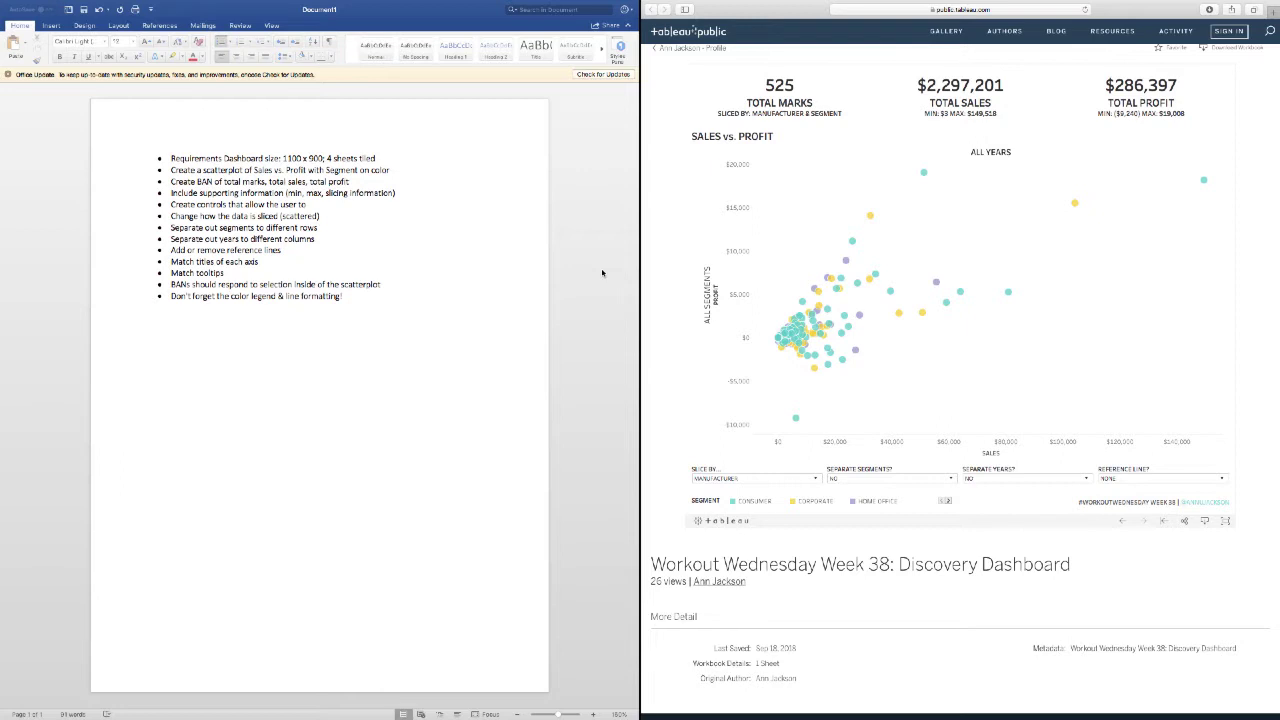
In the published reference dashboard, slice the scatterplot by sub-category and separate the years into columns
left_click(737, 485)
left_click(737, 487)
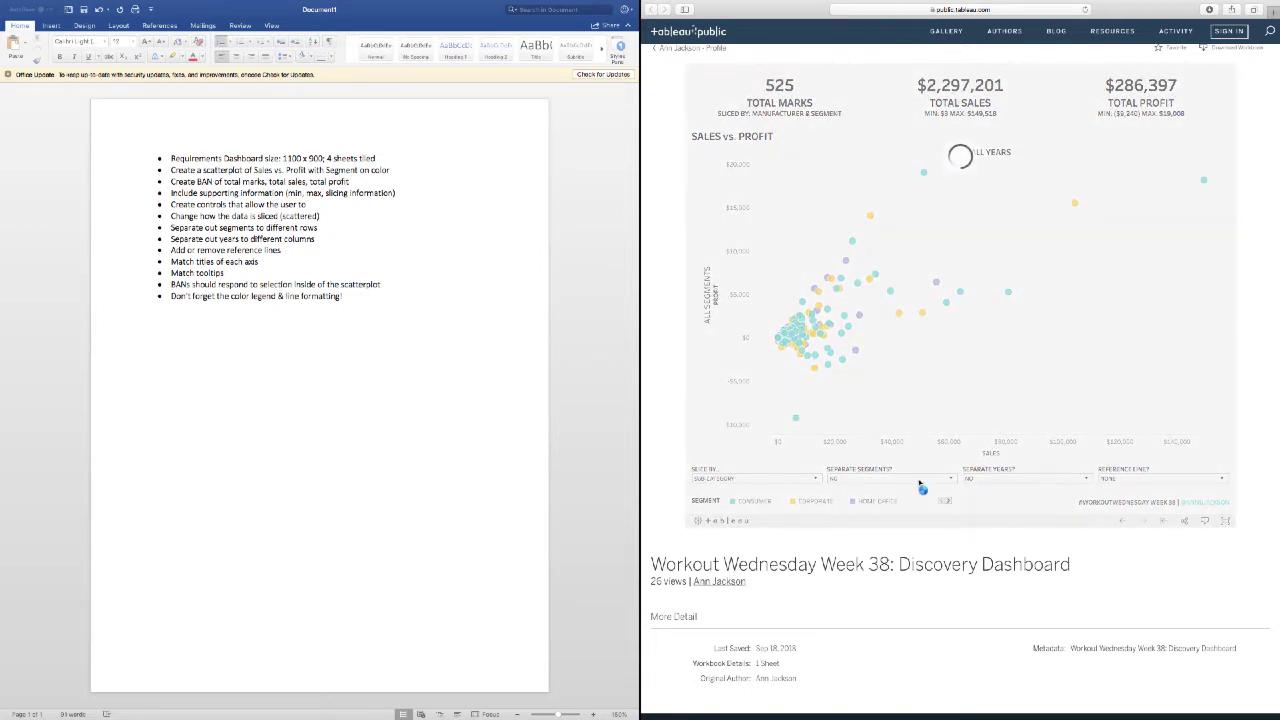
left_click(981, 479)
left_click(981, 491)
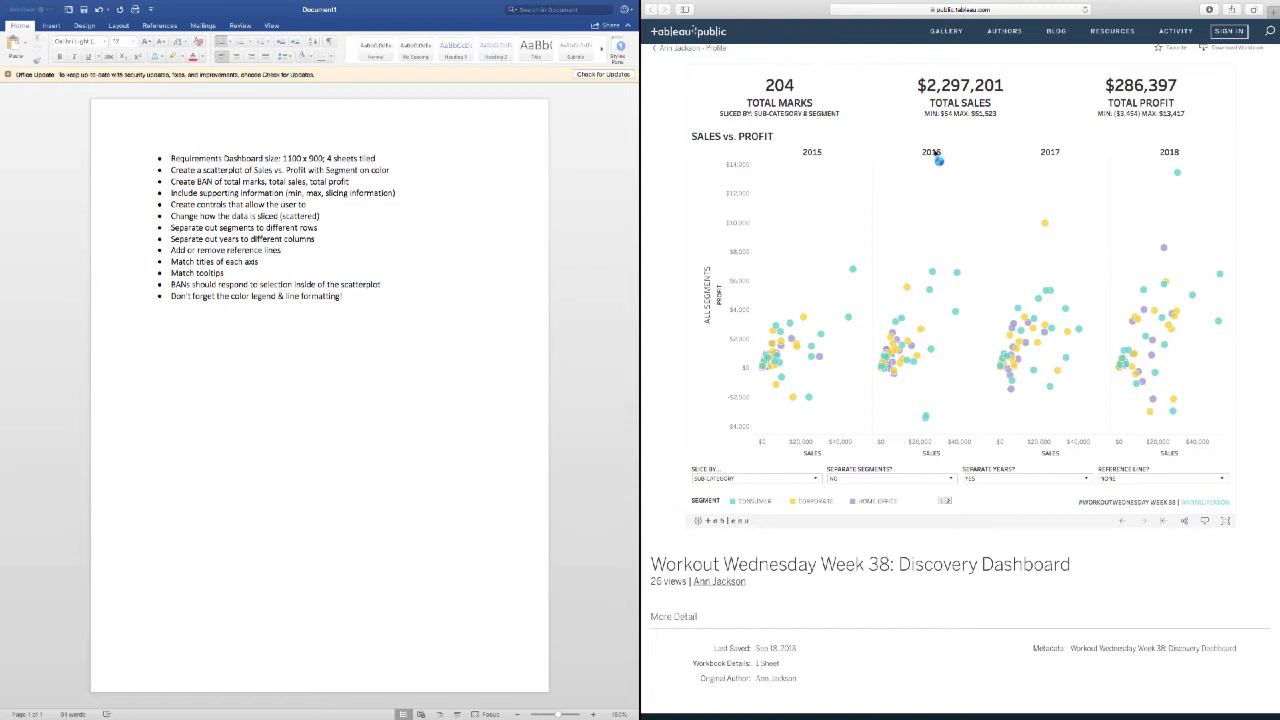
Check how the headline totals respond to selecting the 2016 column and the All Segments row, and clear the selection
left_click(936, 155)
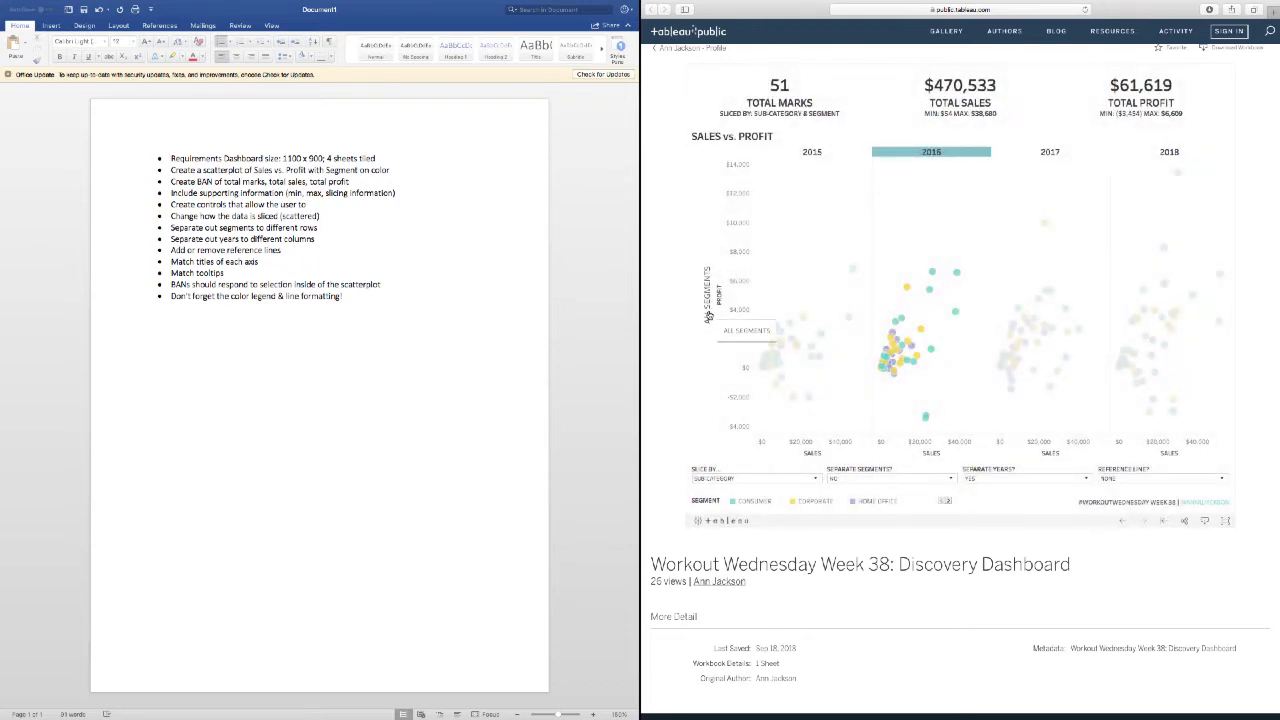
left_click(707, 316)
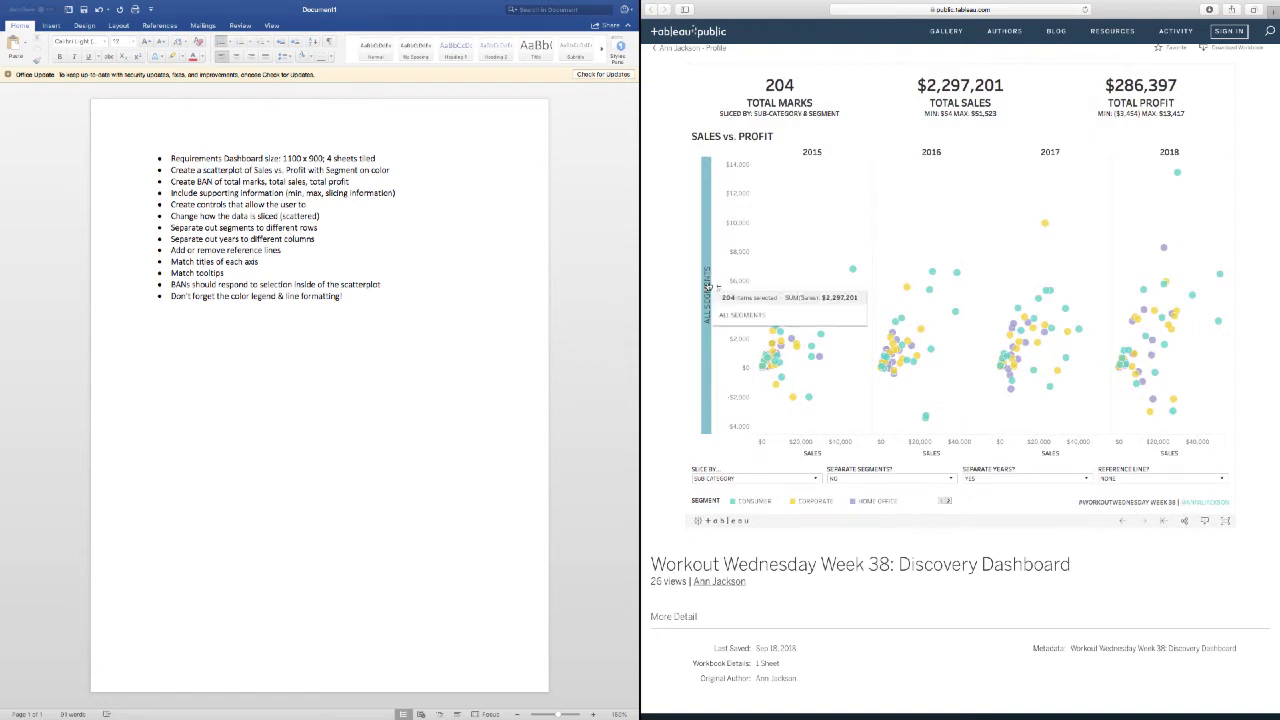
left_click(768, 456)
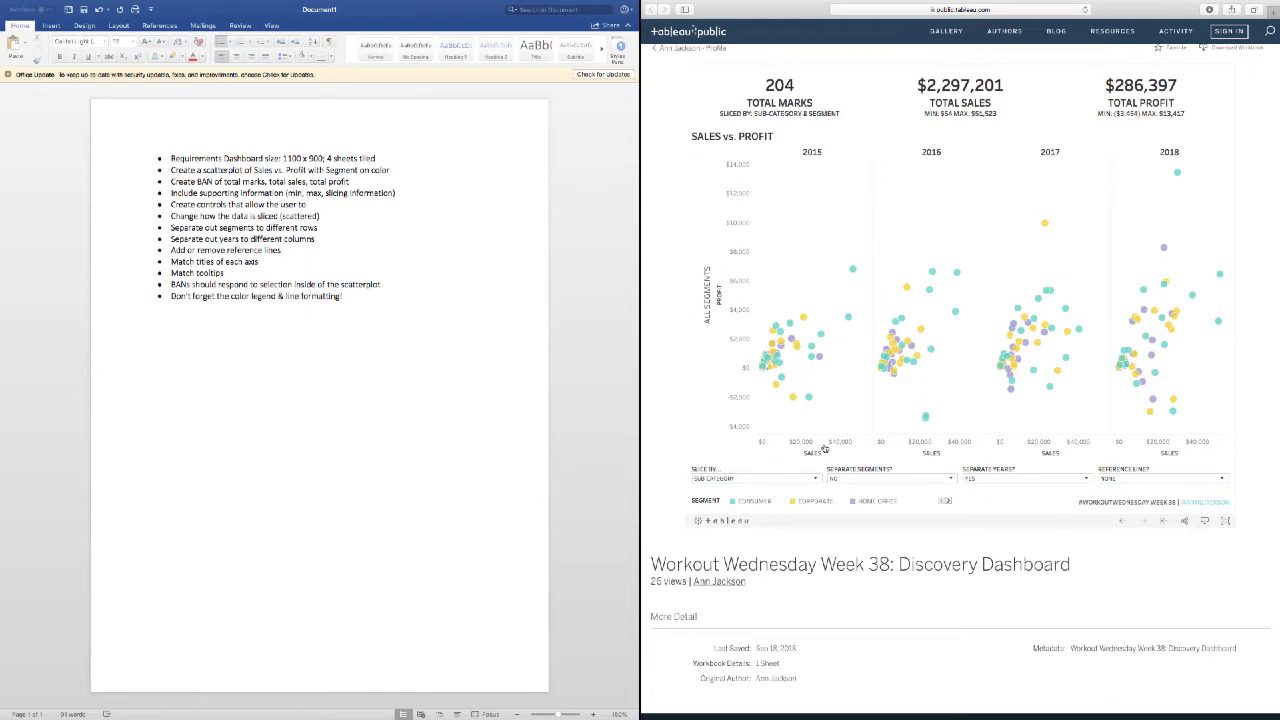
Try the Average reference lines on the reference scatterplot and return the reference line setting to None
left_click(1123, 480)
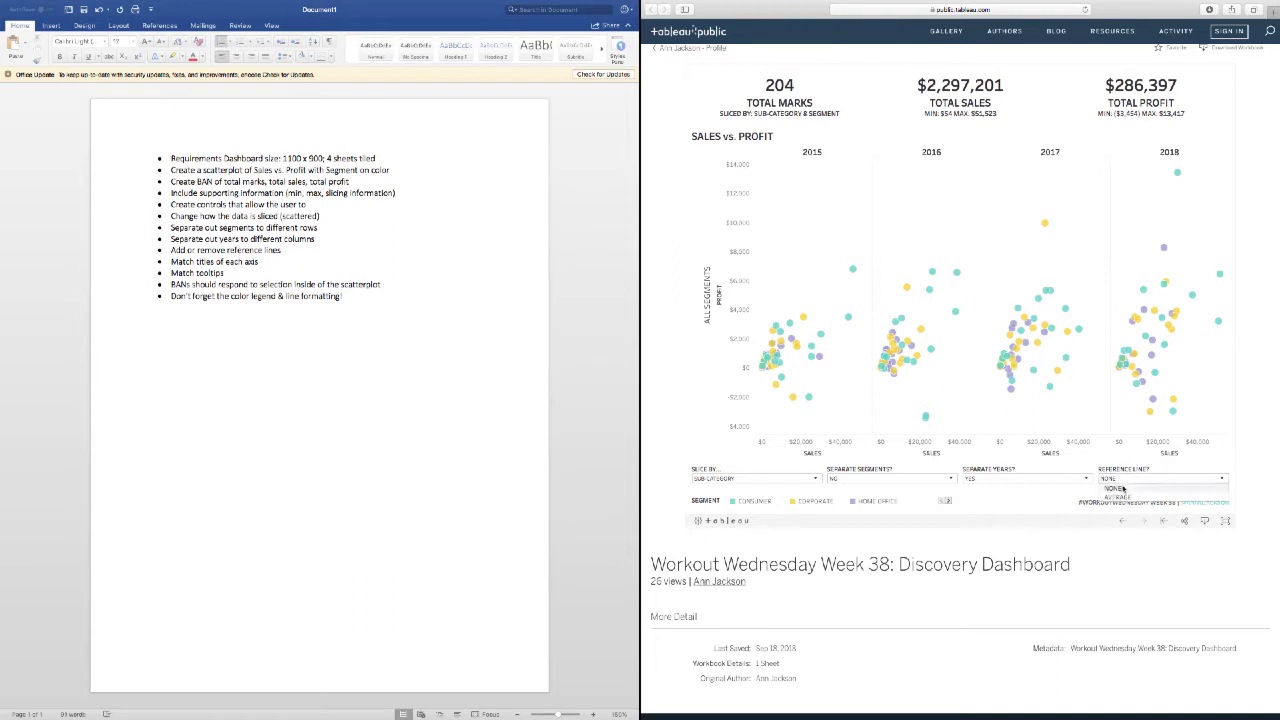
left_click(1118, 497)
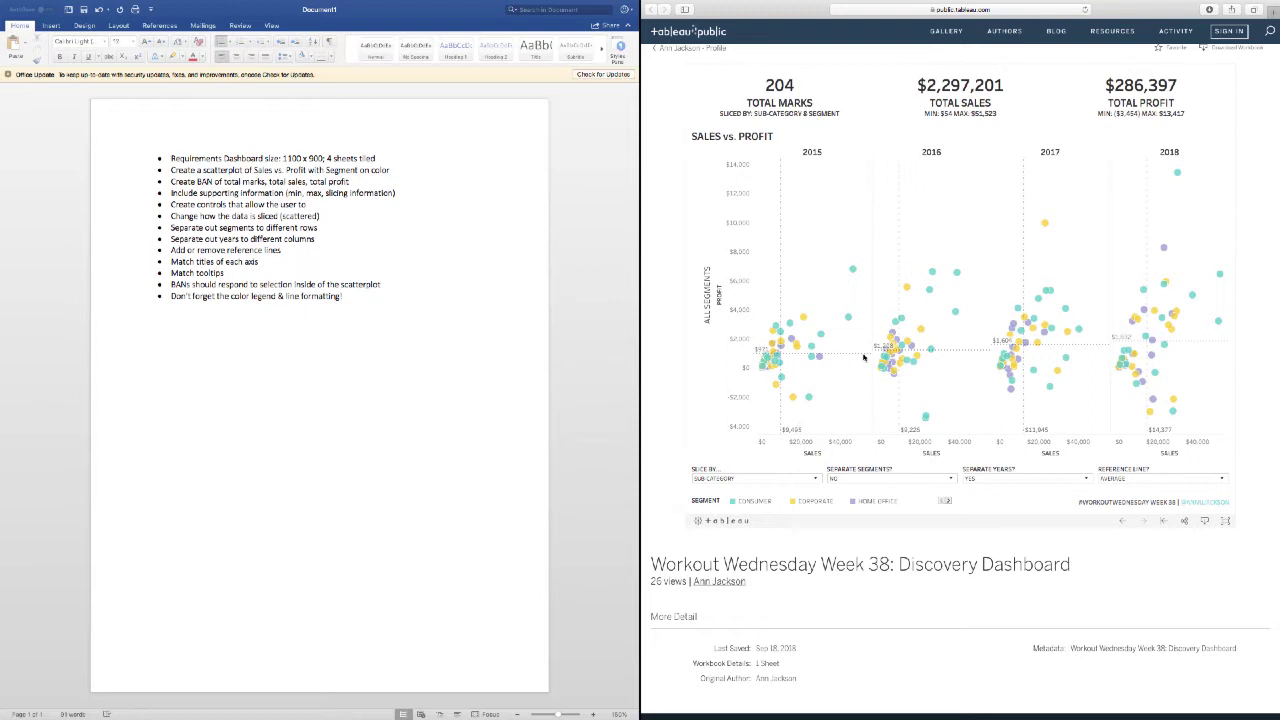
left_click(1118, 478)
left_click(1118, 487)
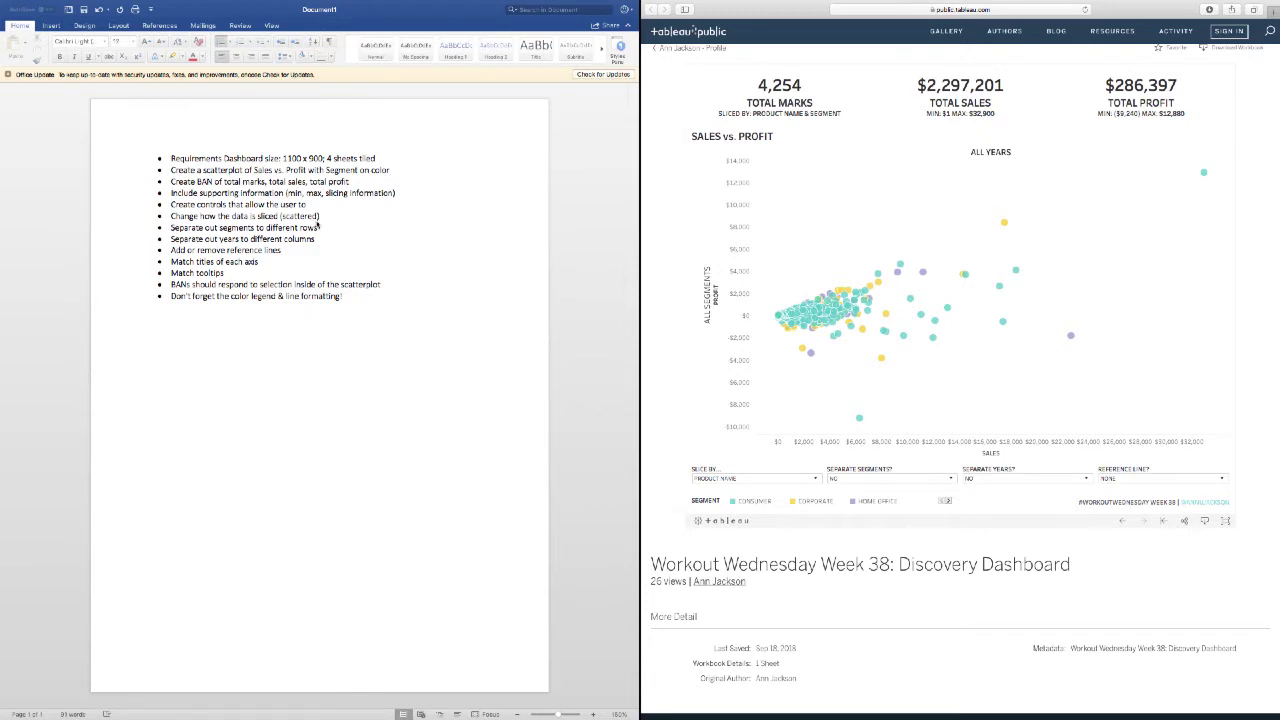
Slice the reference dashboard by sub-category and switch to the Tableau Desktop workbook
left_click(768, 480)
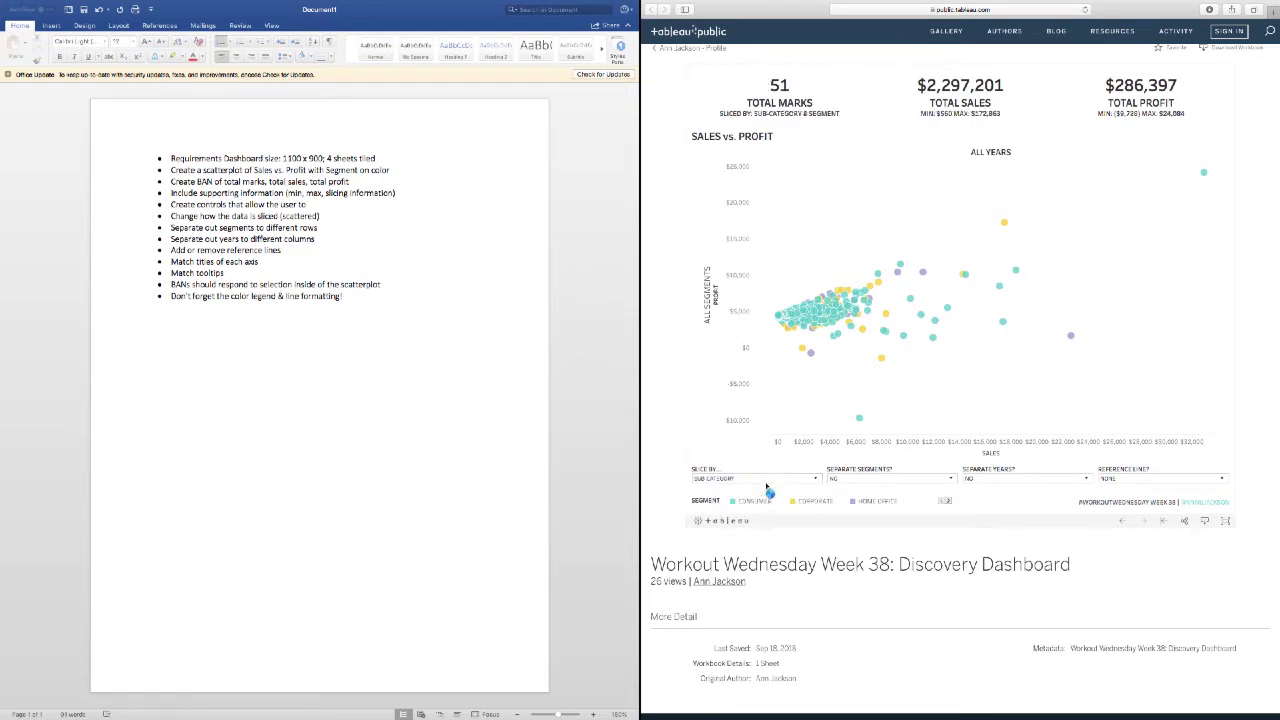
mouse_move(861, 345)
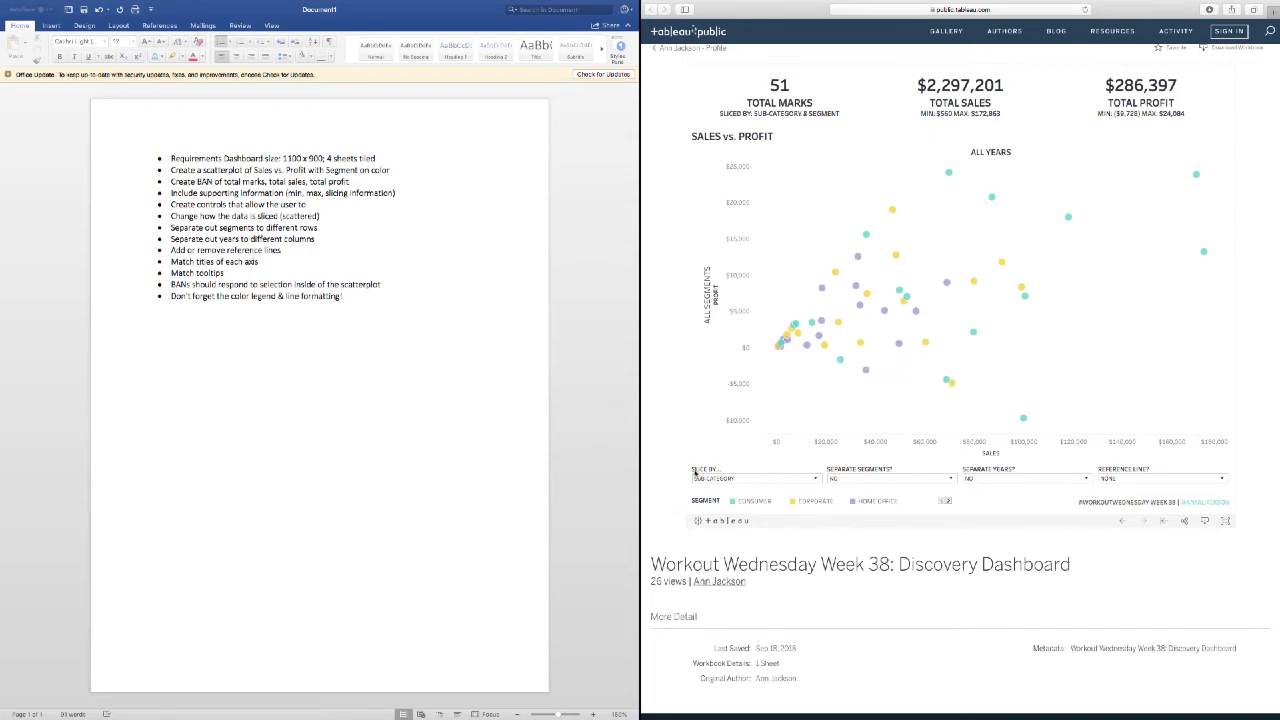
key("ctrl+Right")
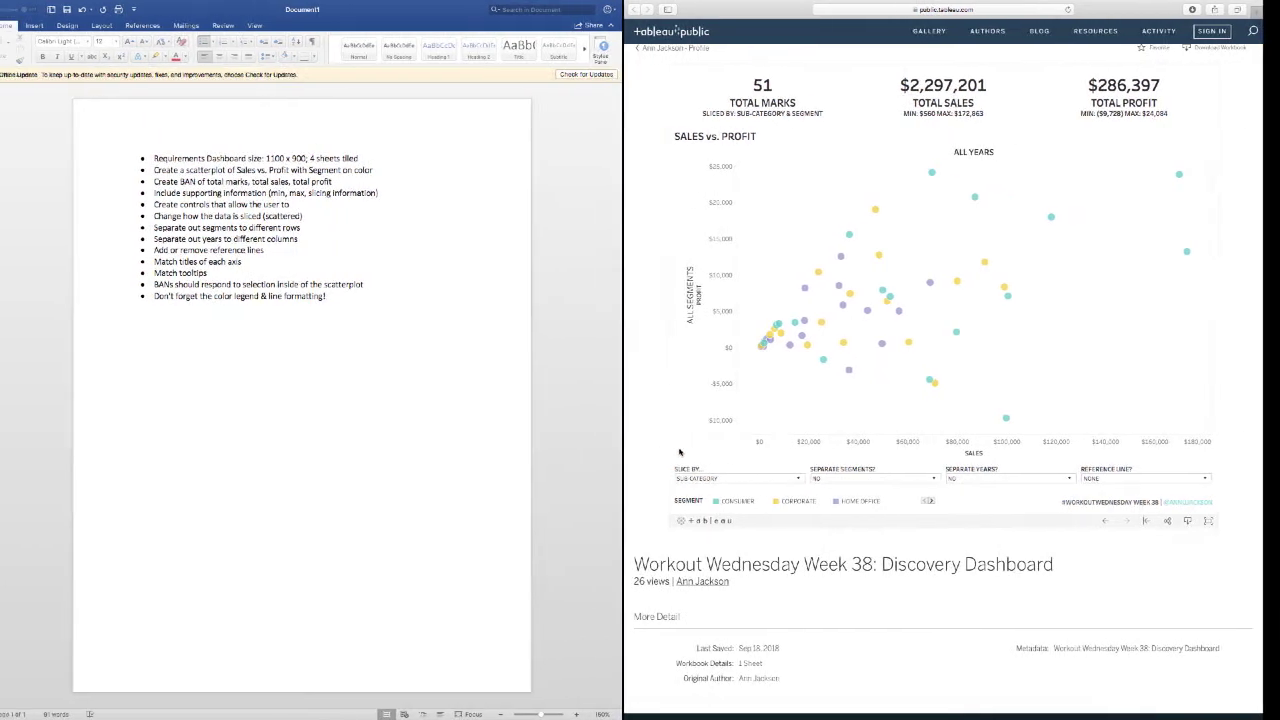
Create a parameter named pSliceBy with a list of allowable values, and check the Slice By options in the reference dashboard
right_click(58, 600)
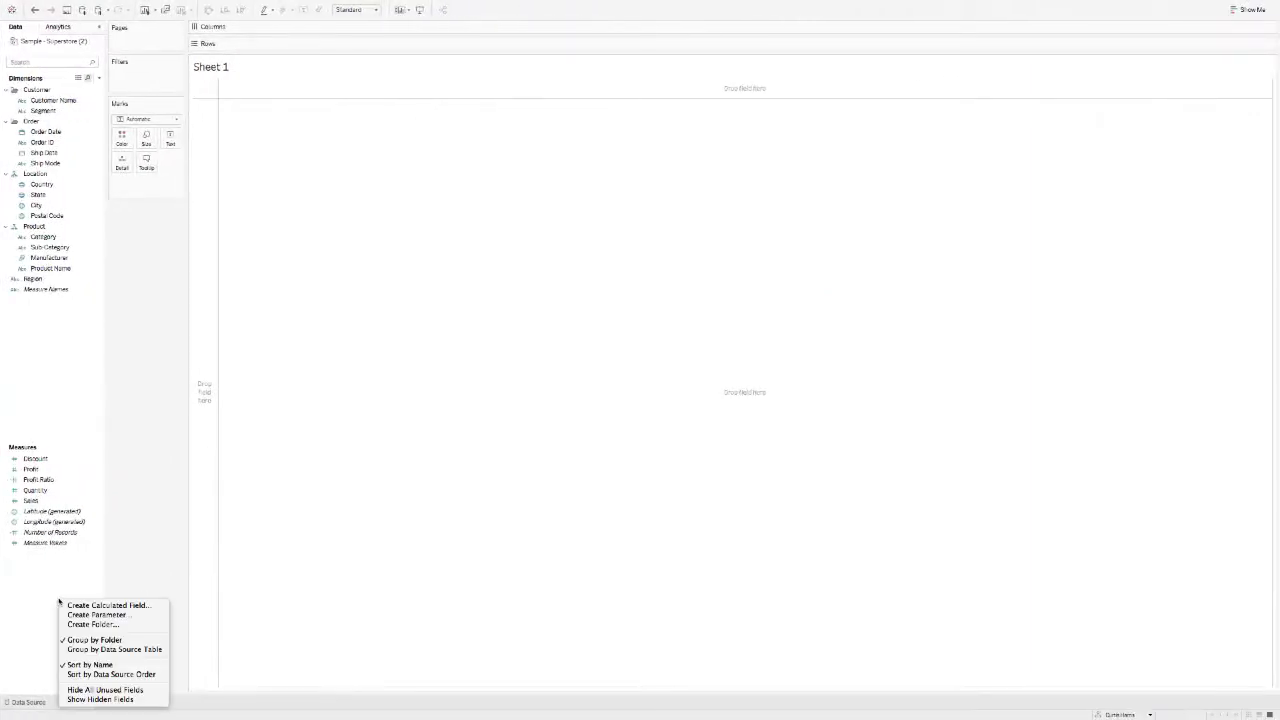
left_click(86, 615)
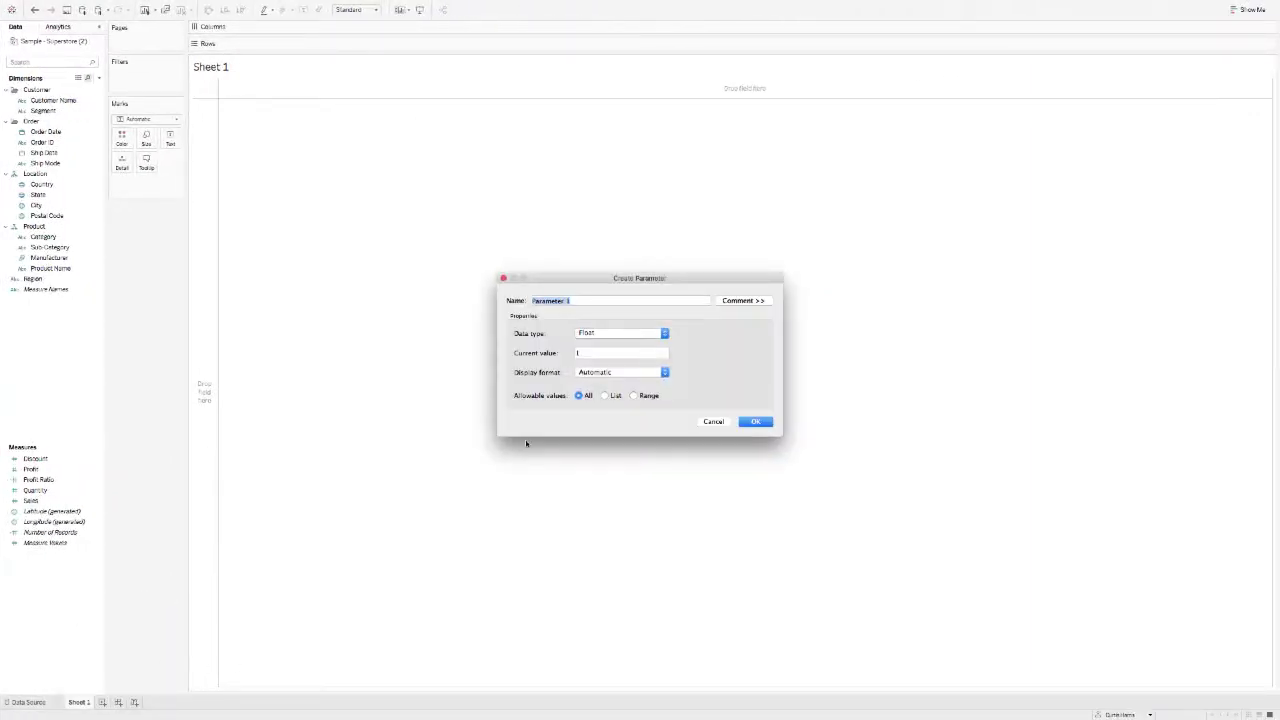
type("c")
type("Slice")
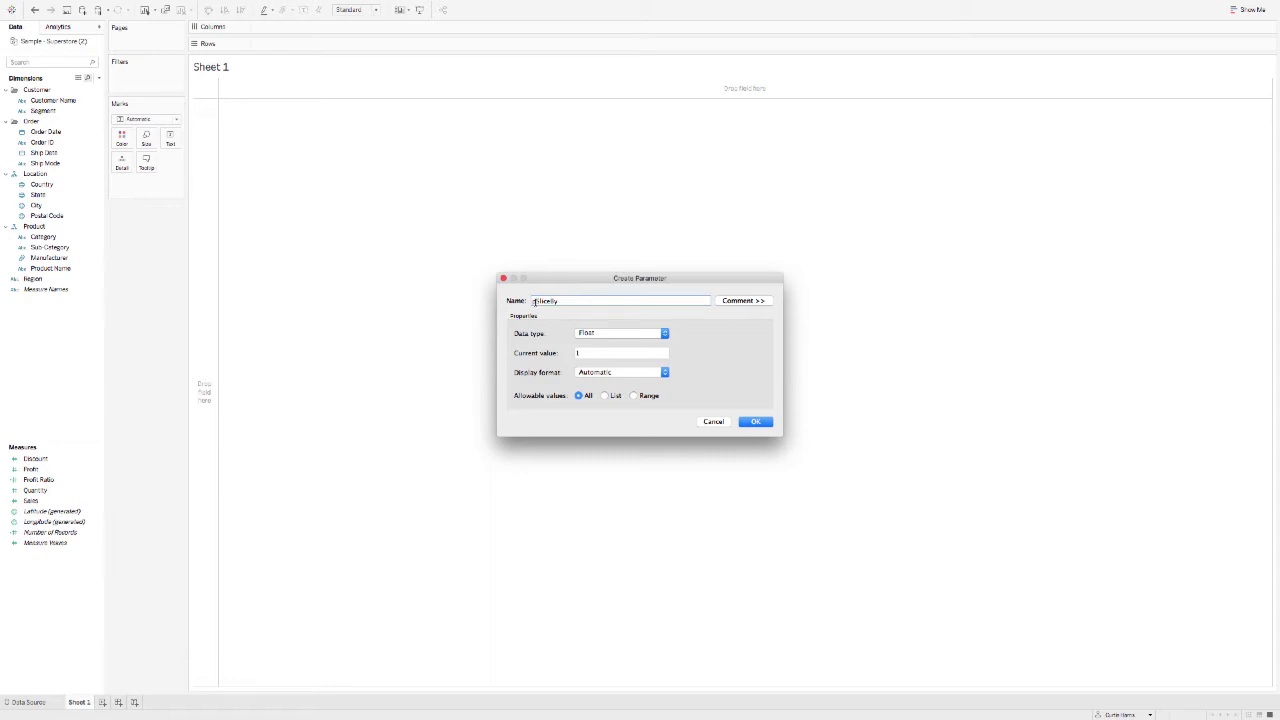
left_click(604, 396)
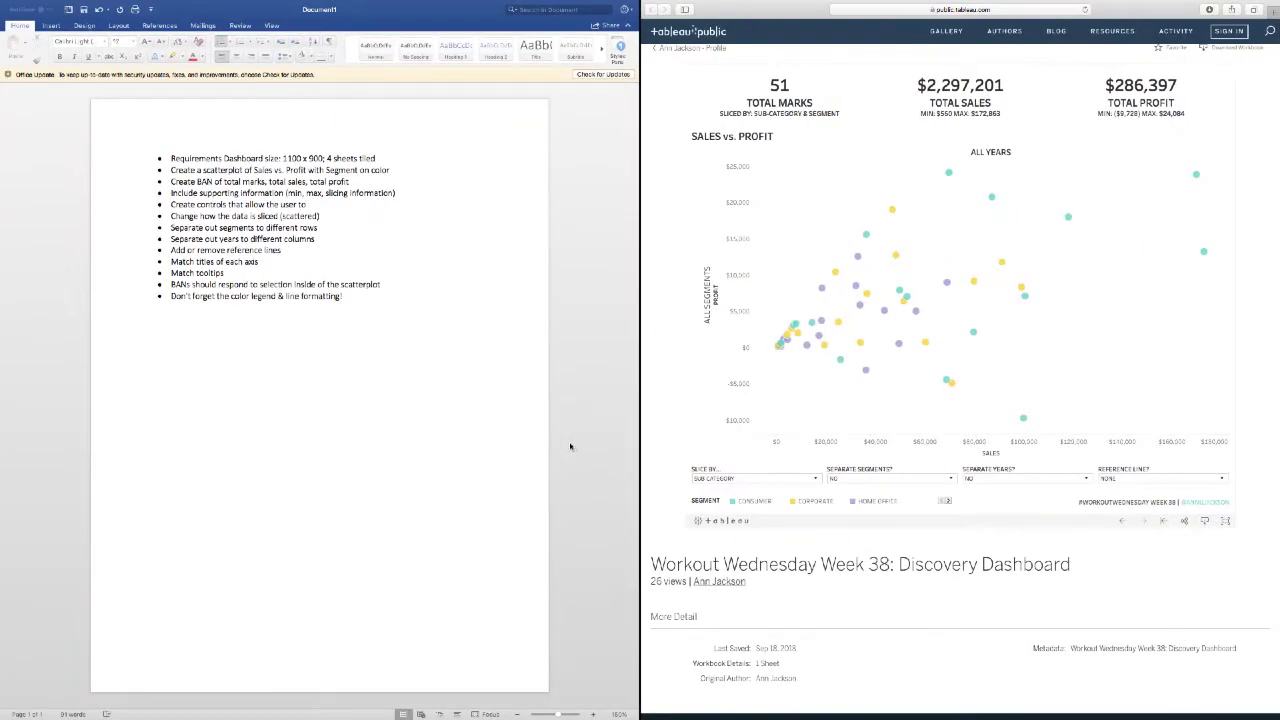
left_click(709, 479)
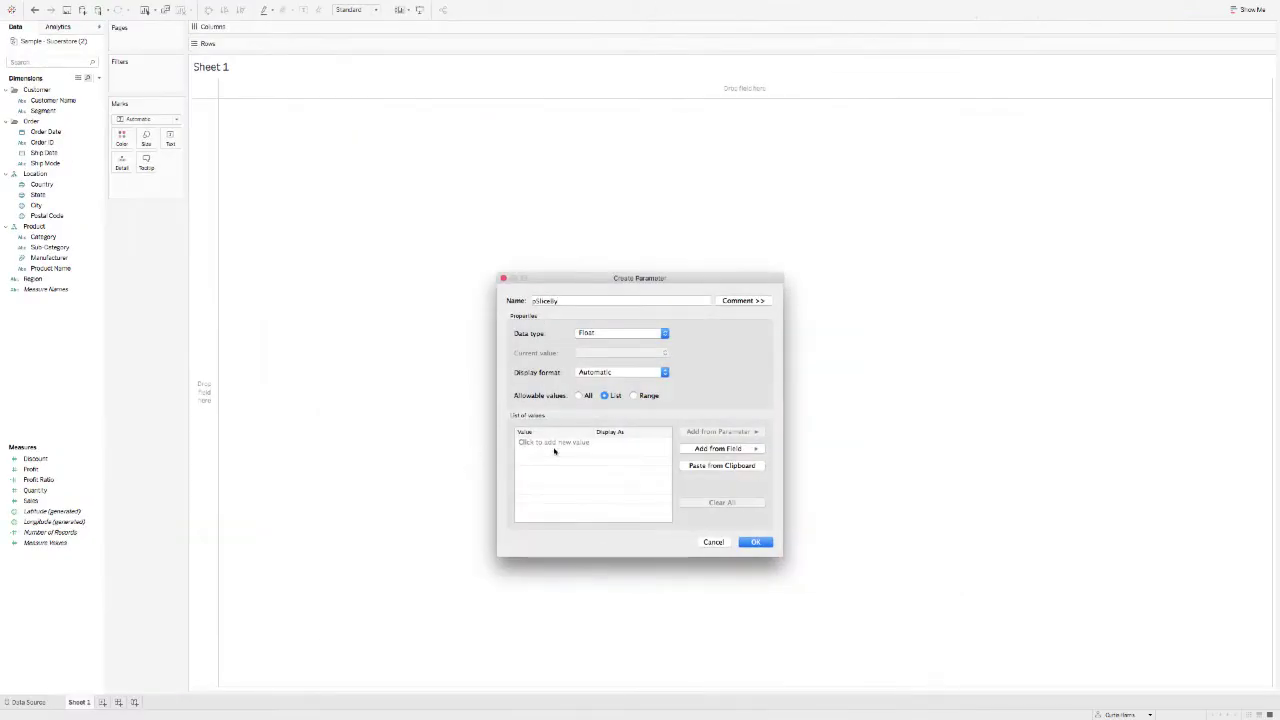
Add the values 1, 2, 3 and 4 to the pSliceBy parameter's list
left_click(558, 444)
type("1")
key("Return")
type("2")
key("Return")
type("3")
key("Return")
type("4")
key("Return")
Display values 1 to 4 as SUB-CATEGORY, MANUFACTURER, PRODUCT NAME and CUSTOMER, and save the pSliceBy parameter
left_click(560, 443)
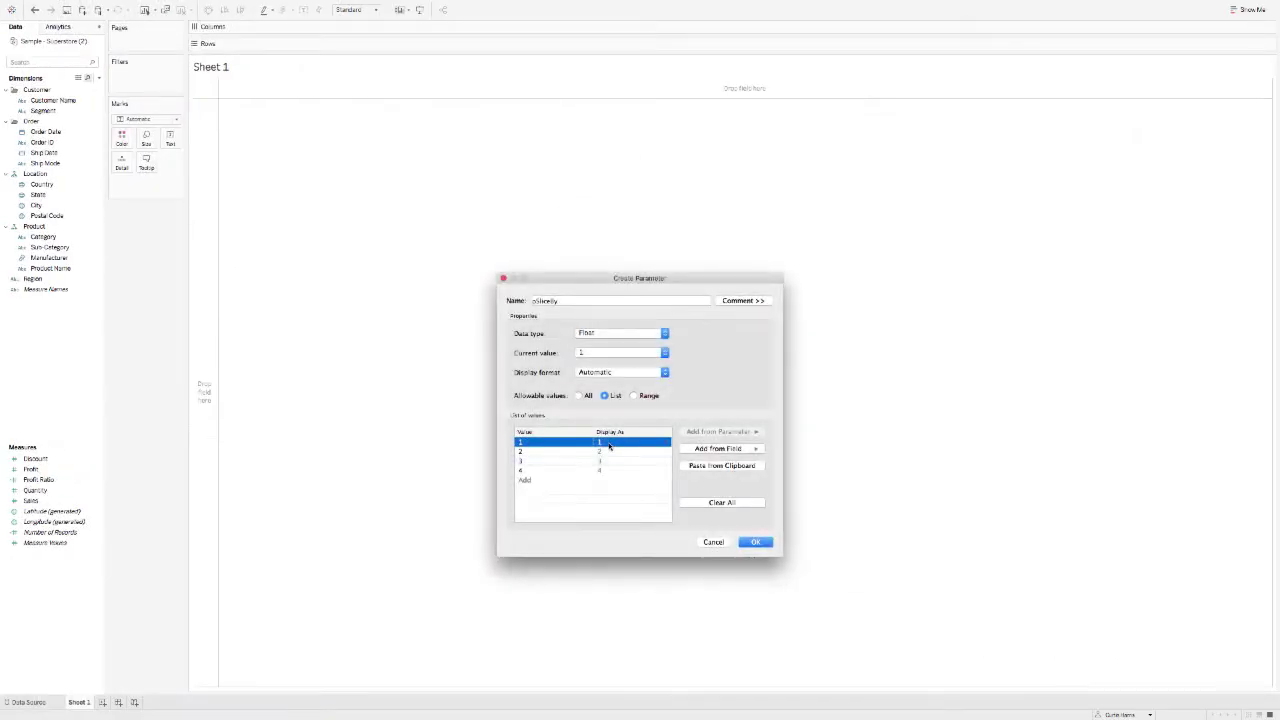
left_click(607, 442)
type("SUB-CATEGORY")
left_click(607, 451)
type("MANUFACTURER")
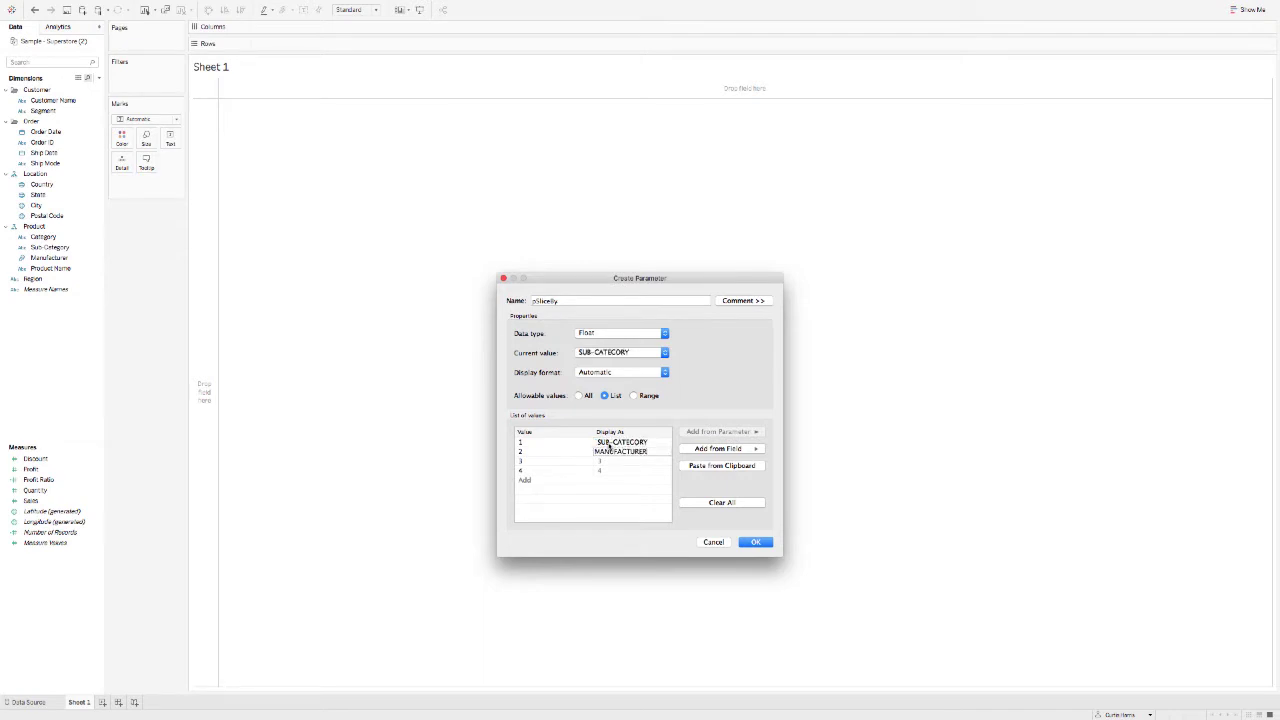
key("Return")
type("PRODUCT NAM")
type("E")
key("Return")
type("CUSTOMER")
key("Return")
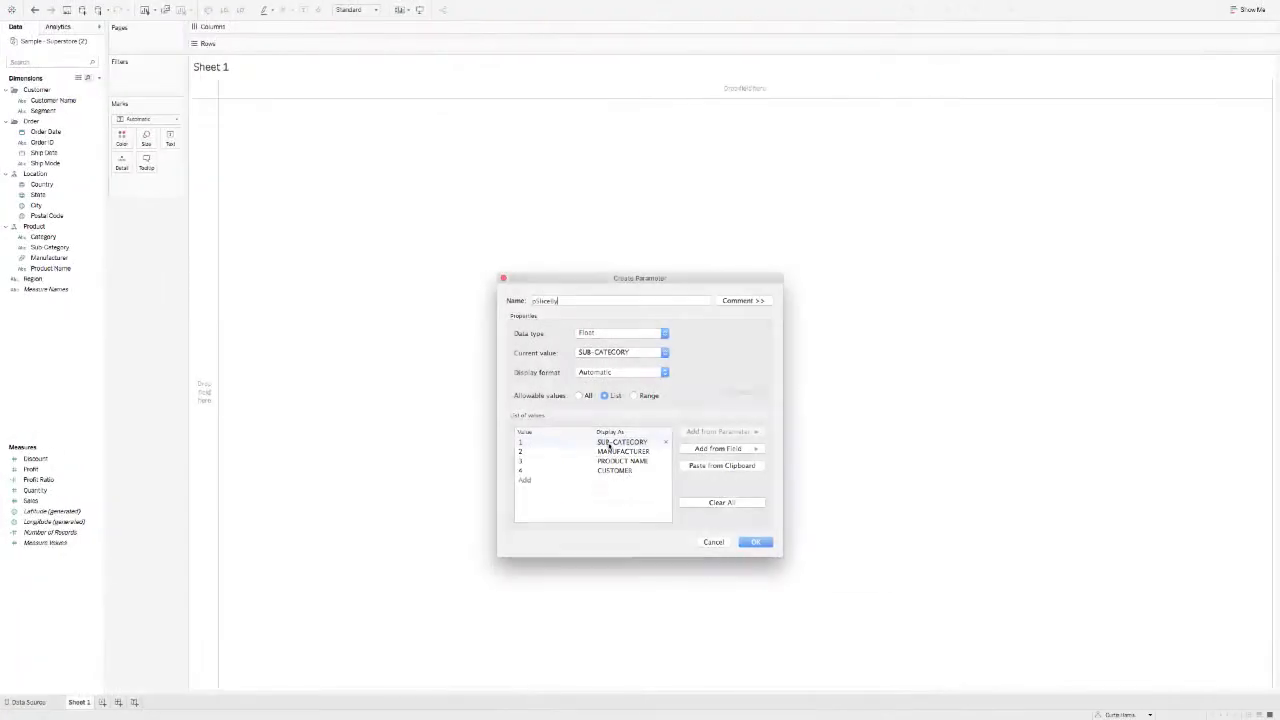
left_click(745, 541)
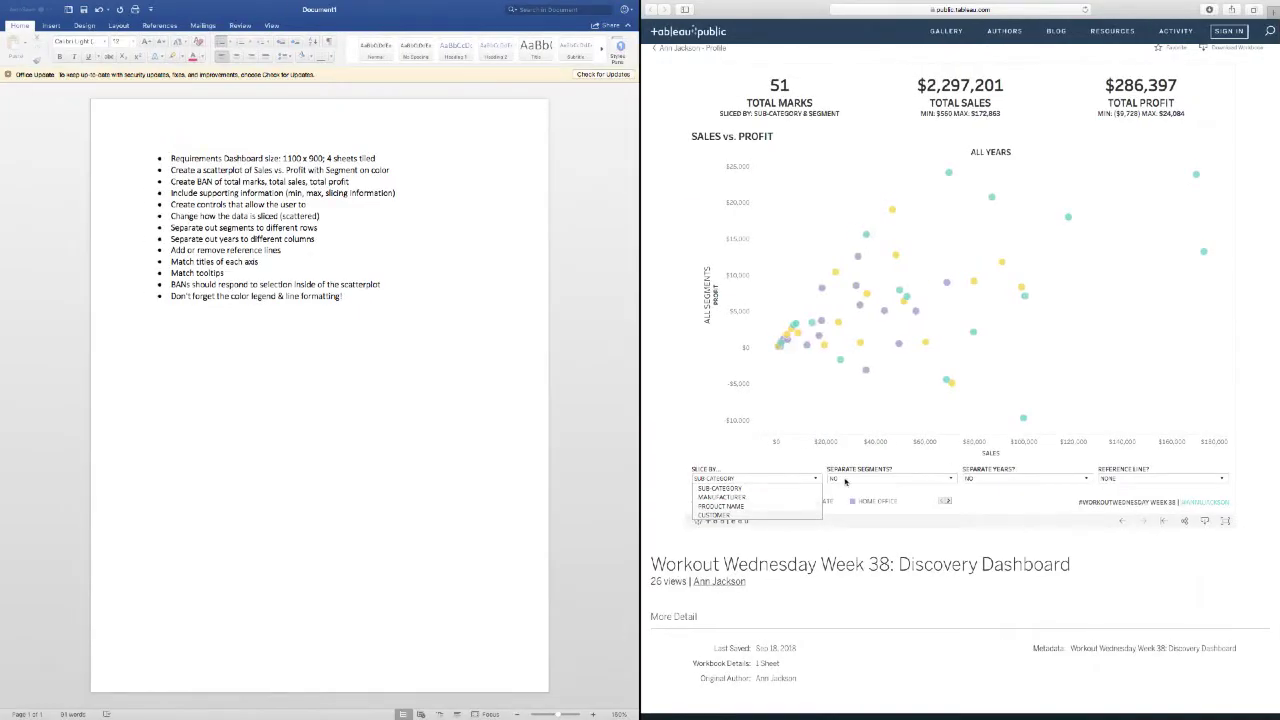
Check the reference dashboard's Separate Segments control, and create a parameter named pSegSep with a list of allowable values
left_click(845, 481)
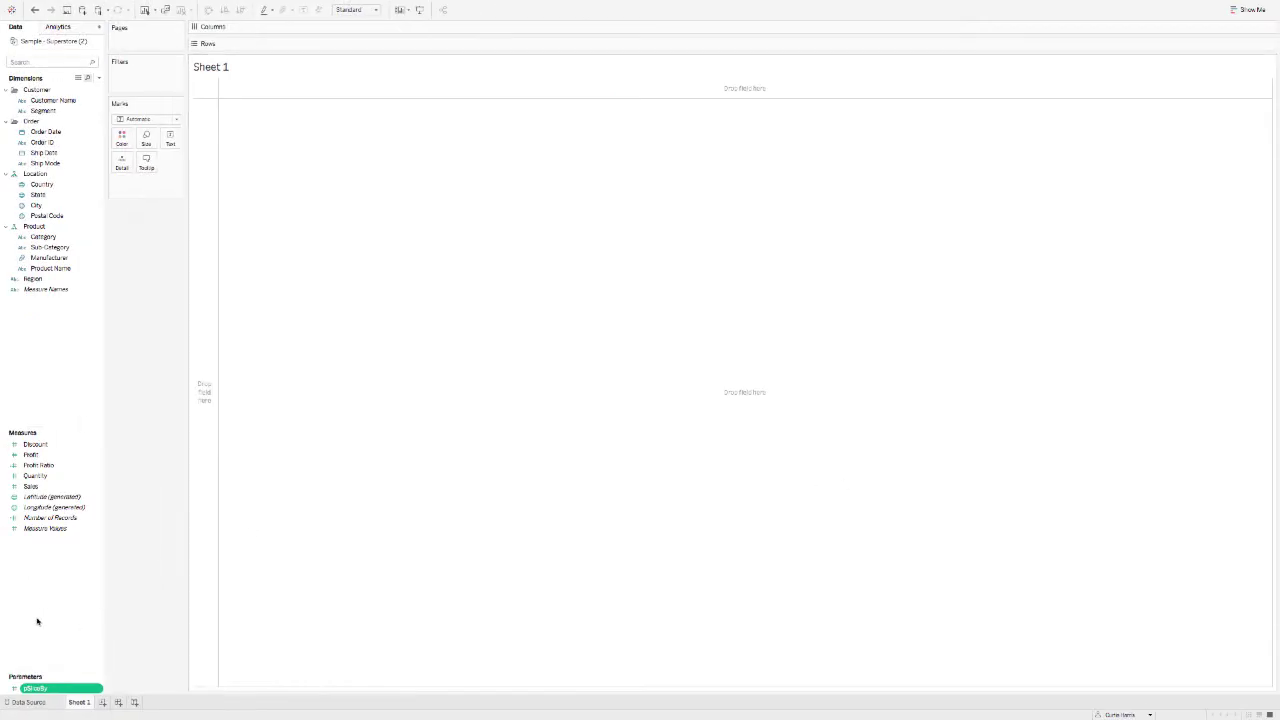
right_click(37, 620)
left_click(72, 524)
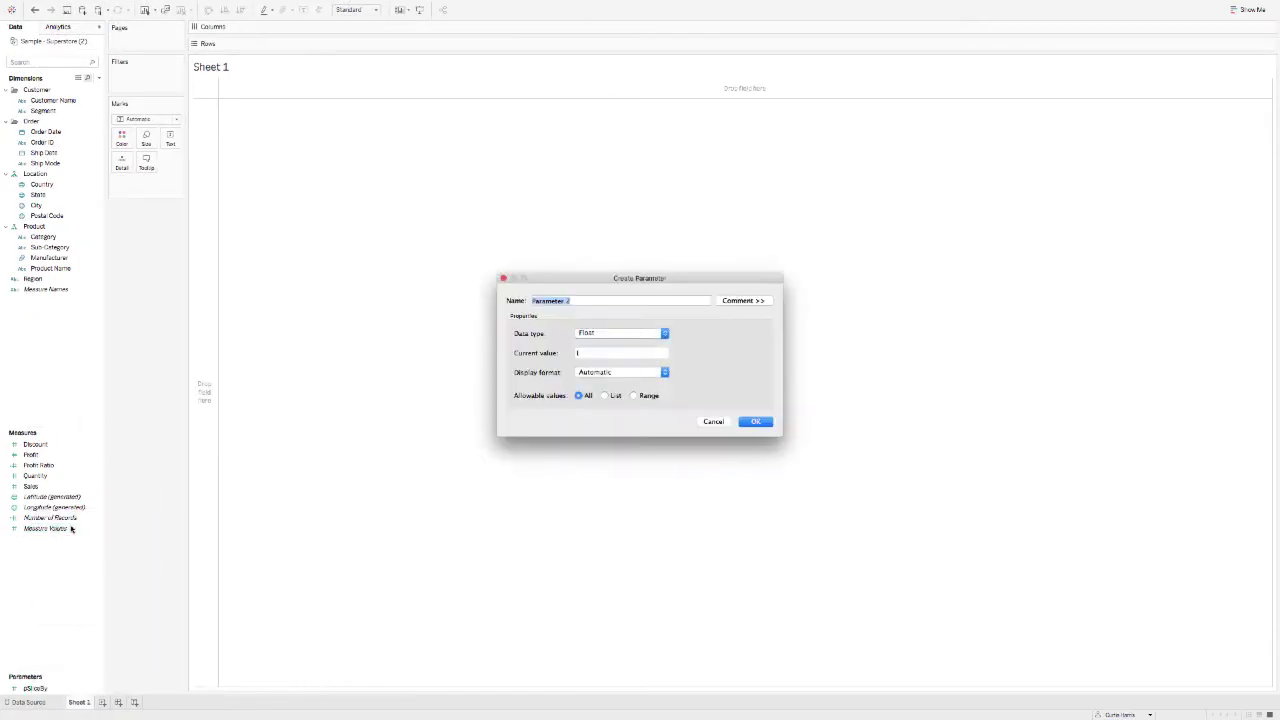
type("pSegSep")
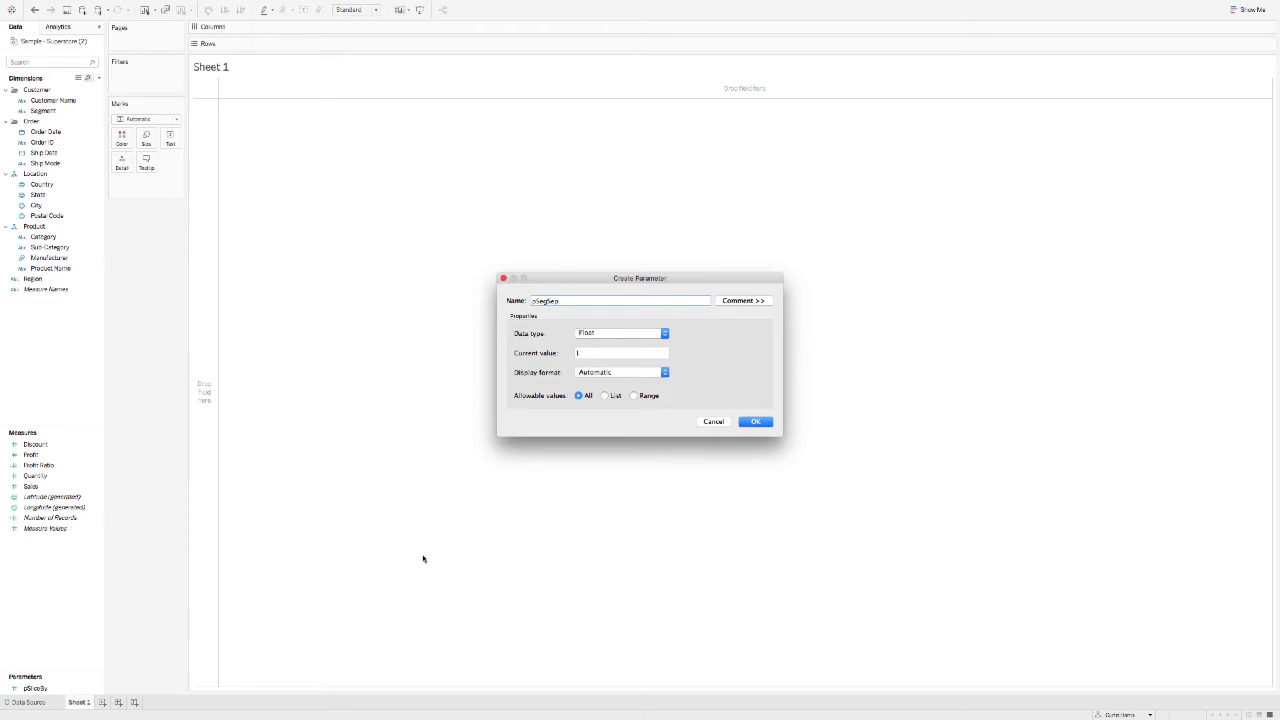
left_click(606, 396)
Add list values 1 and 0 to pSegSep with the display names YES and NO, and save the parameter
left_click(566, 442)
type("1")
key("Return")
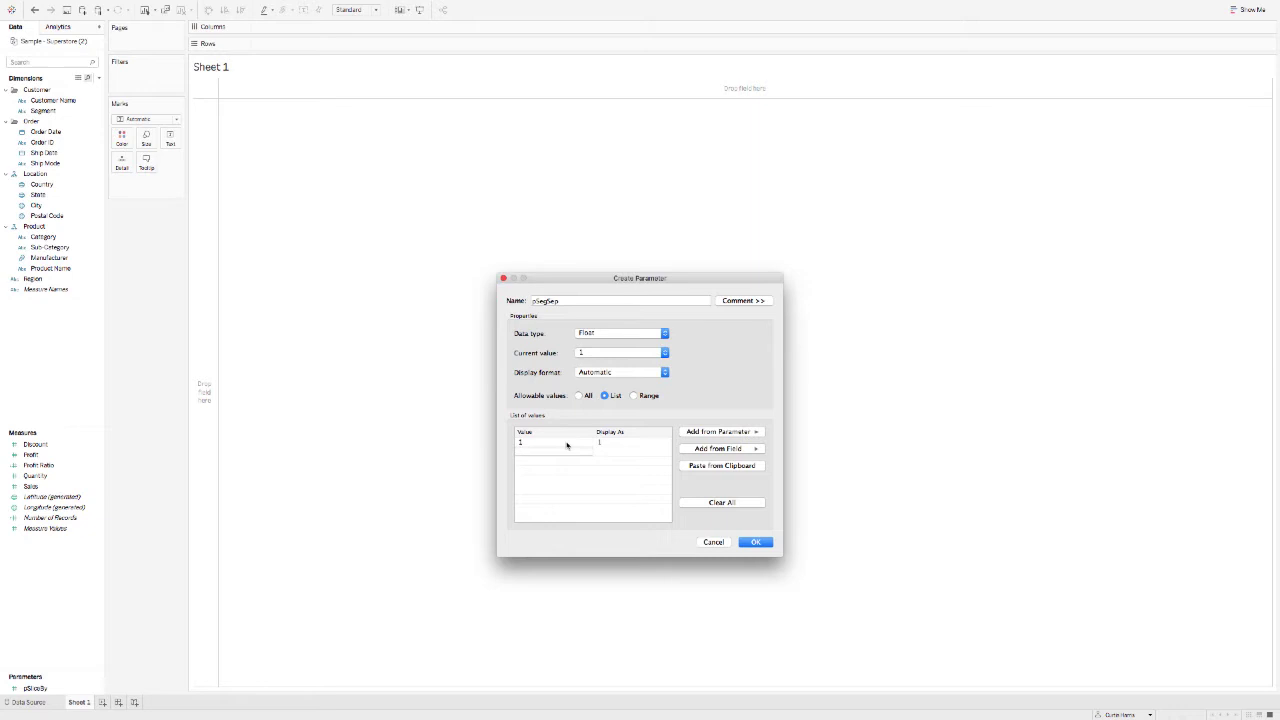
type("0")
key("Return")
type("YES")
key("Return")
type("NO")
left_click(752, 543)
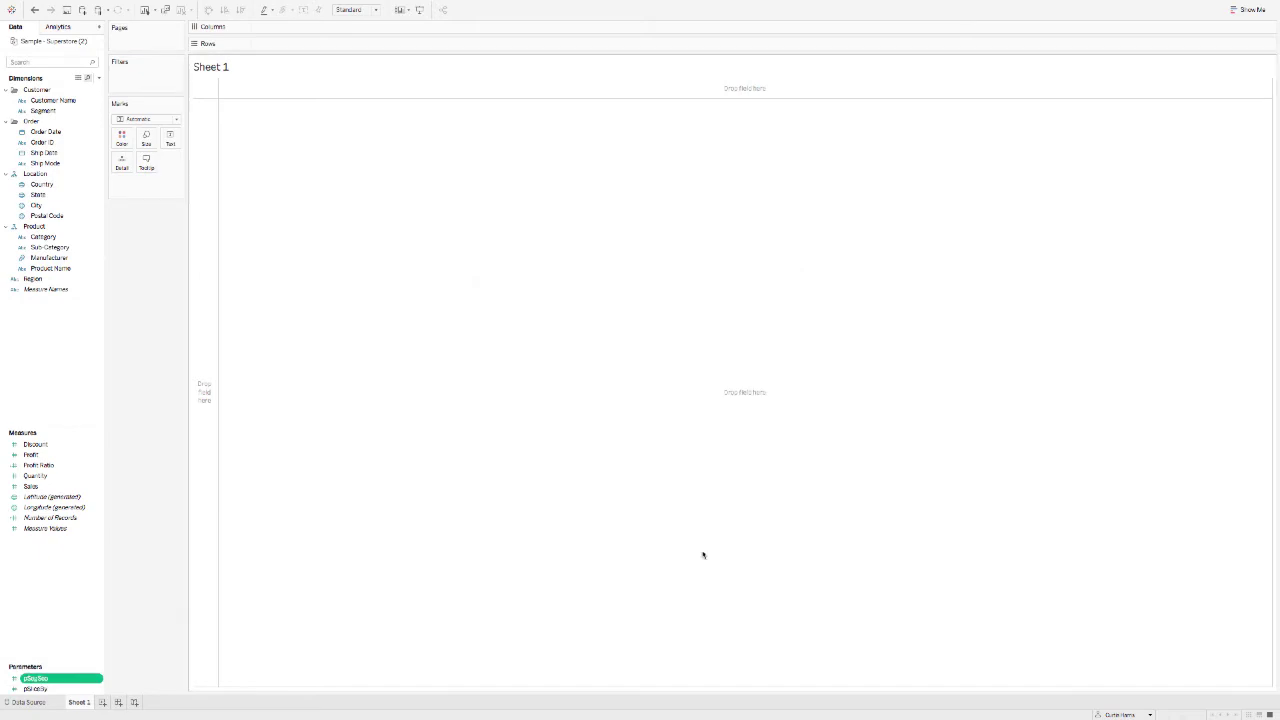
Check the reference dashboard's Separate Years control, duplicate the pSegSep parameter and rename the copy pYearSep
key("ctrl+Left")
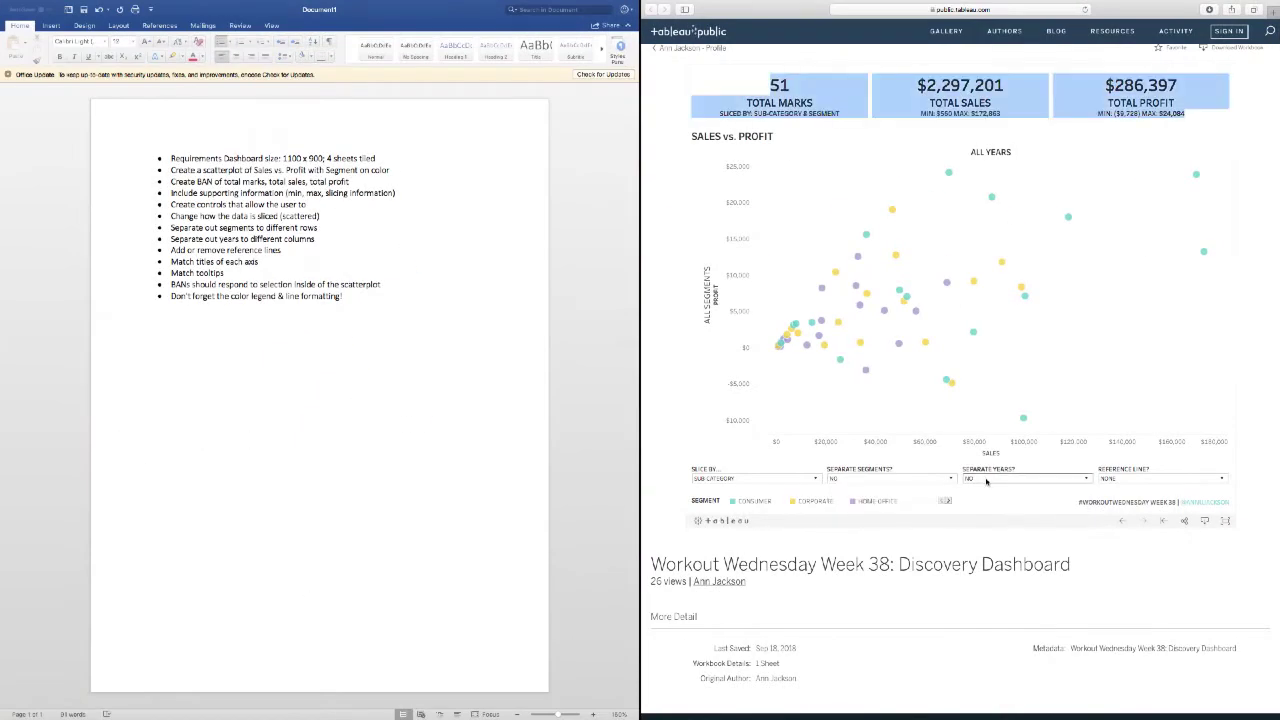
key("ctrl+Right")
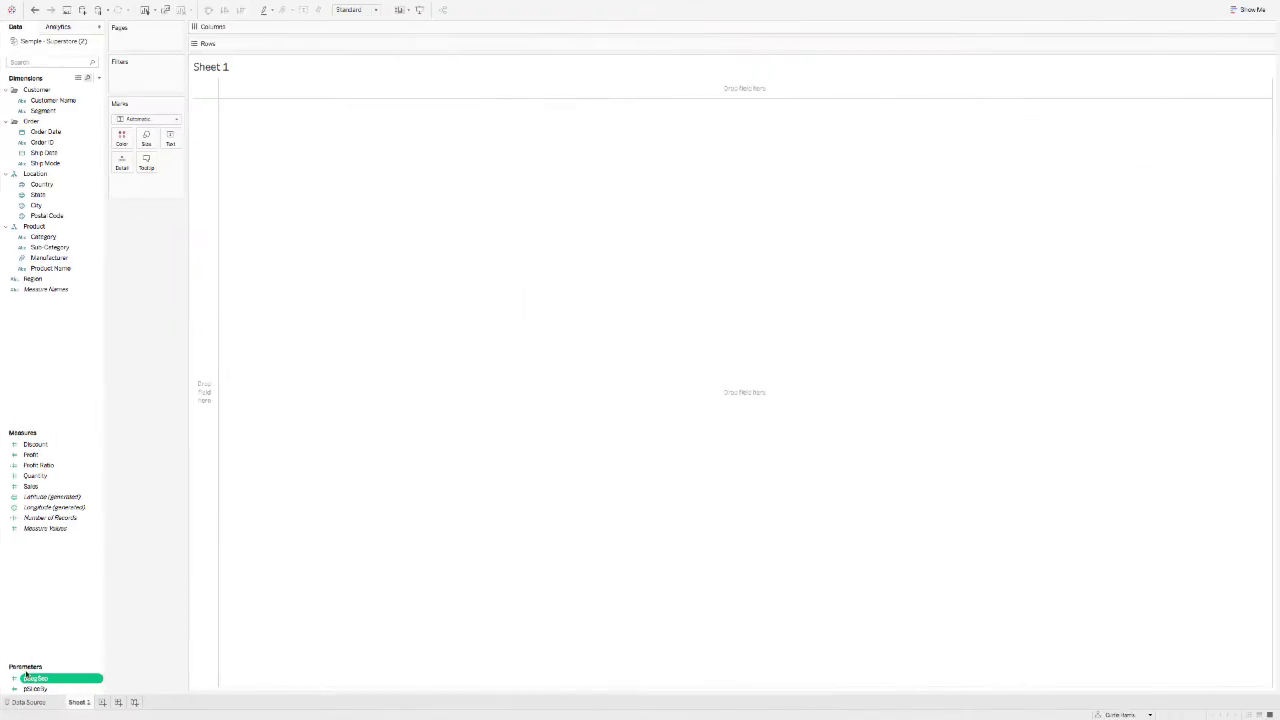
right_click(40, 679)
left_click(64, 571)
right_click(52, 679)
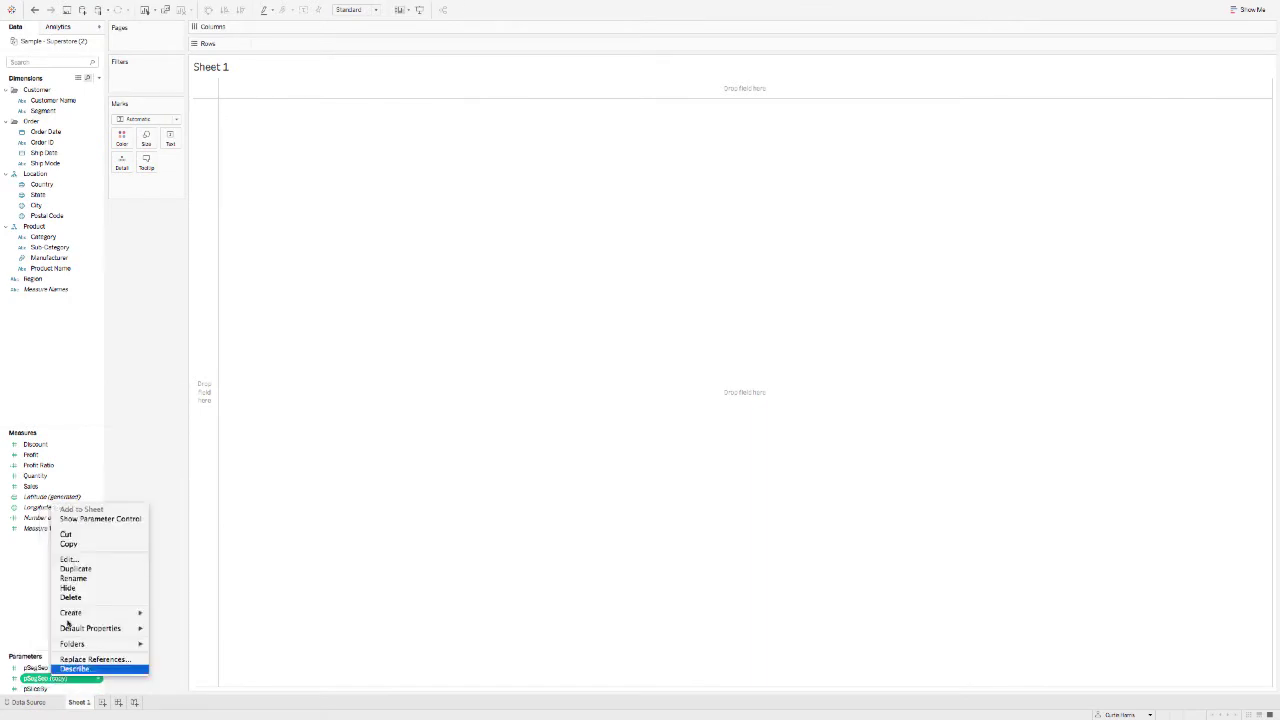
left_click(68, 559)
left_click_drag(541, 241, 584, 240)
type("YearSep")
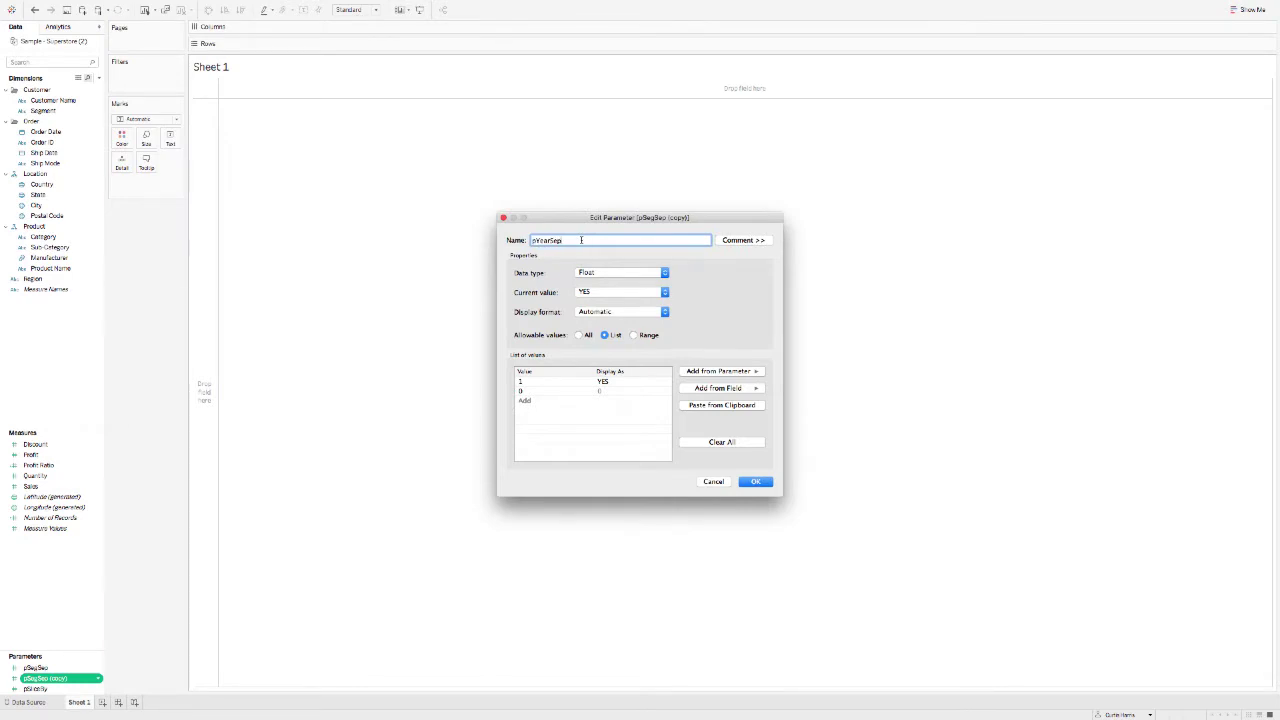
Set the display name of value 0 in pYearSep to NO and save the parameter
left_click(610, 391)
left_click(610, 391)
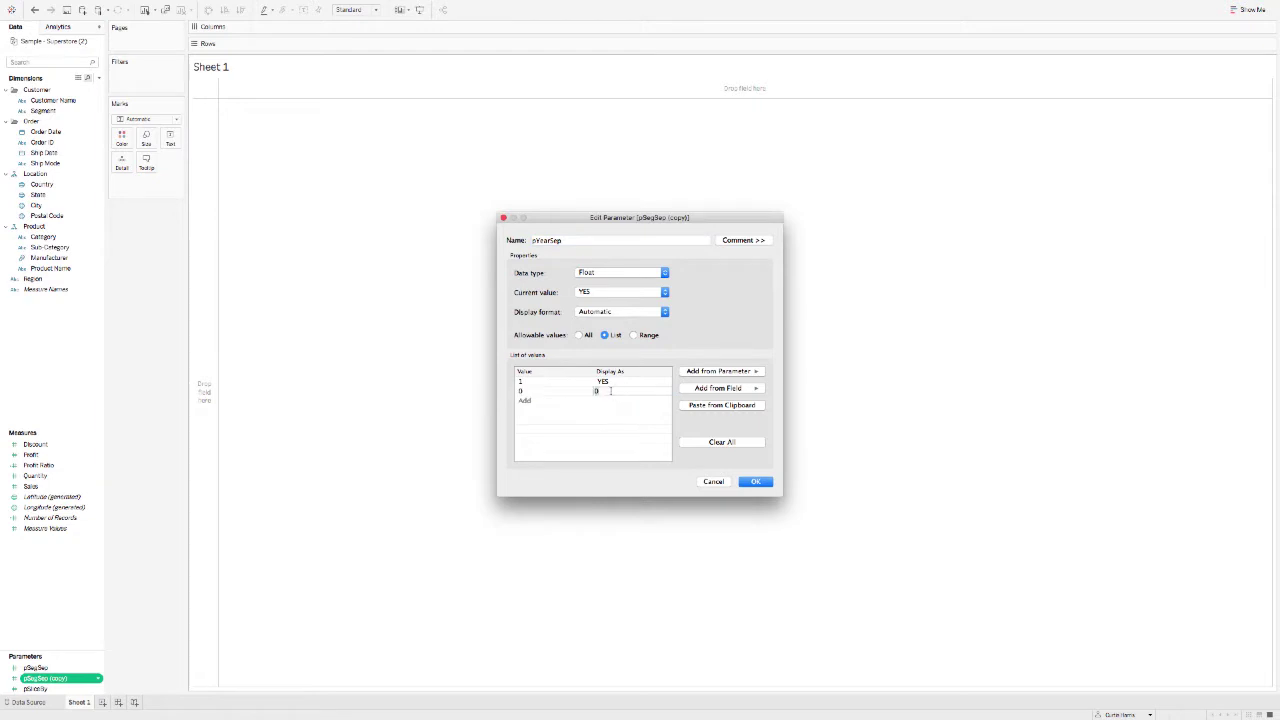
type("NO")
key("Return")
left_click(753, 481)
Set the display name of value 0 in pSegSep to NO, save it, and enlarge the area listing the parameters
left_click(37, 668)
right_click(37, 668)
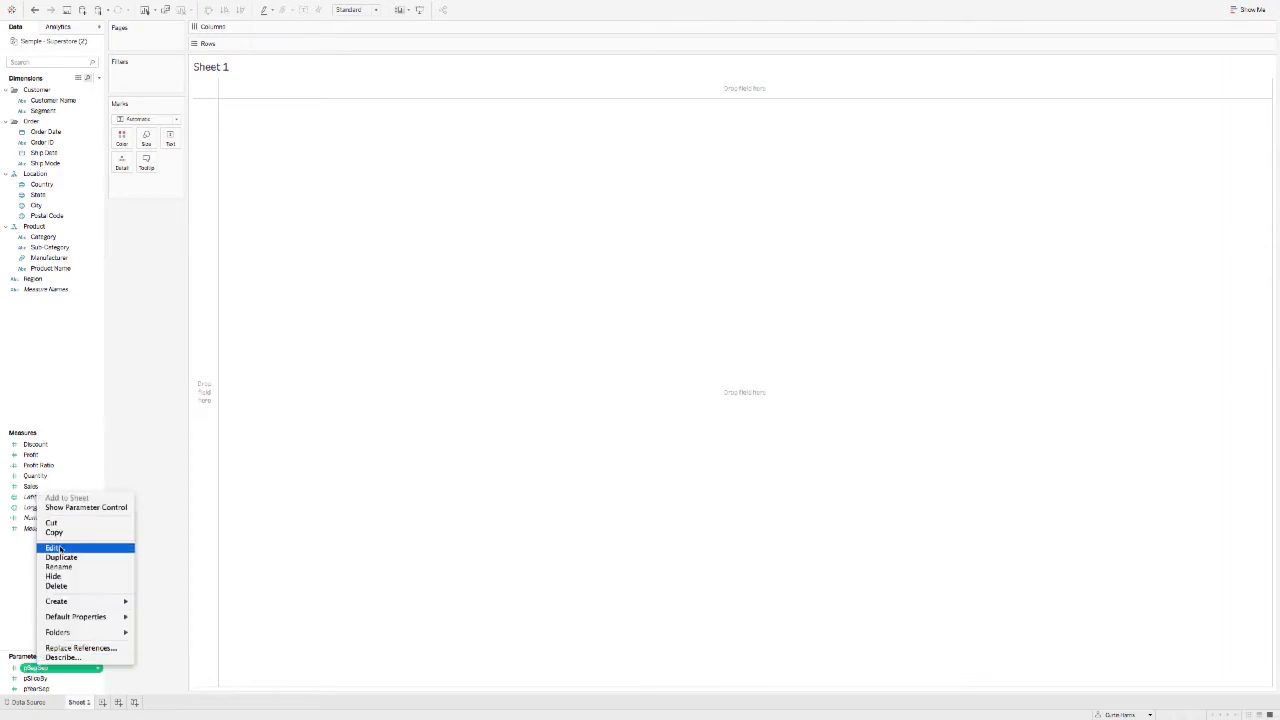
left_click(57, 547)
left_click(625, 392)
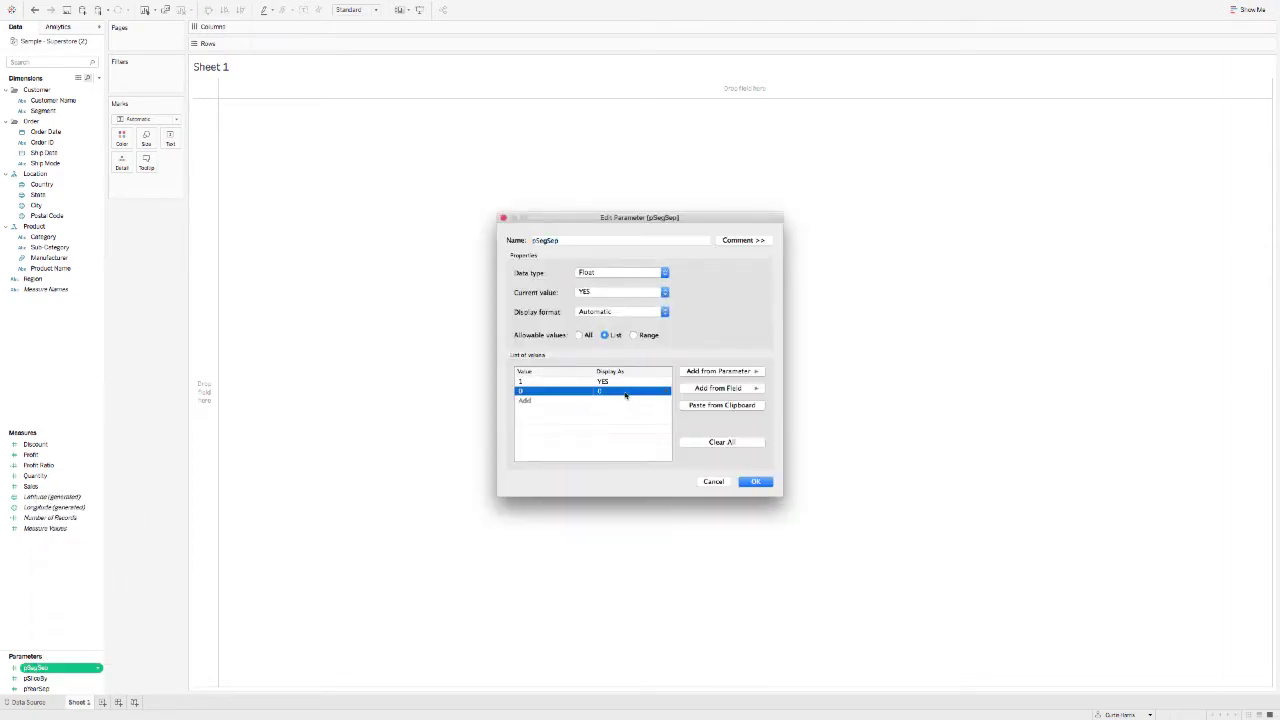
left_click(625, 392)
type("NO")
left_click(750, 483)
left_click_drag(66, 649, 65, 590)
Check the reference dashboard's Reference Line options, duplicate the pSegSep parameter and rename the copy pShowRef
key("super+Tab")
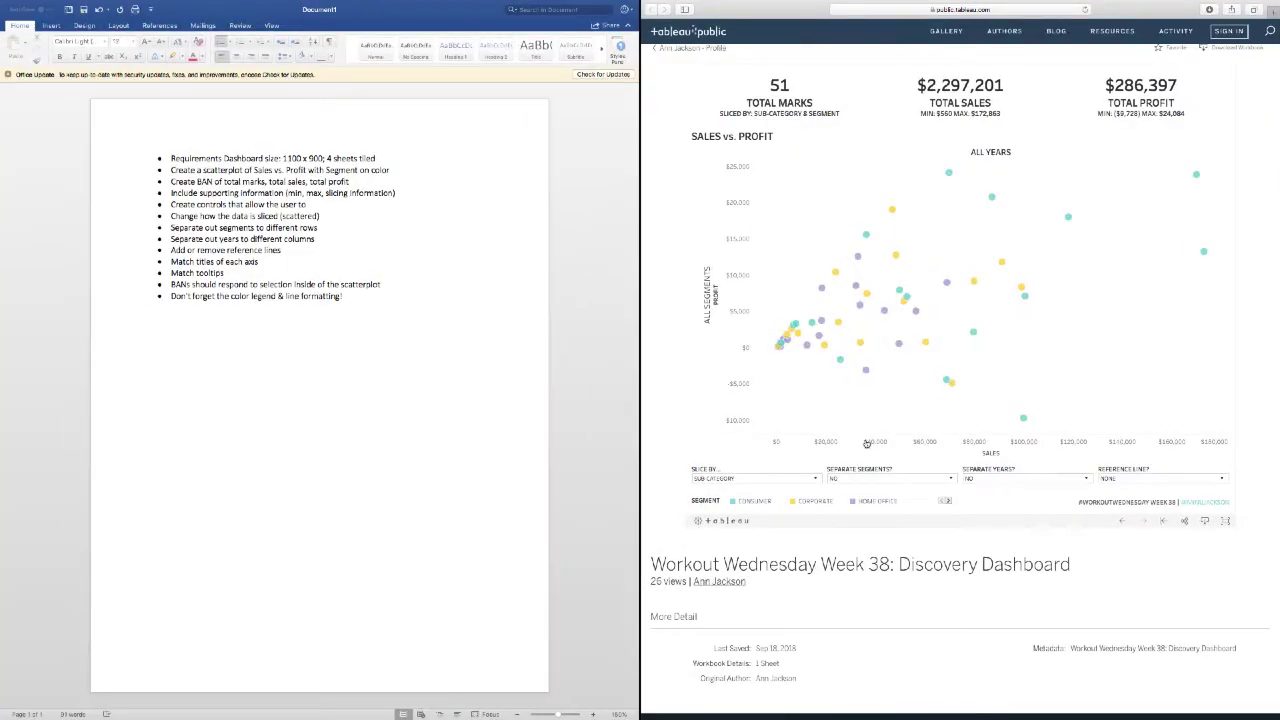
left_click(1123, 483)
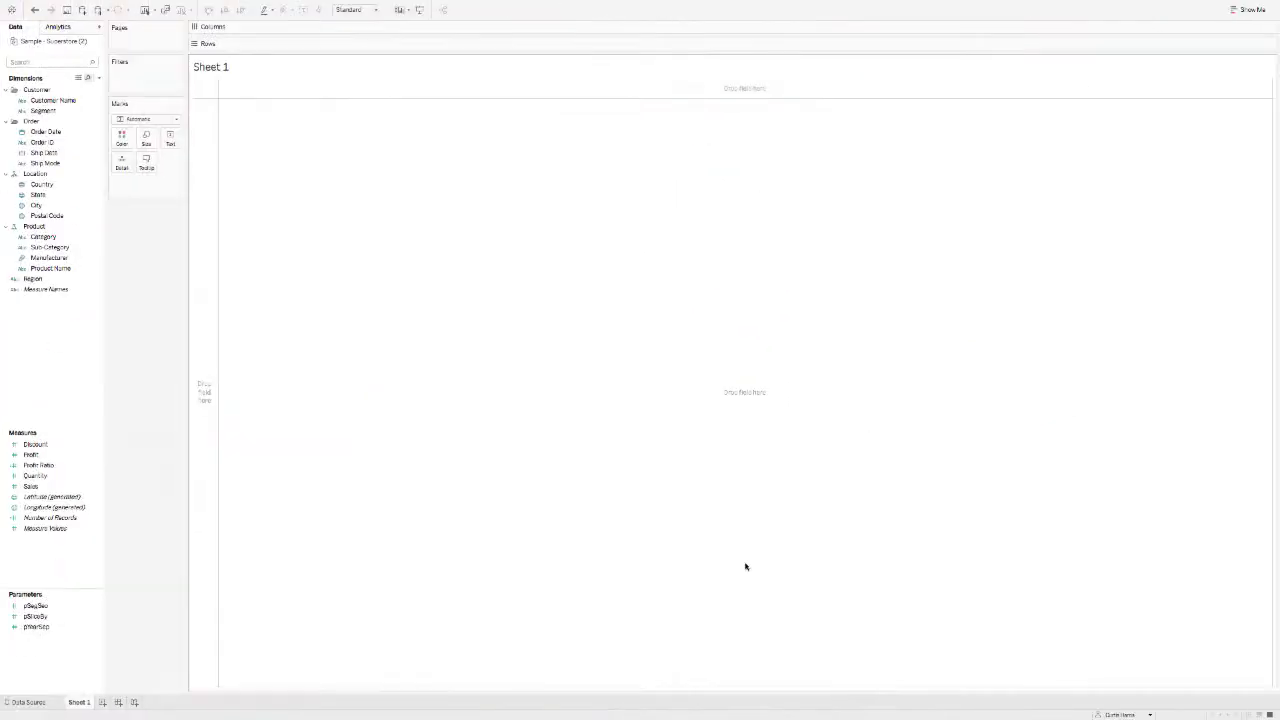
left_click(54, 606)
right_click(55, 605)
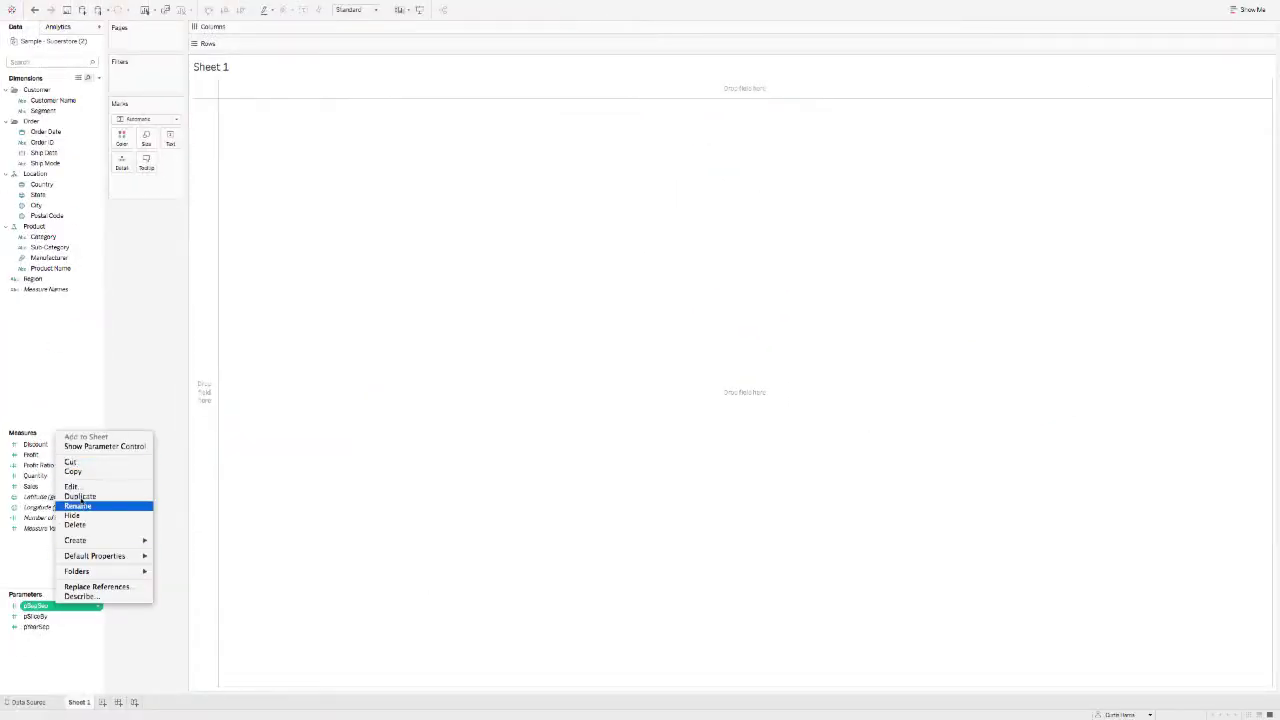
left_click(80, 495)
right_click(57, 618)
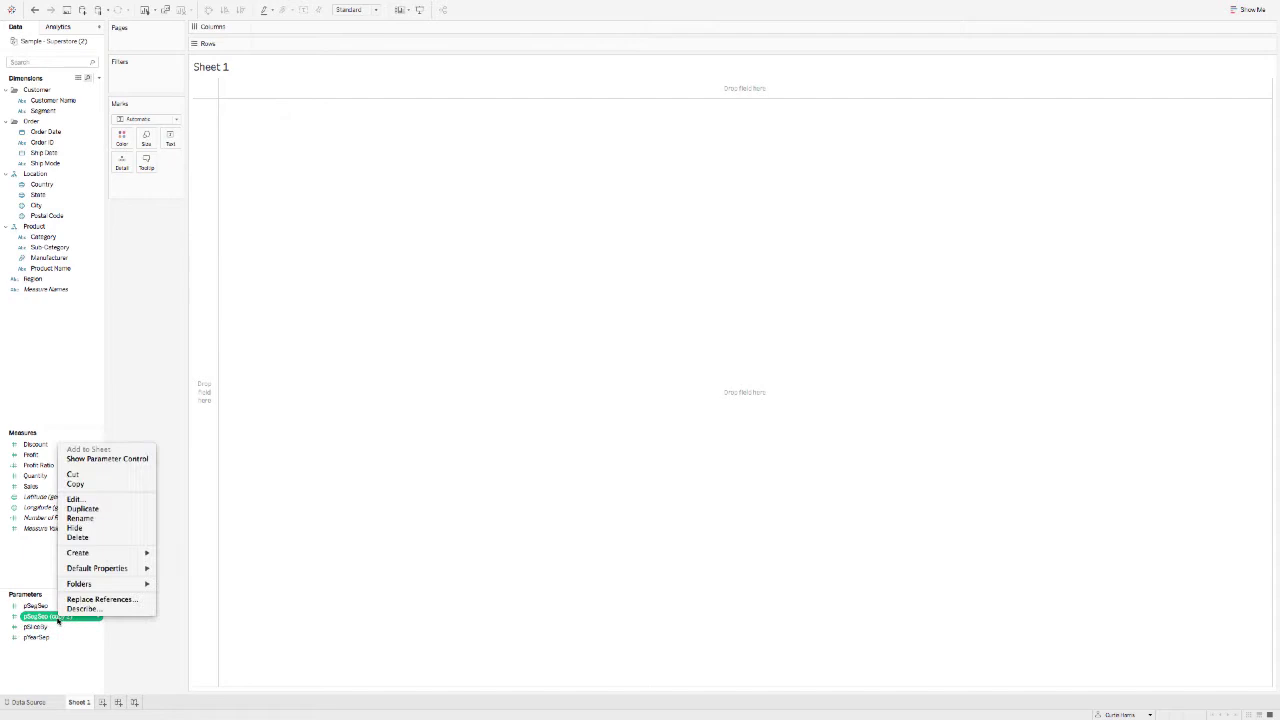
left_click(75, 499)
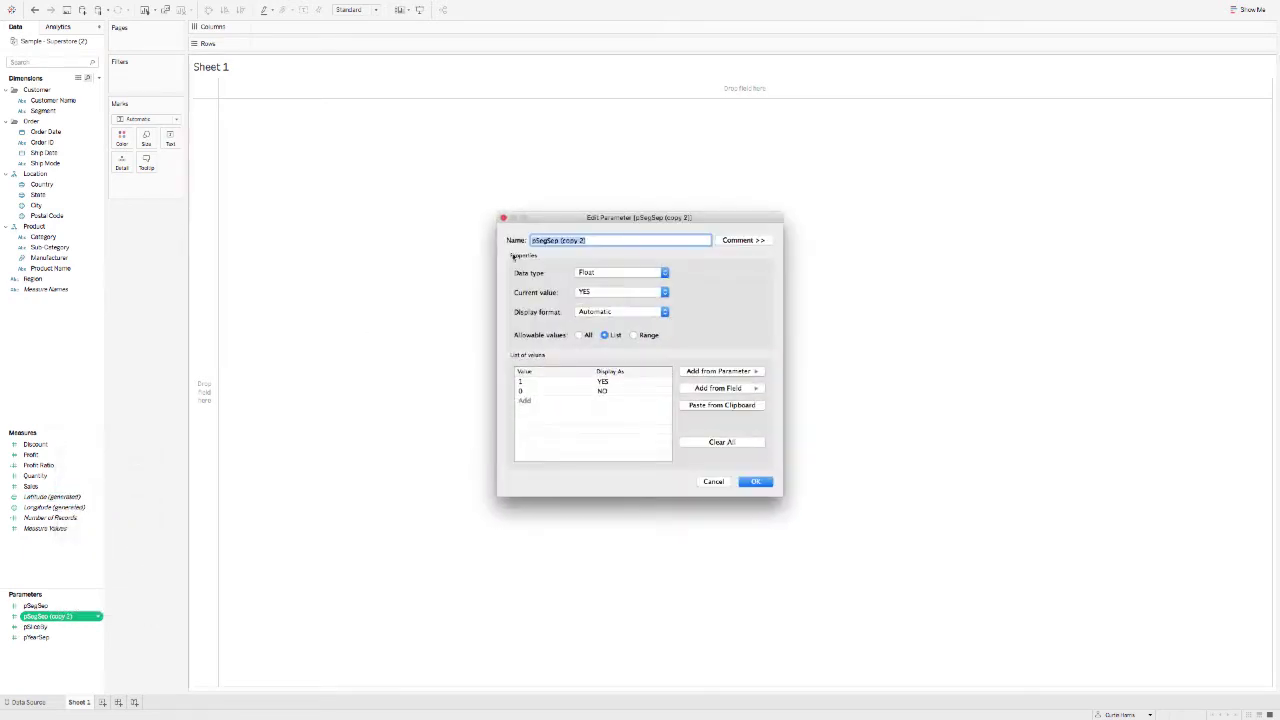
left_click(538, 240)
left_click_drag(538, 240, 626, 239)
type("ShowRef")
Set the display names of the two list values in pShowRef to NONE and AVERAGE, and save the parameter
left_click(630, 382)
left_click(629, 382)
type("AVER")
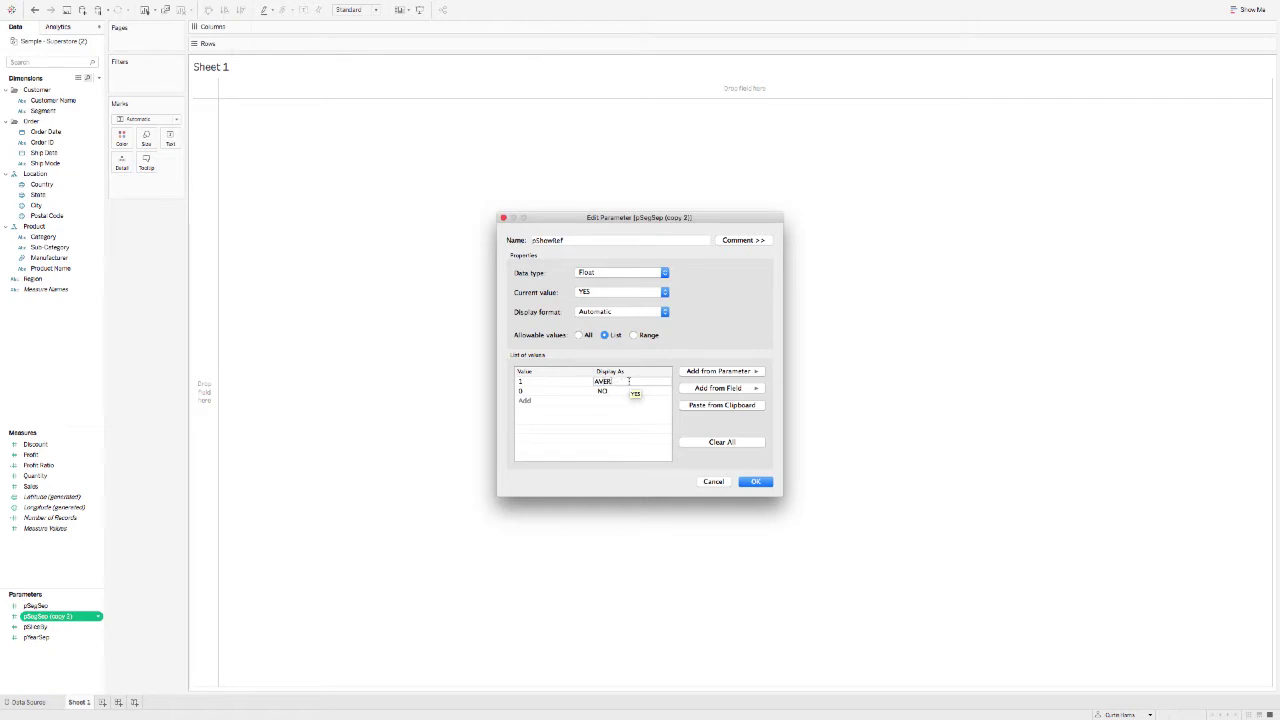
type("NONE")
key("Tab")
type("AVERAGE")
key("Return")
type("1")
left_click(628, 382)
left_click(628, 401)
left_click(755, 481)
Show the parameter controls for pSegSep, pShowRef, pSliceBy and pYearSep, and switch to the reference dashboard
right_click(66, 606)
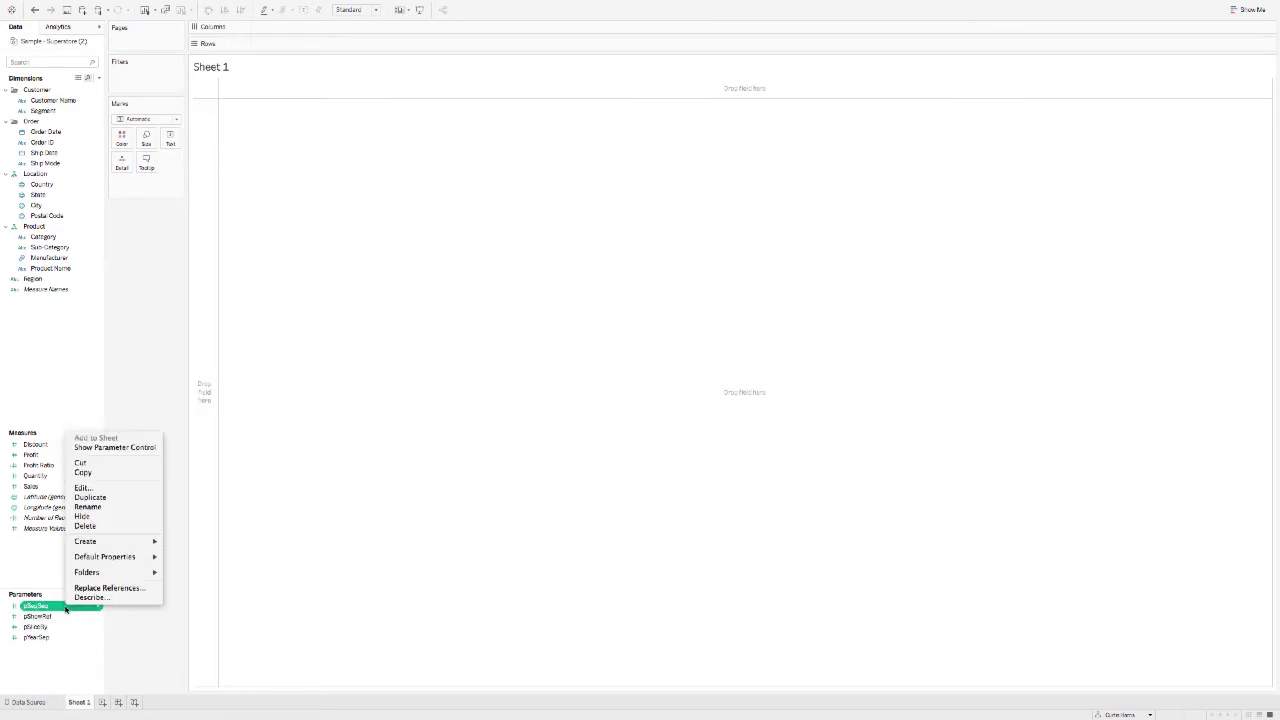
left_click(114, 447)
right_click(60, 616)
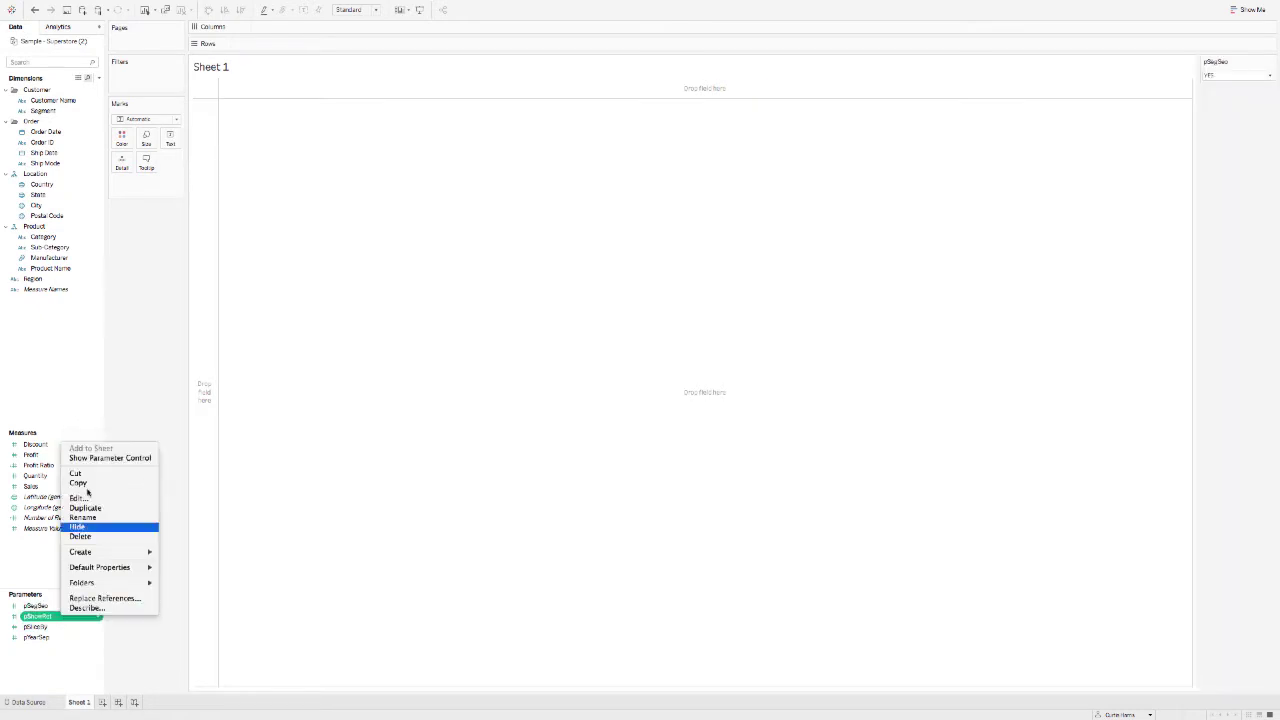
left_click(95, 458)
right_click(47, 626)
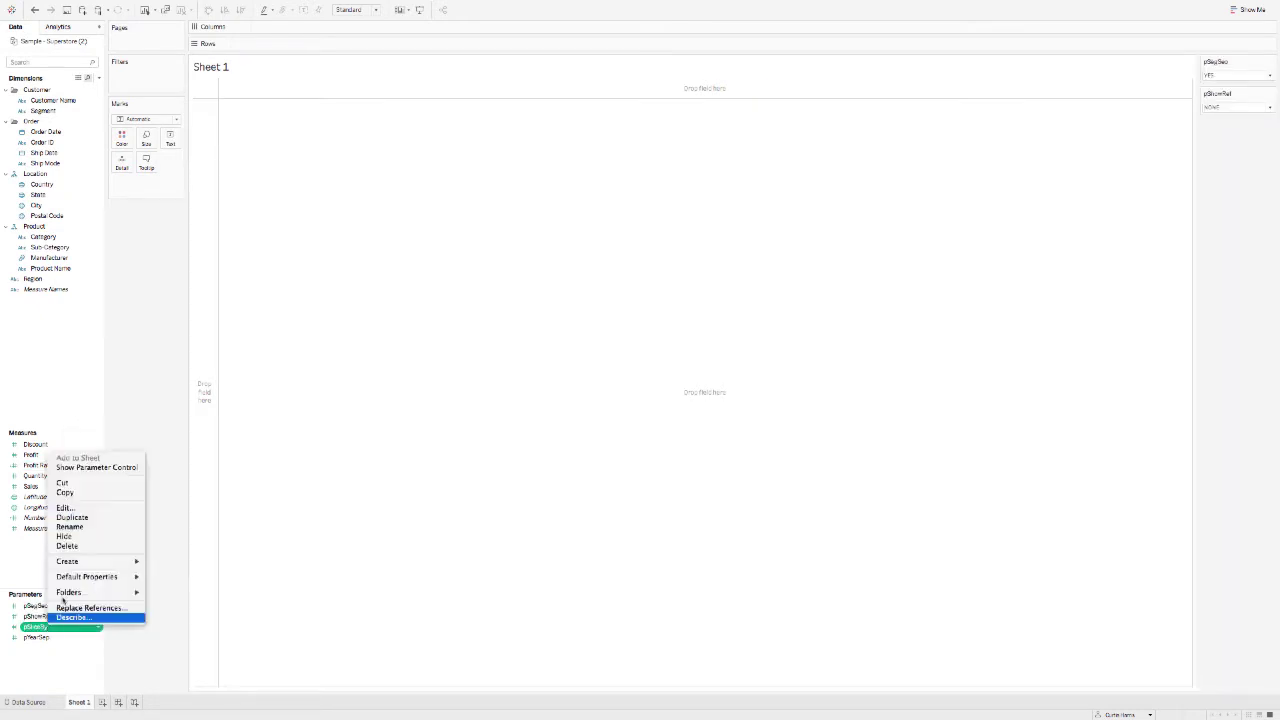
left_click(103, 468)
right_click(58, 637)
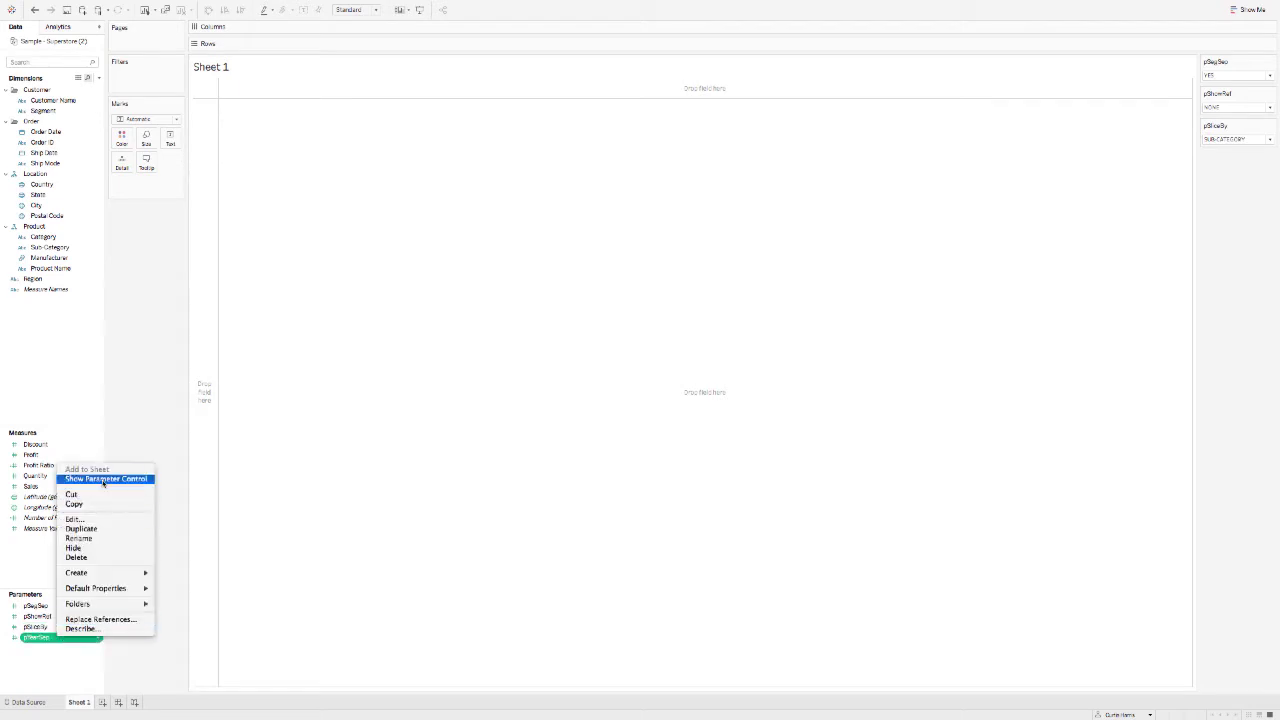
left_click(103, 479)
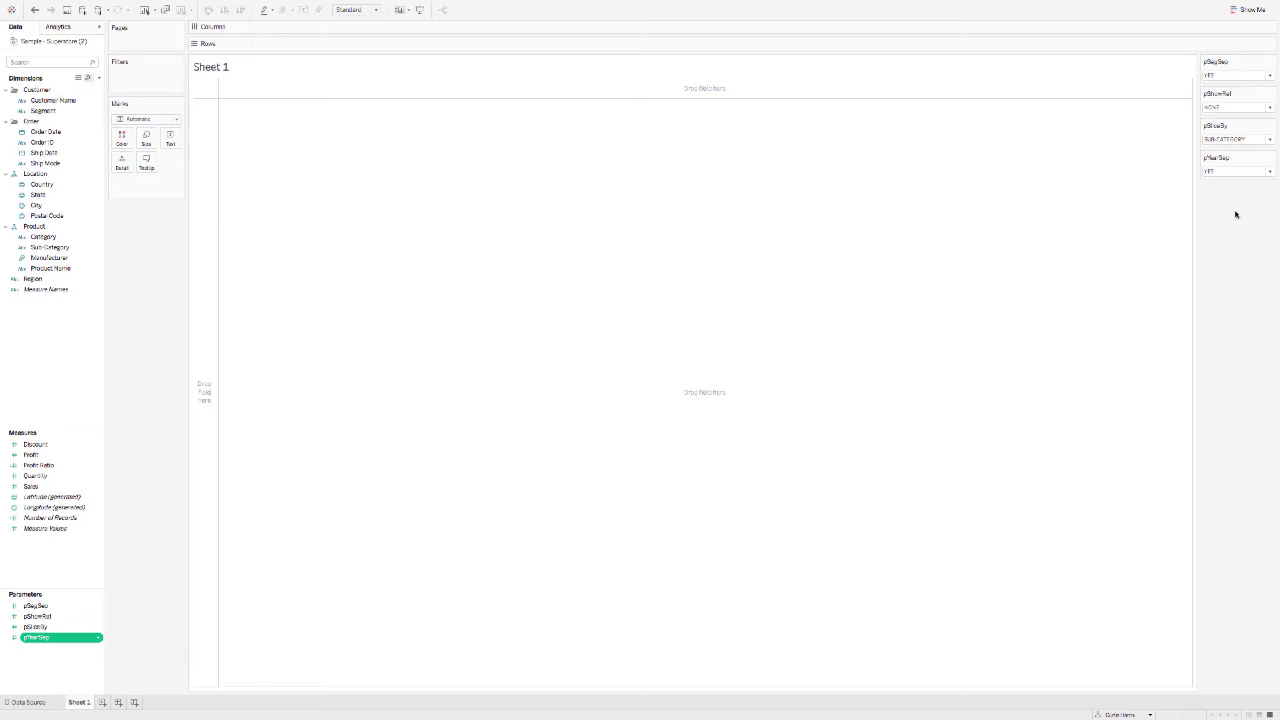
key("ctrl+Left")
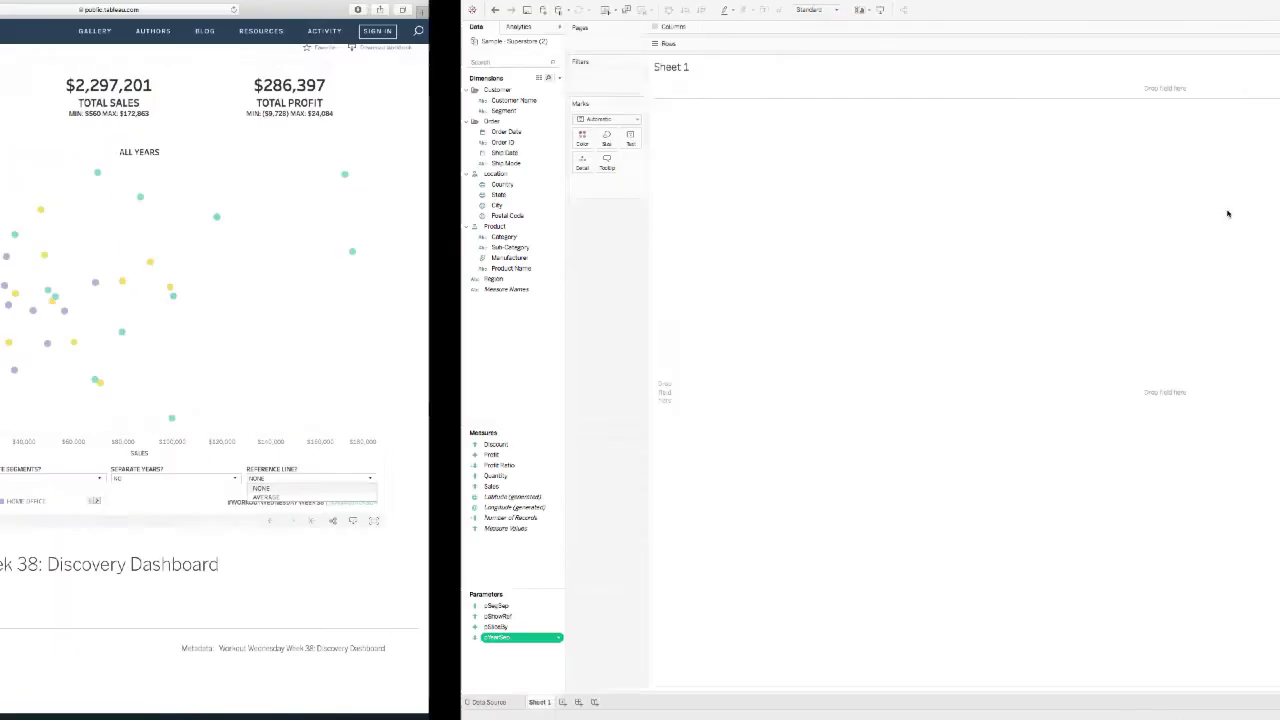
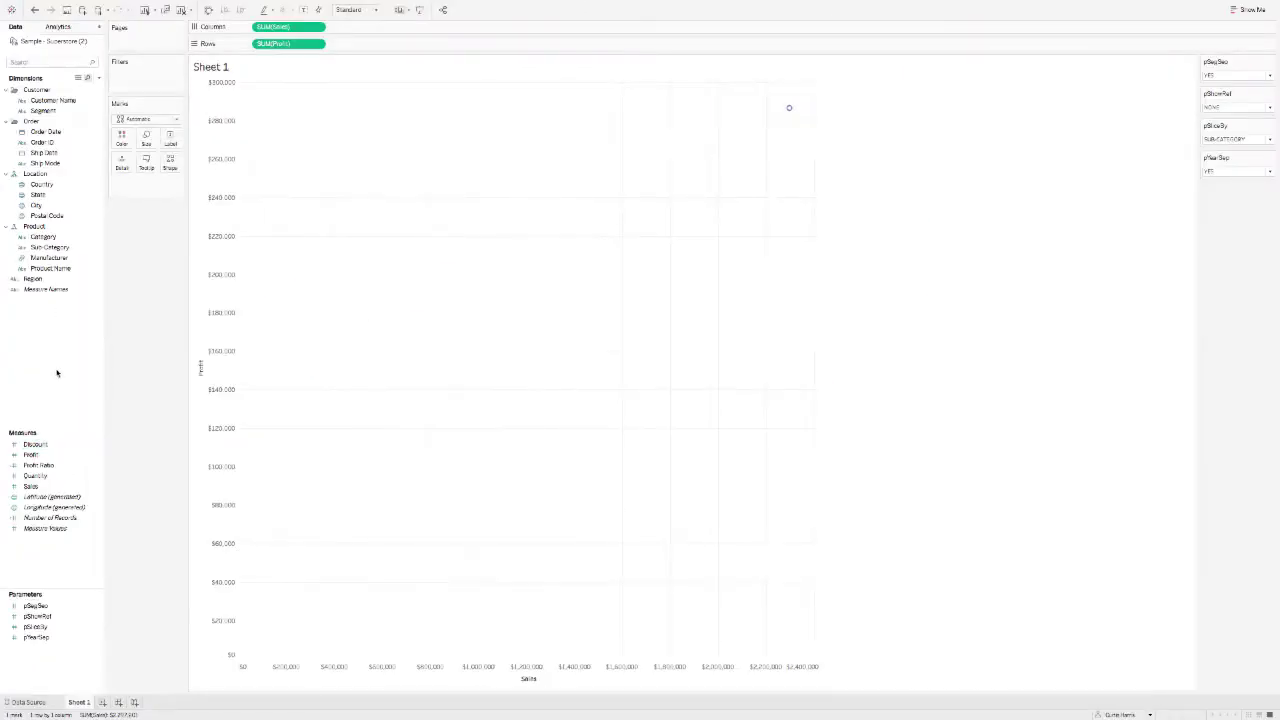
Create a calculated field among the dimensions and name it SliceBy
right_click(58, 372)
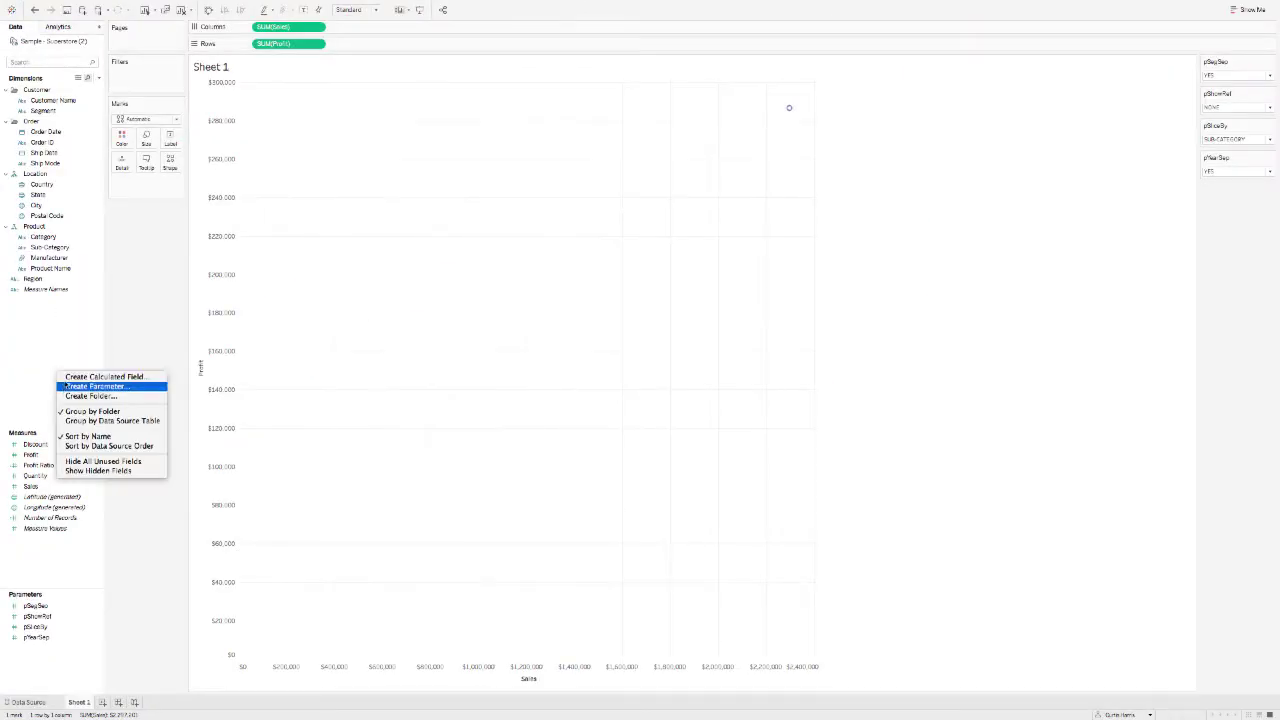
left_click(64, 377)
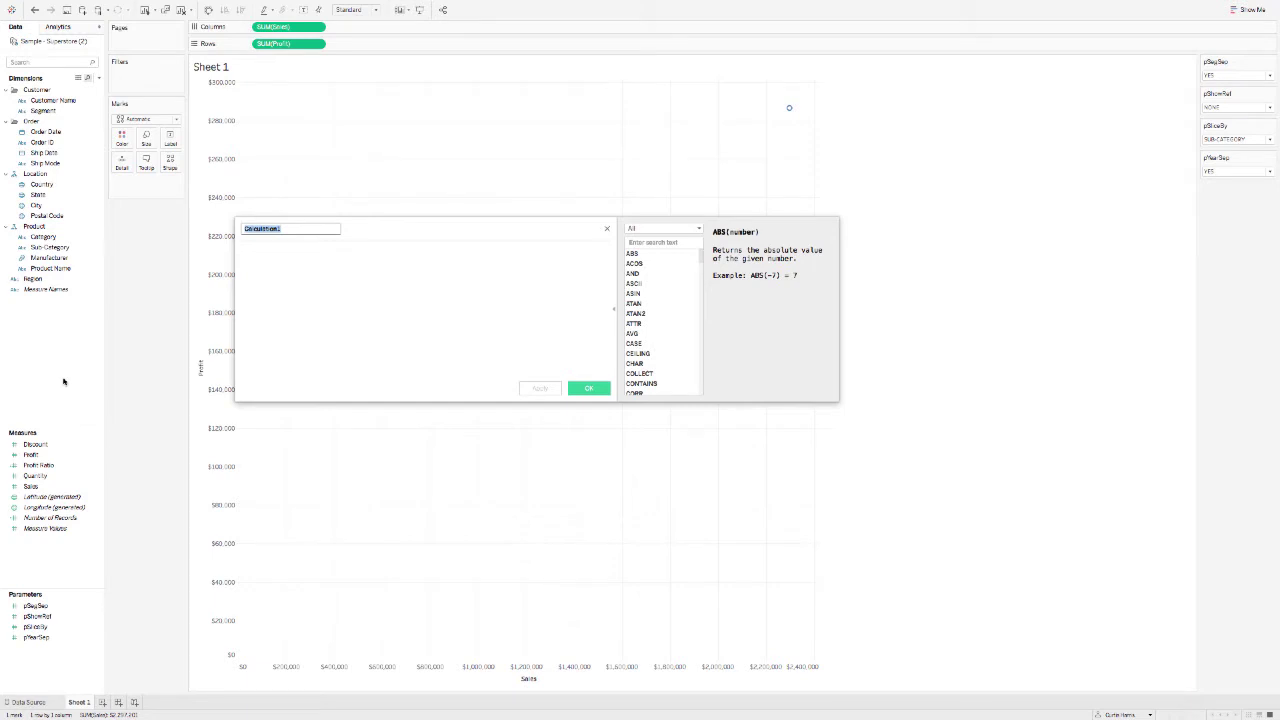
type("p")
type("lice")
key("BackSpace")
key("BackSpace")
left_click(336, 333)
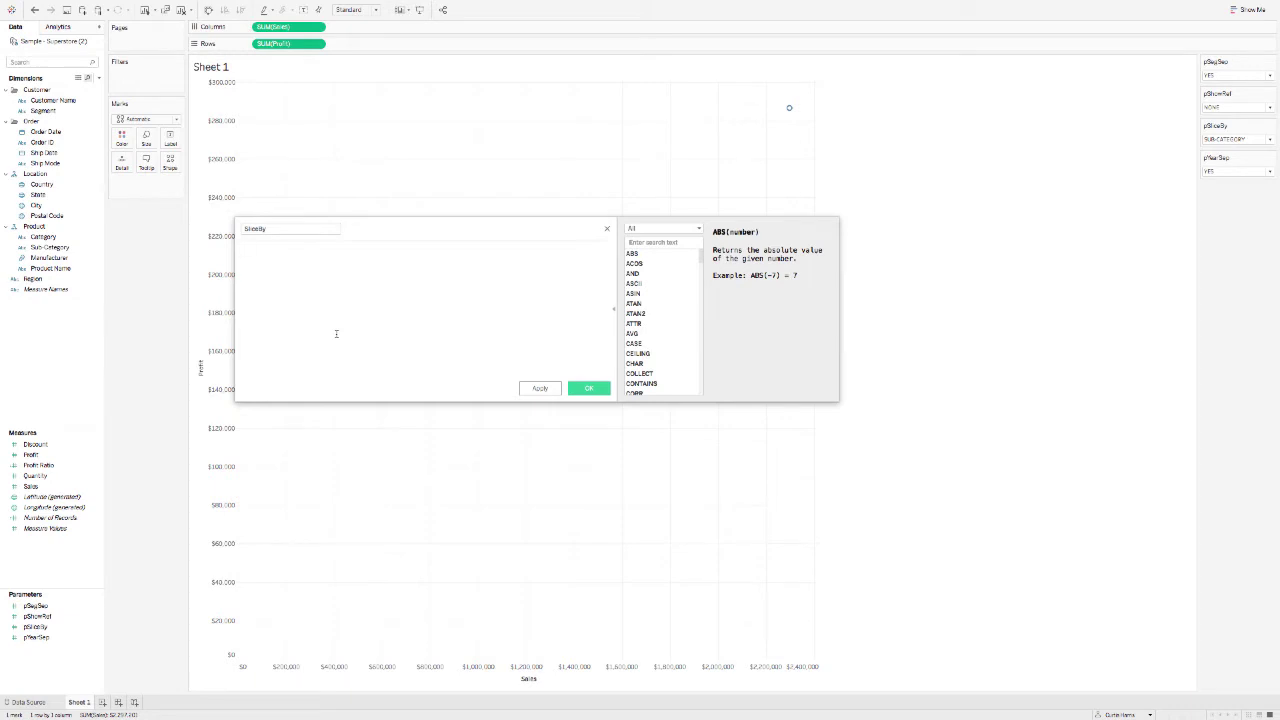
Begin the SliceBy formula with CASE [pSliceBy] and WHEN 1 THEN, and display the pSliceBy control as a single value list
type("CASE psl")
key("Return")
type("WHEN 1 THEN")
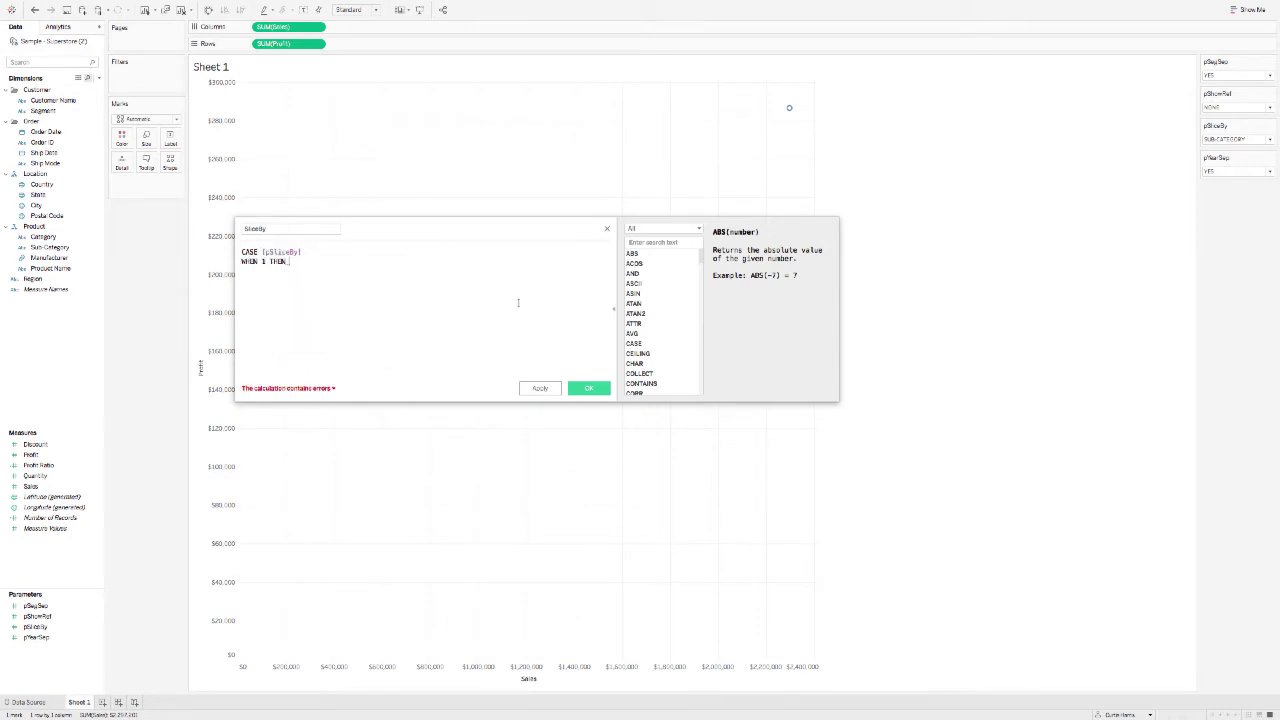
left_click(1270, 127)
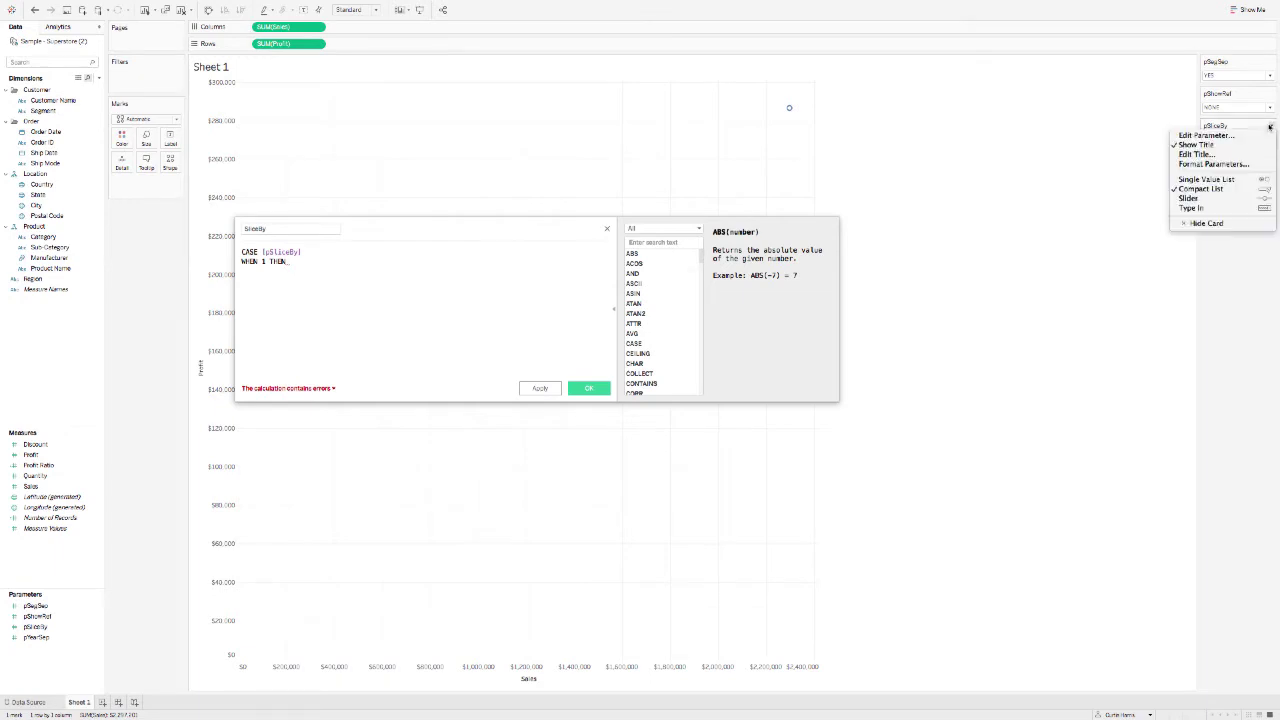
left_click(1246, 181)
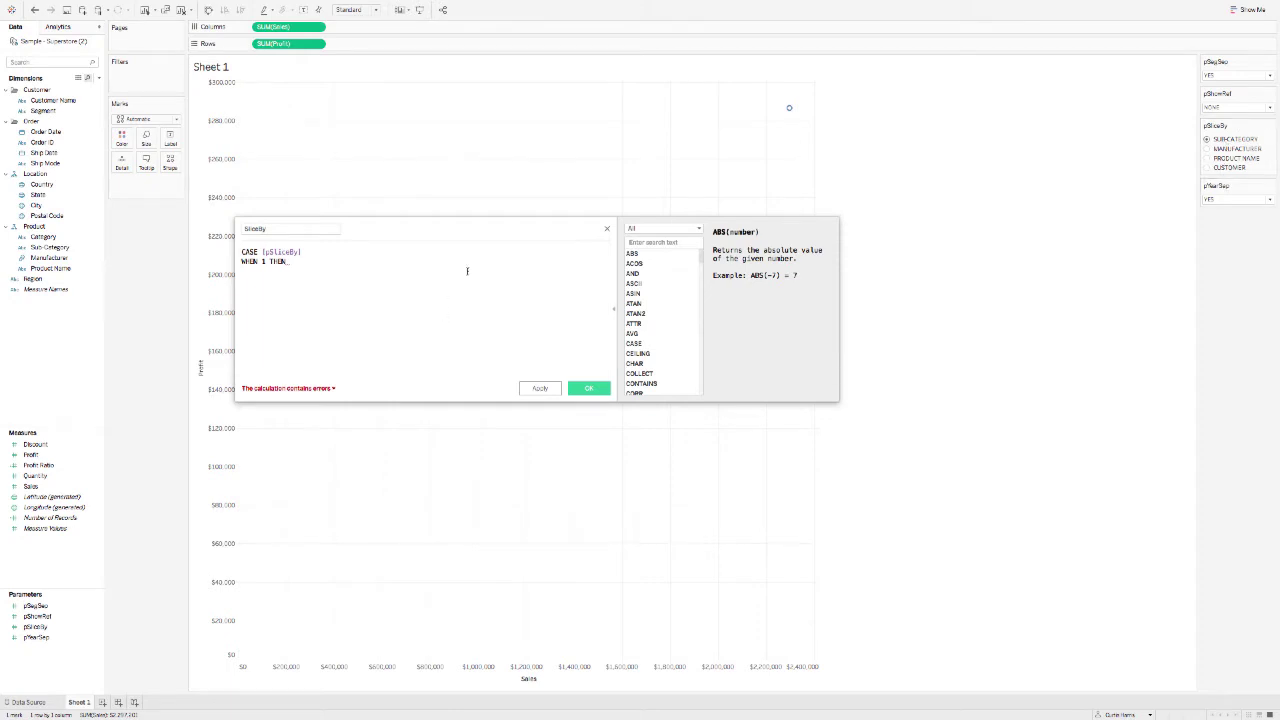
Make value 1 return [Sub-Category], and add the branches WHEN 2 THEN [Manufacturer] and WHEN 3 THEN [Product Name]
type("[Sub-Category]")
key("Return")
type("WHEN 2 THEN [Manufacturer]")
key("Return")
type("WHEN 3 THEN PRO")
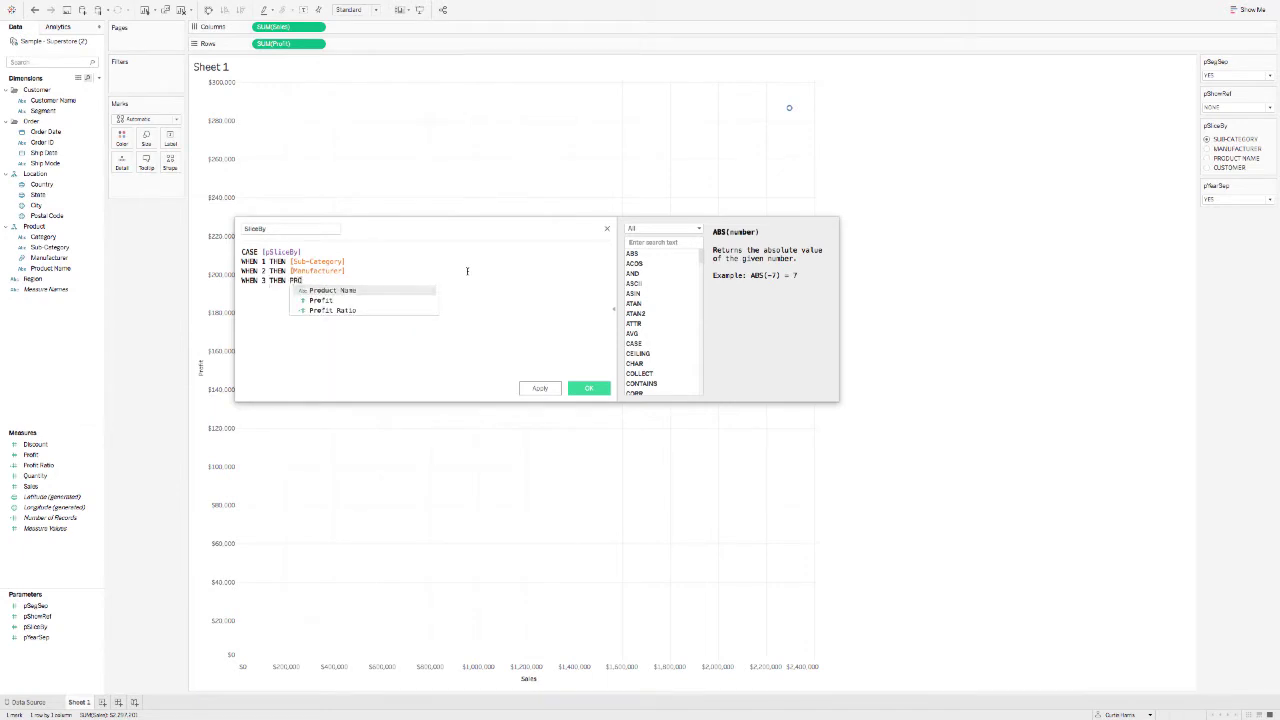
key("Return")
key("Return")
Finish the formula with WHEN 4 THEN [Customer Name] and END, and indent the four WHEN lines
type("WHEN 4 THEN ")
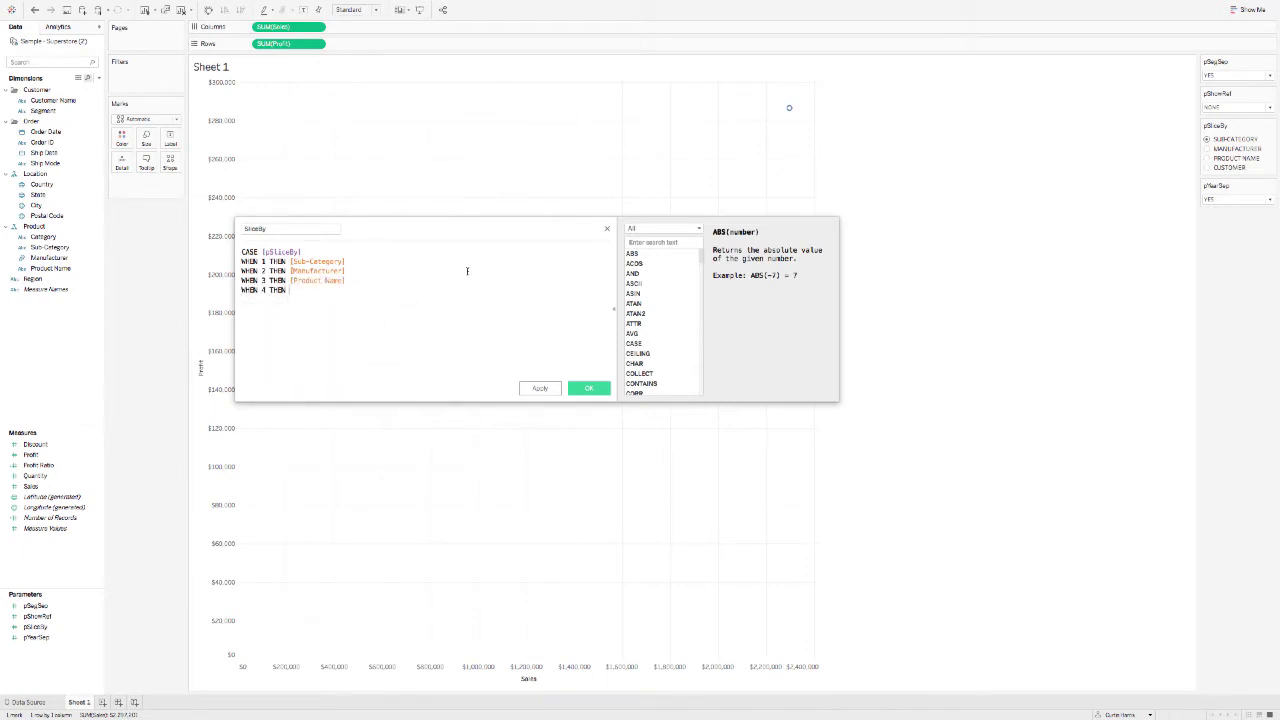
type("CUS")
key("Return")
key("Return")
type("END")
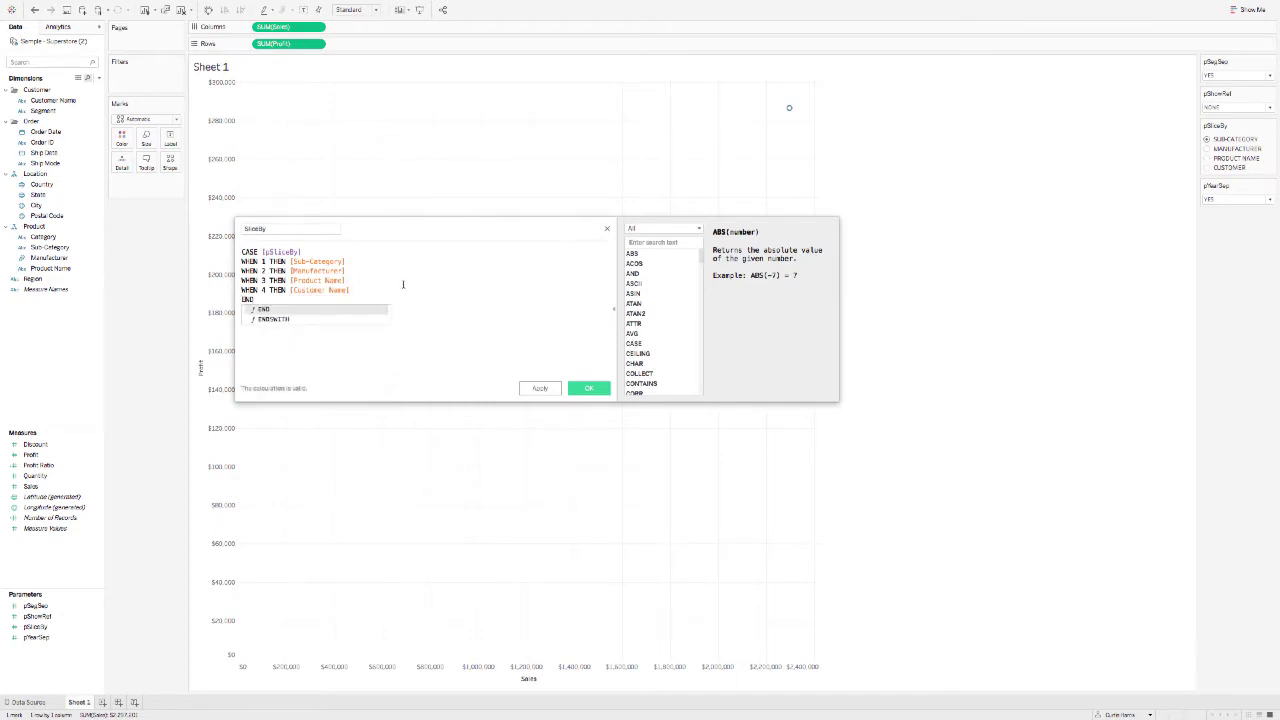
left_click_drag(352, 290, 225, 263)
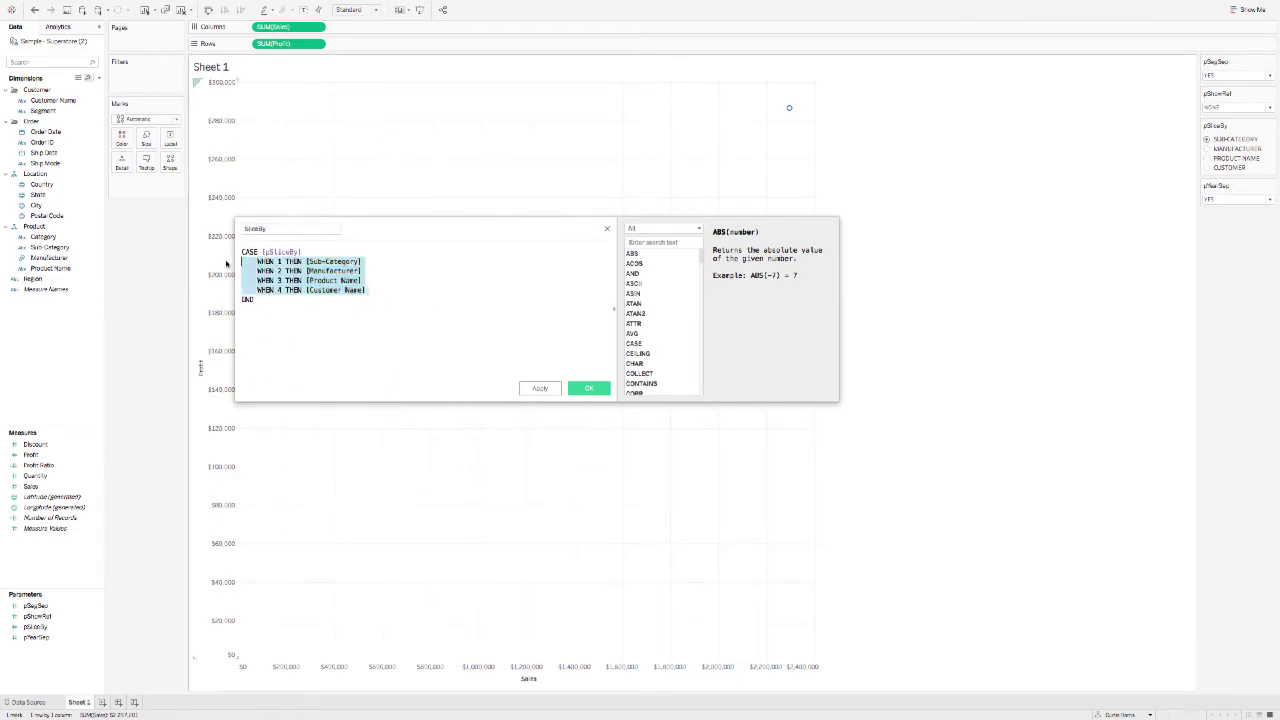
key("Tab")
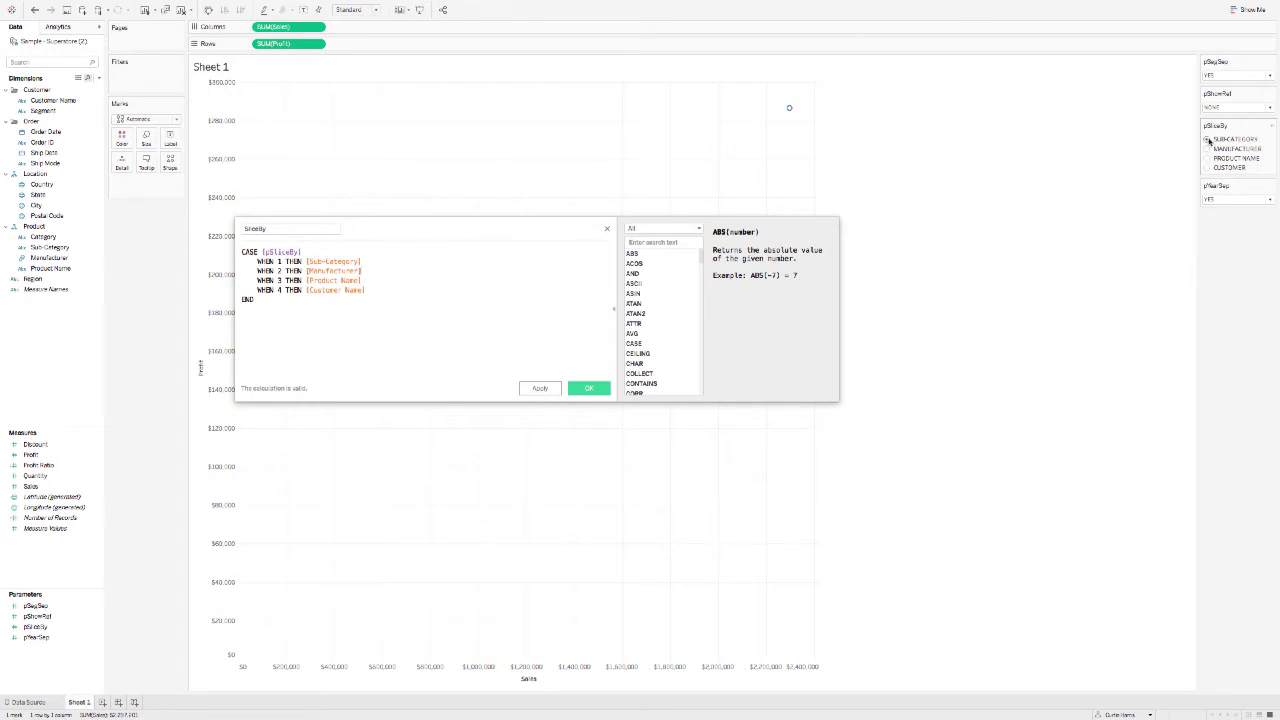
Set pSliceBy to CUSTOMER, save the SliceBy calculation and add the field to the scatterplot's marks as detail
left_click(1207, 168)
left_click(341, 290)
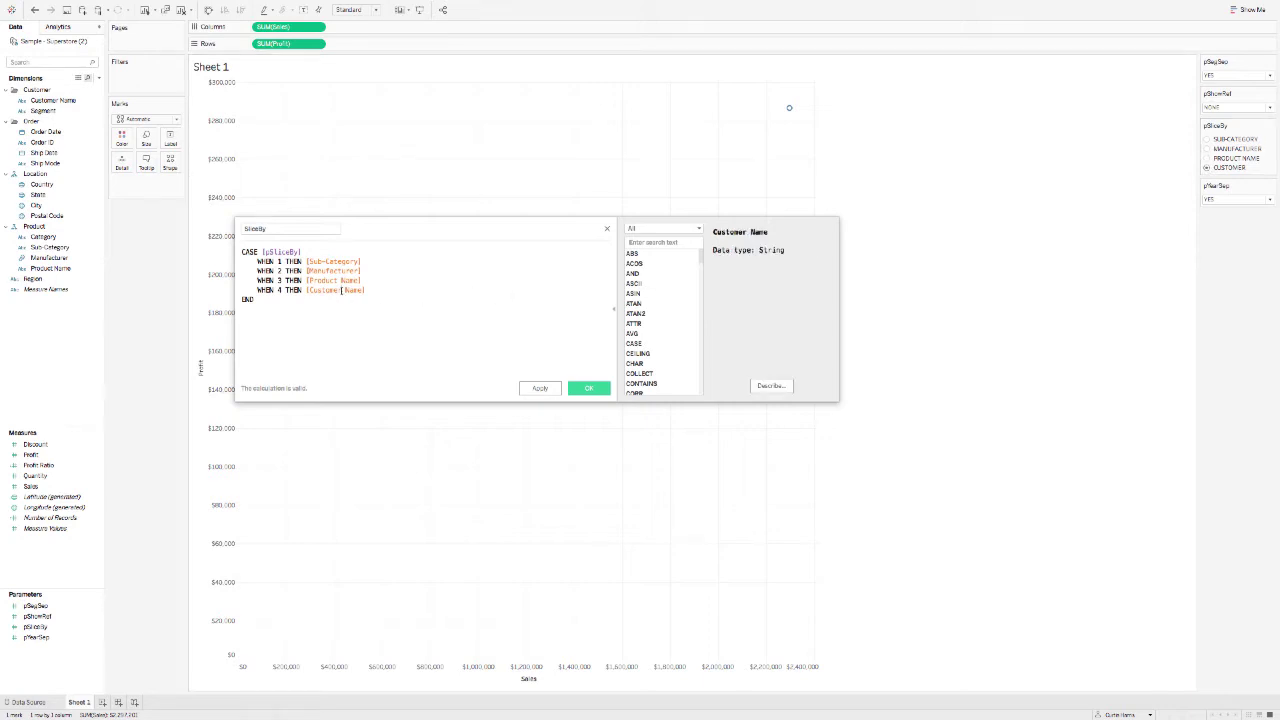
left_click(590, 389)
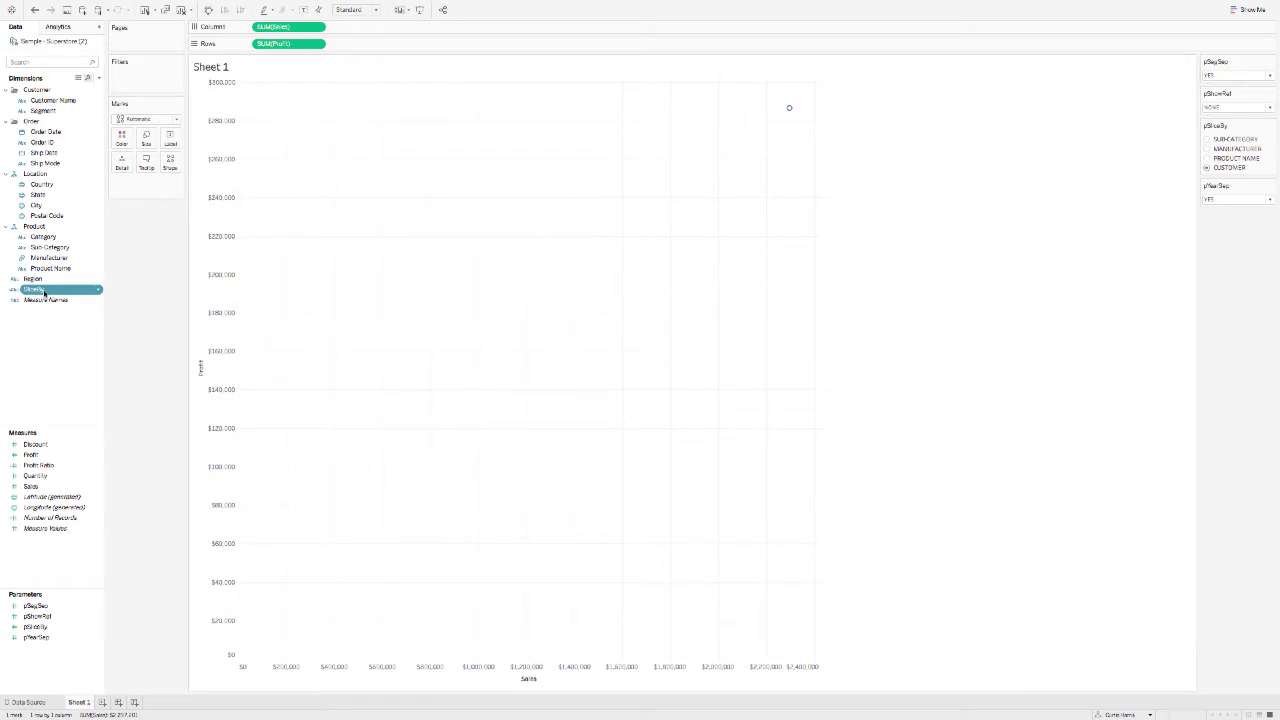
left_click_drag(57, 290, 135, 193)
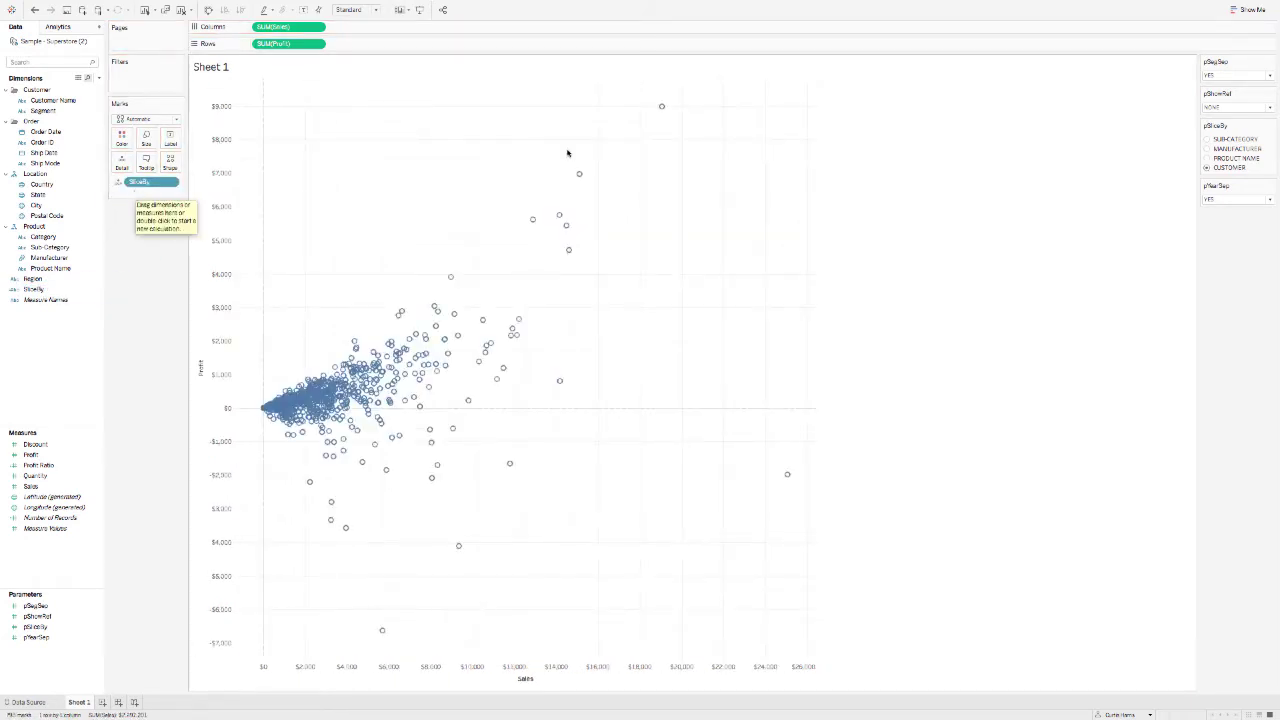
mouse_move(662, 107)
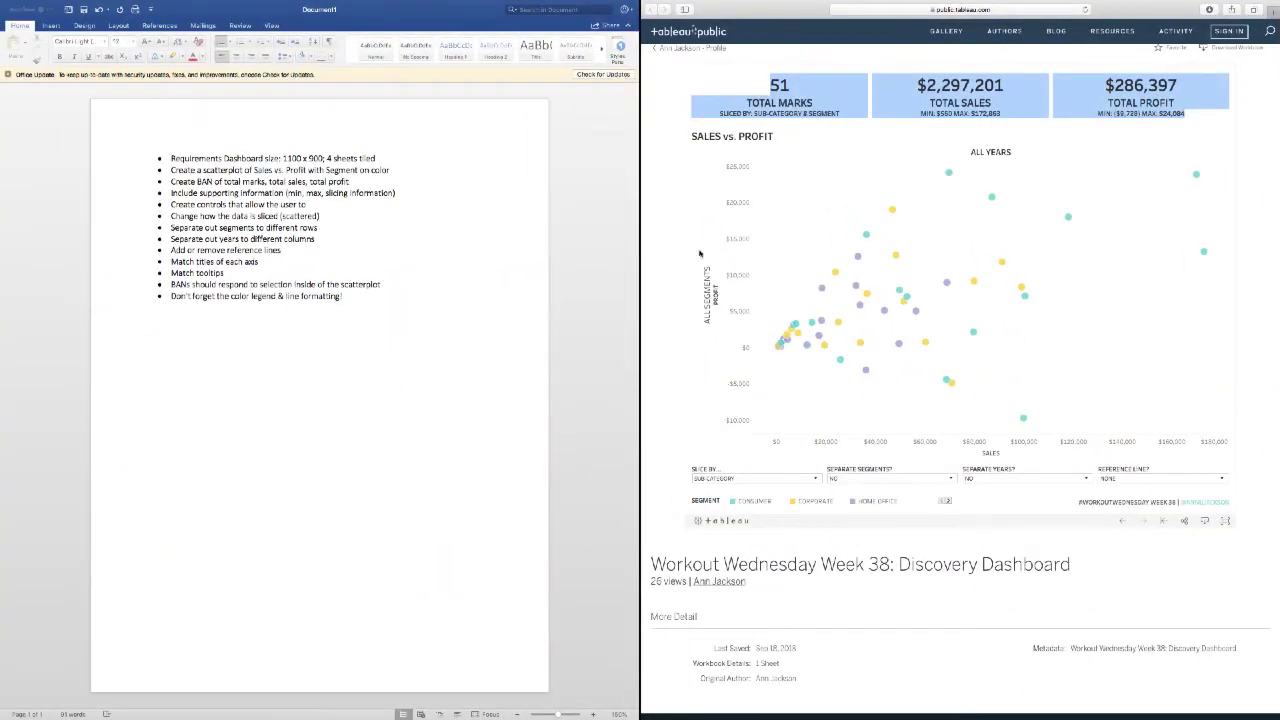
Strike through the bullet "Create controls that allow the user to" in the Word requirements list
left_click(310, 204)
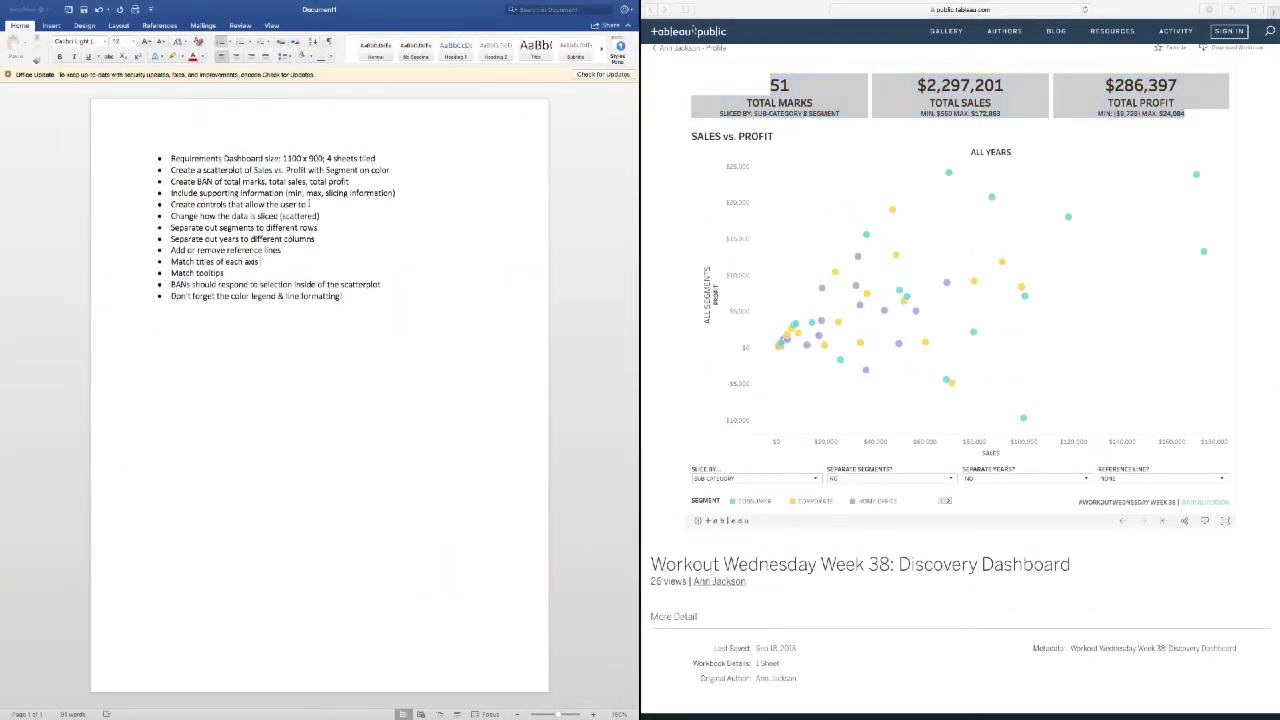
left_click_drag(310, 204, 166, 206)
left_click(109, 56)
left_click(172, 205)
Indent the four bullets on slicing, separating segments, separating years and reference lines as sub-items of the controls requirement
left_click(171, 216)
key("Tab")
left_click(171, 227)
key("Tab")
left_click(172, 238)
key("Tab")
left_click(170, 249)
key("Tab")
Strike through the four sub-items from "Change how the data is sliced" to "Add or remove reference lines"
left_click_drag(313, 249, 197, 215)
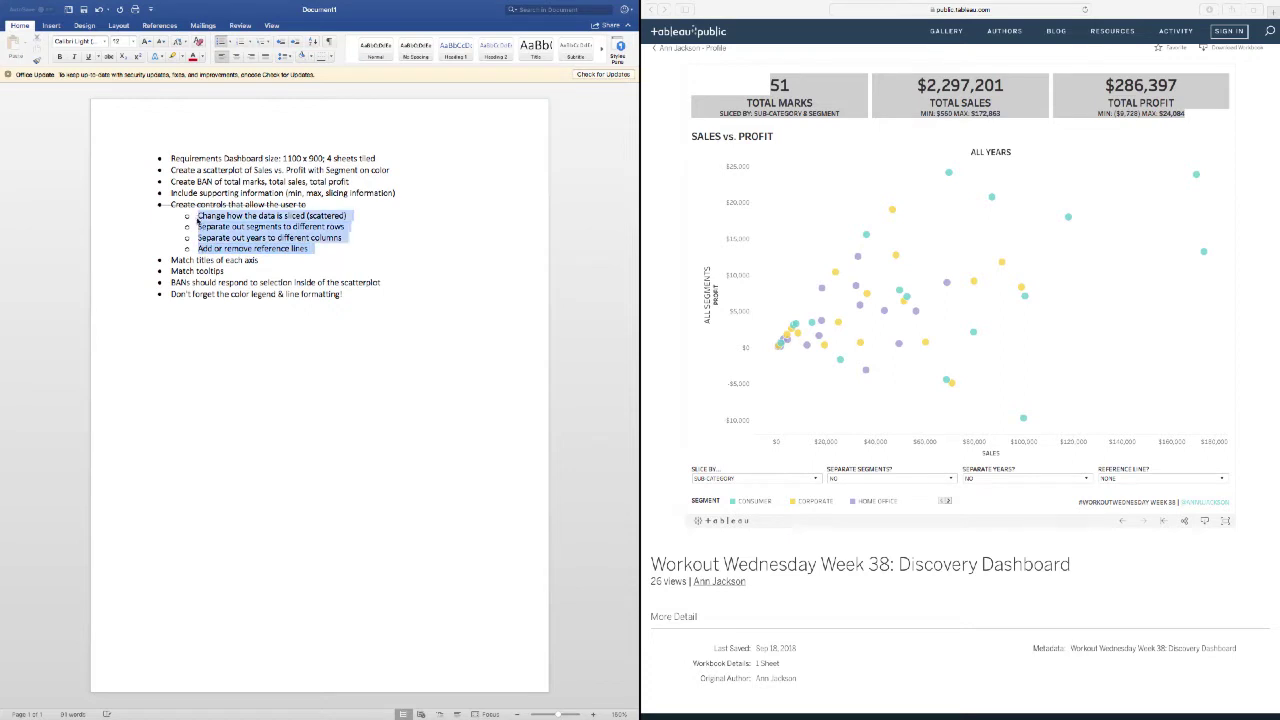
left_click(108, 56)
left_click(286, 238)
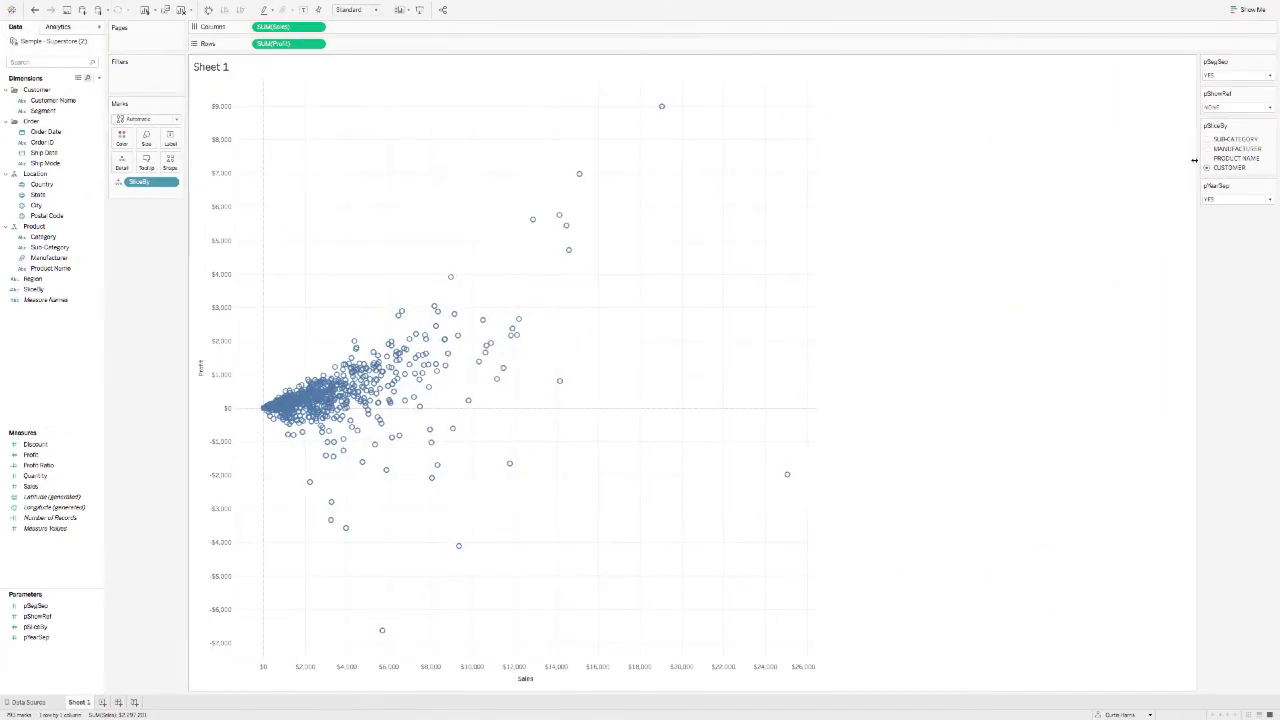
Switch back to Tableau and set the pSliceBy parameter to SUB-CATEGORY
left_click(1206, 141)
mouse_move(486, 109)
Check the scatterplot requirement in the Word list and color the Tableau scatterplot's marks by Segment
key("super+Tab")
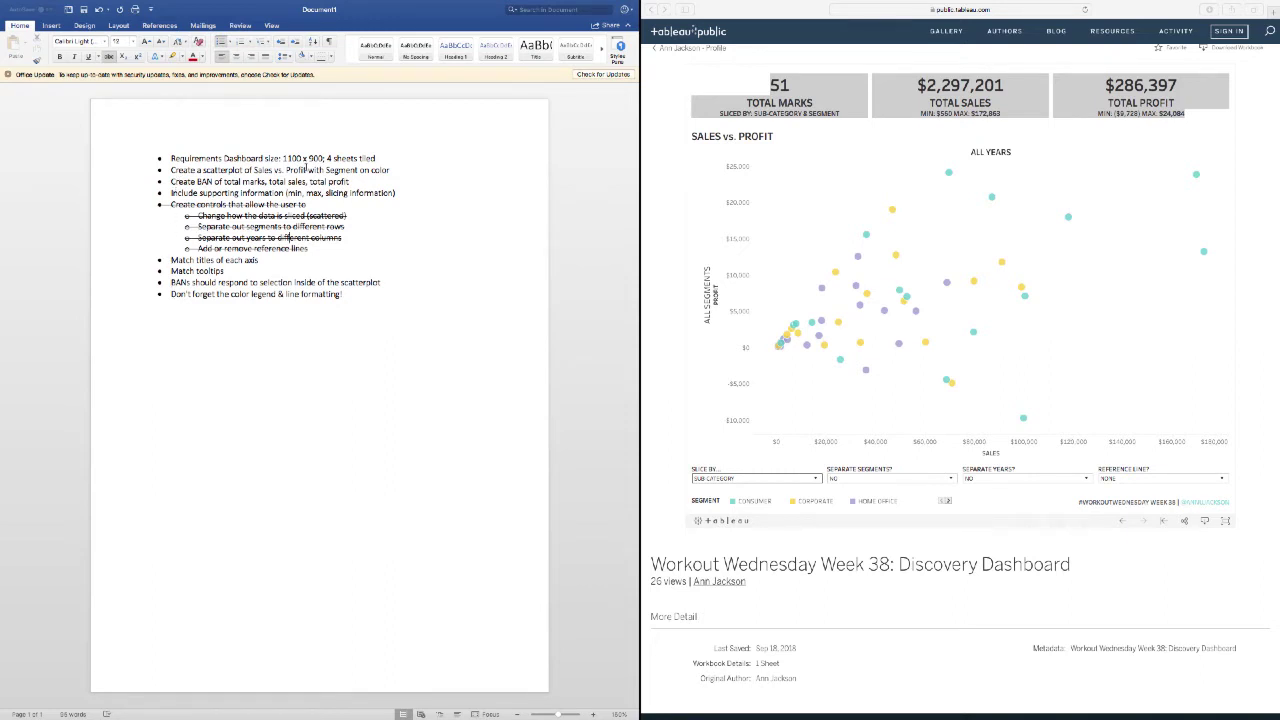
left_click_drag(394, 170, 166, 171)
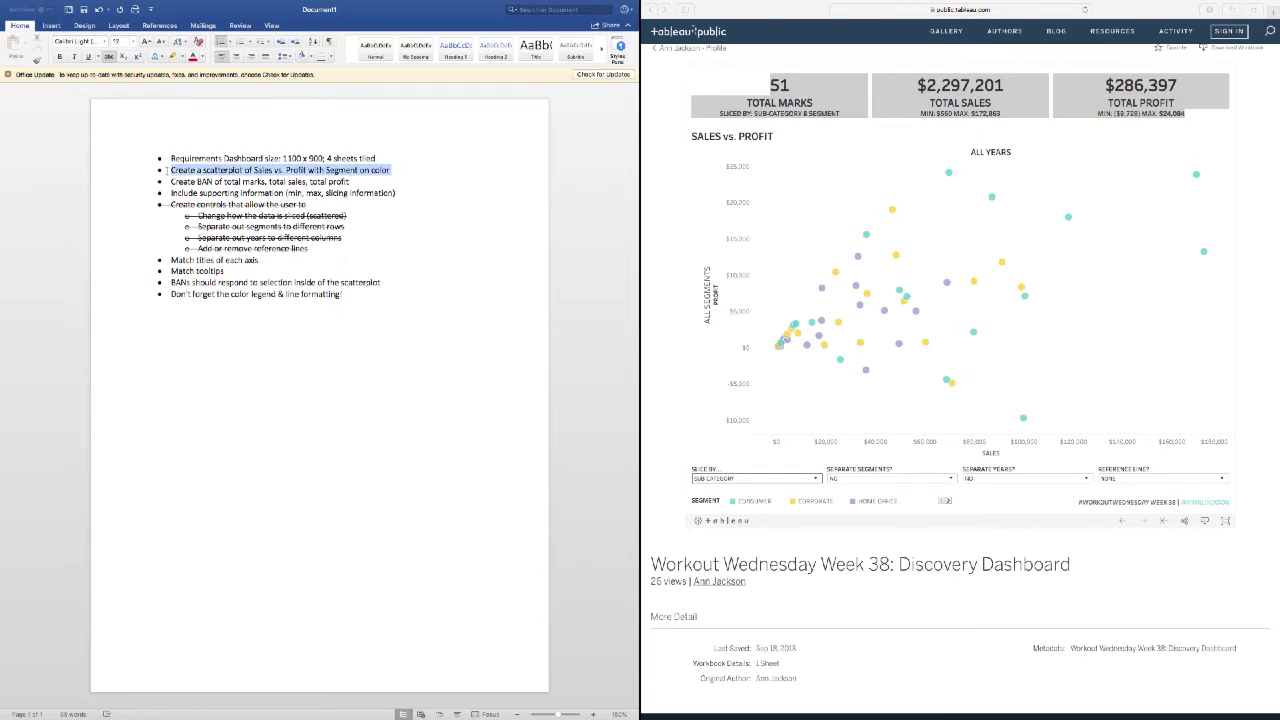
key("super+Tab")
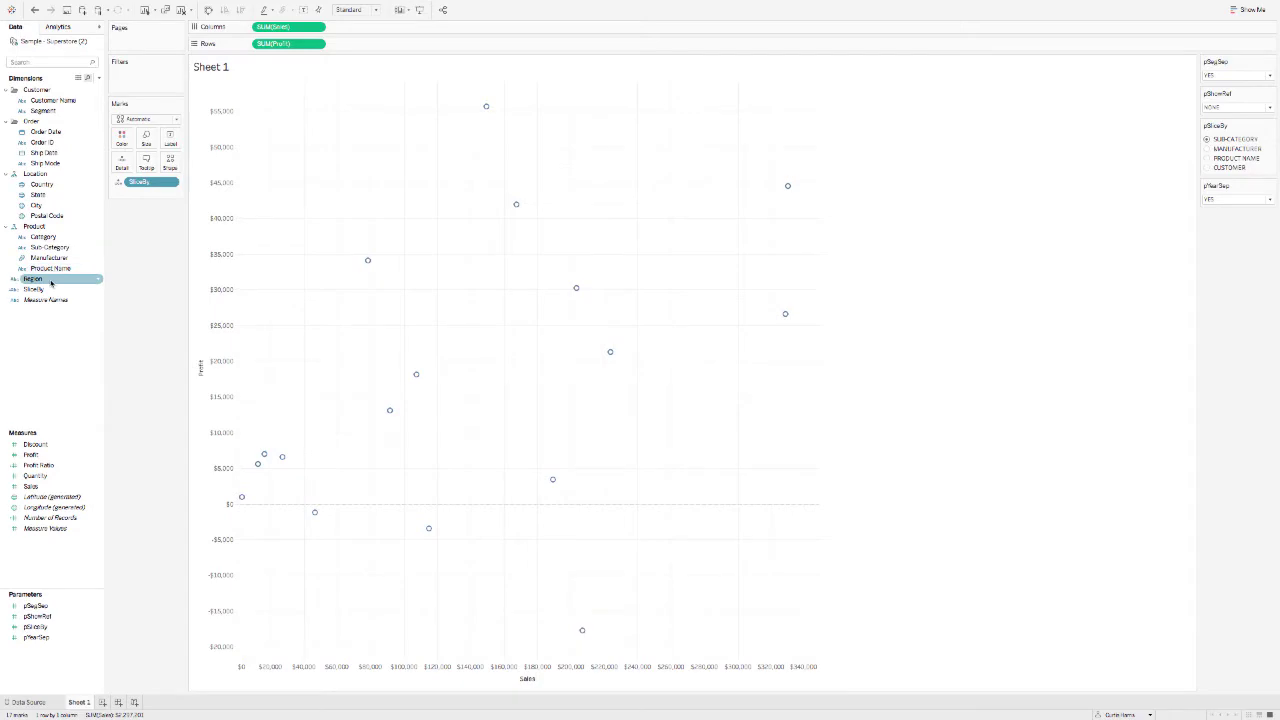
left_click_drag(52, 111, 120, 148)
key("super+Tab")
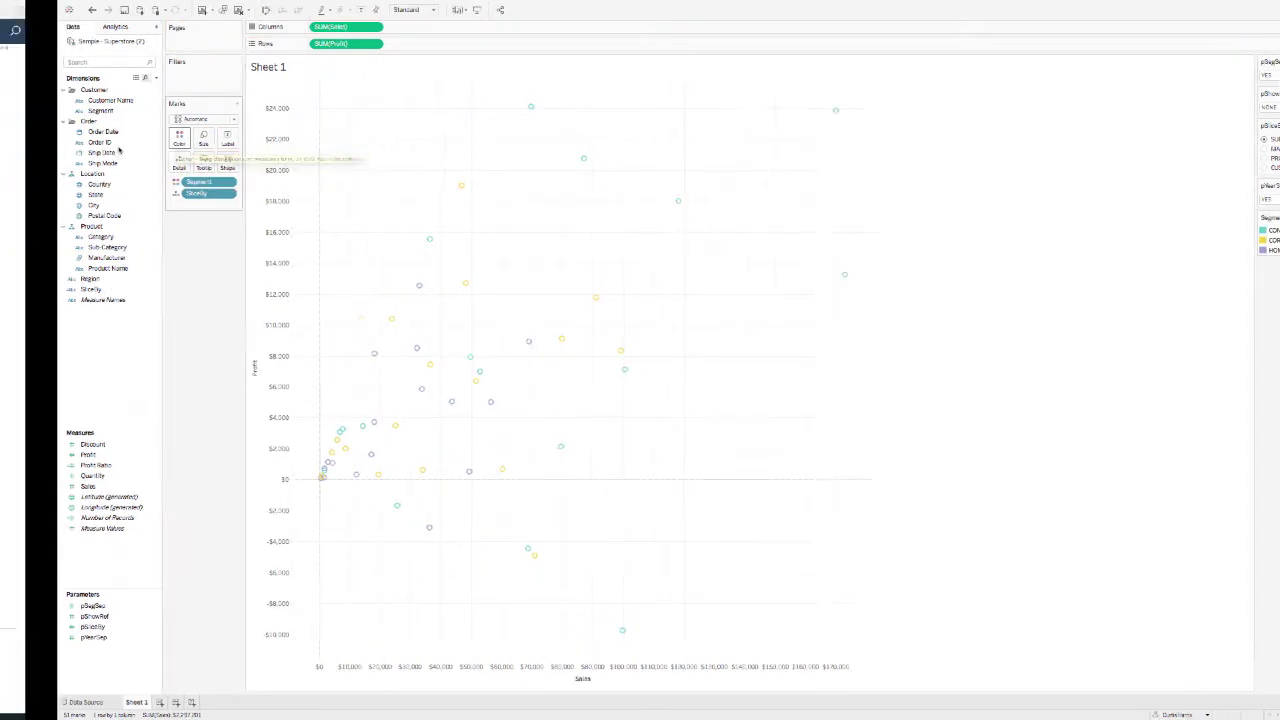
Compare the Tableau scatterplot's mark tooltips with those of the reference dashboard, slicing the reference by SUB-CATEGORY
key("super+Tab")
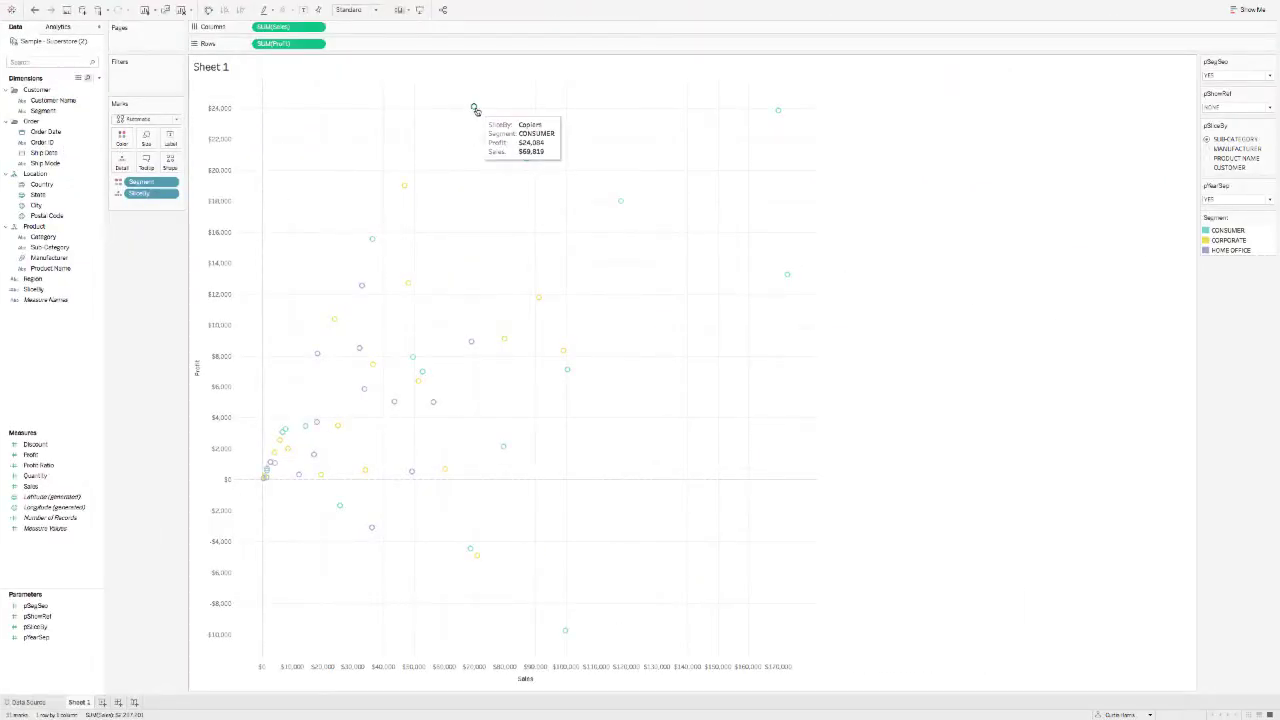
key("super+Tab")
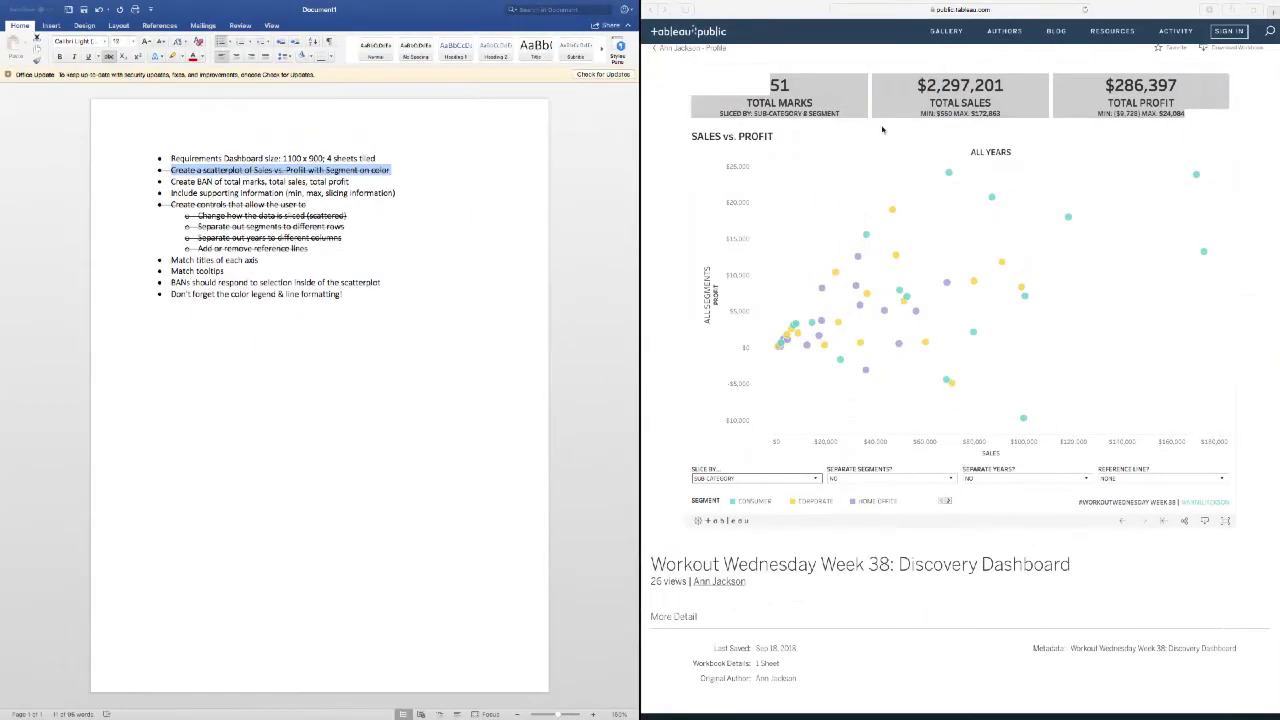
left_click(949, 174)
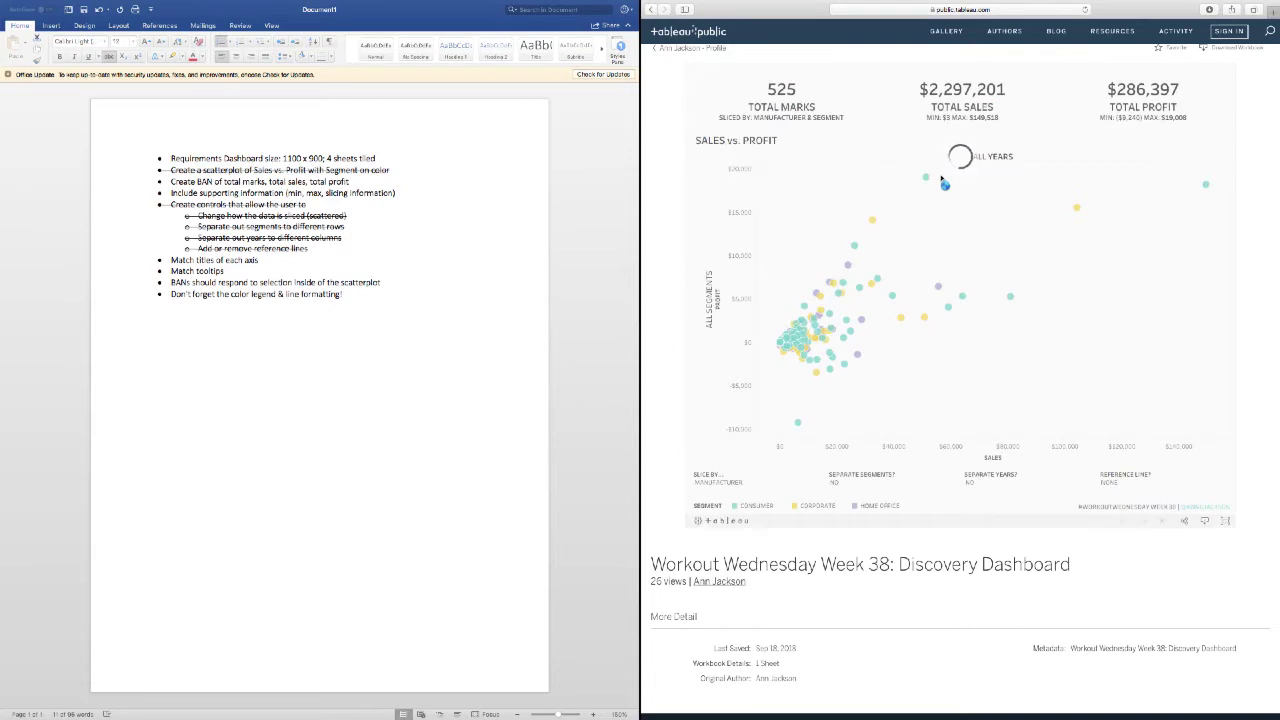
mouse_move(925, 175)
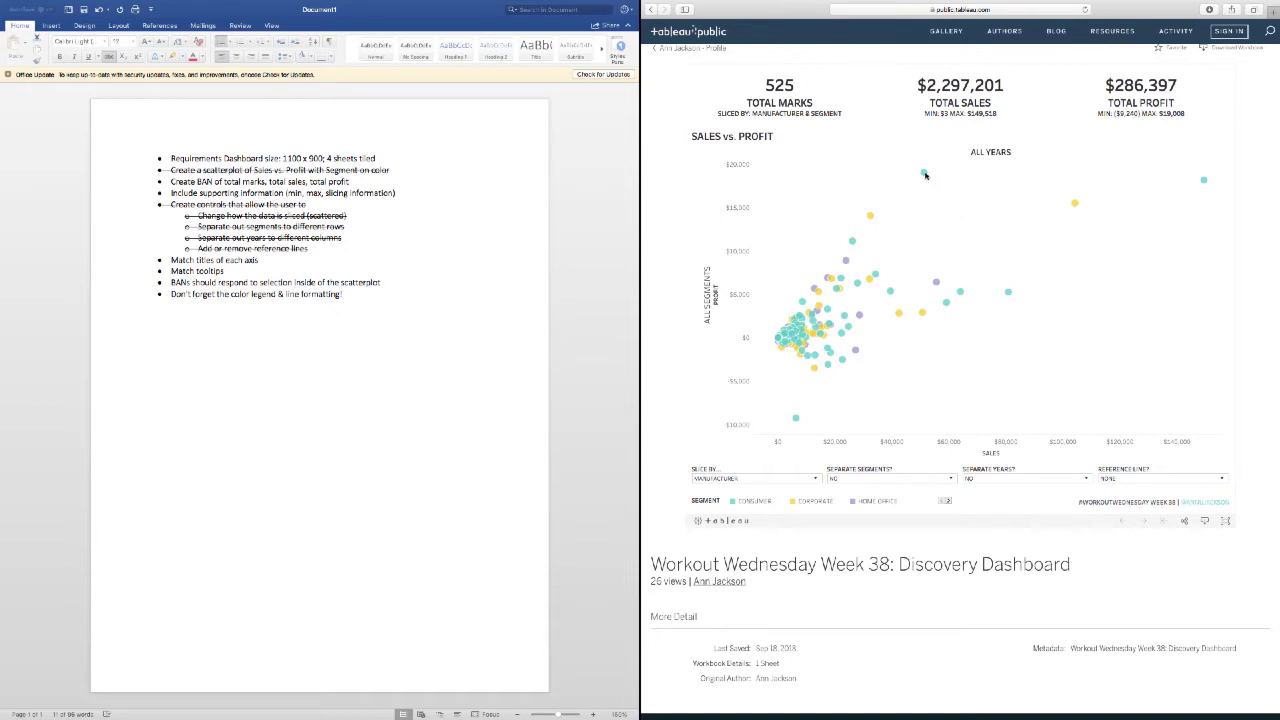
scroll(880, 200, "down", 1)
mouse_move(868, 215)
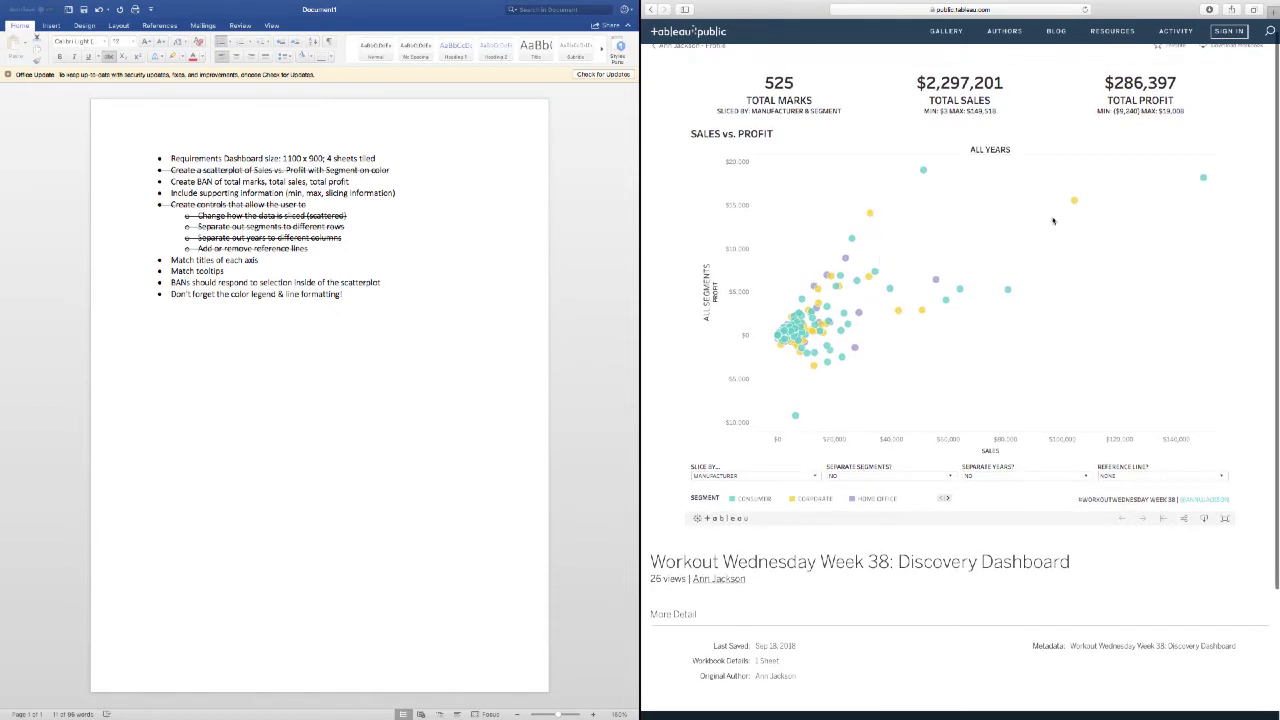
mouse_move(1076, 204)
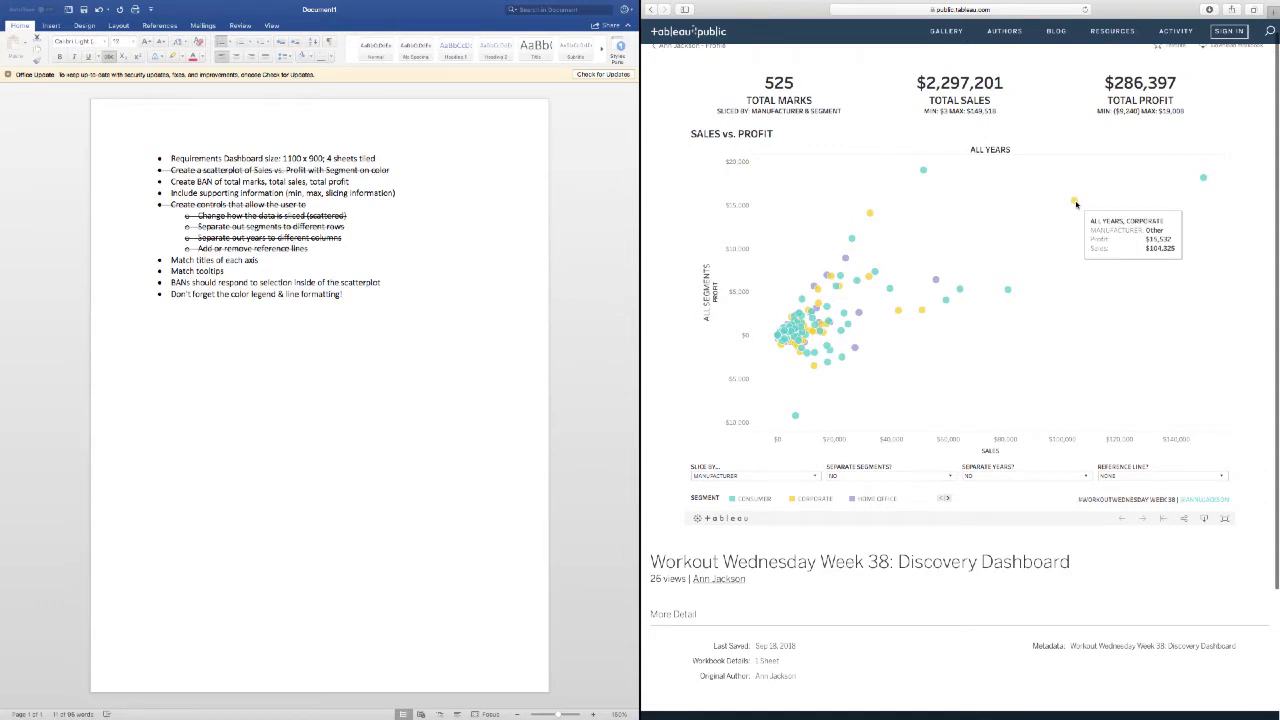
left_click(755, 476)
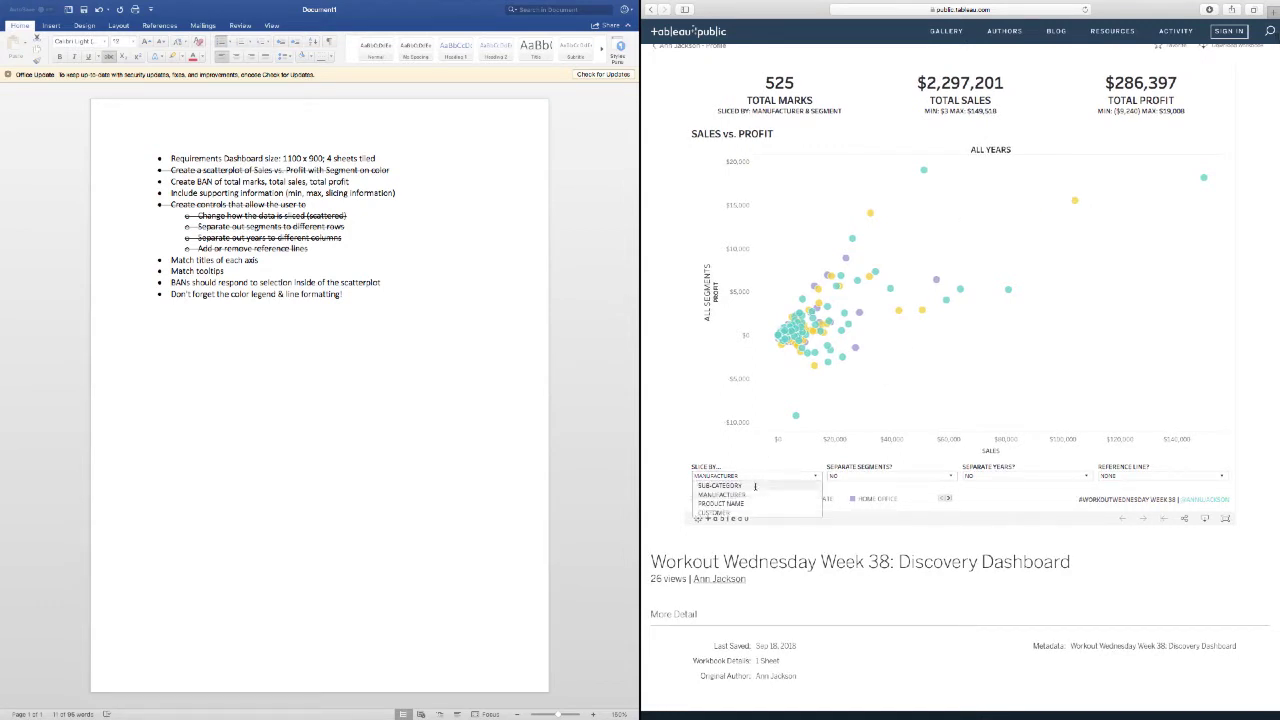
left_click(755, 486)
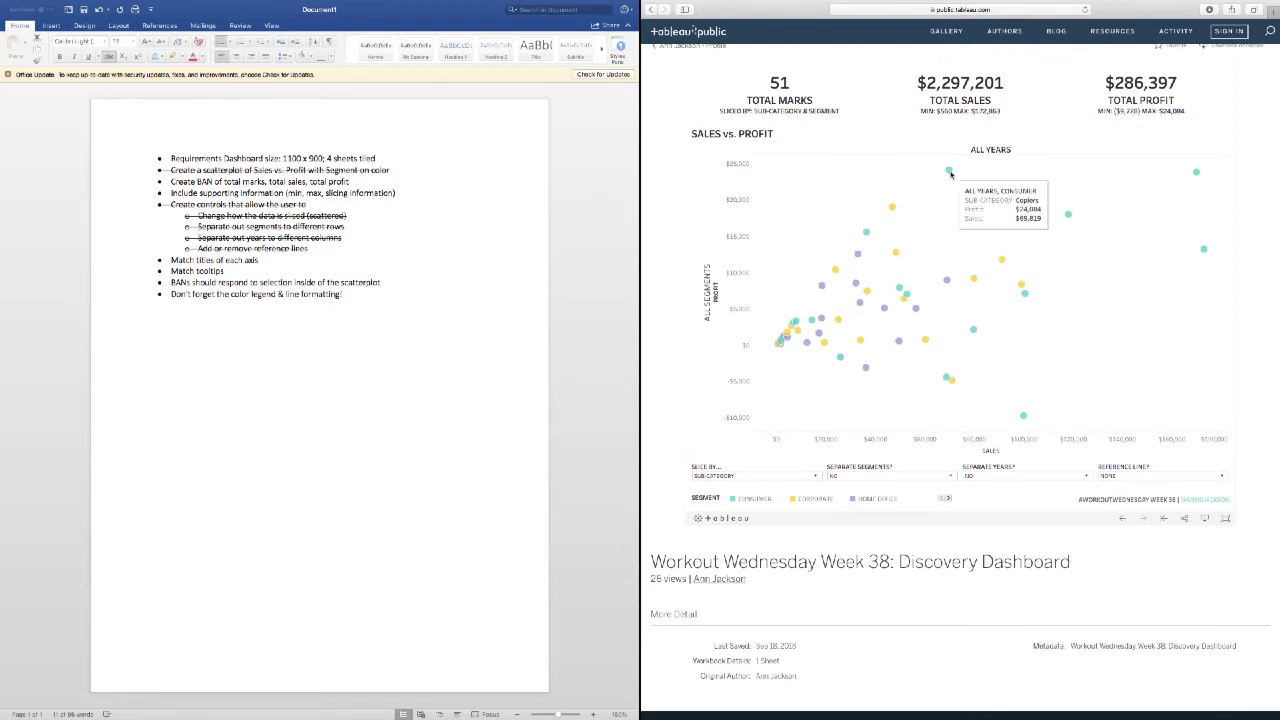
Switch back to Tableau, change the scatterplot's mark type to Circle and adjust the marks' border color
key("super+Tab")
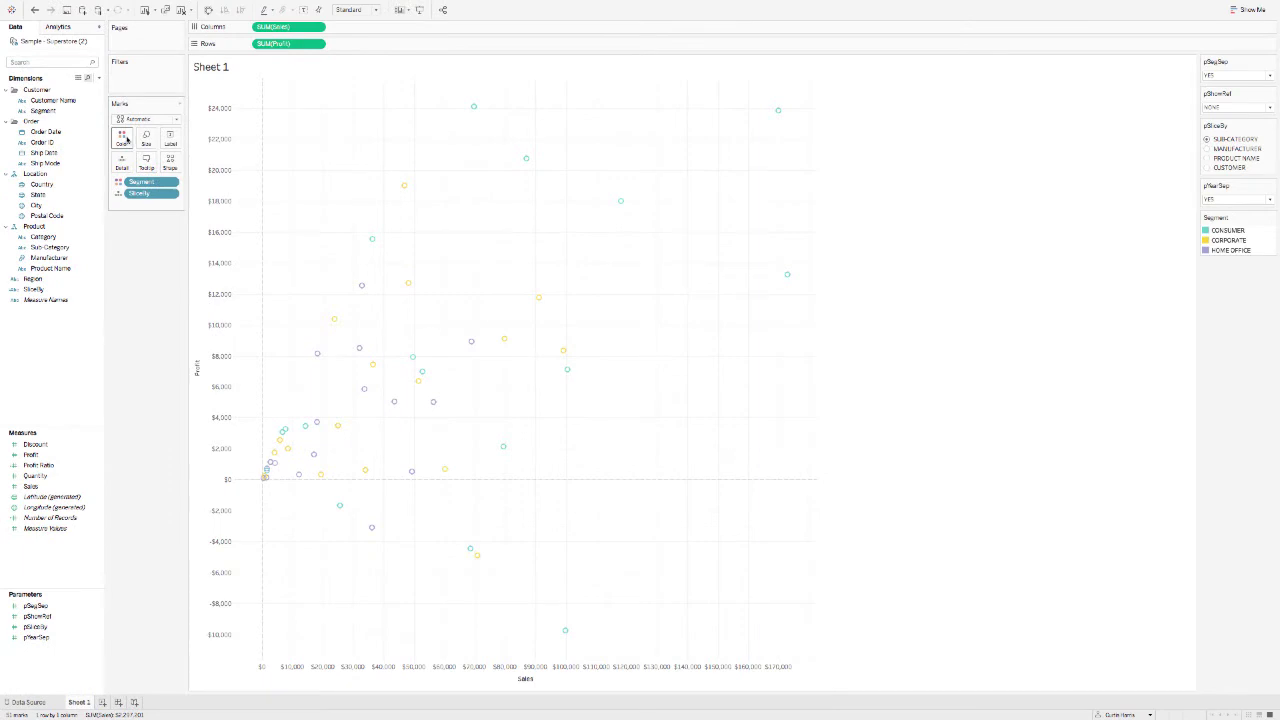
left_click(131, 122)
left_click(134, 183)
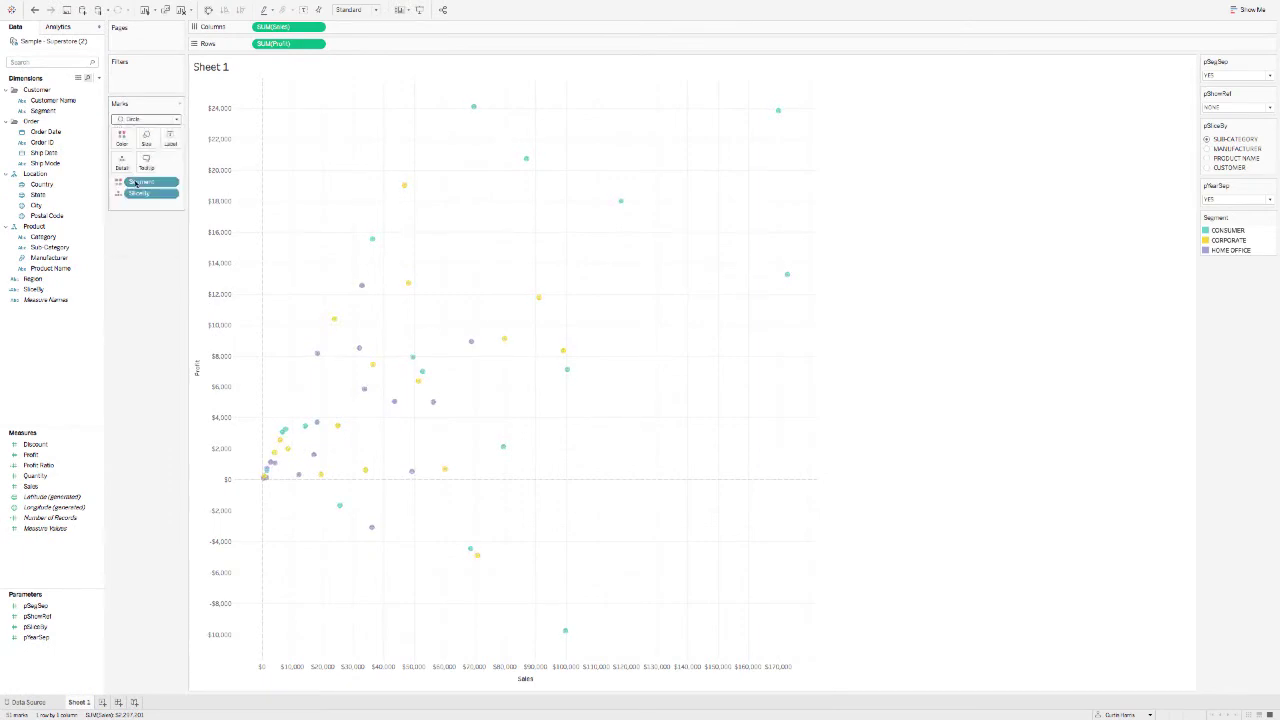
left_click(123, 140)
left_click(157, 224)
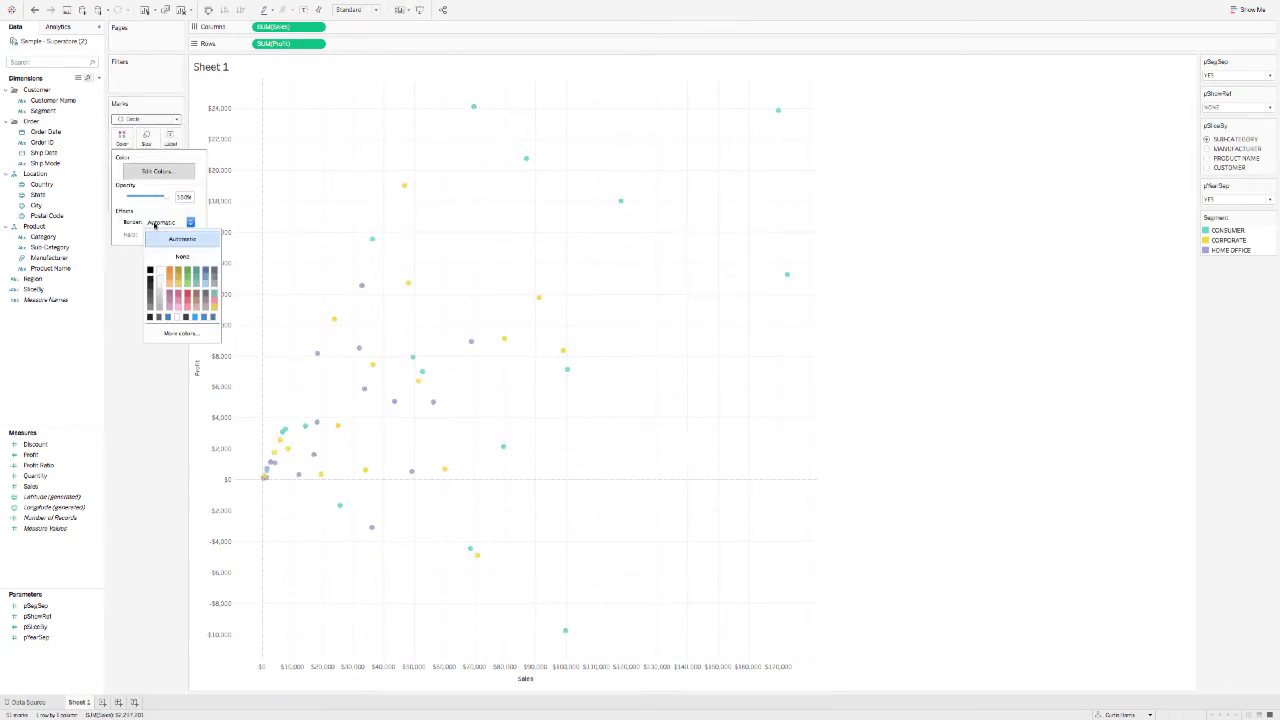
left_click(157, 428)
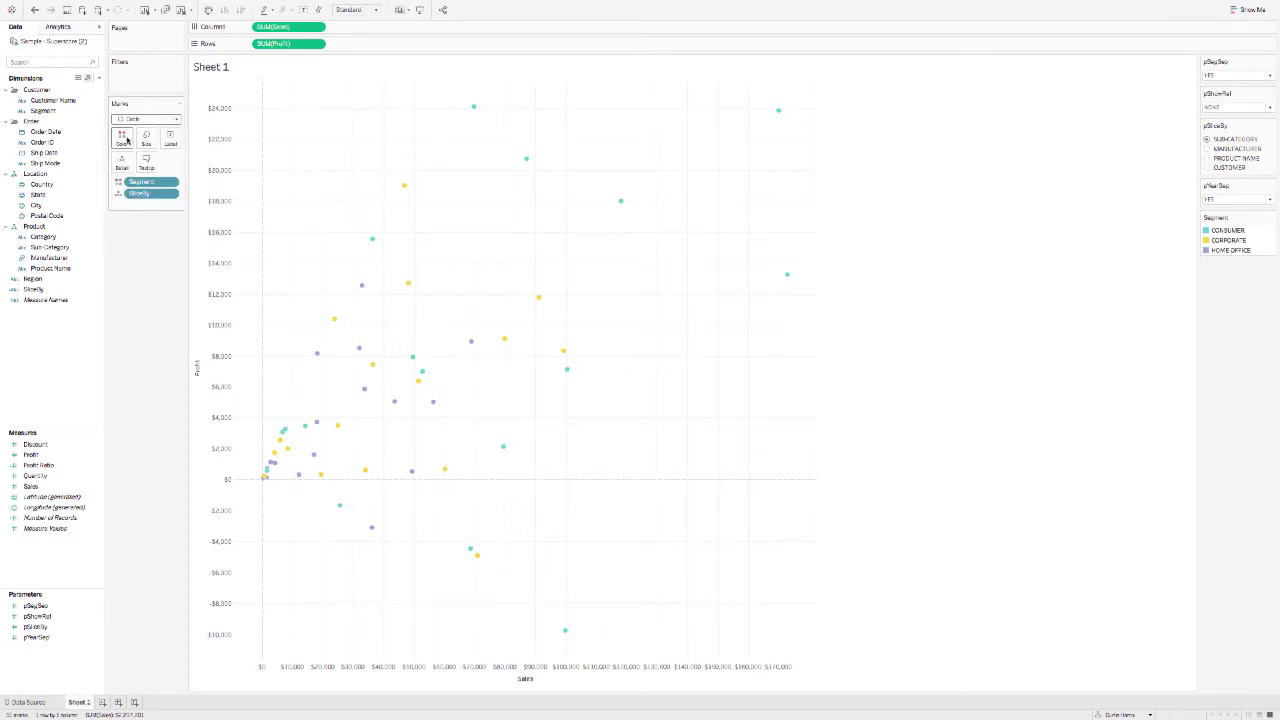
Set the opacity of the scatterplot's marks to 75% and open their size setting
left_click(124, 137)
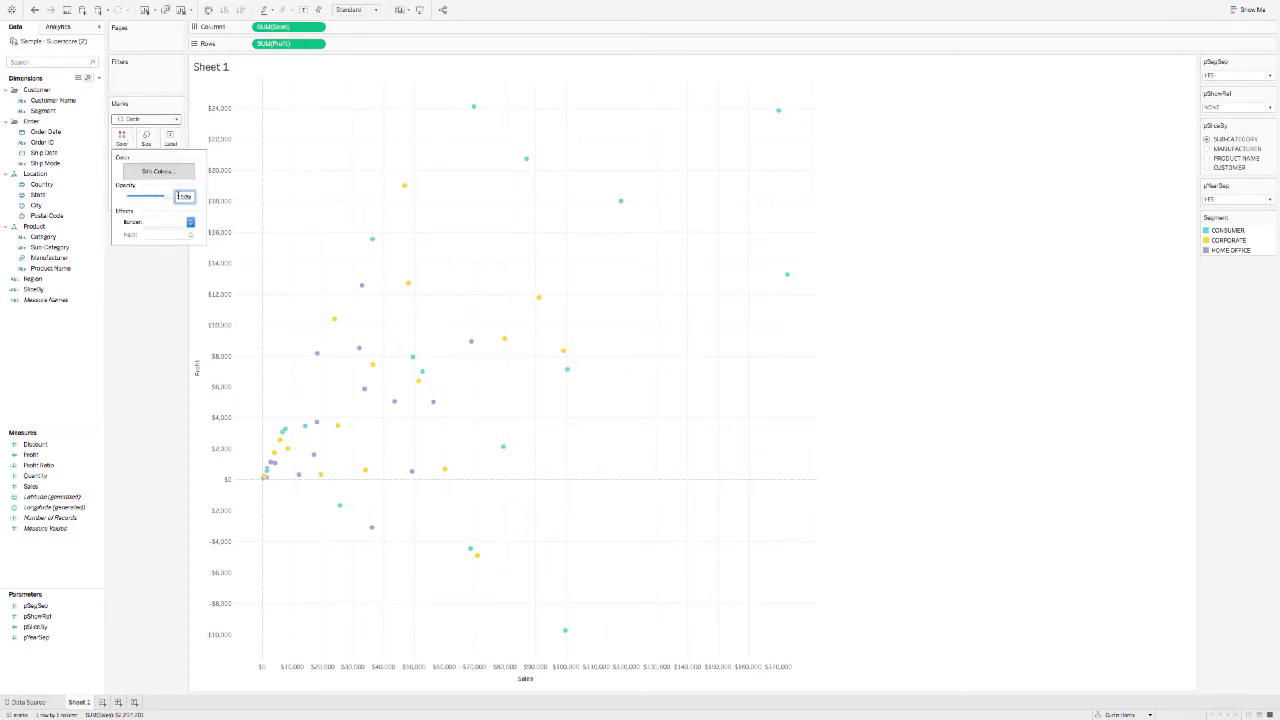
key("BackSpace")
type("75")
key("Return")
left_click(155, 364)
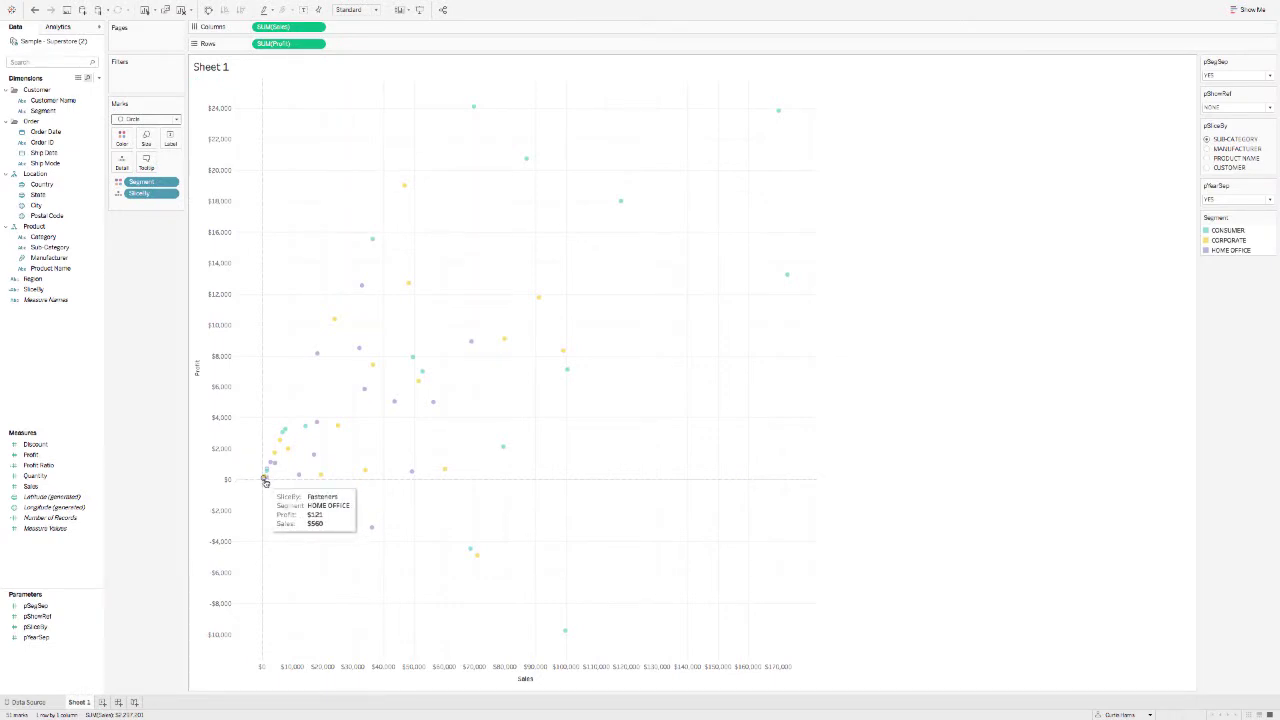
left_click(146, 138)
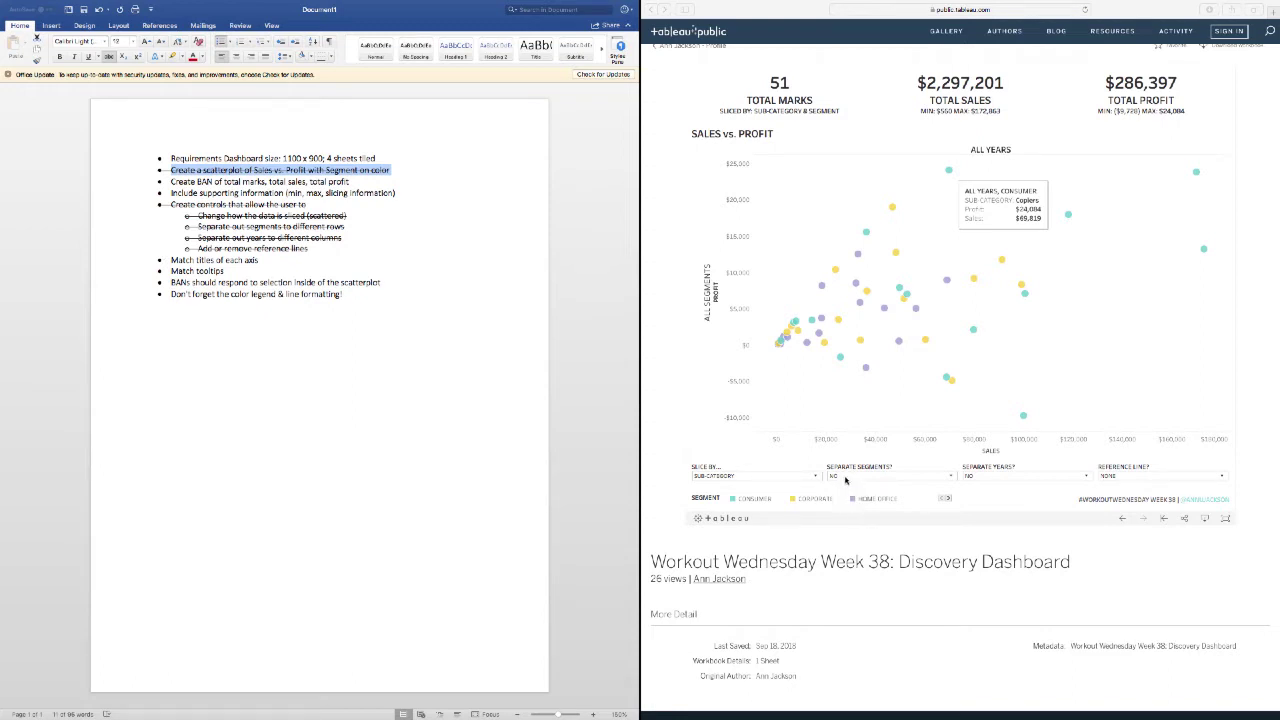
In the reference dashboard, examine the year and segment headers with SEPARATE SEGMENTS at NO and at YES
left_click(945, 480)
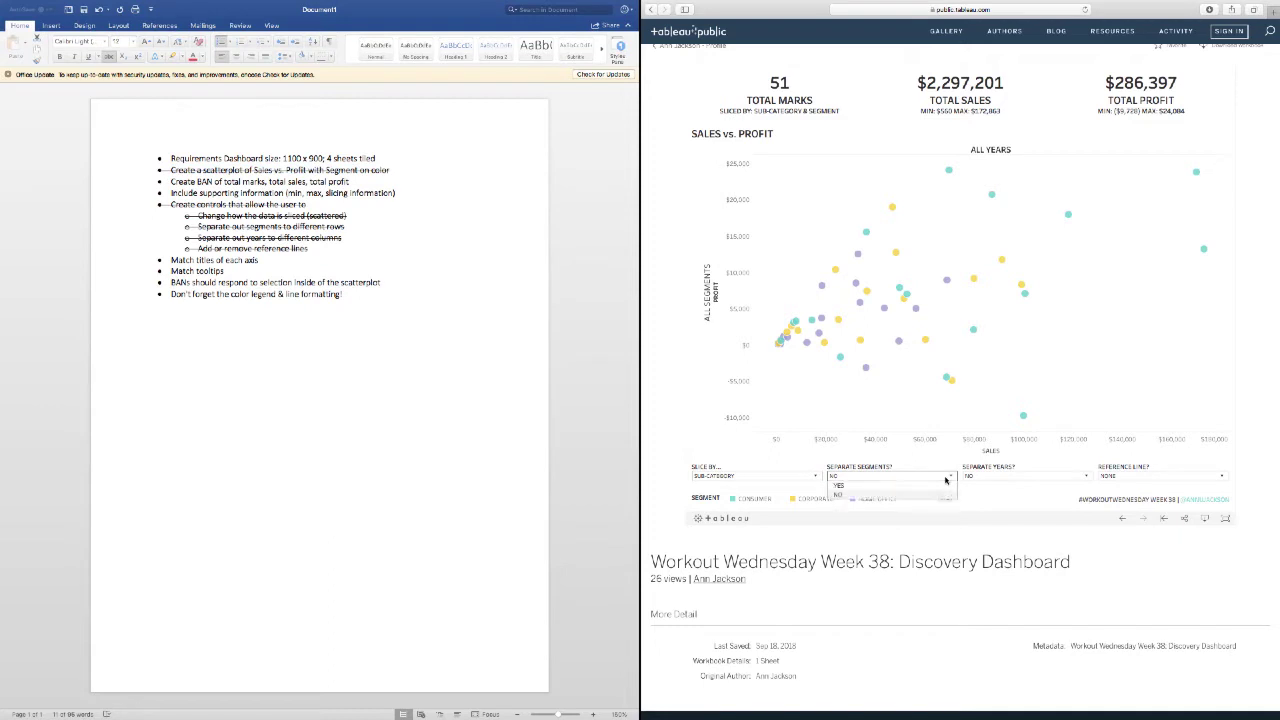
left_click(948, 480)
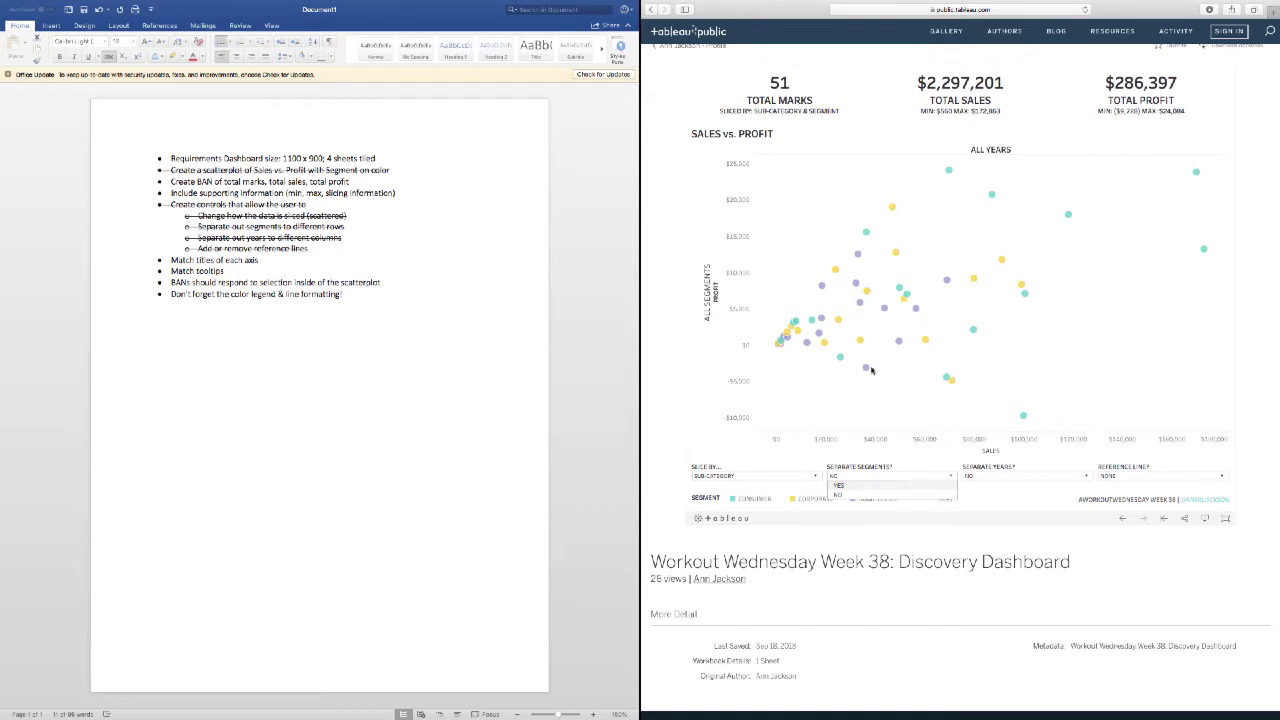
left_click(951, 150)
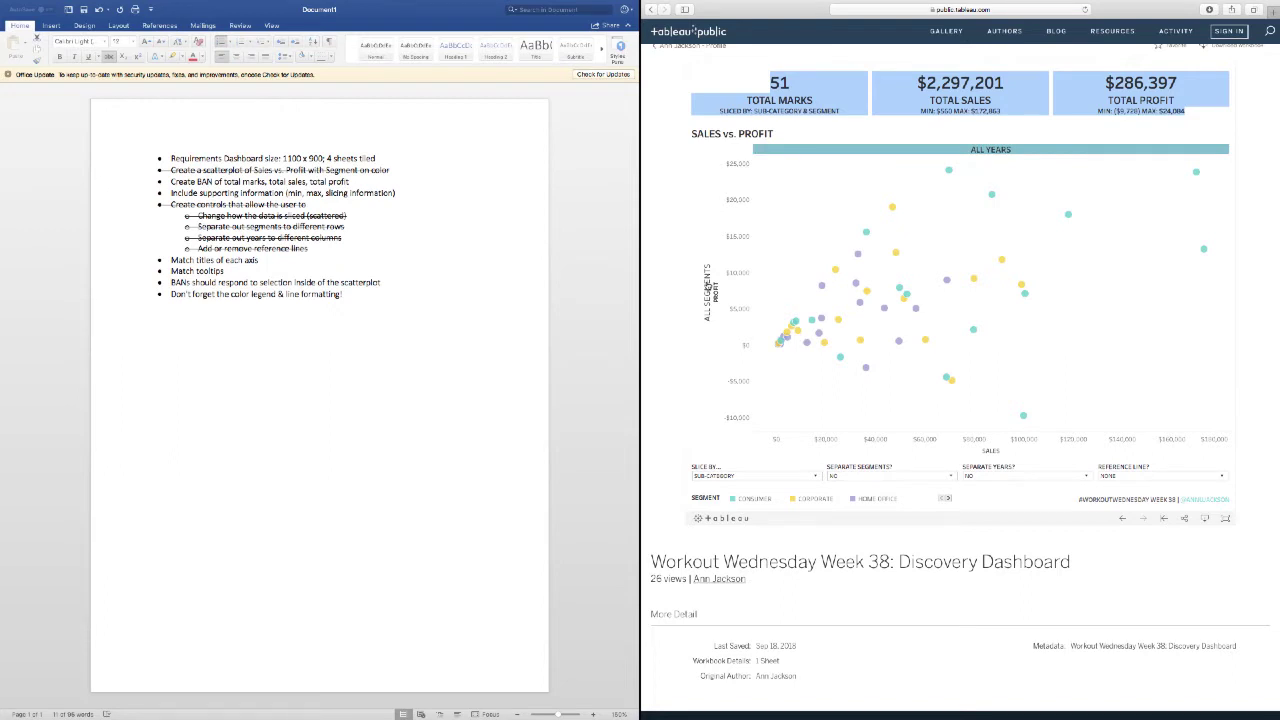
left_click(708, 286)
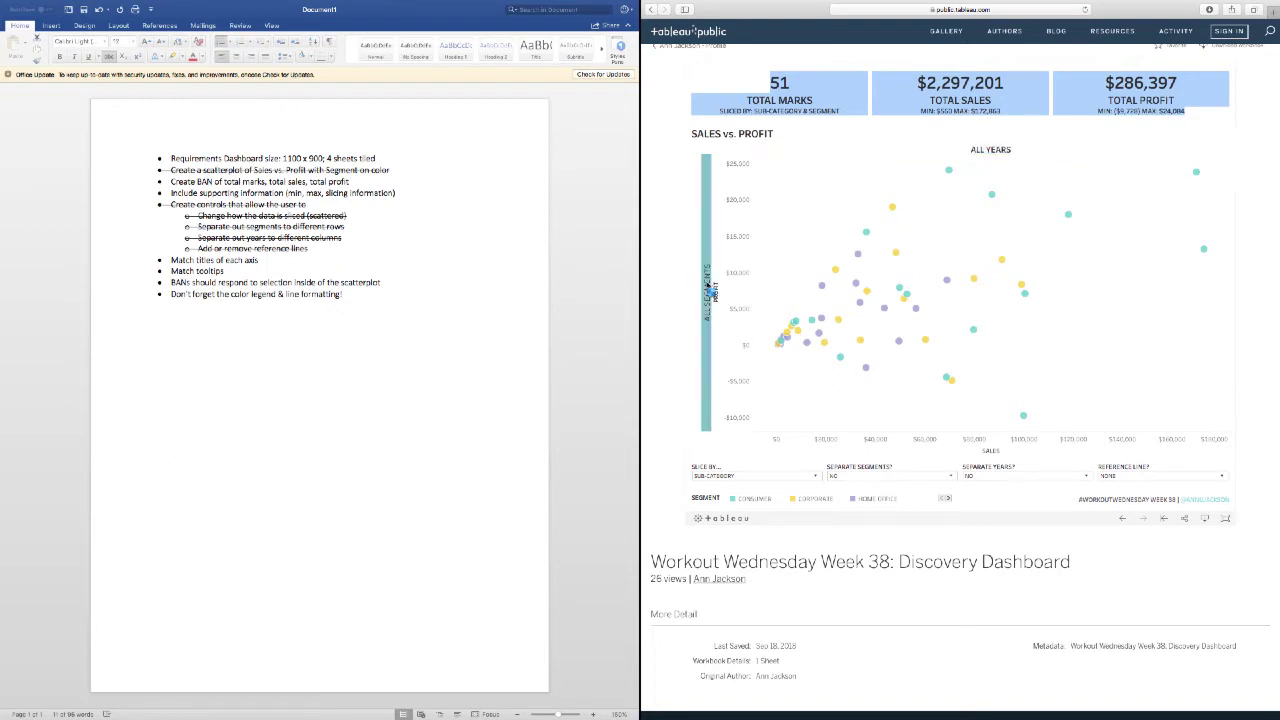
left_click(993, 151)
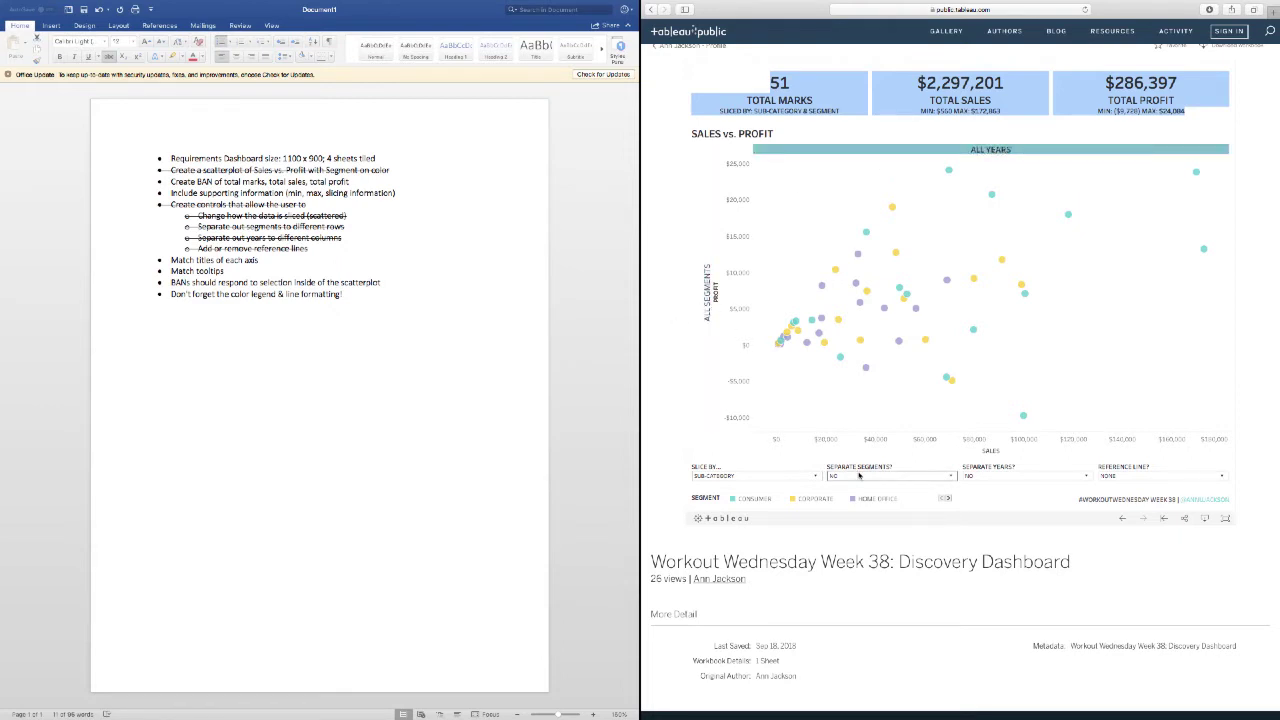
left_click(858, 476)
left_click(866, 487)
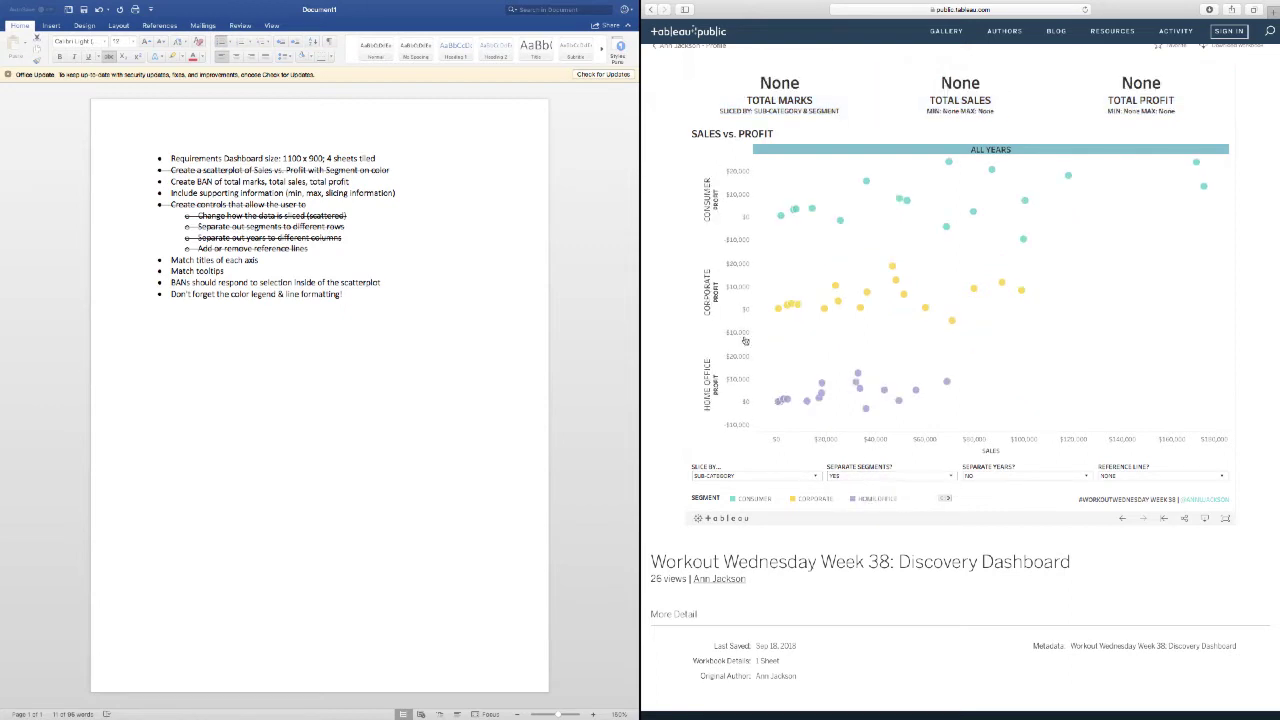
left_click(771, 151)
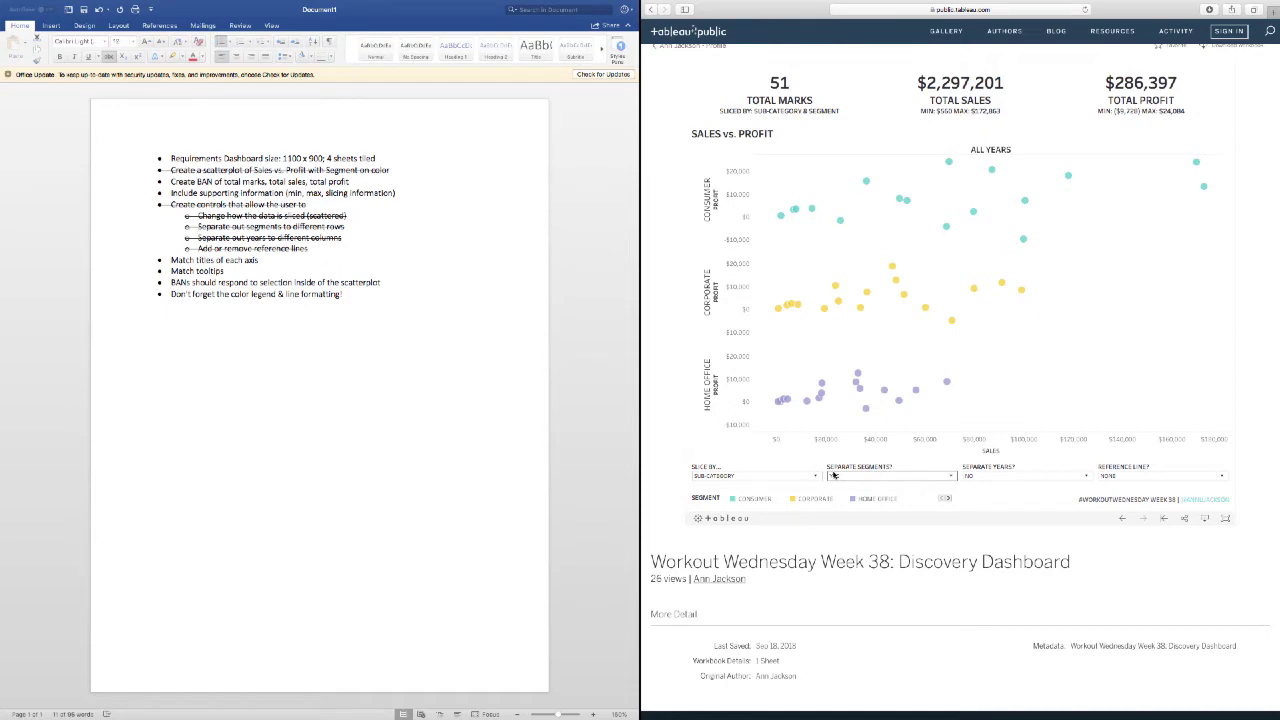
Return to Tableau and create a calculated field named SegmentDisplay based on the pSegSep parameter
key("super+Tab")
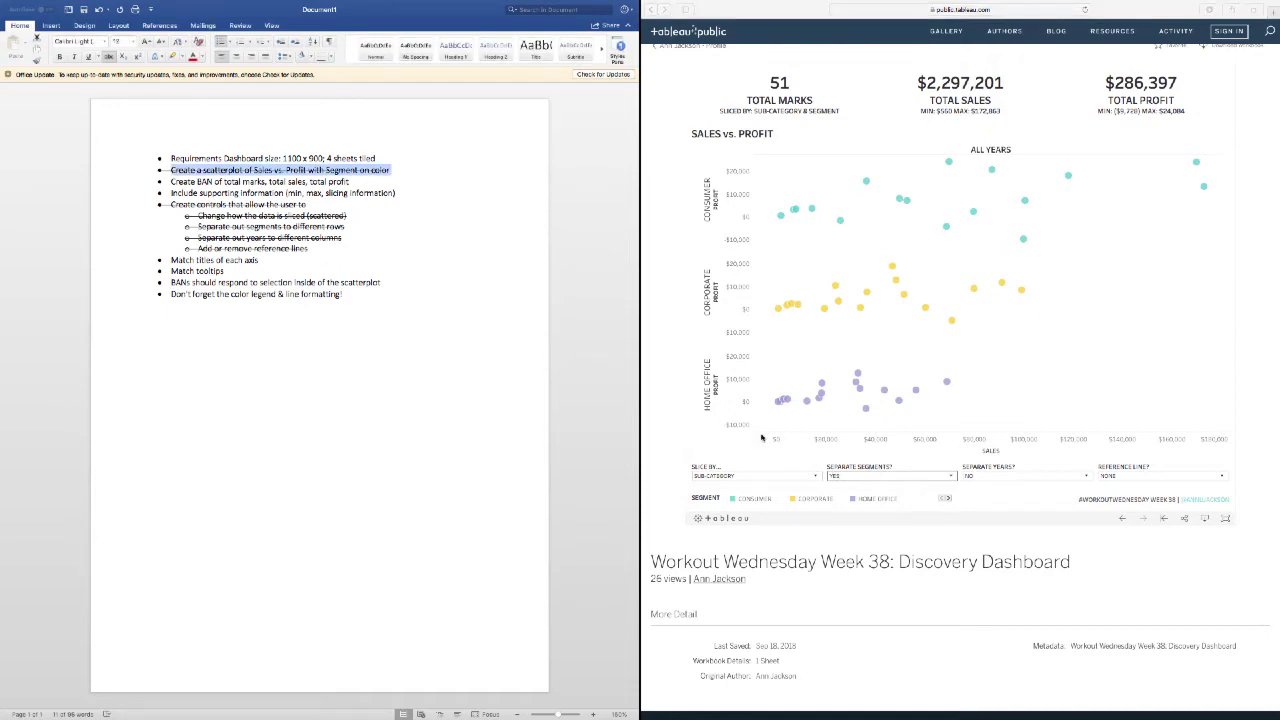
key("ctrl+Right")
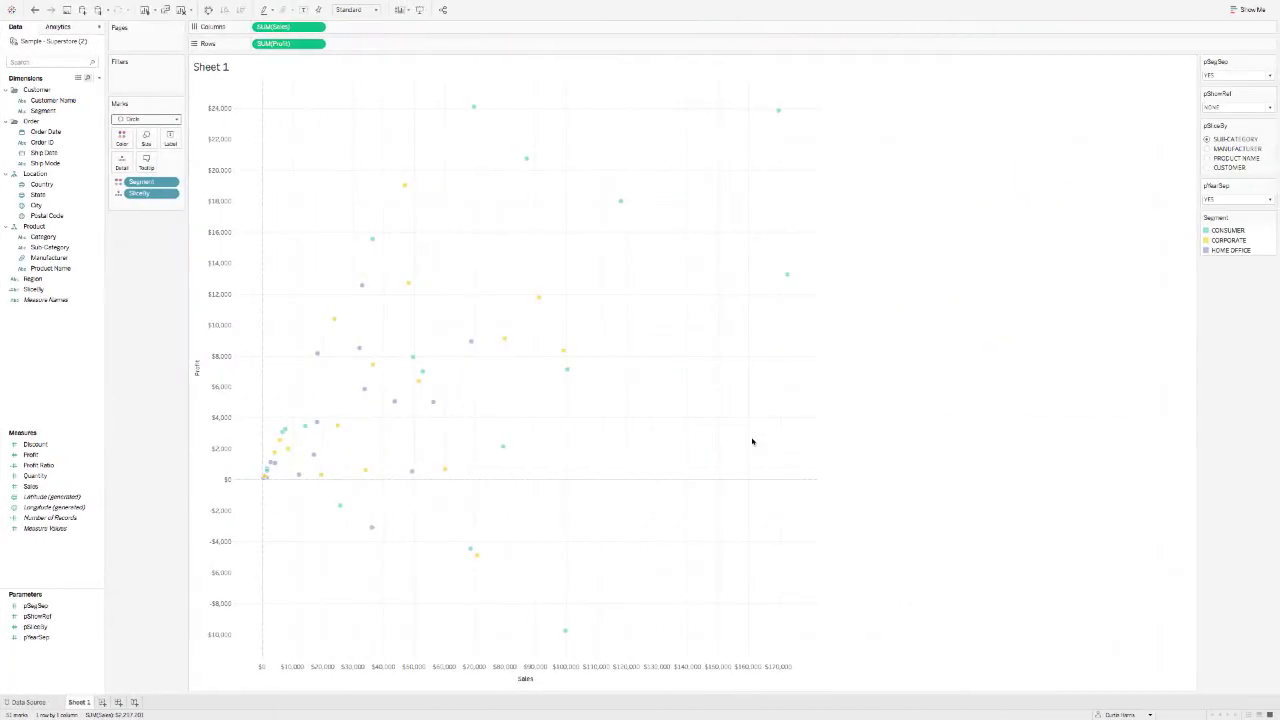
left_click(36, 605)
right_click(37, 606)
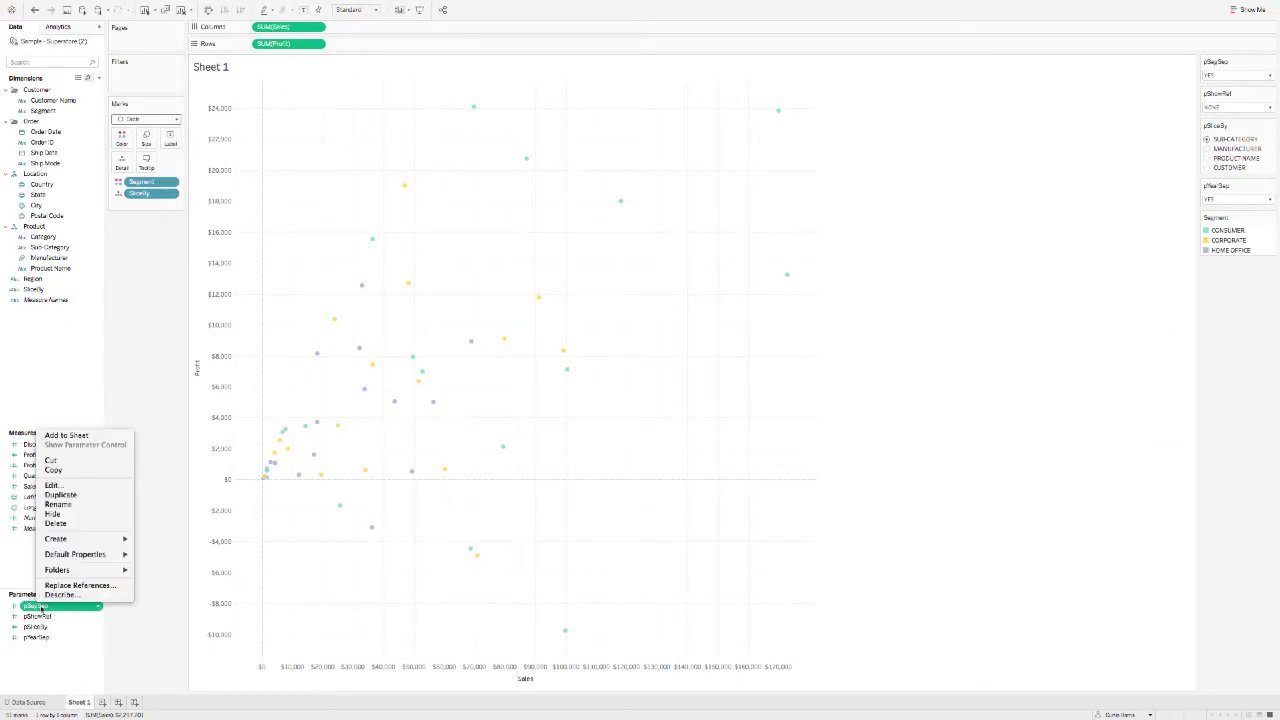
mouse_move(100, 541)
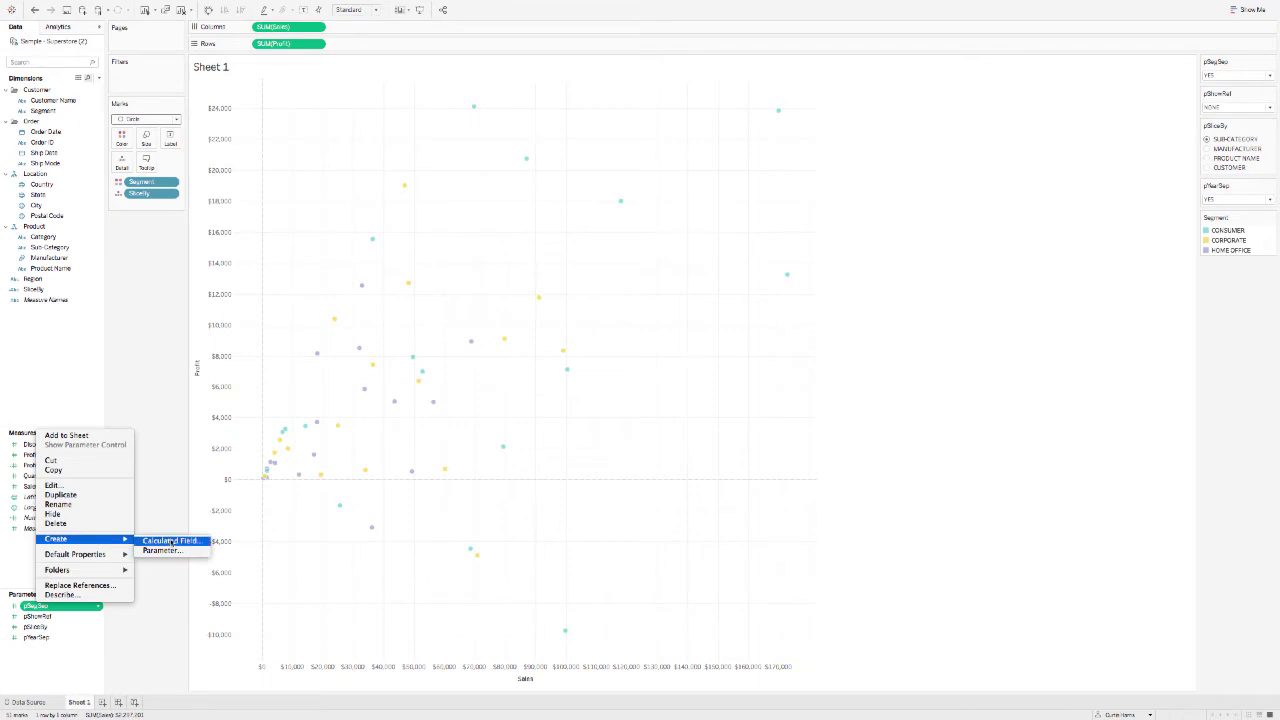
left_click(170, 541)
type("SegmentDisplay")
Start the SegmentDisplay formula with CASE [pSegSep] and a WHEN 0 THEN branch opening a text string
key("Tab")
key("Home")
type("CASE")
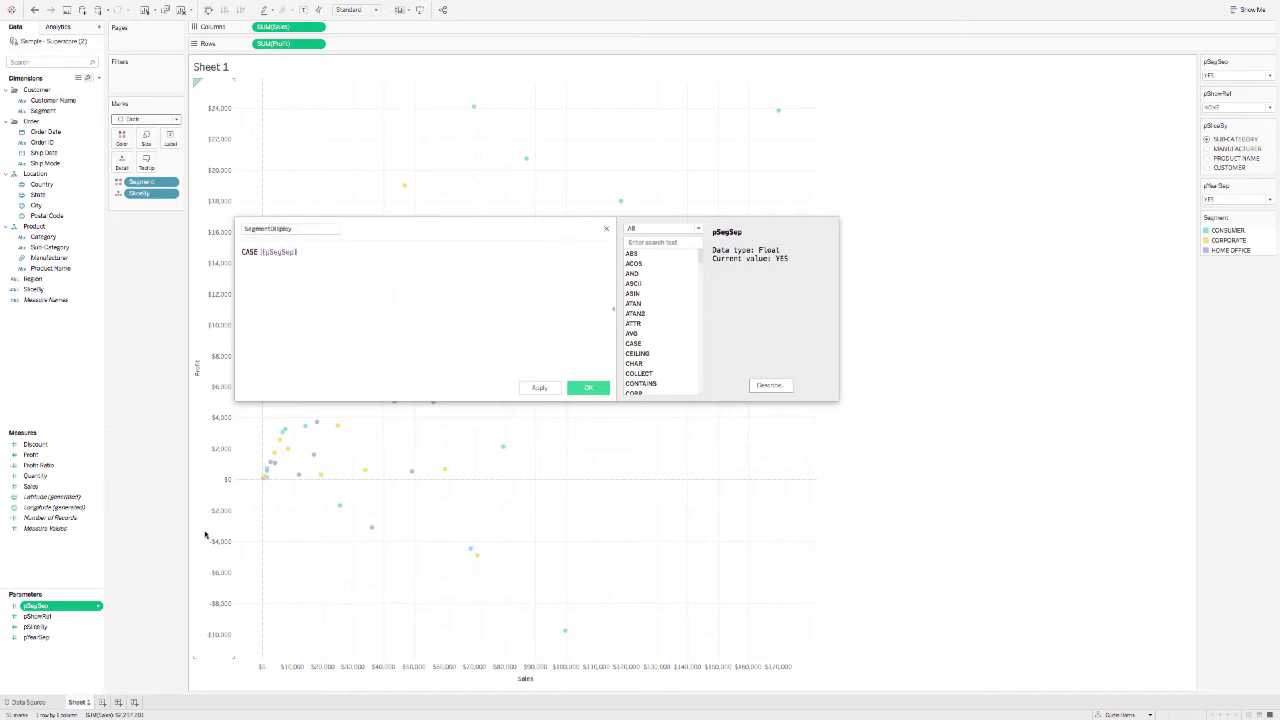
key("Return")
type("W")
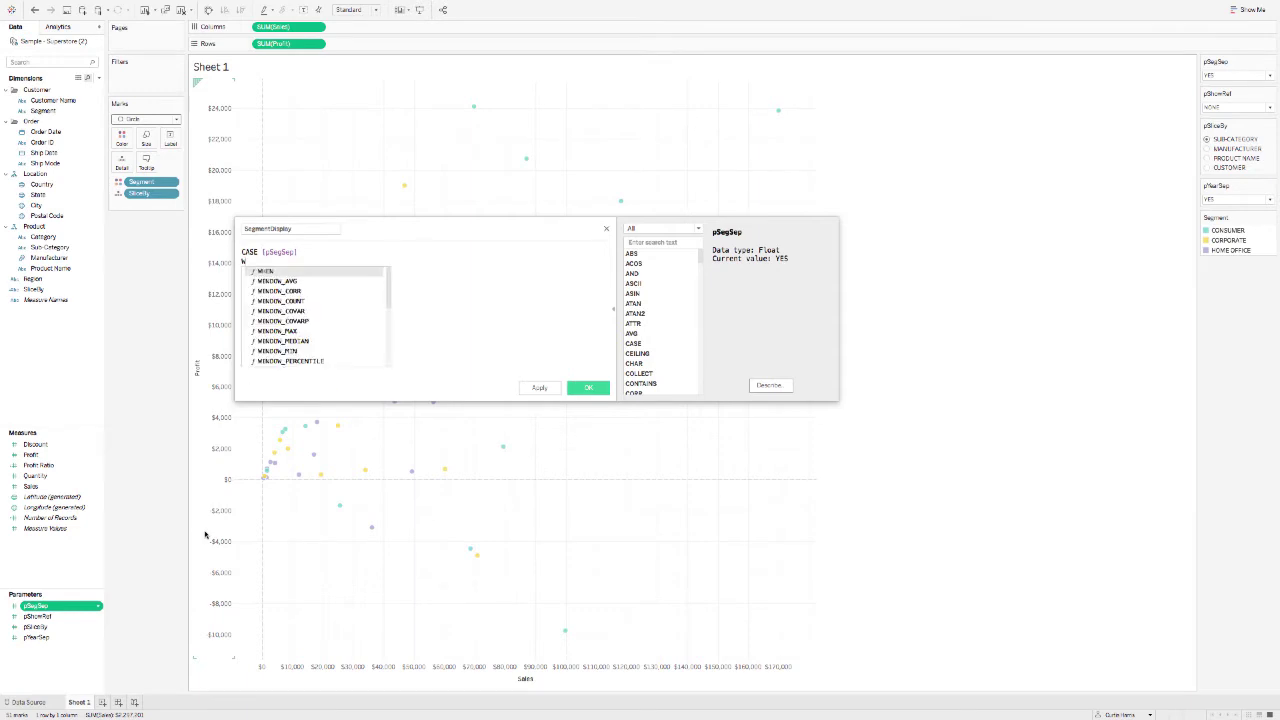
type("HEN '' THEN \"")
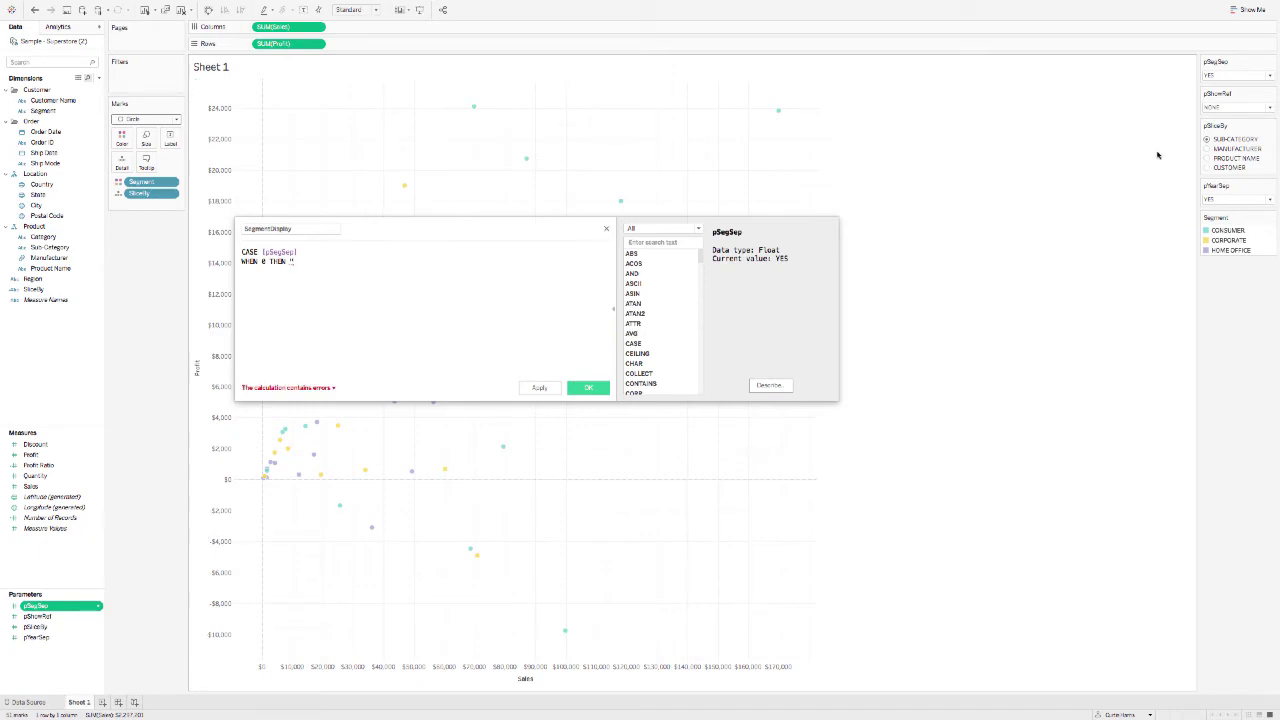
Show the pSegSep parameter control as a single value list and check the SEPARATE SEGMENTS control in the reference dashboard
left_click(1271, 62)
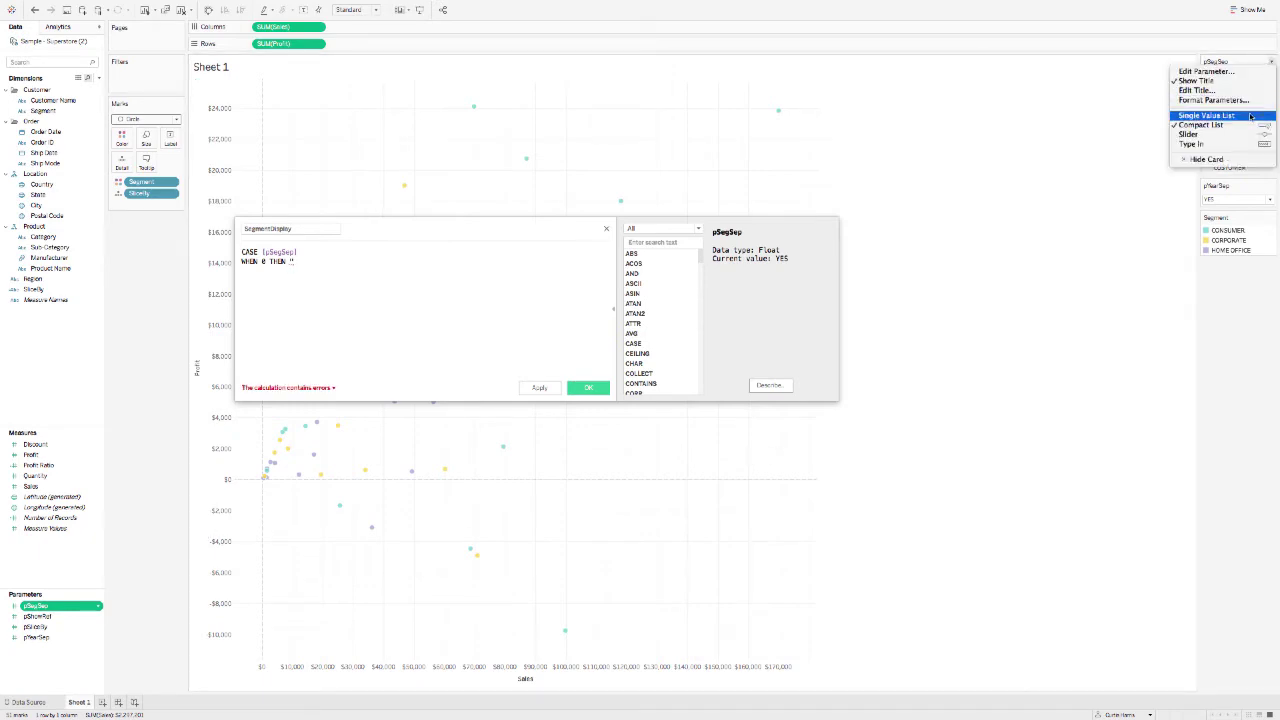
left_click(1215, 116)
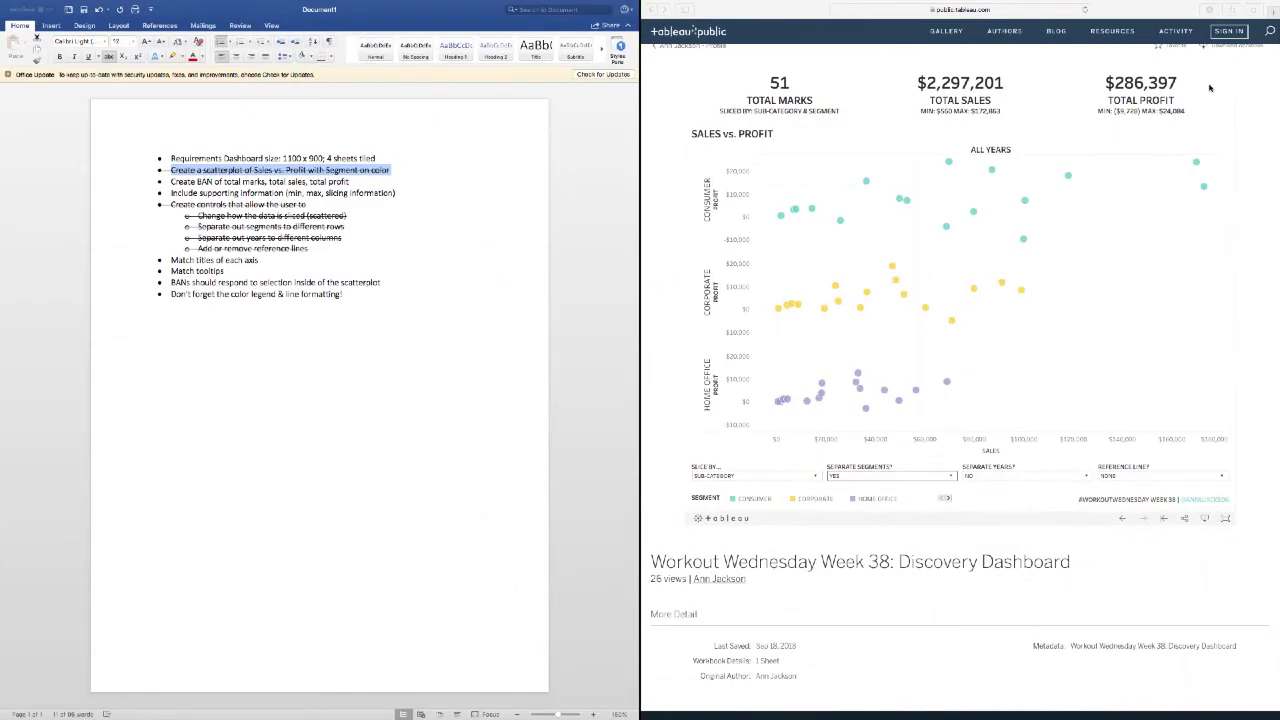
left_click(938, 477)
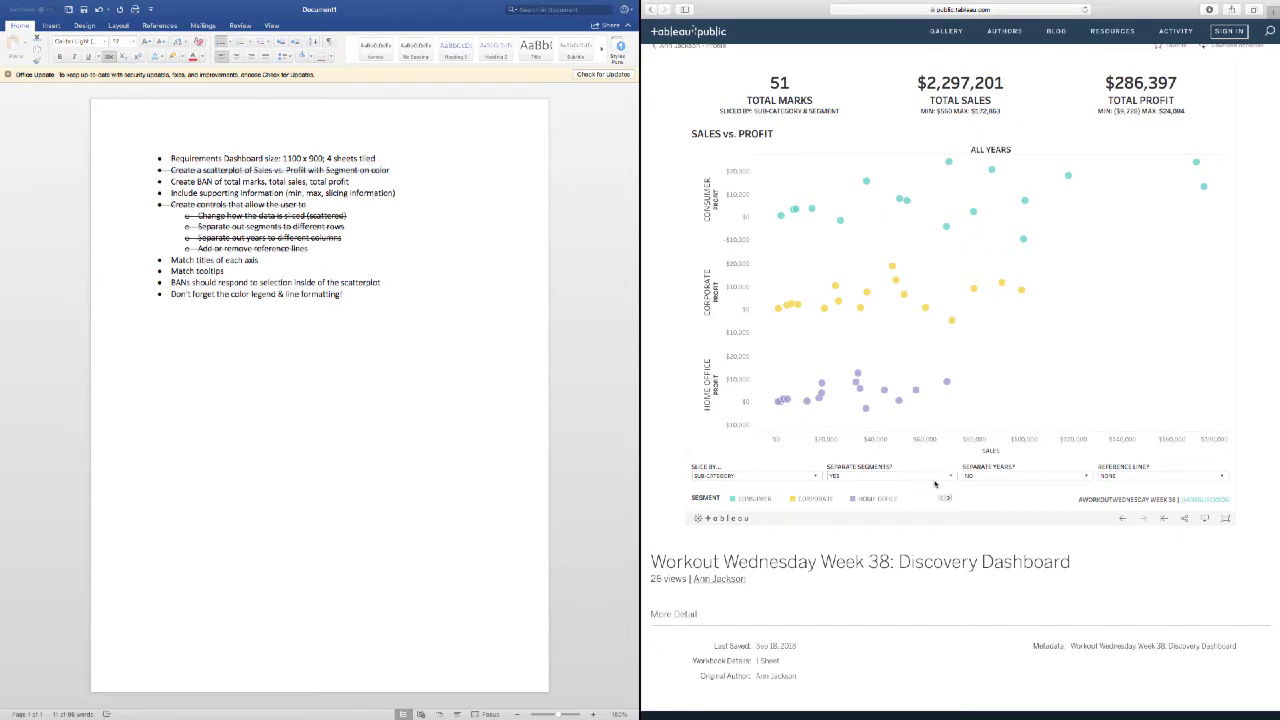
left_click(935, 477)
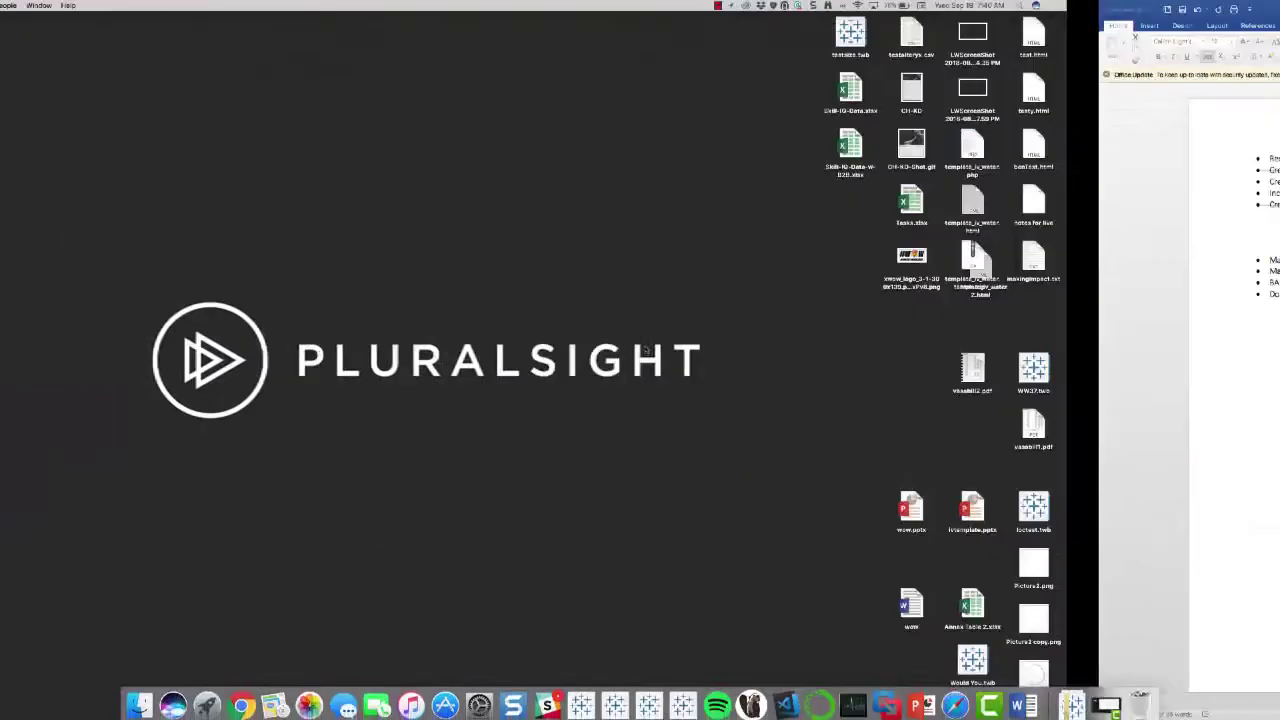
Return to Tableau and complete the SegmentDisplay formula's WHEN 0 branch with "ALL SEGMENTS", adding an ELSE [Segment] line
key("super+Tab")
key("super+Tab")
key("super+Tab")
key("super+Tab")
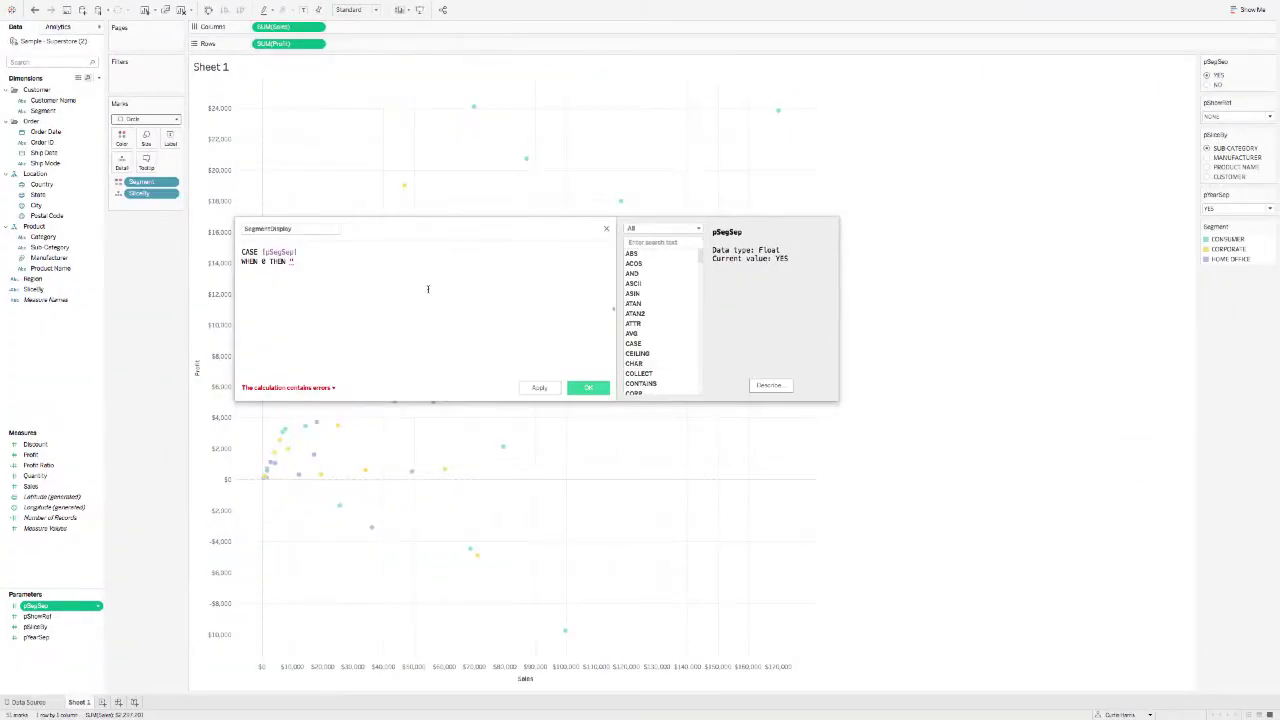
type("ALL SEG")
type("MENTS\"")
type("W")
type("ELSE ")
type("[Segment]")
key("Return")
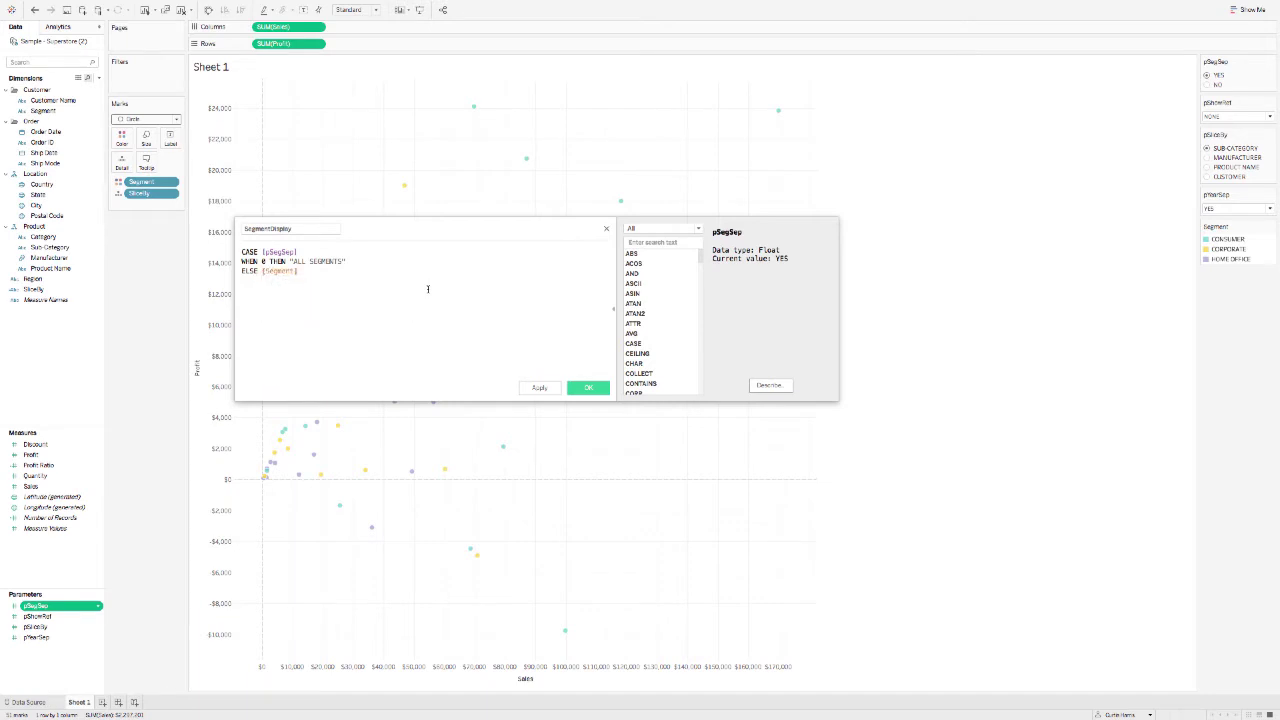
Close the SegmentDisplay formula with END, indent its WHEN and ELSE lines, and save the calculated field
type("END")
key("Escape")
left_click_drag(241, 261, 314, 272)
key("Tab")
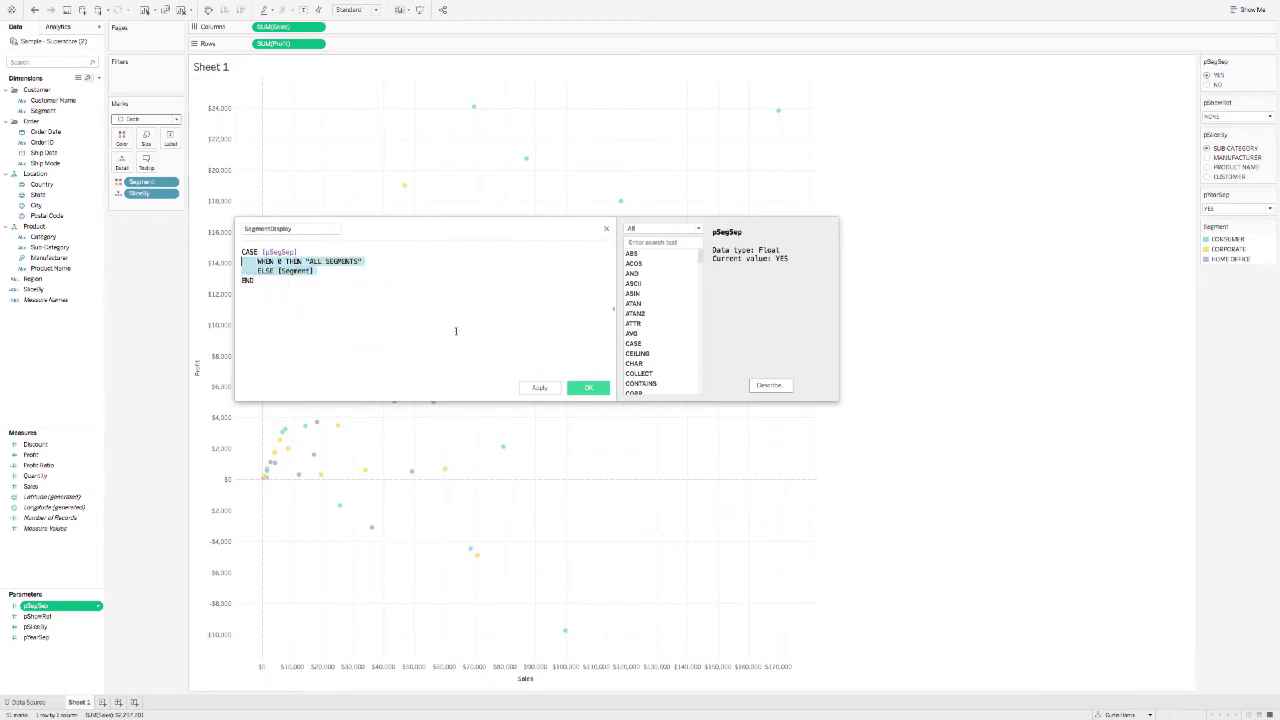
left_click(588, 387)
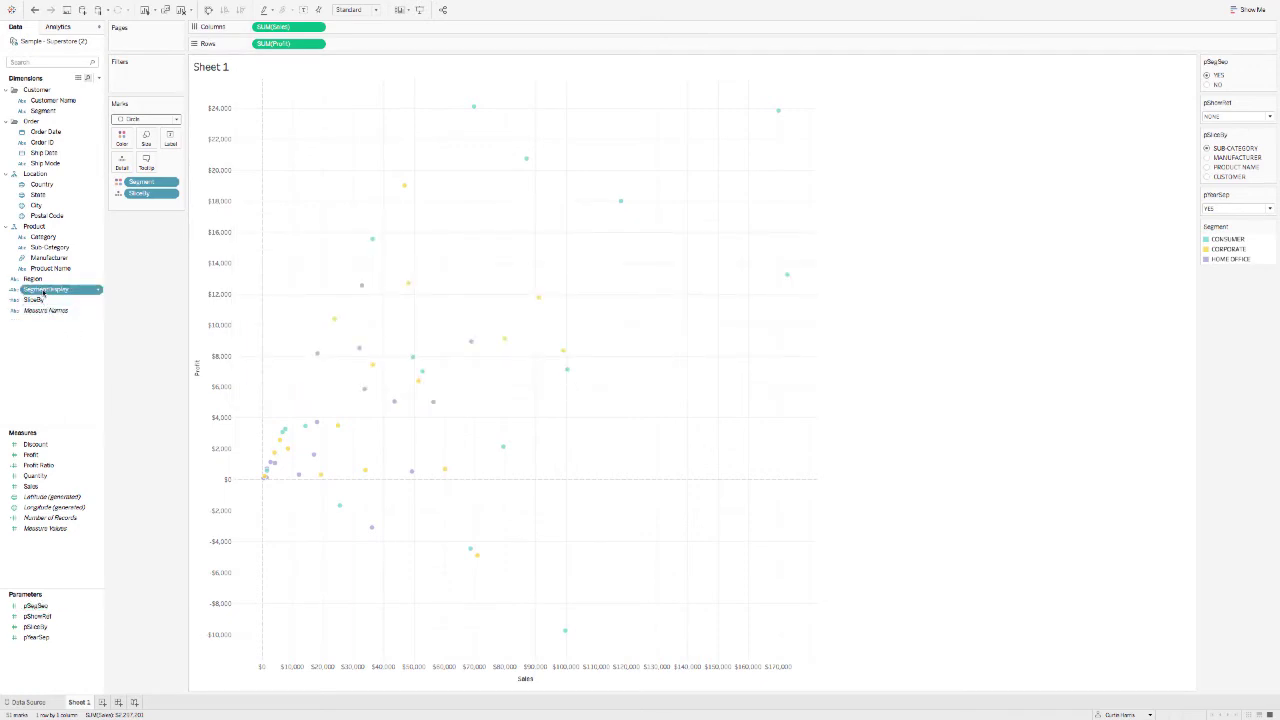
Split the scatterplot into rows by SegmentDisplay ahead of Profit and compare it with the reference dashboard's segment rows
left_click_drag(44, 291, 250, 46)
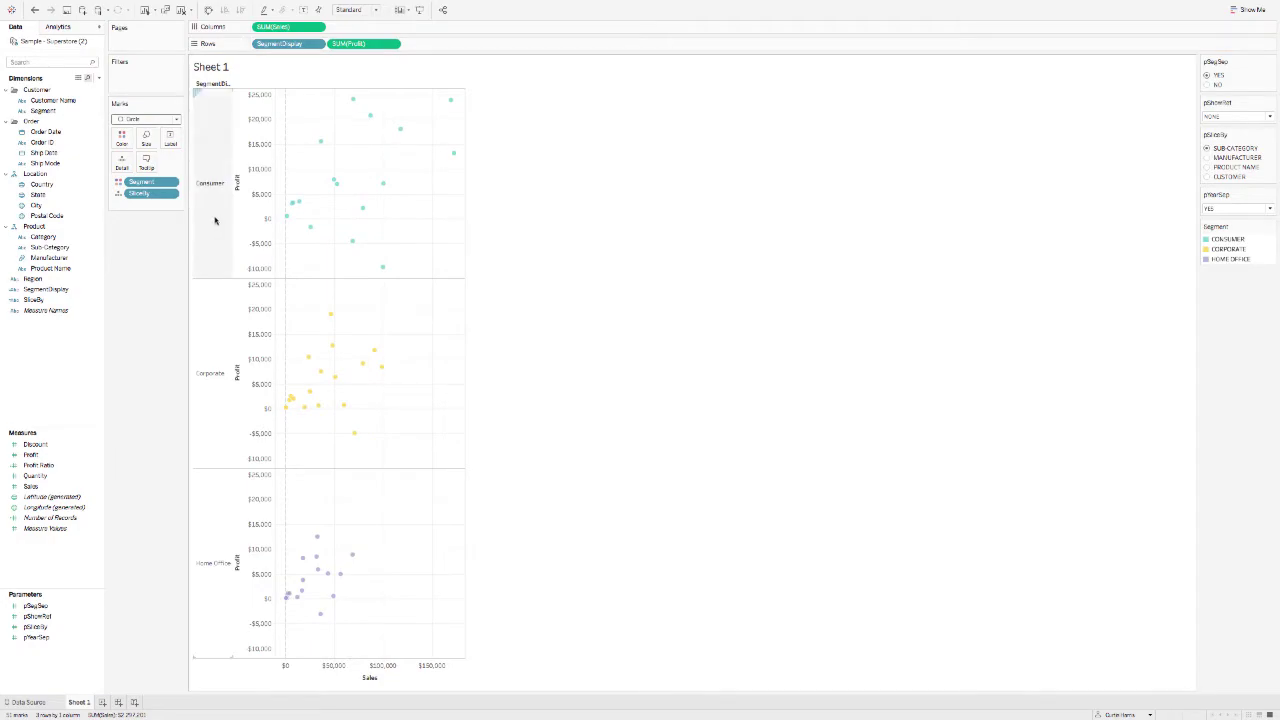
key("super+Tab")
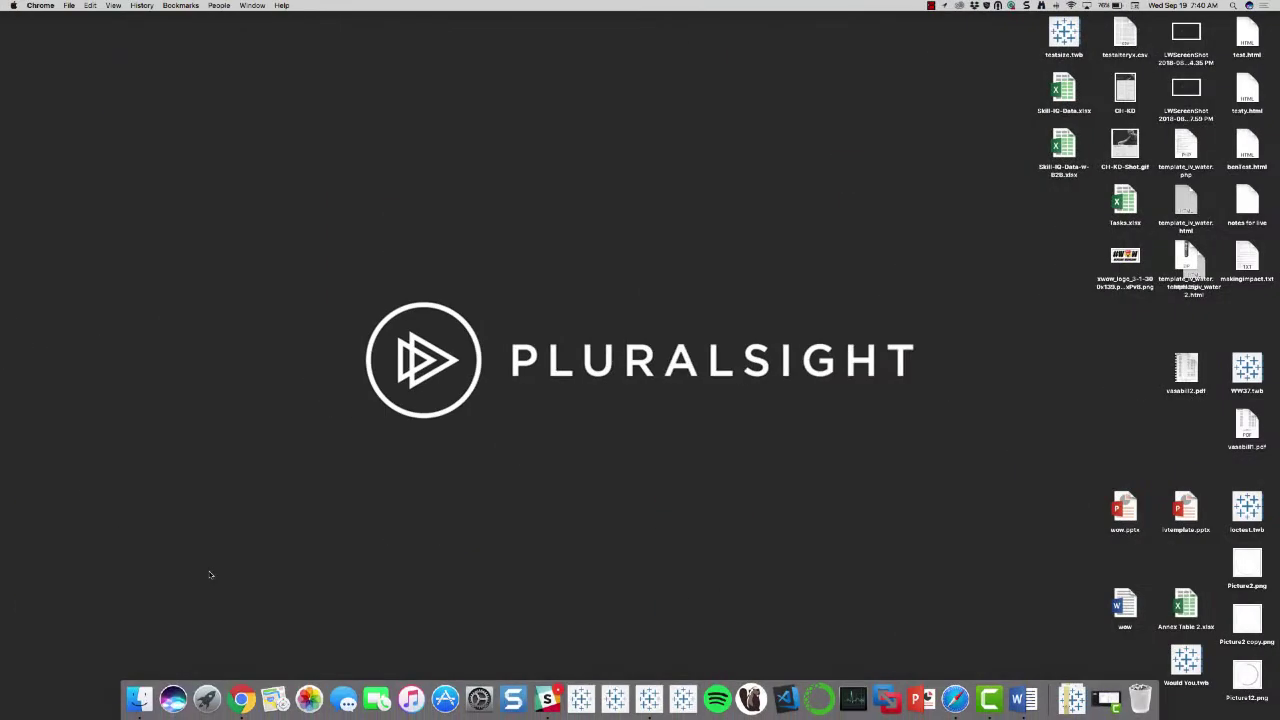
key("super+Tab")
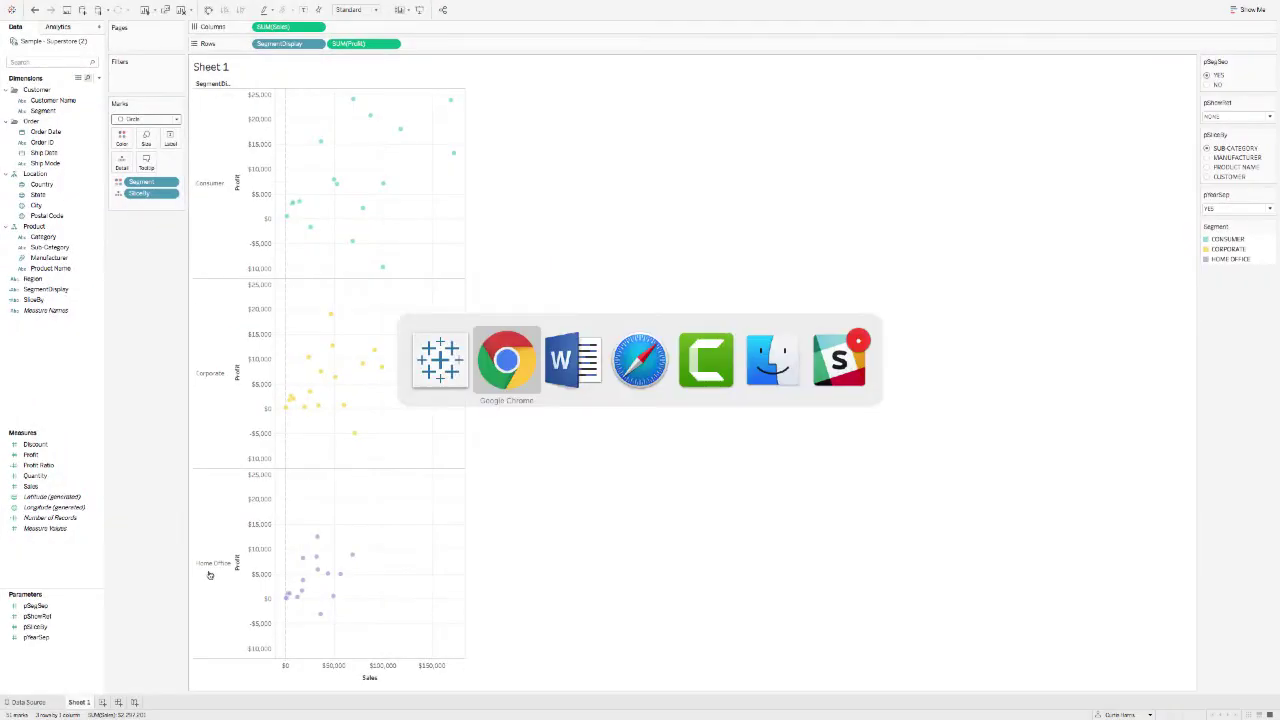
key("super+Tab")
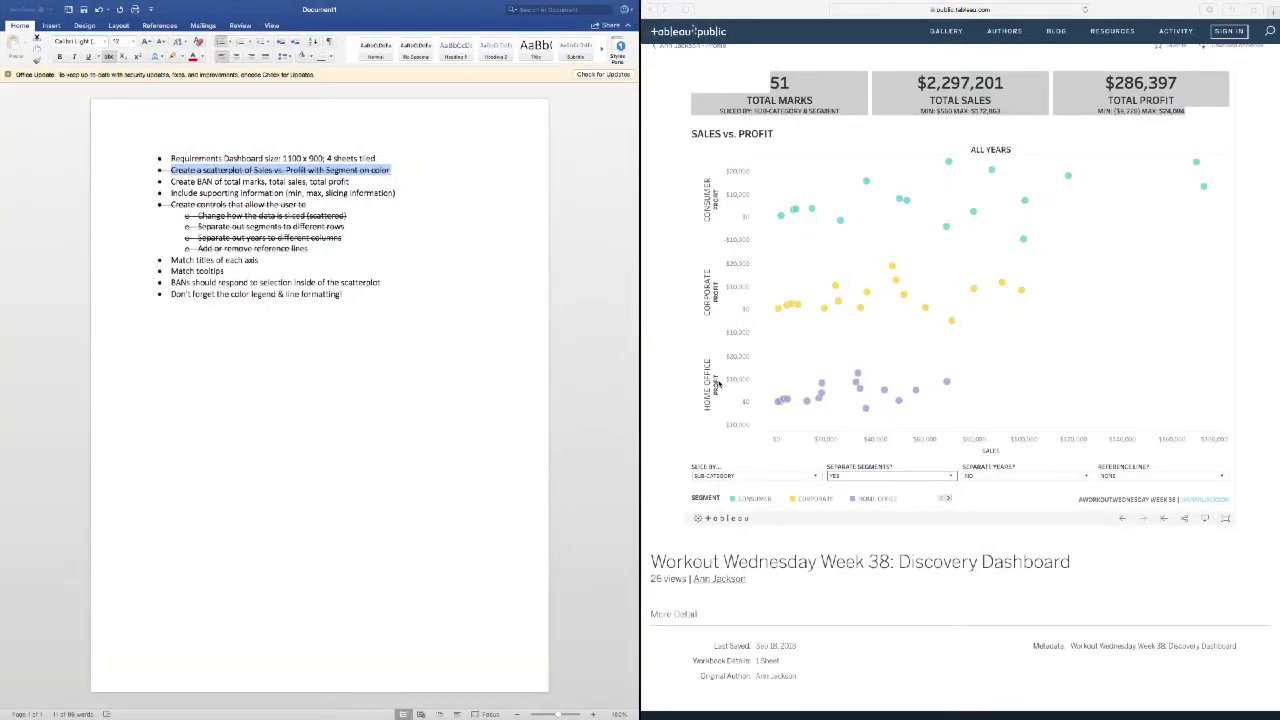
key("super+Tab")
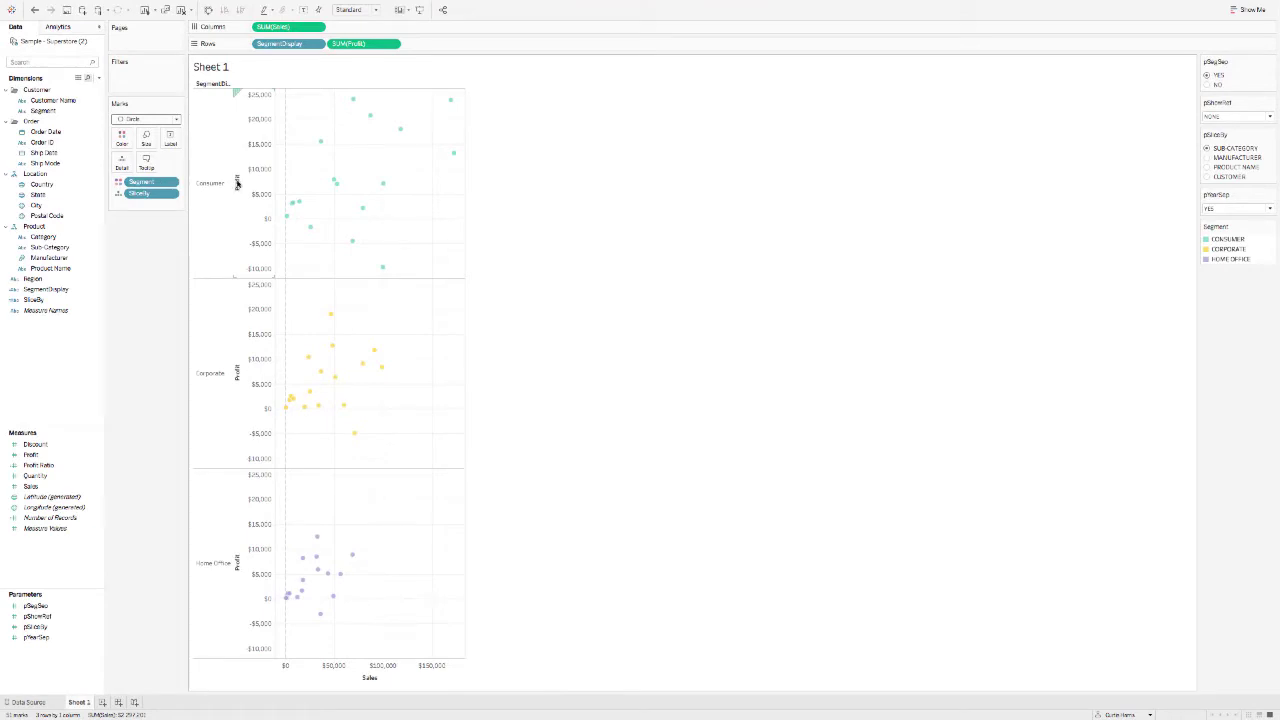
Duplicate the SegmentDisplay field and rename the copy YearDisplay in its calculation editor
left_click(56, 290)
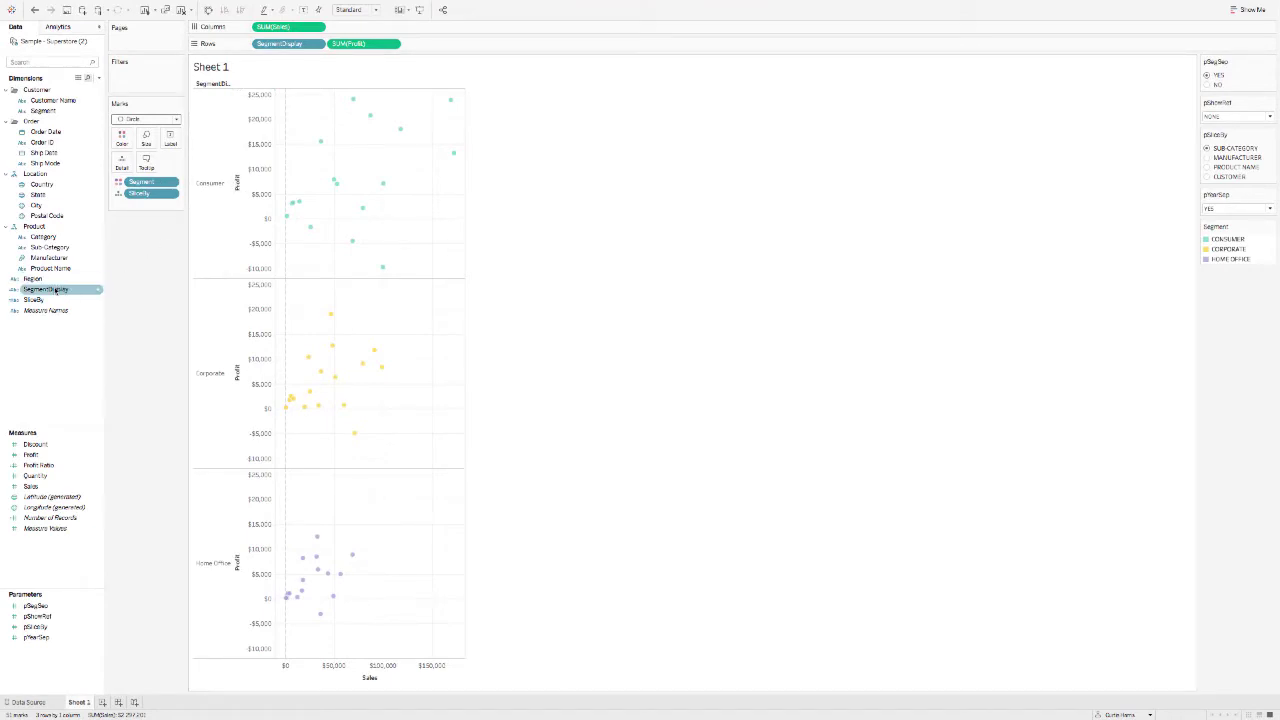
right_click(56, 290)
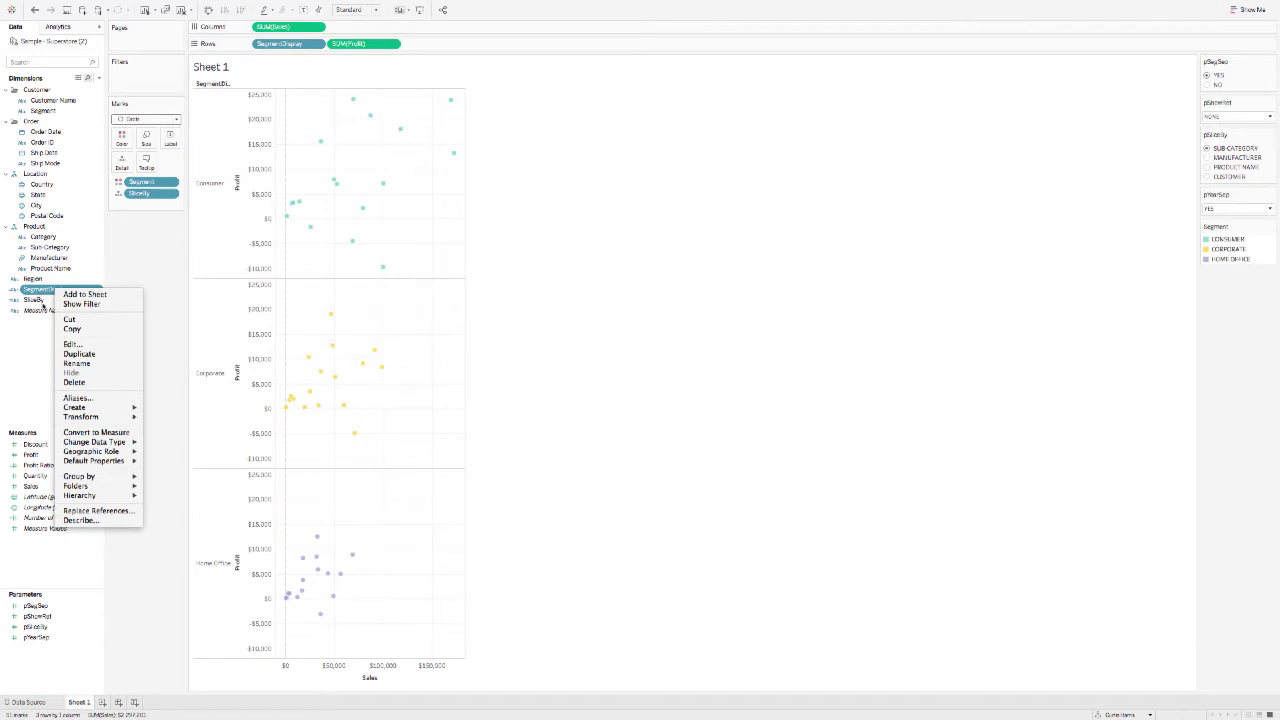
left_click(72, 356)
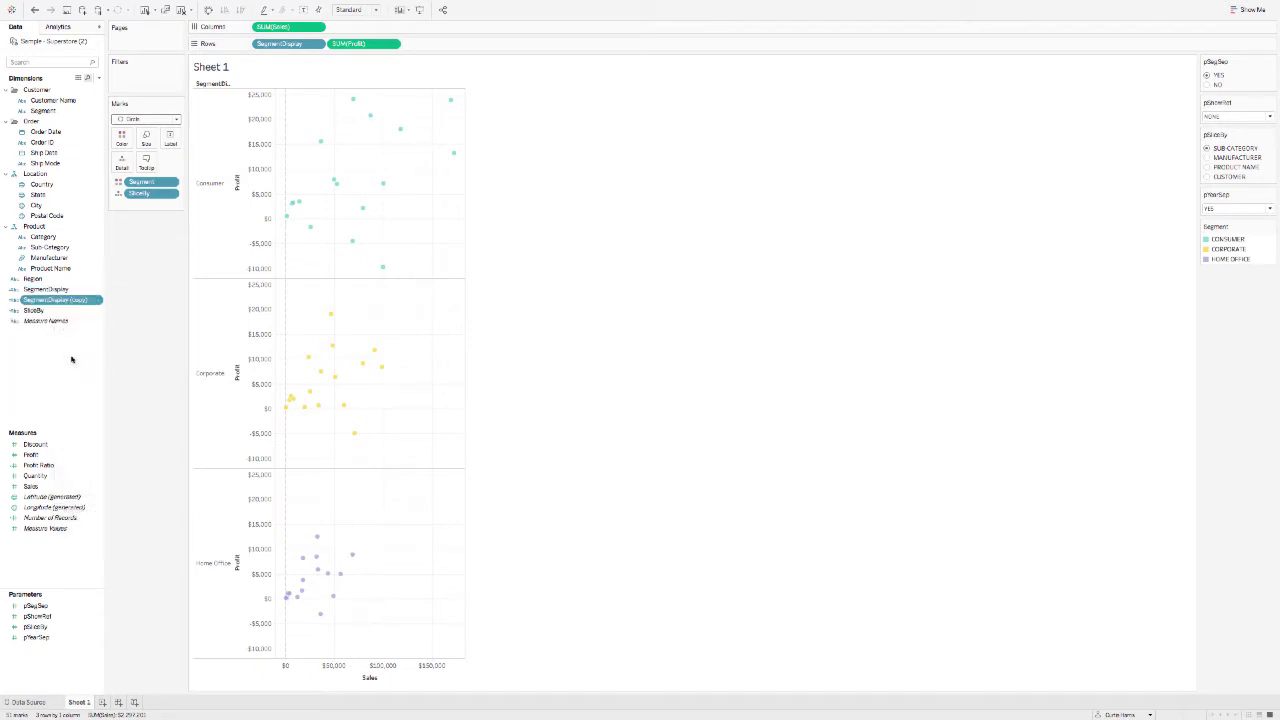
right_click(66, 303)
left_click(84, 358)
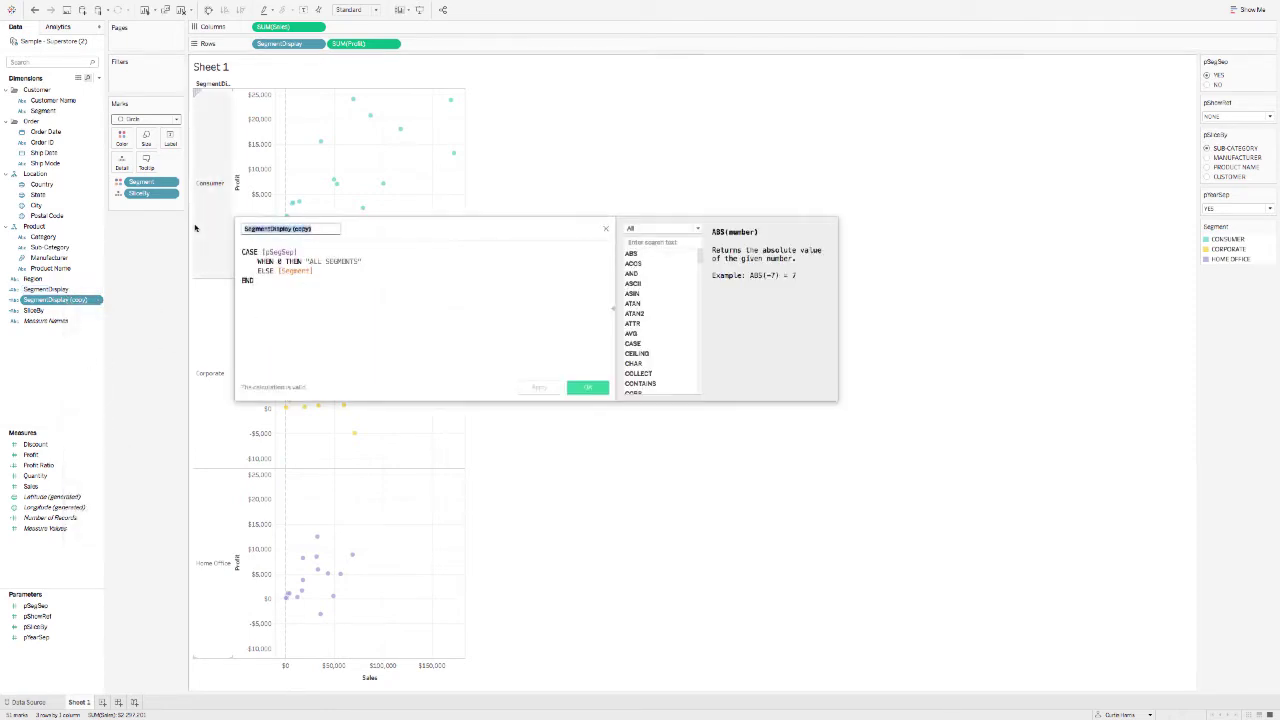
type("YearDisplay")
Change the YearDisplay formula to test [pYearSep] and return "ALL YEARS" for 0
double_click(289, 253)
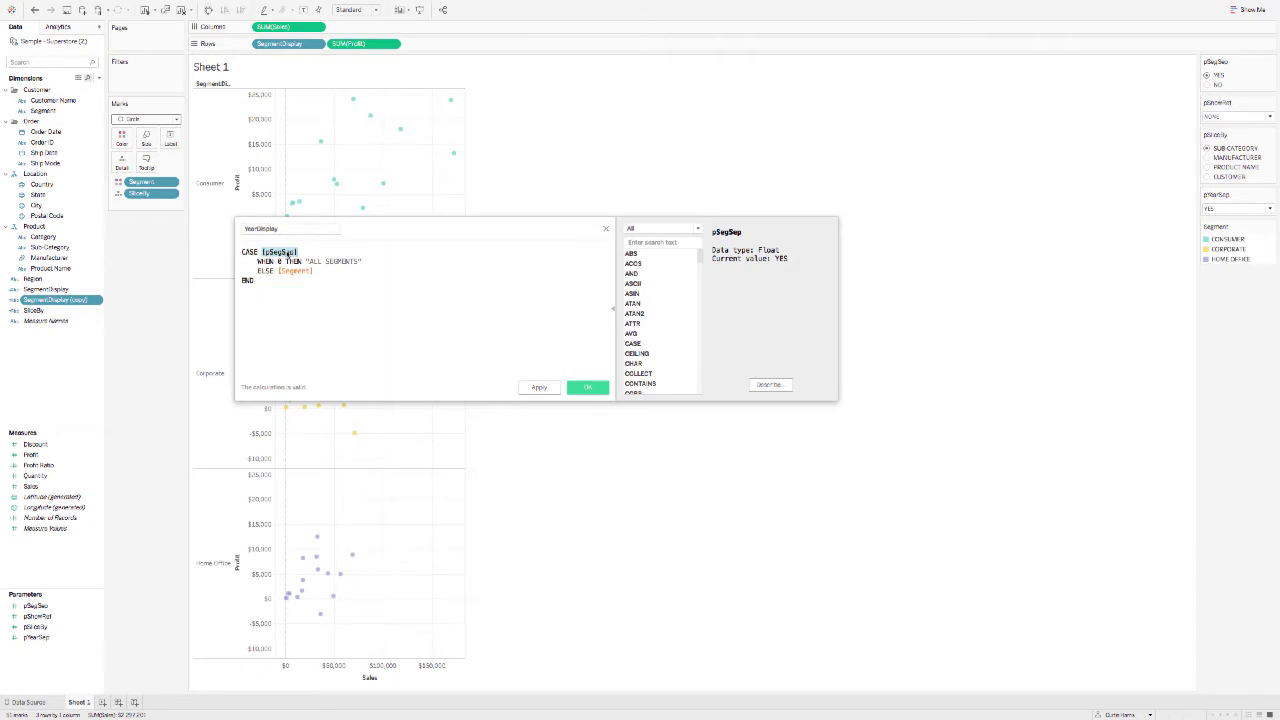
type("[pYearSep]")
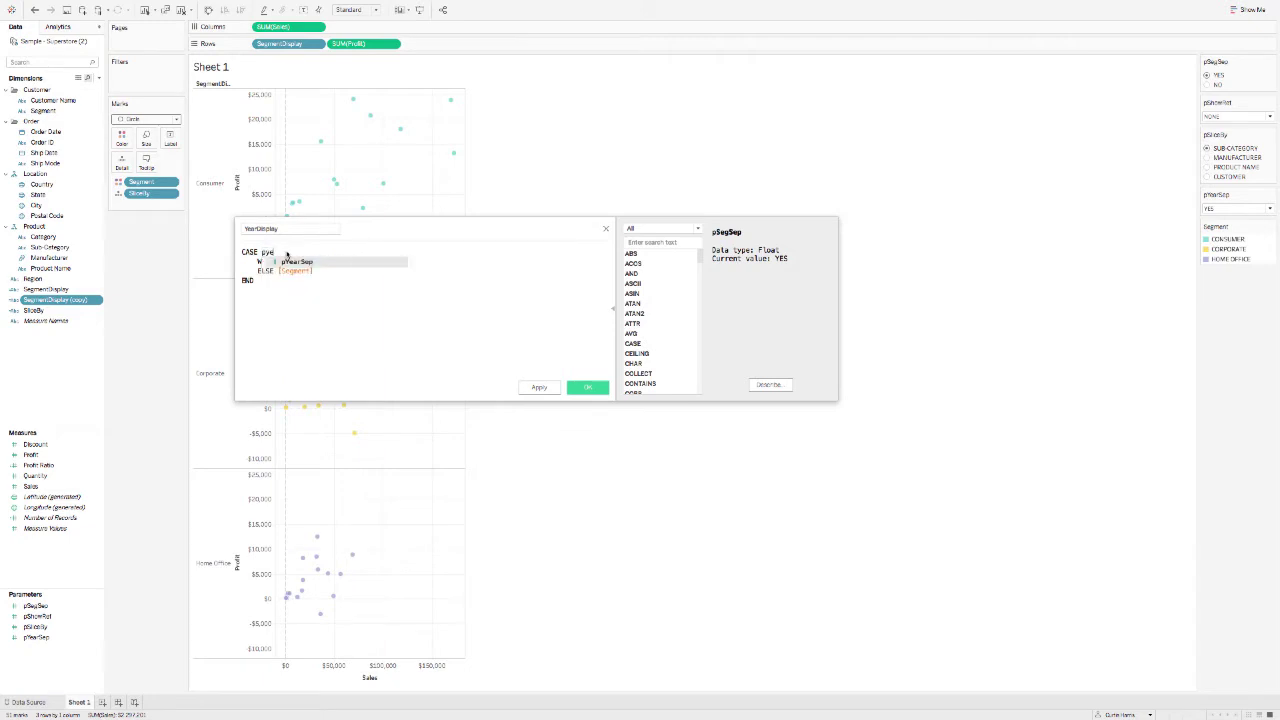
double_click(336, 261)
type("YEARS")
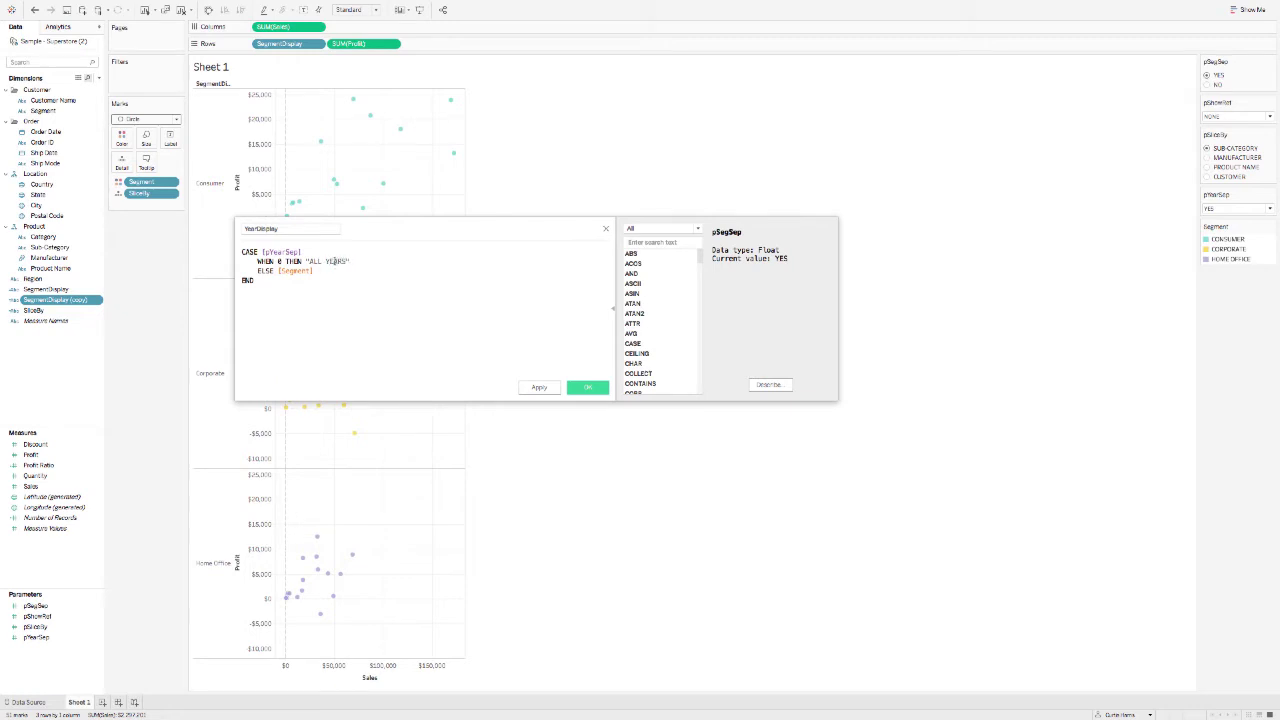
Replace [Segment] in the YearDisplay ELSE branch with YEAR([Order Date])
double_click(297, 271)
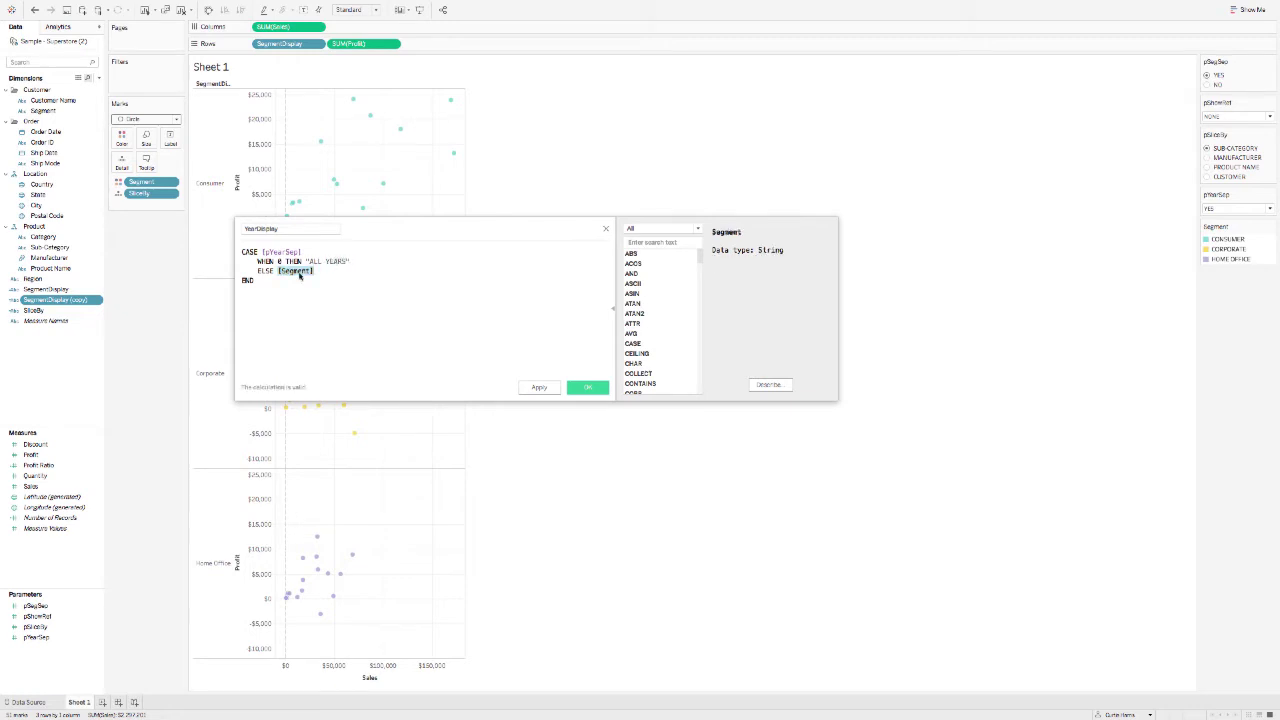
type("ye")
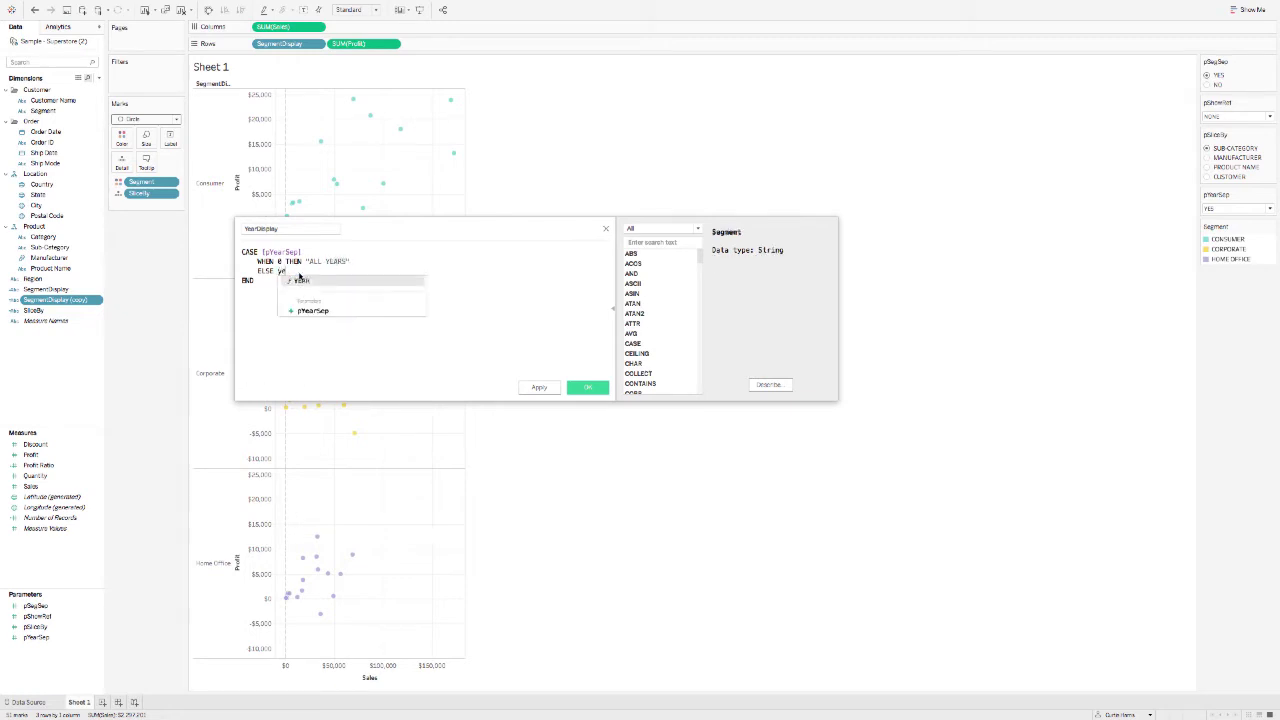
key("Return")
type("order)")
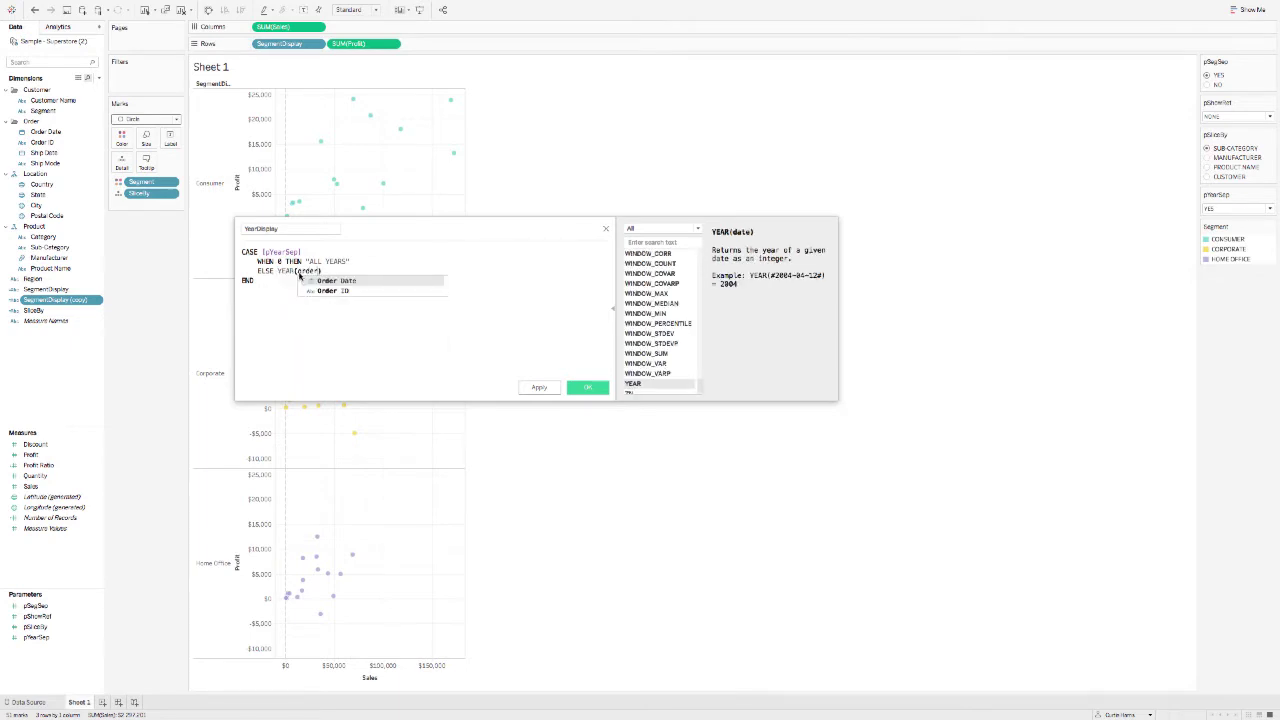
key("Return")
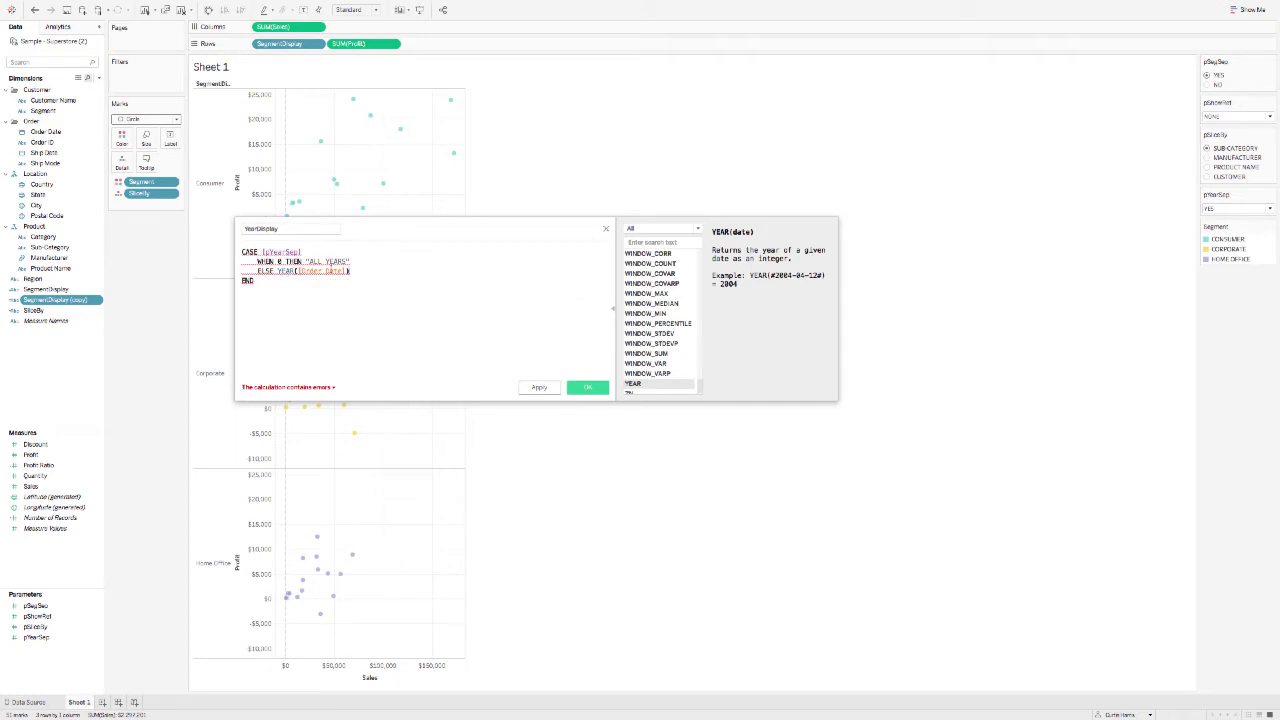
Check the YearDisplay calculation error and try wrapping the YEAR expression in STR() to return text
mouse_move(334, 388)
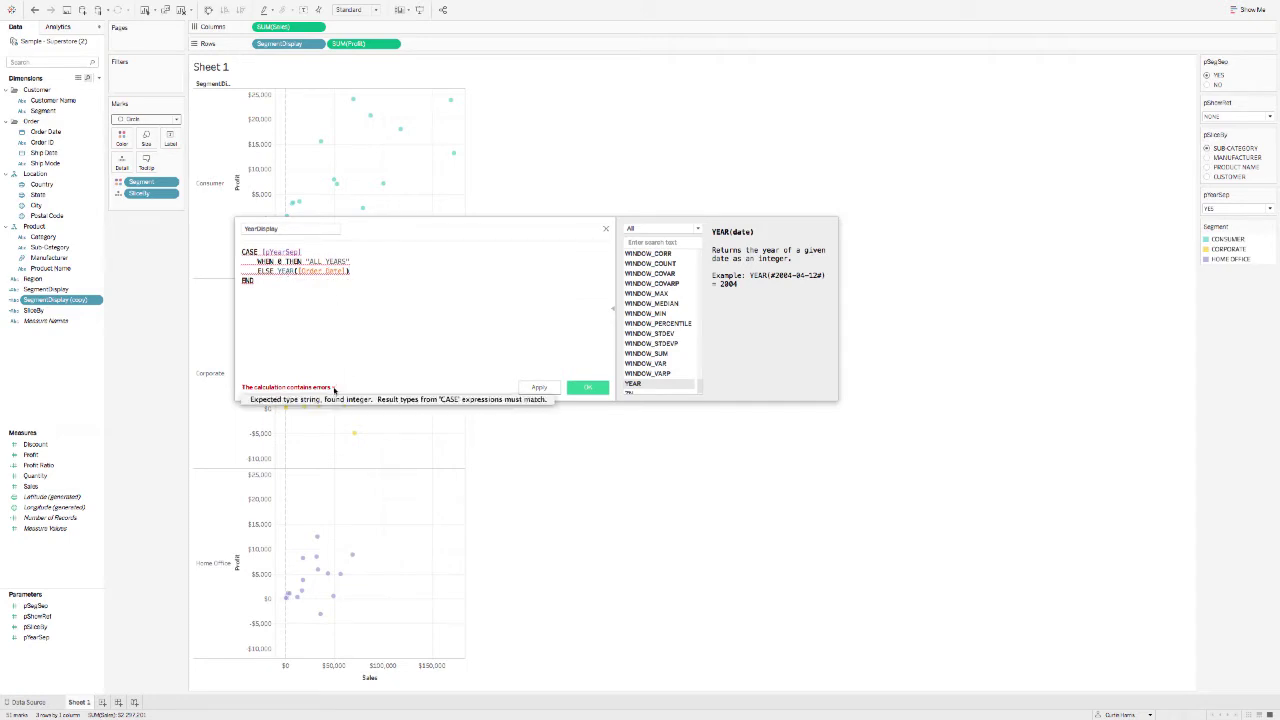
left_click(280, 276)
type("STR(")
key("End")
type("))")
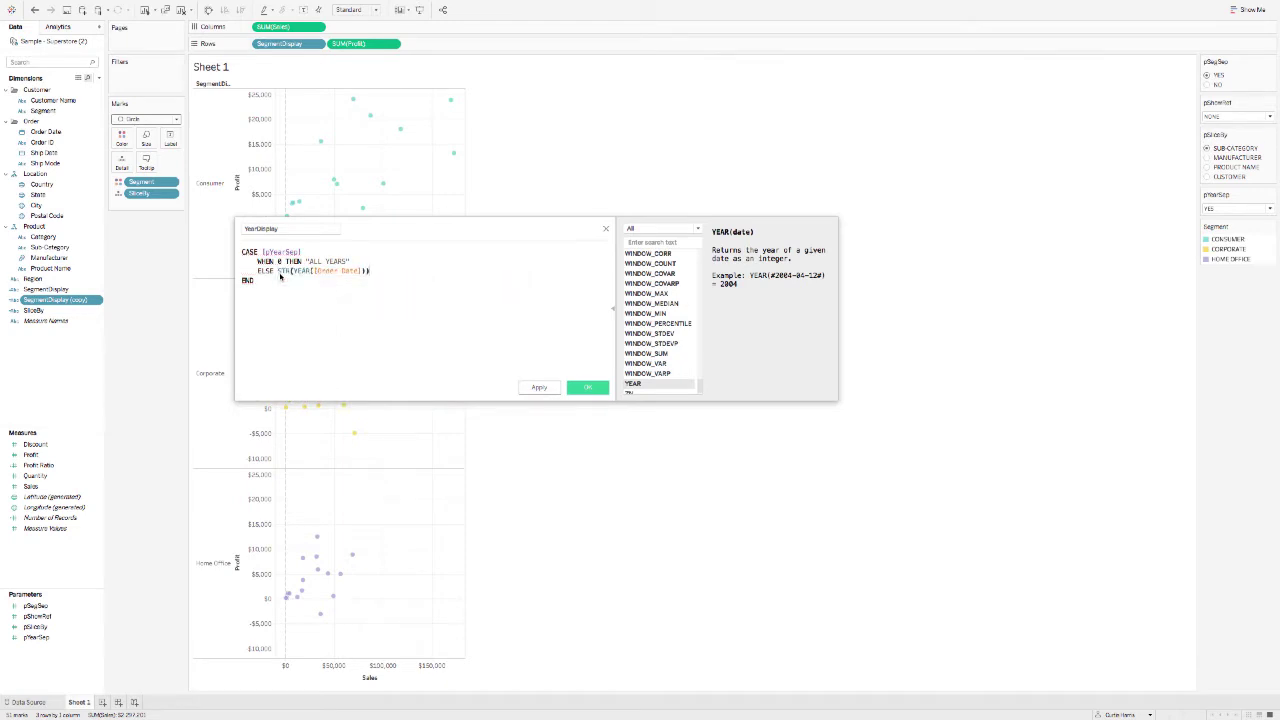
Rewrite the YearDisplay ELSE branch as DATENAME('year',[Order Date]) and save the calculated field
double_click(281, 273)
key("BackSpace")
key("Delete")
type("D")
type("ATENA")
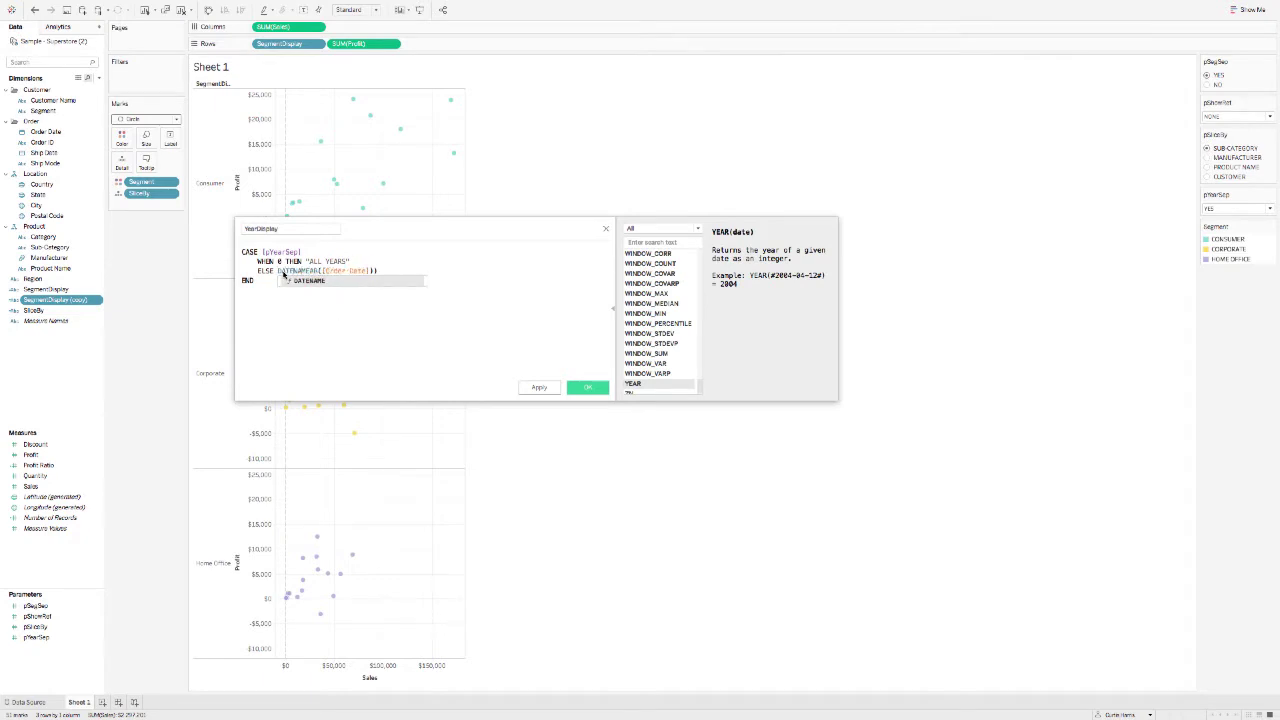
key("Return")
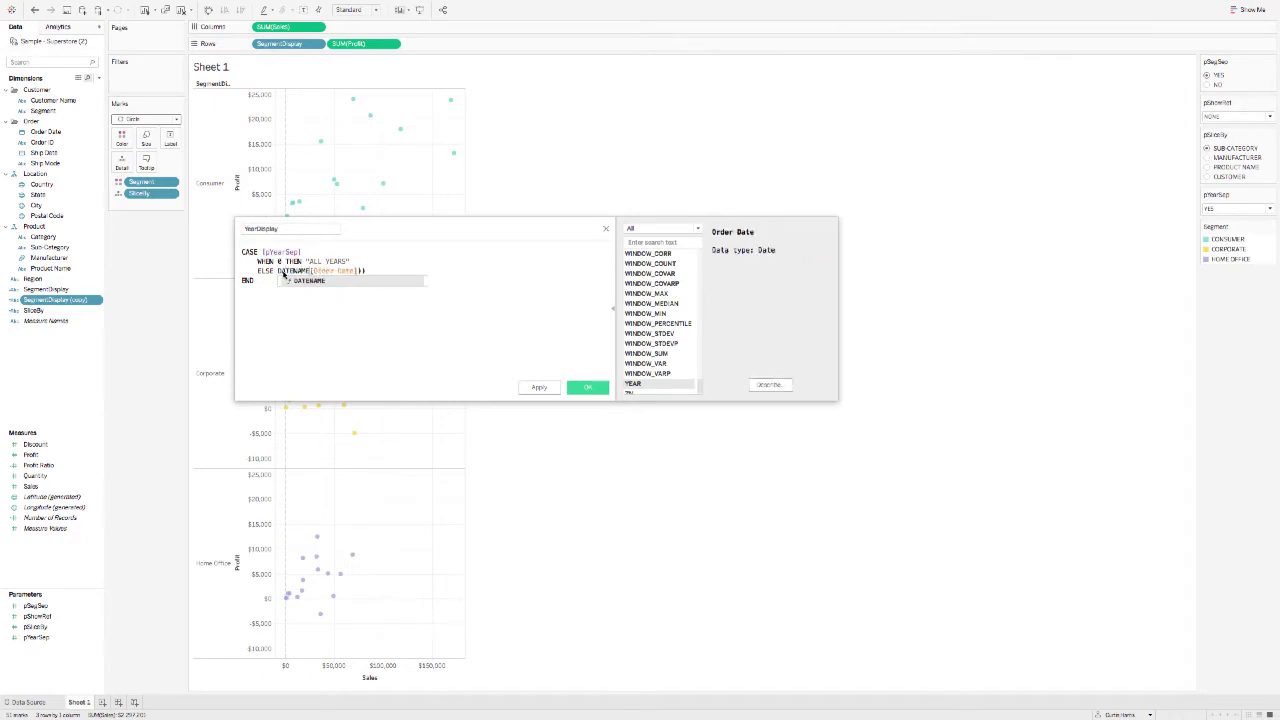
type("\"")
type("ar',")
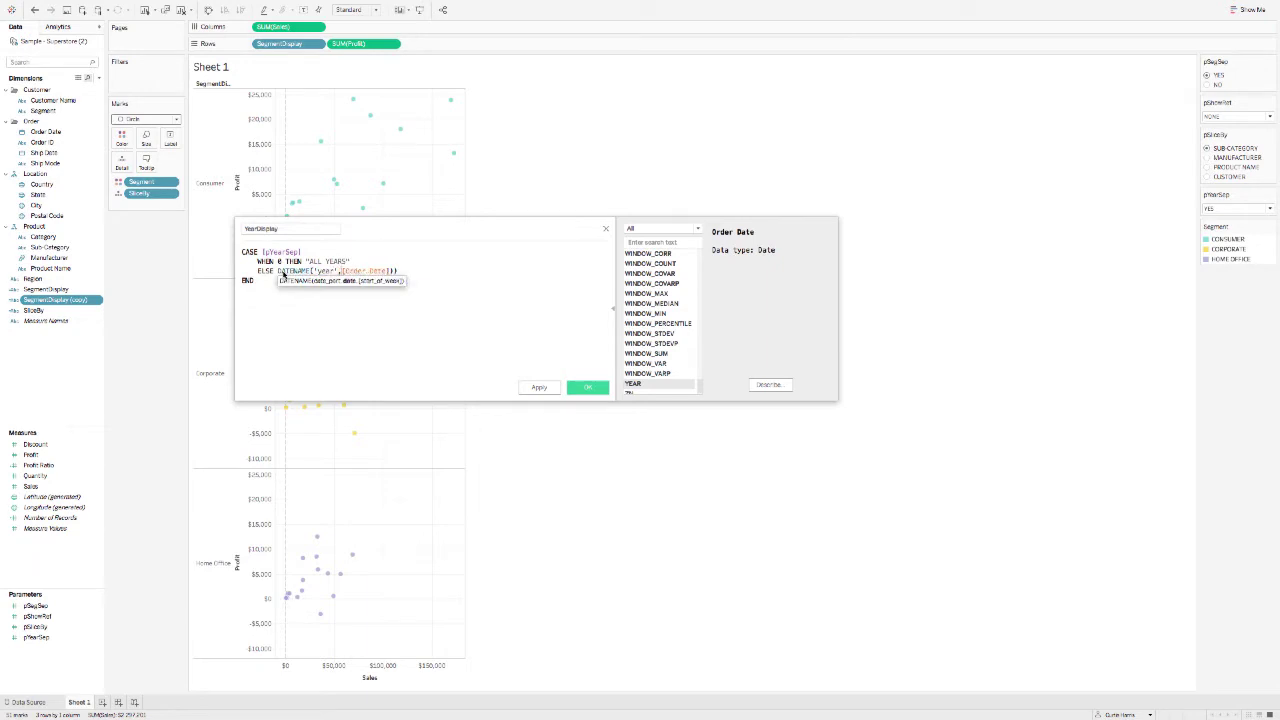
left_click(402, 271)
key("BackSpace")
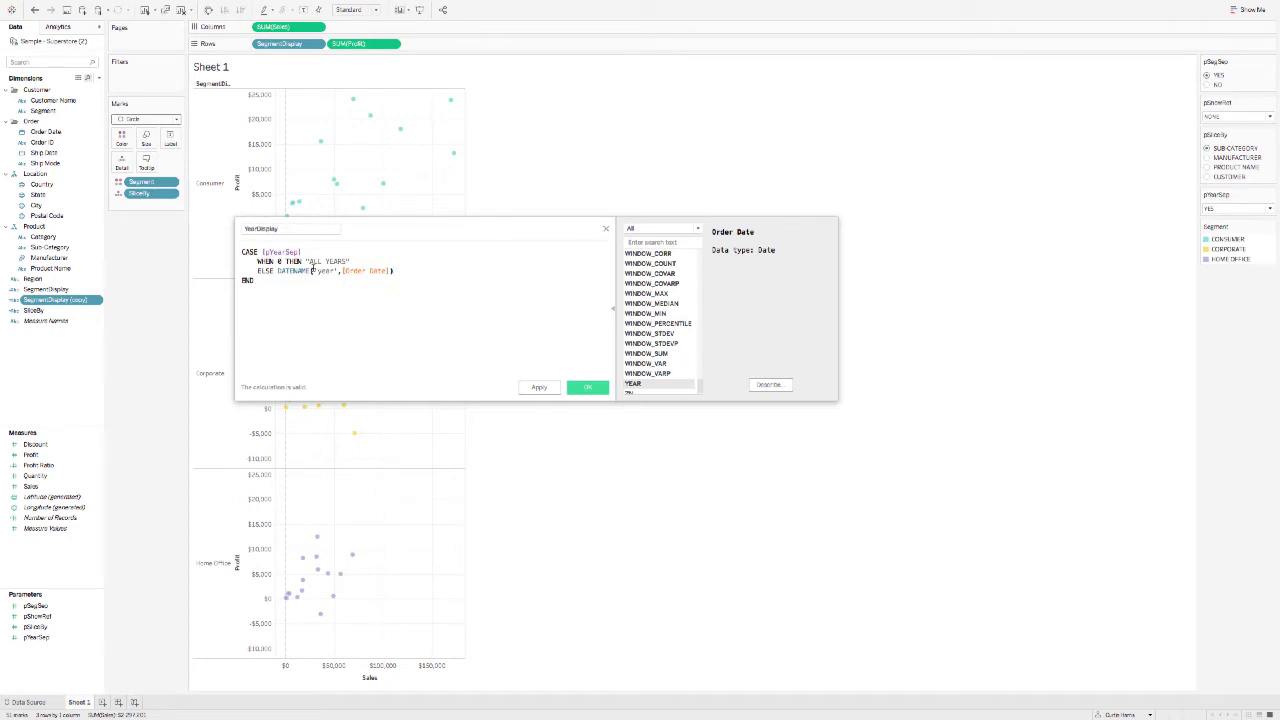
left_click(588, 387)
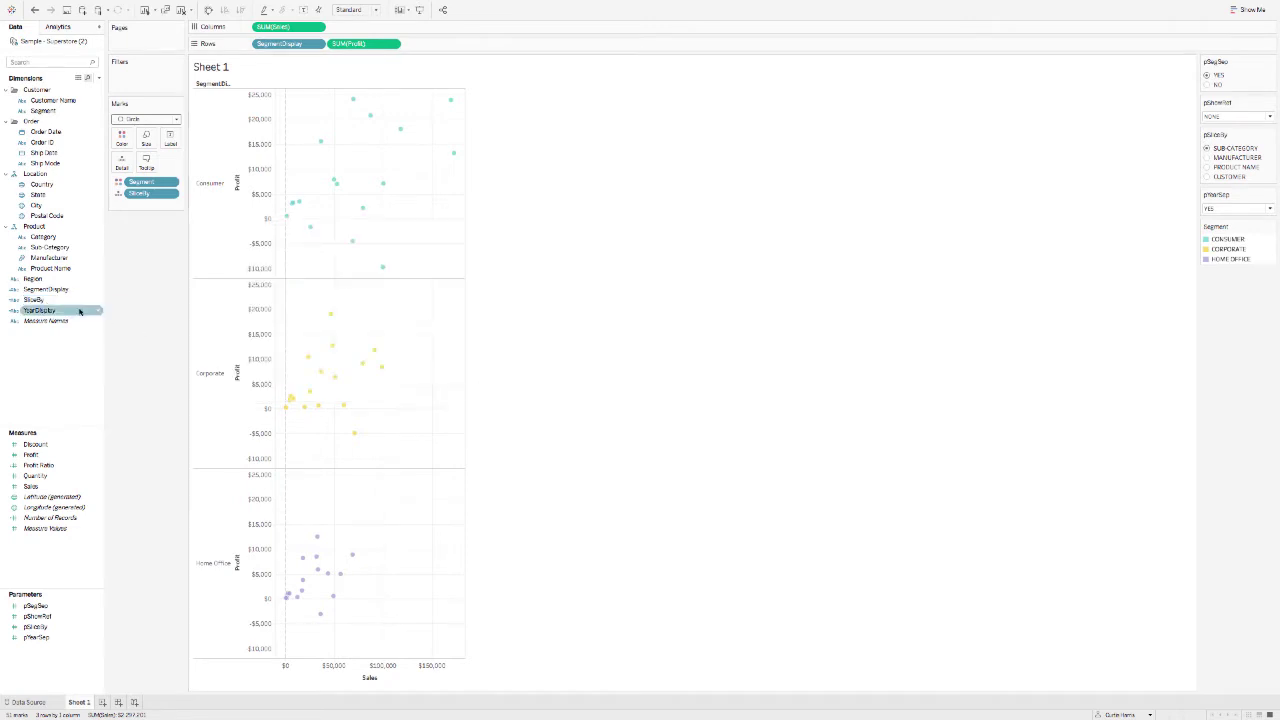
Split the scatterplot into columns by YearDisplay ahead of Sales and compare it with the reference dashboard with SEPARATE YEARS at YES
left_click_drag(42, 310, 262, 30)
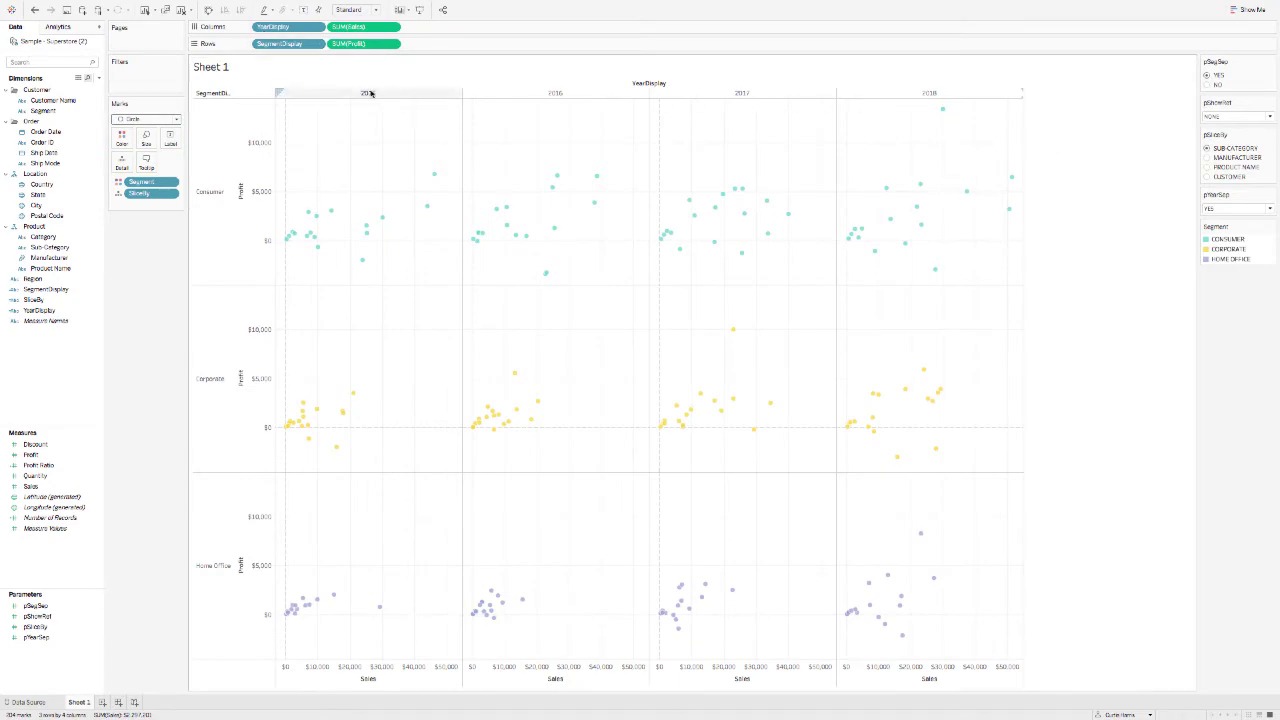
key("ctrl+Right")
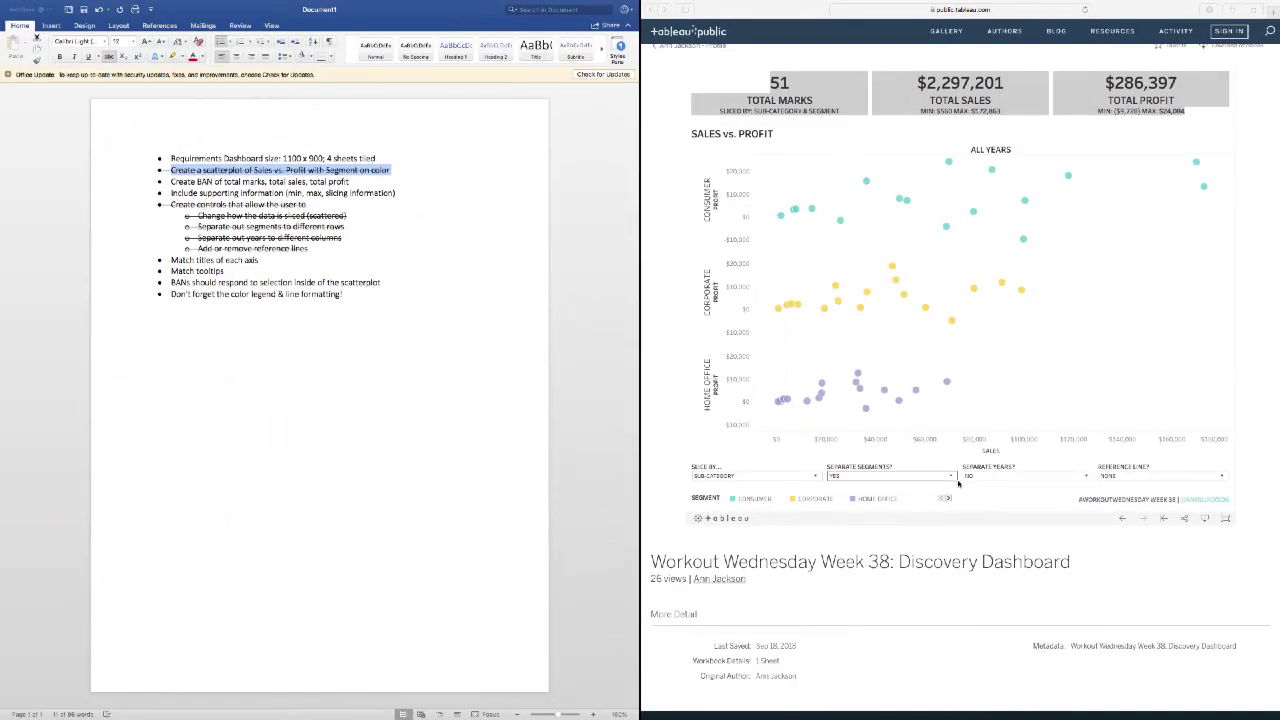
left_click(972, 485)
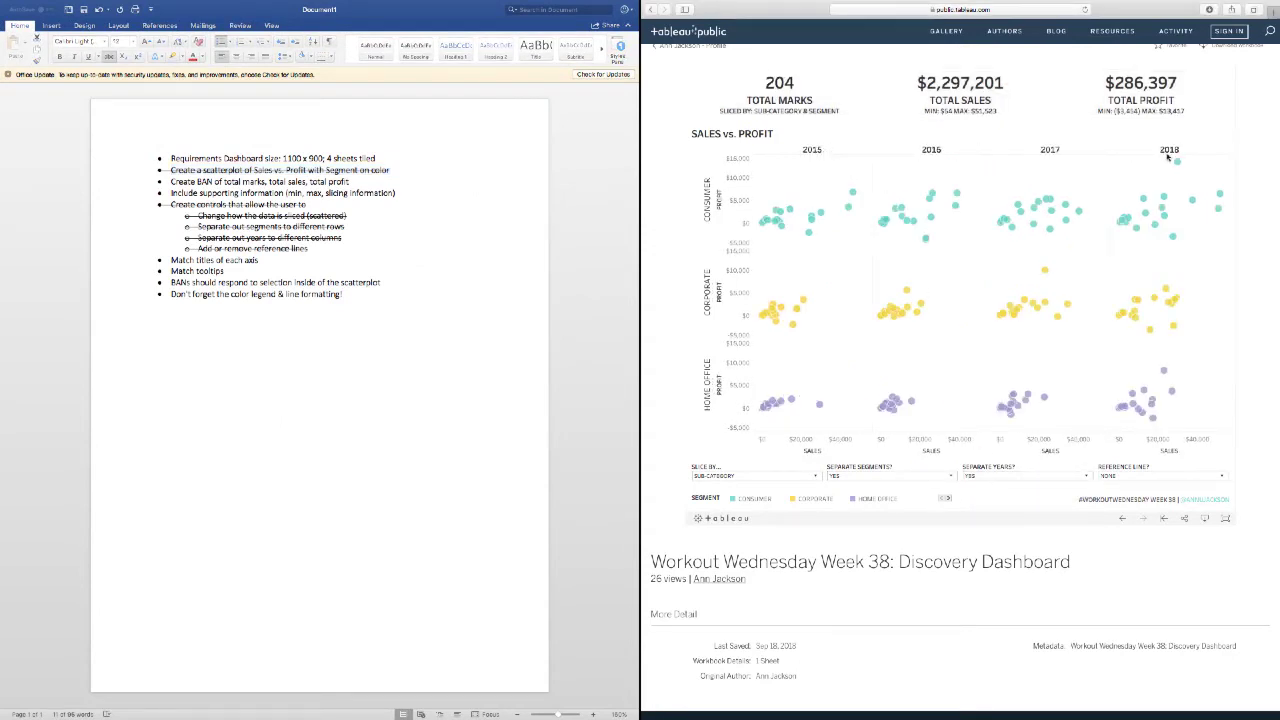
key("super+Tab")
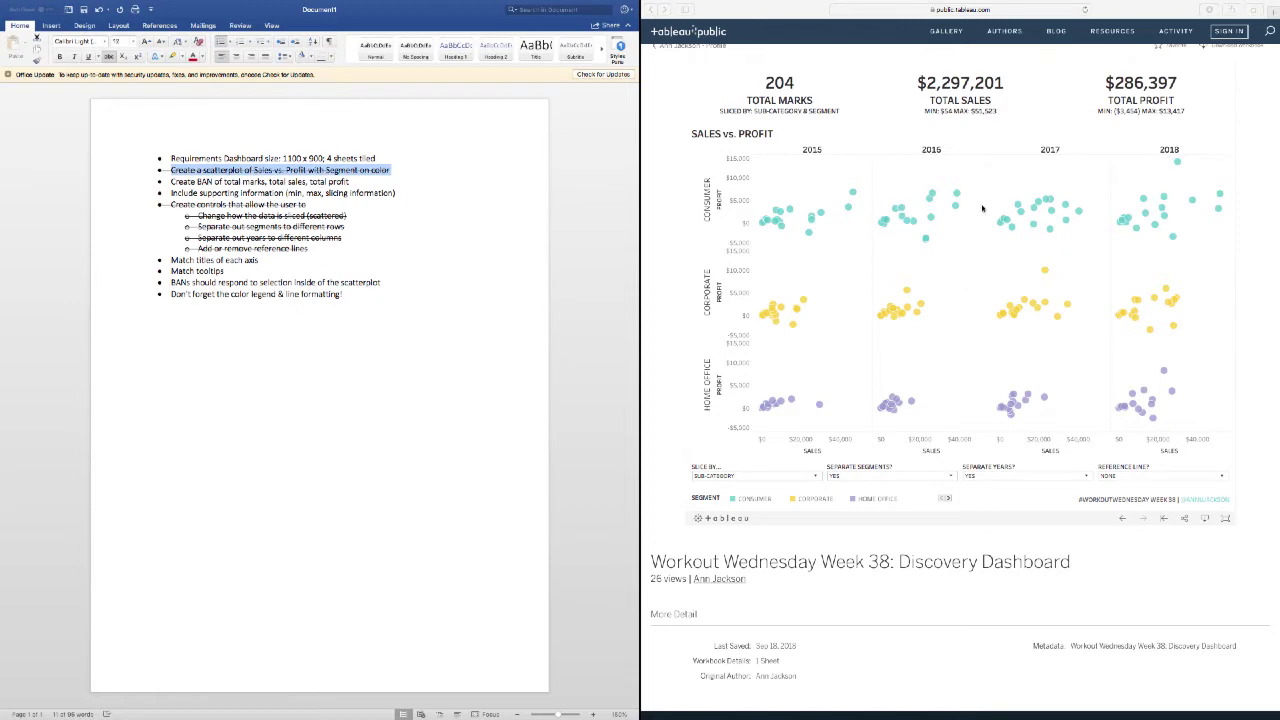
key("super+Tab")
key("super+Tab")
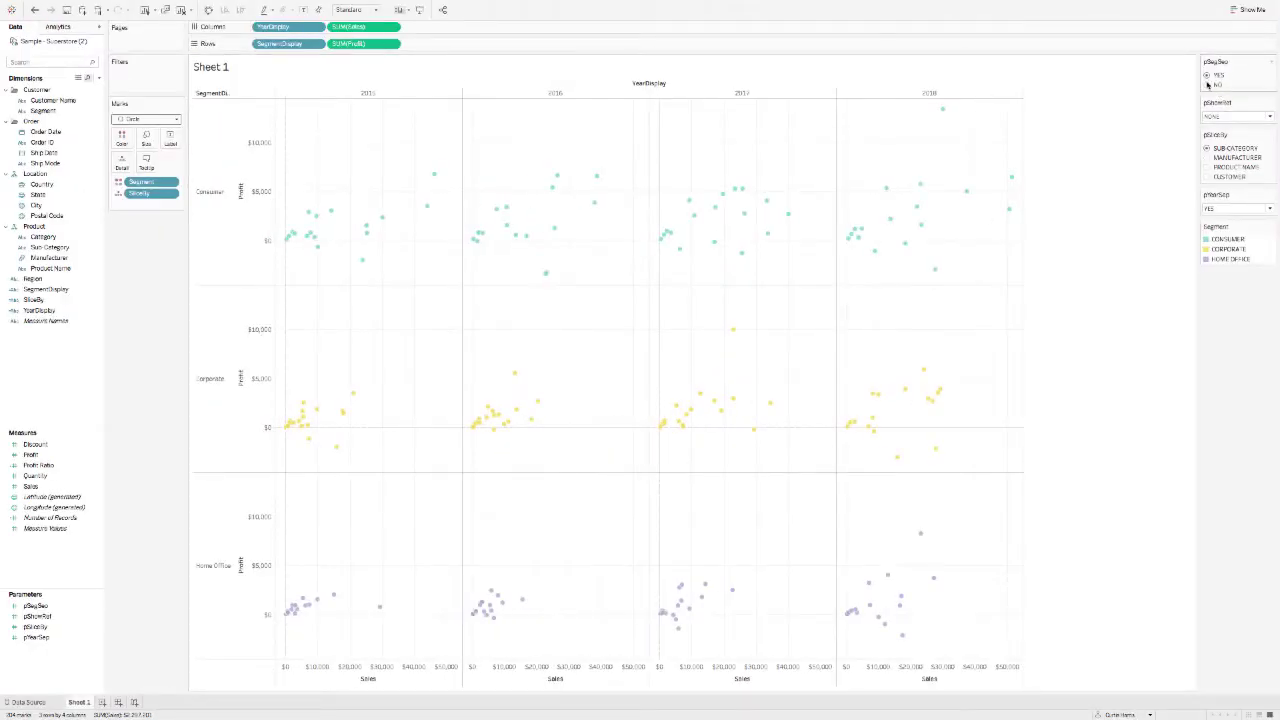
Set the pYearSep and pSegSep parameters to NO to combine all years and segments
left_click(1216, 209)
left_click(1214, 228)
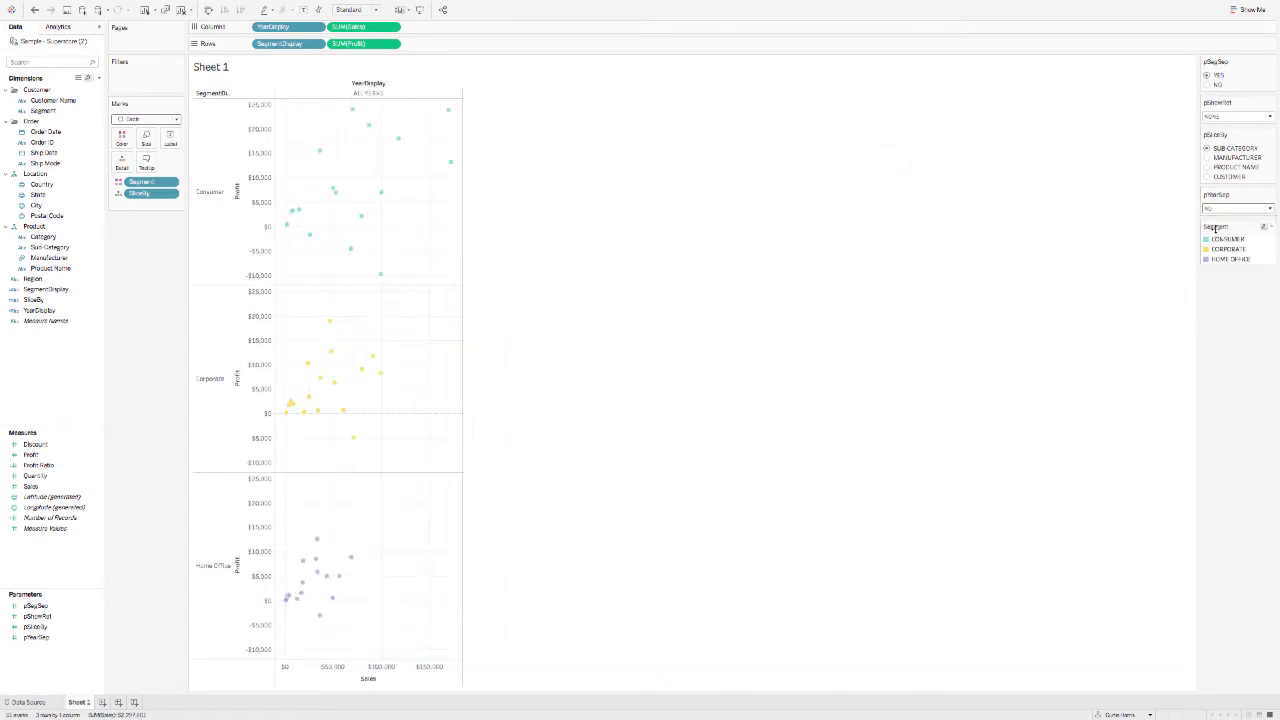
left_click(1207, 85)
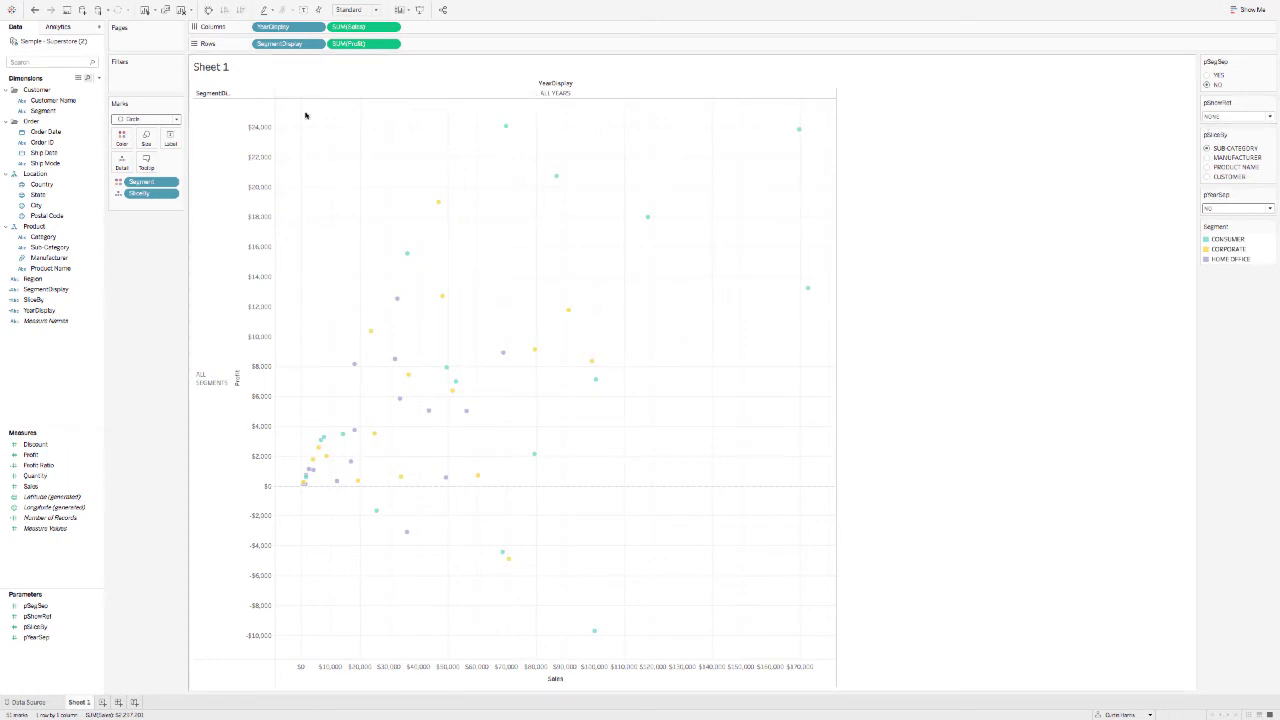
Hide the field labels for both rows and columns on the scatterplot
right_click(210, 94)
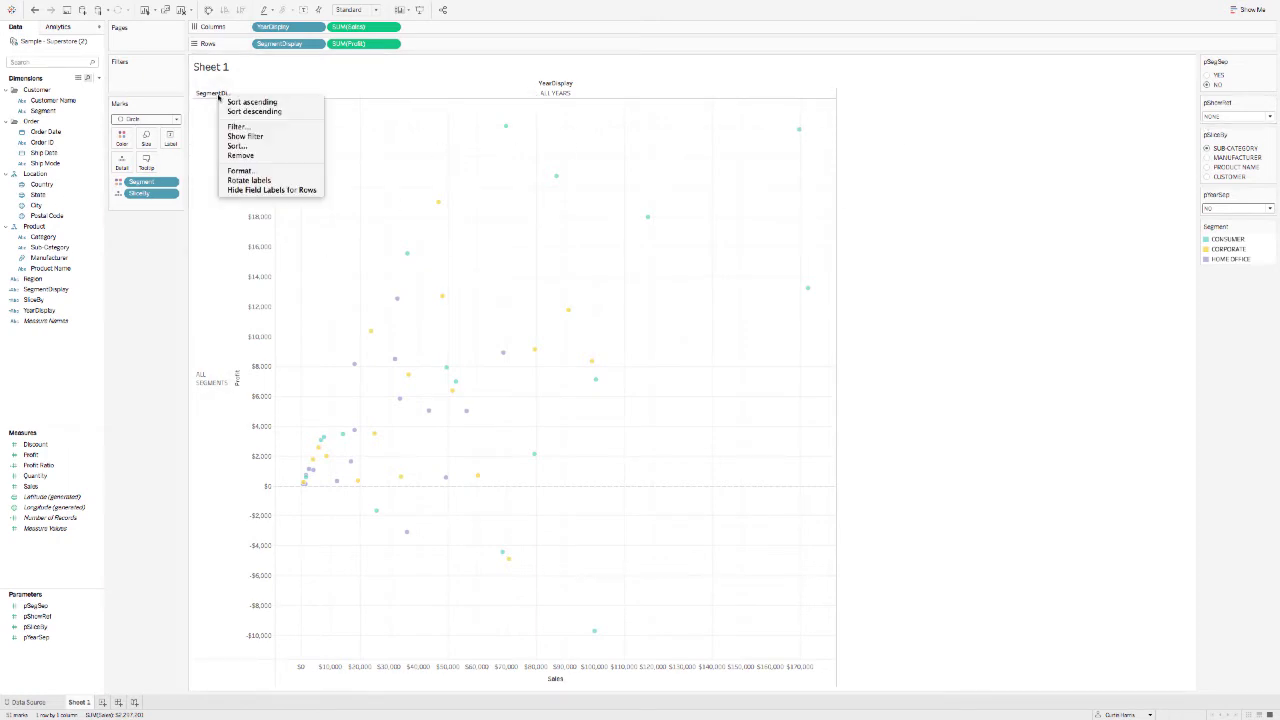
left_click(245, 190)
right_click(543, 84)
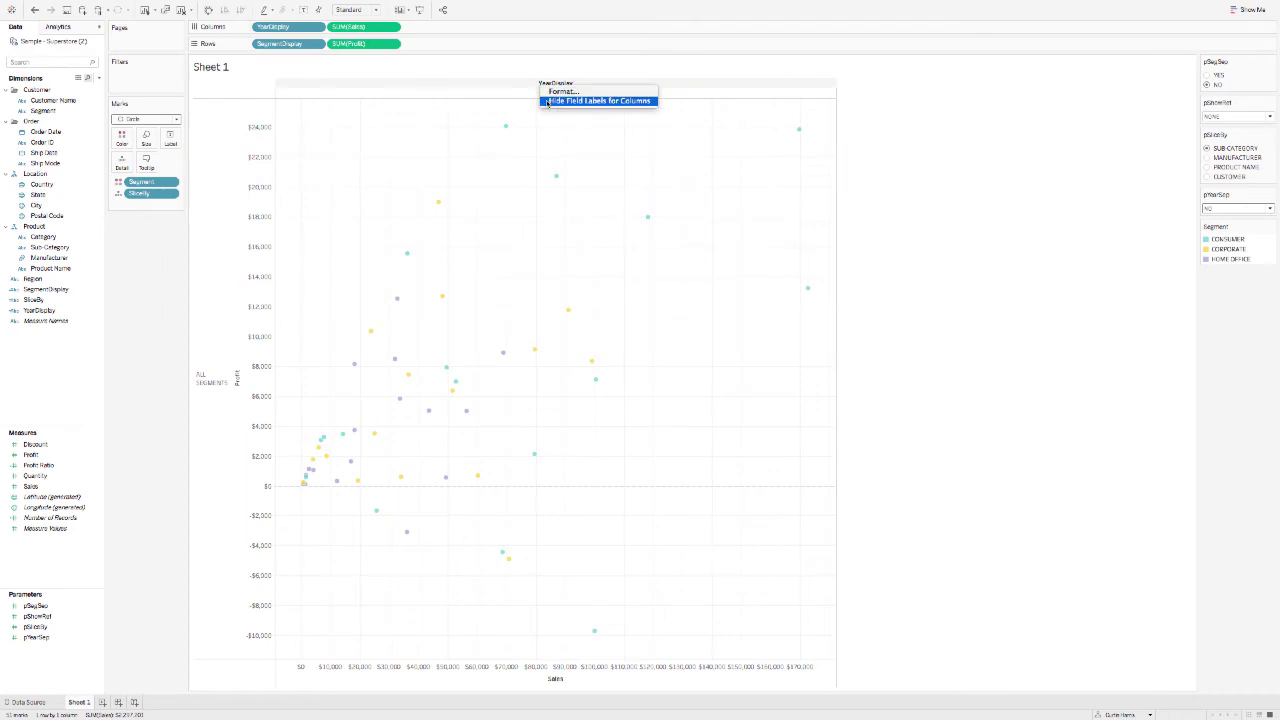
left_click(548, 101)
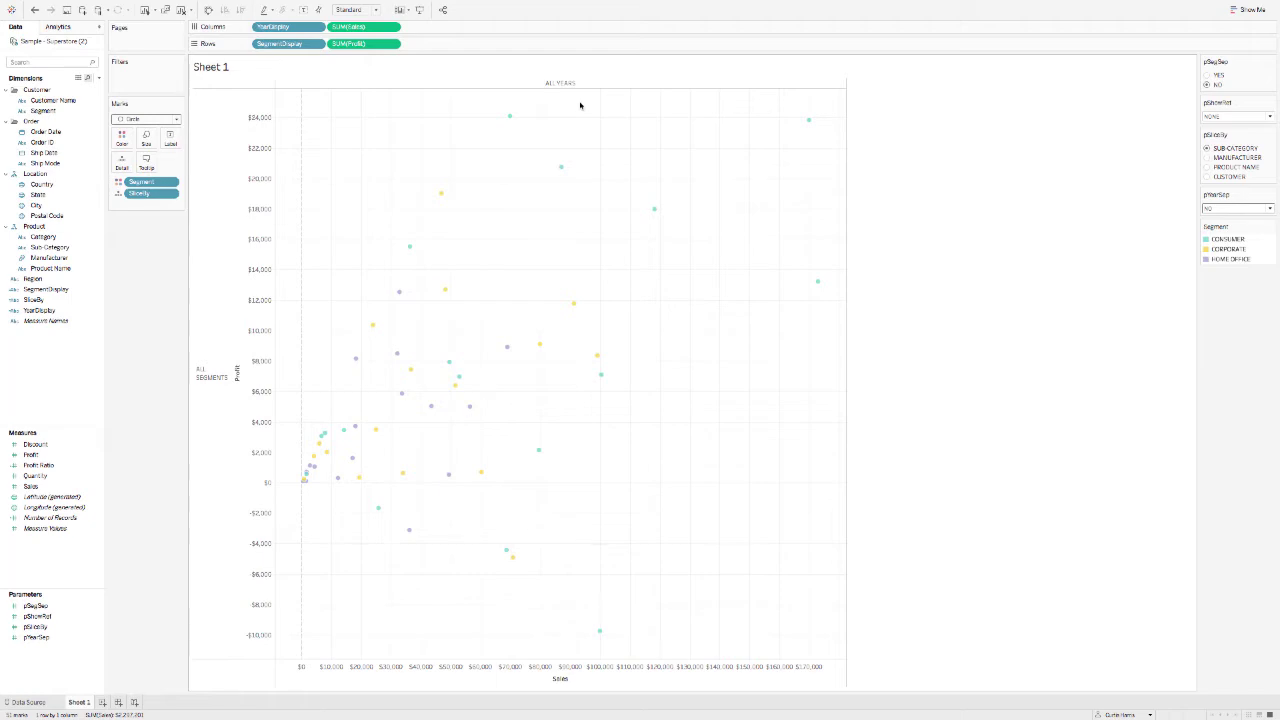
Switch to the requirements document and the Tableau Public reference dashboard, and set its REFERENCE LINE control to AVERAGE
key("ctrl+Left")
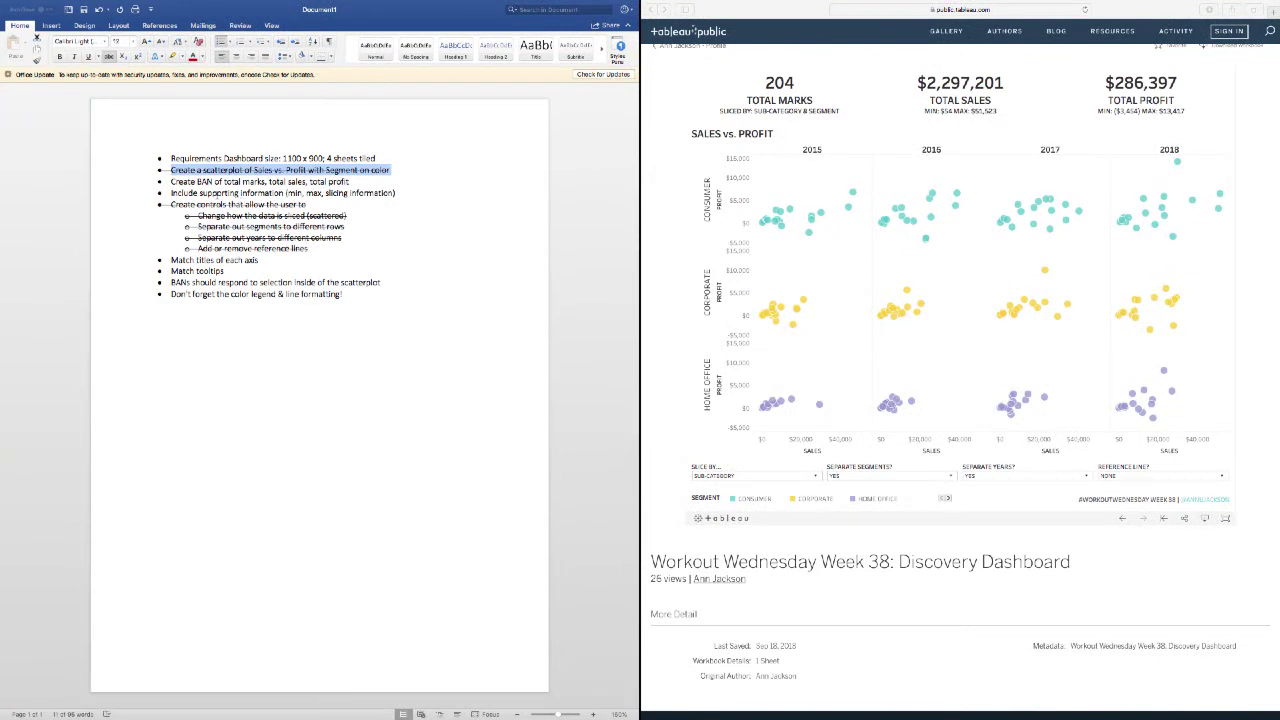
left_click(176, 182)
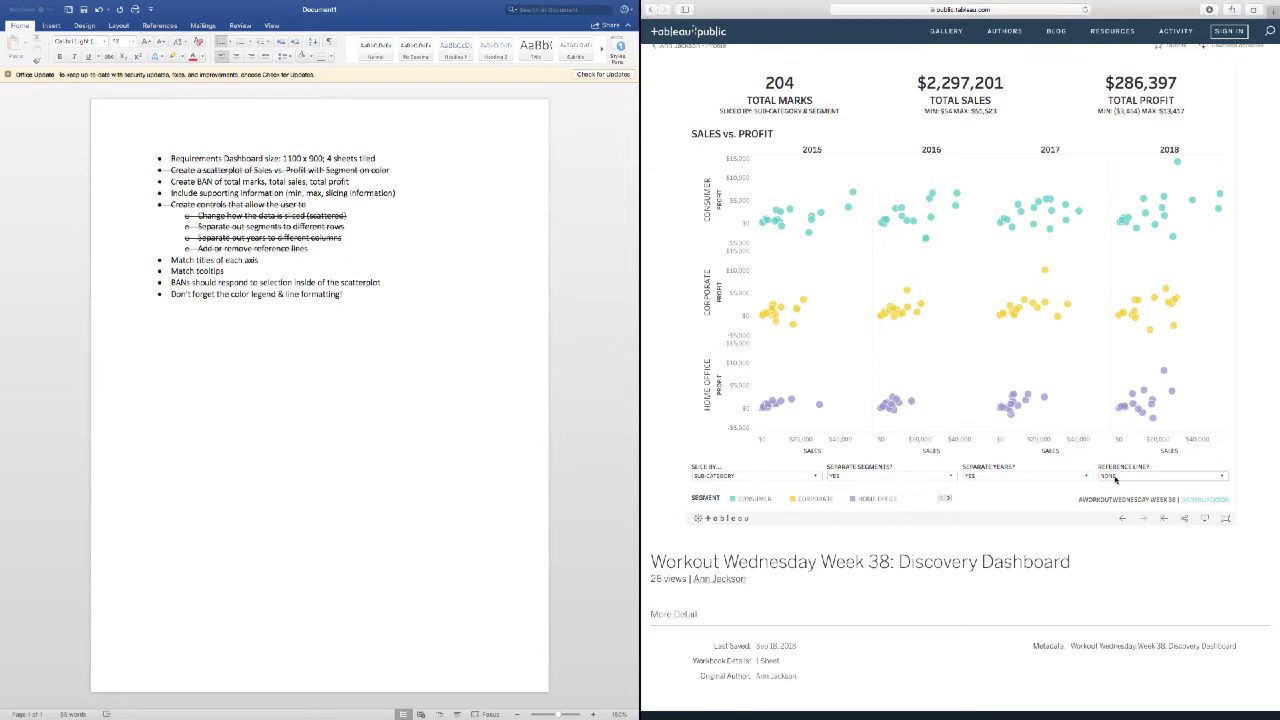
left_click(1116, 477)
left_click(1123, 494)
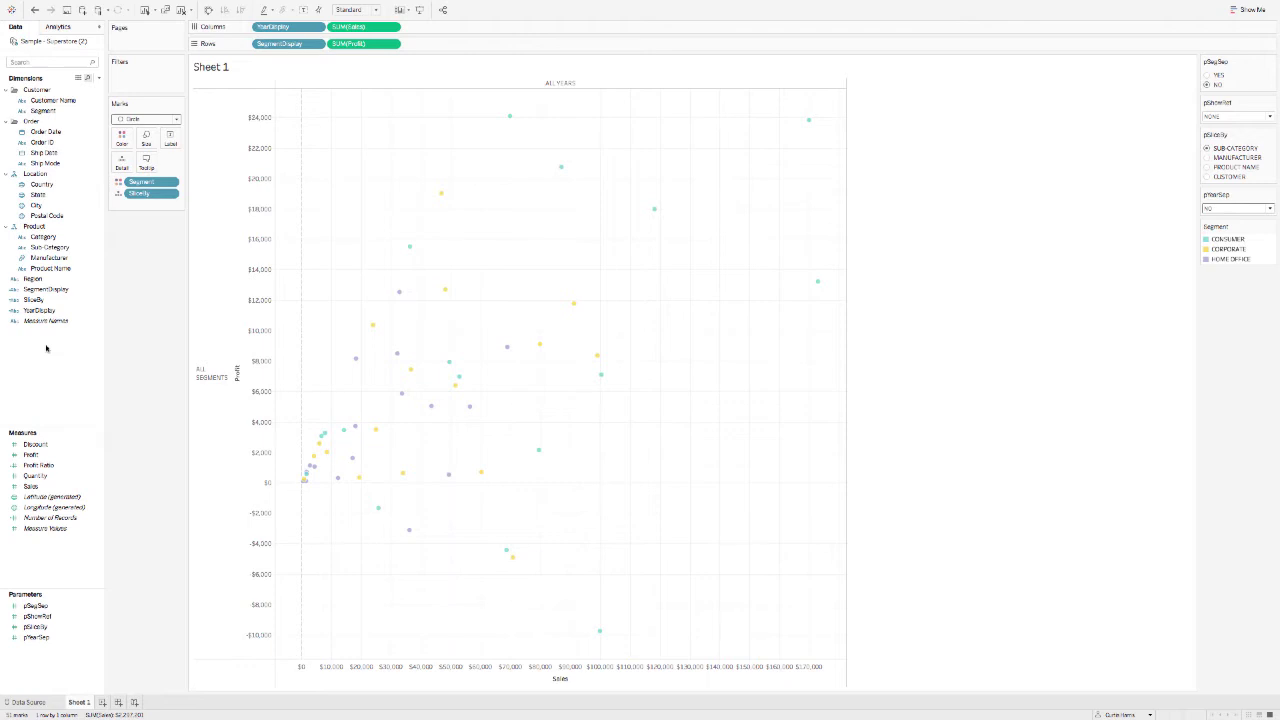
Create a calculated field named Ref Line Sales
right_click(47, 348)
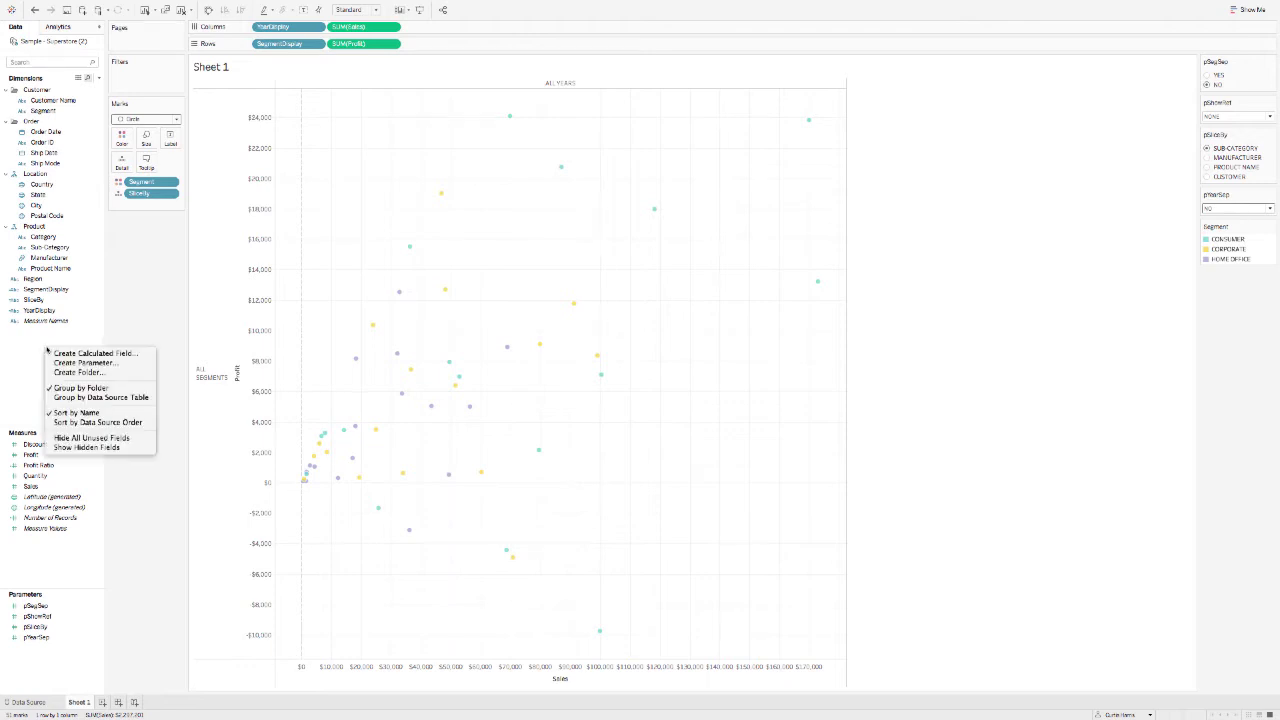
left_click(61, 353)
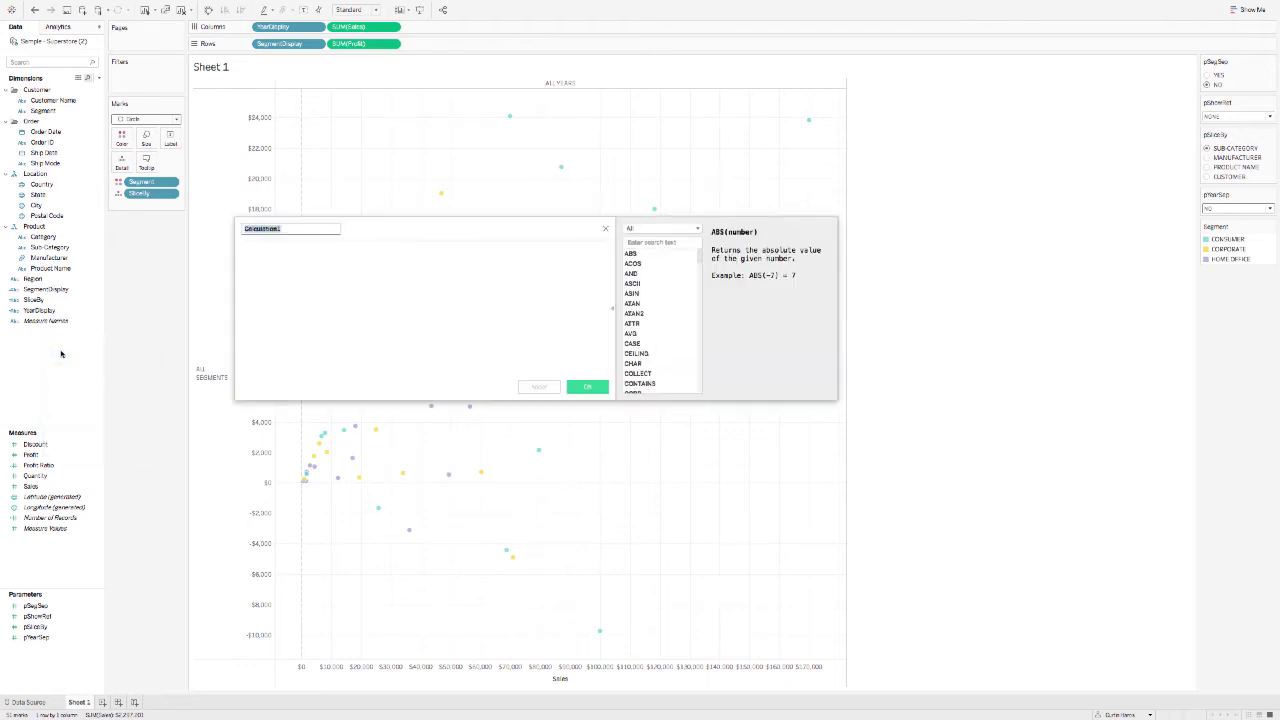
type("ite Line")
type(" Sales")
key("Tab")
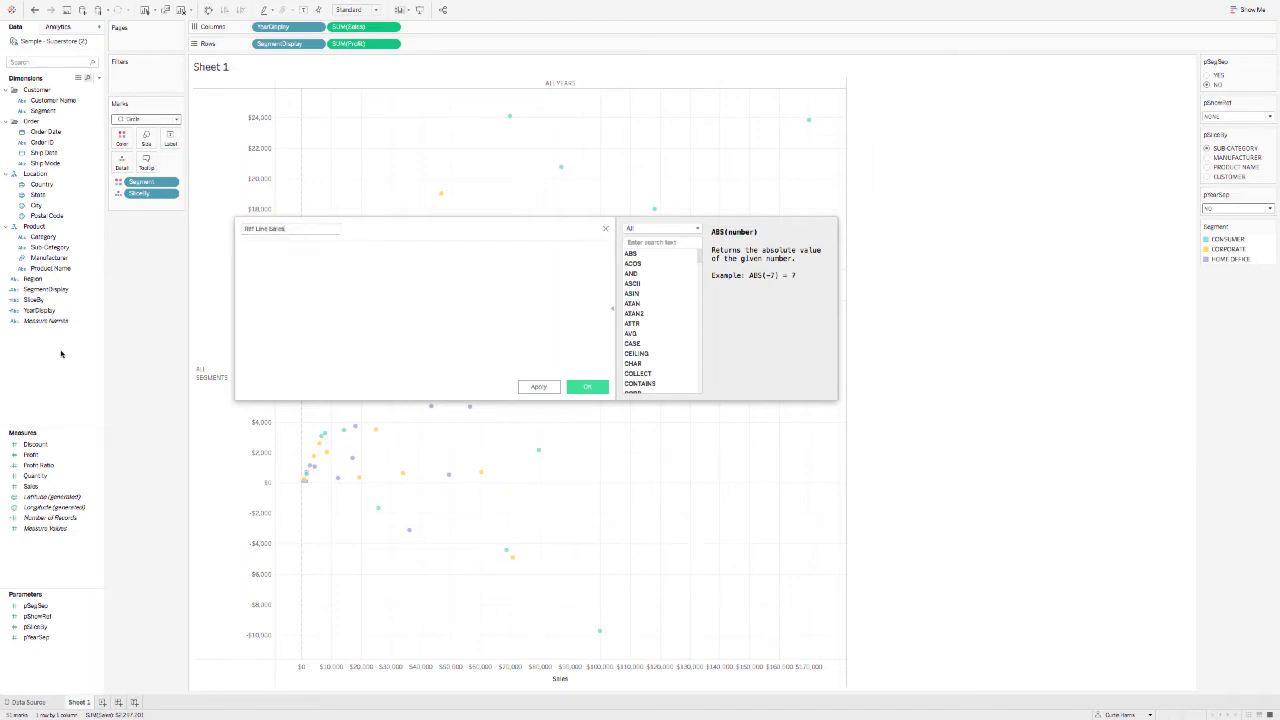
type("p")
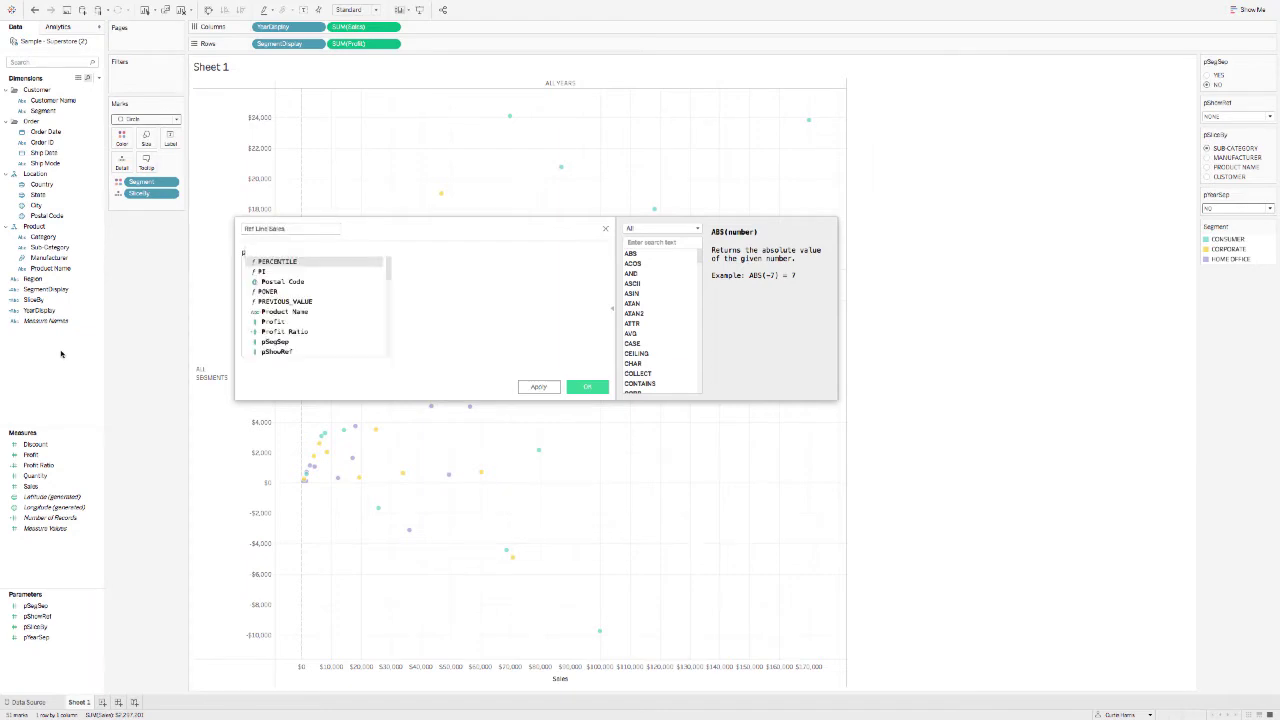
key("BackSpace")
type("CASE")
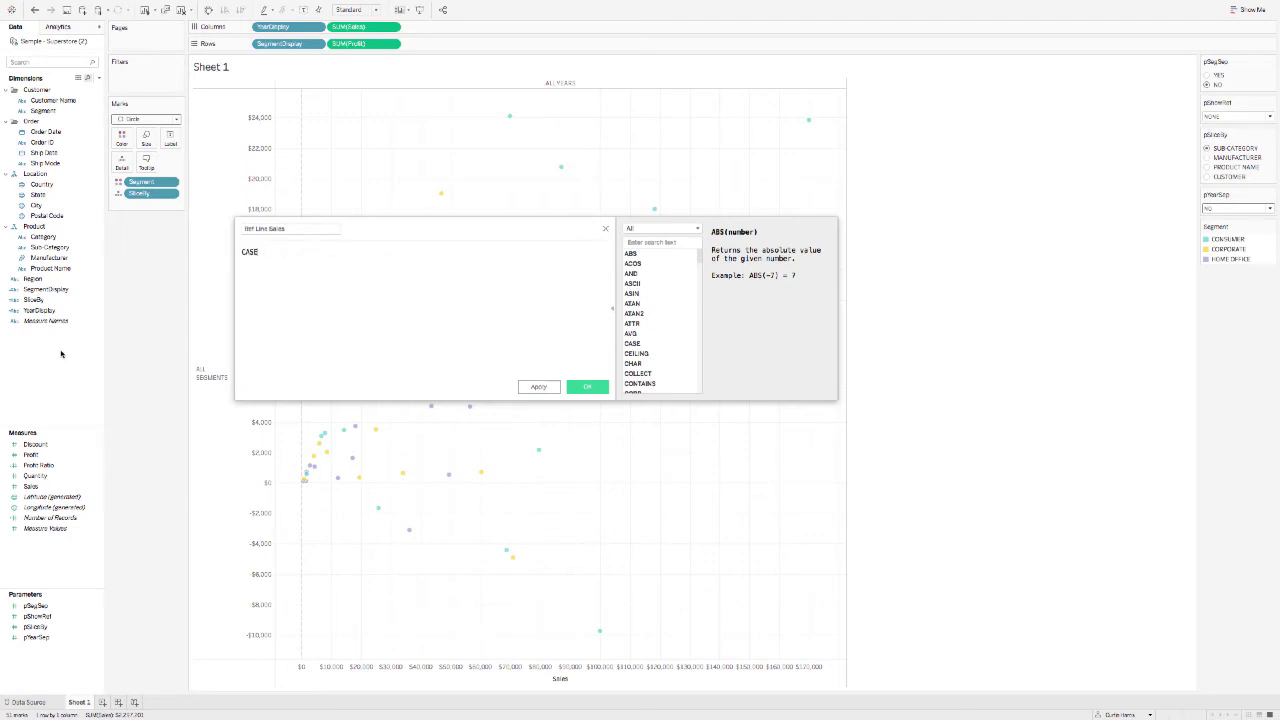
key("BackSpace")
key("BackSpace")
Define Ref Line Sales as IF [pShowRef] = 0 THEN NULL ELSEIF [pShowRef] = 1 THEN AVG([Sales]) END and save it
type("IF [pShowRef] = 0 THEN nul")
key("Return")
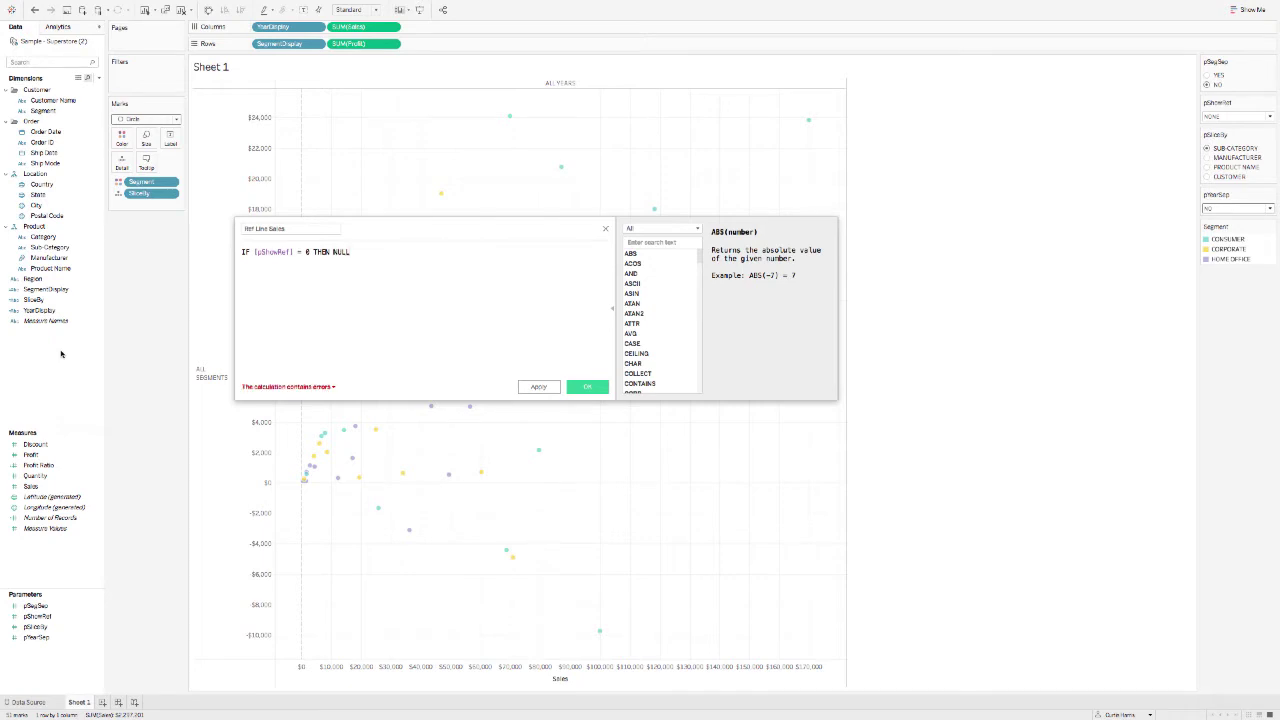
key("Return")
type("ELSEIF psh")
key("Return")
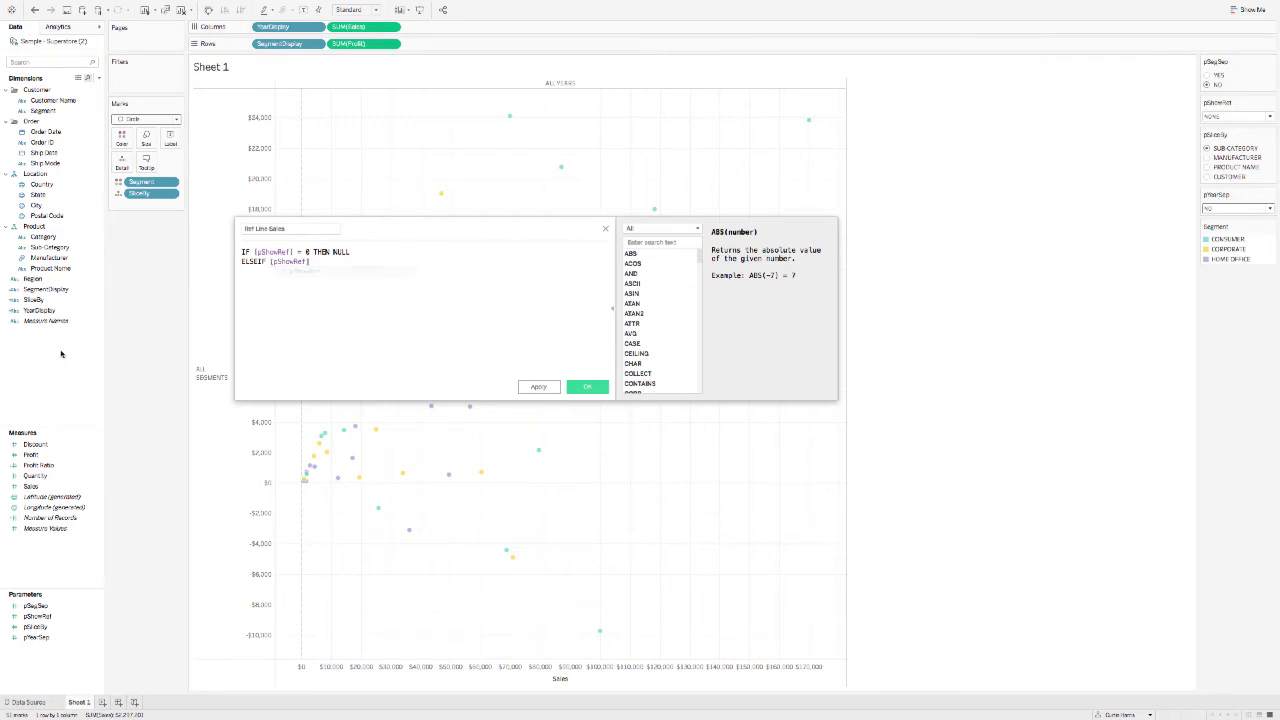
type("= 1 THEN av")
key("Return")
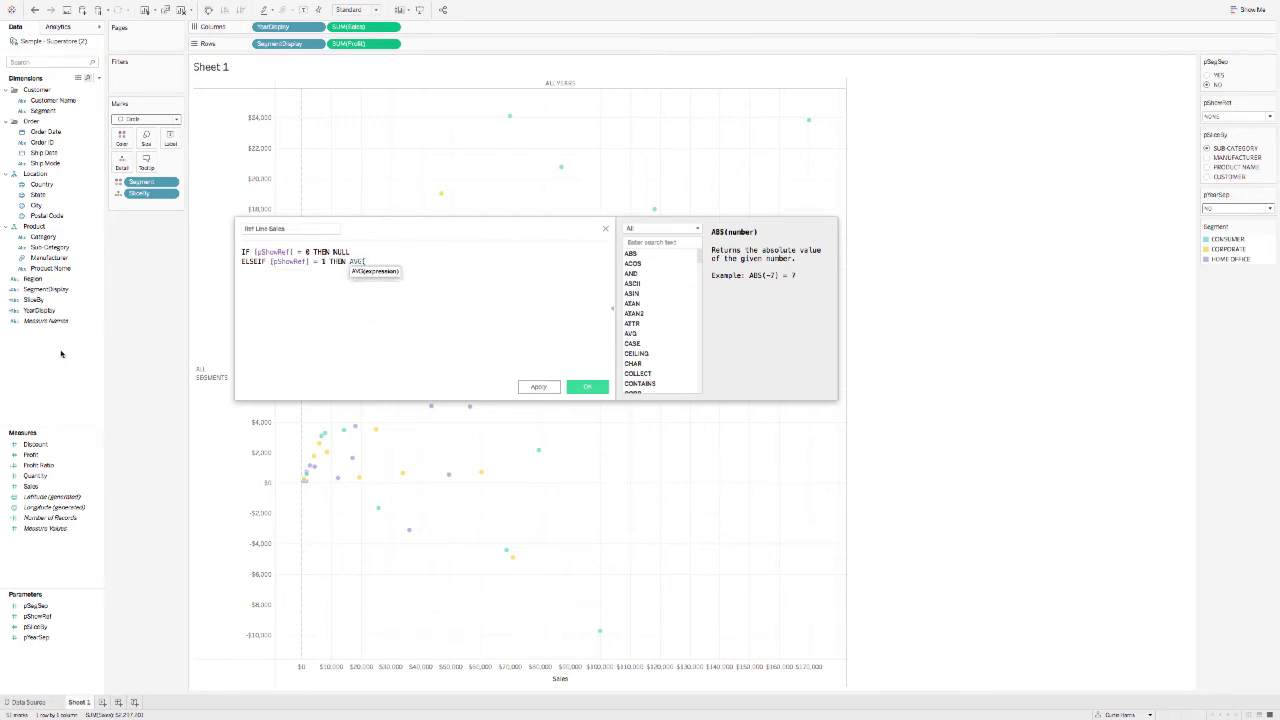
type("sa")
key("Return")
type(") ")
type("END")
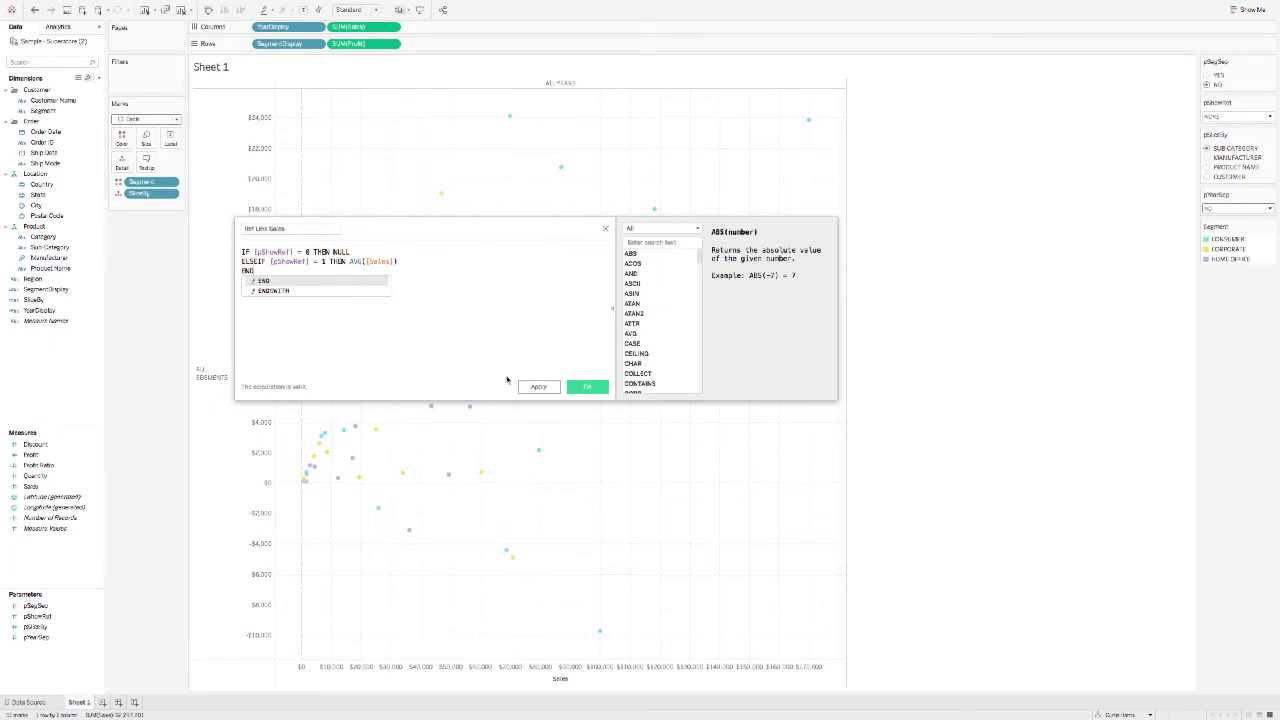
left_click(587, 389)
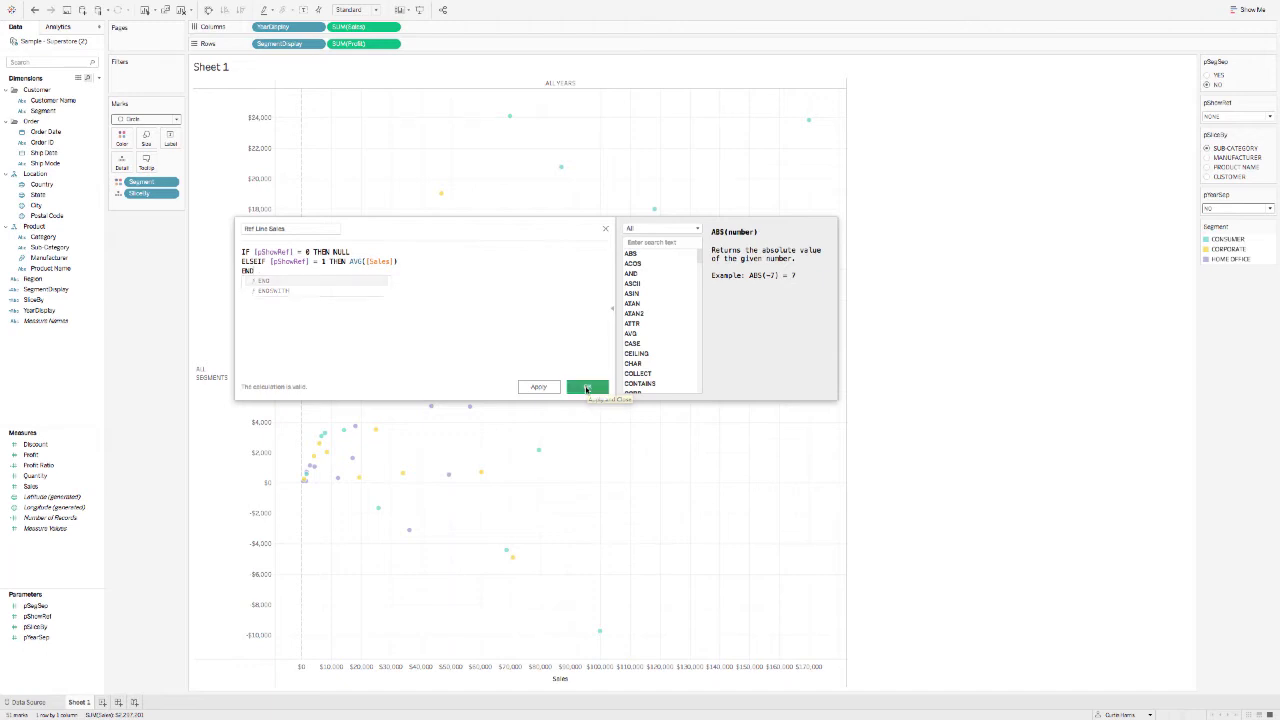
Add Ref Line Sales to the marks detail and use it as the value of a new per-pane Sales axis reference line
left_click_drag(55, 491, 145, 207)
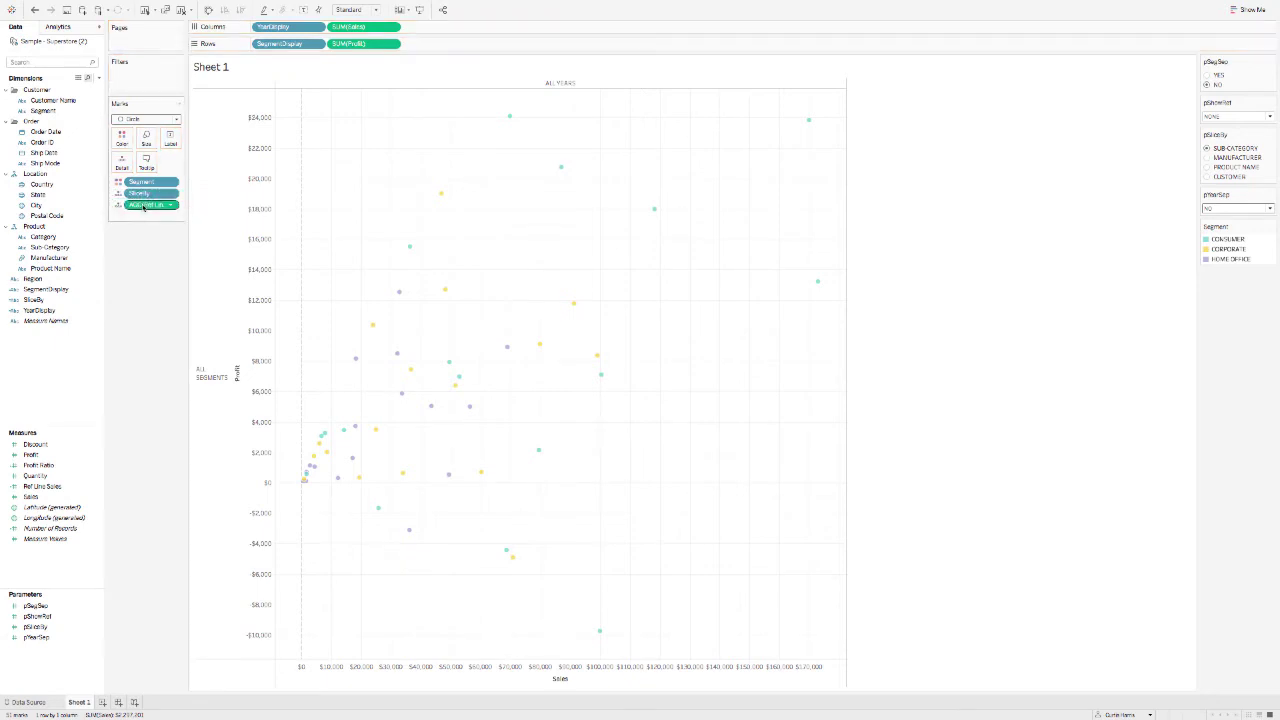
right_click(465, 677)
left_click(470, 666)
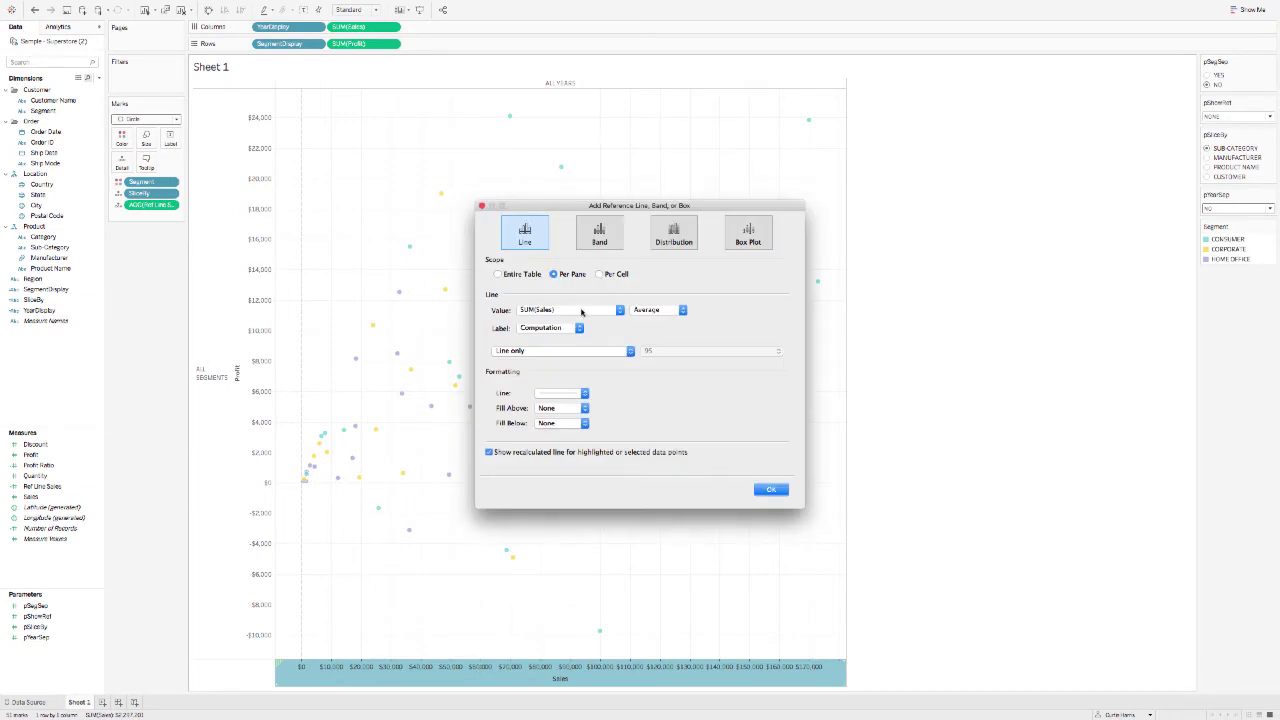
left_click(581, 312)
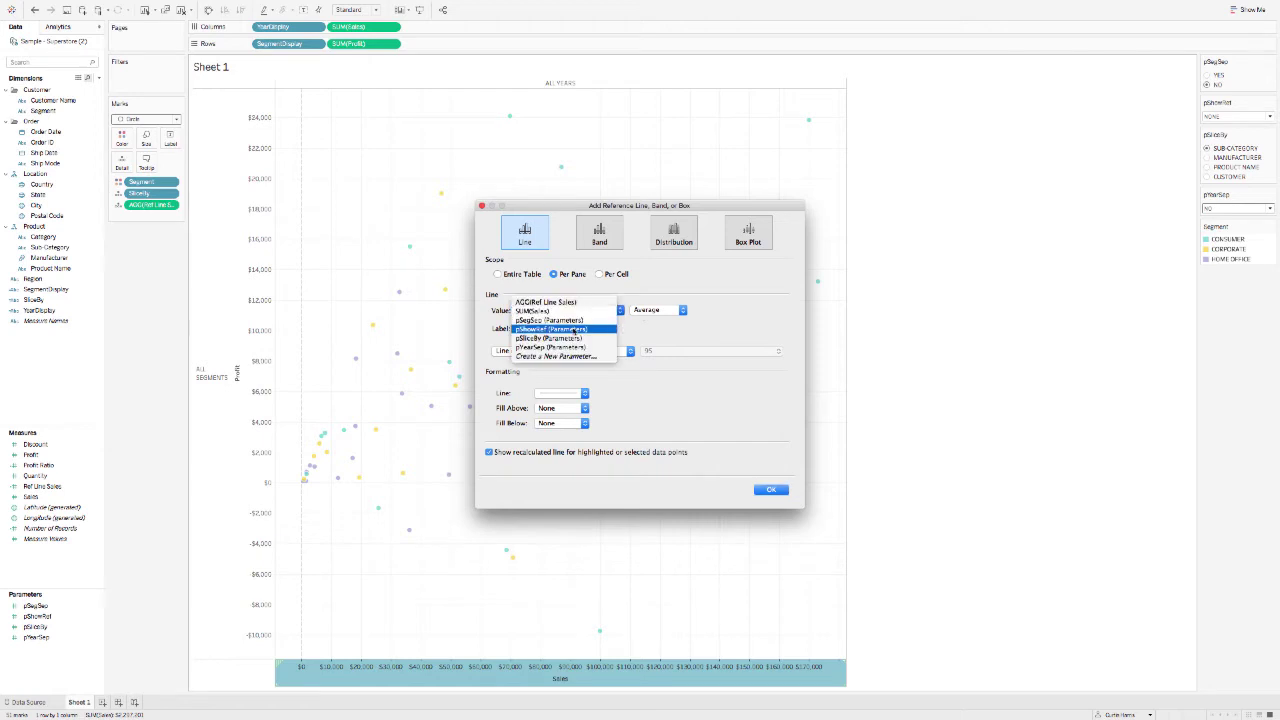
left_click(560, 302)
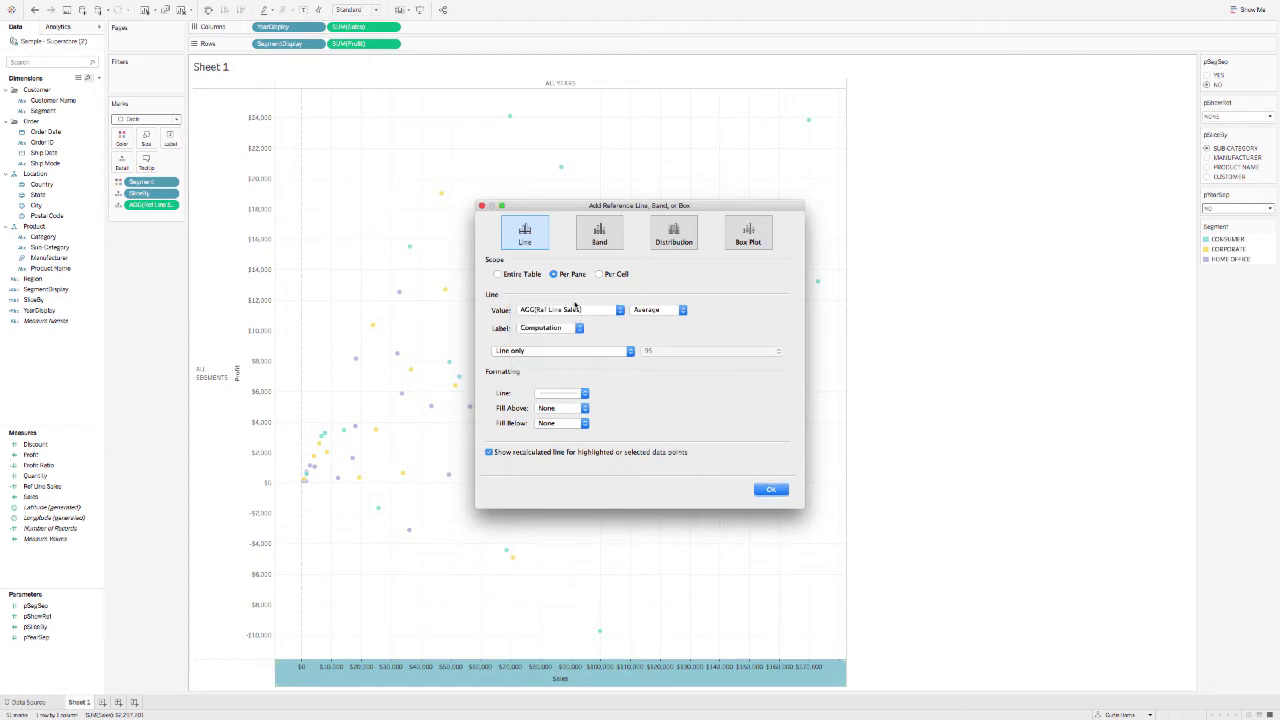
Set the new reference line's aggregation to Maximum, save it, and set the pShowRef parameter to AVERAGE
left_click(668, 313)
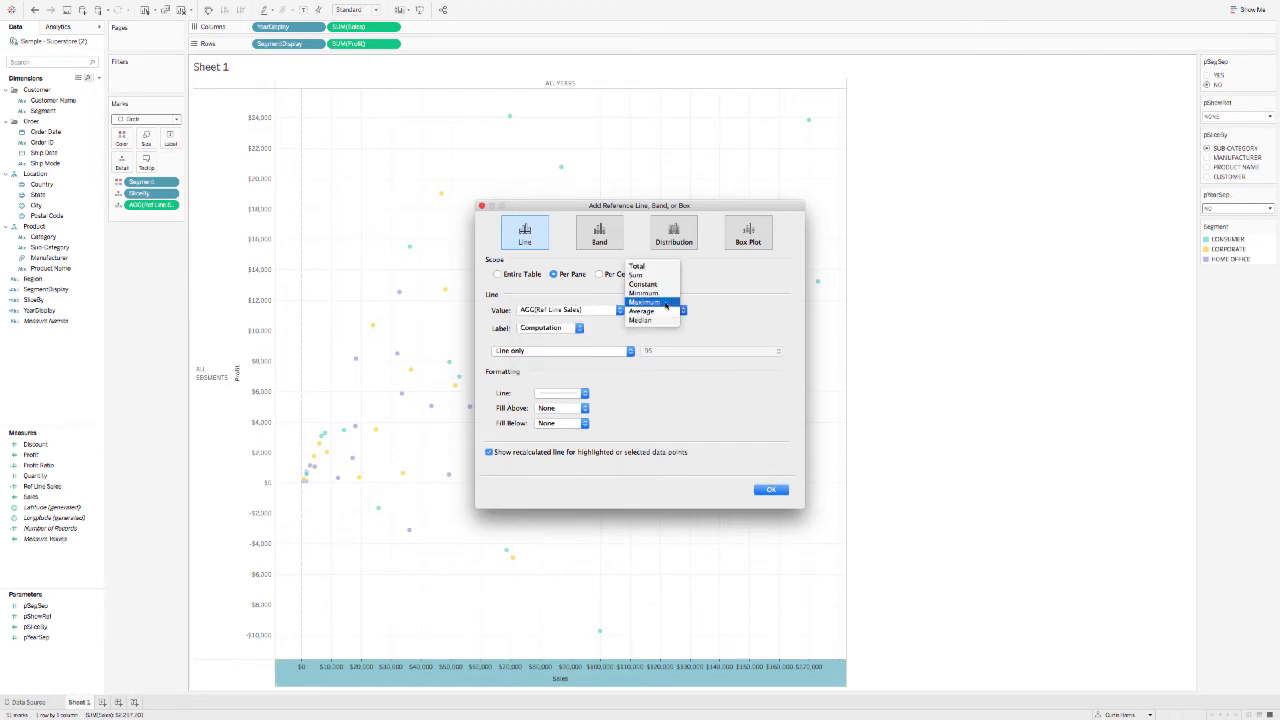
left_click(666, 303)
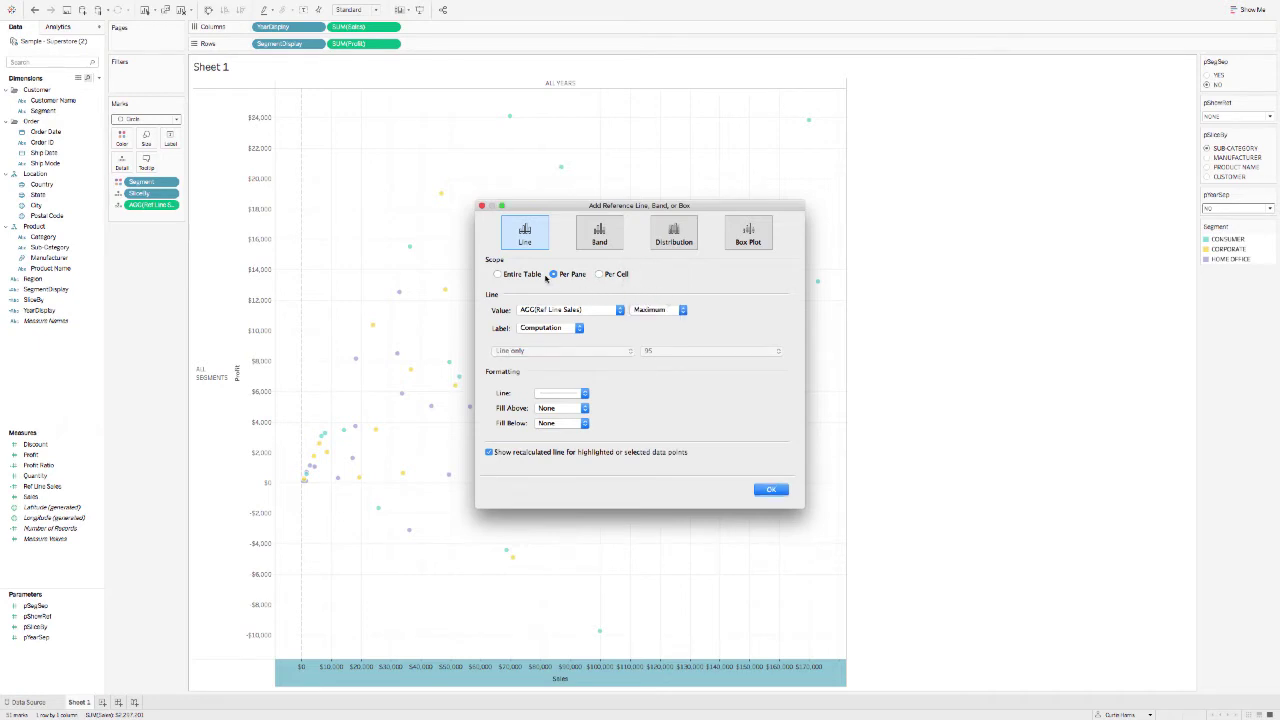
left_click_drag(617, 210, 857, 238)
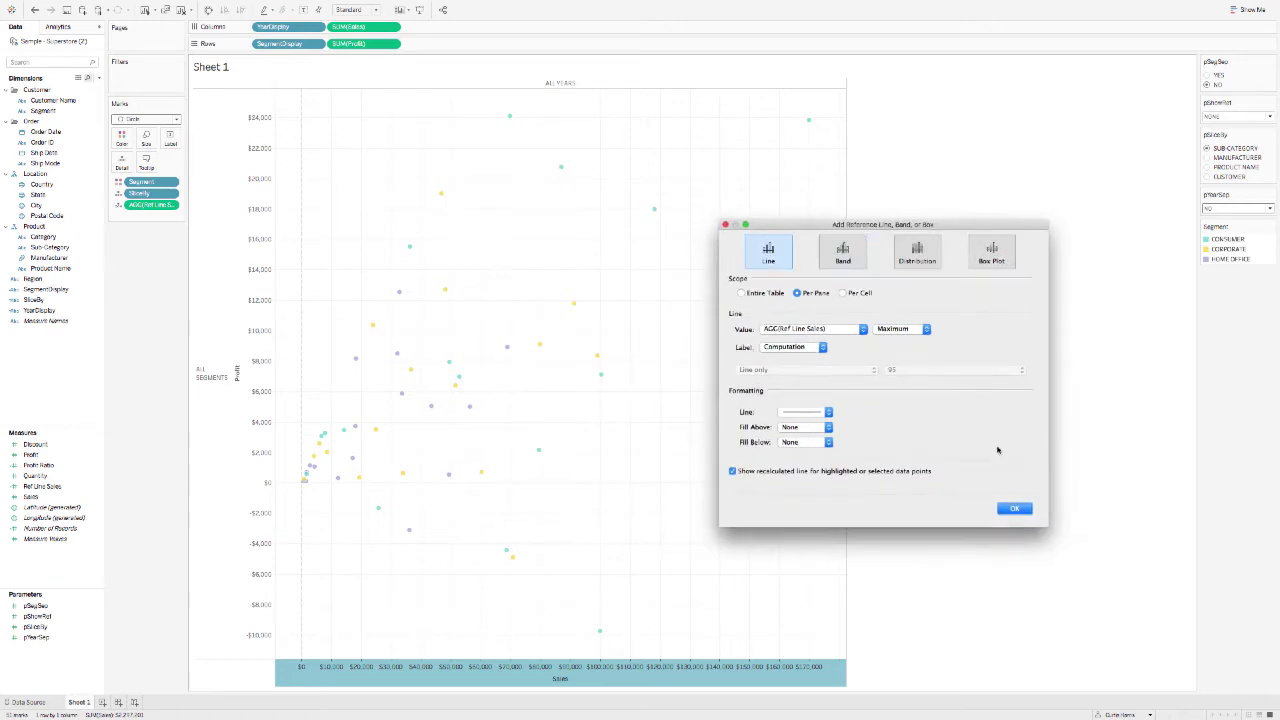
left_click(1008, 512)
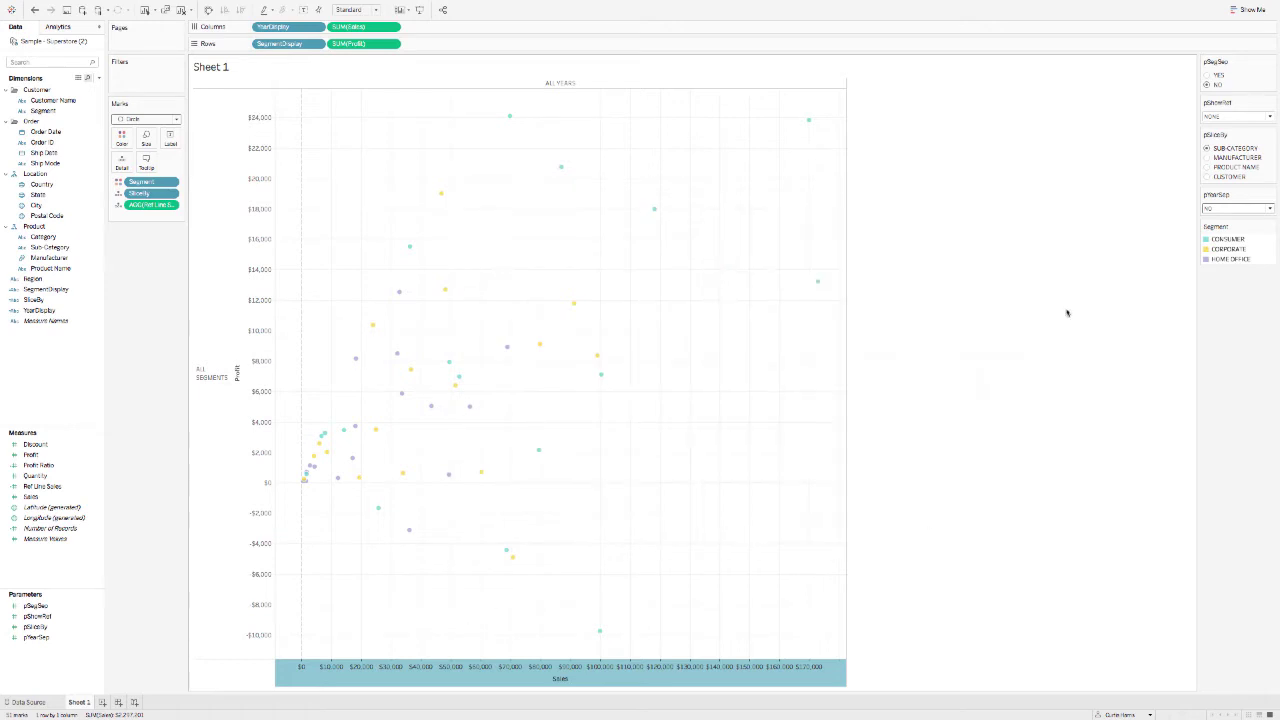
left_click(1219, 118)
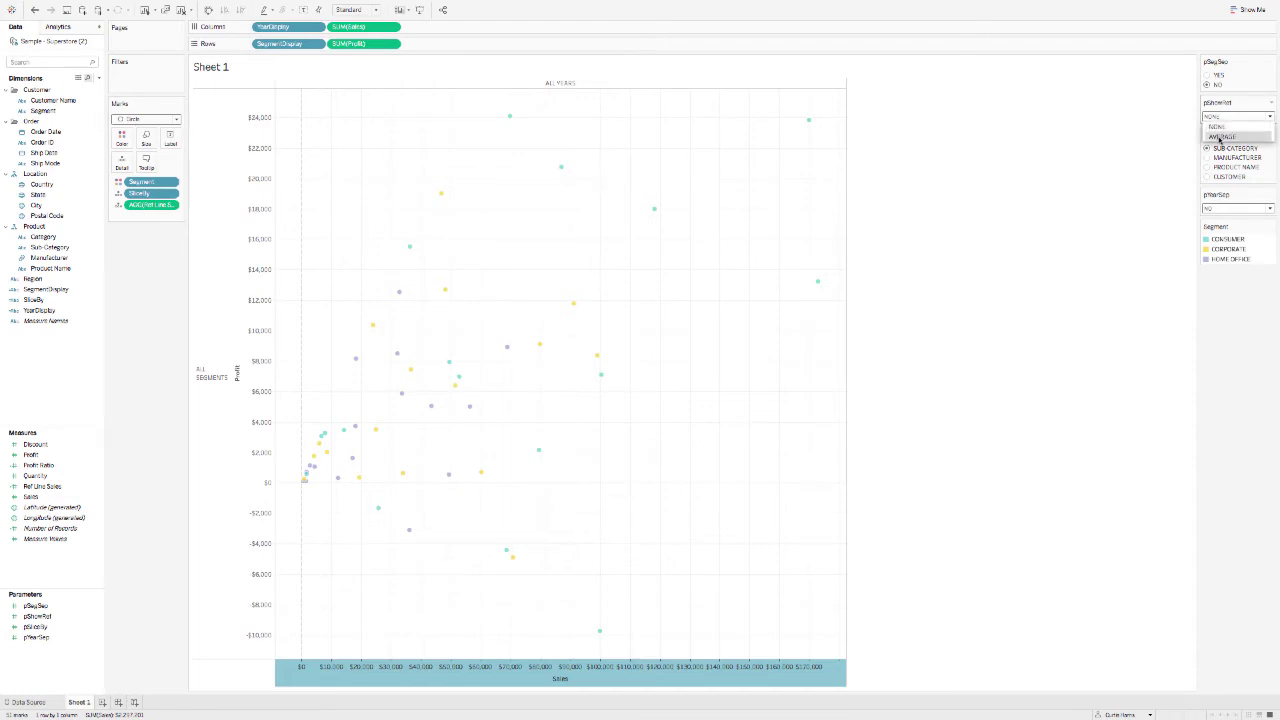
left_click(1219, 137)
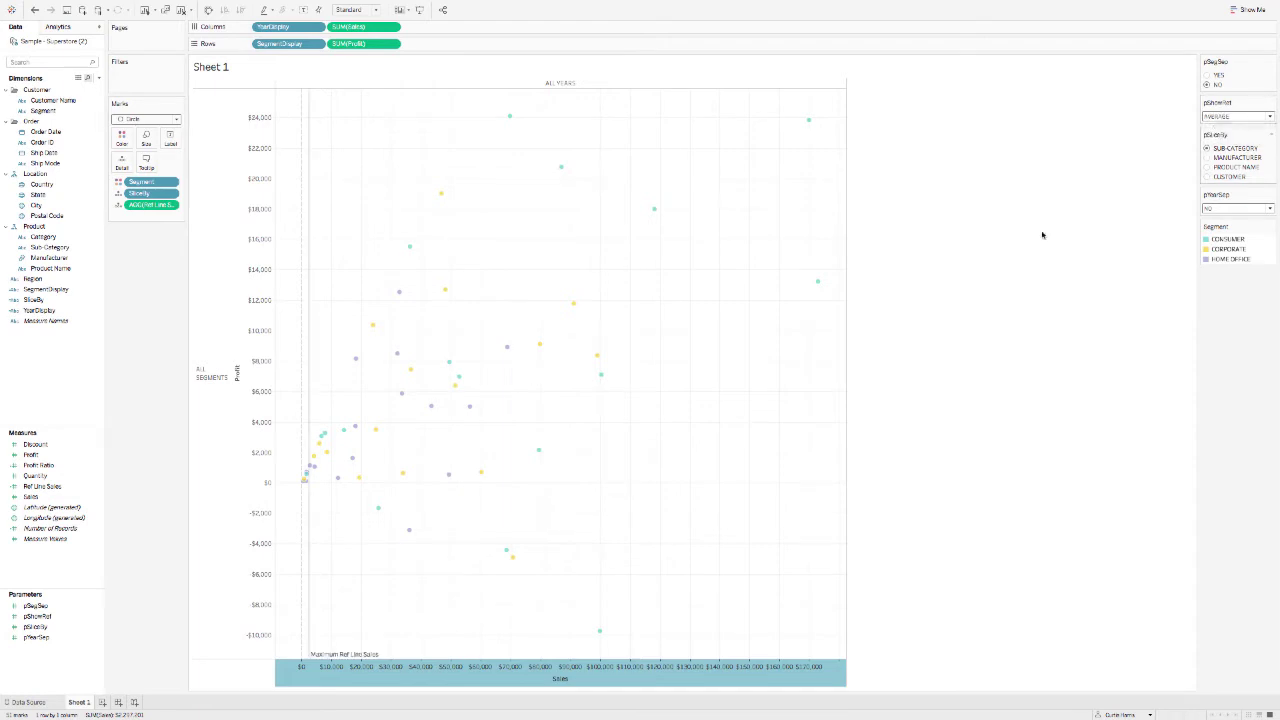
Set SEPARATE SEGMENTS and SEPARATE YEARS to NO on the reference dashboard and check the value of its average Sales reference line
mouse_move(309, 640)
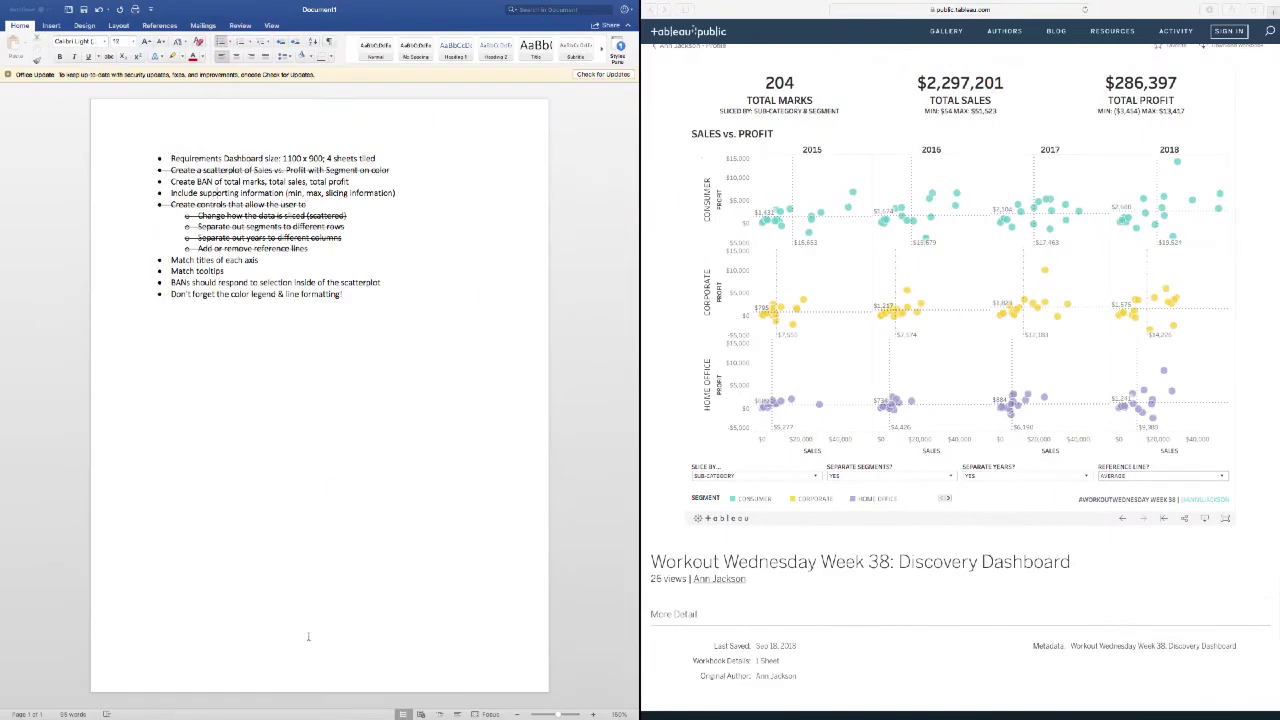
left_click(858, 476)
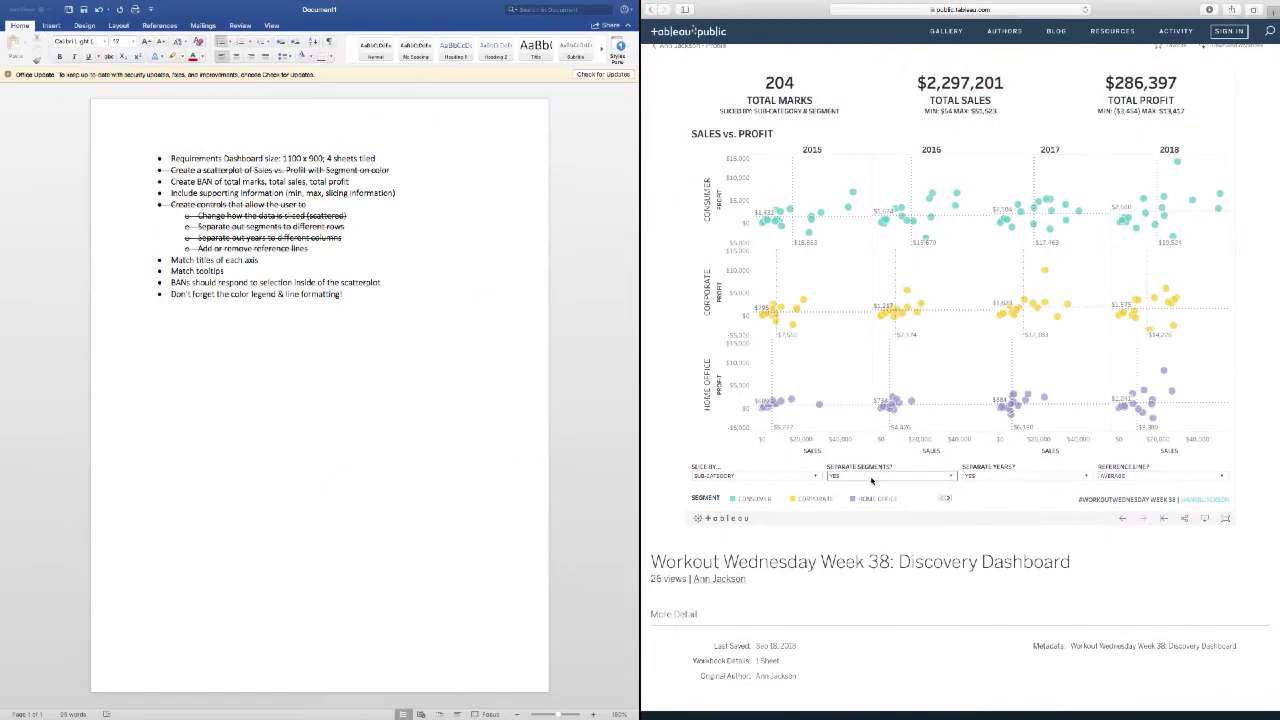
left_click(853, 494)
left_click(980, 476)
left_click(984, 496)
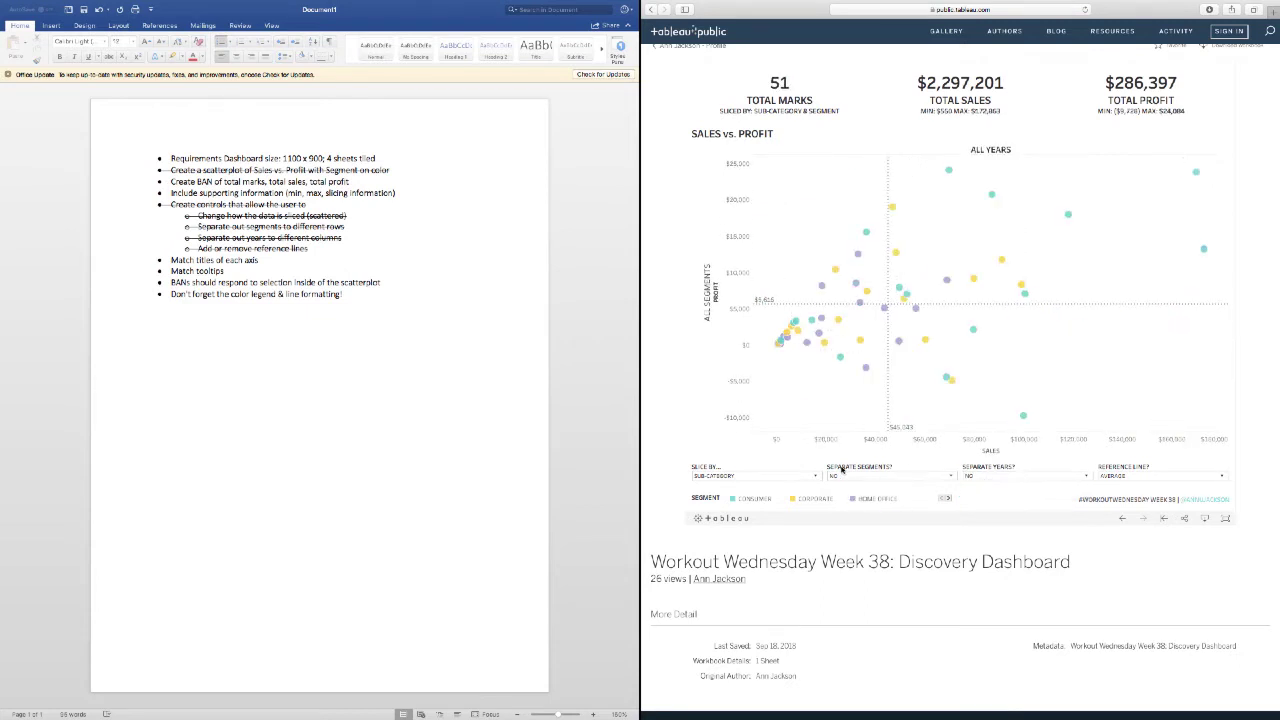
mouse_move(887, 421)
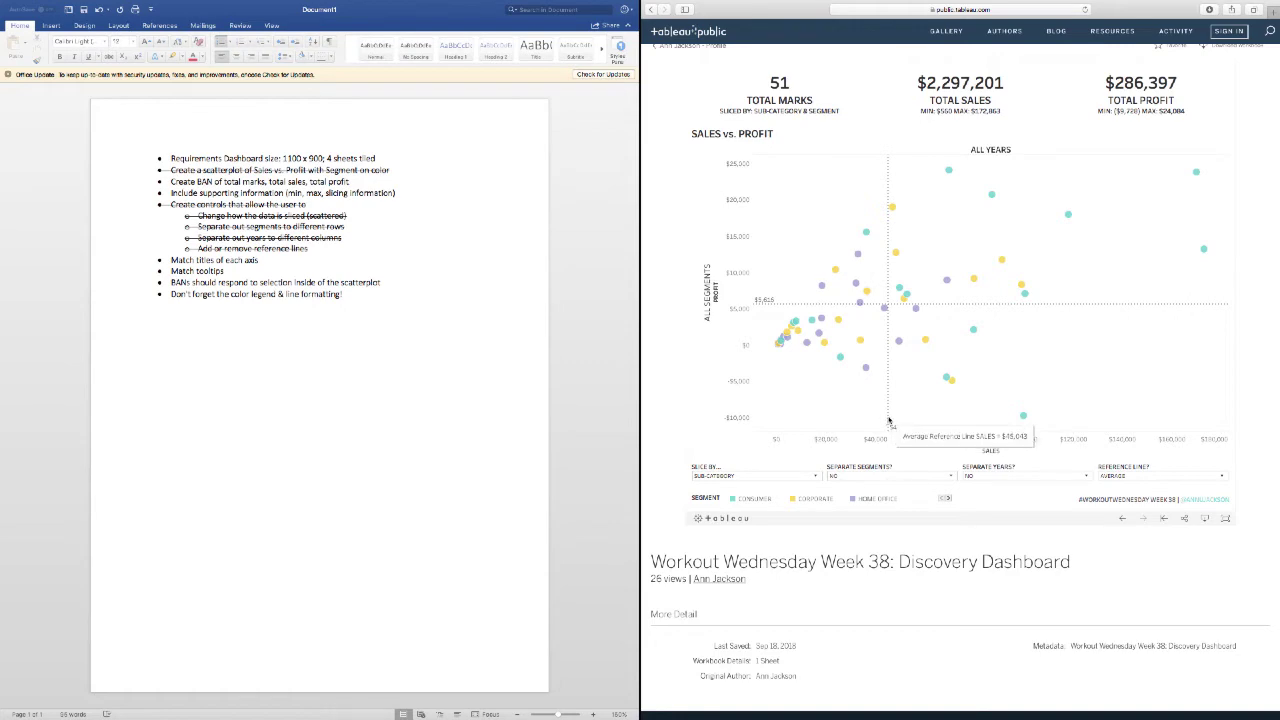
key("super+Tab")
key("super+Tab")
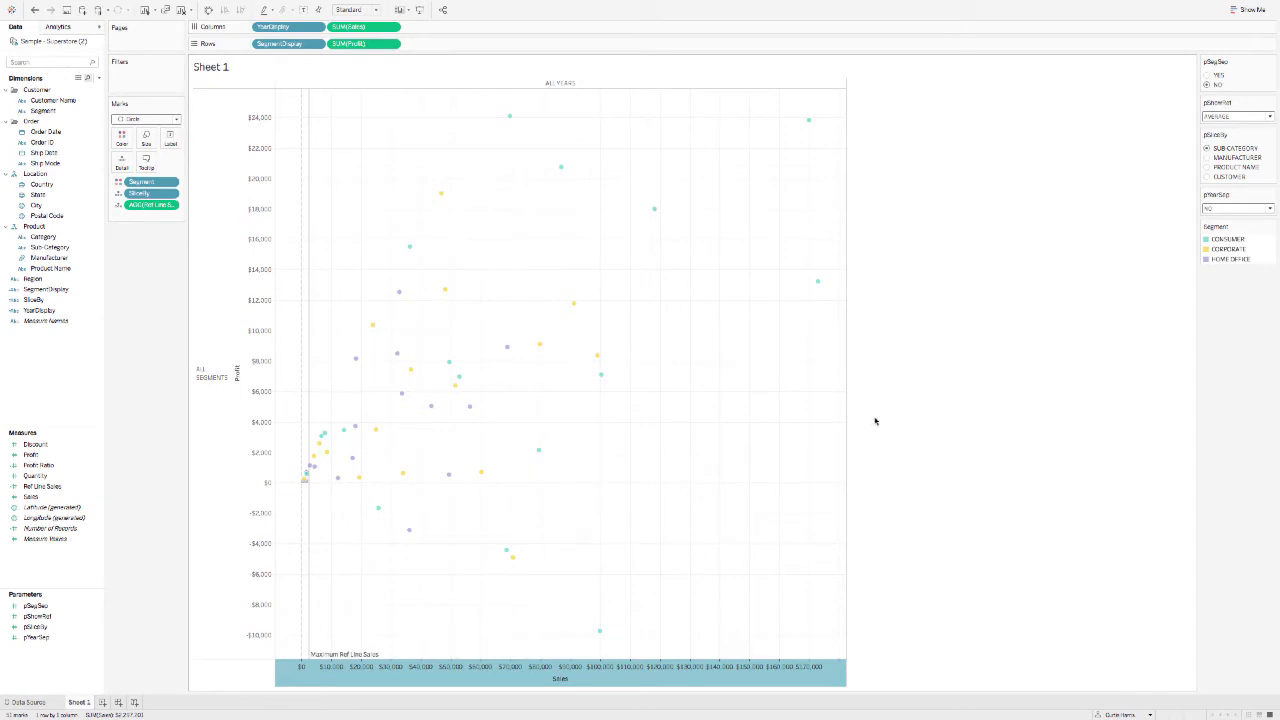
Edit the Ref Line Sales reference line to use the Average aggregation
right_click(310, 577)
left_click(444, 493)
left_click(646, 311)
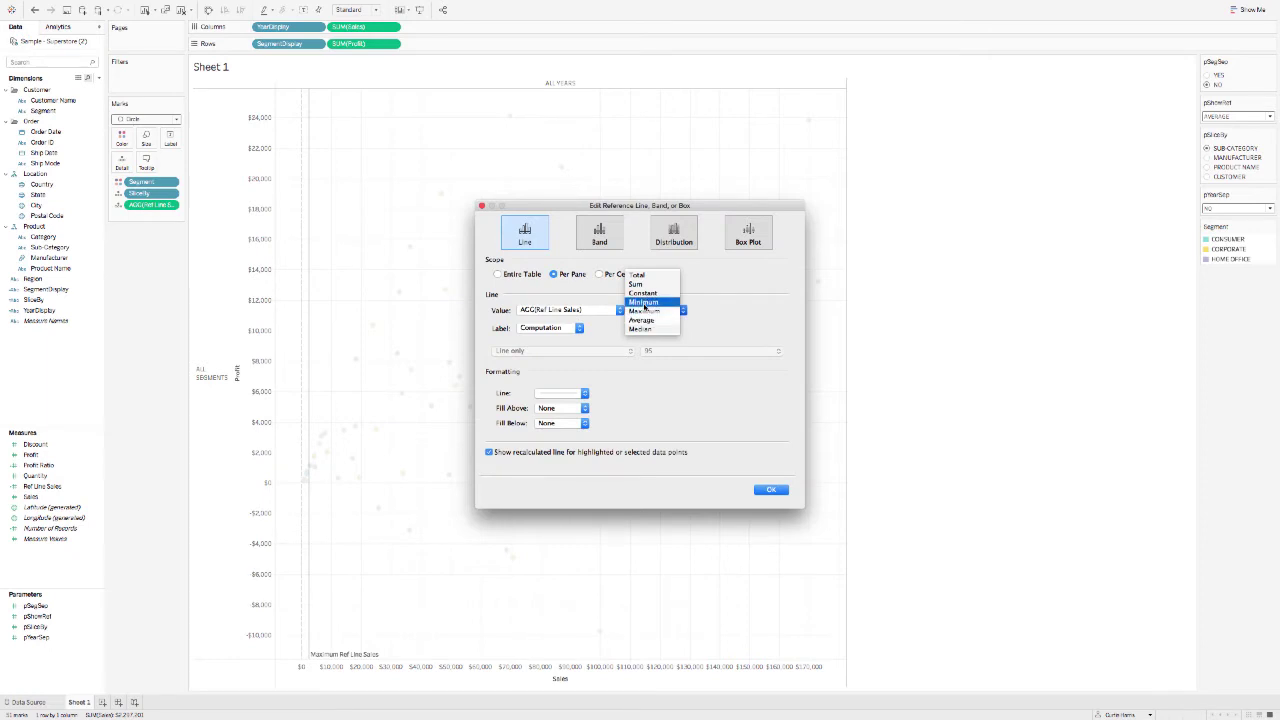
left_click(641, 320)
left_click(771, 489)
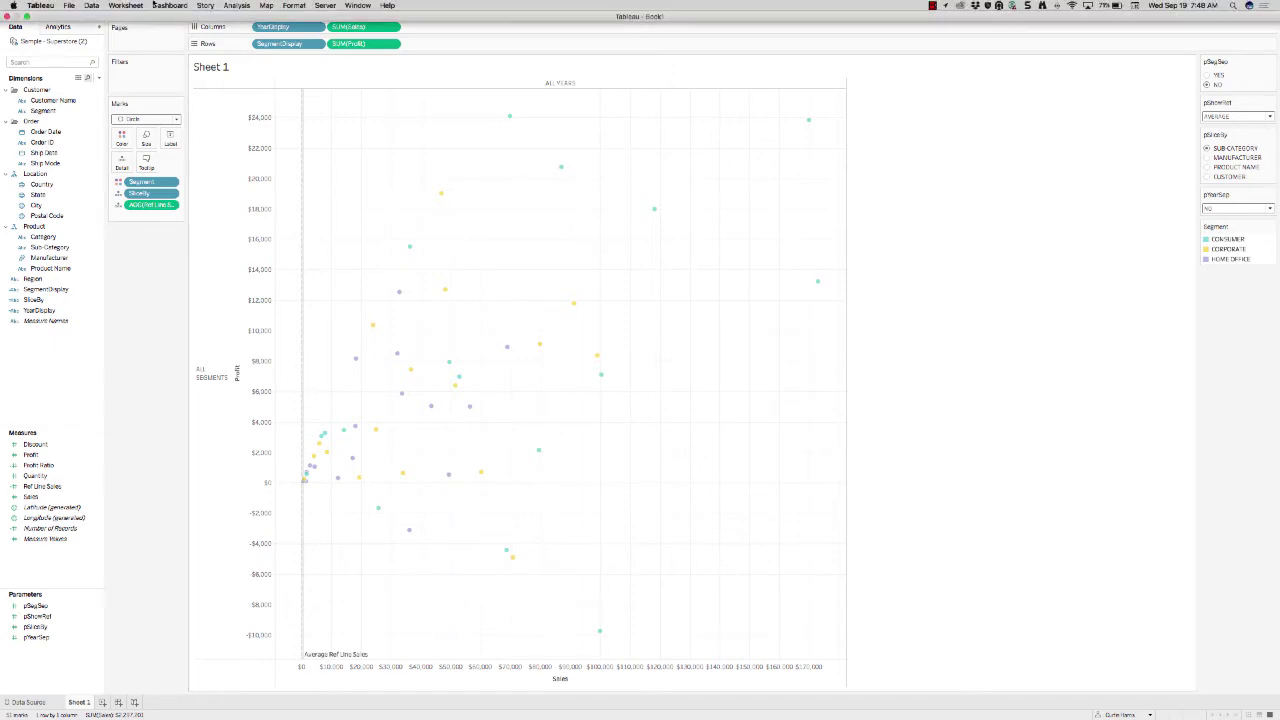
Show the worksheet's summary card to check the statistics for Sales and Ref Line Sales
left_click(140, 5)
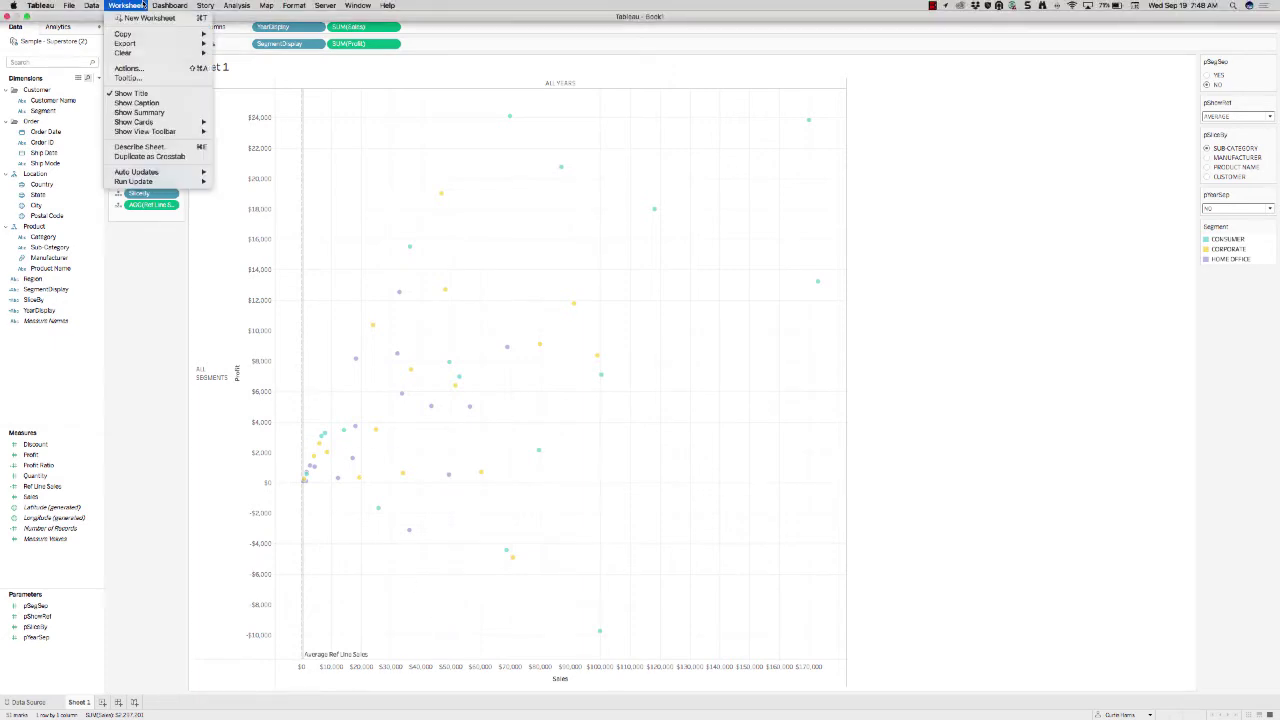
left_click(139, 112)
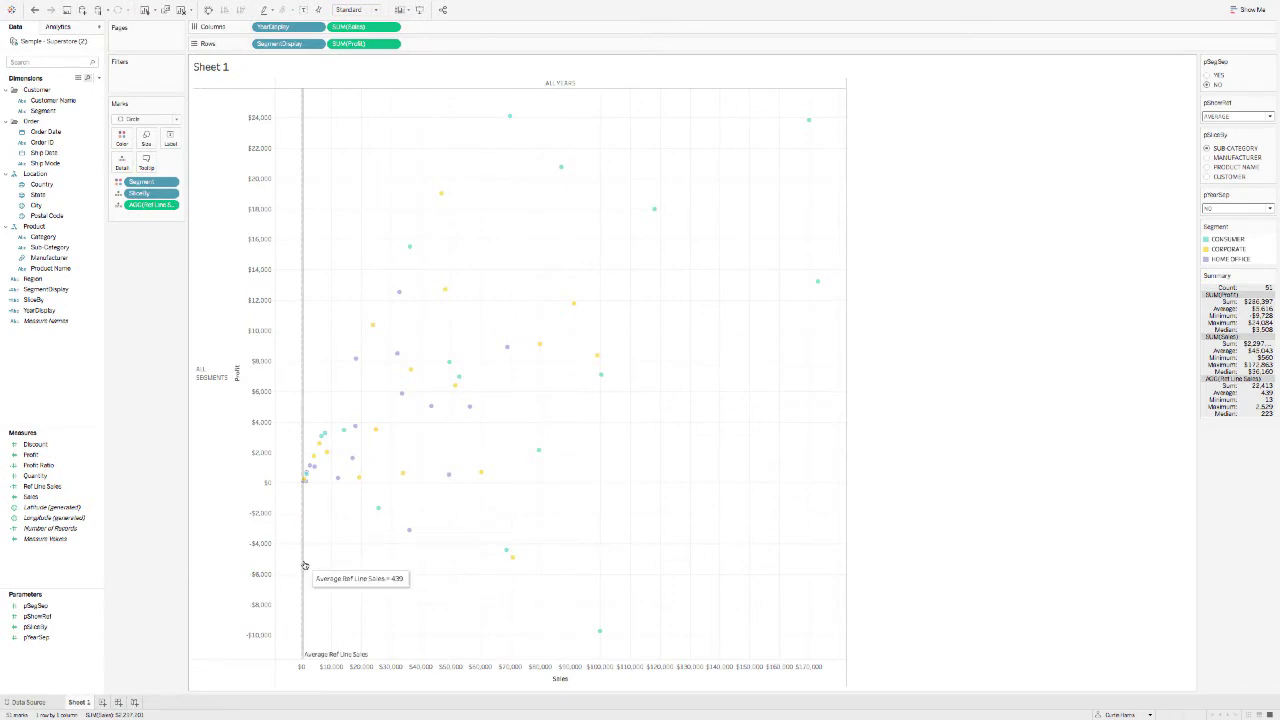
Edit the Ref Line Sales calculated field to return SUM([Sales]) when pShowRef = 1, and save it
right_click(28, 487)
left_click(44, 540)
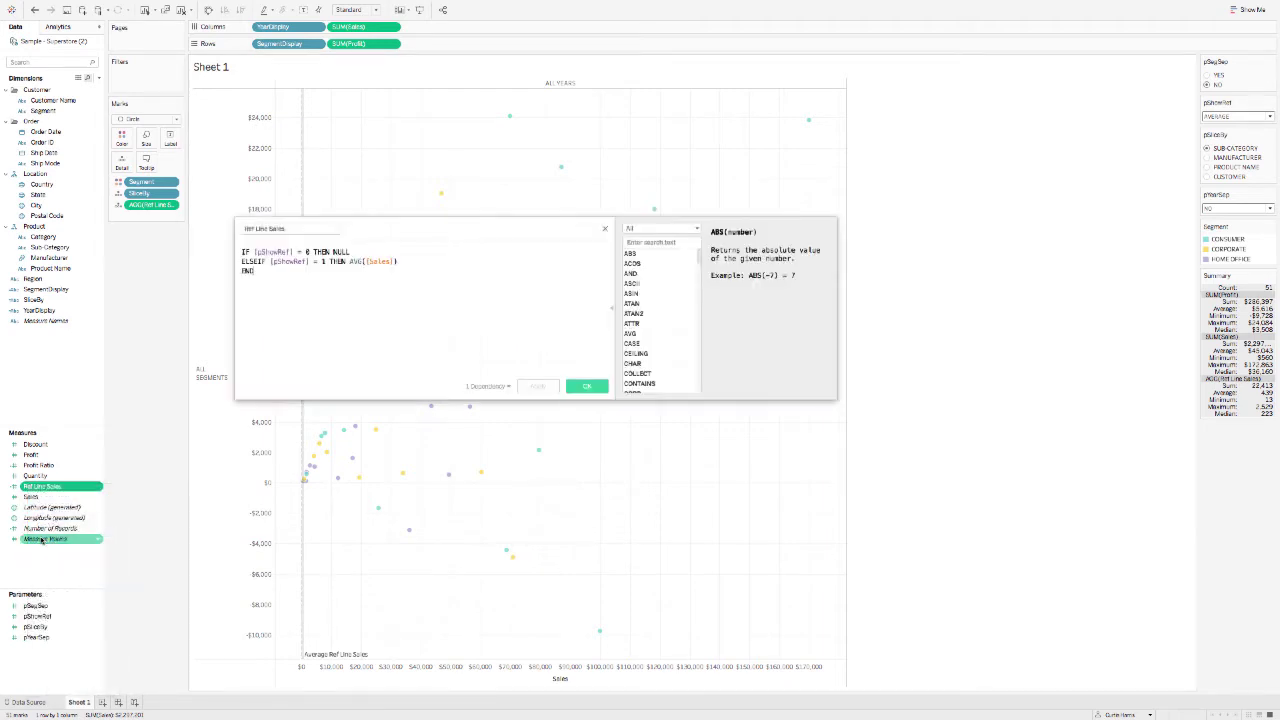
left_click_drag(404, 231, 426, 270)
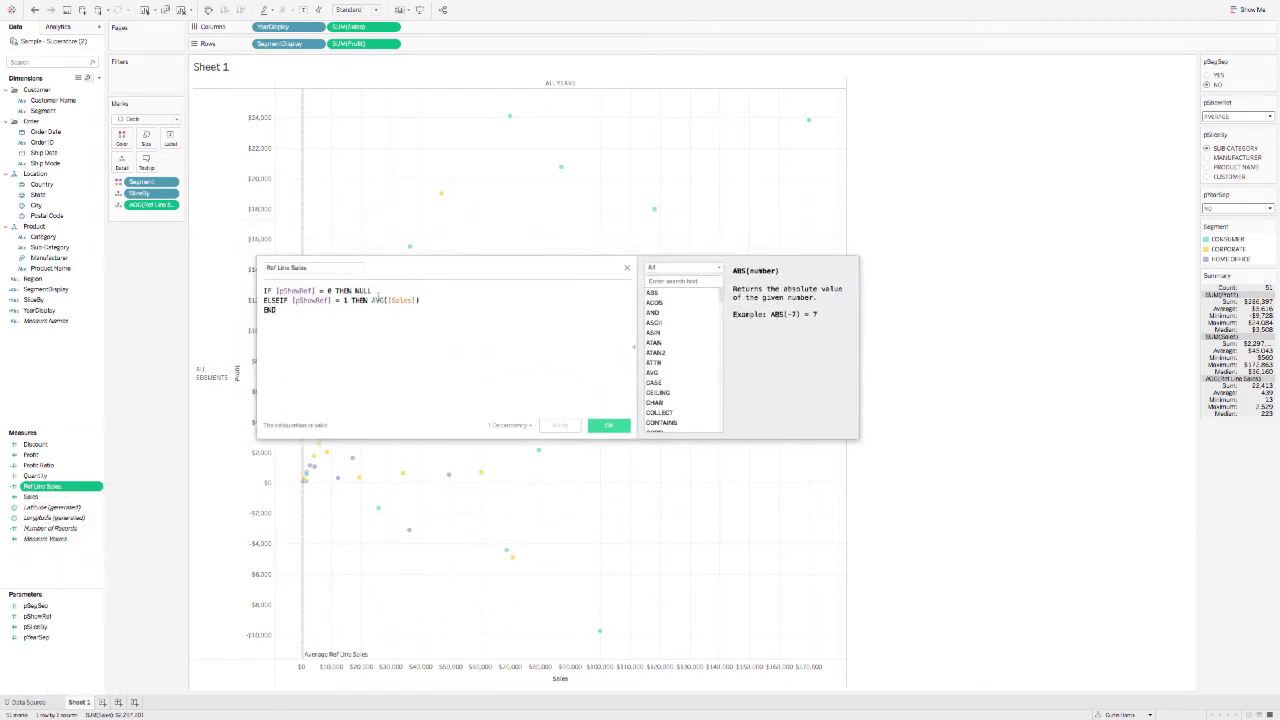
double_click(378, 300)
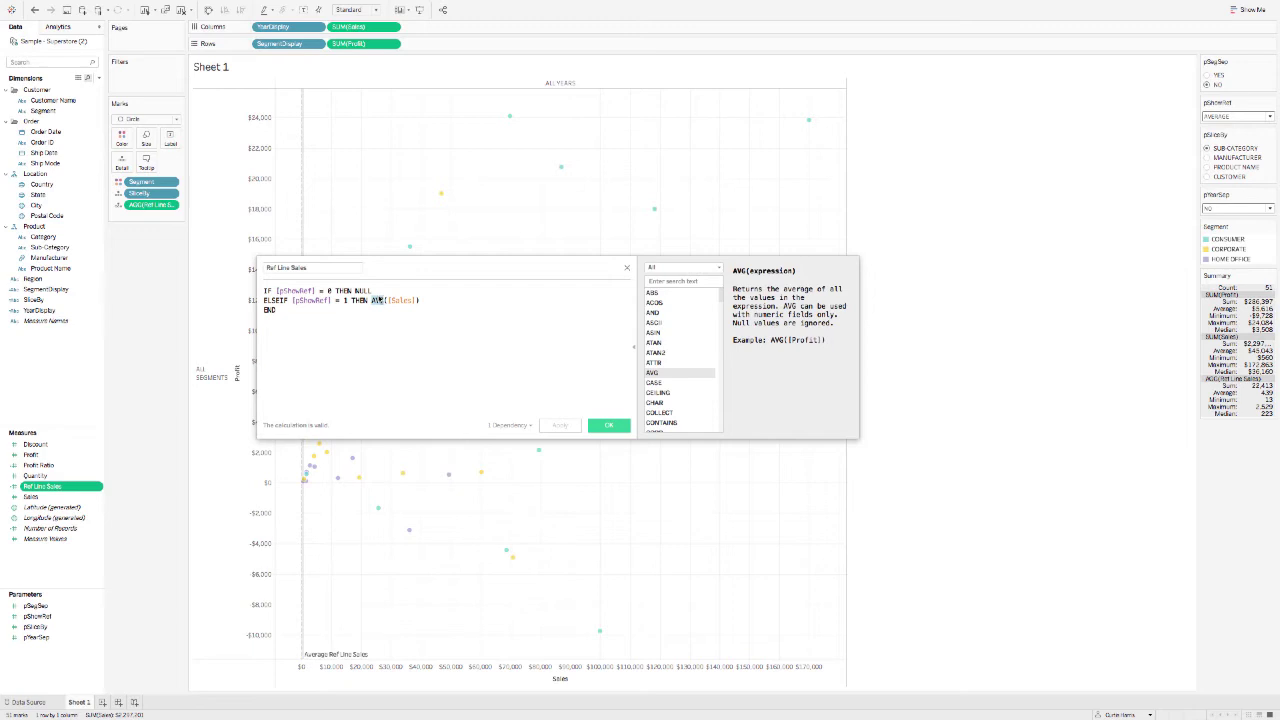
type("SUM")
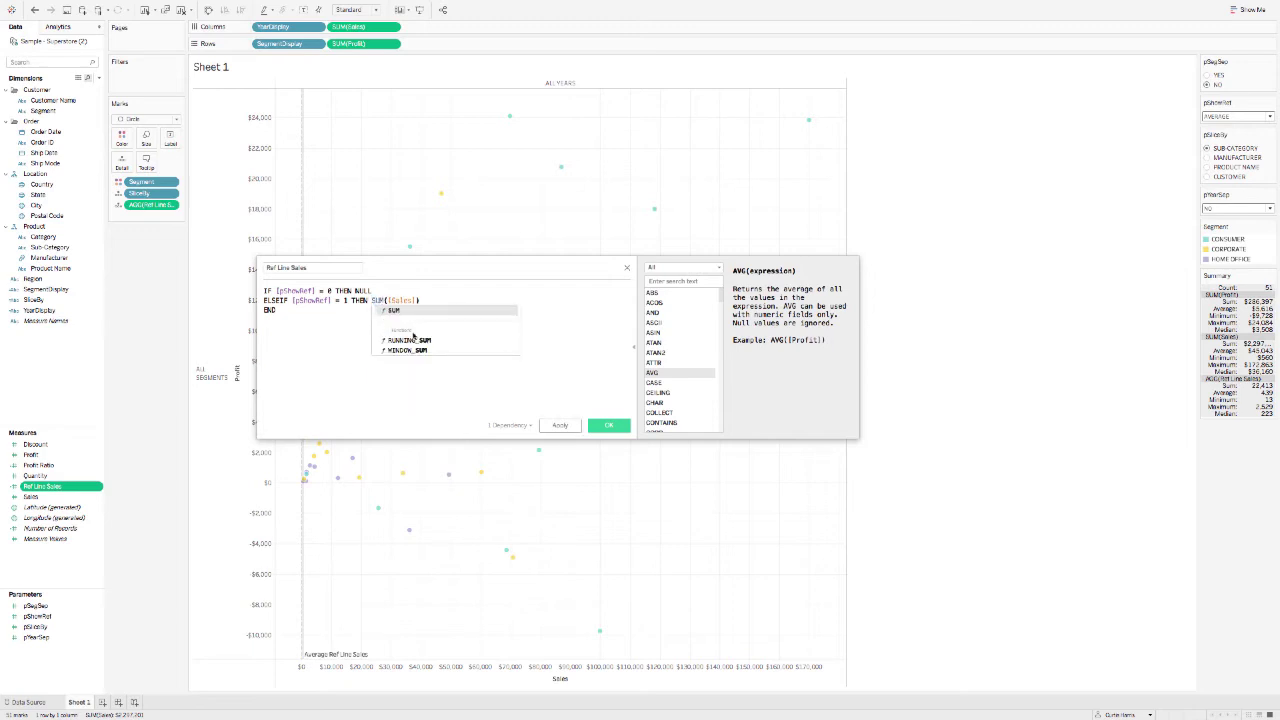
left_click(541, 426)
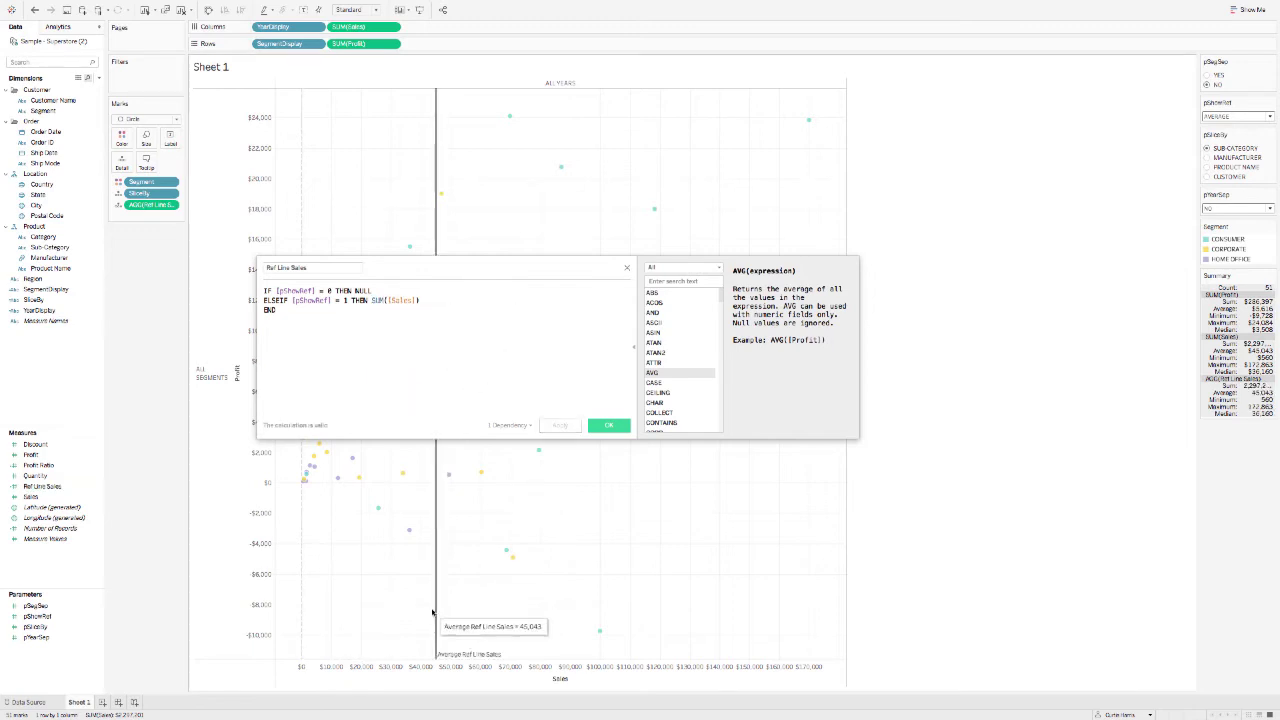
left_click(377, 304)
left_click(423, 299)
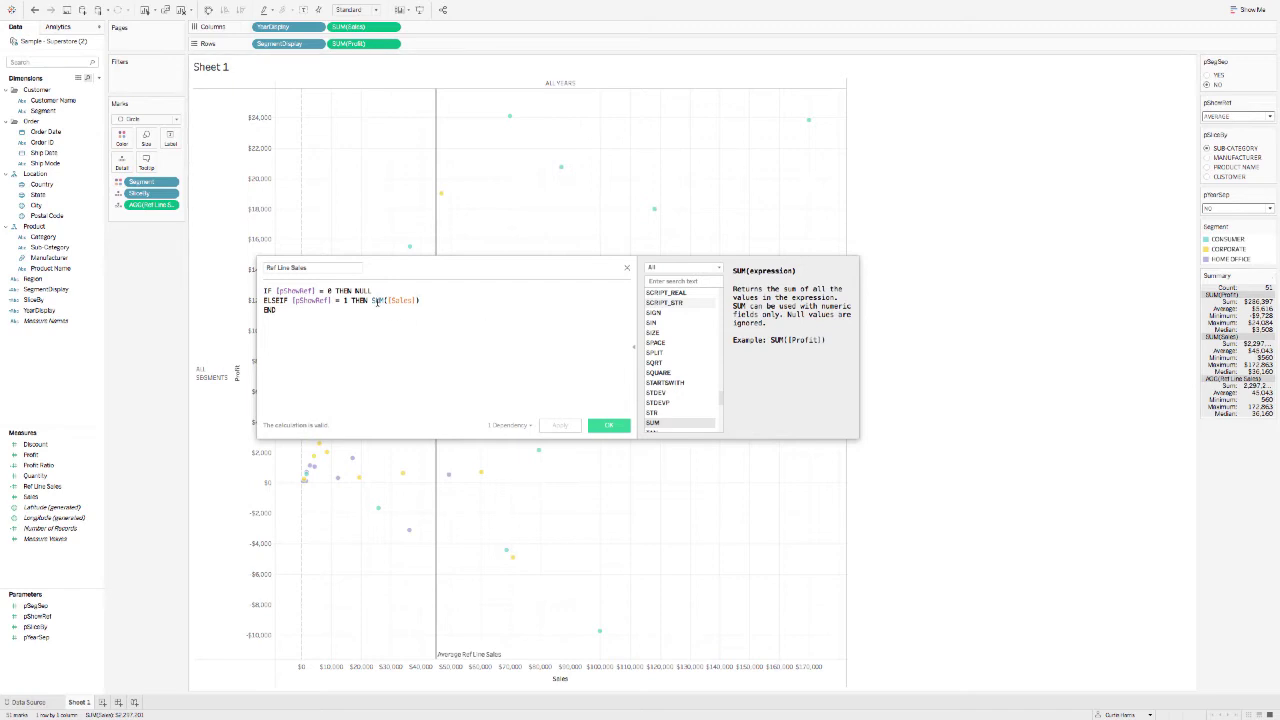
left_click(608, 426)
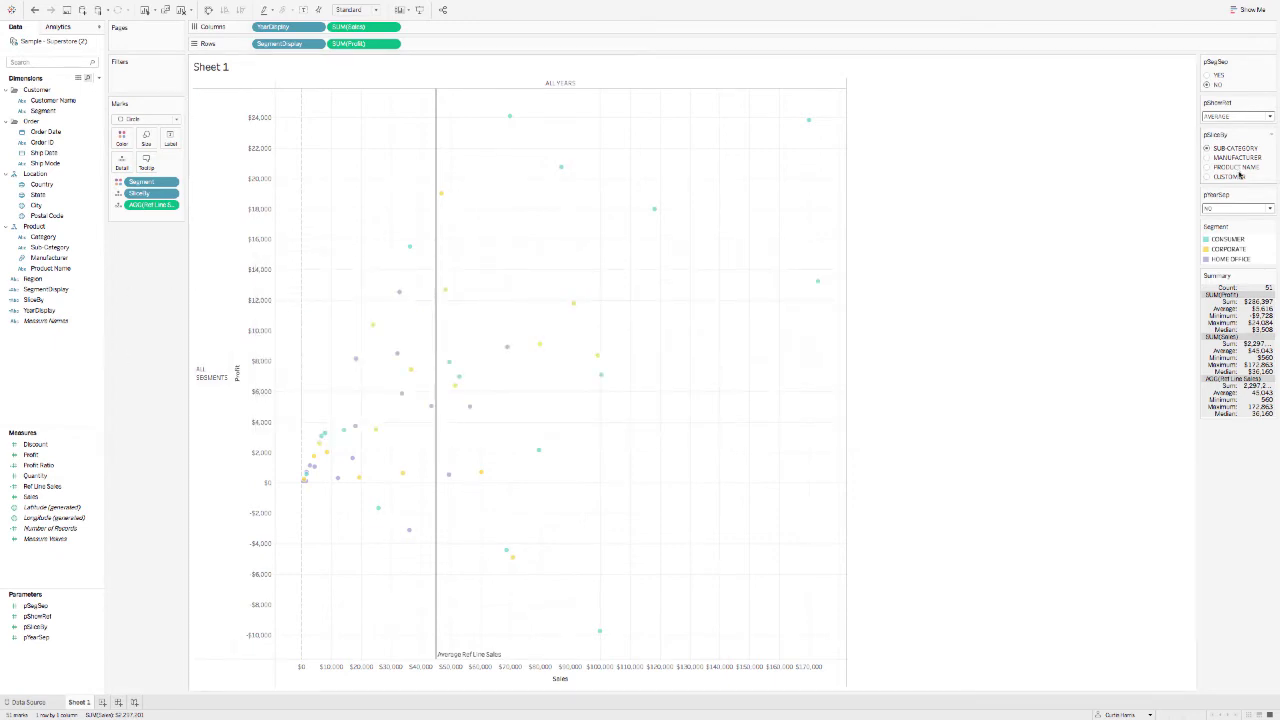
Set pSegSep to YES, then switch to the reference dashboard in the browser and set SEPARATE SEGMENTS to YES
left_click(1207, 76)
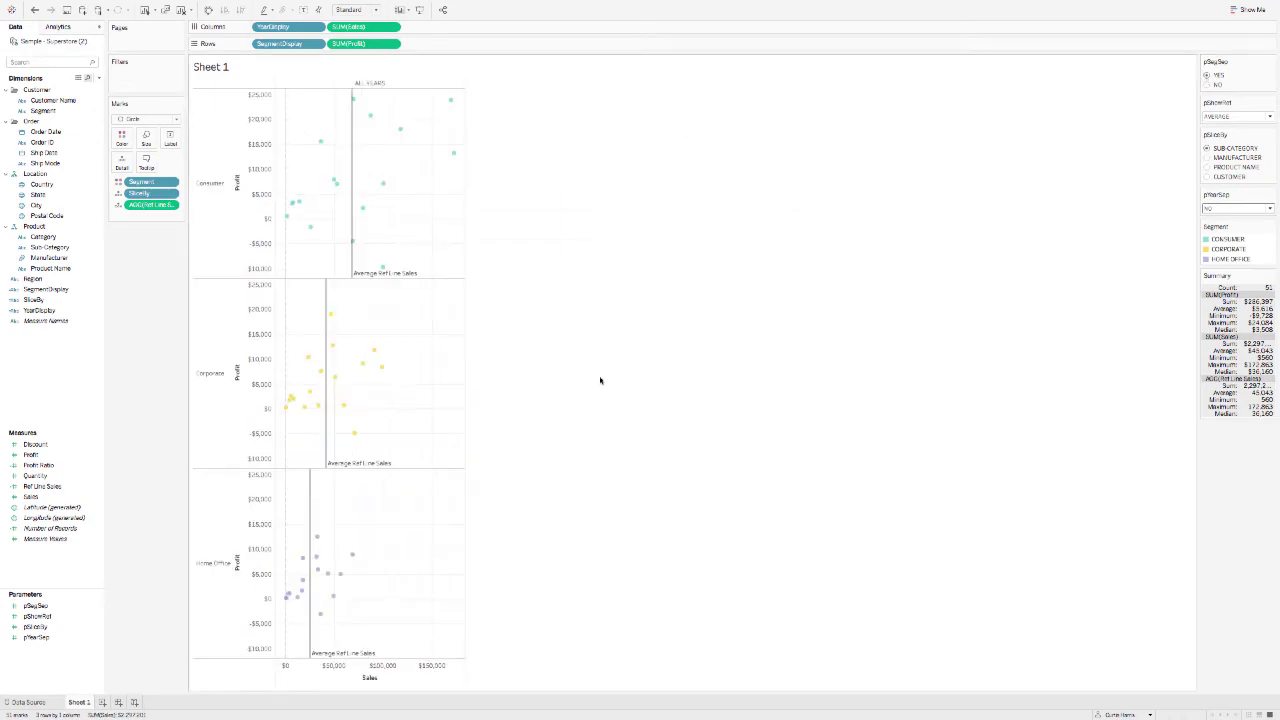
key("ctrl+super+Left")
key("ctrl+super+Right")
key("ctrl+super+Left")
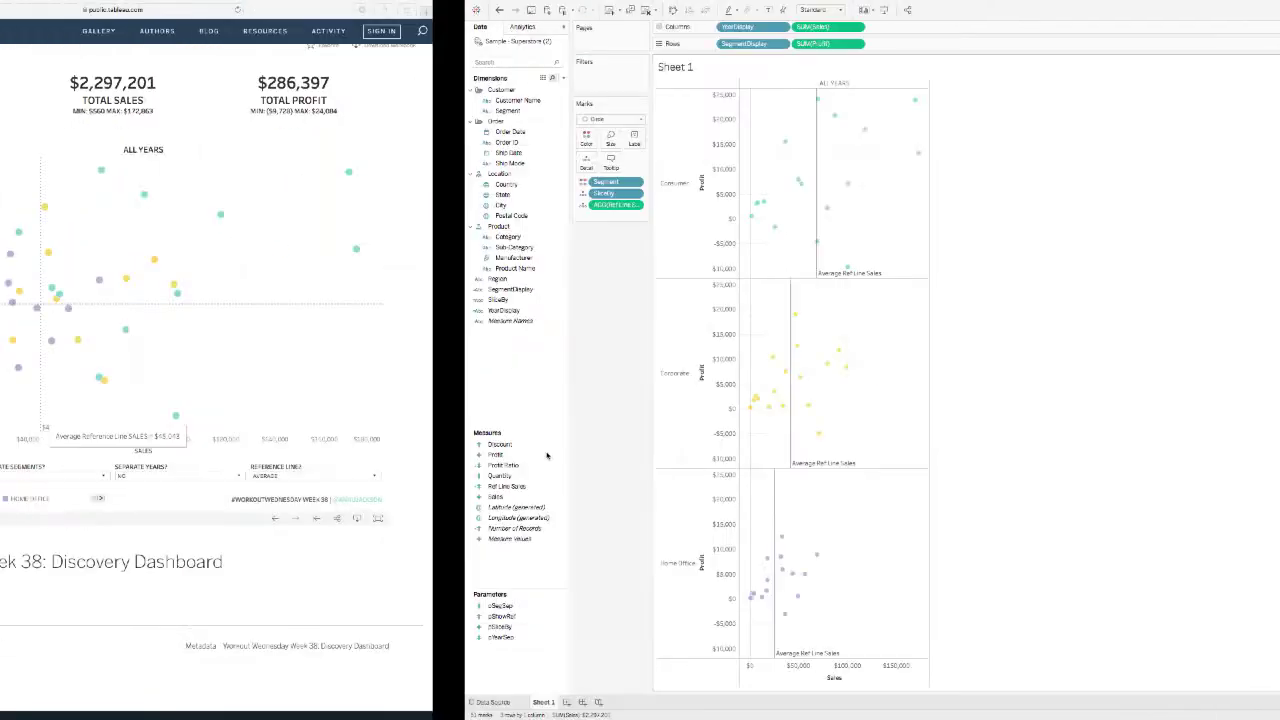
left_click(852, 478)
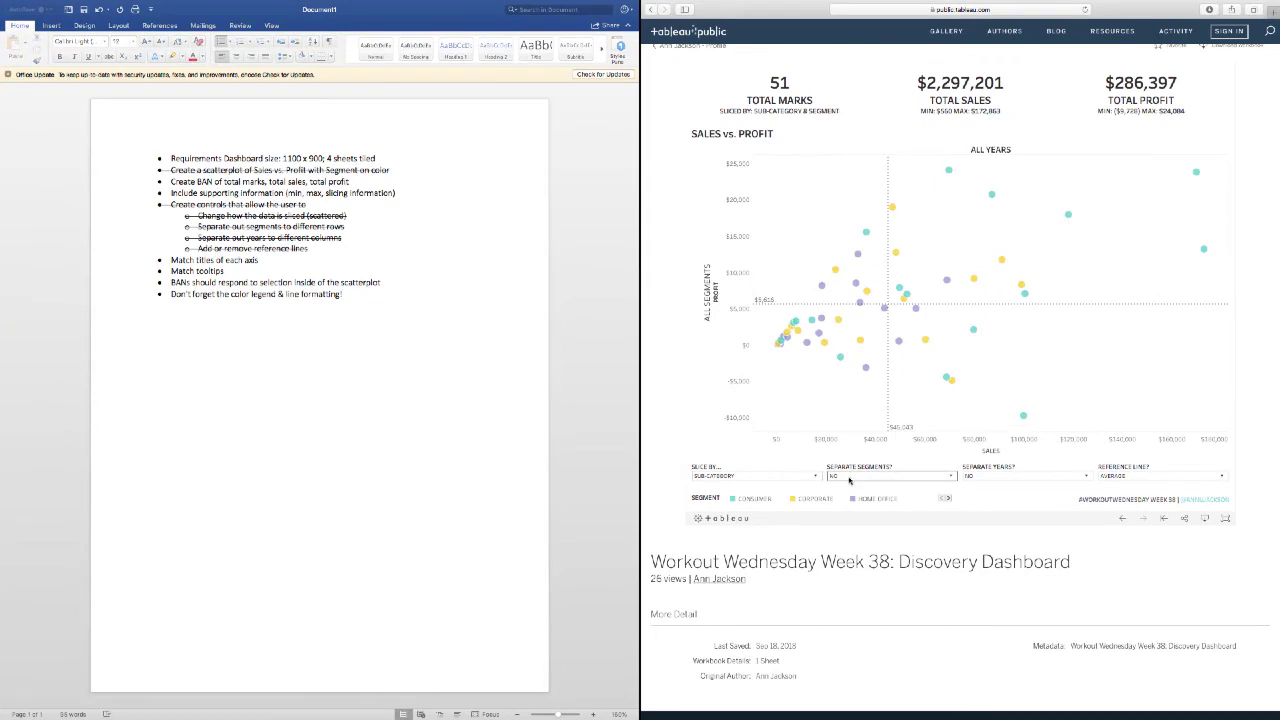
left_click(848, 492)
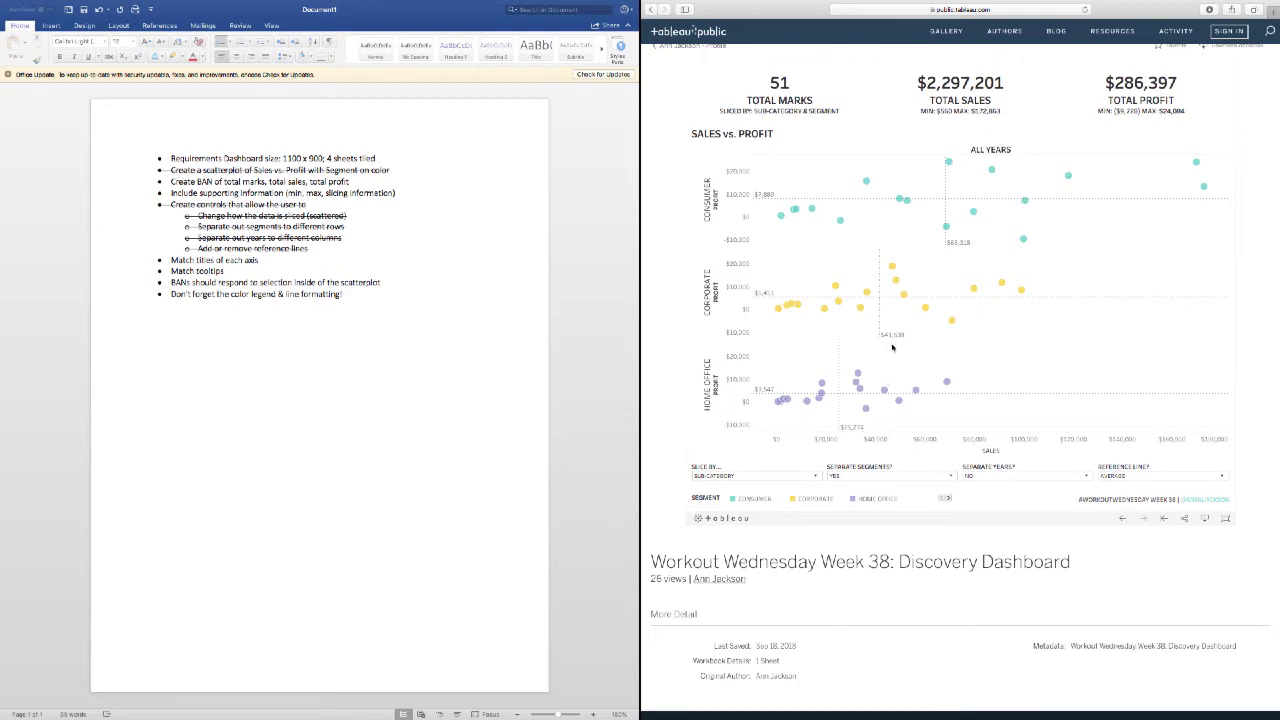
Return to Tableau and check the average Ref Line Sales value in each segment's pane against the reference dashboard
left_click(602, 457)
key("super+Tab")
key("super+Tab")
key("super+Tab")
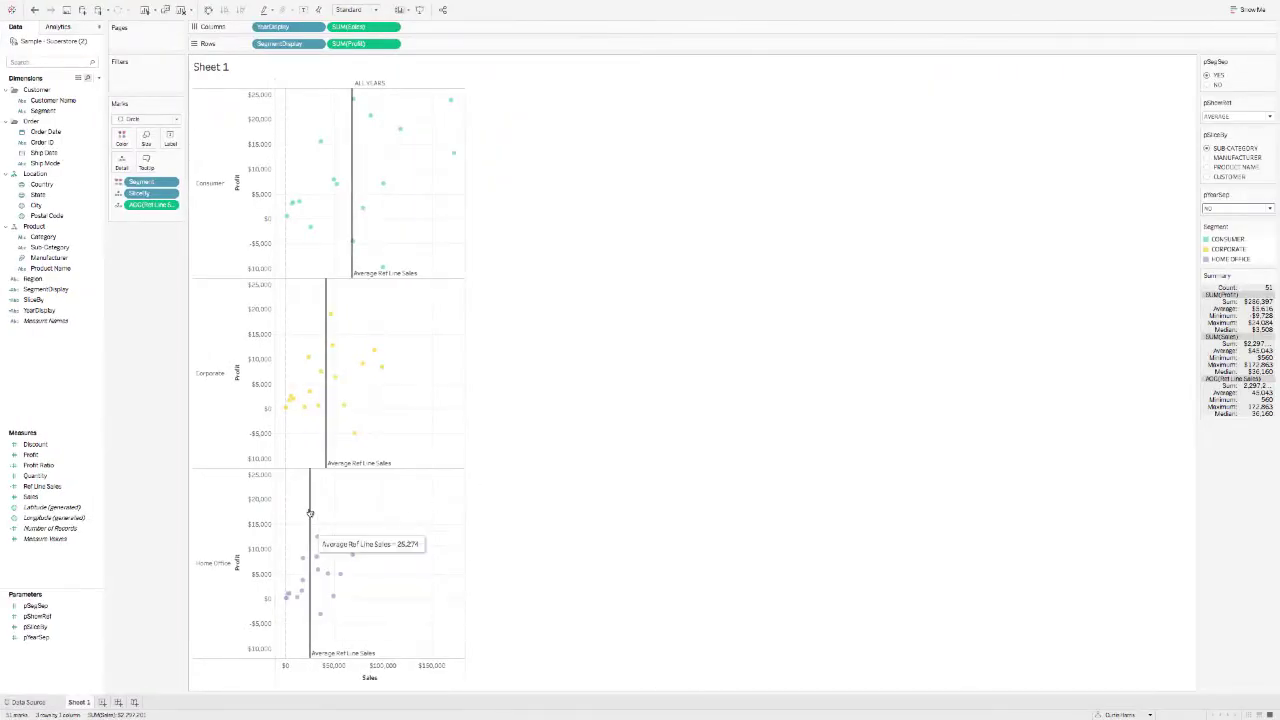
mouse_move(327, 437)
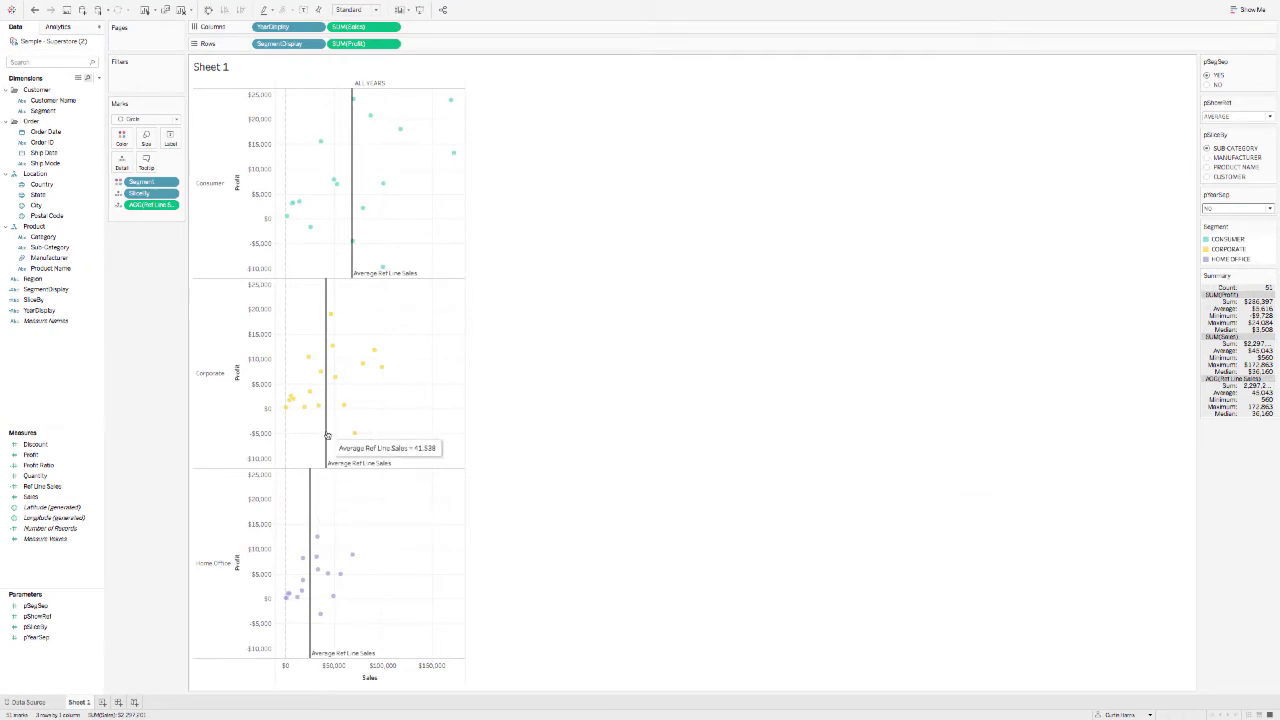
Duplicate the Ref Line Sales calculated field and open the copy for editing, naming it Ref Line Profit
left_click(33, 444)
left_click(38, 486)
right_click(40, 487)
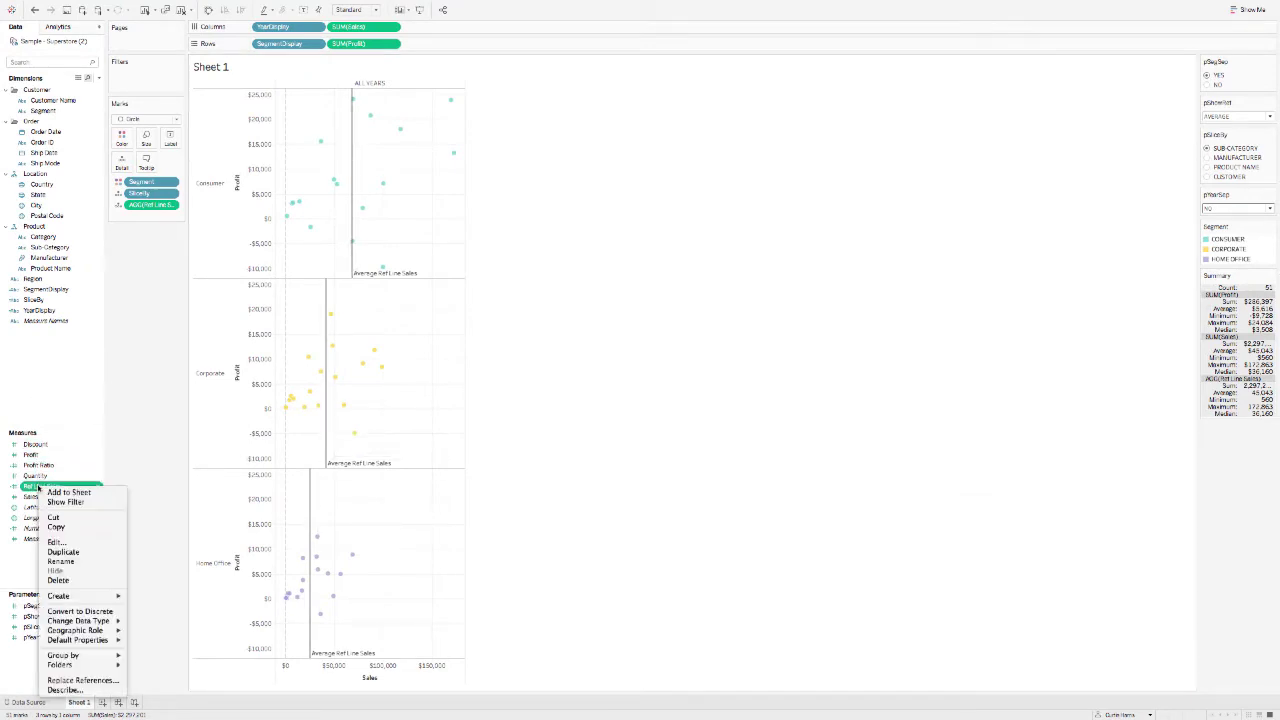
left_click(62, 551)
right_click(47, 495)
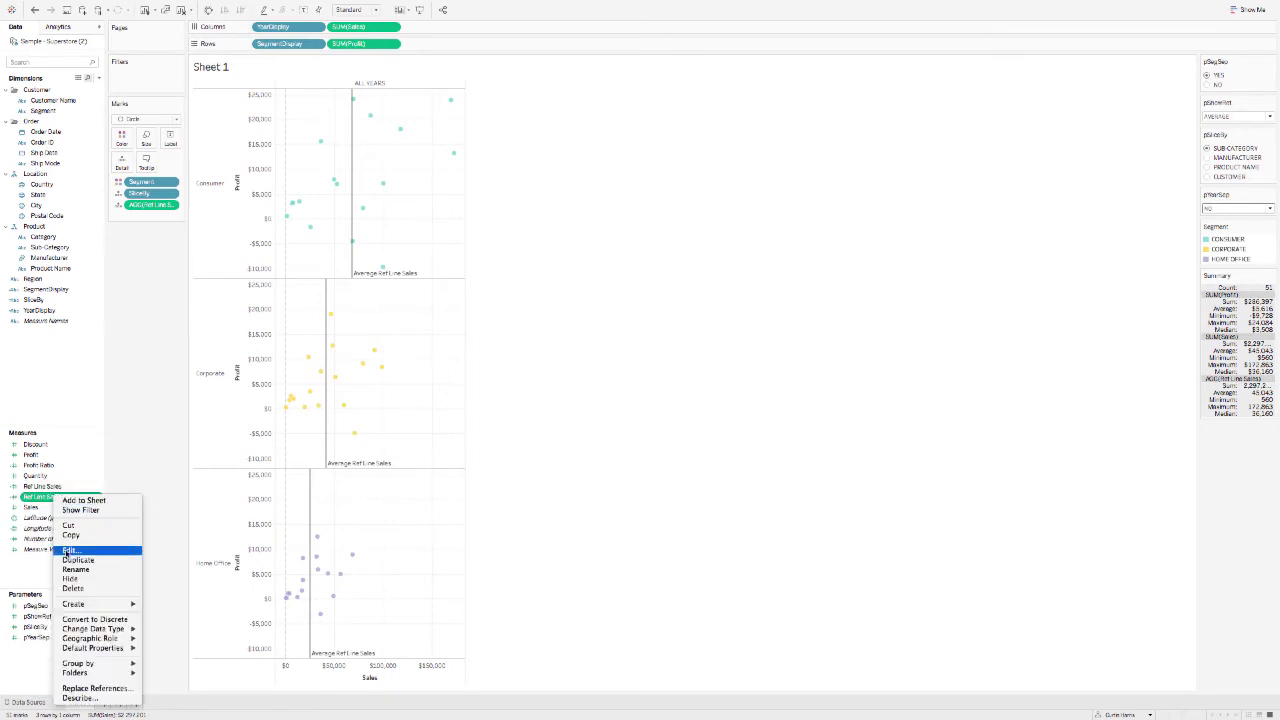
left_click(171, 480)
left_click_drag(328, 268, 293, 270)
type("Bre")
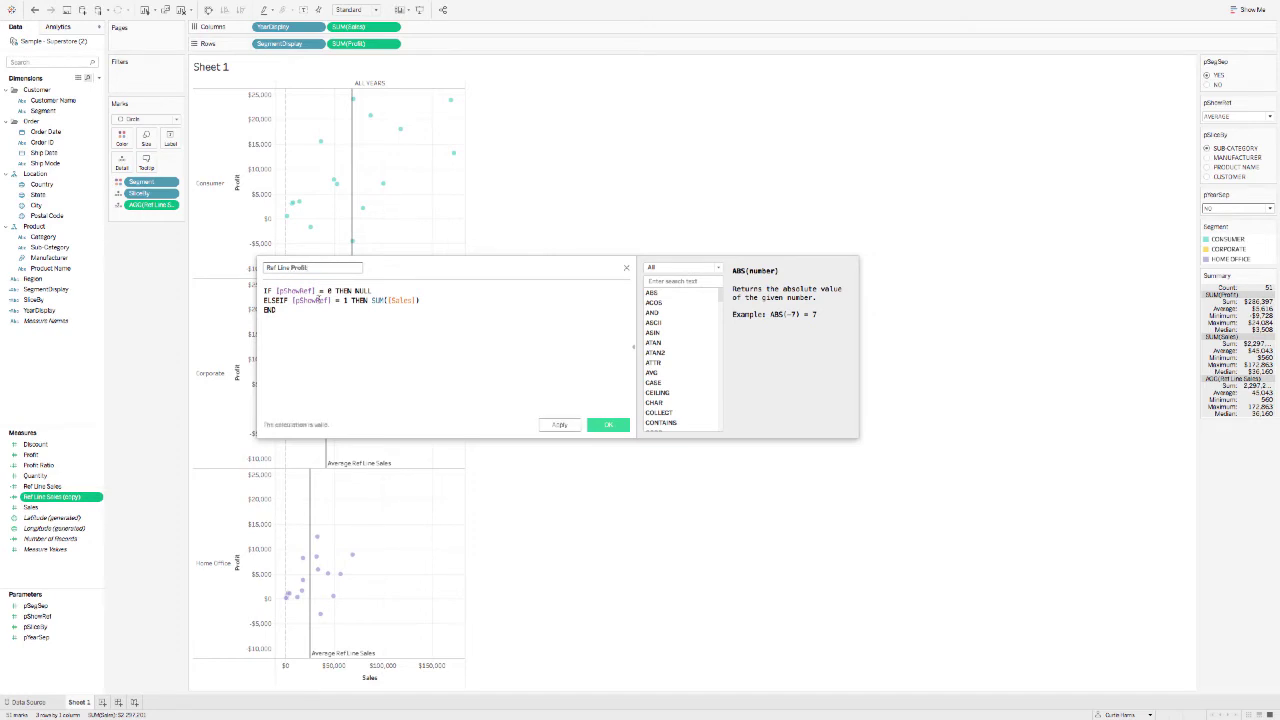
Replace Sales with Profit in the Ref Line Profit formula so it uses SUM([Profit]), and save the field
double_click(392, 300)
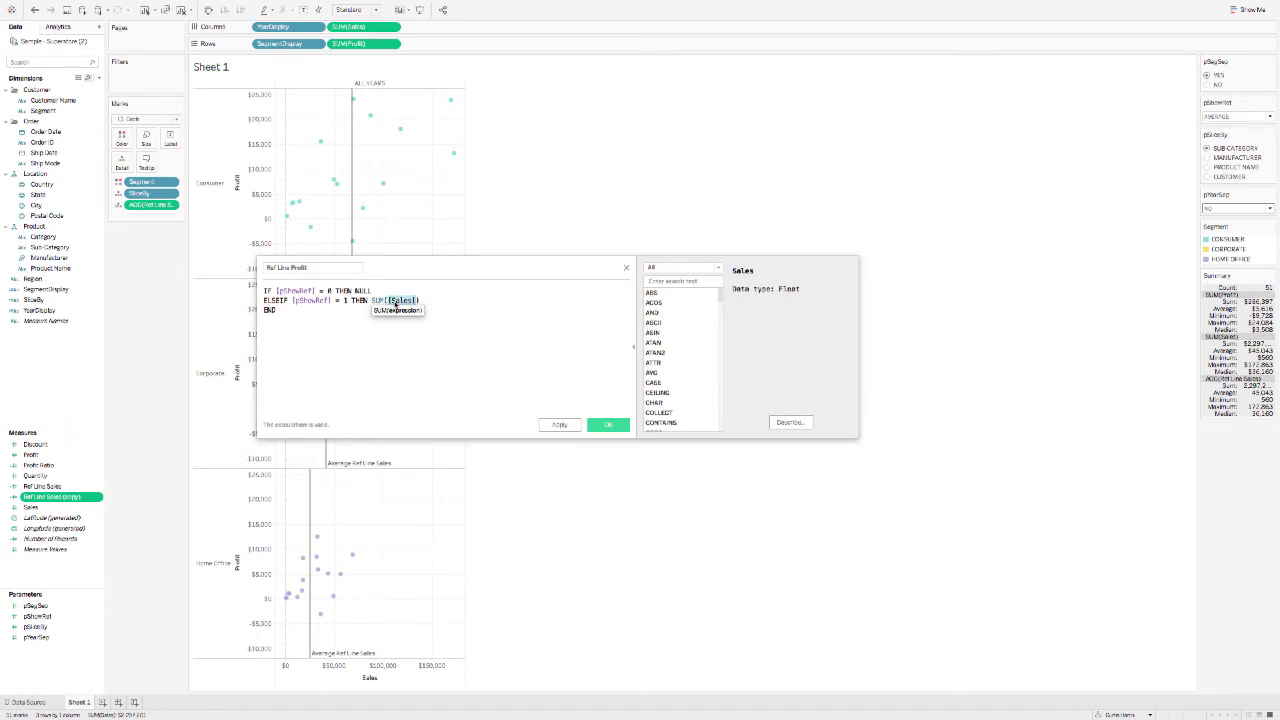
type("Prof")
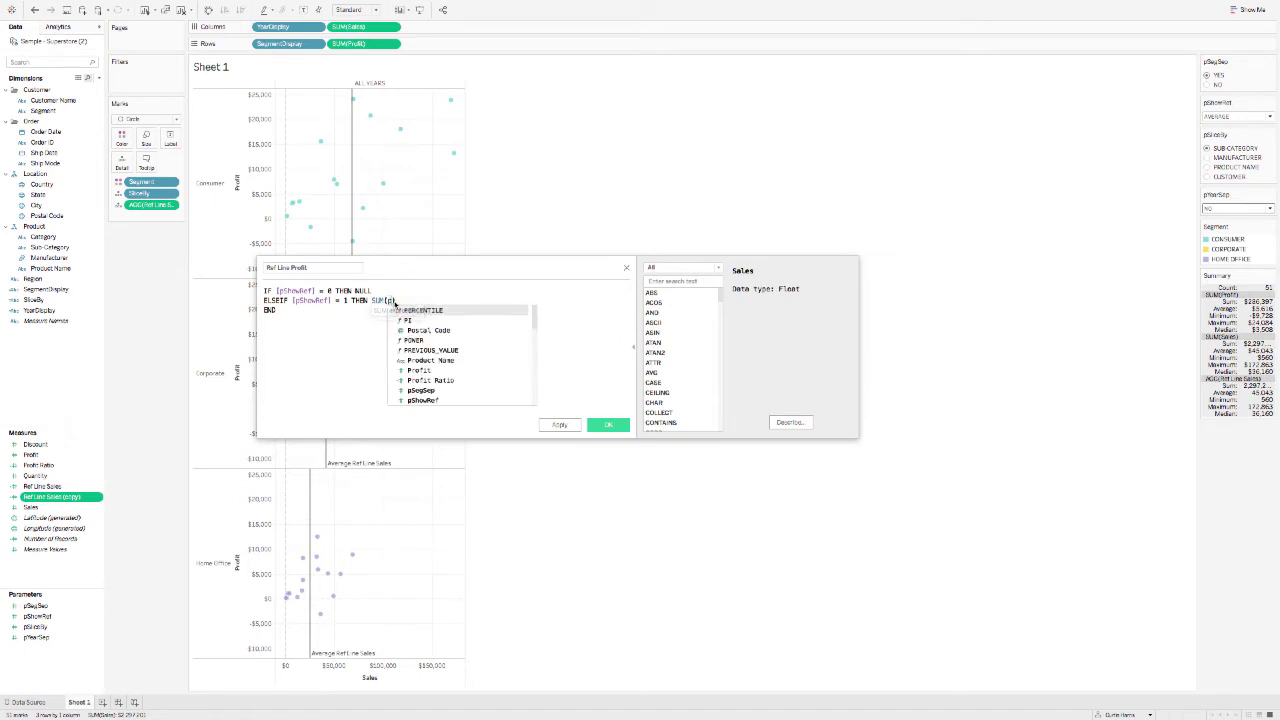
key("Return")
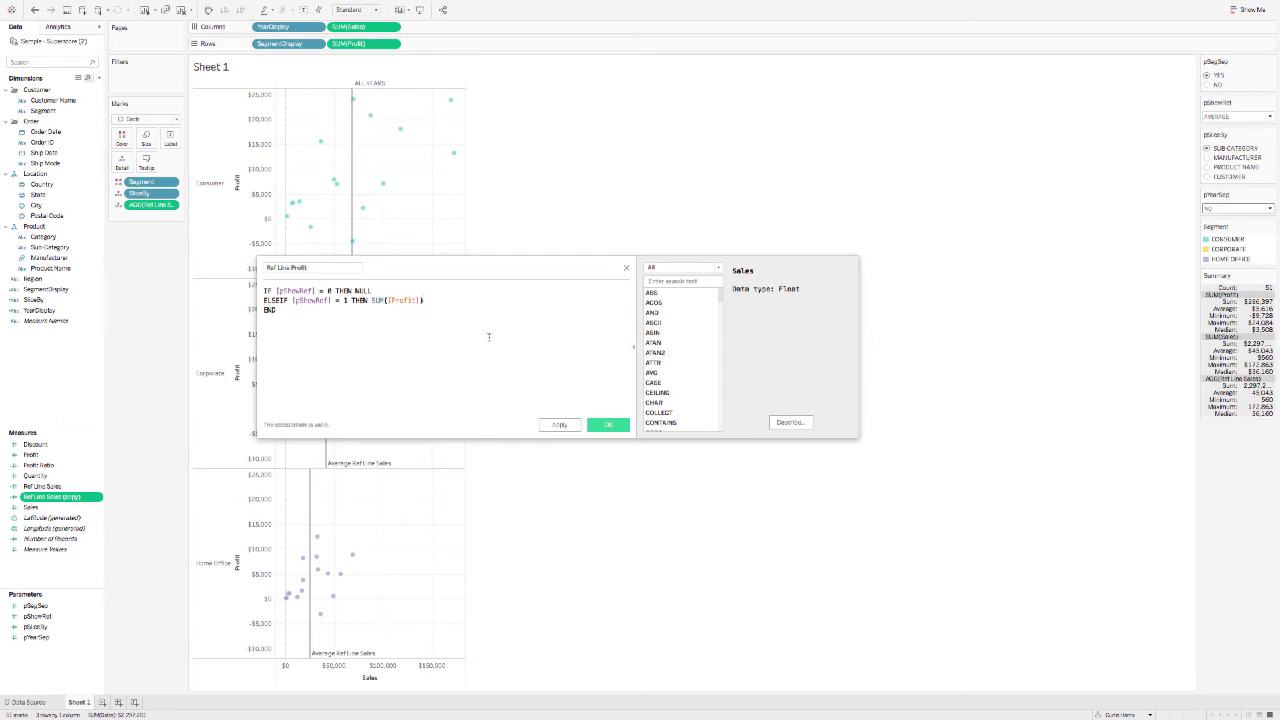
left_click(608, 424)
Add Ref Line Profit to the marks' detail and add a per-pane average reference line for SUM(Profit) on the Profit axis
left_click_drag(71, 491, 137, 218)
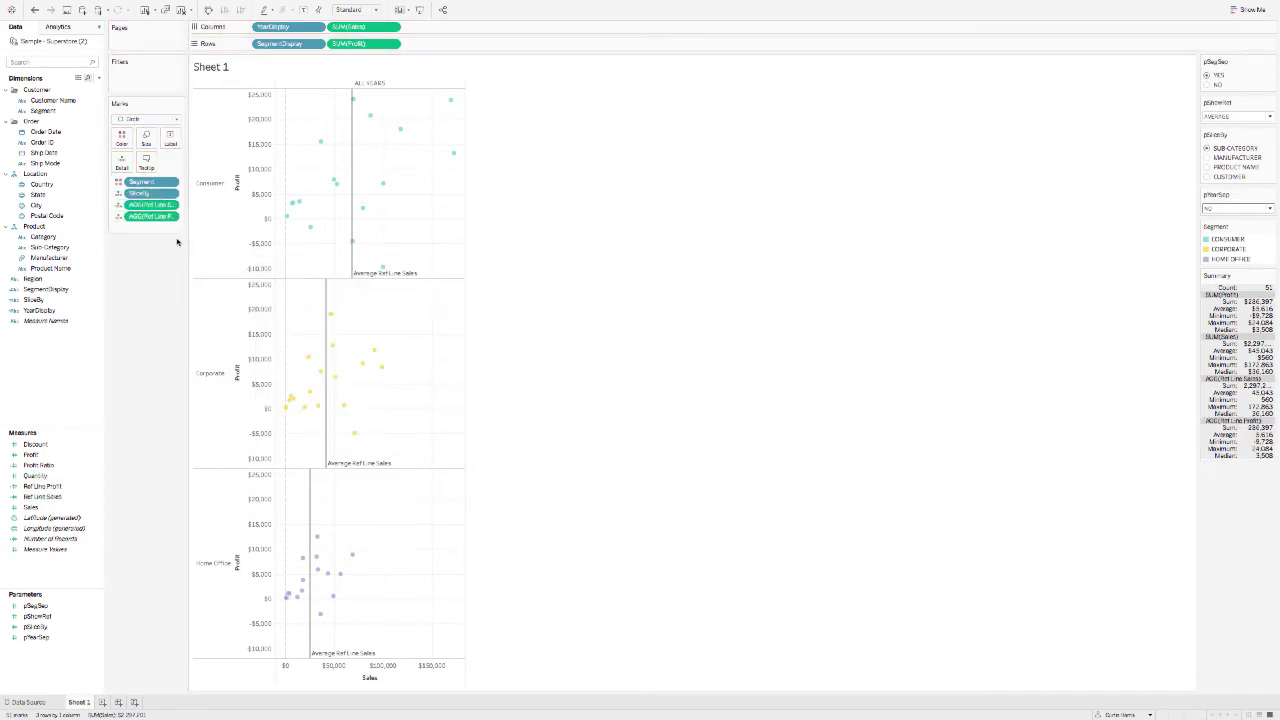
right_click(260, 346)
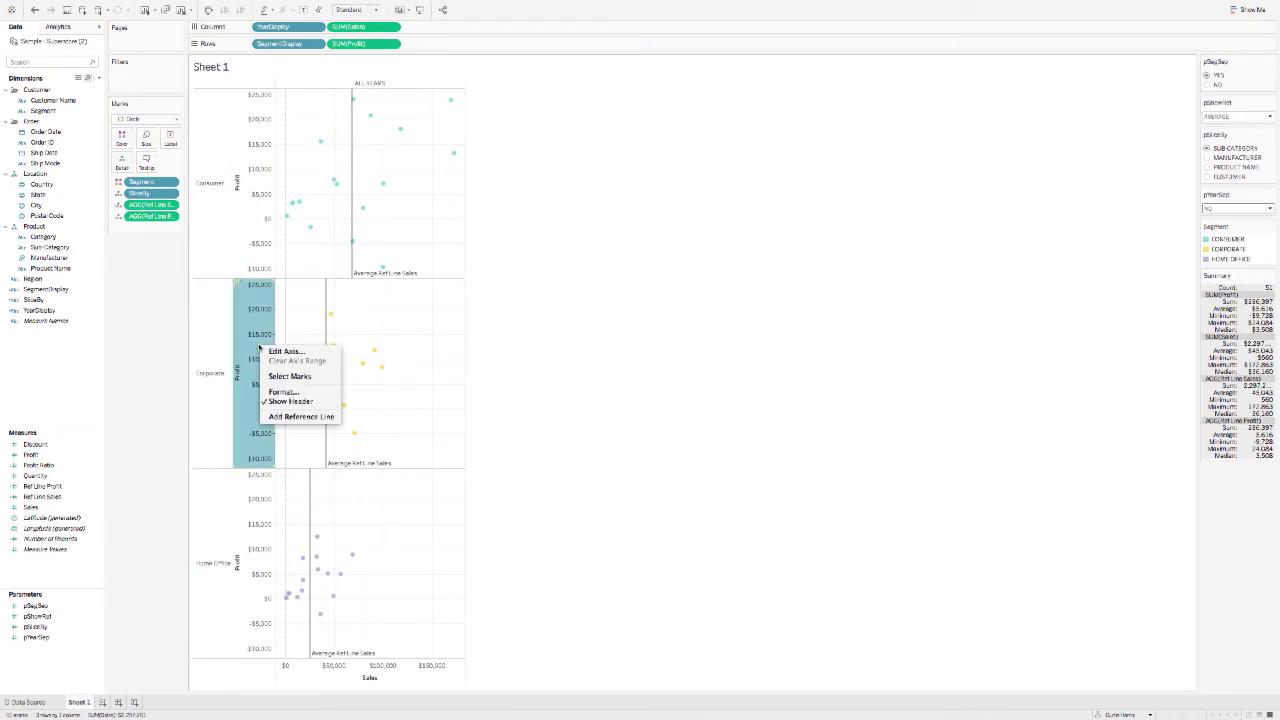
left_click(288, 418)
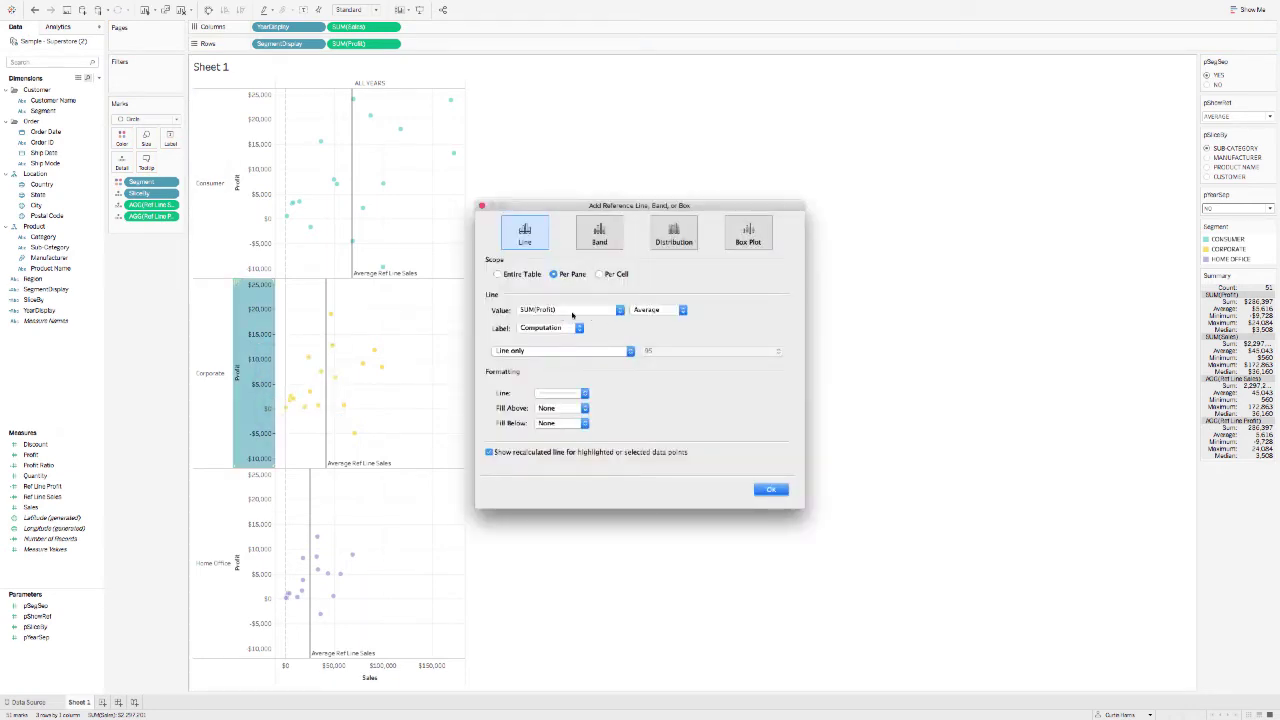
left_click(771, 489)
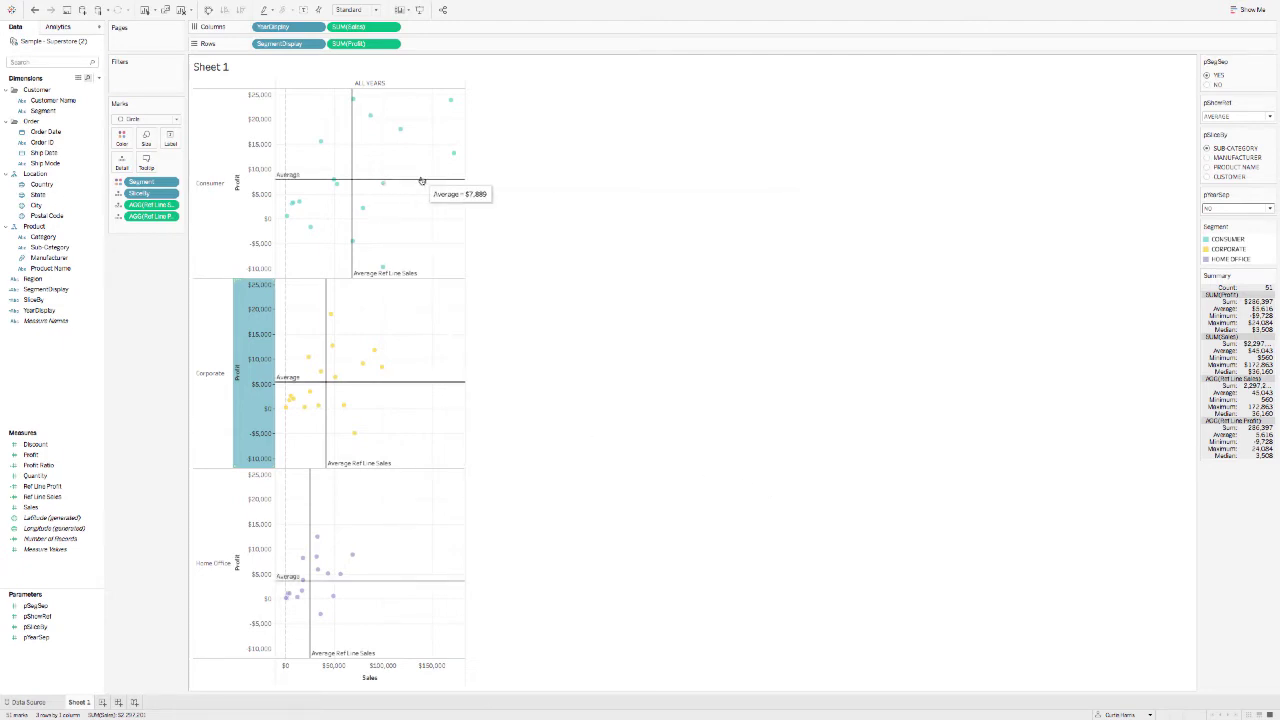
Compare the worksheet's average Profit lines with the reference dashboard and review the remaining requirements in the Word document
key("super+Tab")
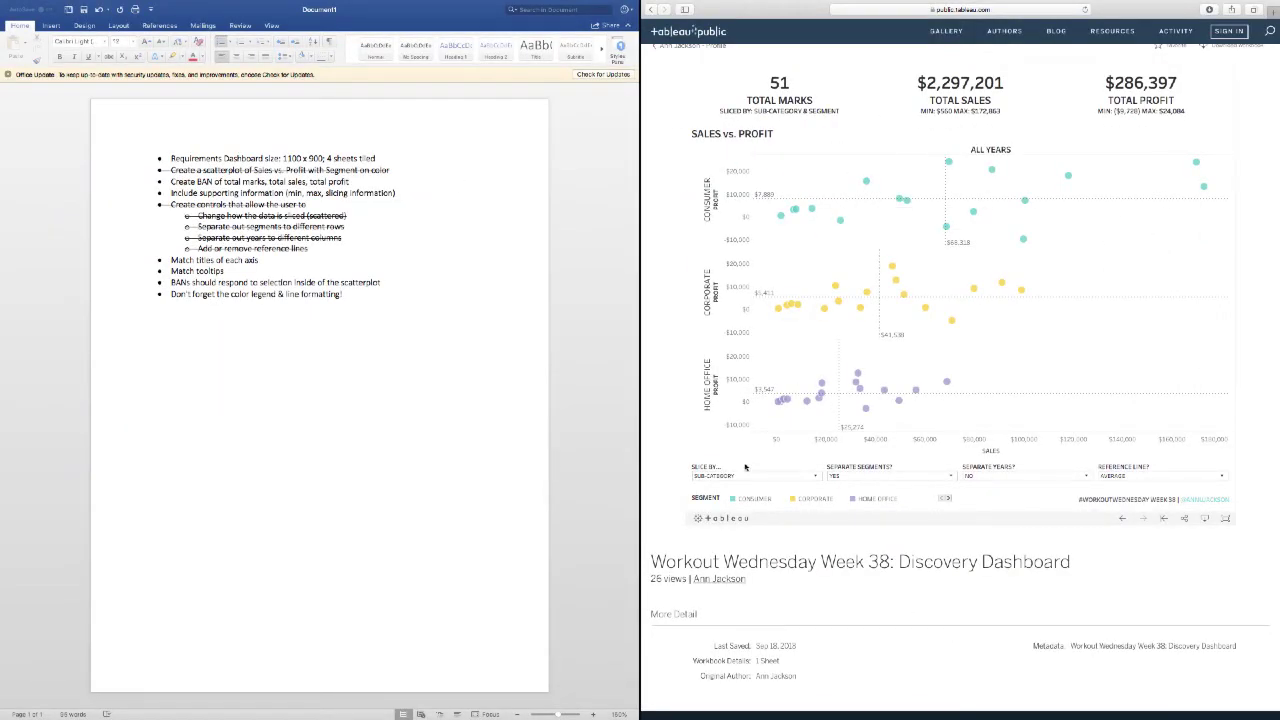
key("super+Tab")
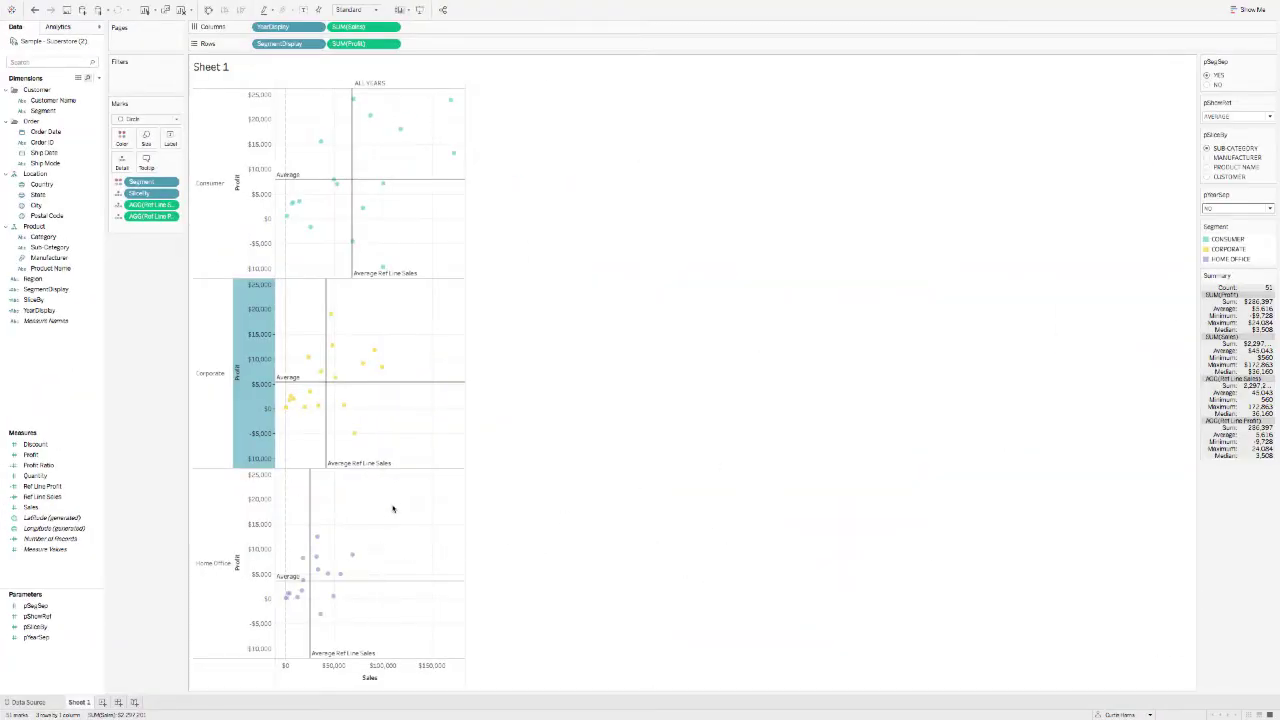
key("super+Tab")
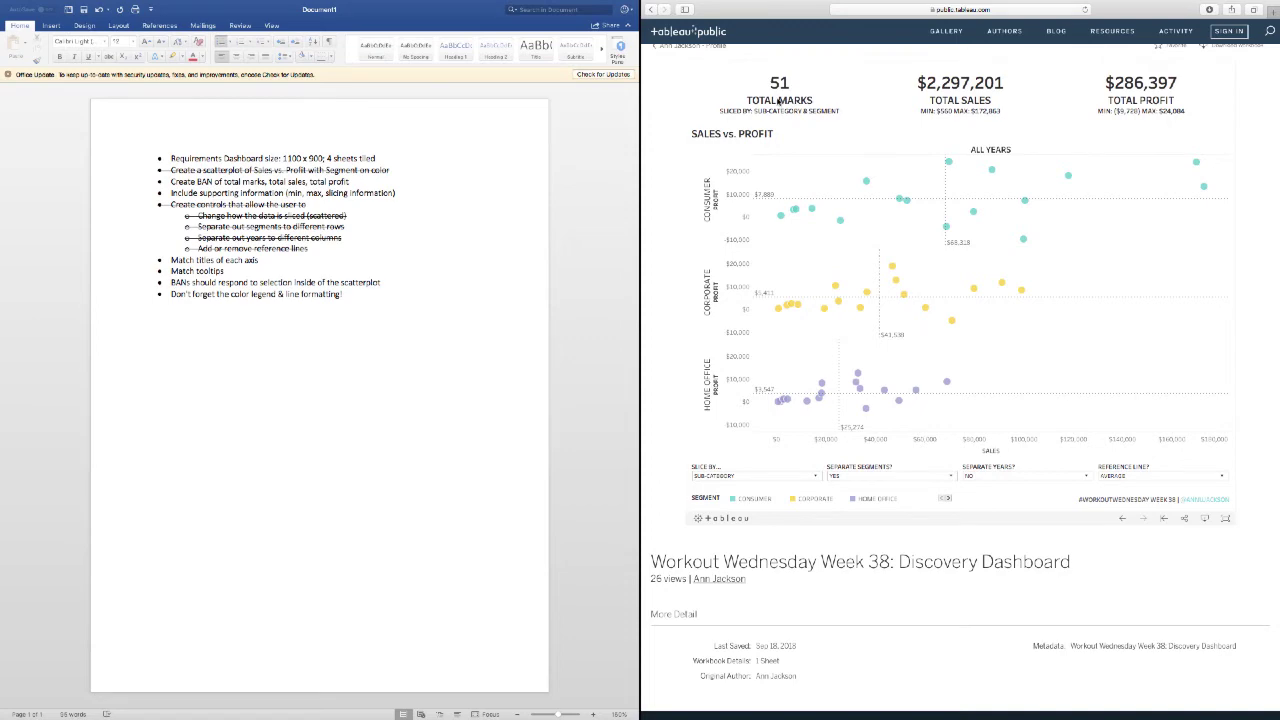
key("ctrl+Right")
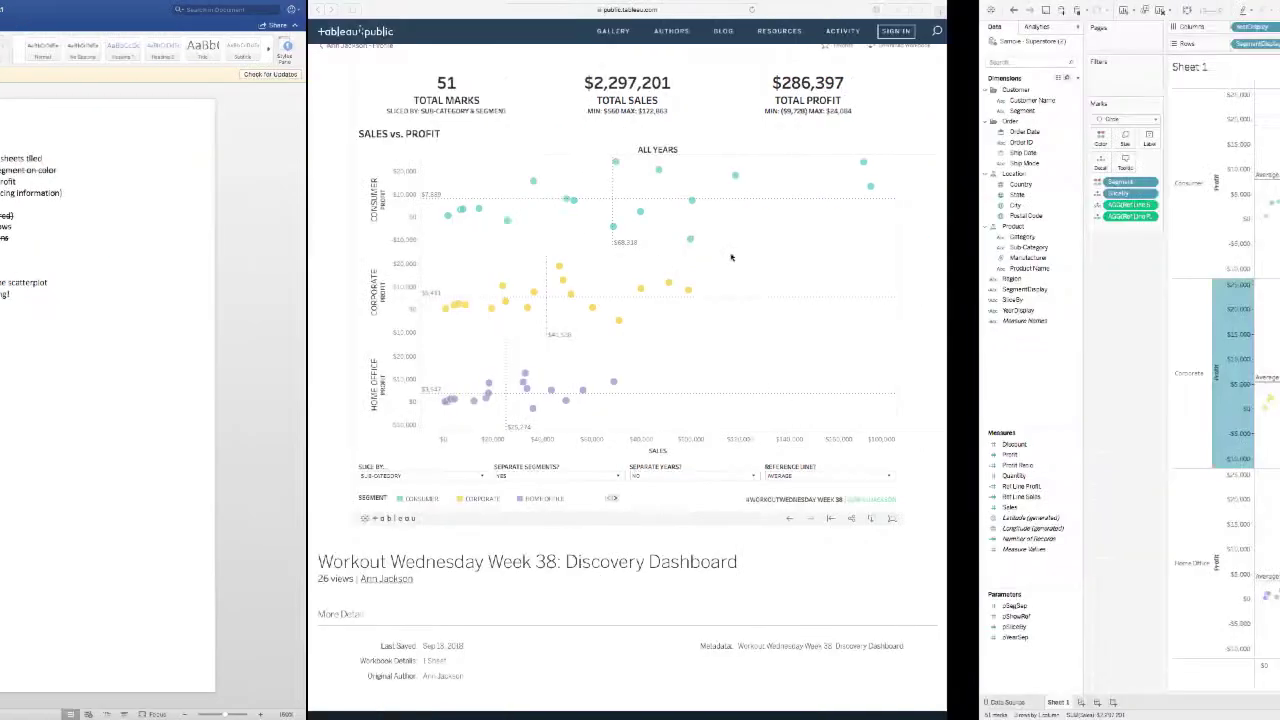
left_click(243, 323)
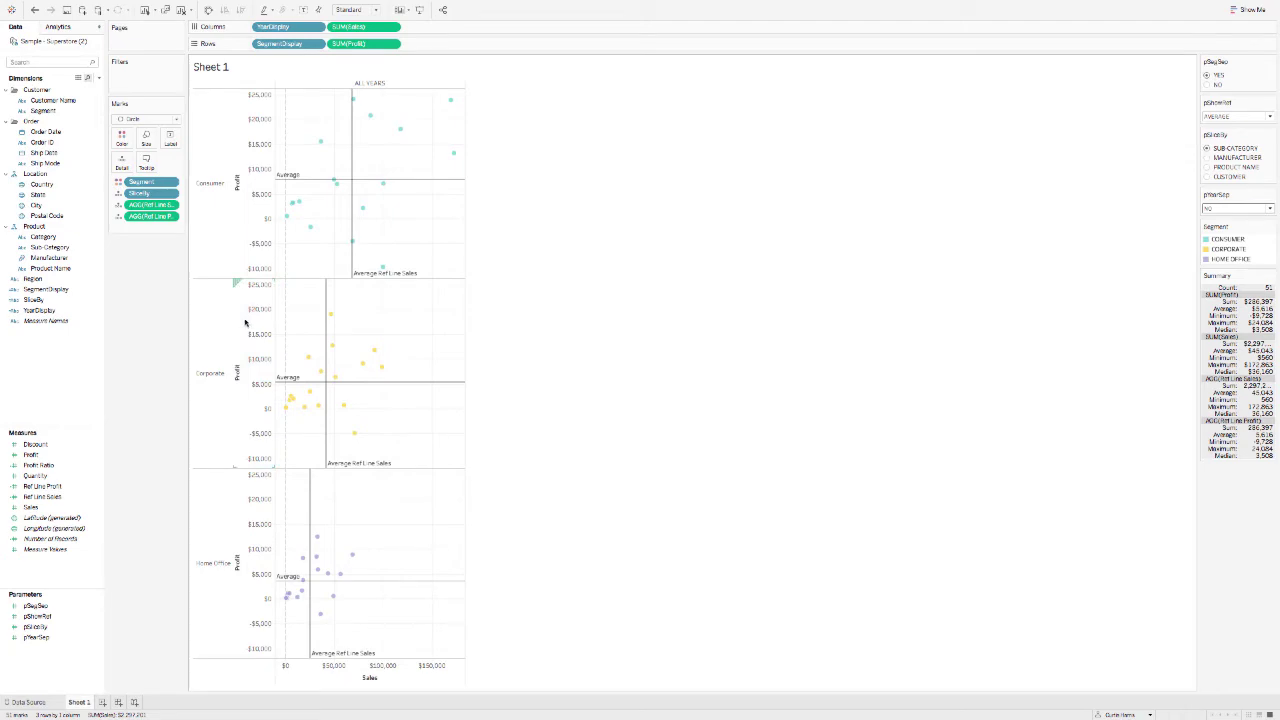
key("ctrl+Left")
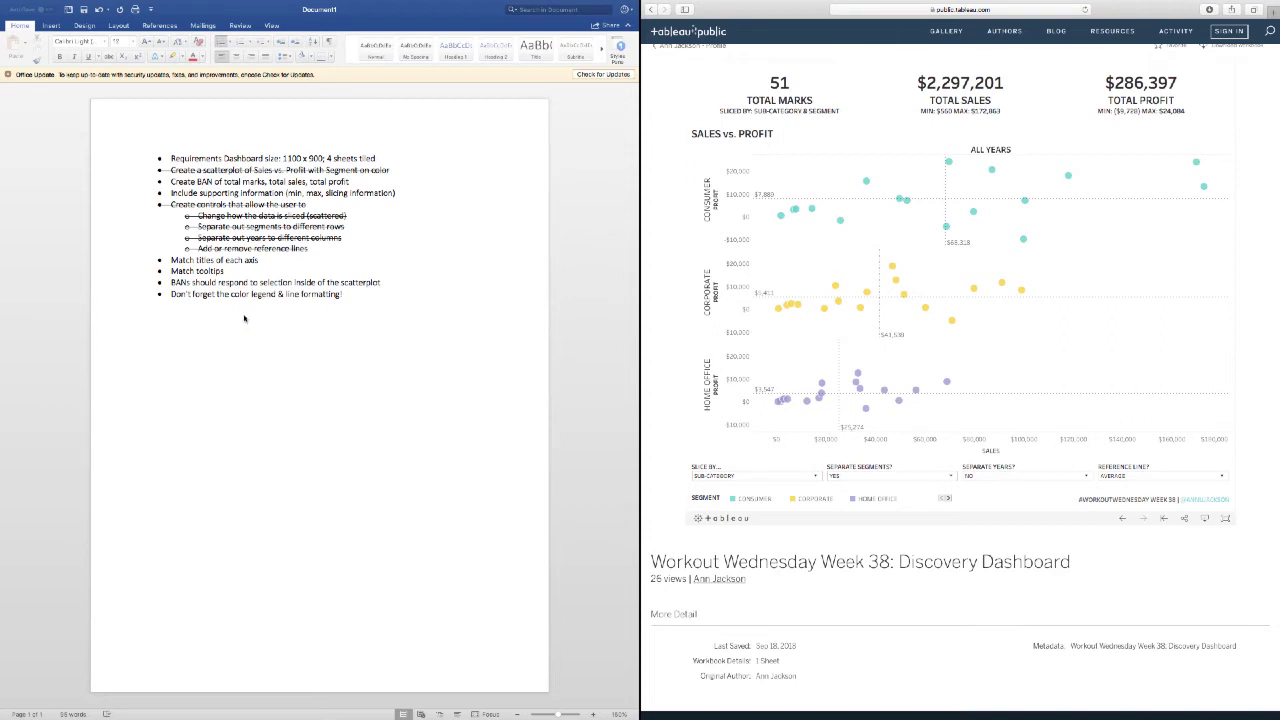
key("super+Tab")
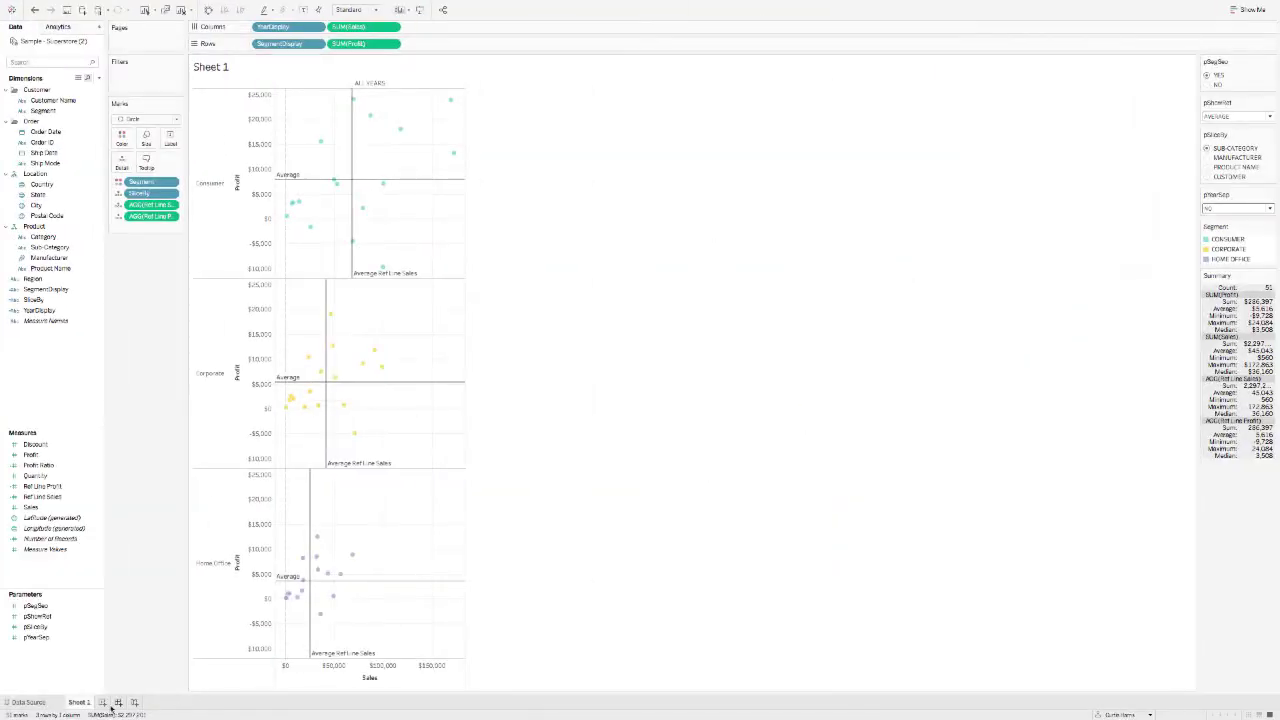
Create a new worksheet in Tableau and start a calculated field named Total Marks
left_click(103, 703)
right_click(55, 383)
left_click(68, 386)
type("Total Marks")
key("Tab")
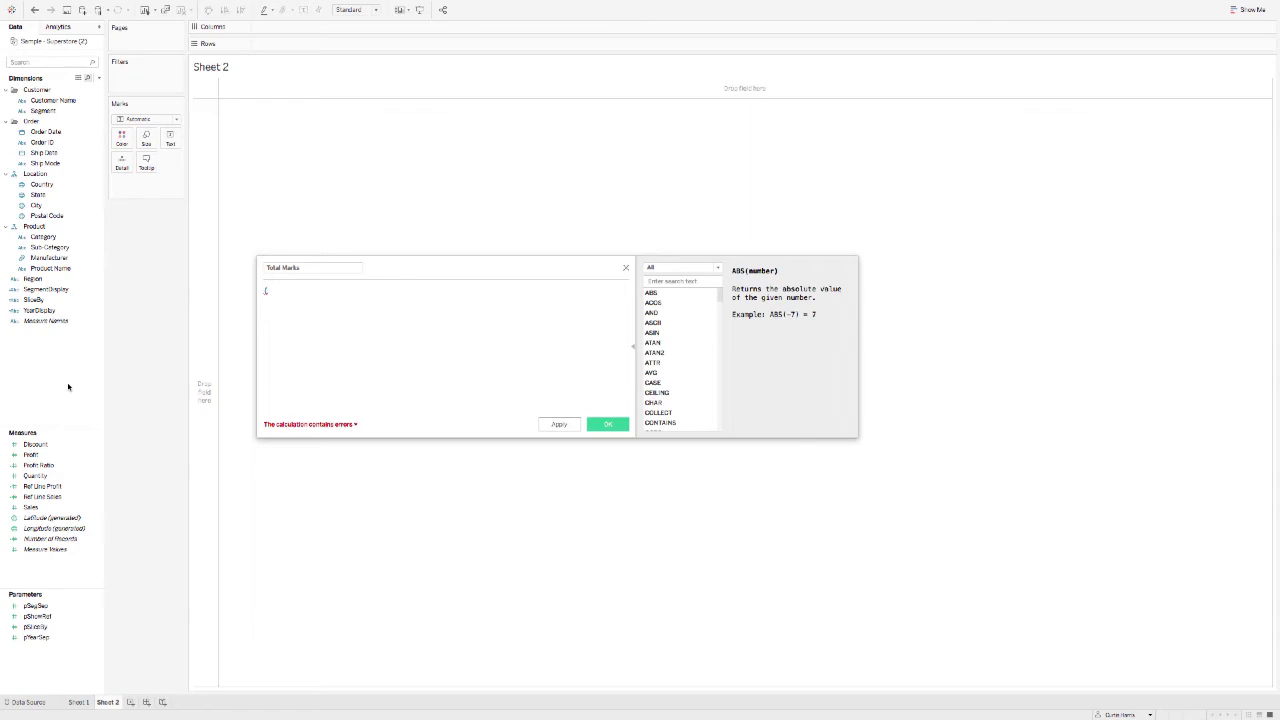
key("BackSpace")
On the reference dashboard, set SEPARATE YEARS to YES and examine TOTAL MARKS with SEPARATE SEGMENTS switched between NO and YES
key("ctrl+Left")
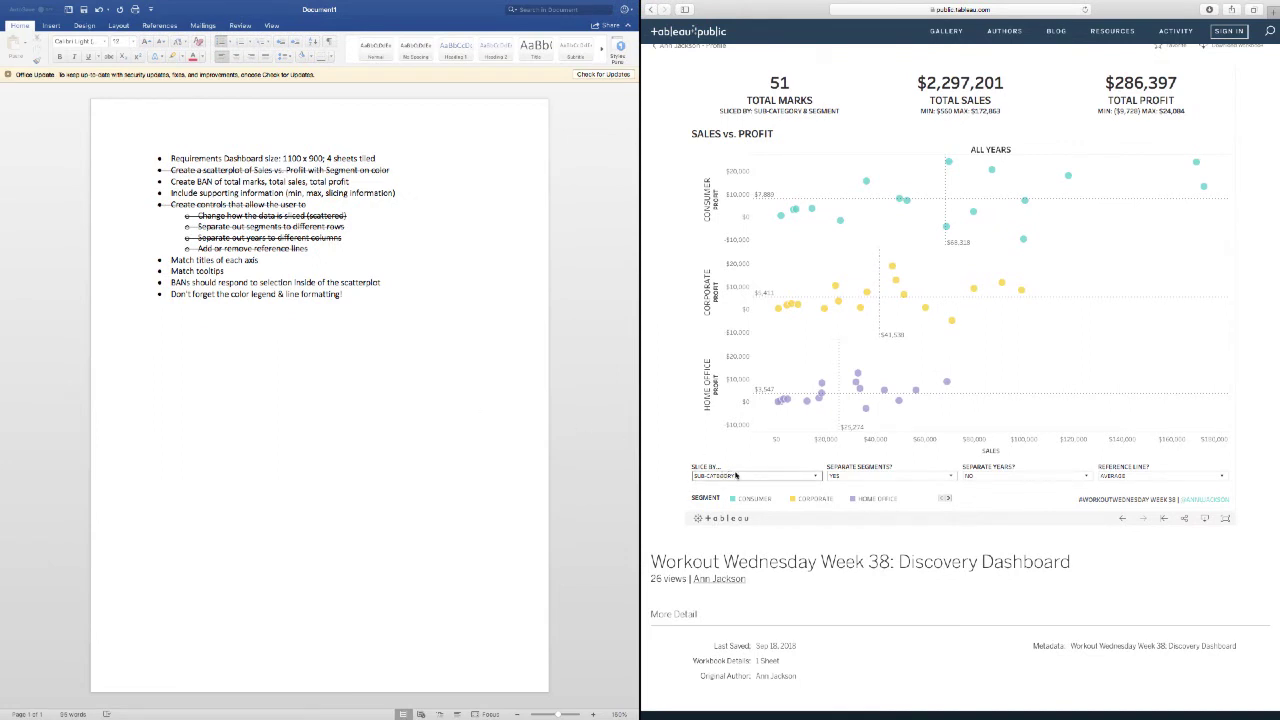
left_click(939, 477)
left_click(876, 495)
left_click(982, 476)
left_click(982, 492)
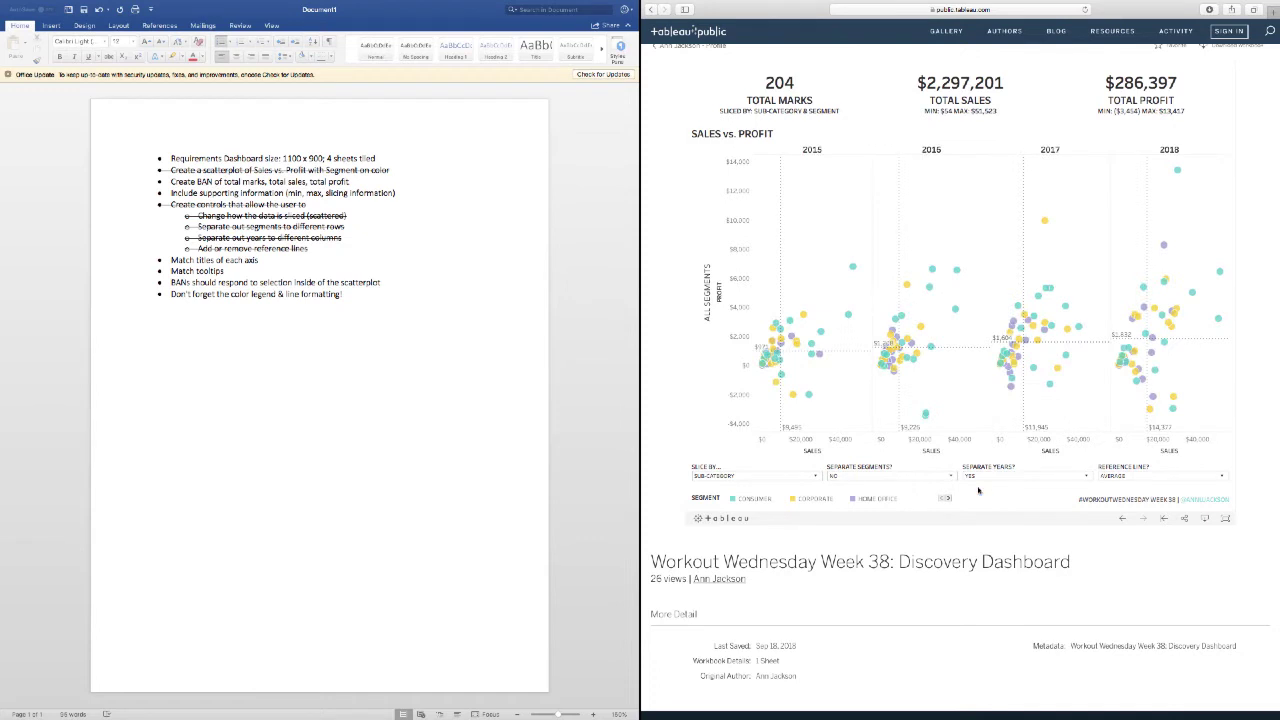
left_click(888, 476)
left_click(897, 490)
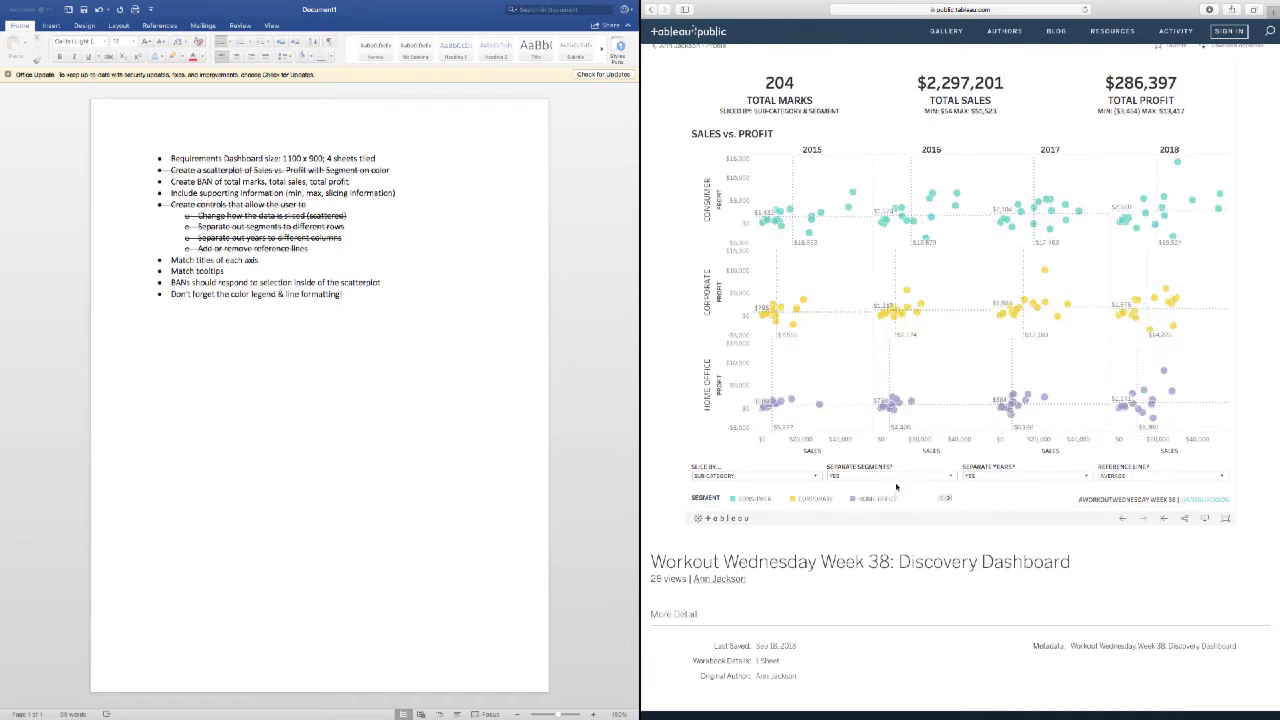
left_click(946, 477)
left_click(865, 502)
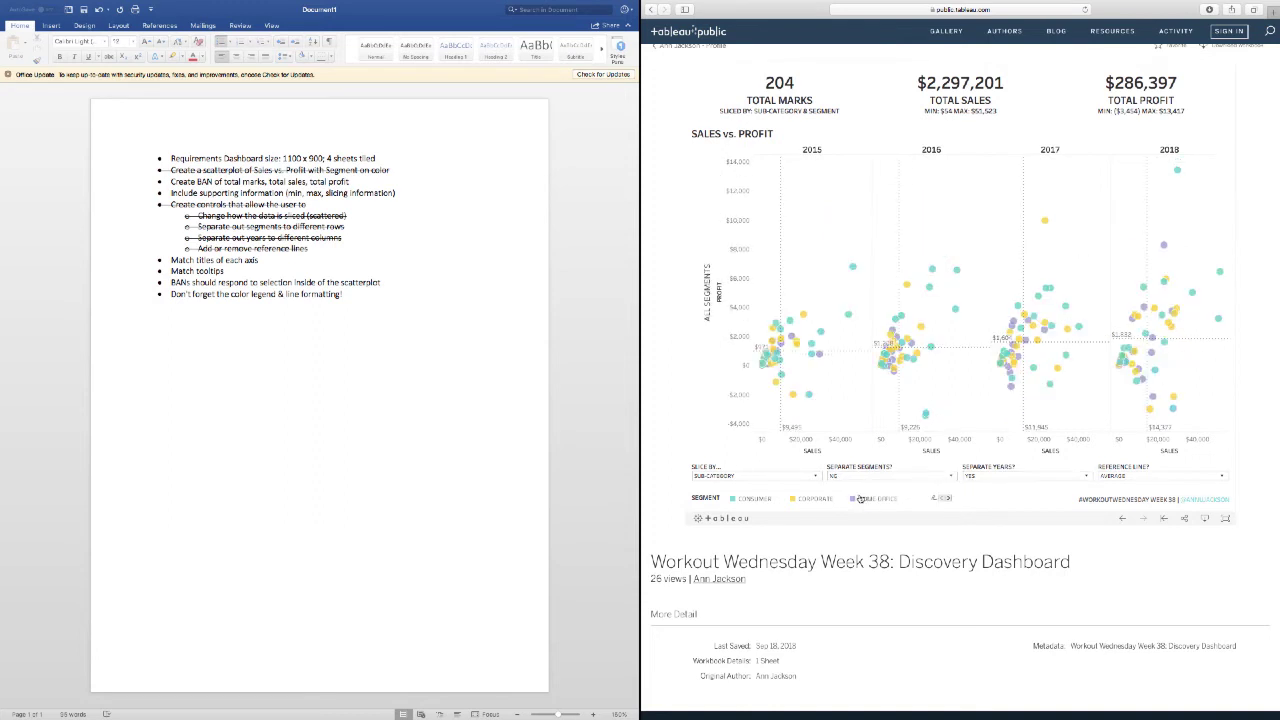
On the reference dashboard, set SLICE BY to PRODUCT NAME, switch SEPARATE SEGMENTS to YES and back to NO, and examine TOTAL MARKS
left_click(865, 476)
left_click(865, 489)
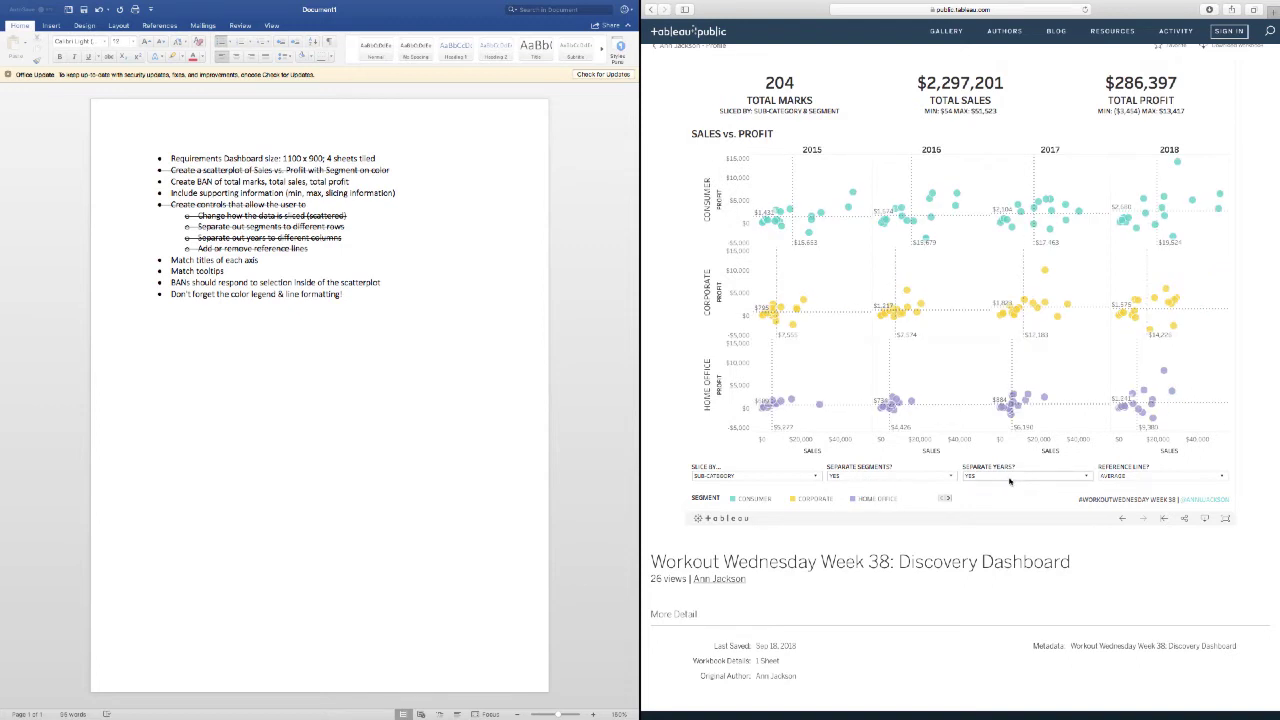
left_click(770, 476)
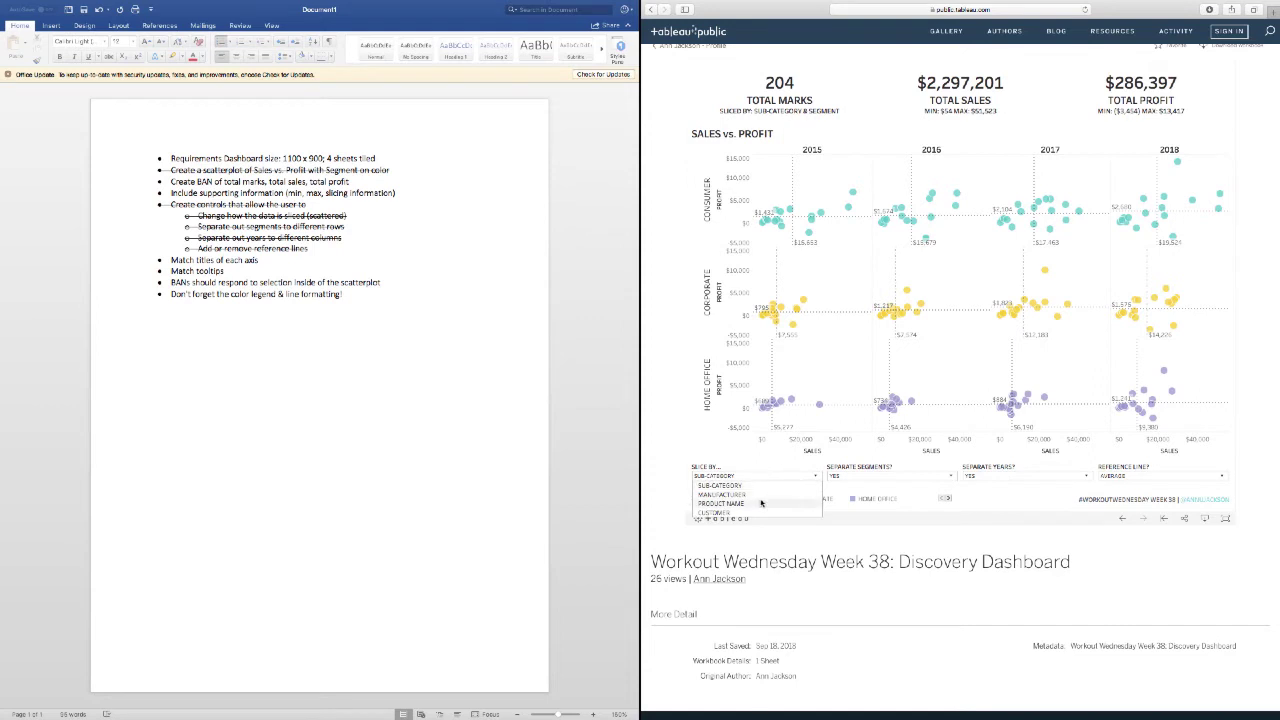
left_click(763, 506)
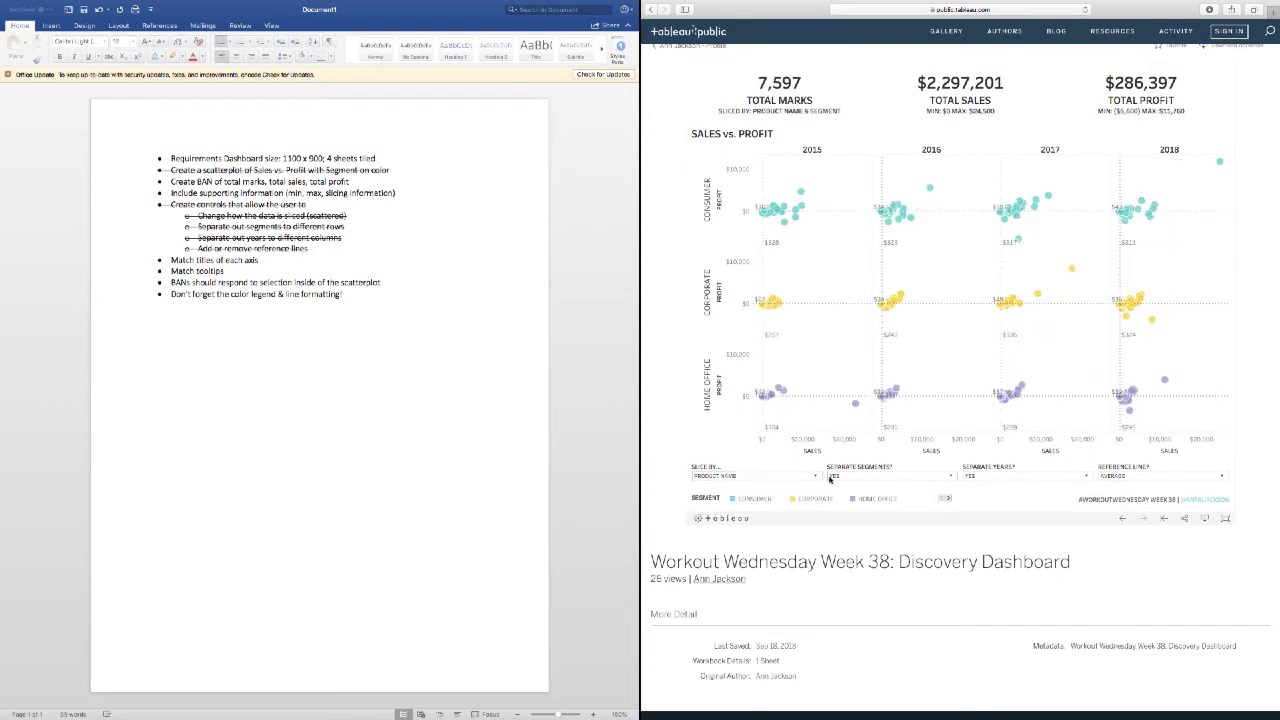
left_click(830, 477)
left_click(840, 499)
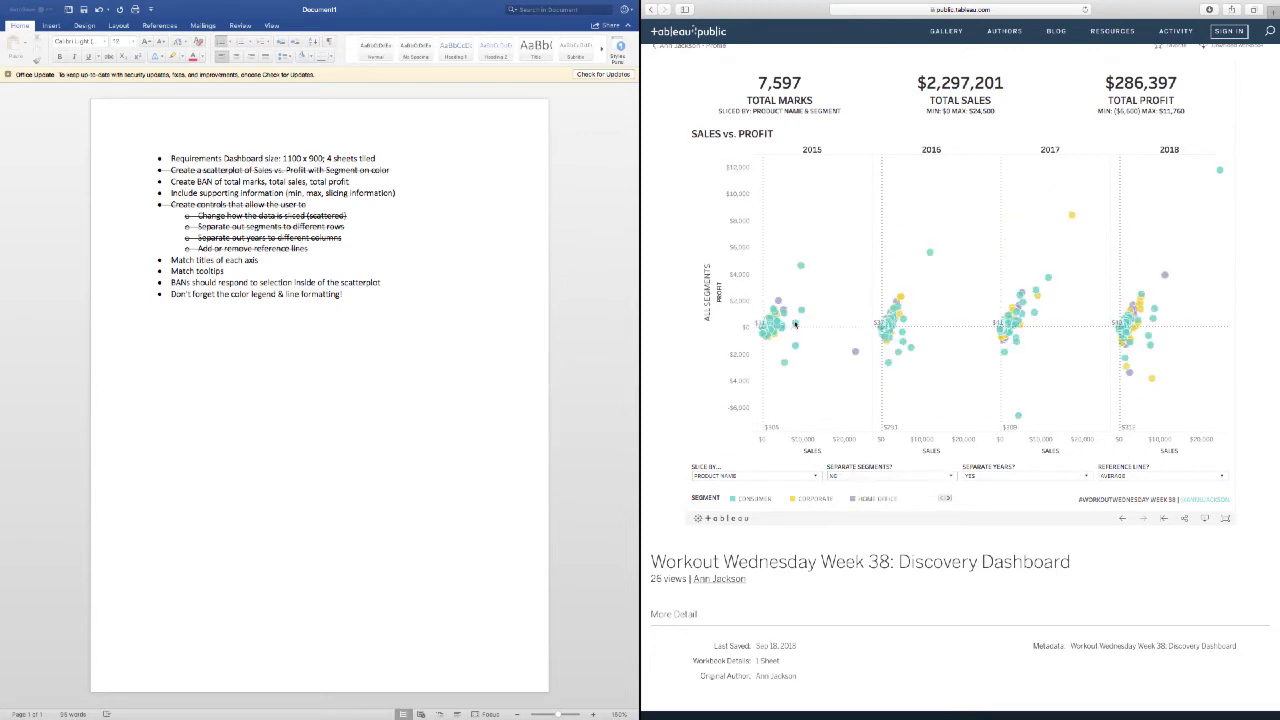
mouse_move(795, 323)
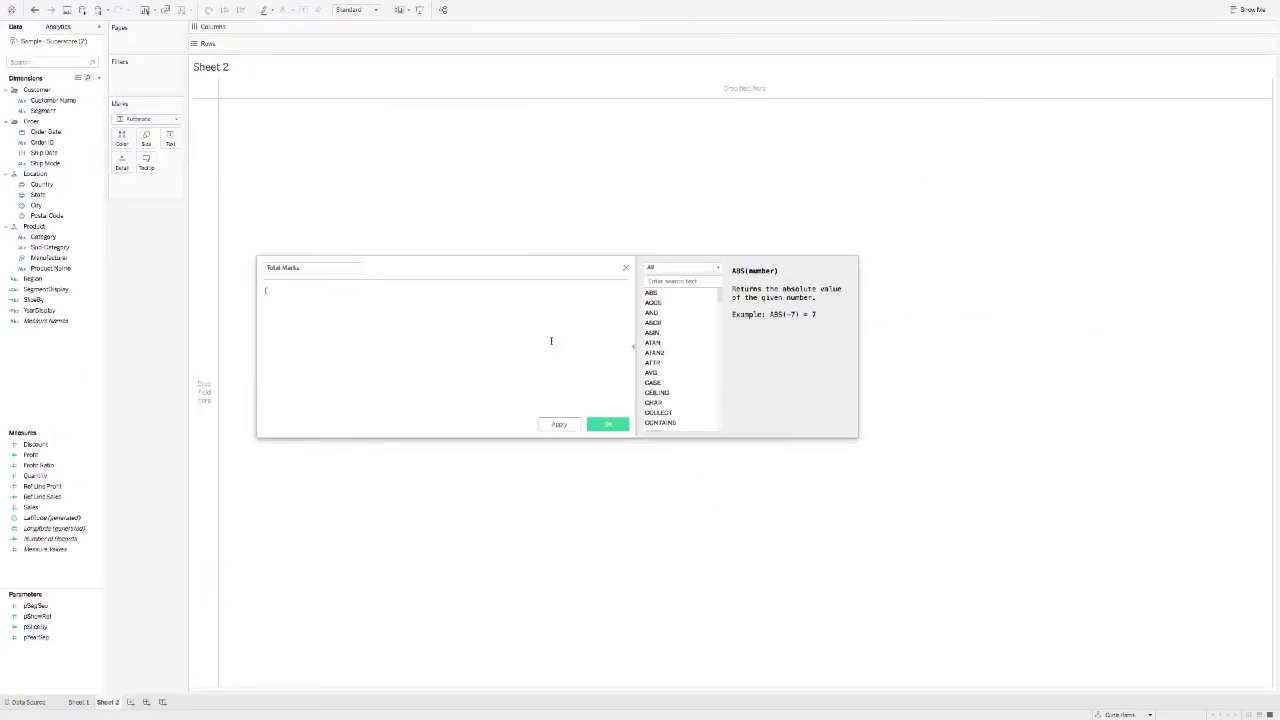
In Tableau, define and save Total Marks as {FIXED [SliceBy],[YearDisplay],[Segment]: SUM([Number of Records])}
type("FIXED ")
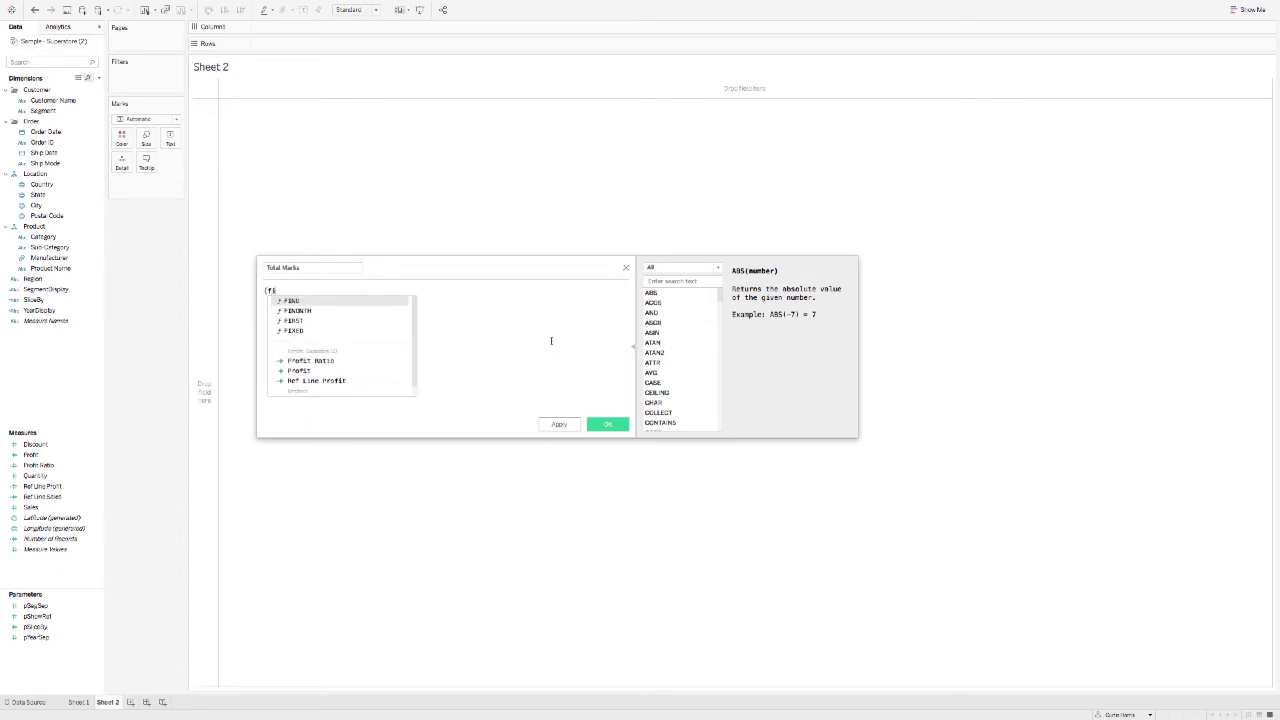
type("[SliceBy]")
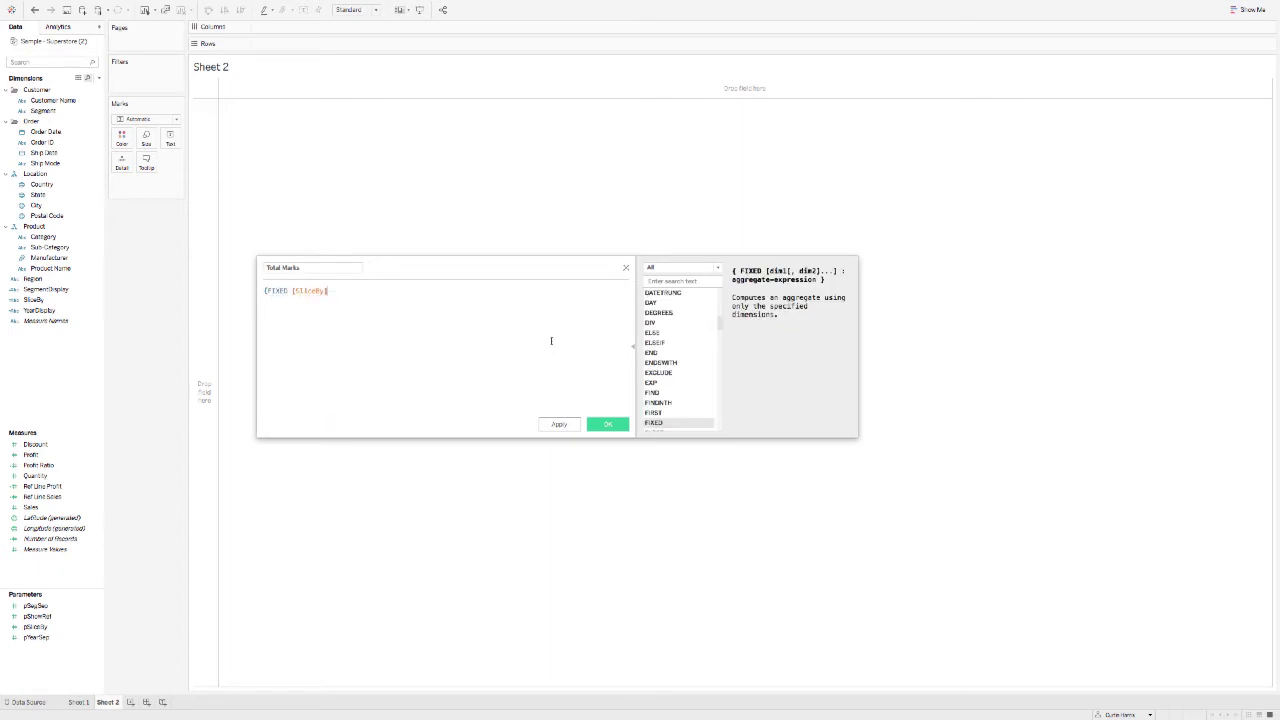
type(",year")
key("Return")
type(": SUM([number")
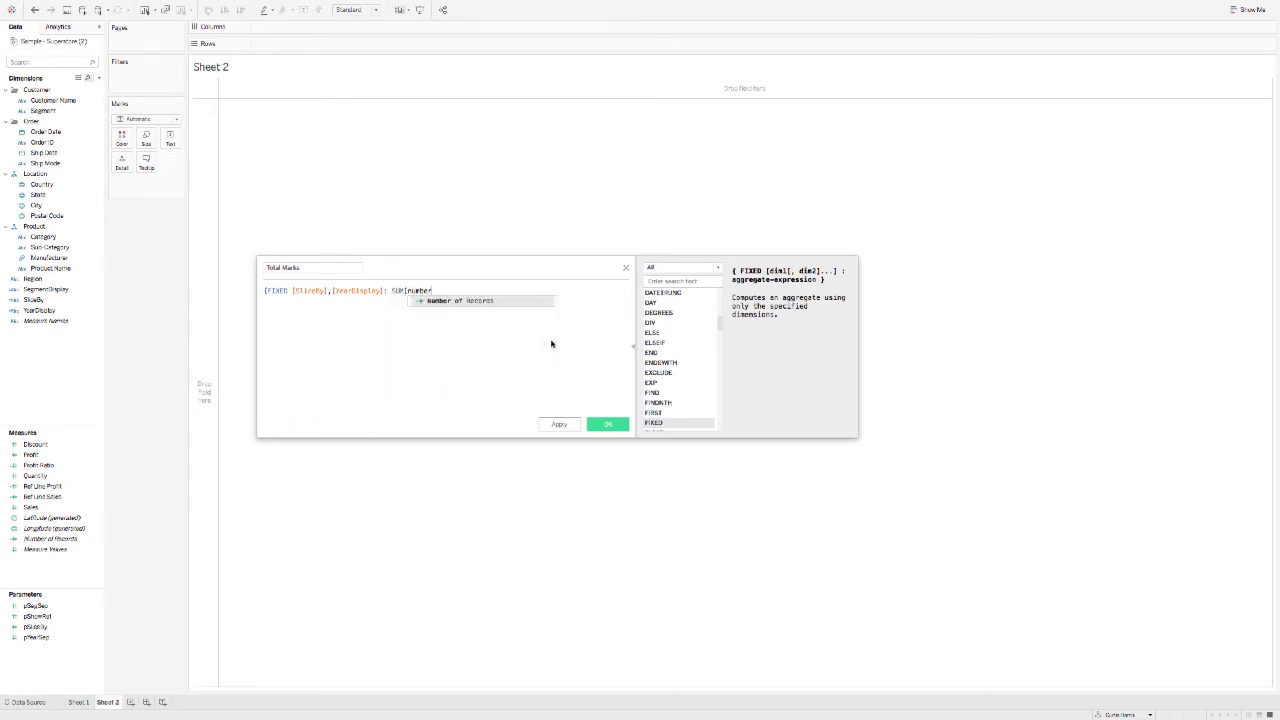
key("Return")
type(")")
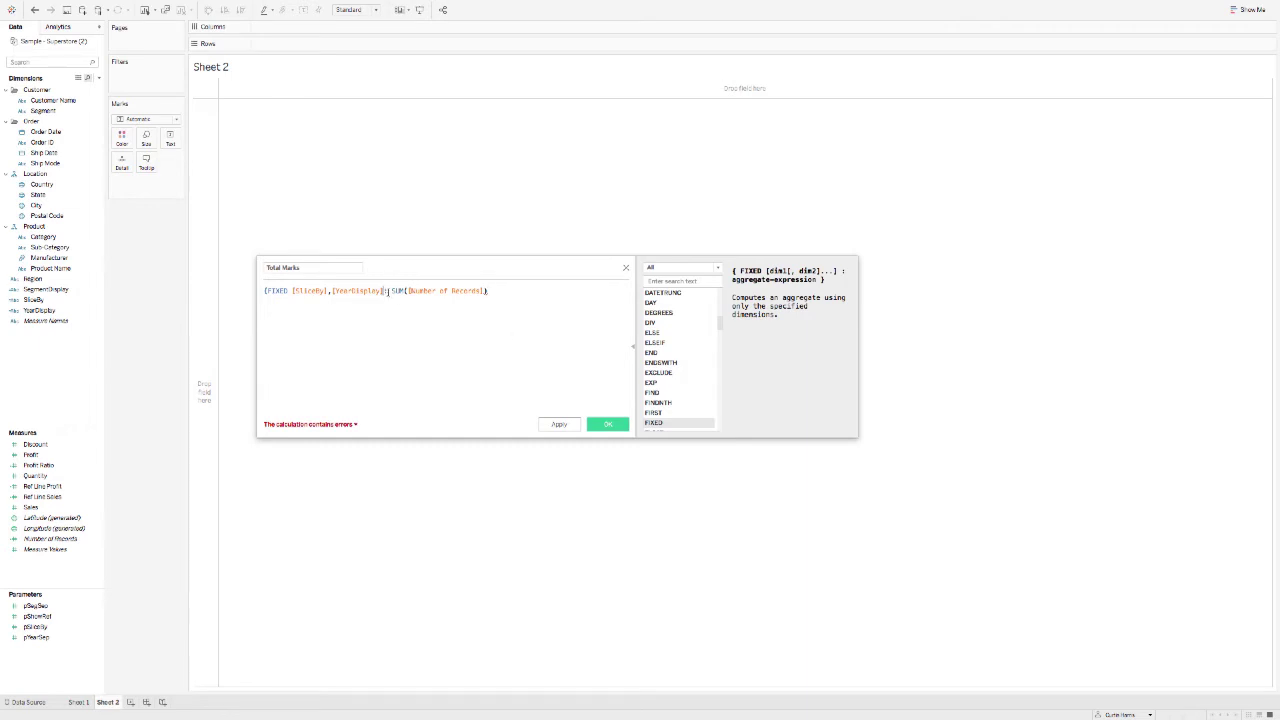
type(",[seg")
key("Return")
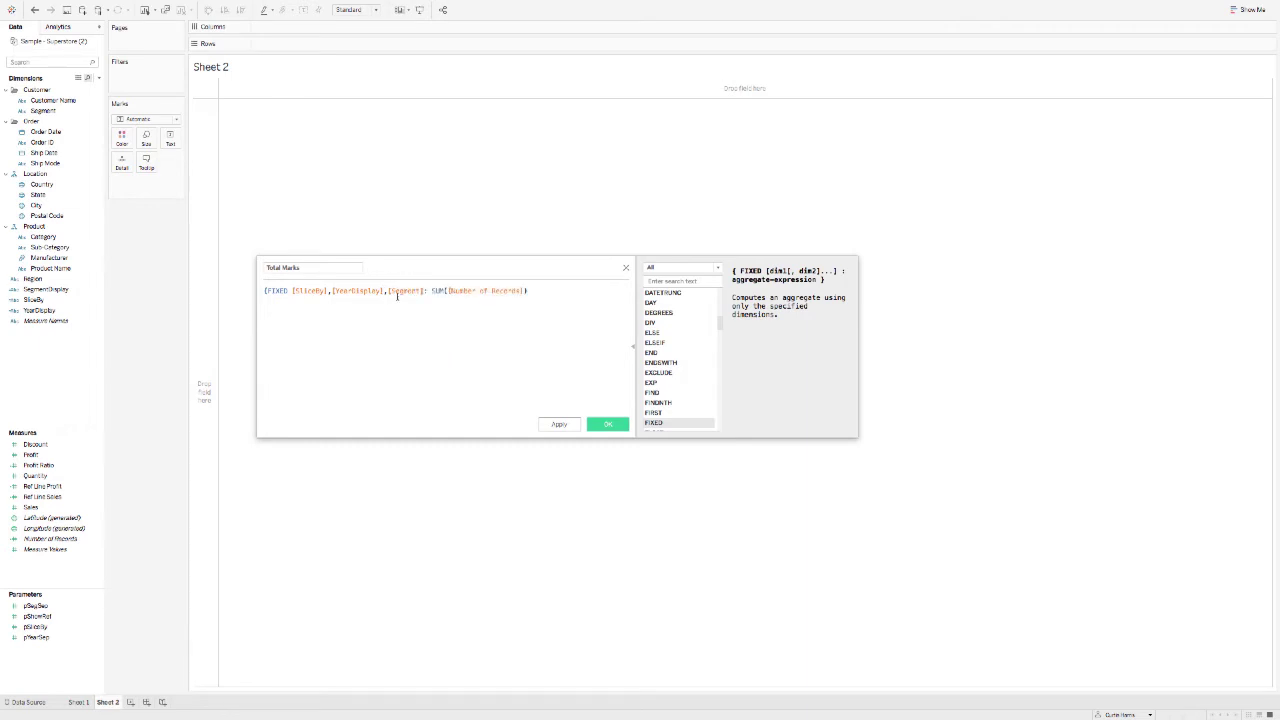
type("}")
left_click(607, 424)
Show MAX(Total Marks) as text on Sheet 2 and compare it with TOTAL MARKS on the reference dashboard
left_click_drag(50, 518, 173, 140)
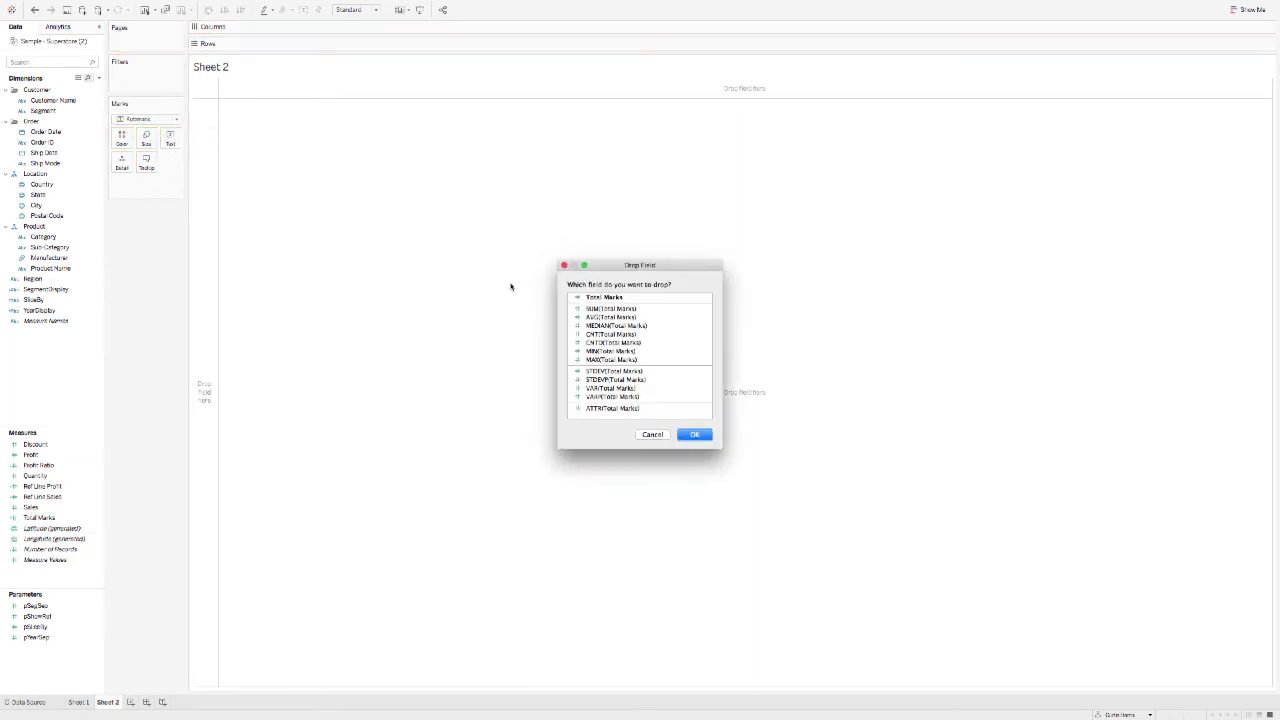
double_click(610, 359)
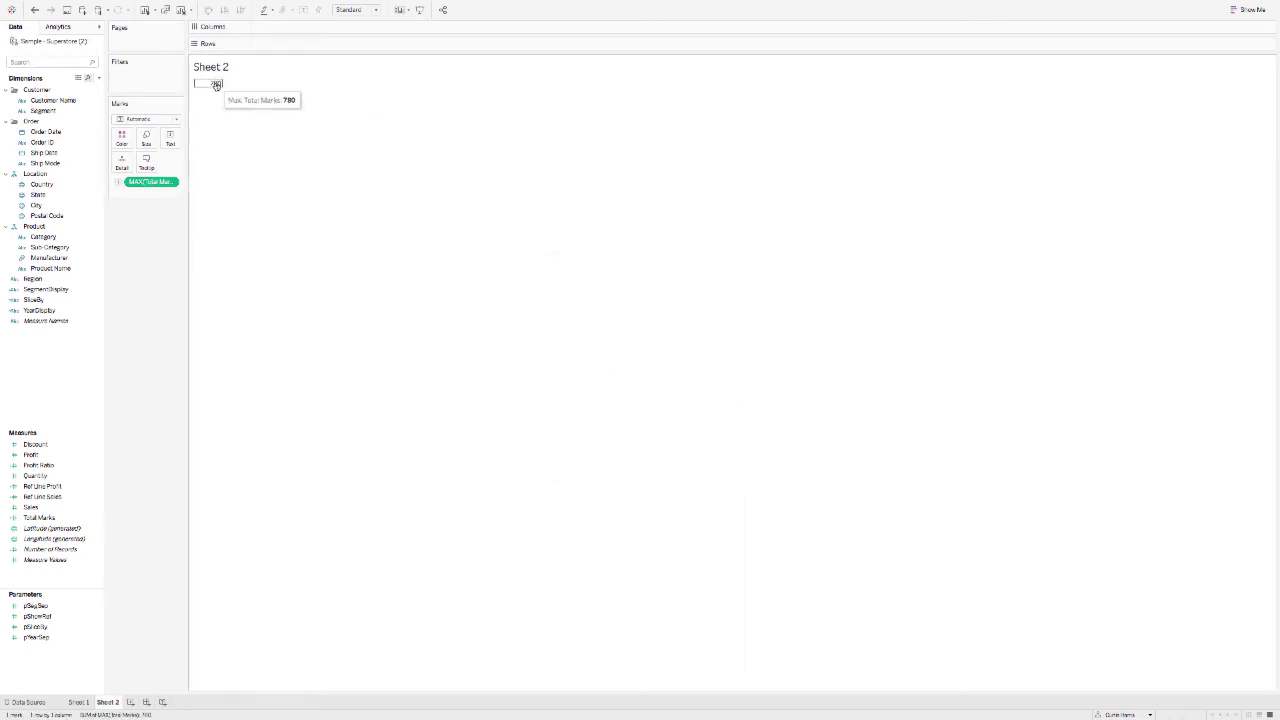
key("ctrl+Left")
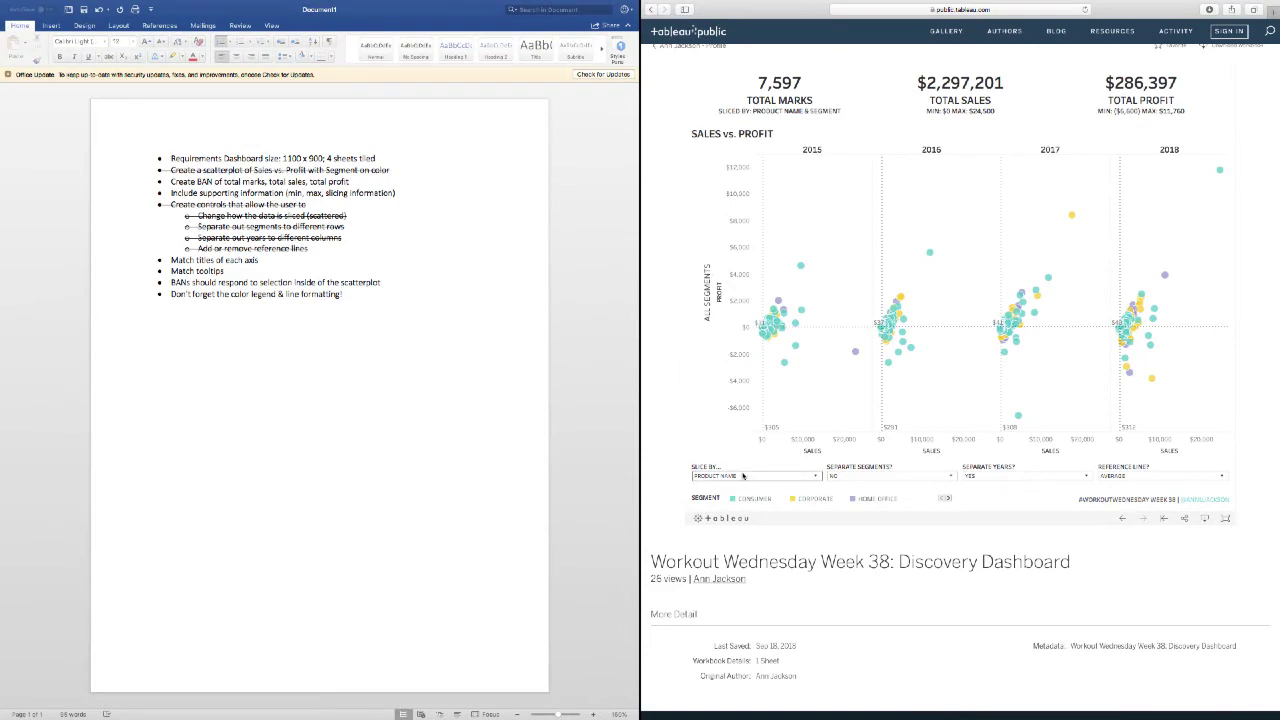
key("ctrl+Right")
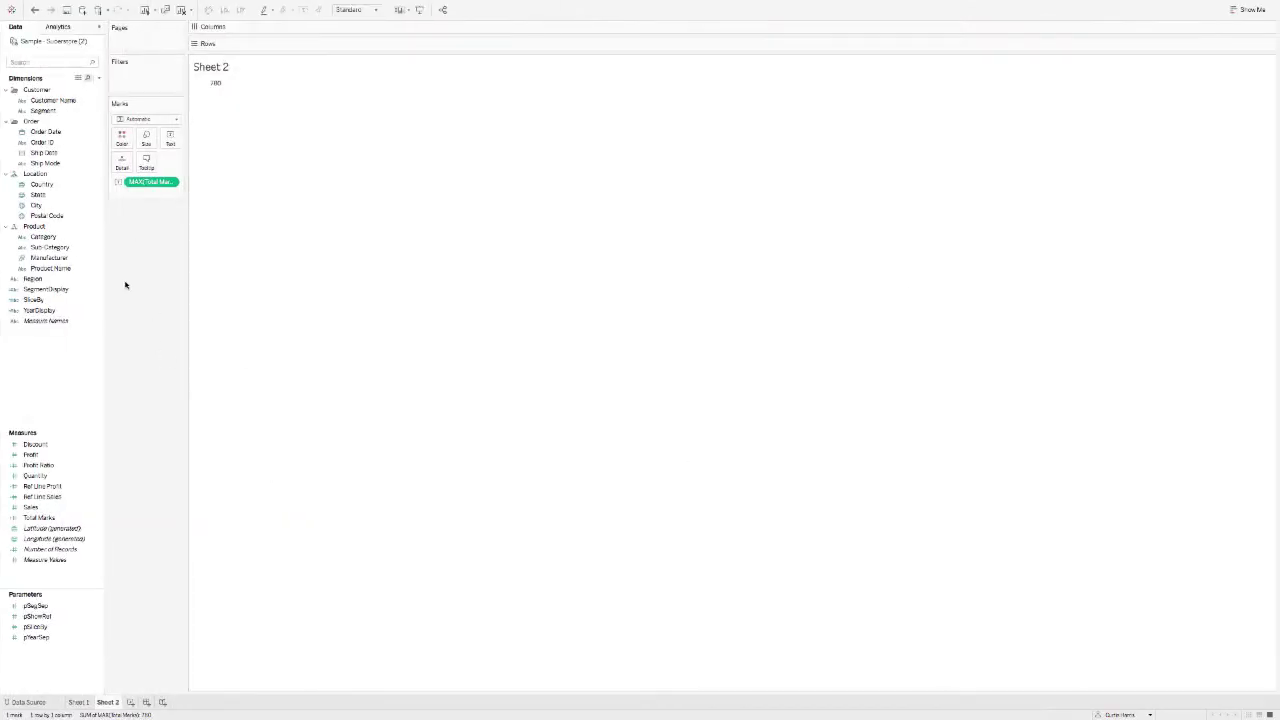
key("ctrl+Left")
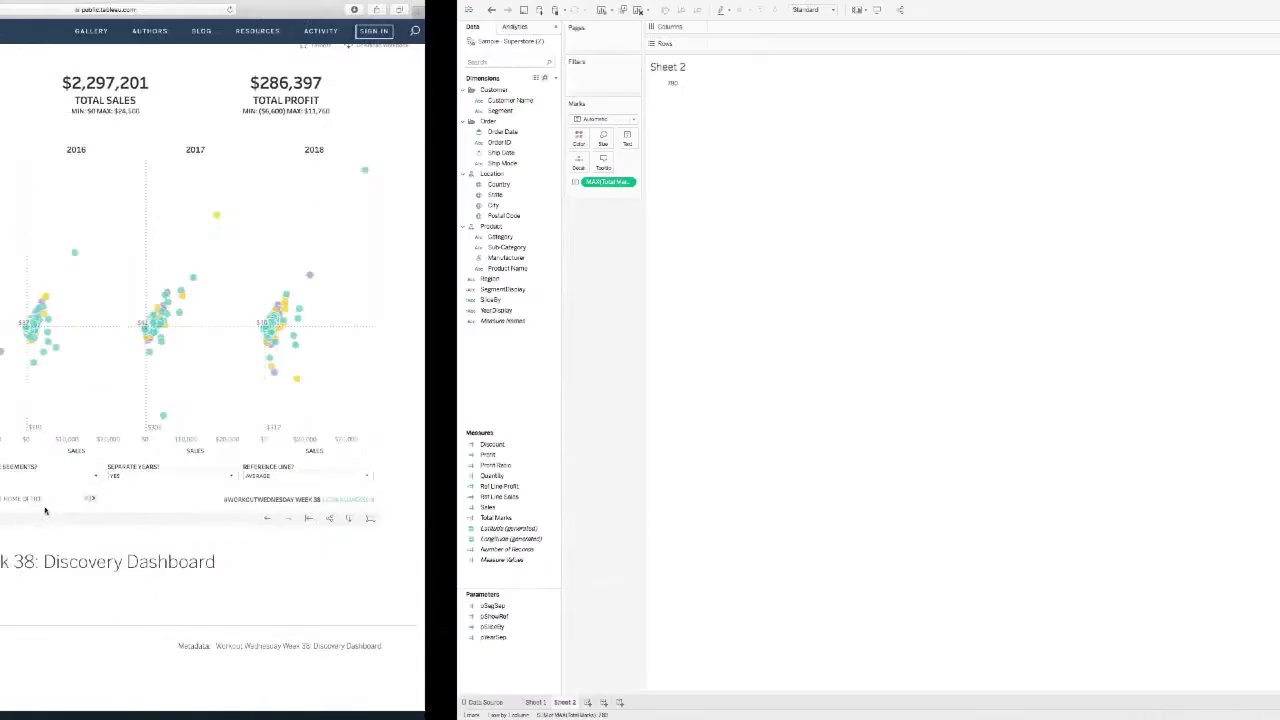
key("ctrl+Right")
Set the reference's SEPARATE YEARS to NO, match Sheet 1 with pSliceBy PRODUCT NAME and pSegSep NO, and check Total Marks on Sheet 2
left_click(79, 701)
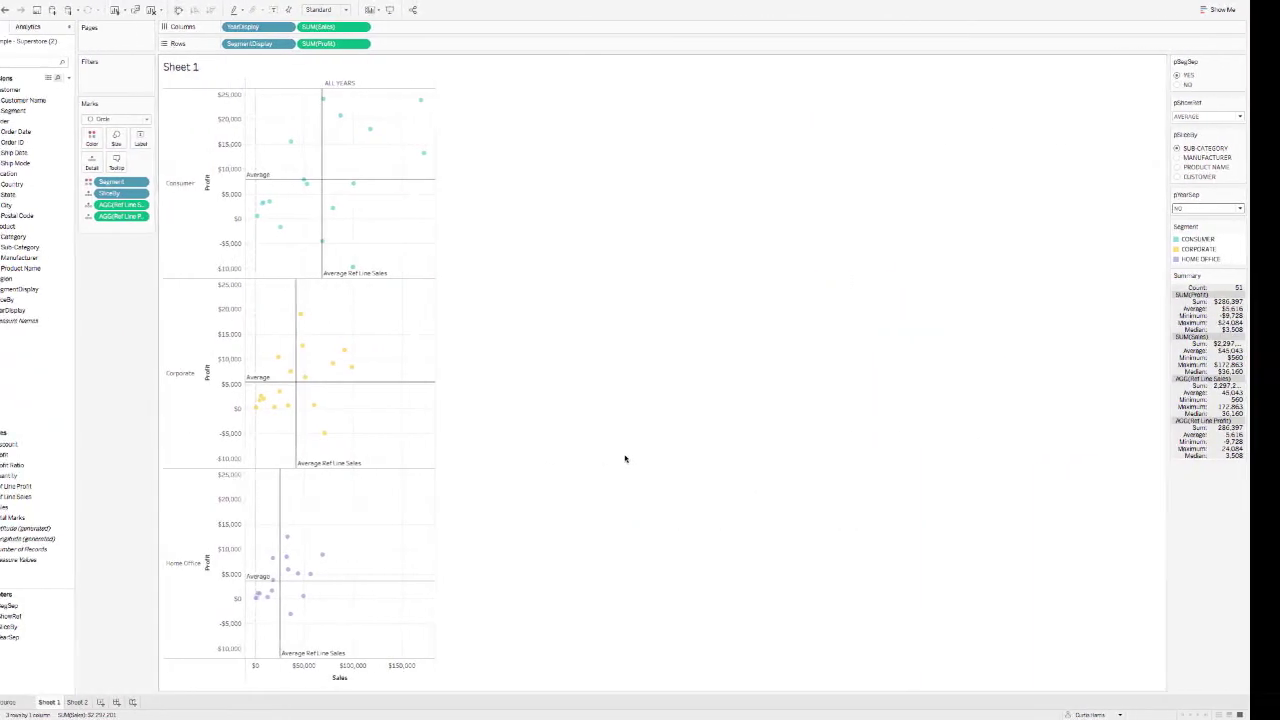
key("ctrl+Left")
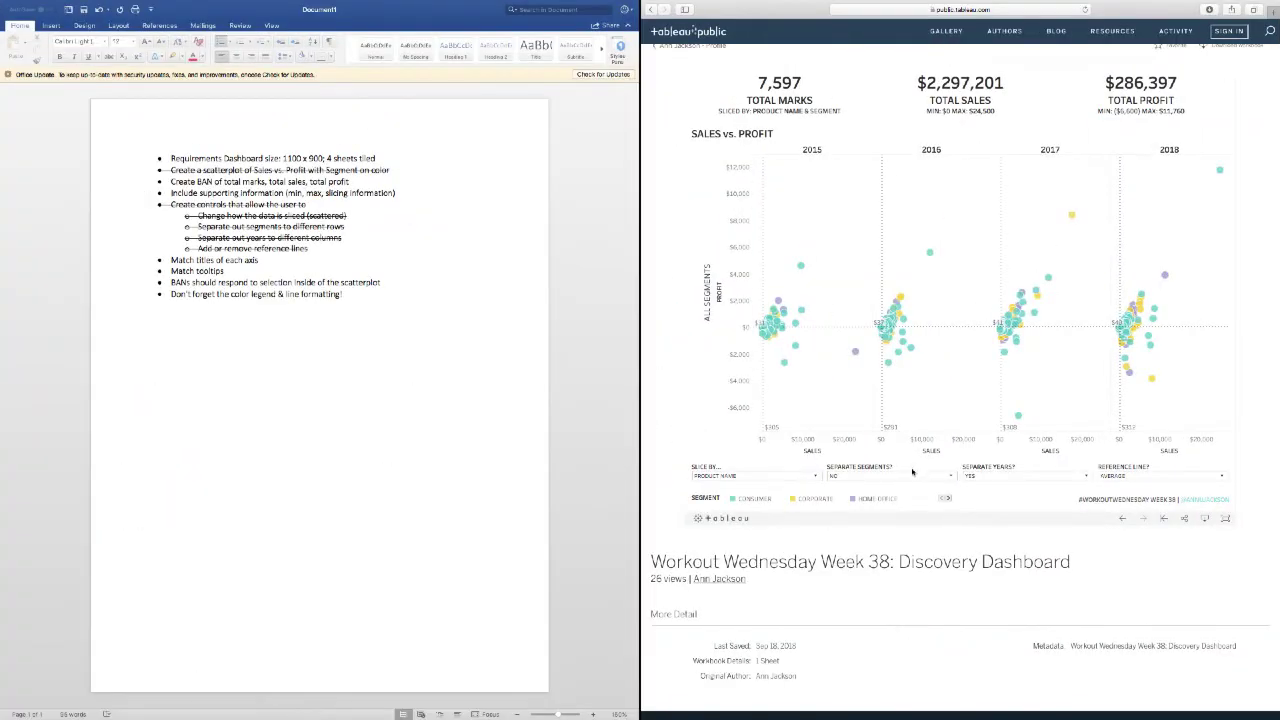
left_click(1000, 476)
left_click(986, 497)
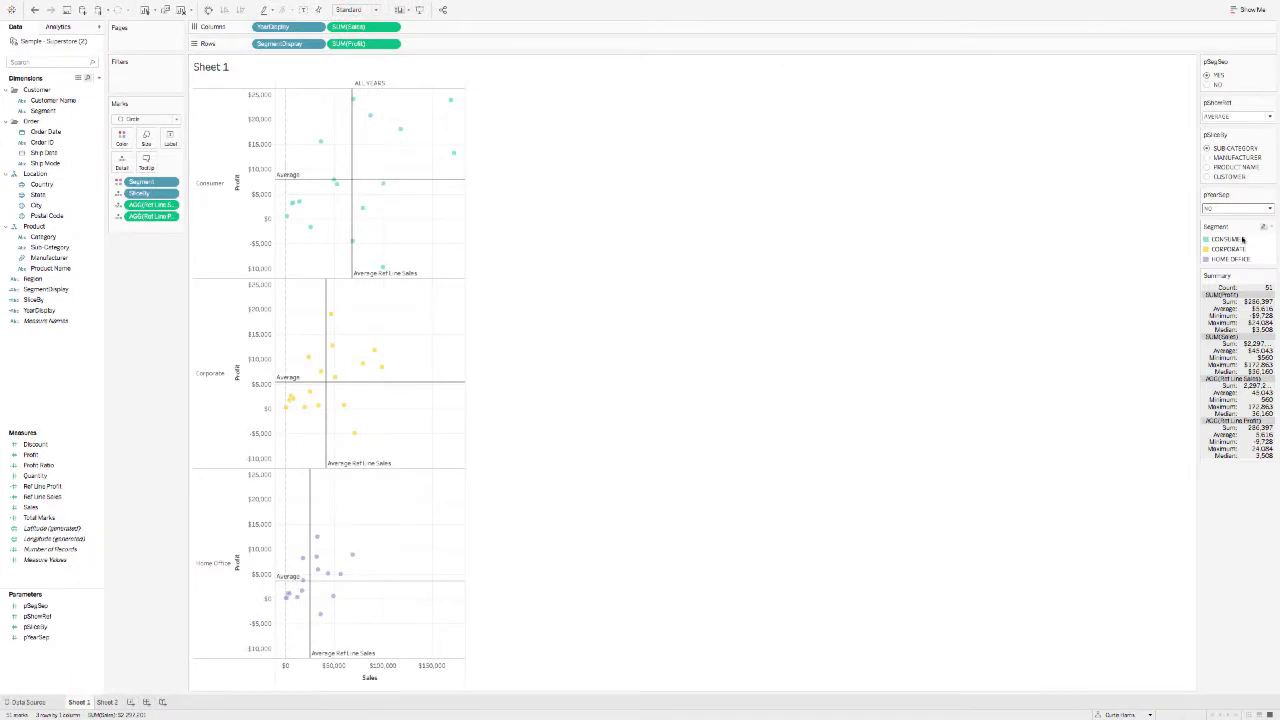
left_click(1208, 166)
left_click(1207, 85)
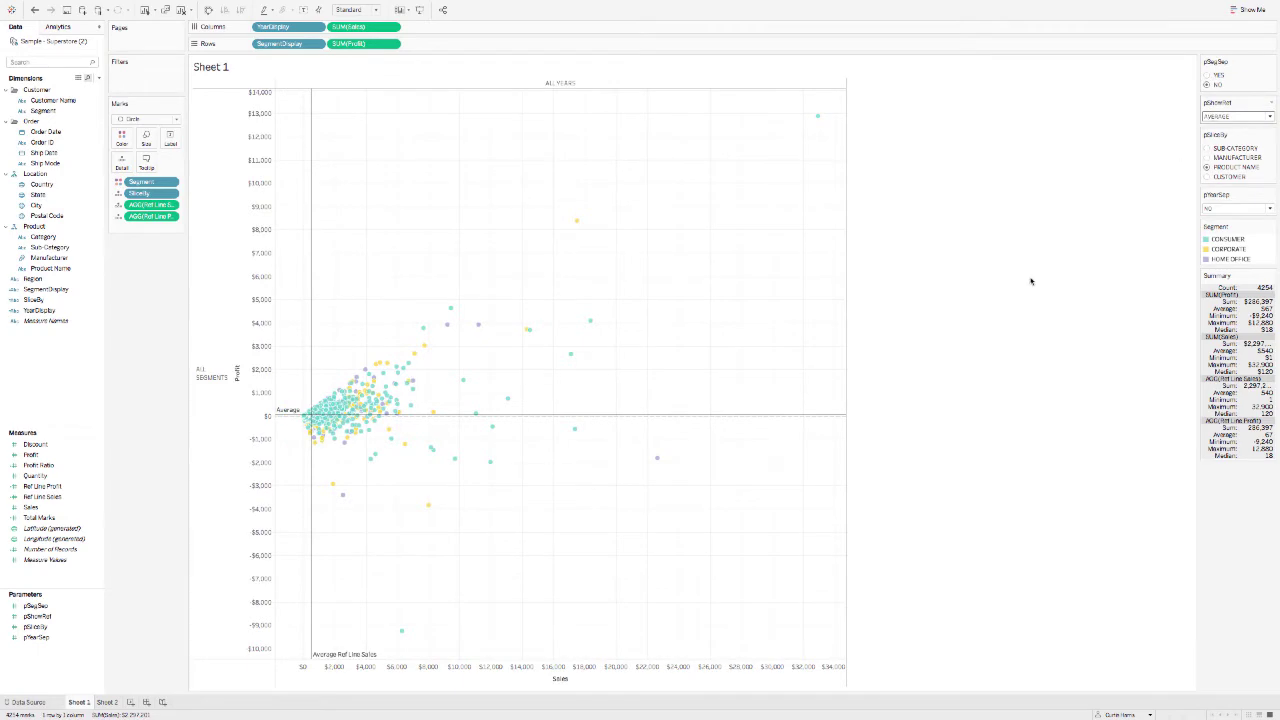
left_click(106, 703)
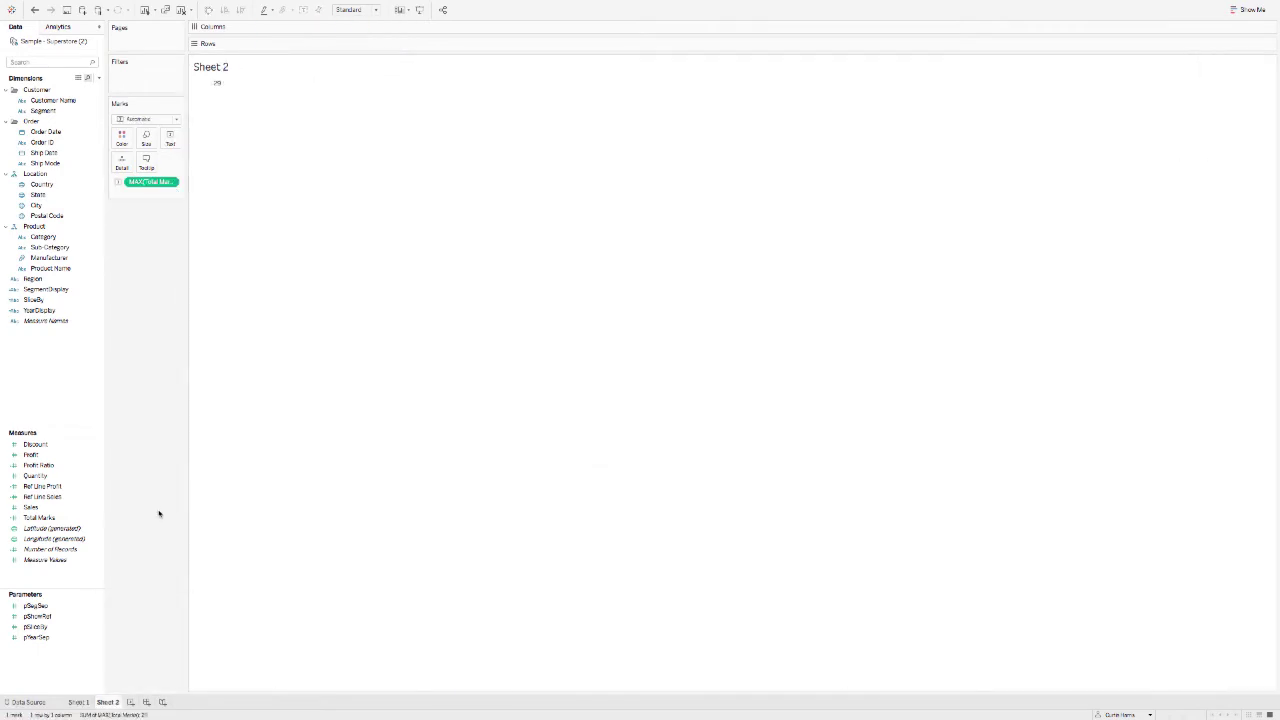
key("super+Tab")
Reopen the Total Marks calculation, clear its formula and start a COUNTD function
right_click(46, 519)
left_click(83, 351)
key("super+a")
key("BackSpace")
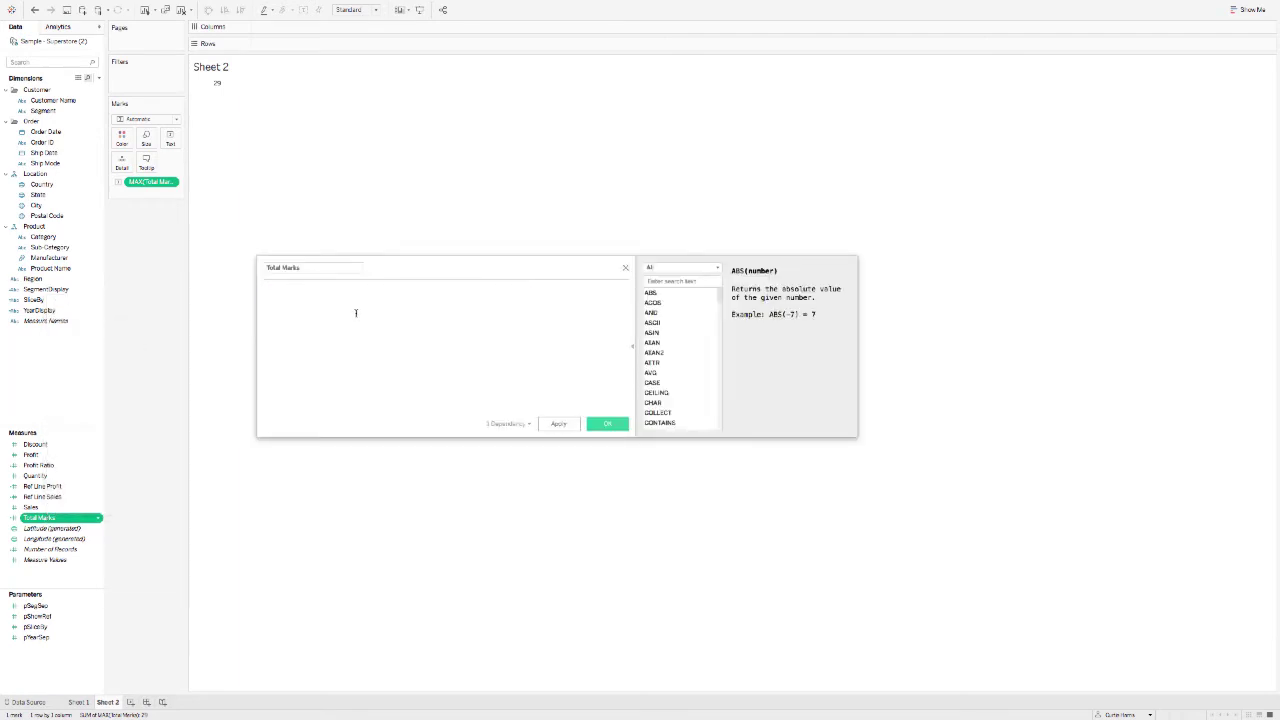
type("countd")
key("Return")
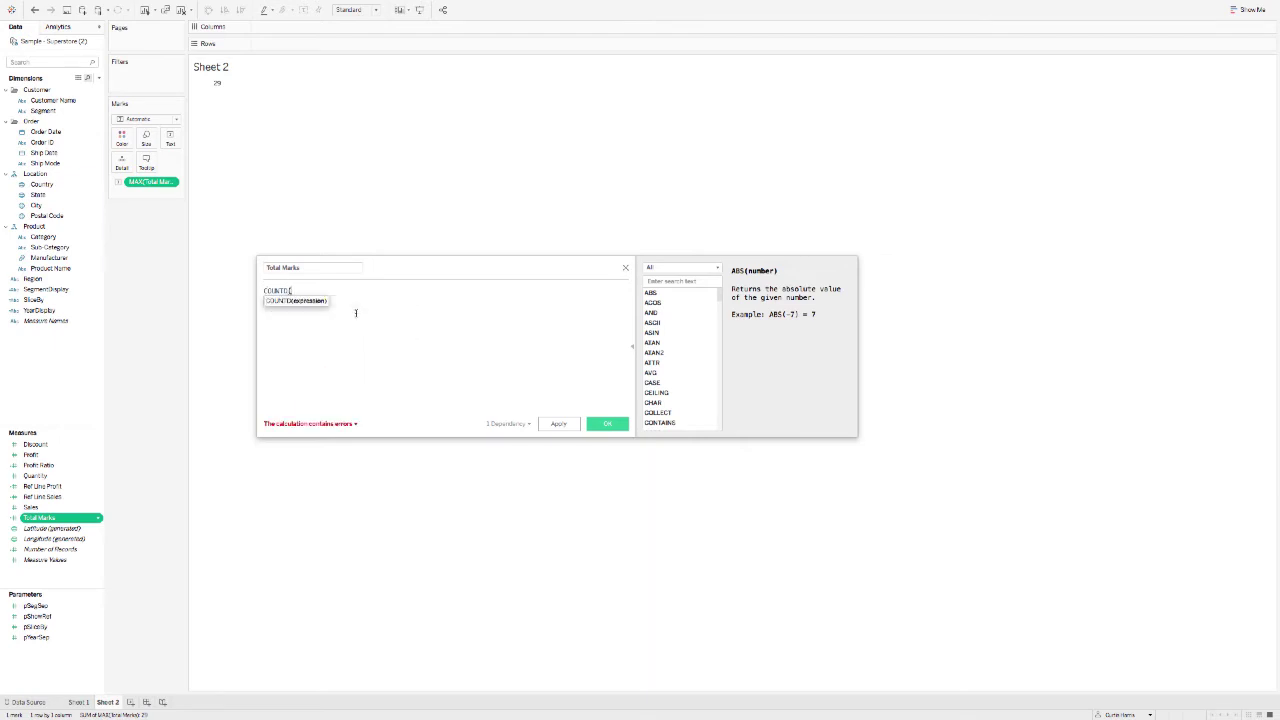
Complete the COUNTD argument in Total Marks as [YearDisplay]+'|'+[Segment]+[SliceBy]
type("year")
double_click(356, 313)
type("+'")
key("BackSpace")
type("'|'+")
type("se")
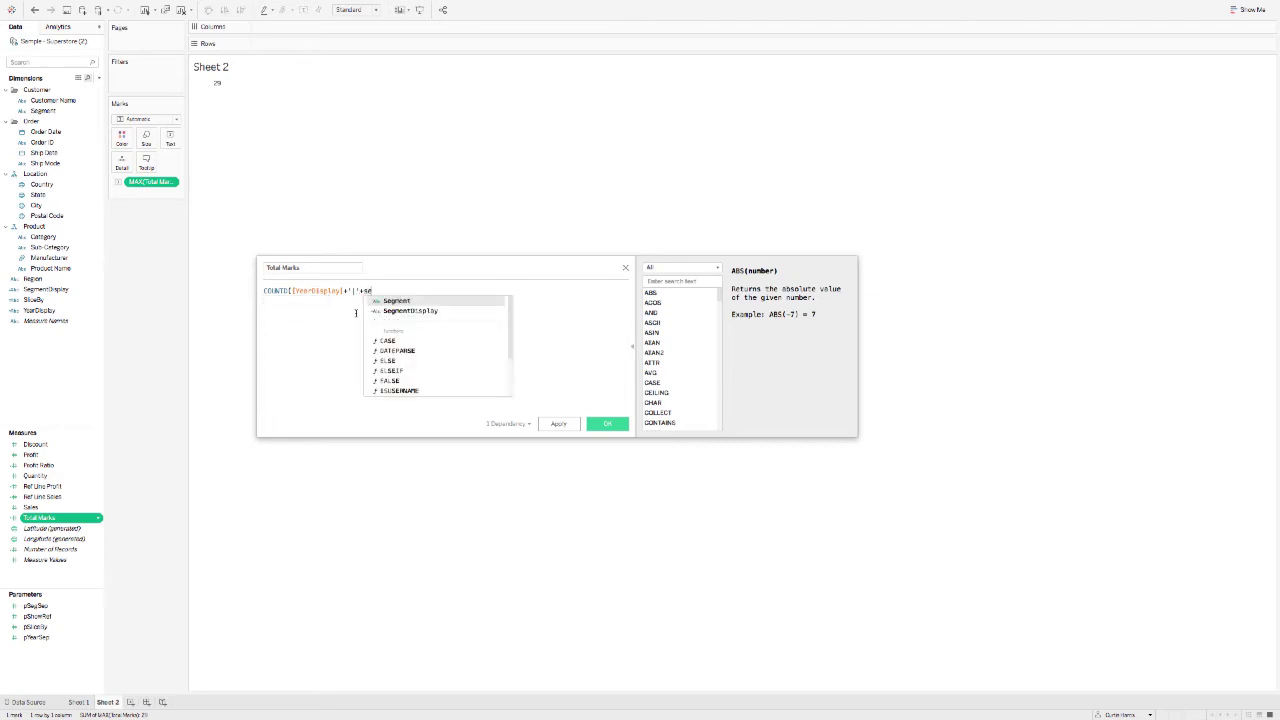
key("Return")
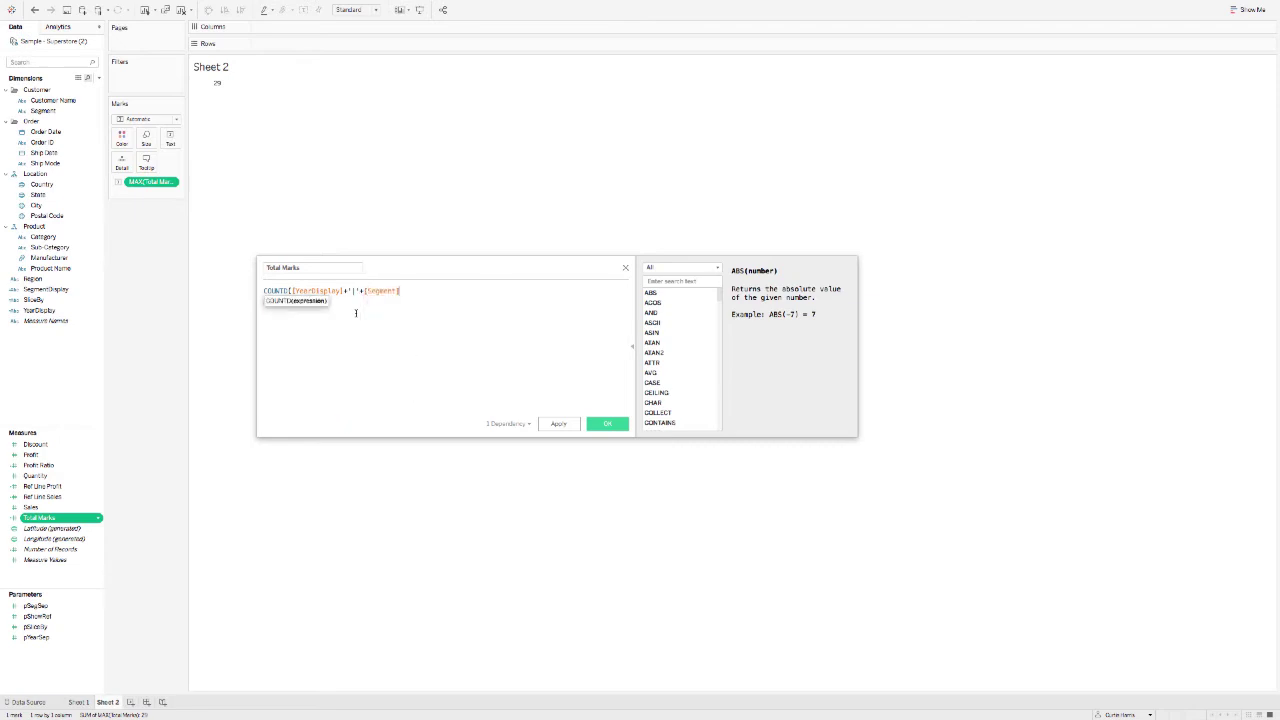
type("+)")
key("BackSpace")
type("sli")
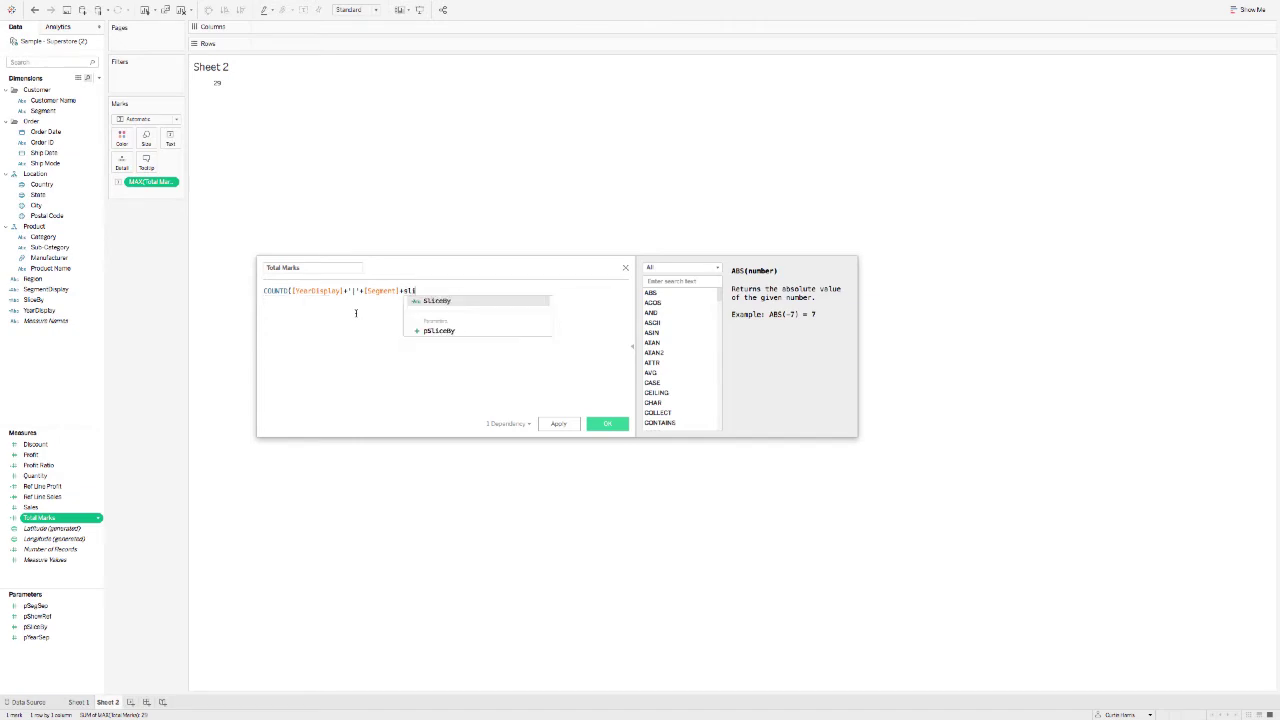
key("Return")
type(")")
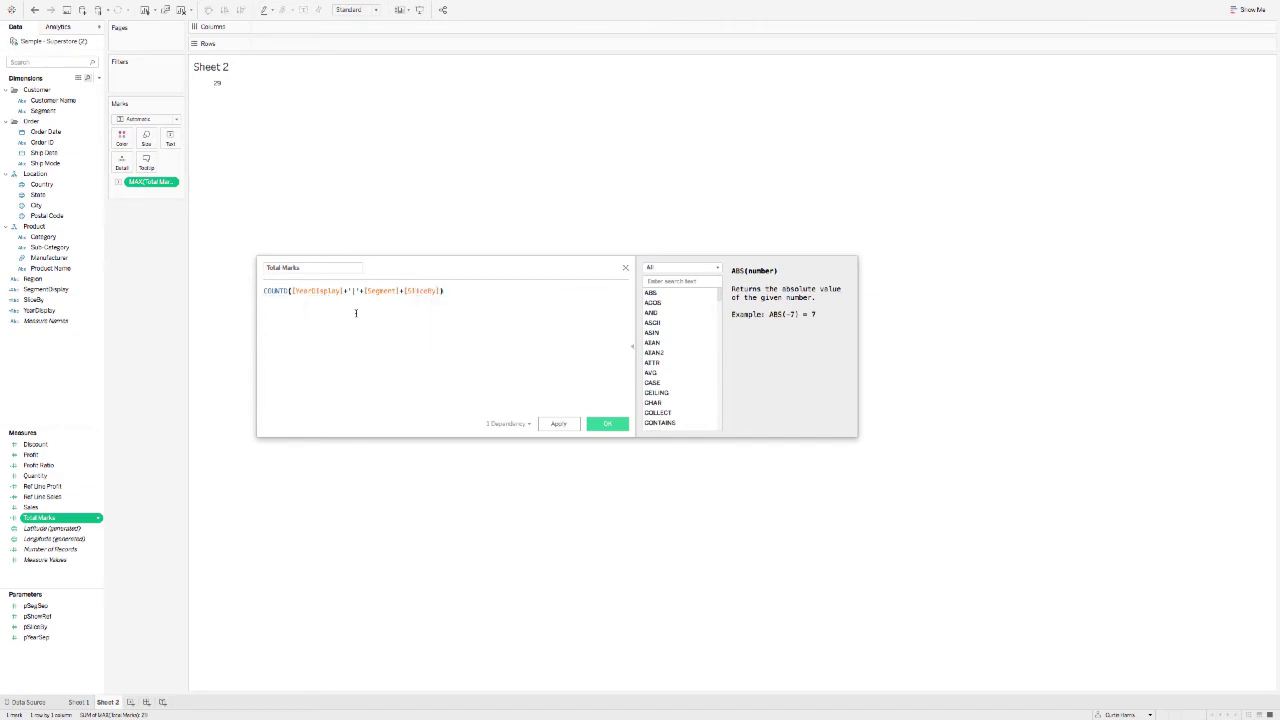
Insert a '|' separator between [Segment] and [SliceBy] in the Total Marks formula, save it, and keep the field as Sheet 2's text
left_click(405, 291)
type("'|")
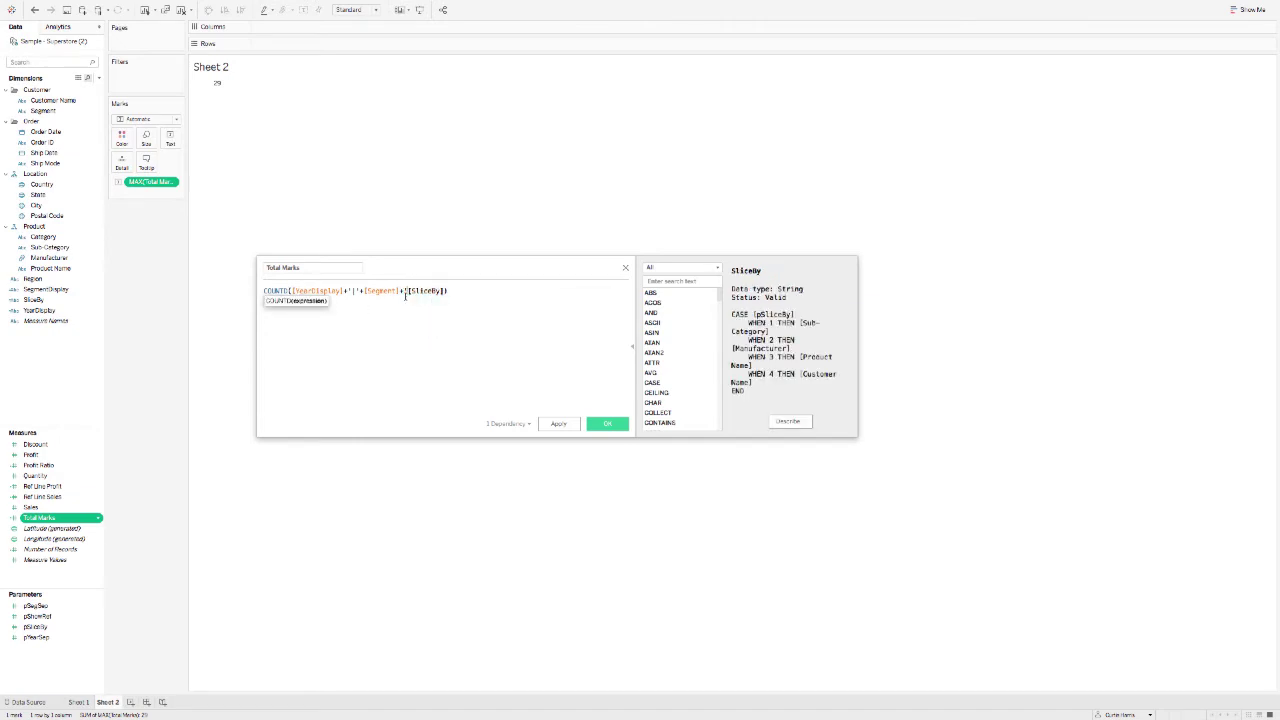
type("'")
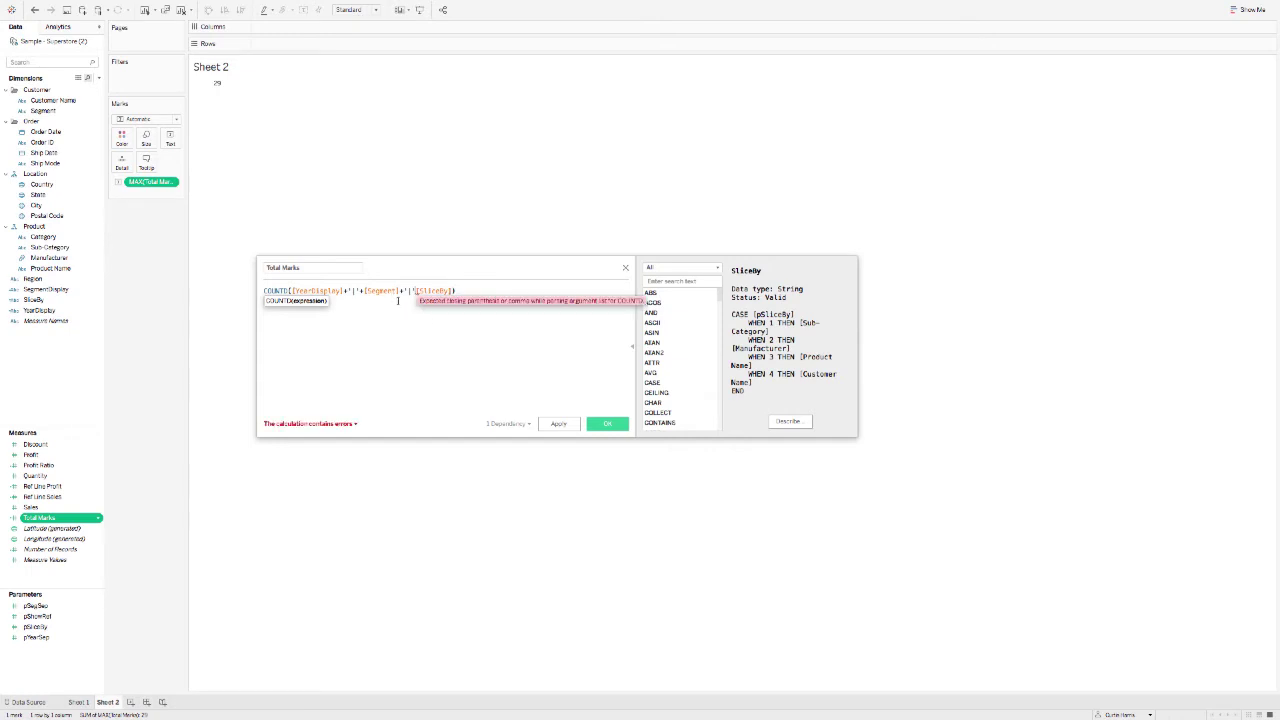
left_click(329, 424)
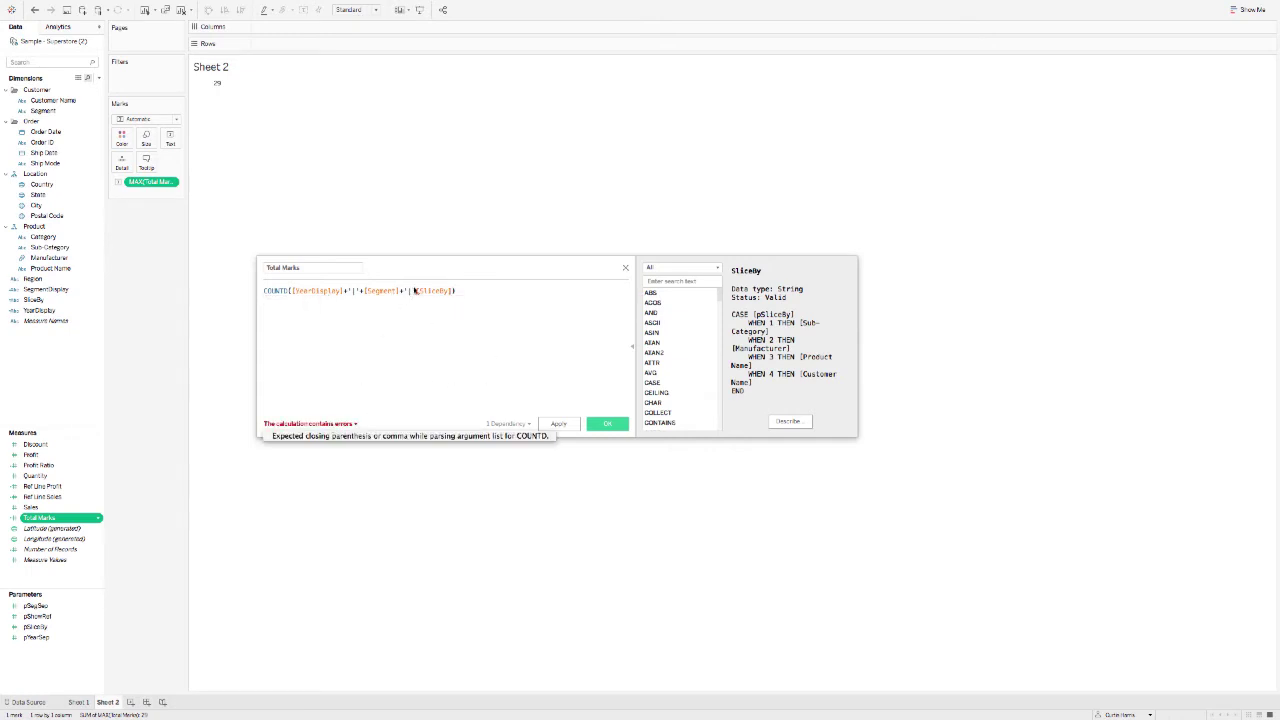
left_click(413, 292)
type("+")
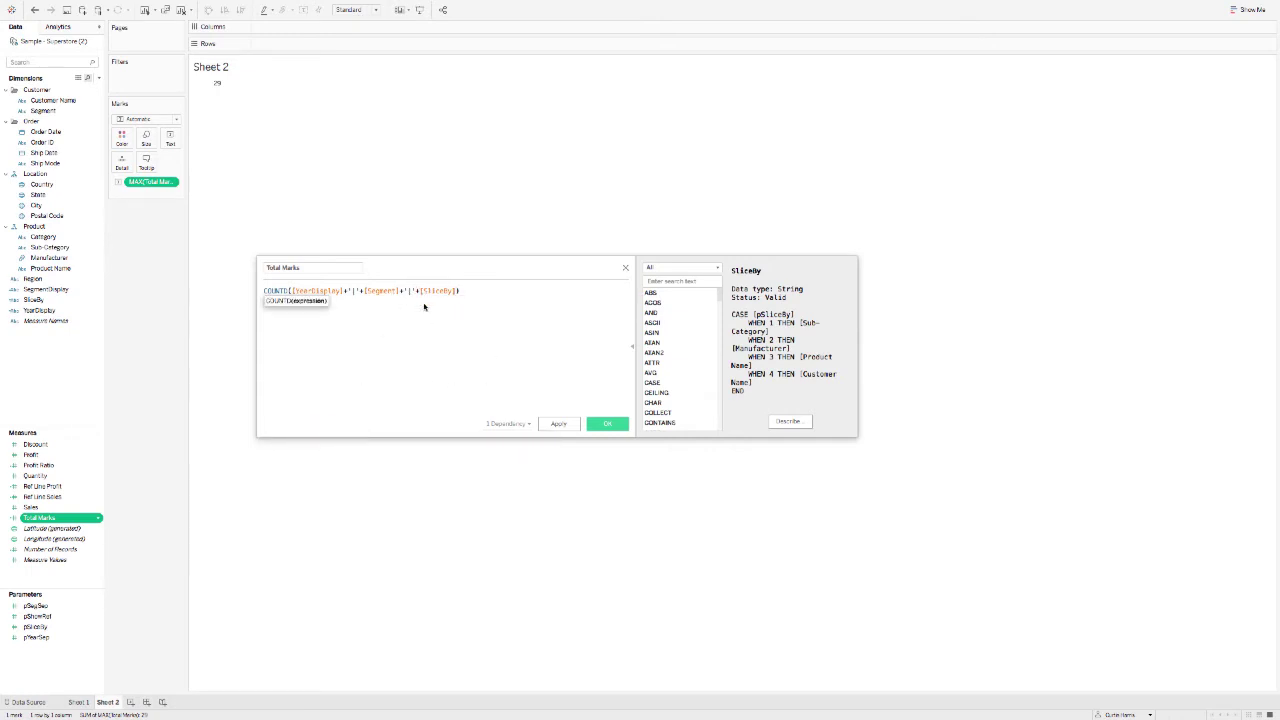
left_click(558, 423)
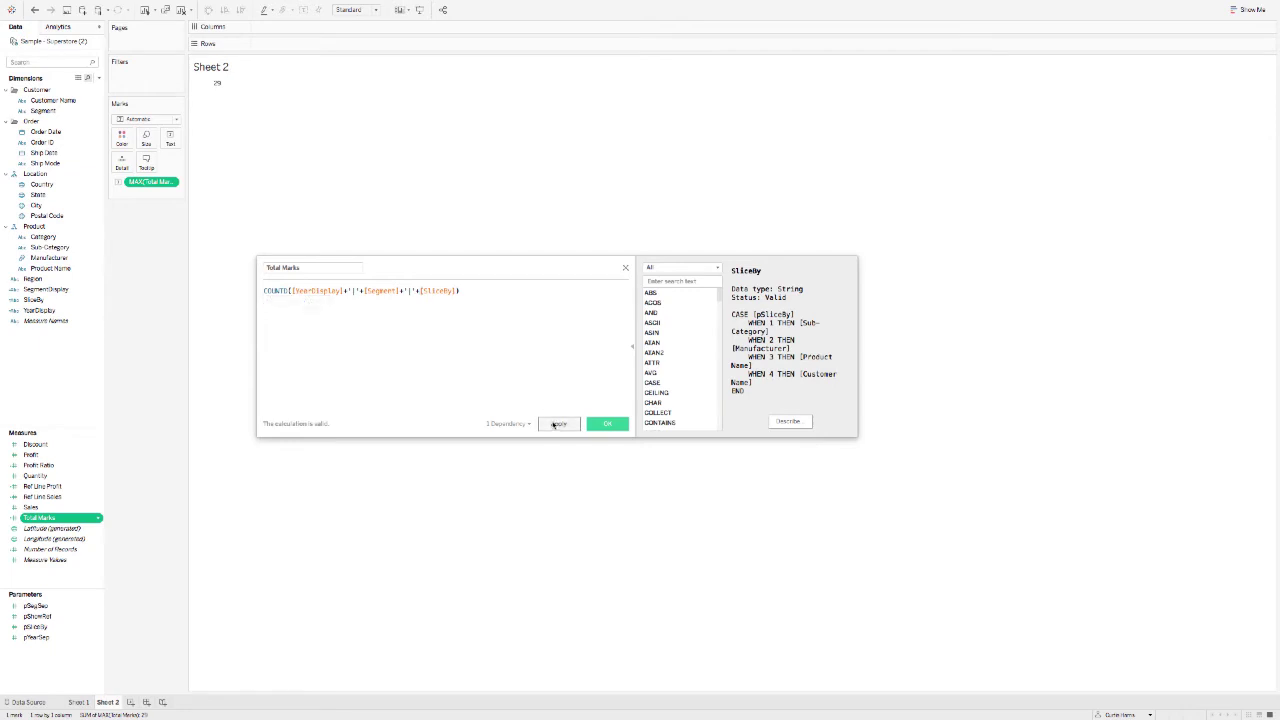
left_click(610, 424)
left_click_drag(160, 182, 170, 140)
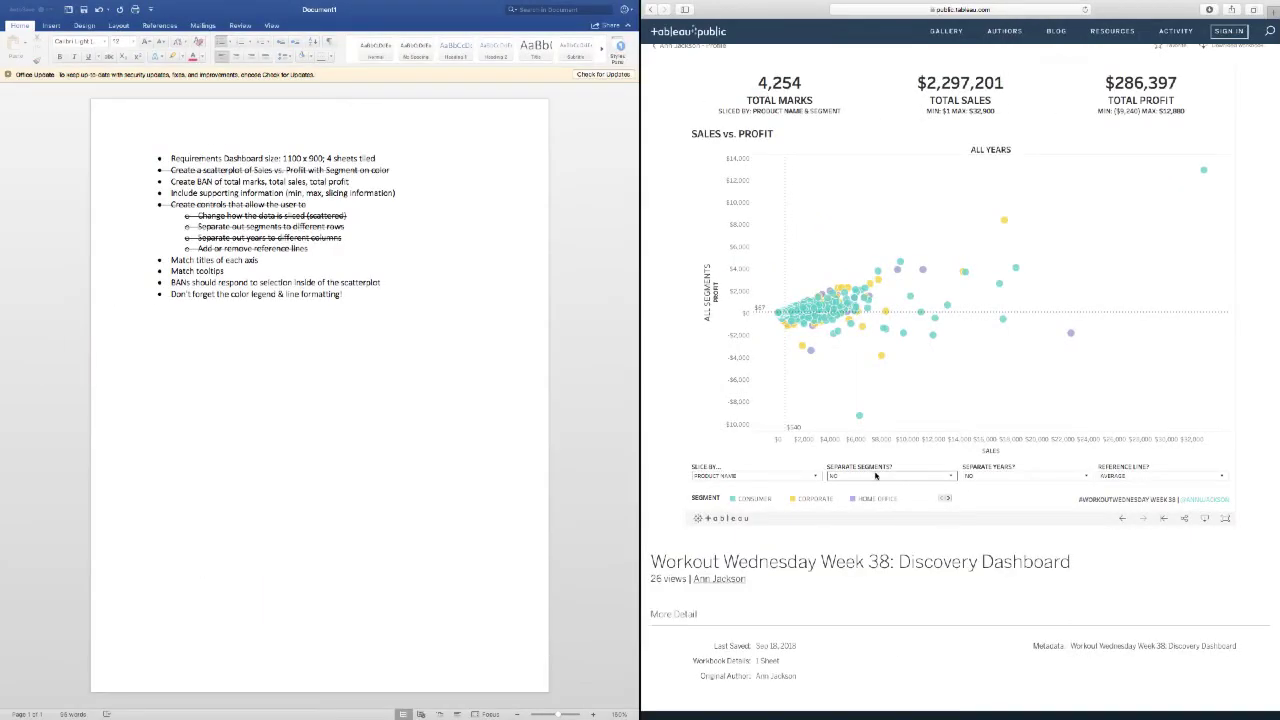
Set the reference dashboard to slice by MANUFACTURER with SEPARATE SEGMENTS and SEPARATE YEARS both YES
left_click(790, 476)
left_click(801, 500)
left_click(875, 476)
left_click(875, 490)
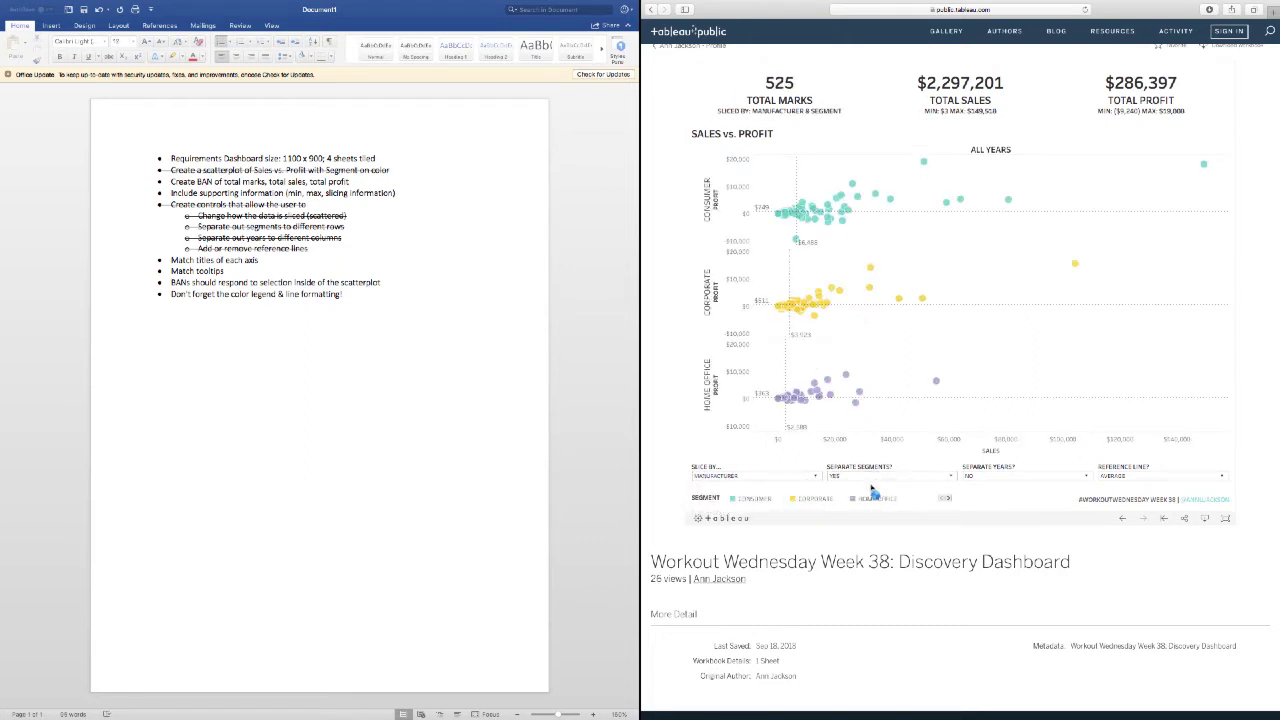
left_click(1012, 480)
left_click(1000, 492)
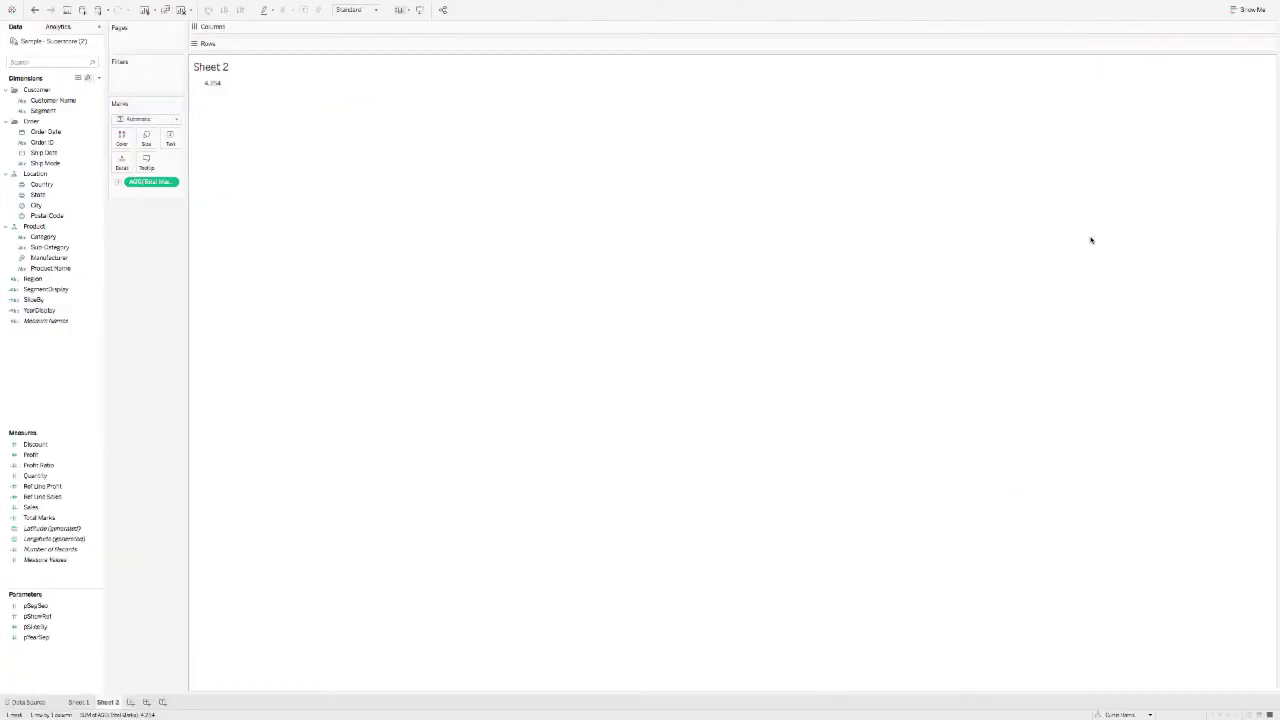
On Sheet 1, set pSegSep to YES, pYearSep to YES and pSliceBy to MANUFACTURER, and check Total Marks on Sheet 2
left_click(87, 703)
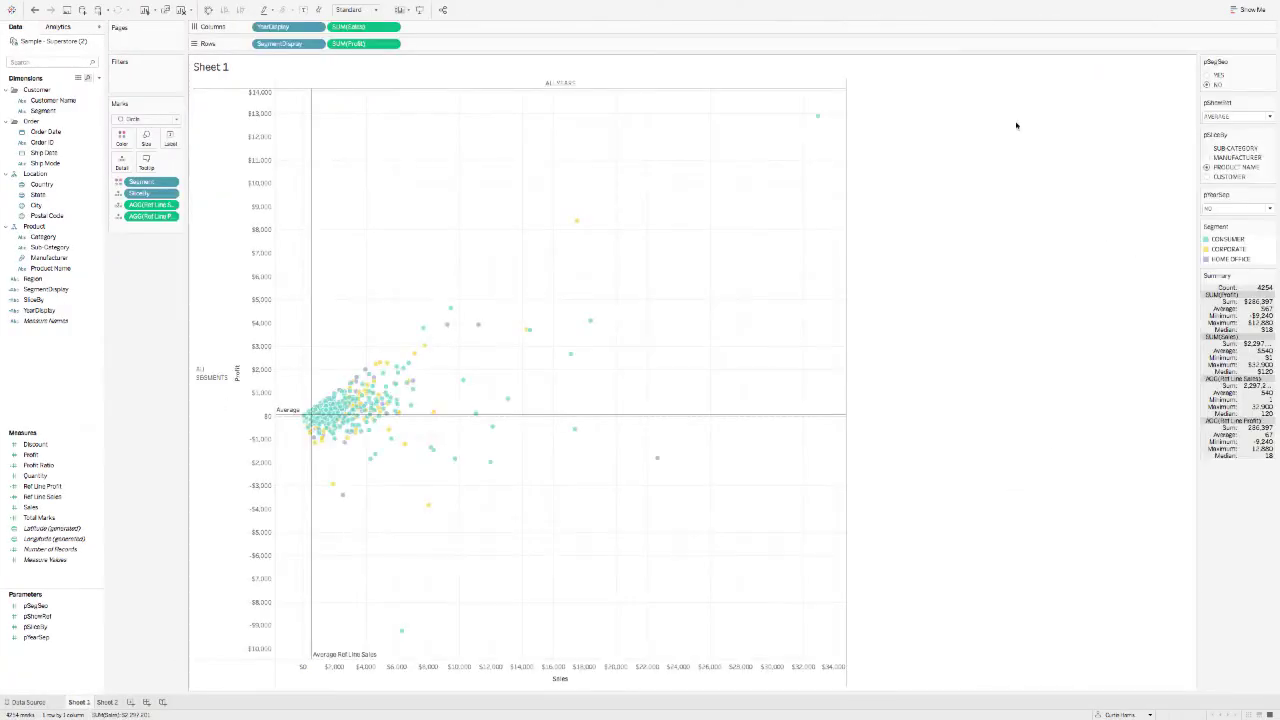
left_click(1206, 76)
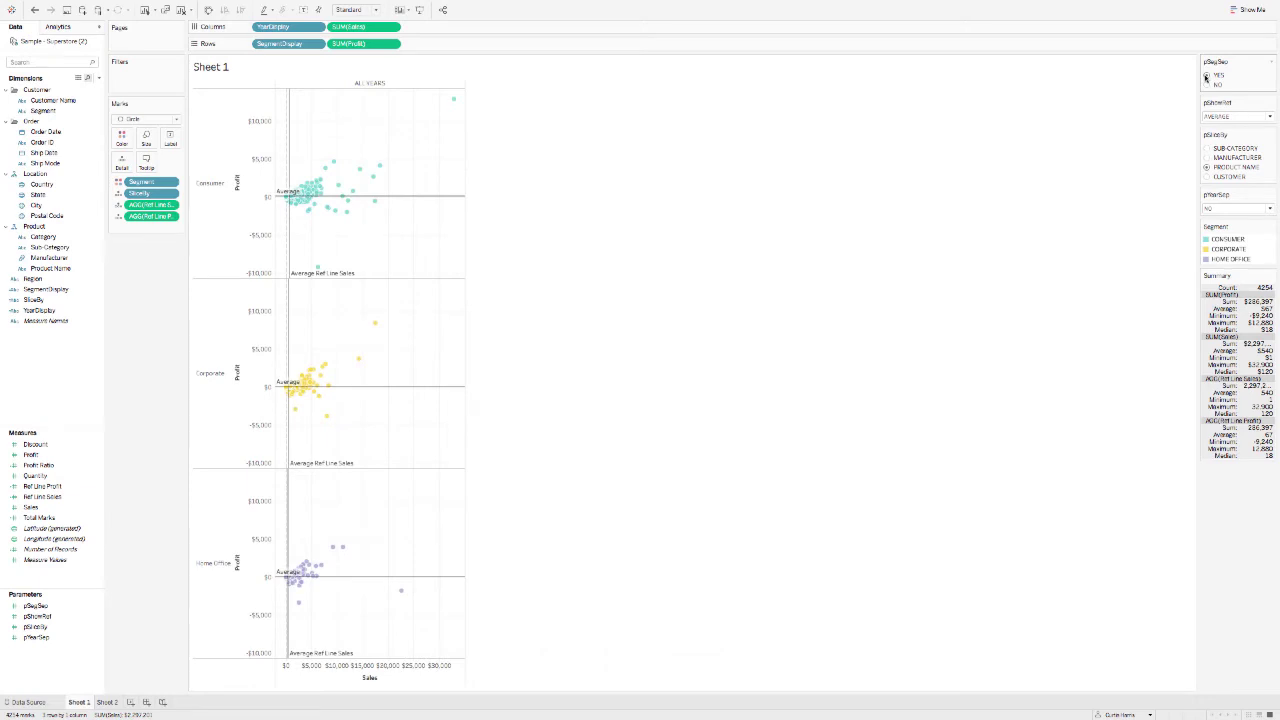
left_click(1210, 208)
left_click(1212, 219)
left_click(1207, 157)
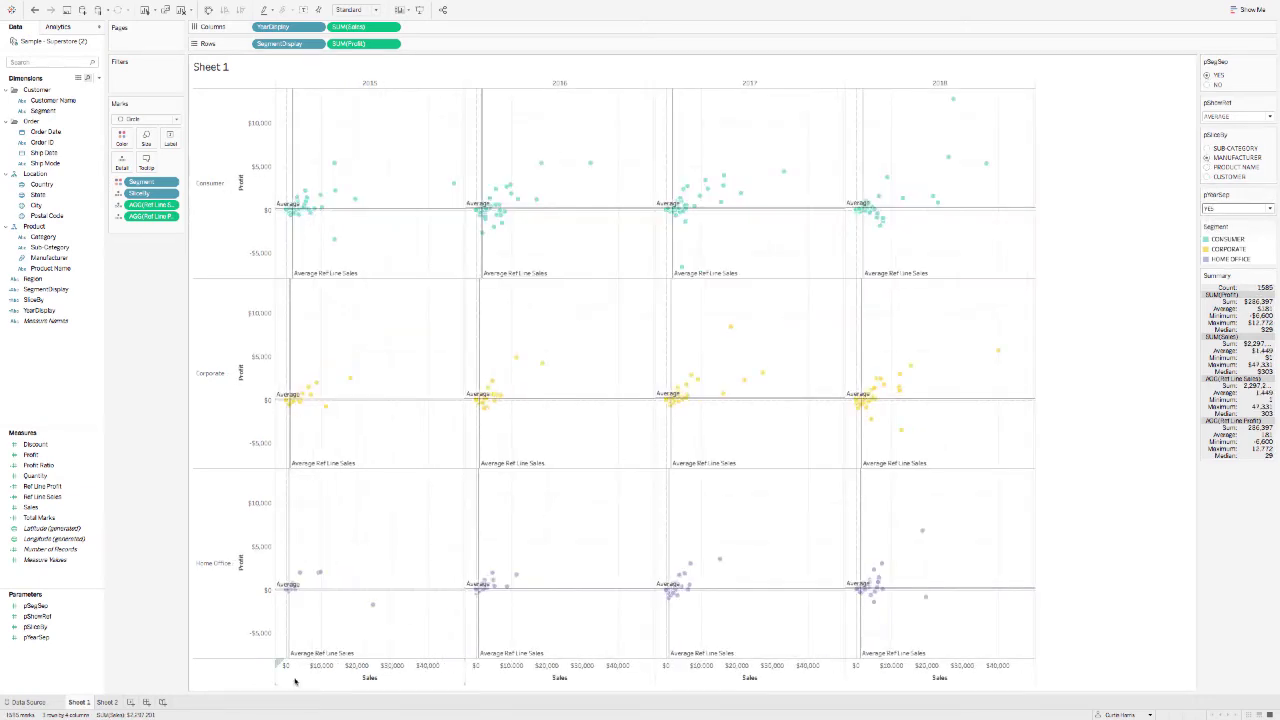
left_click(107, 702)
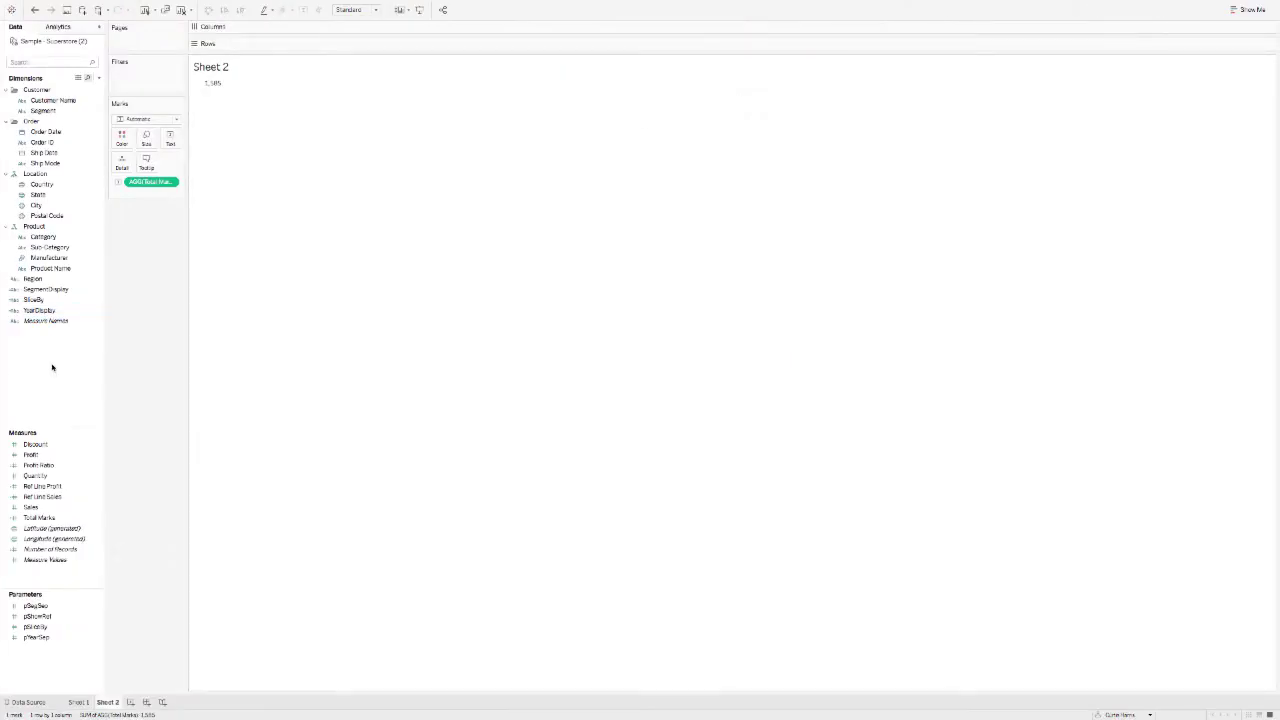
Review the YearDisplay, Segment and SliceBy parts of the Total Marks formula and compare the count with the reference dashboard
left_click(57, 519)
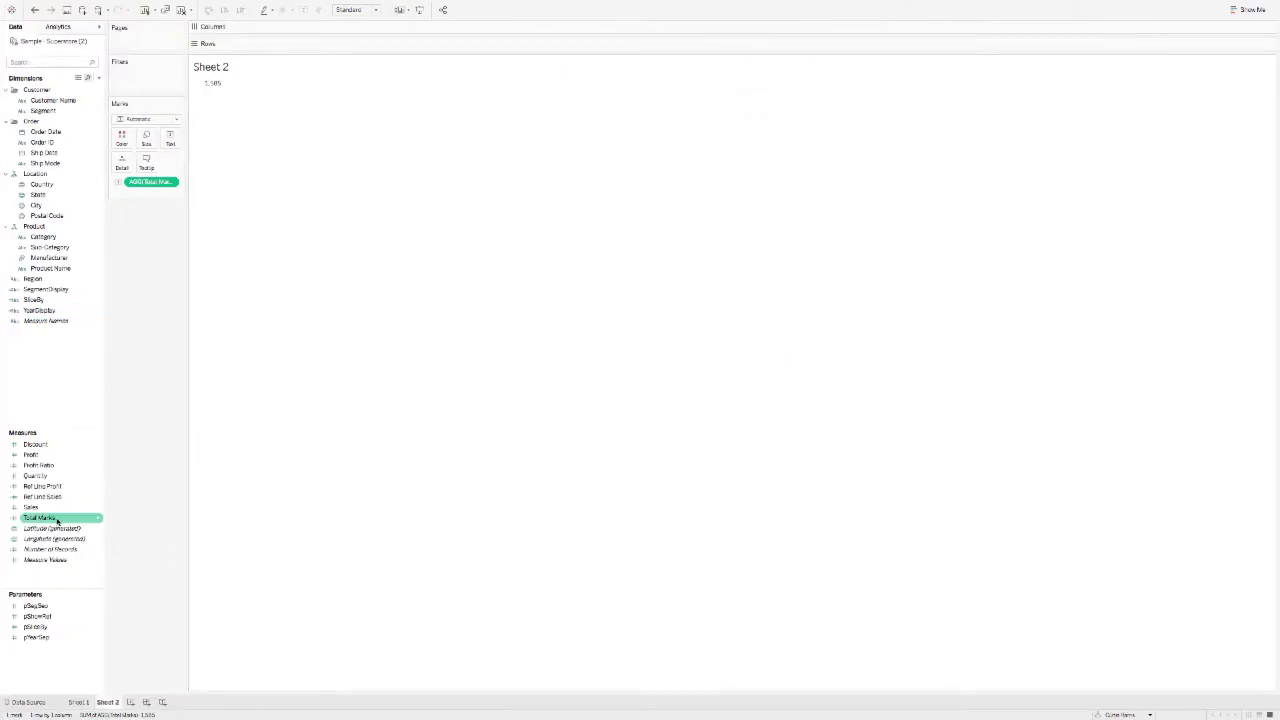
right_click(57, 519)
left_click(99, 364)
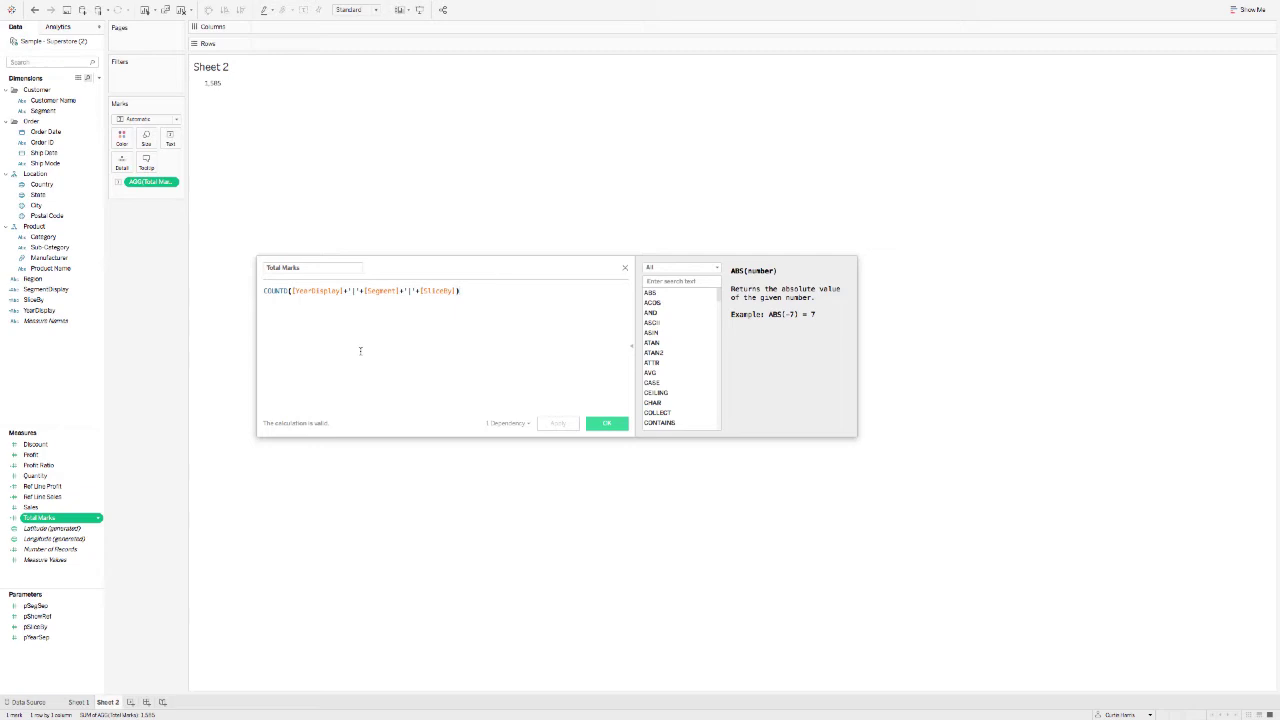
left_click_drag(292, 290, 354, 290)
left_click(356, 290)
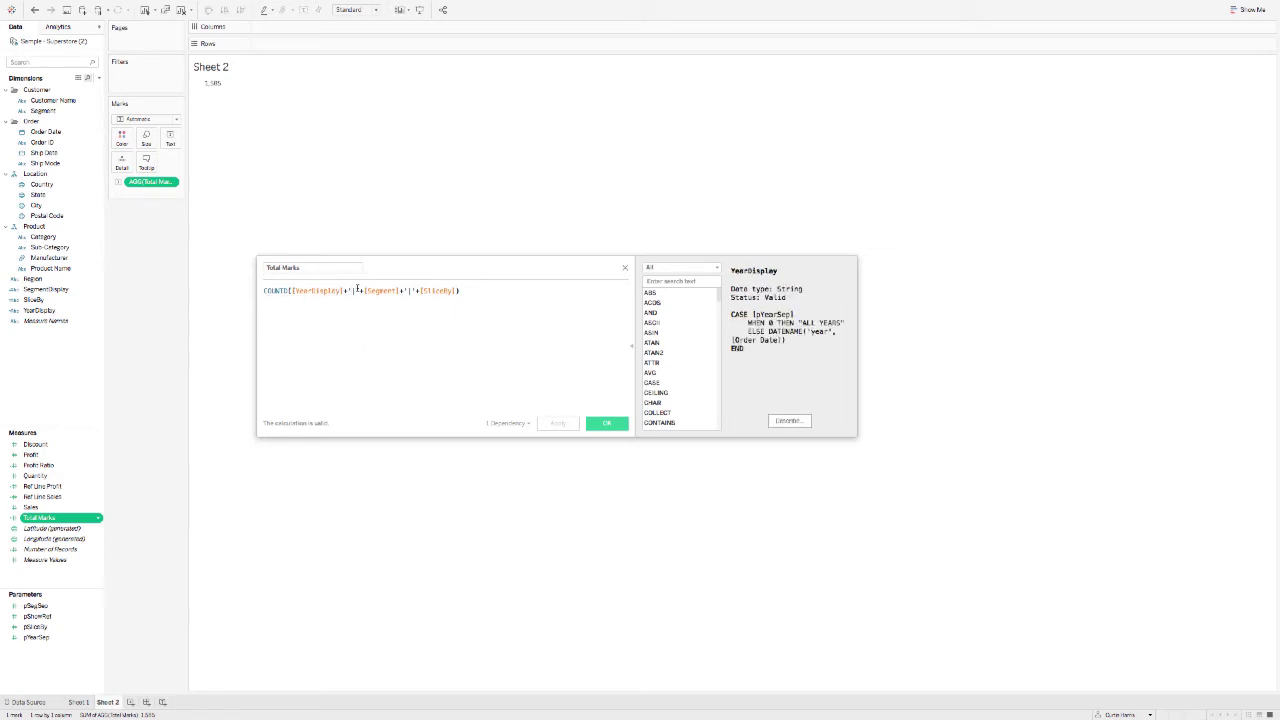
left_click_drag(457, 290, 290, 290)
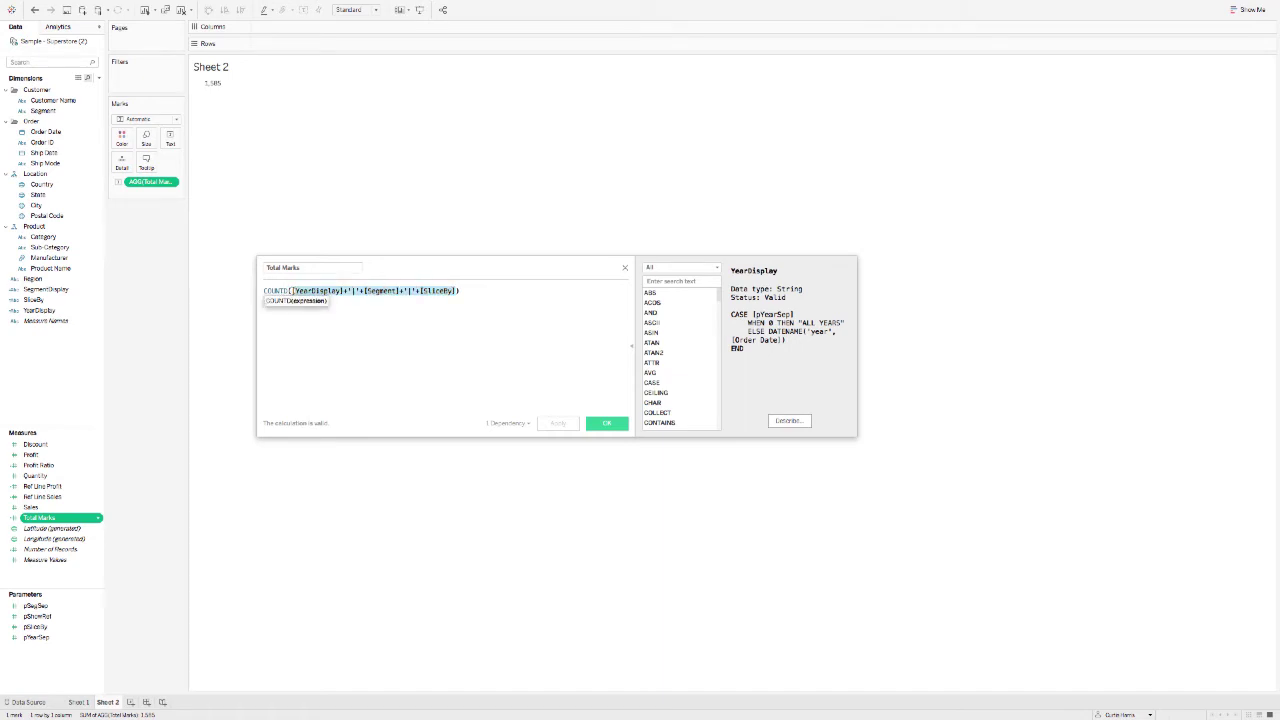
left_click(306, 291)
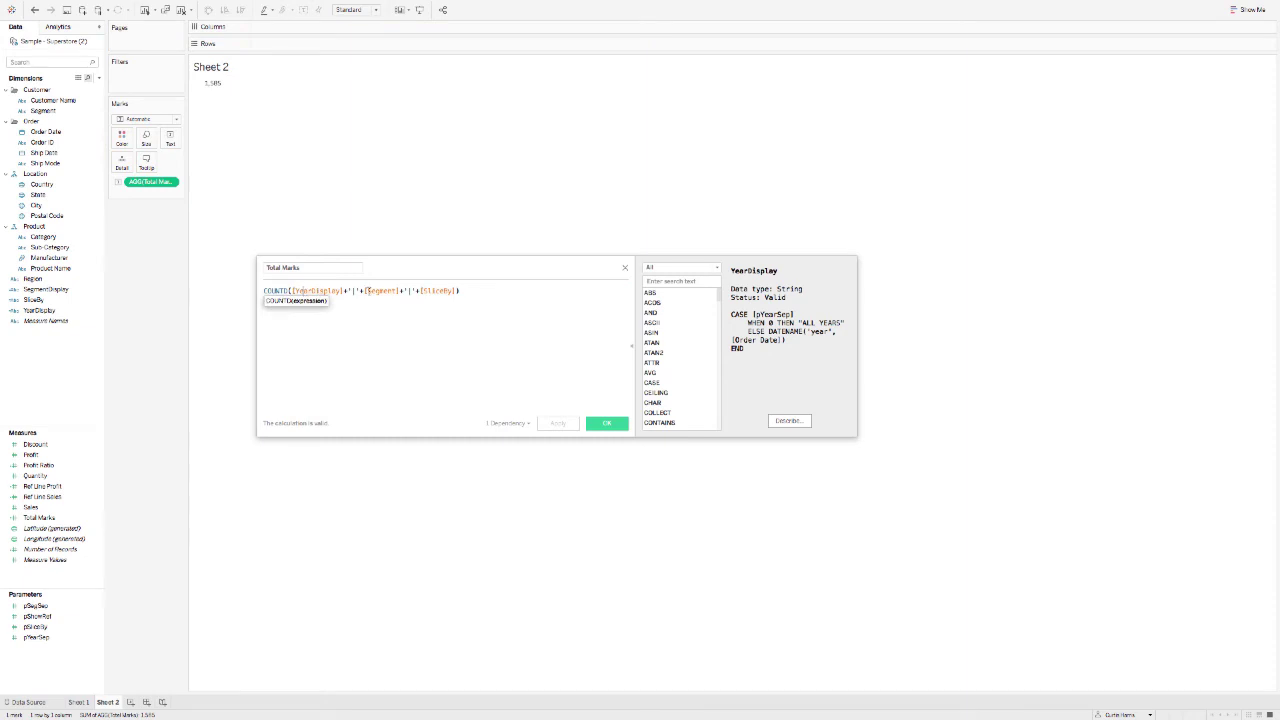
left_click(373, 290)
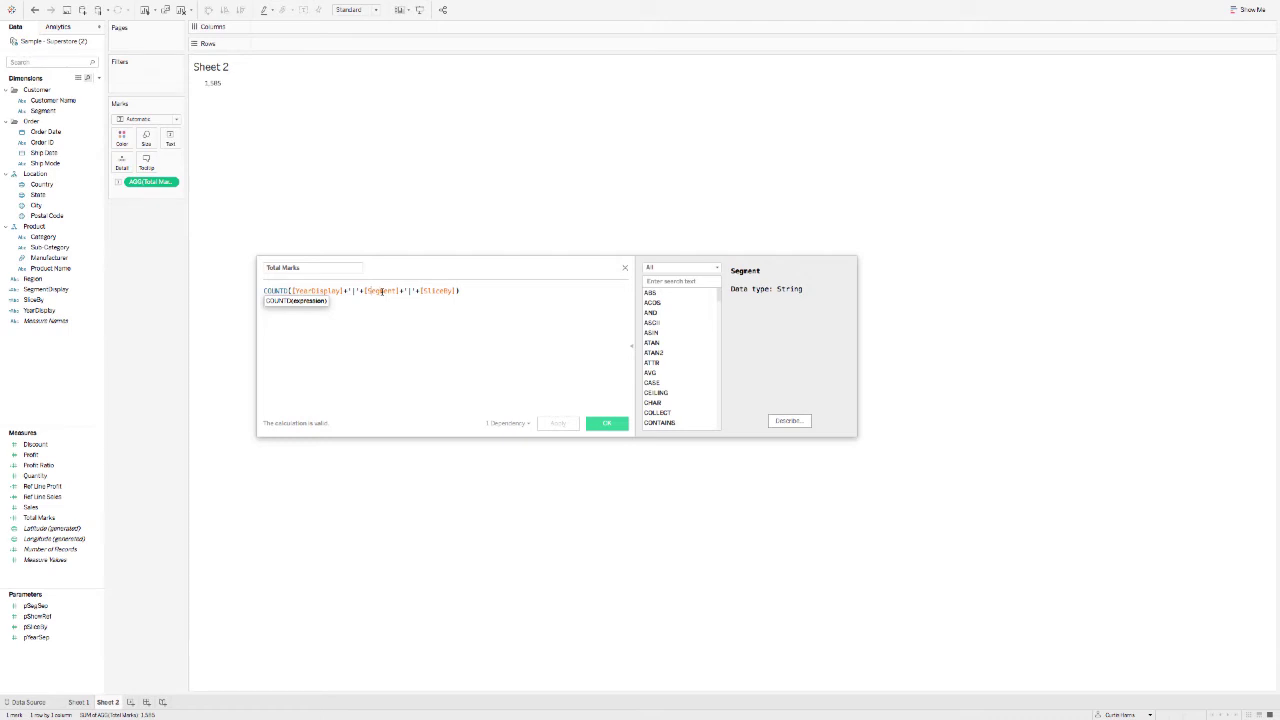
left_click(598, 423)
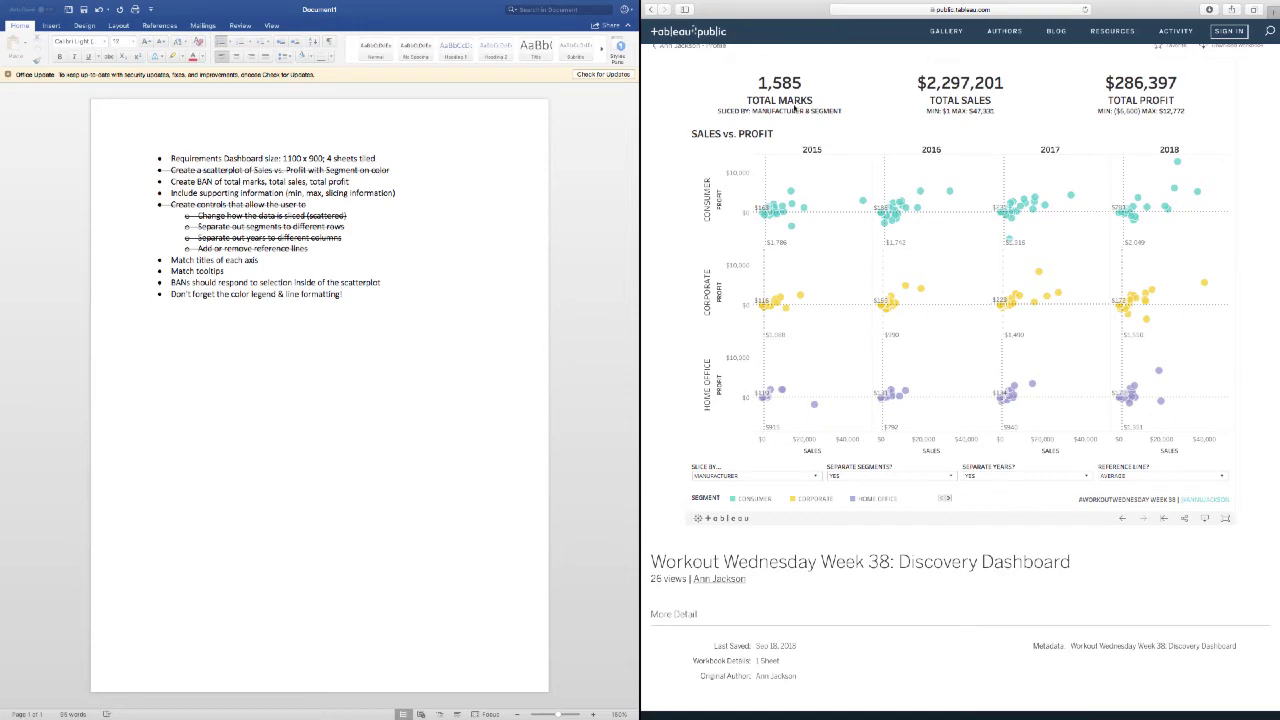
key("super+Tab")
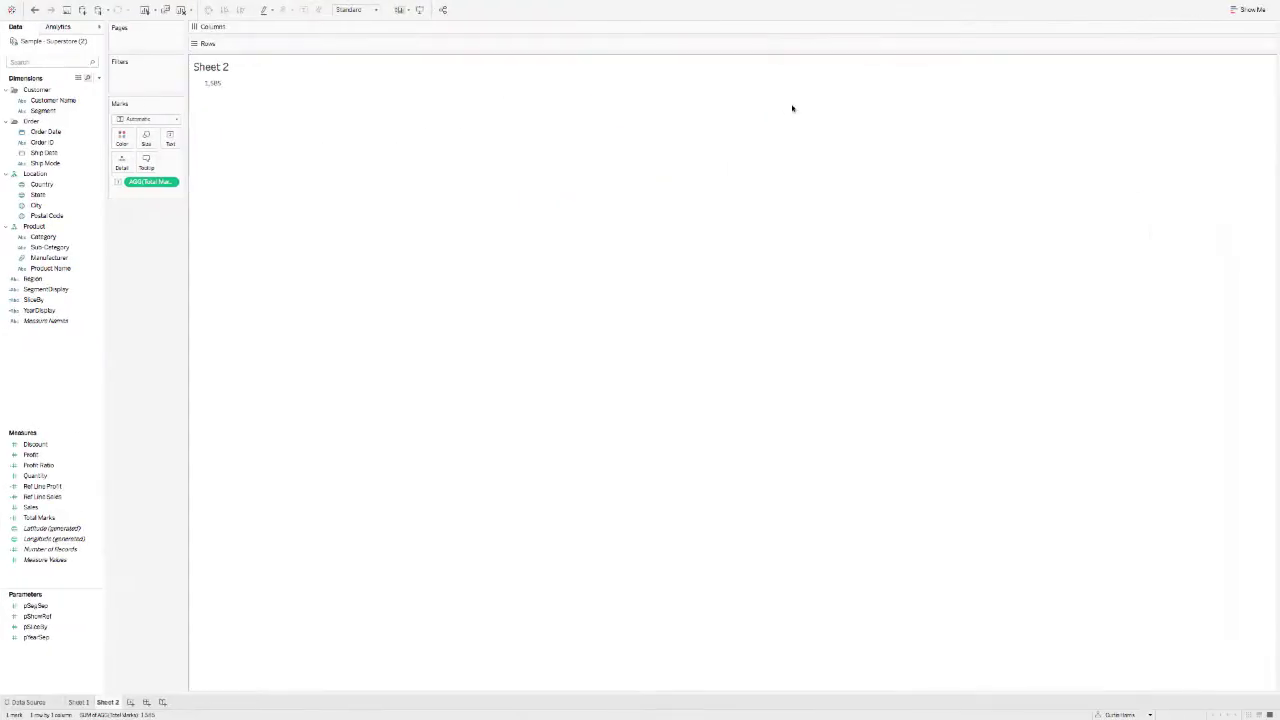
Add the lines TOTAL MARKS and SLICED BY: below the Total Marks value in Sheet 2's label
left_click(170, 140)
left_click(259, 160)
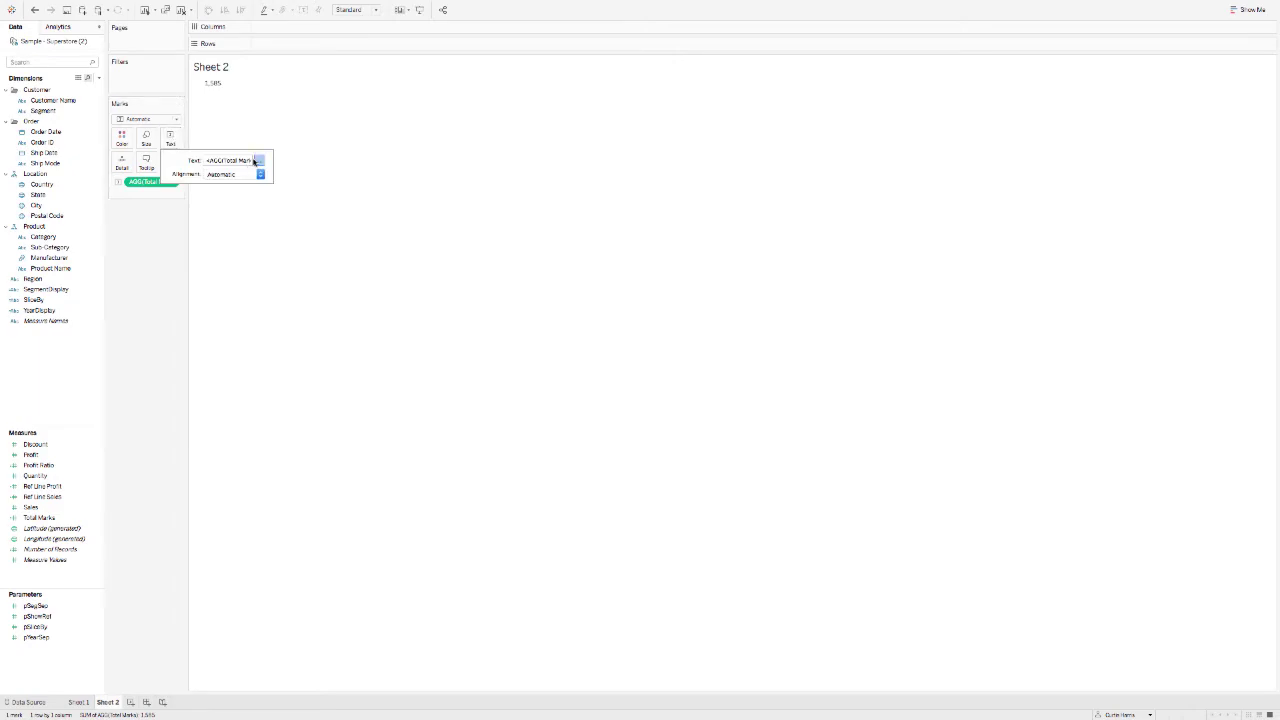
key("Return")
type("TOTAL MARKS")
key("ctrl+Right")
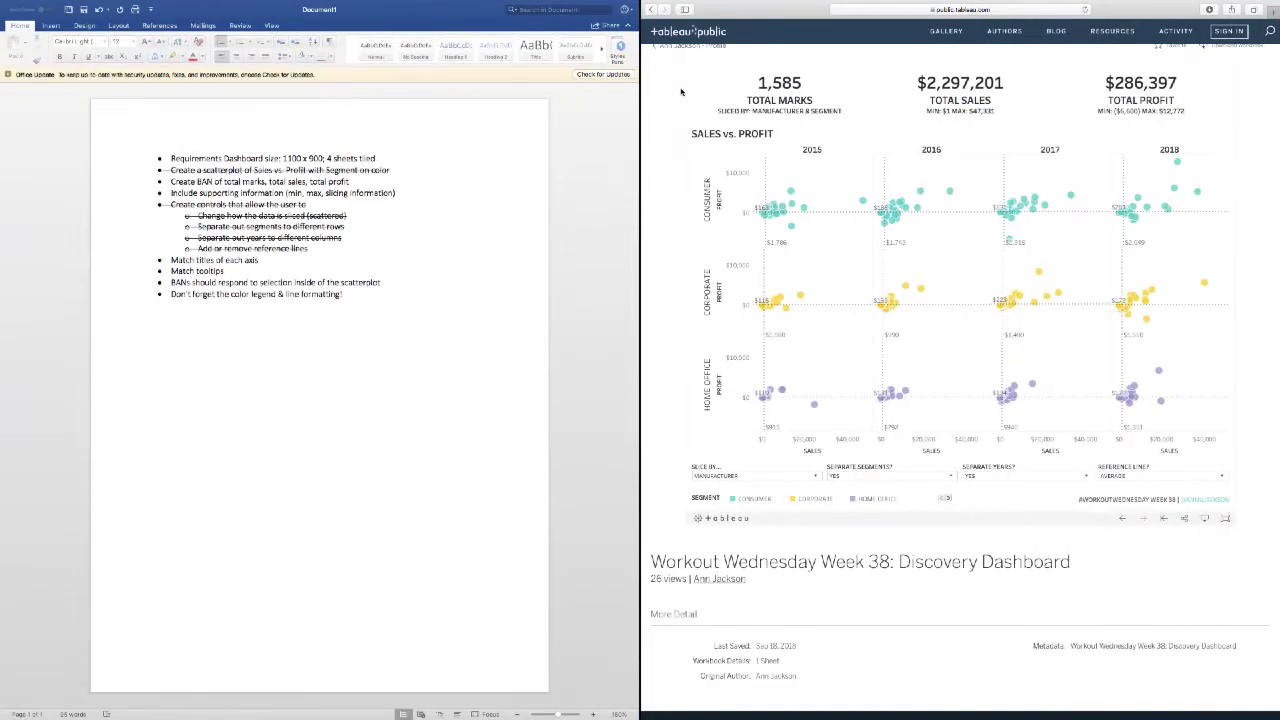
key("ctrl+Left")
type("SLICED BY:")
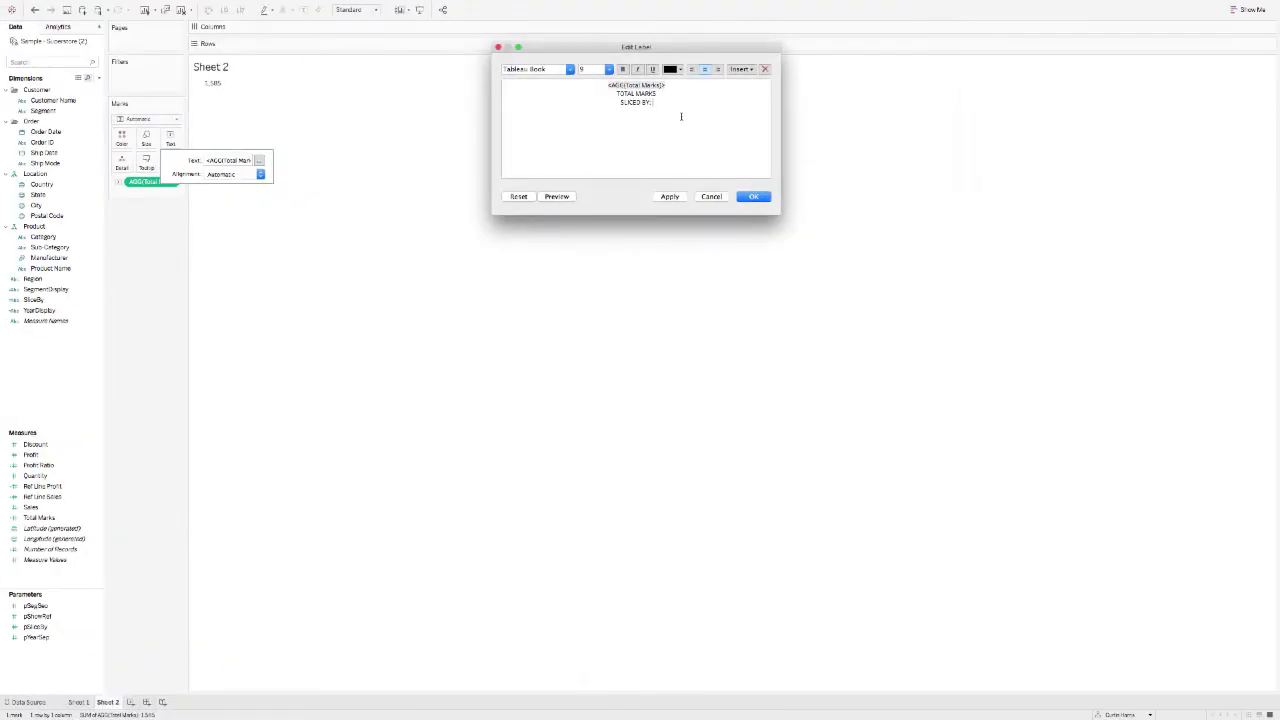
key("ctrl+Right")
key("ctrl+Left")
left_click(745, 196)
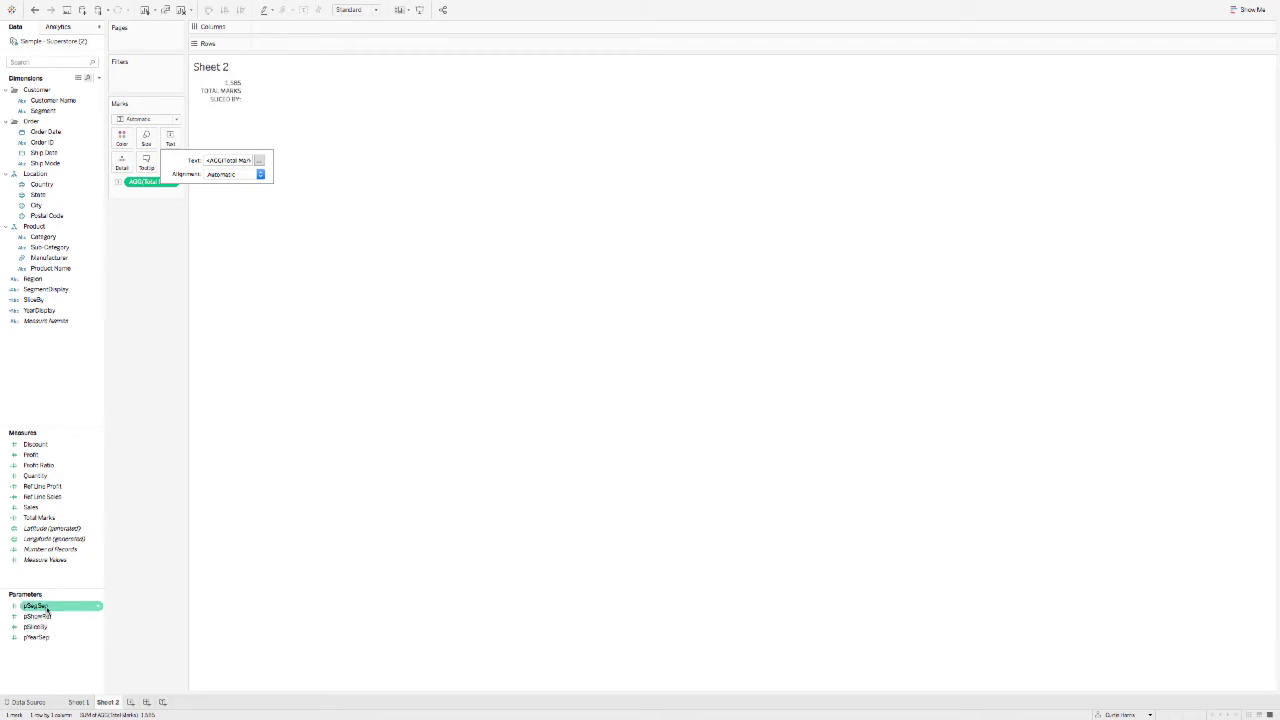
Try pSegSep as label text, remove it, add the pSliceBy parameter instead, and compare with the reference
left_click_drag(46, 609, 169, 137)
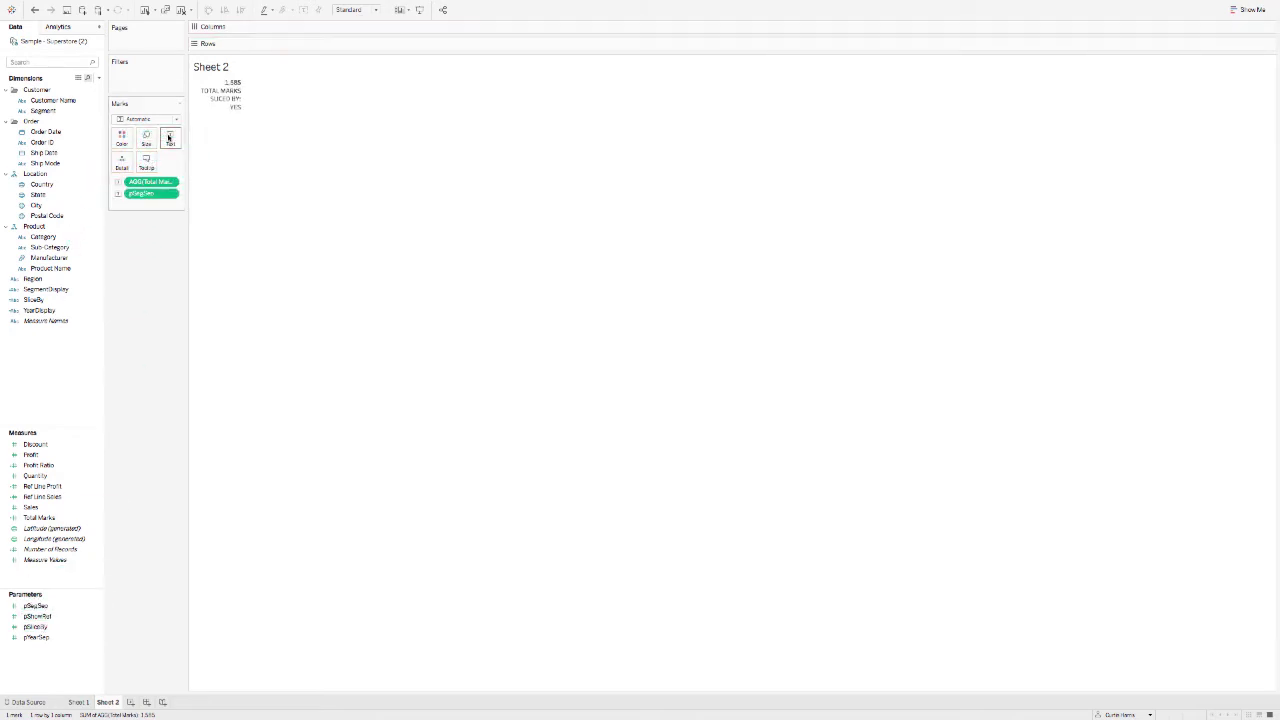
left_click_drag(150, 193, 130, 330)
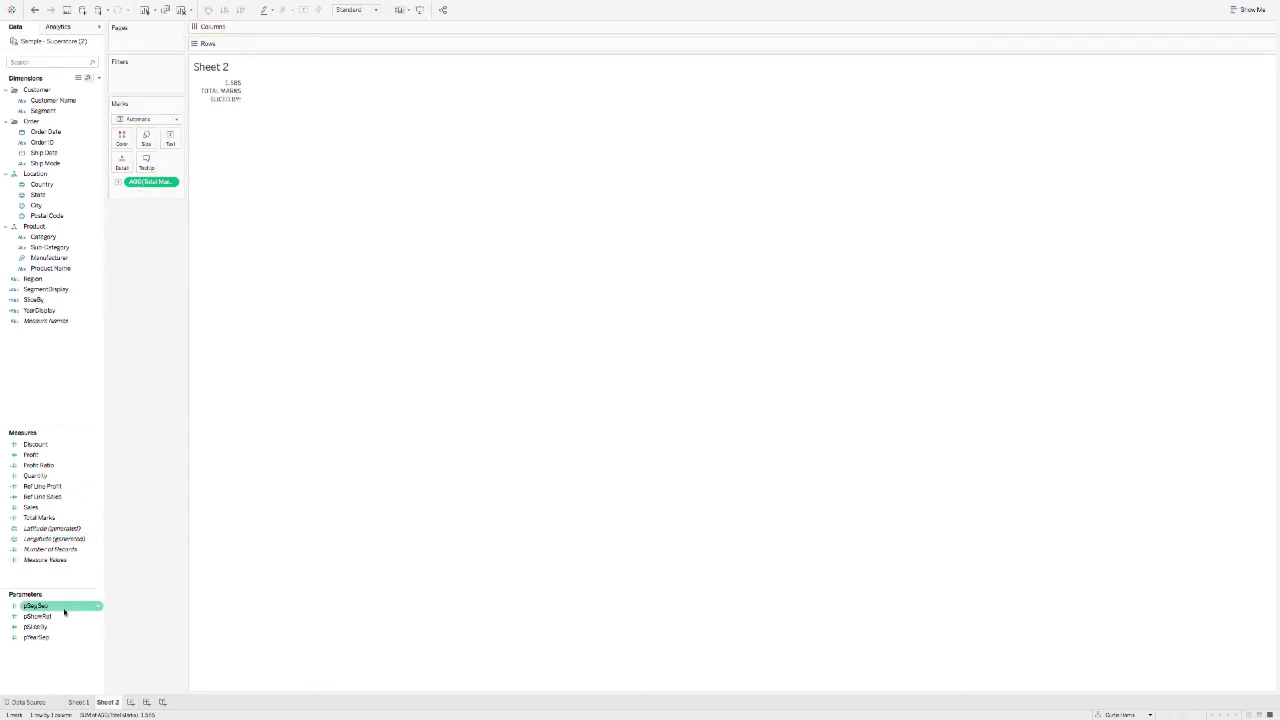
left_click_drag(46, 627, 163, 137)
key("super+Tab")
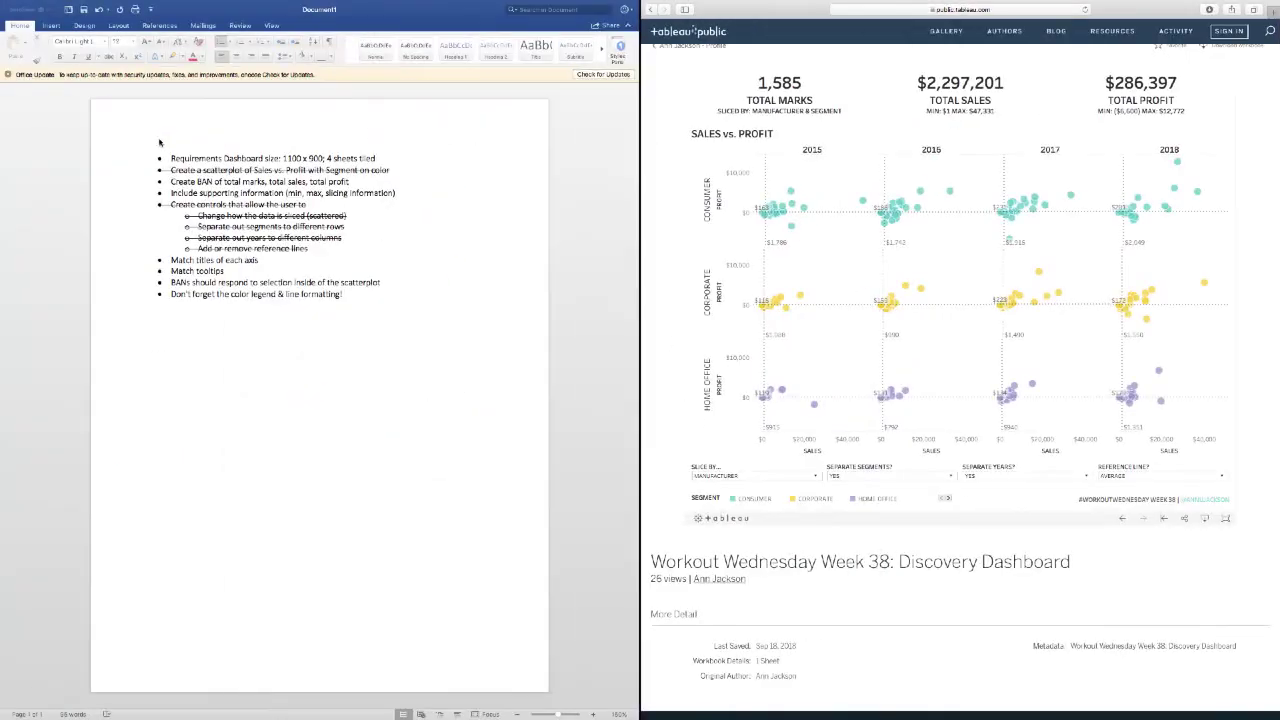
key("super+Tab")
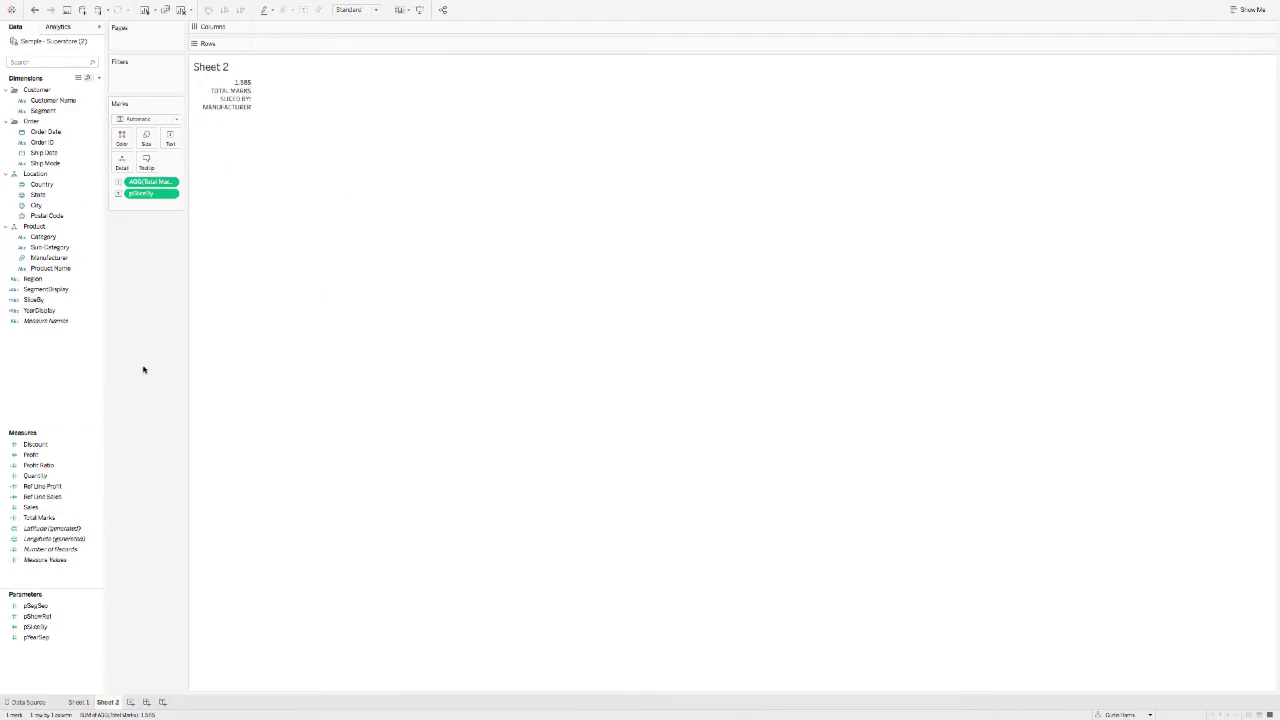
key("super+Tab")
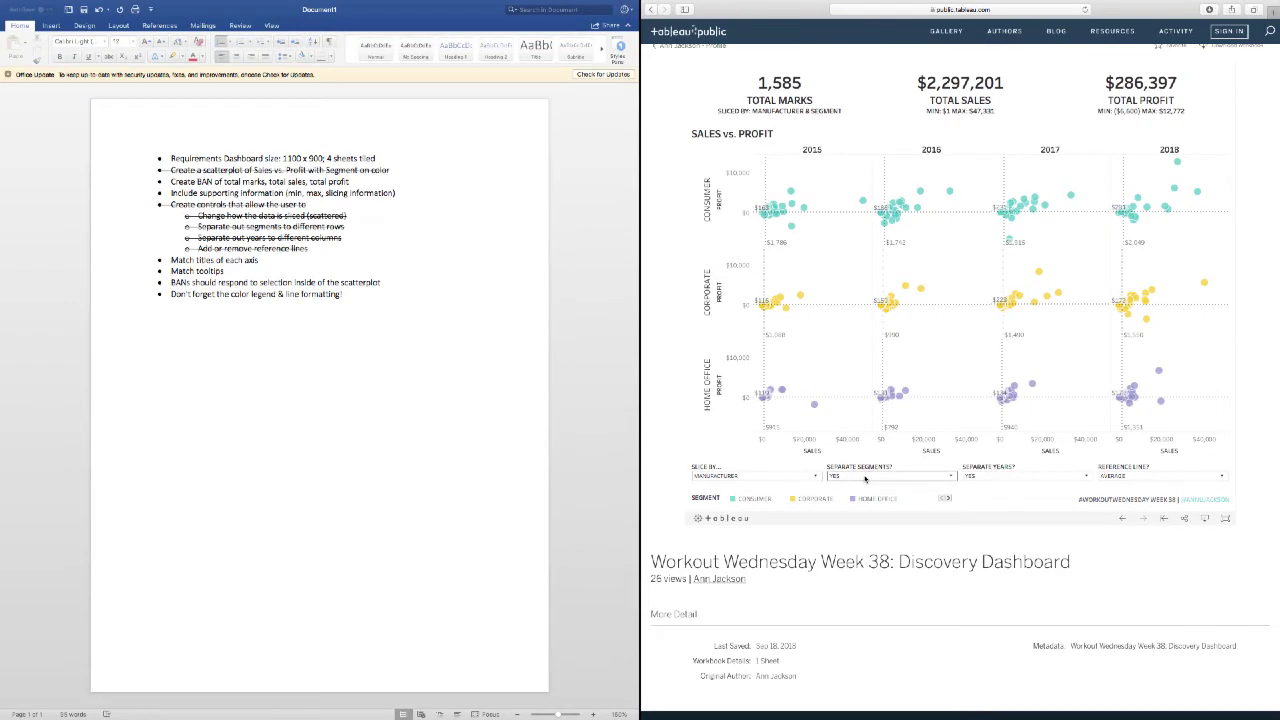
key("super+Tab")
right_click(62, 380)
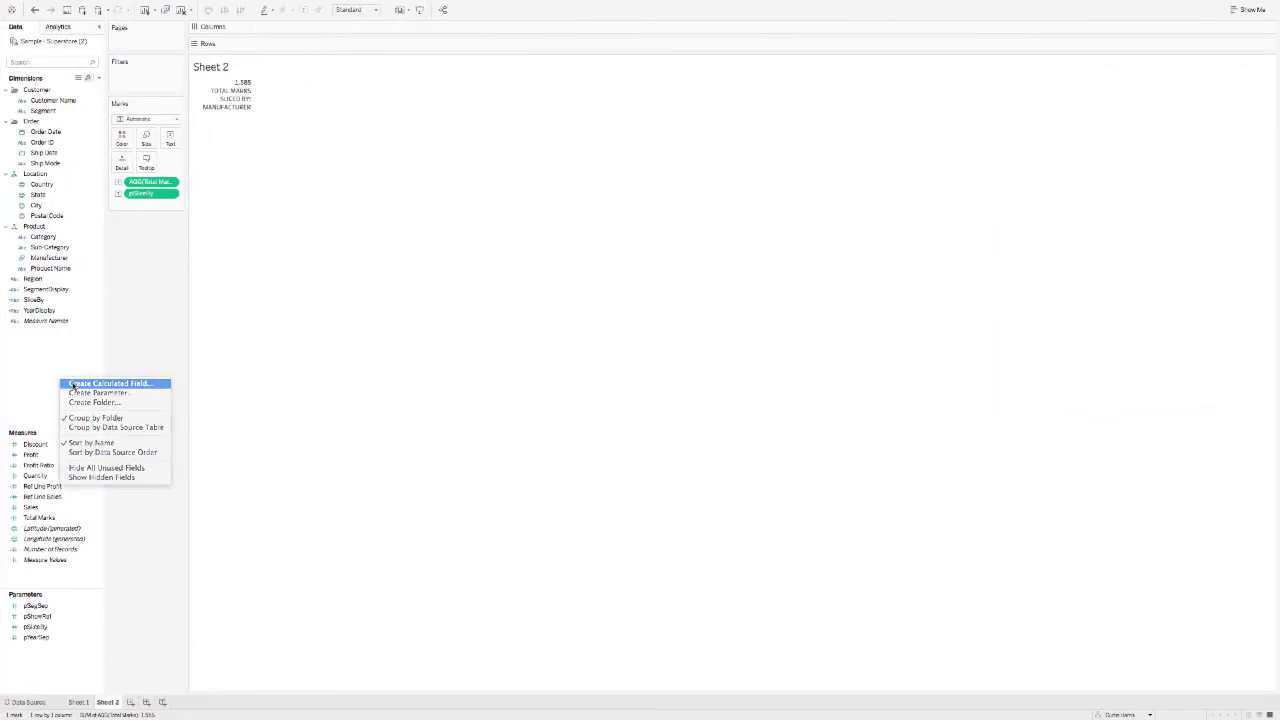
left_click(74, 384)
type("Segment")
type(" Label")
key("Tab")
left_click(295, 268)
type("BAN")
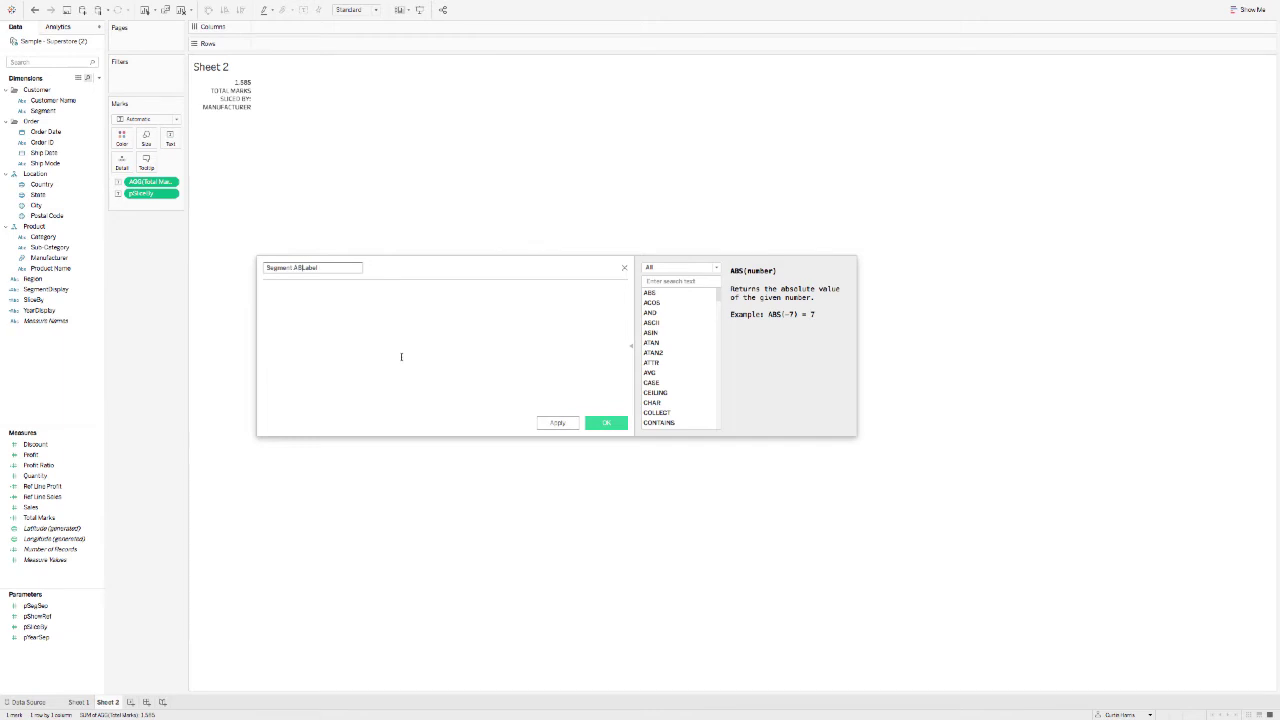
left_click(401, 356)
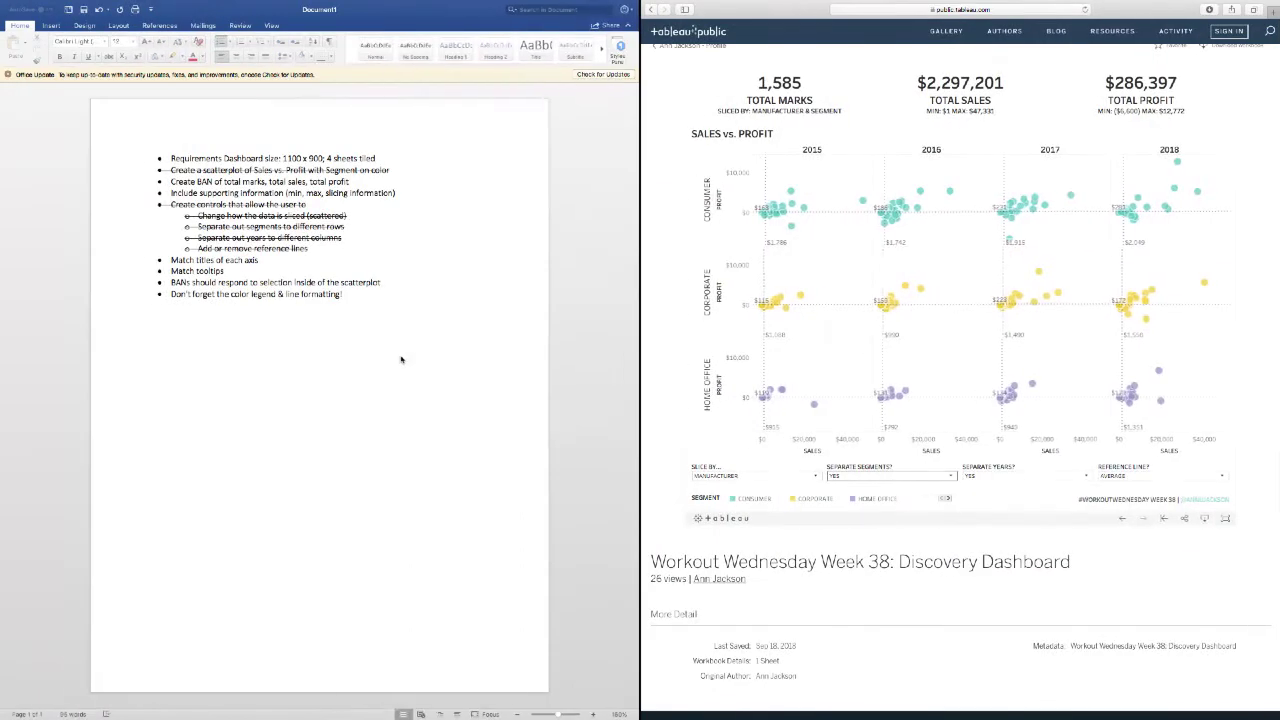
left_click(832, 476)
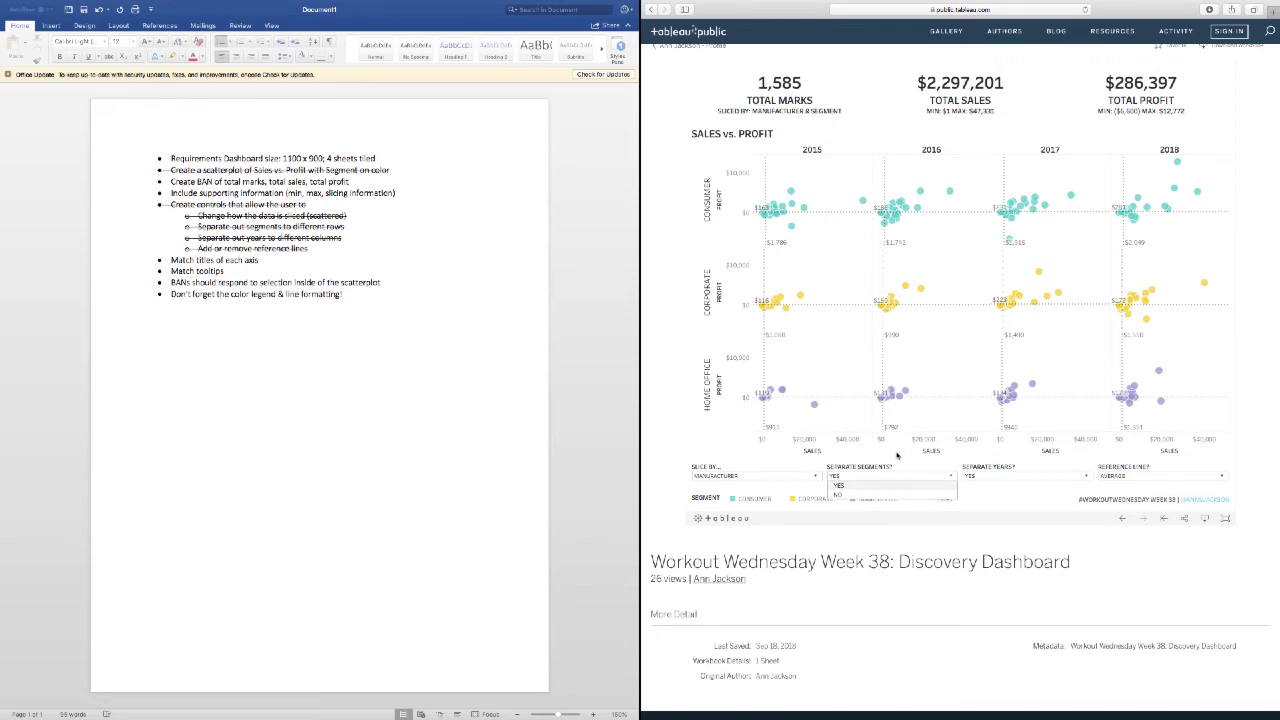
left_click(838, 494)
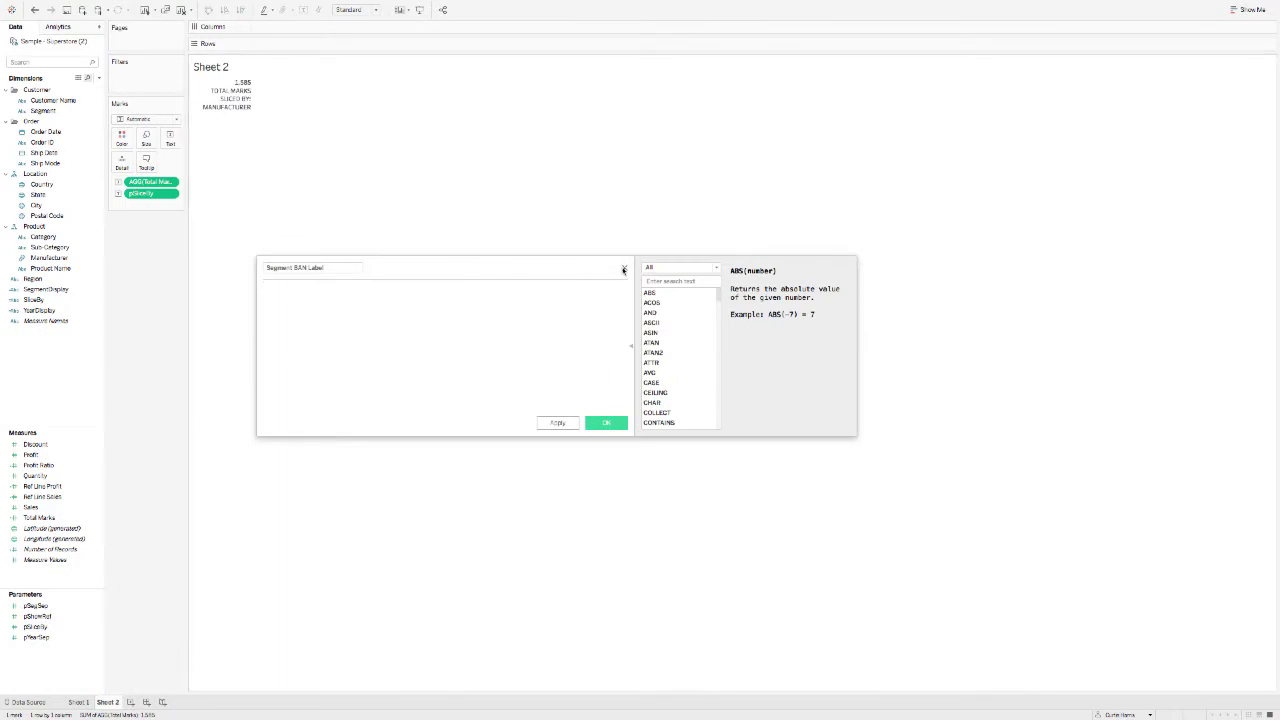
left_click(623, 269)
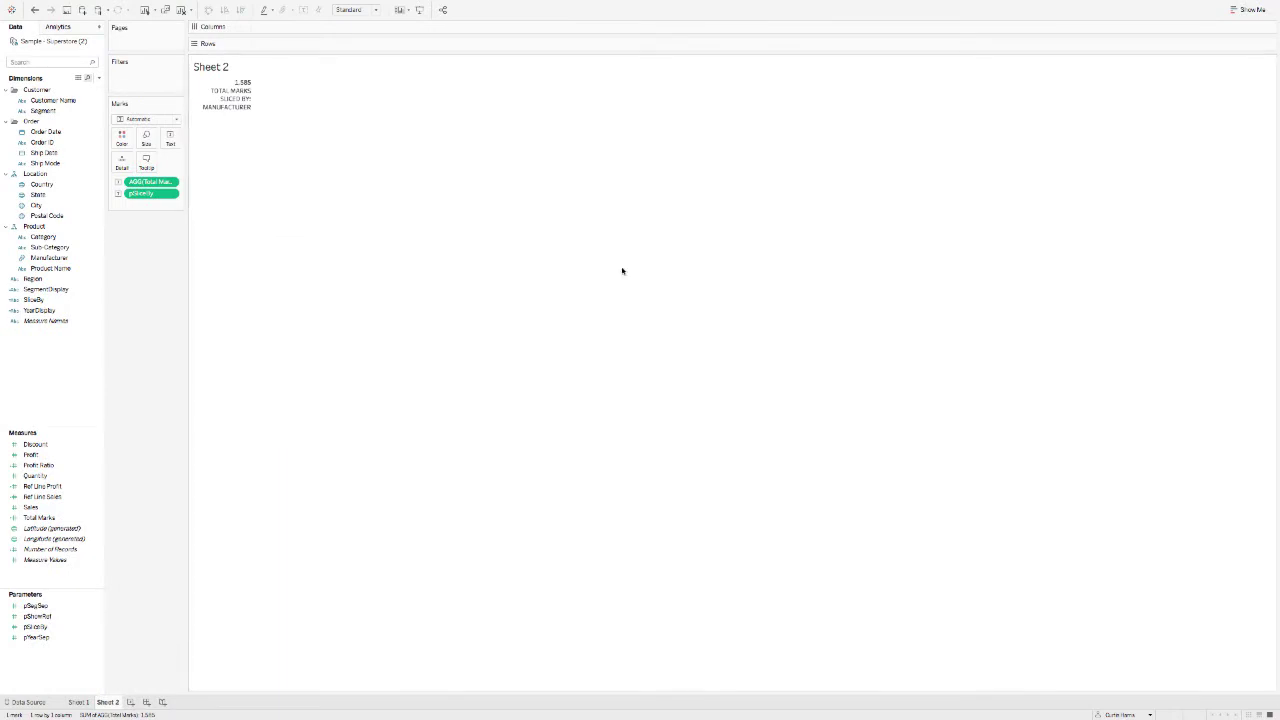
Edit the label so the third line reads SLICED BY: <Parameters.pSliceBy> & SEGMENT, and apply it
left_click(170, 138)
left_click(258, 160)
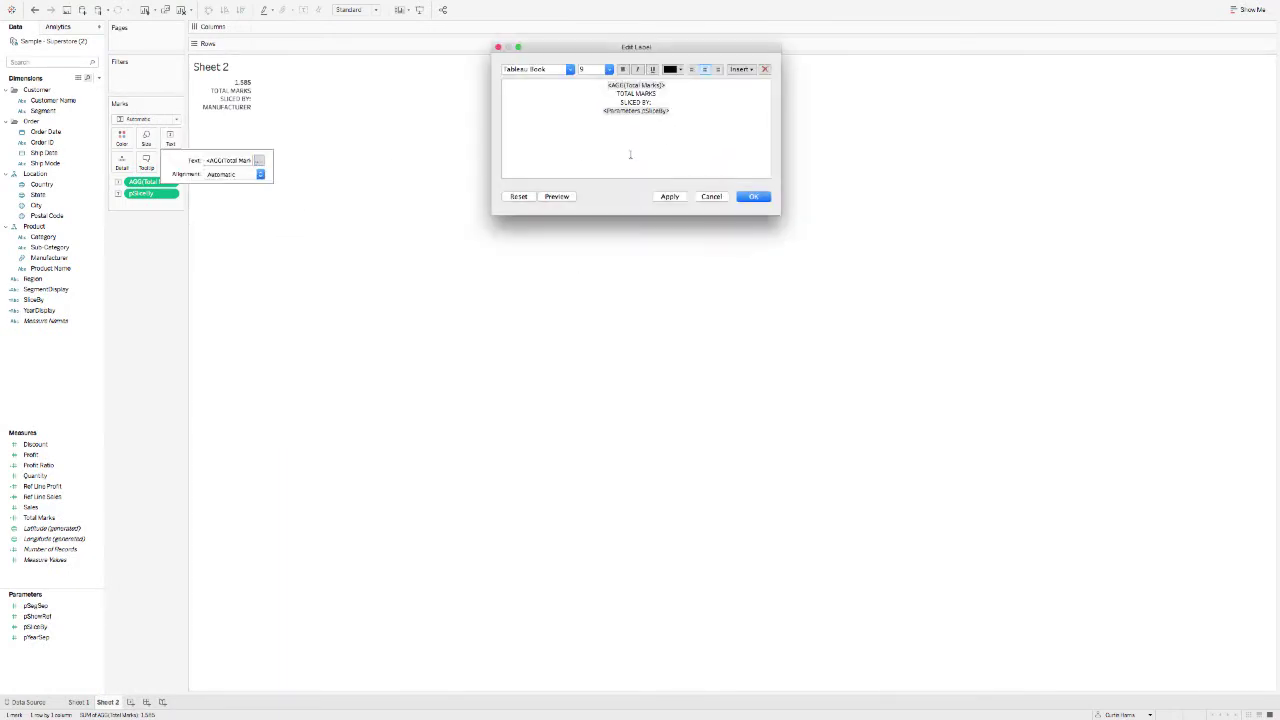
left_click(685, 121)
type("& SEGMENT")
left_click(584, 112)
key("BackSpace")
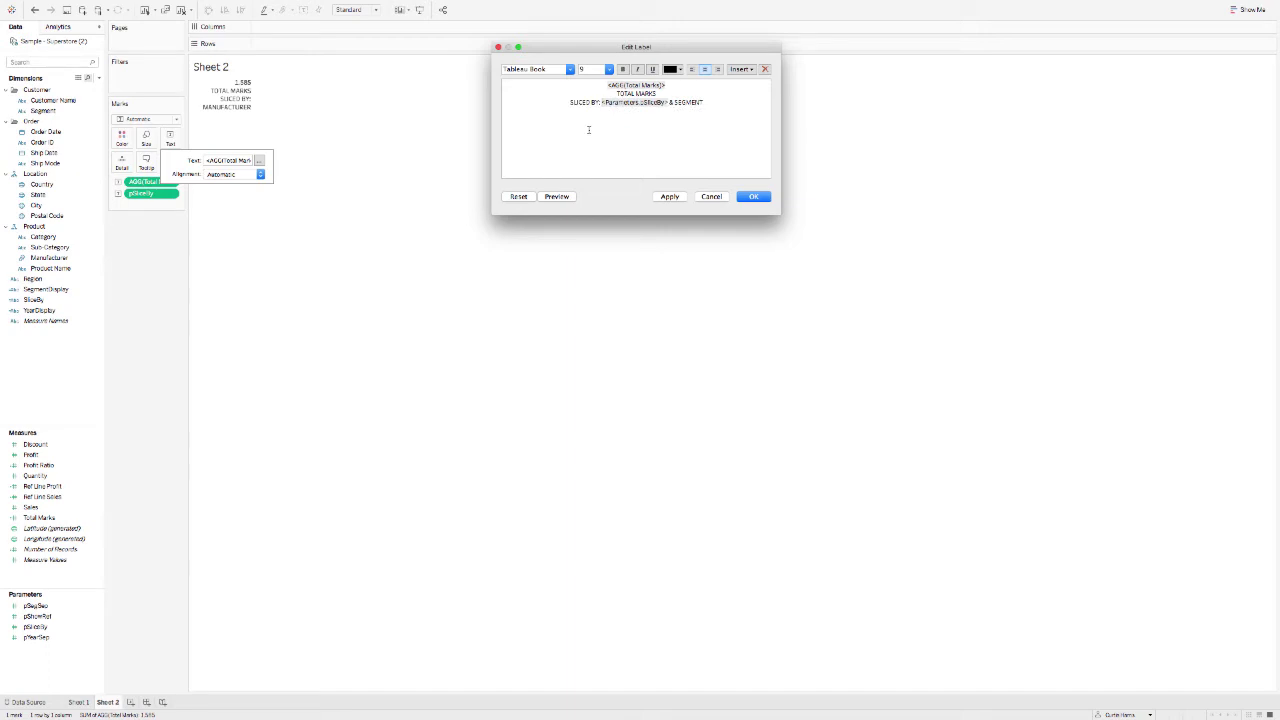
left_click(670, 197)
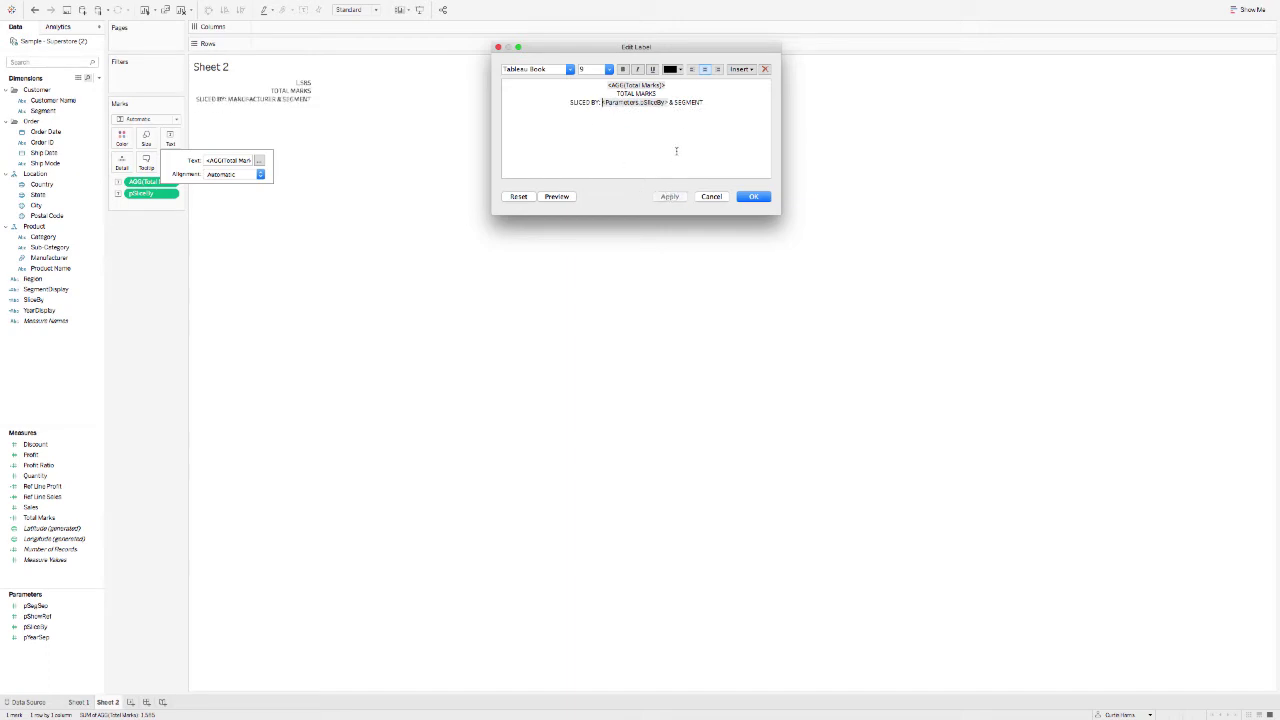
key("super+a")
key("Escape")
Set the horizontal alignment of Sheet 2's label text to center
left_click(237, 175)
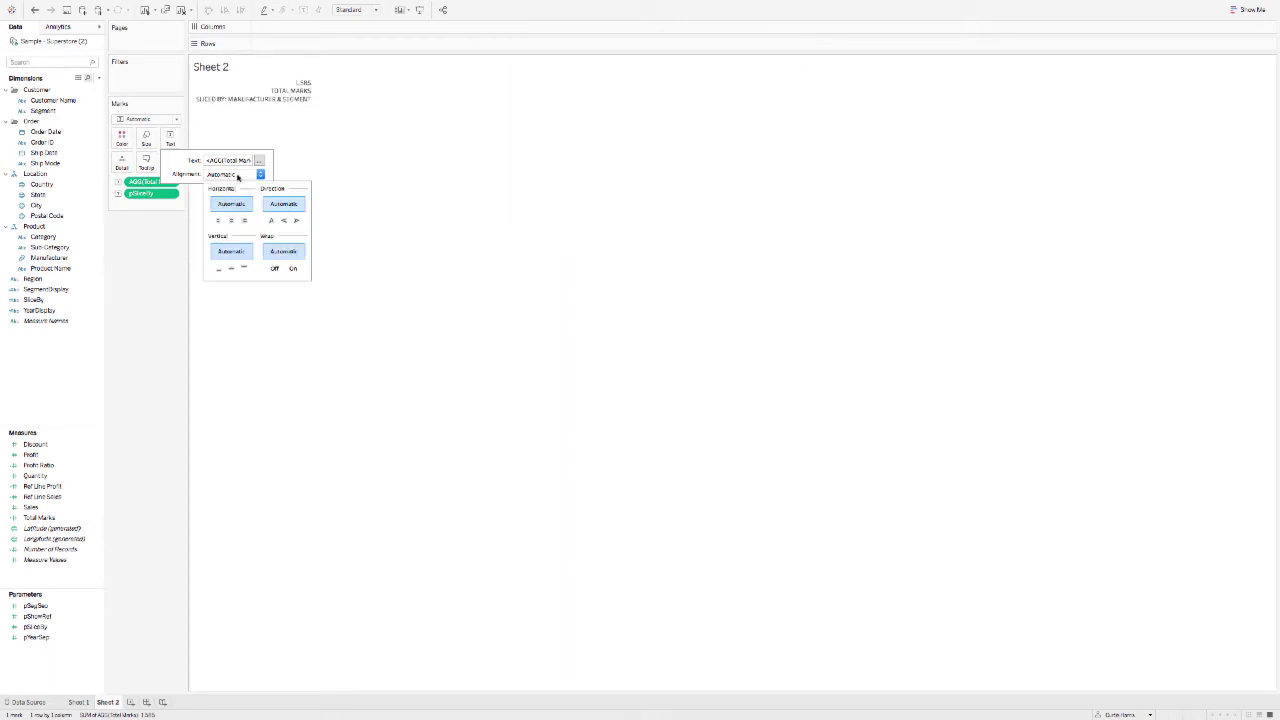
left_click(231, 220)
left_click(156, 277)
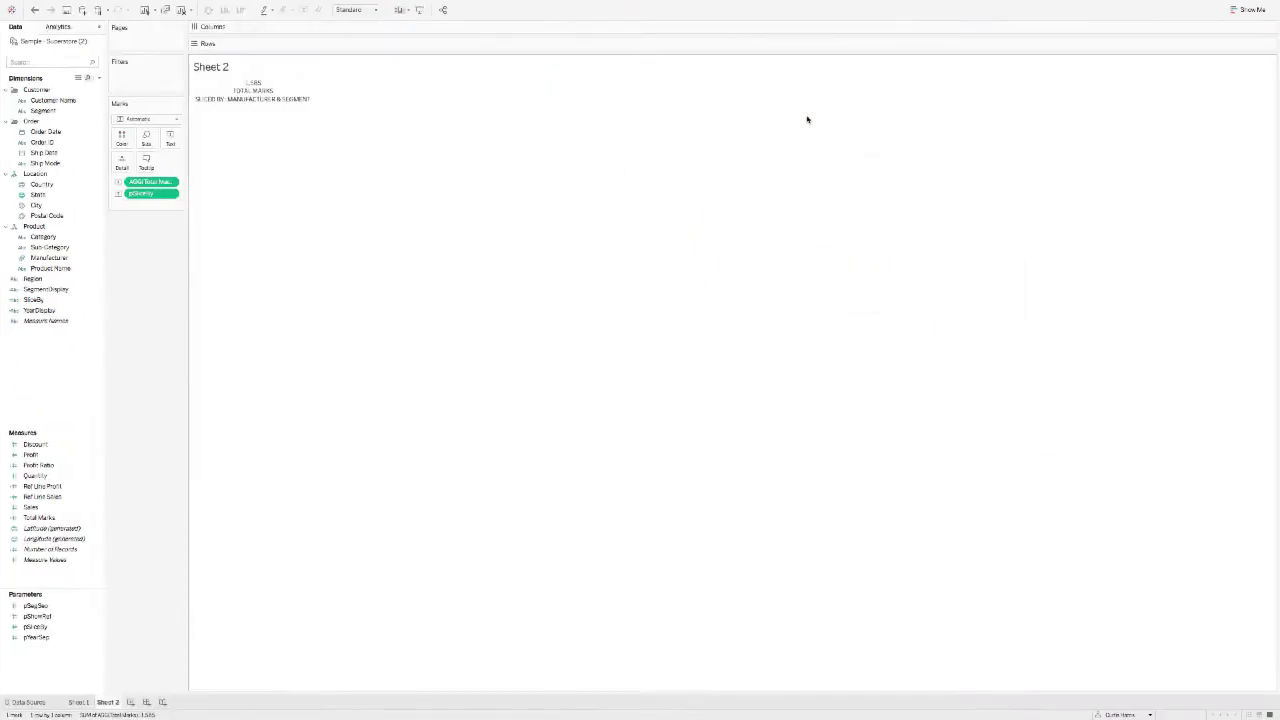
Show the pSliceBy parameter control on Sheet 2 and set it to PRODUCT NAME
left_click(40, 607)
left_click(48, 628)
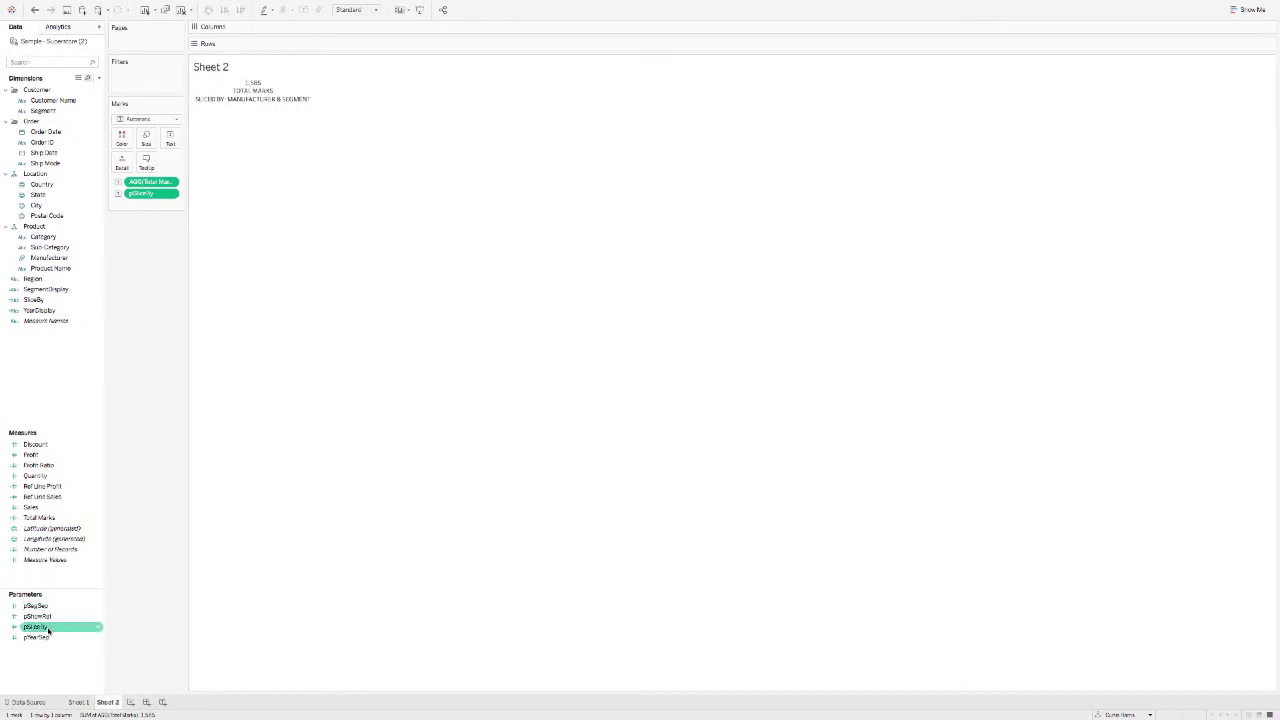
right_click(48, 628)
left_click(95, 469)
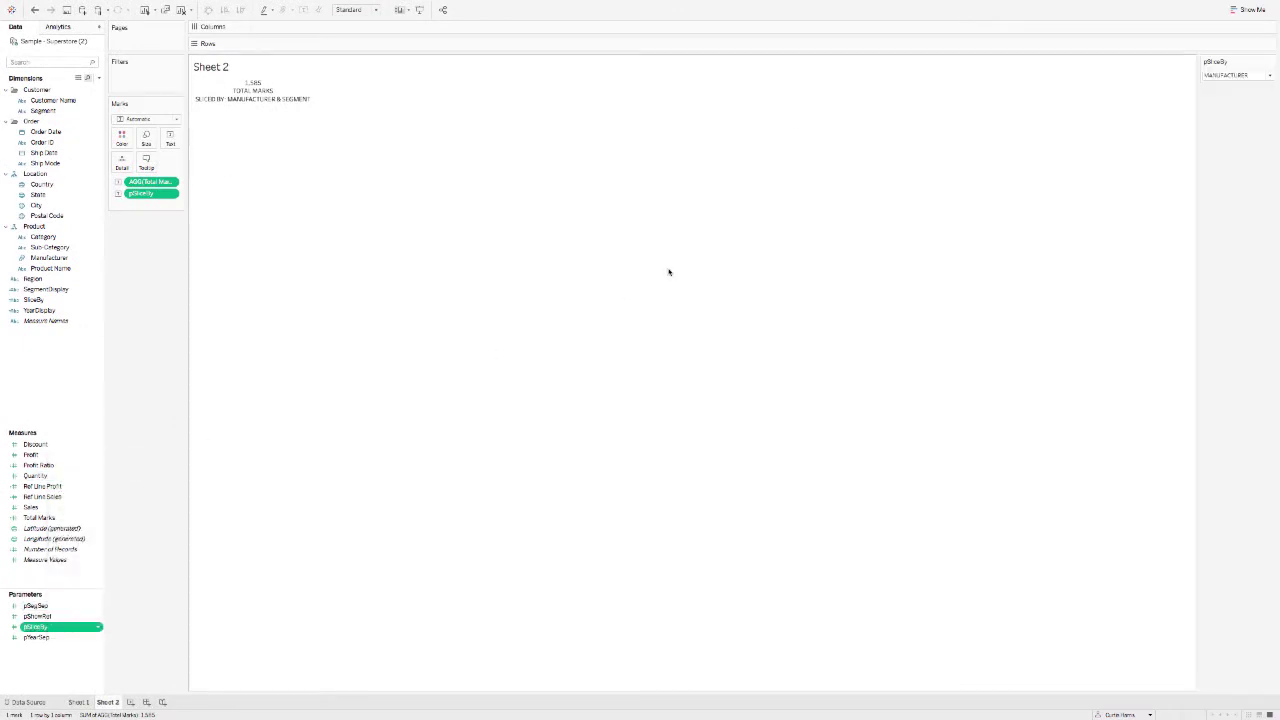
left_click(1237, 75)
left_click(1225, 106)
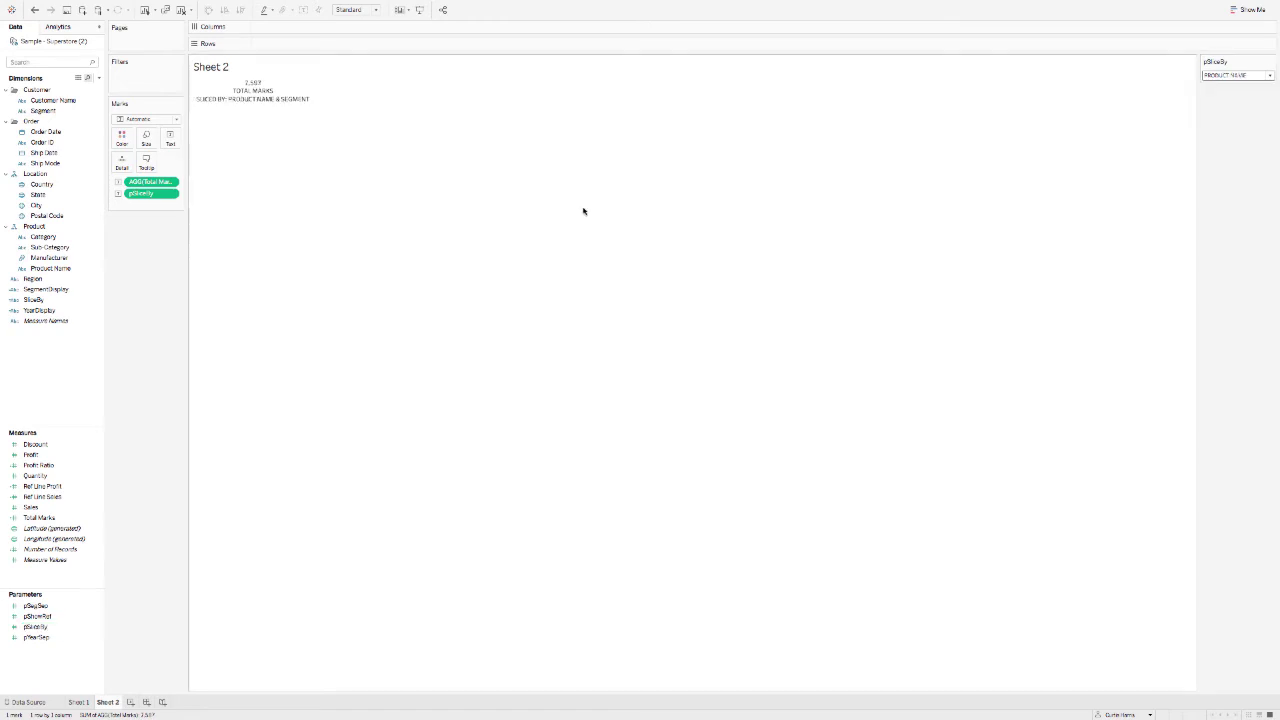
mouse_move(246, 105)
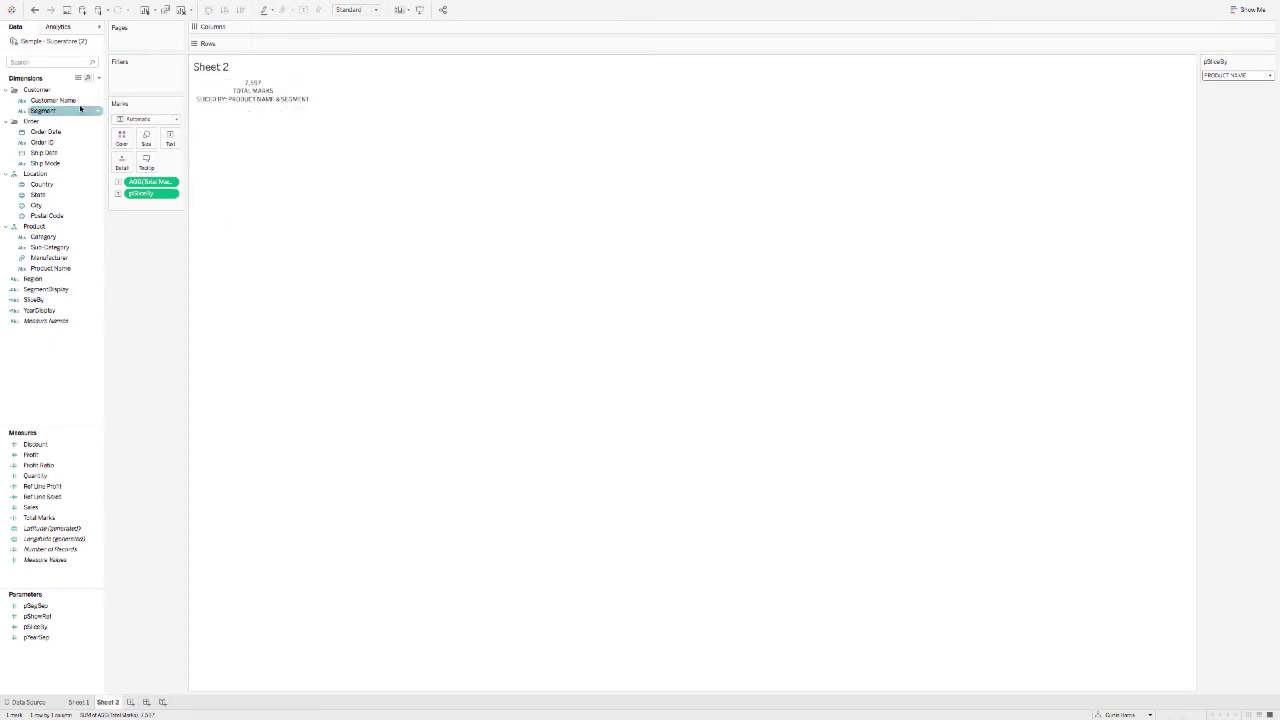
Save the workbook in the Downloads folder under the name ma38
key("super+s")
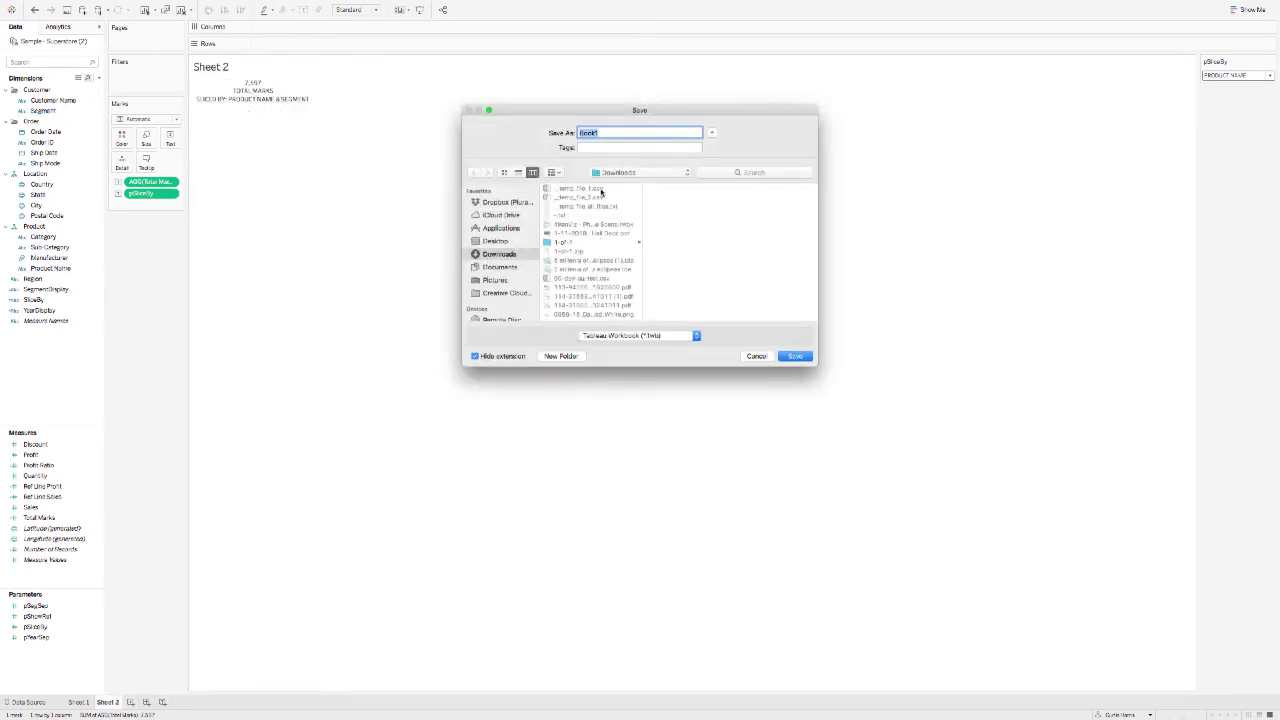
type("ma38")
key("Return")
Compare Sheet 2's Total Marks label with the BANs in the reference dashboard and the requirements list, and return to Tableau
key("ctrl+Left")
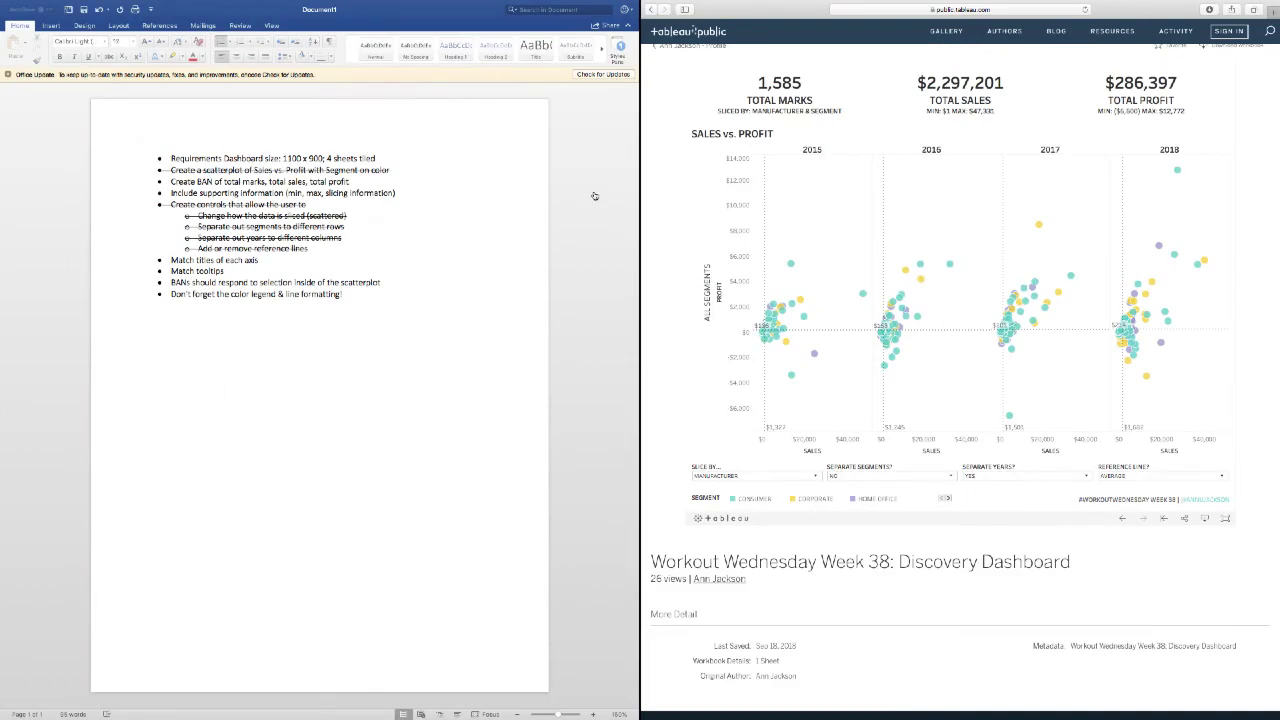
key("ctrl+Right")
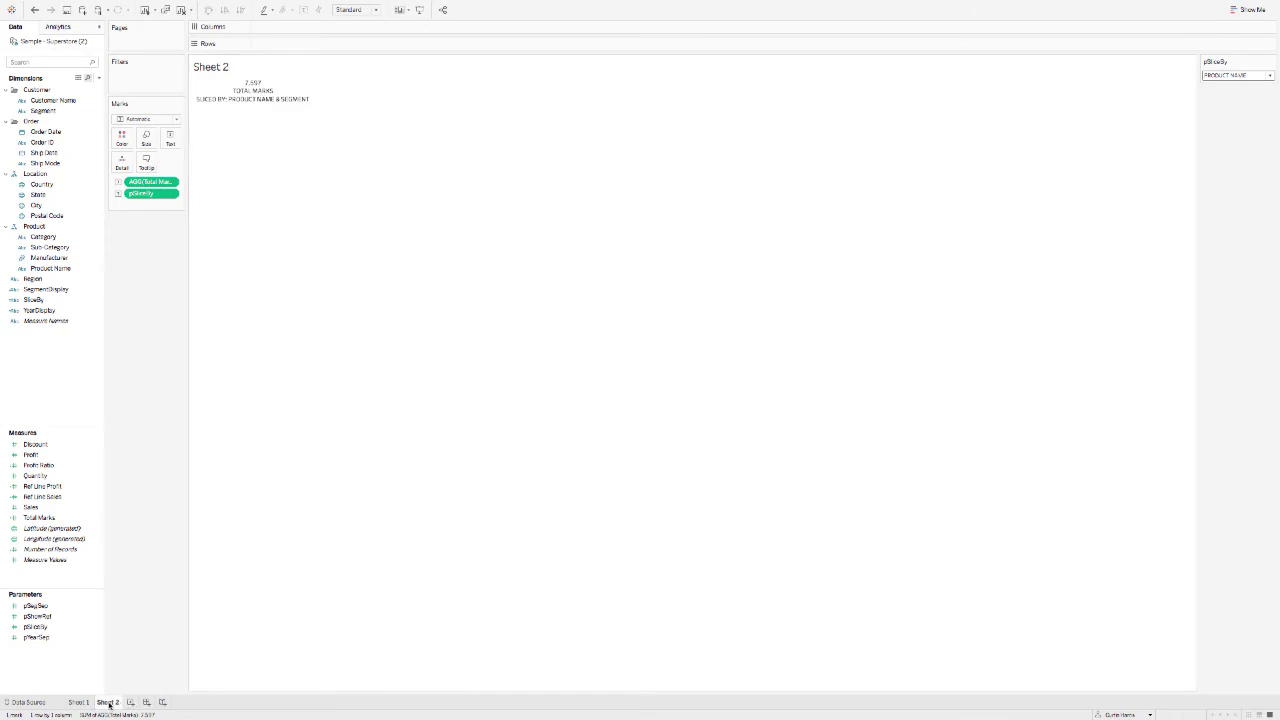
key("ctrl+Left")
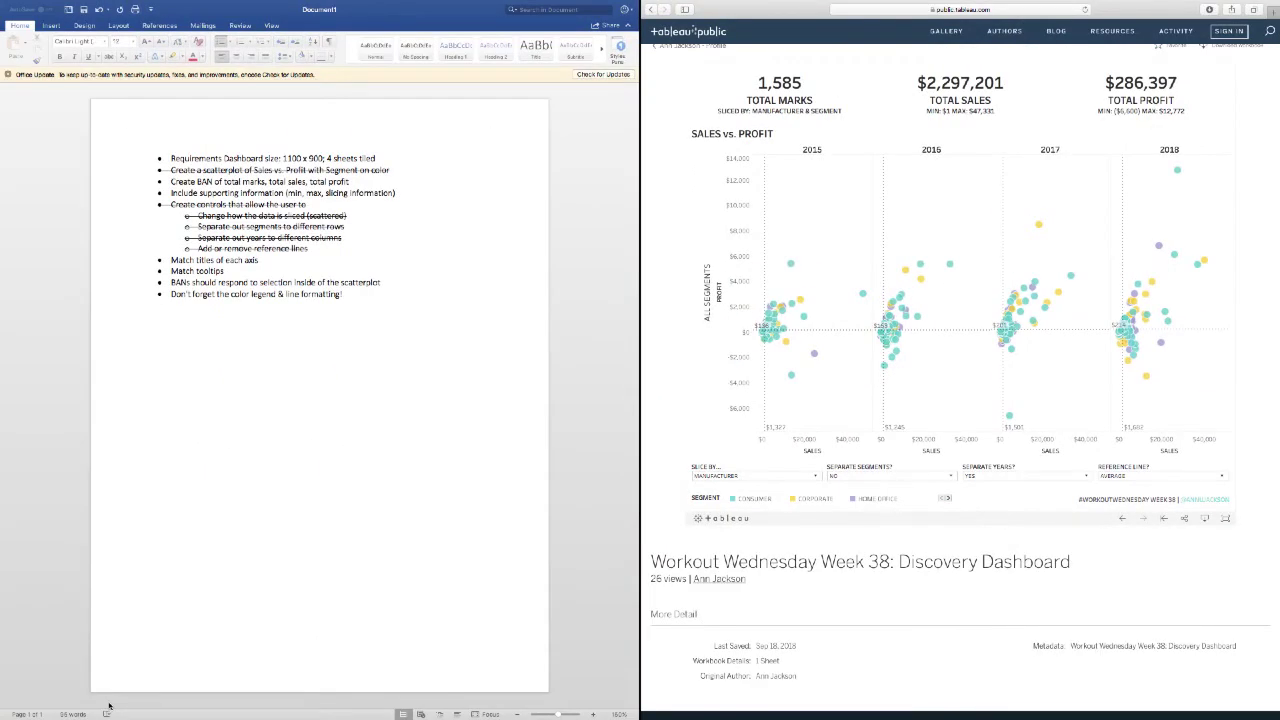
key("super+Tab")
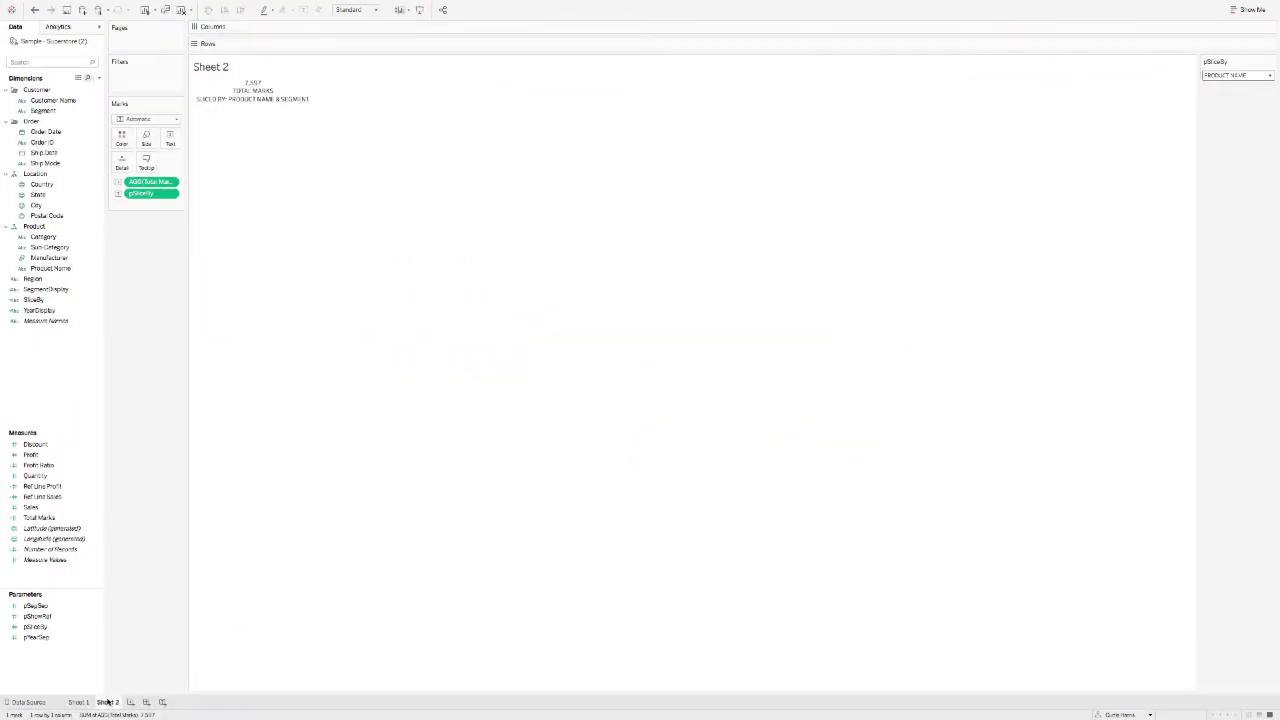
key("super+Tab")
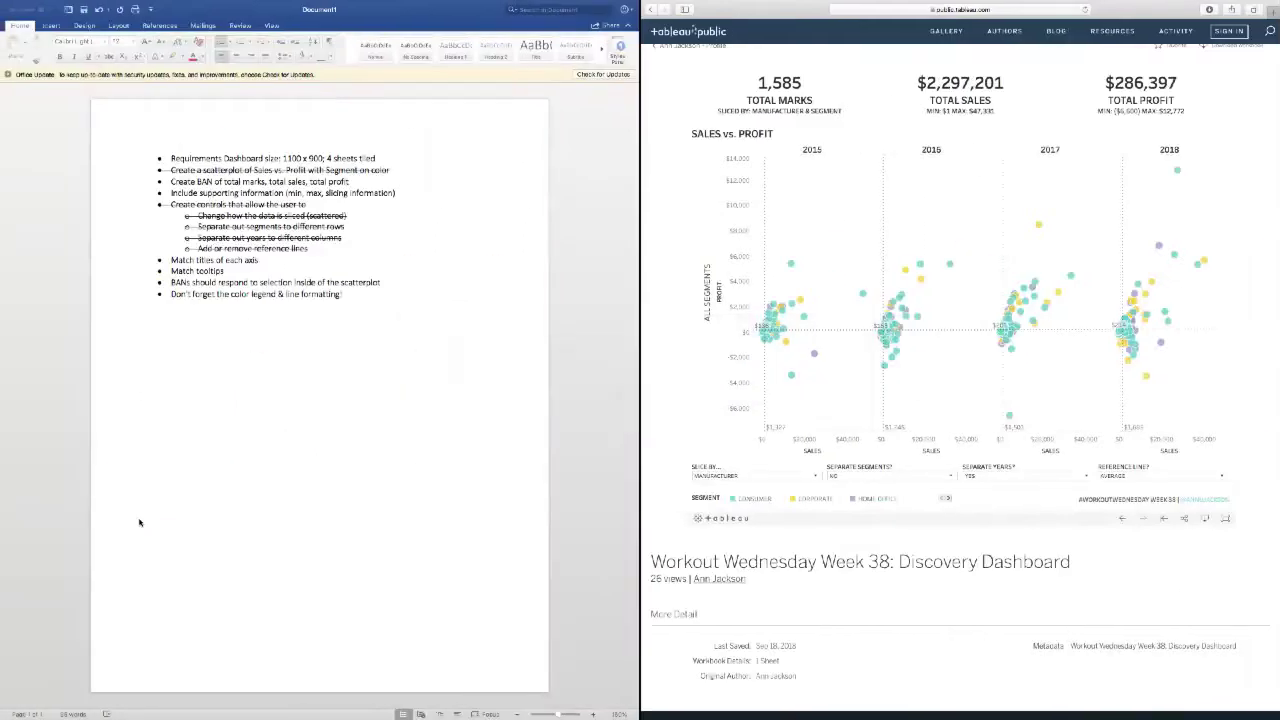
key("super+Tab")
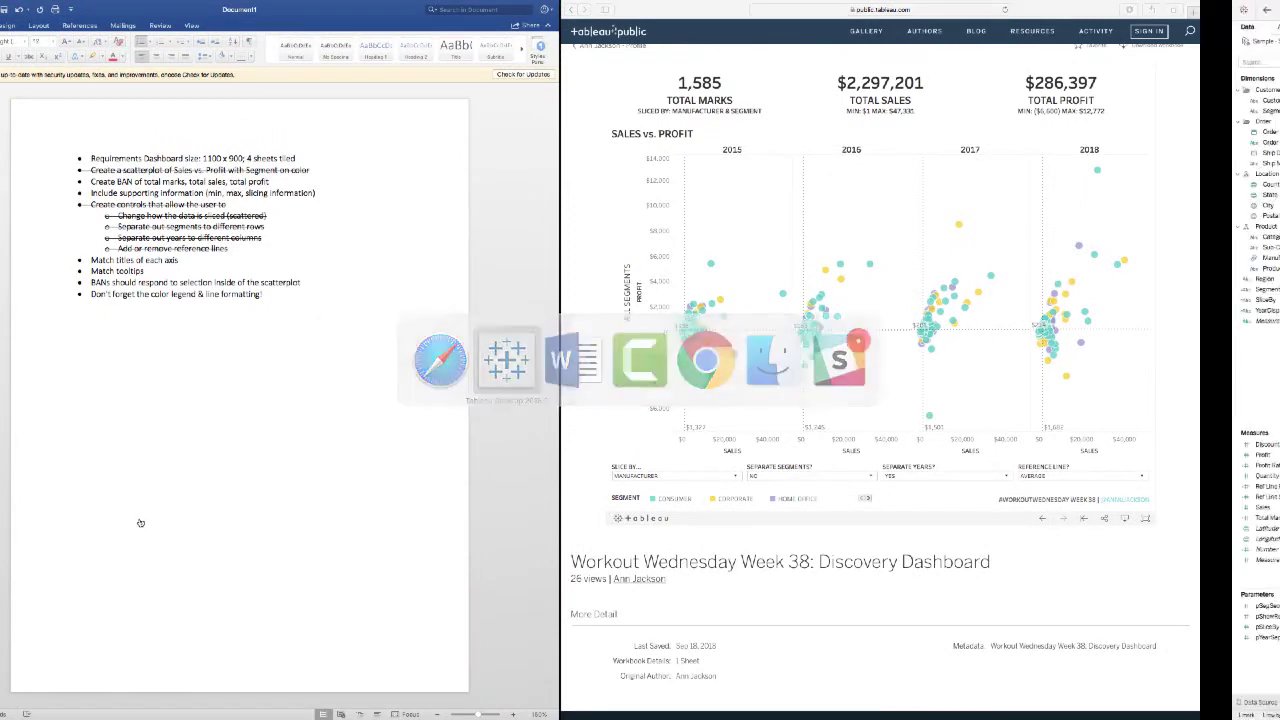
Set the font size of the Total Marks value in Sheet 2's label to 15
left_click(170, 137)
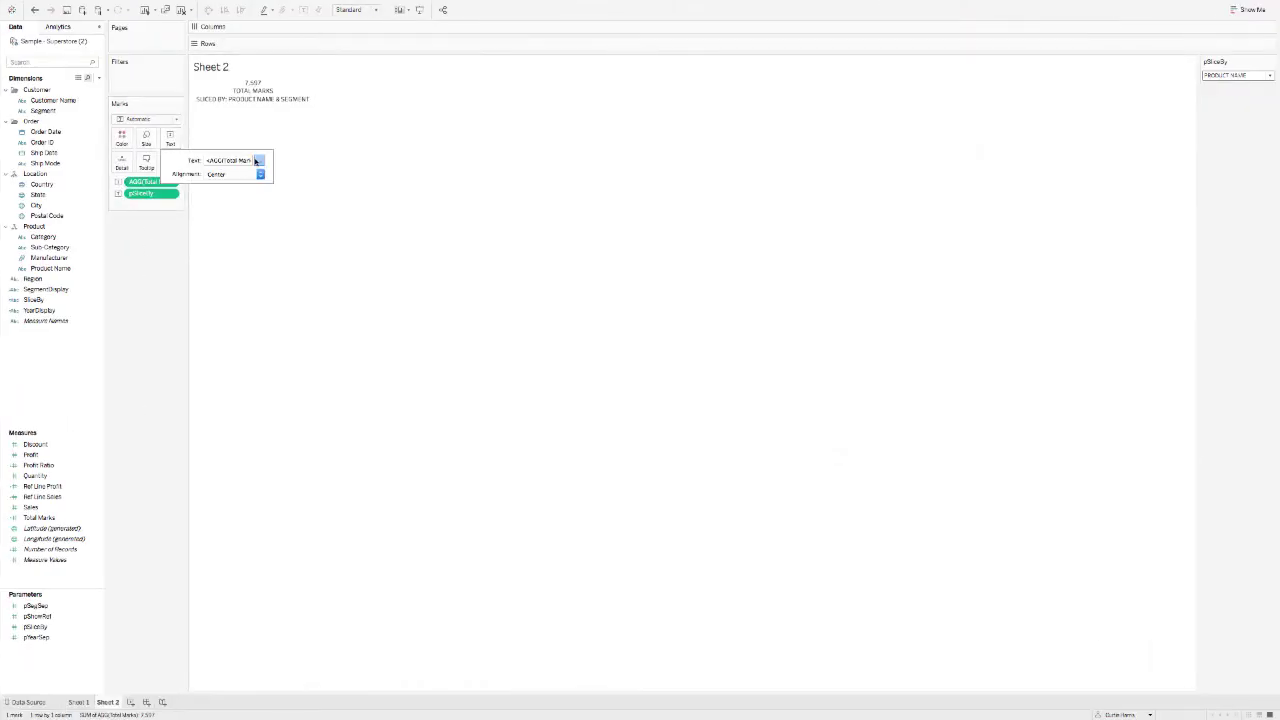
left_click(258, 160)
left_click_drag(606, 85, 691, 85)
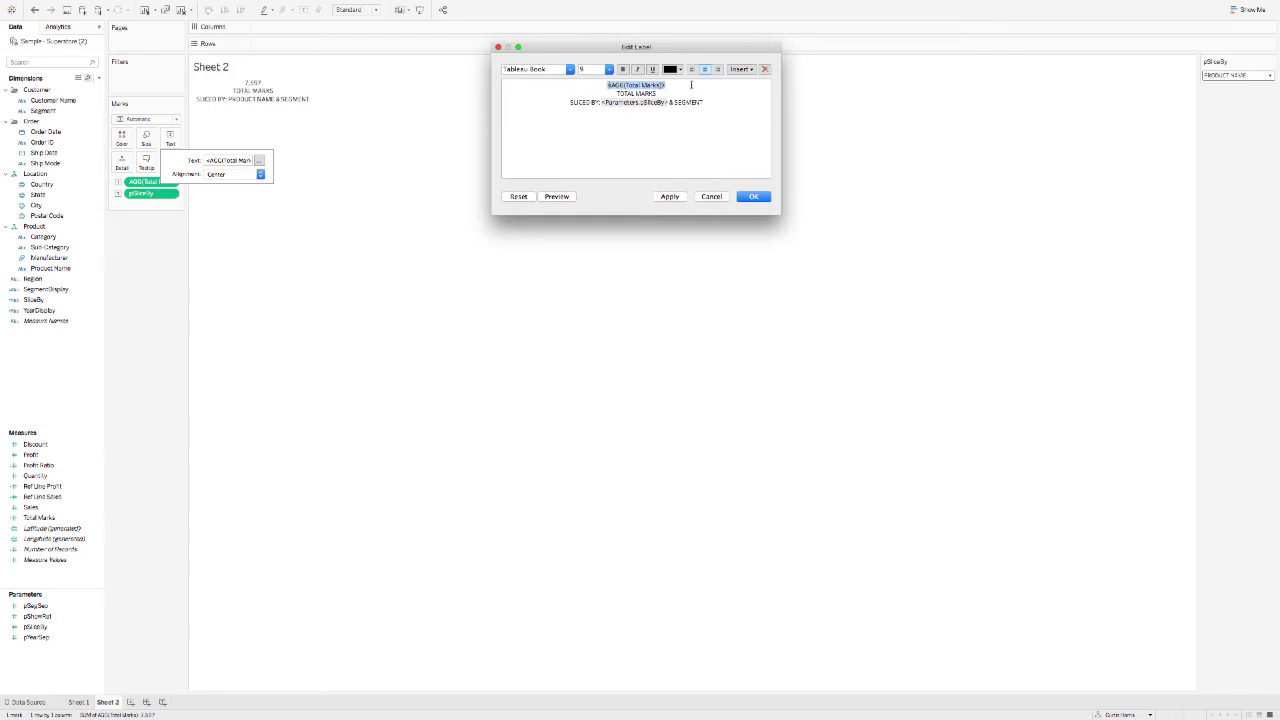
left_click_drag(606, 85, 689, 87)
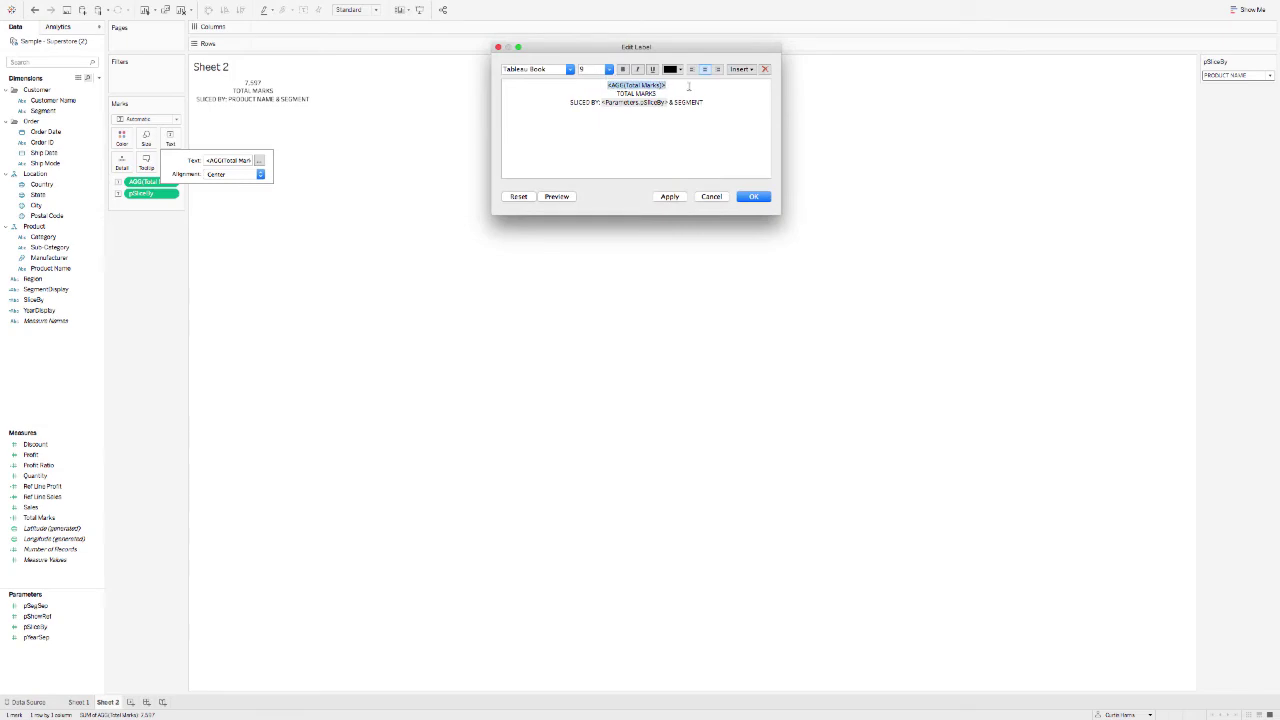
left_click(609, 69)
left_click(598, 129)
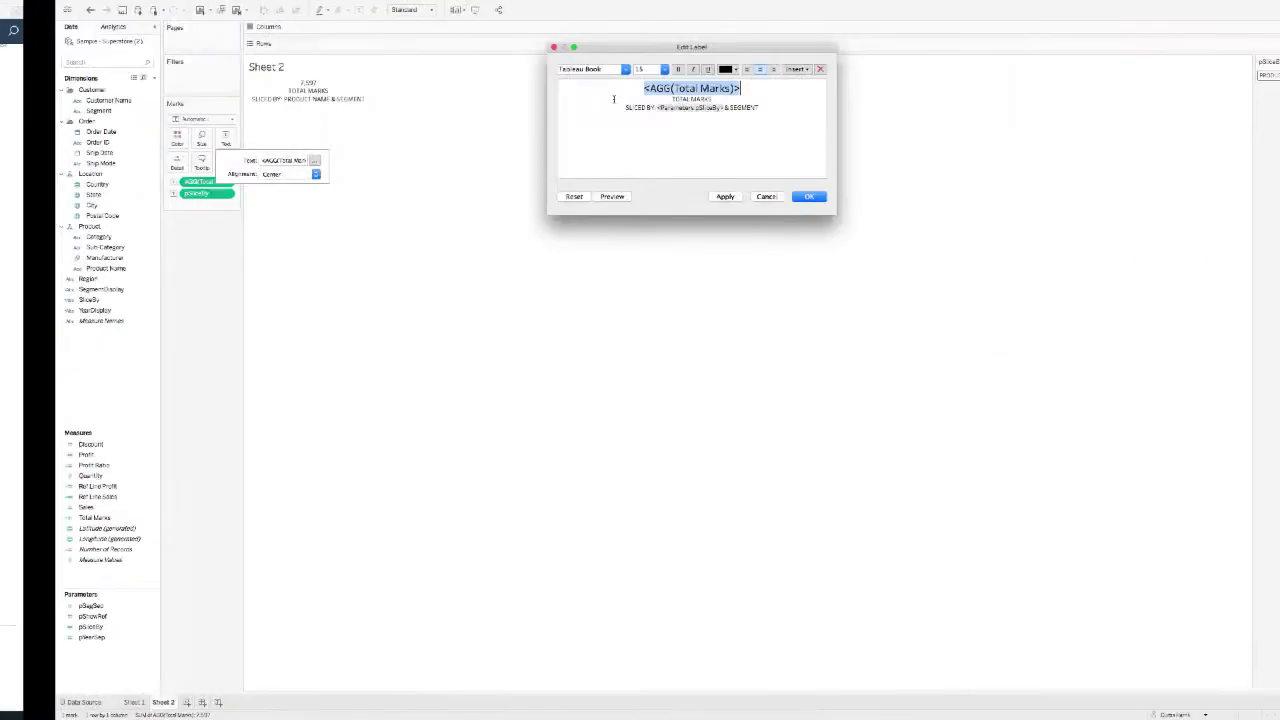
Open the font size choices for the TOTAL MARKS line of Sheet 2's label
left_click_drag(617, 99, 670, 103)
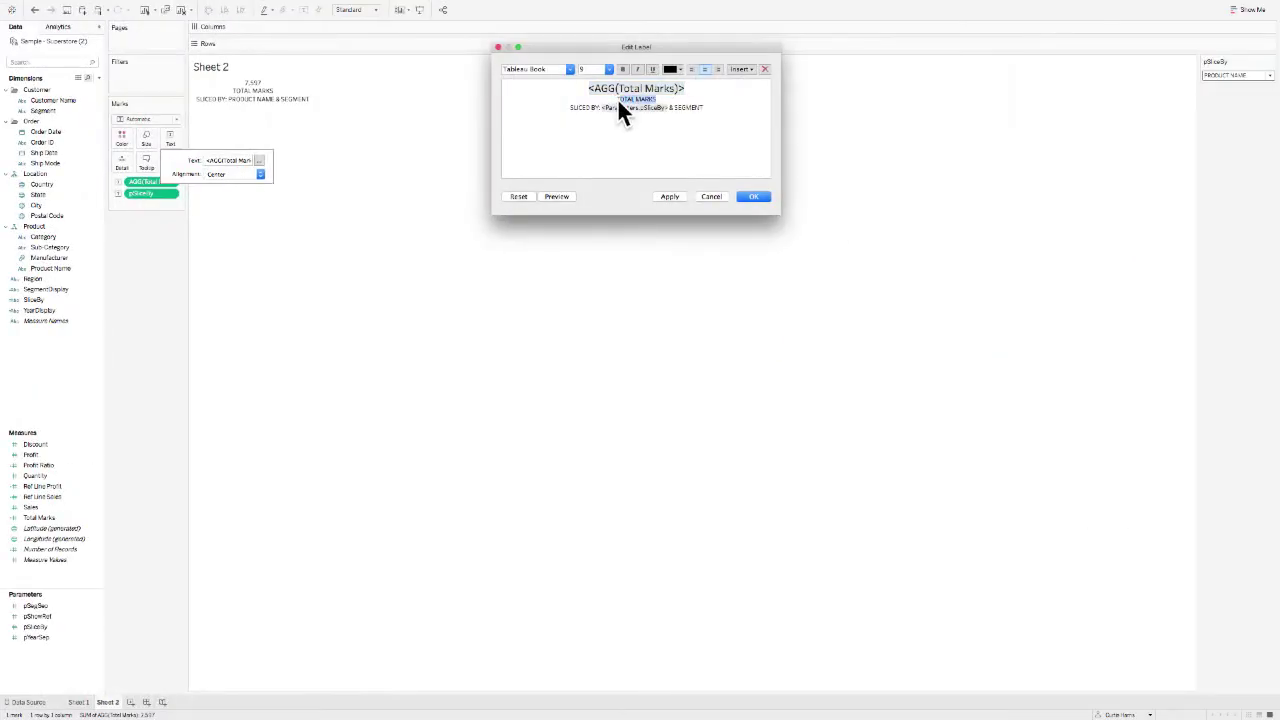
left_click(609, 69)
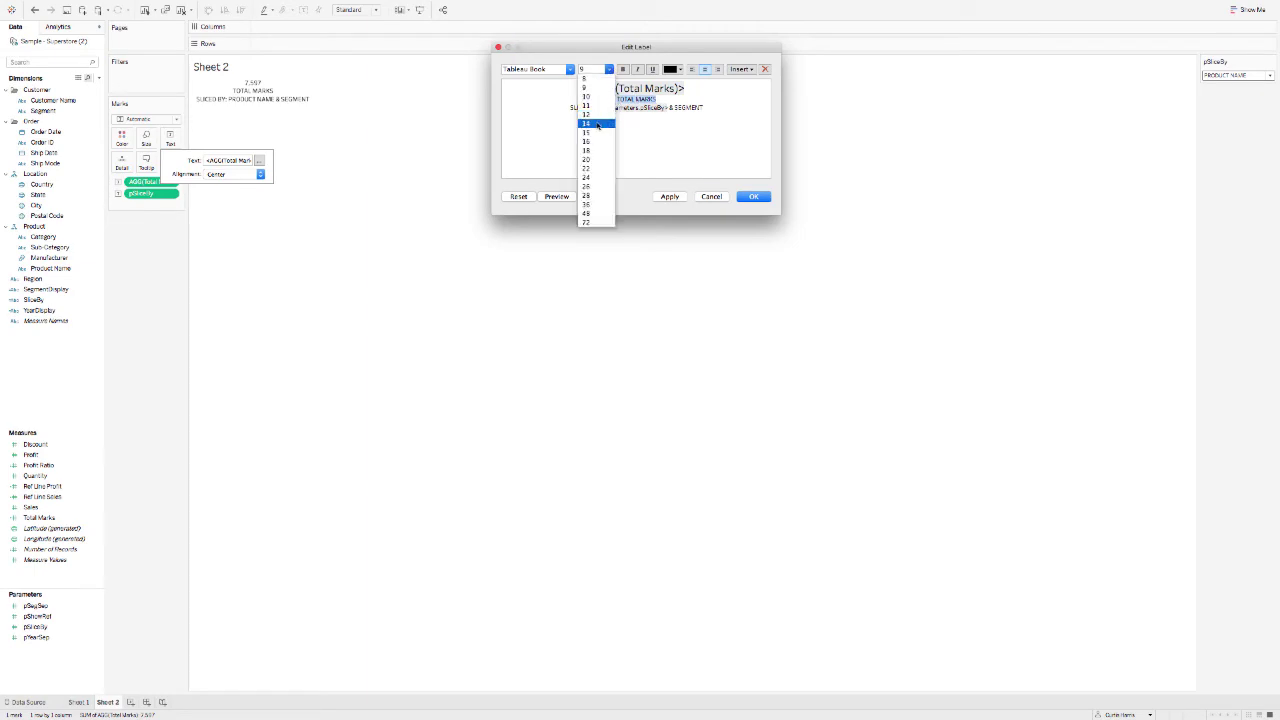
Enlarge the label's TOTAL MARKS line, set the SLICED BY line to font size 10, and accept the label changes
left_click(594, 130)
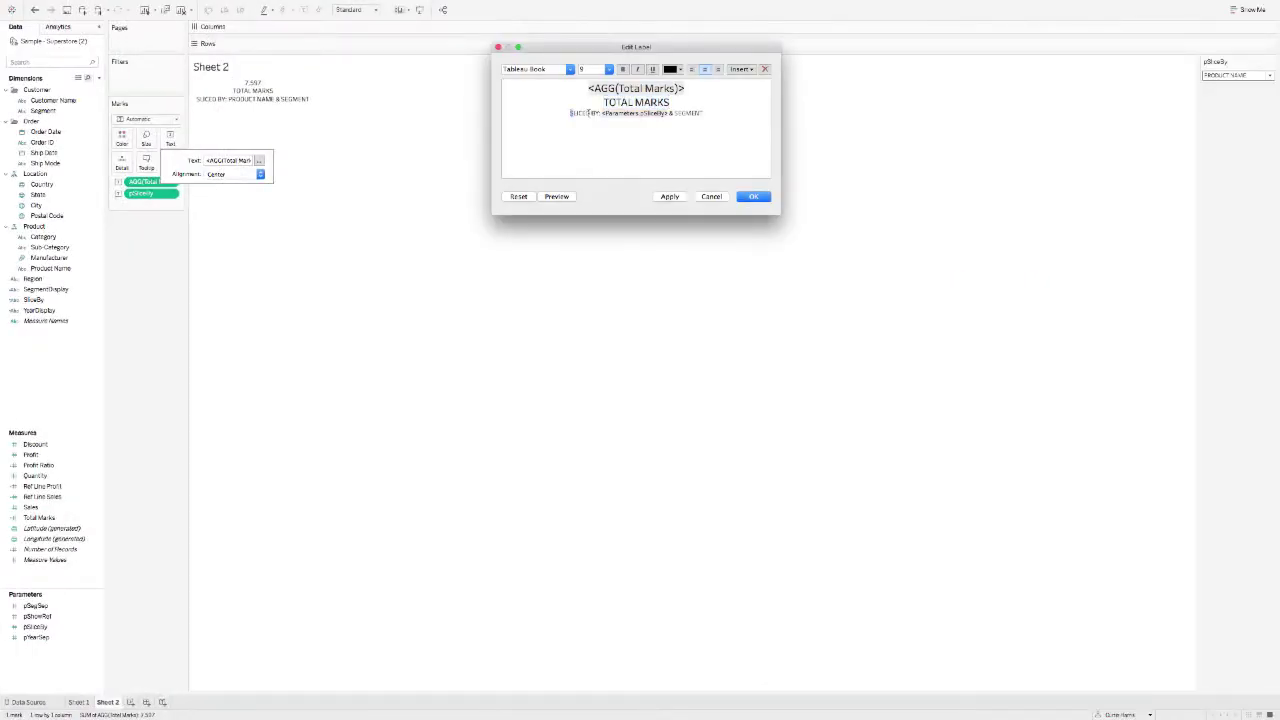
left_click_drag(568, 113, 724, 113)
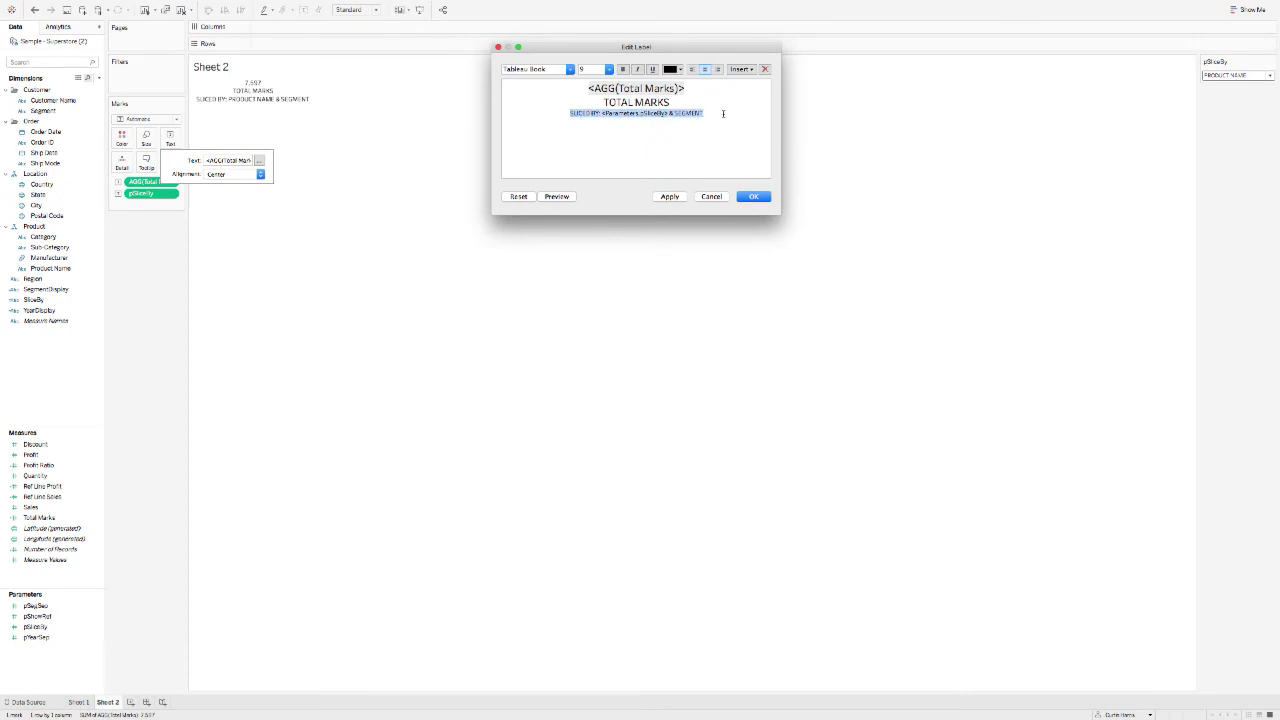
left_click(609, 69)
left_click(594, 98)
left_click(669, 196)
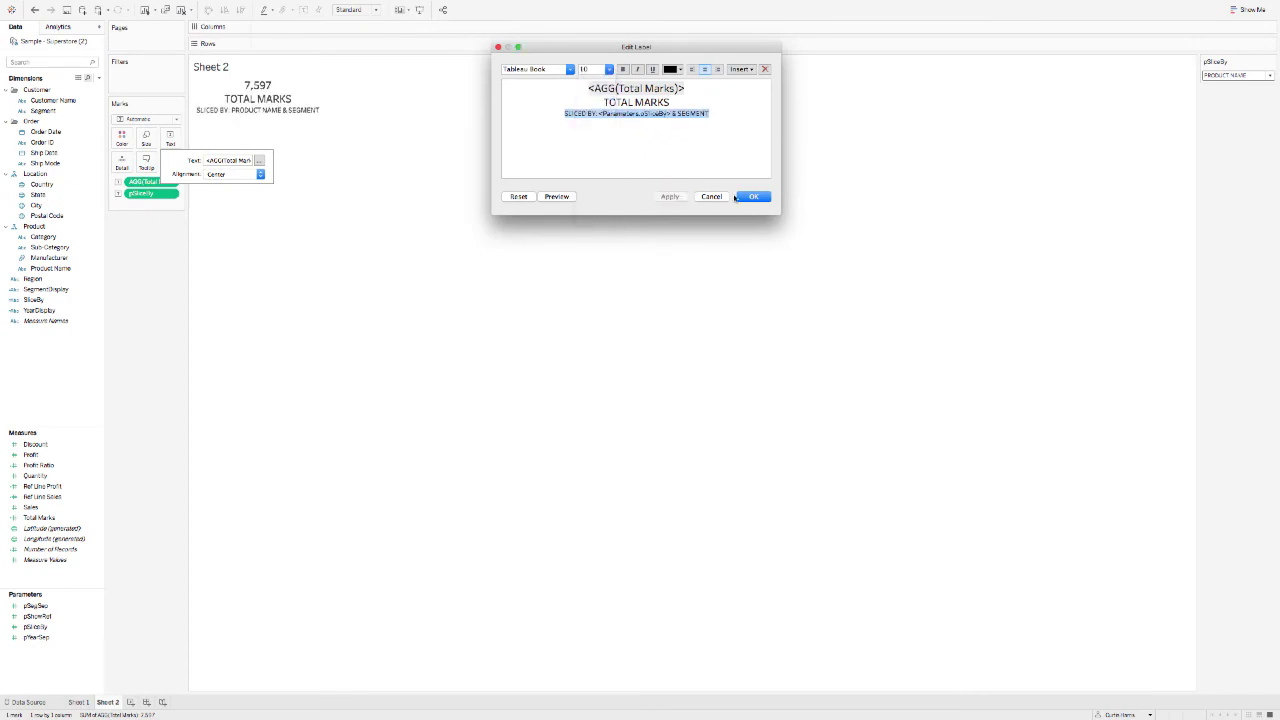
left_click(752, 196)
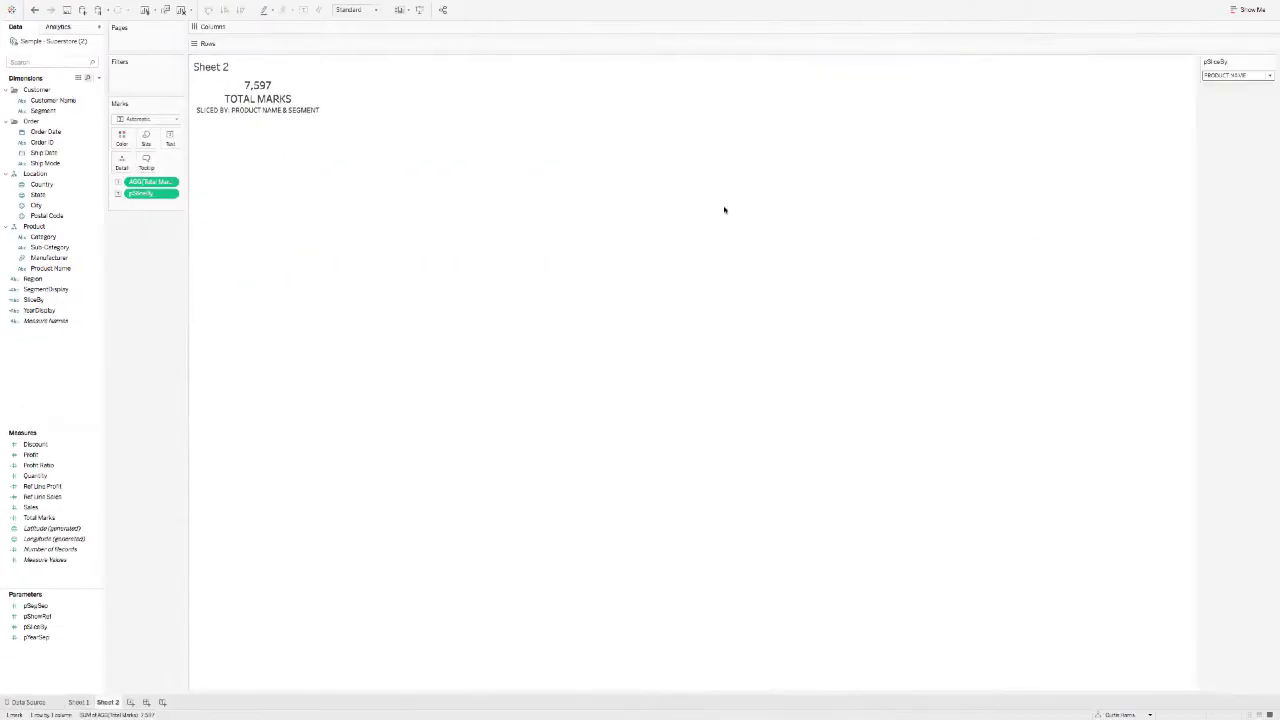
Fit Sheet 2 to Entire View and turn off its tooltips
left_click(345, 9)
left_click(352, 50)
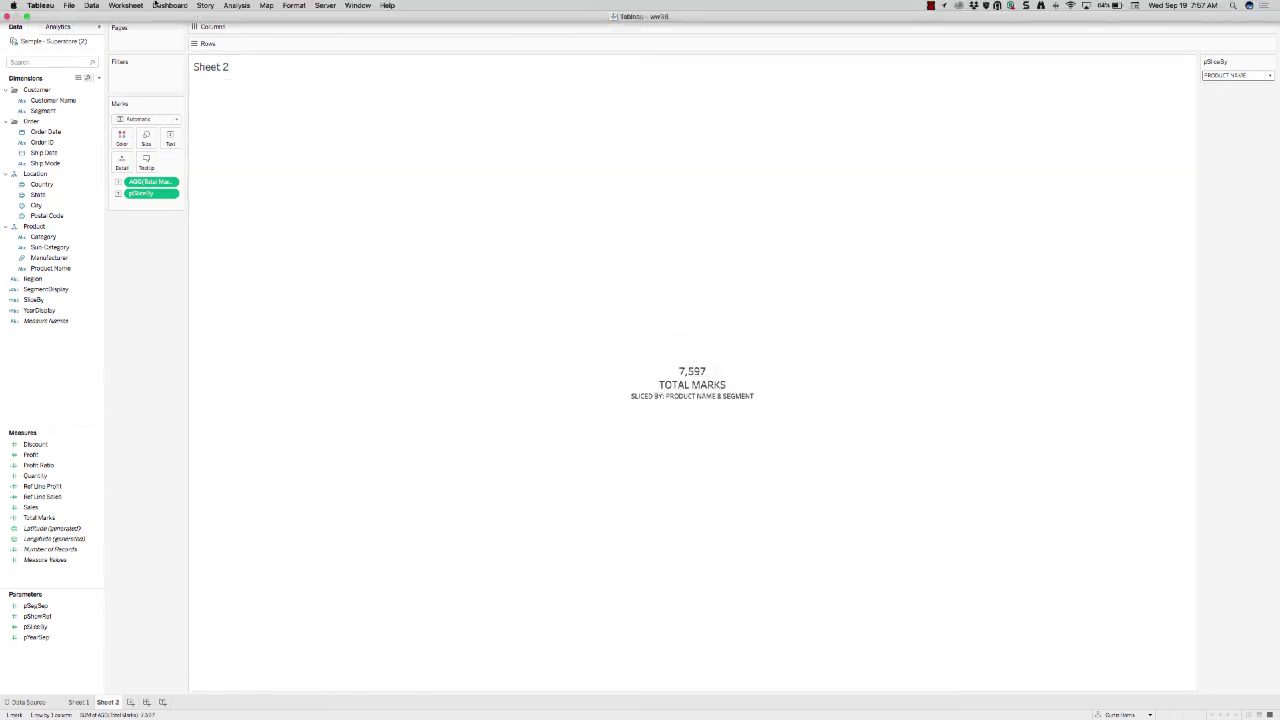
left_click(125, 5)
left_click(130, 78)
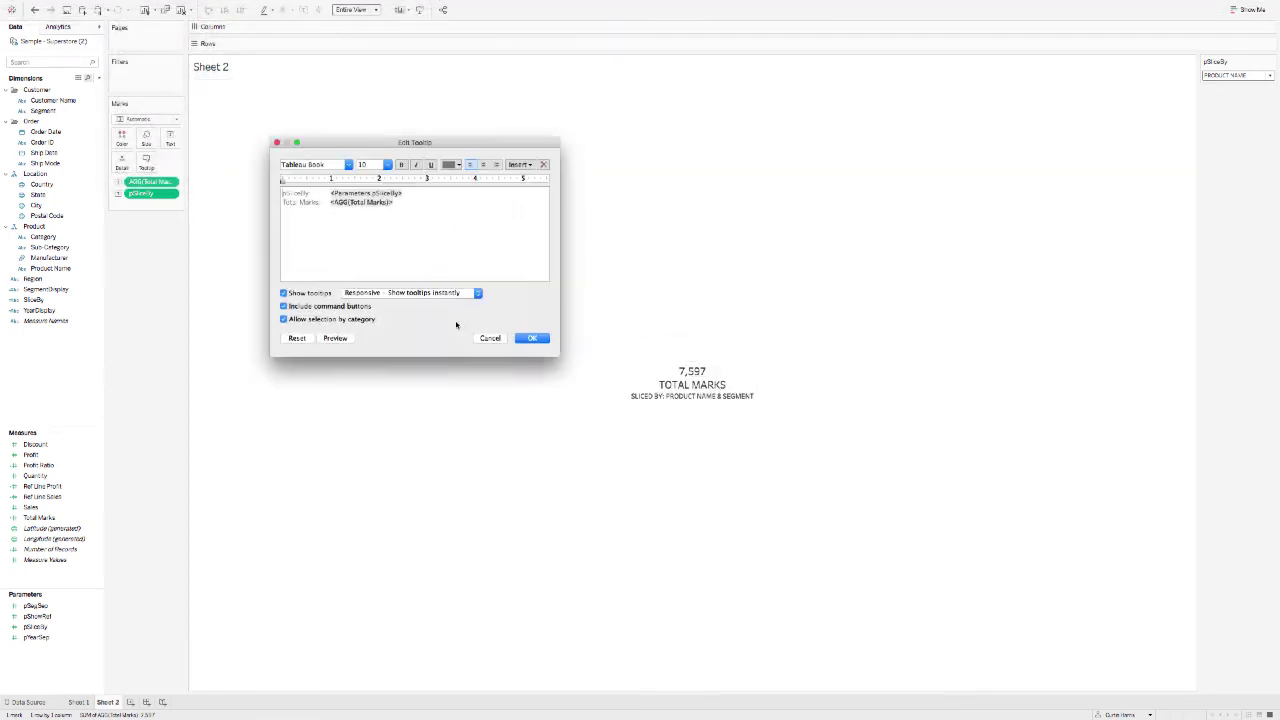
left_click(284, 293)
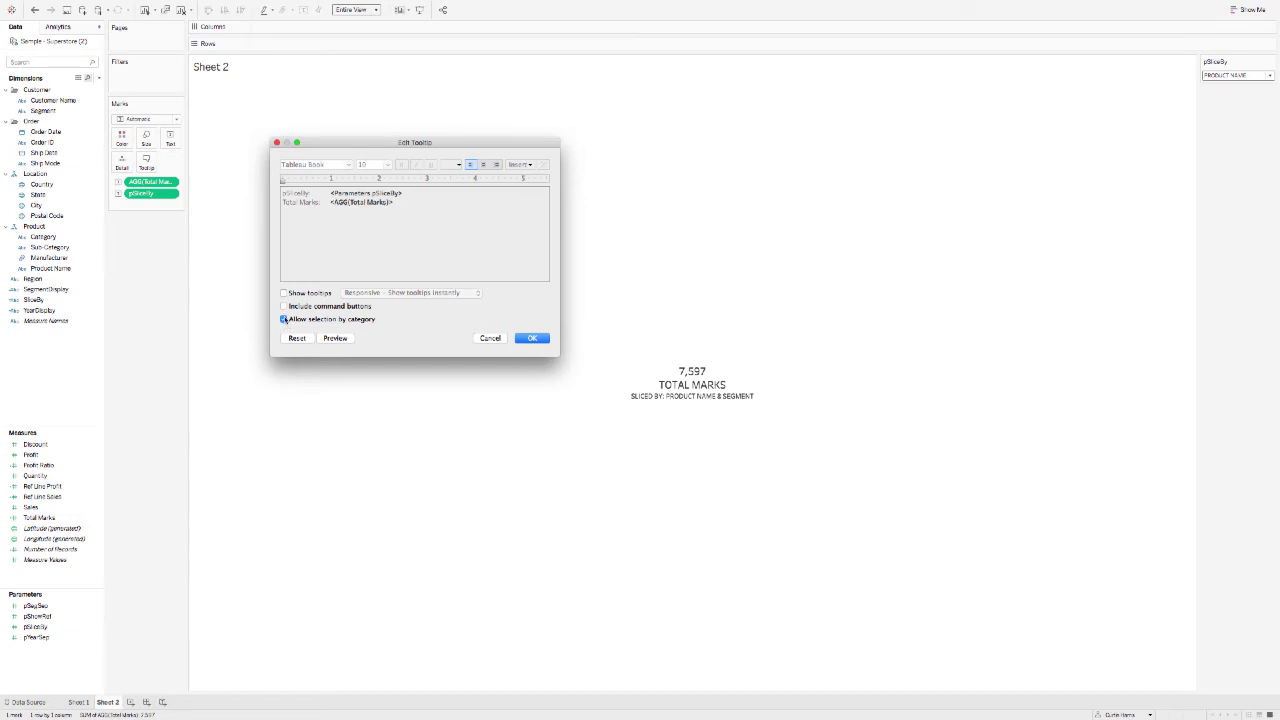
left_click(531, 338)
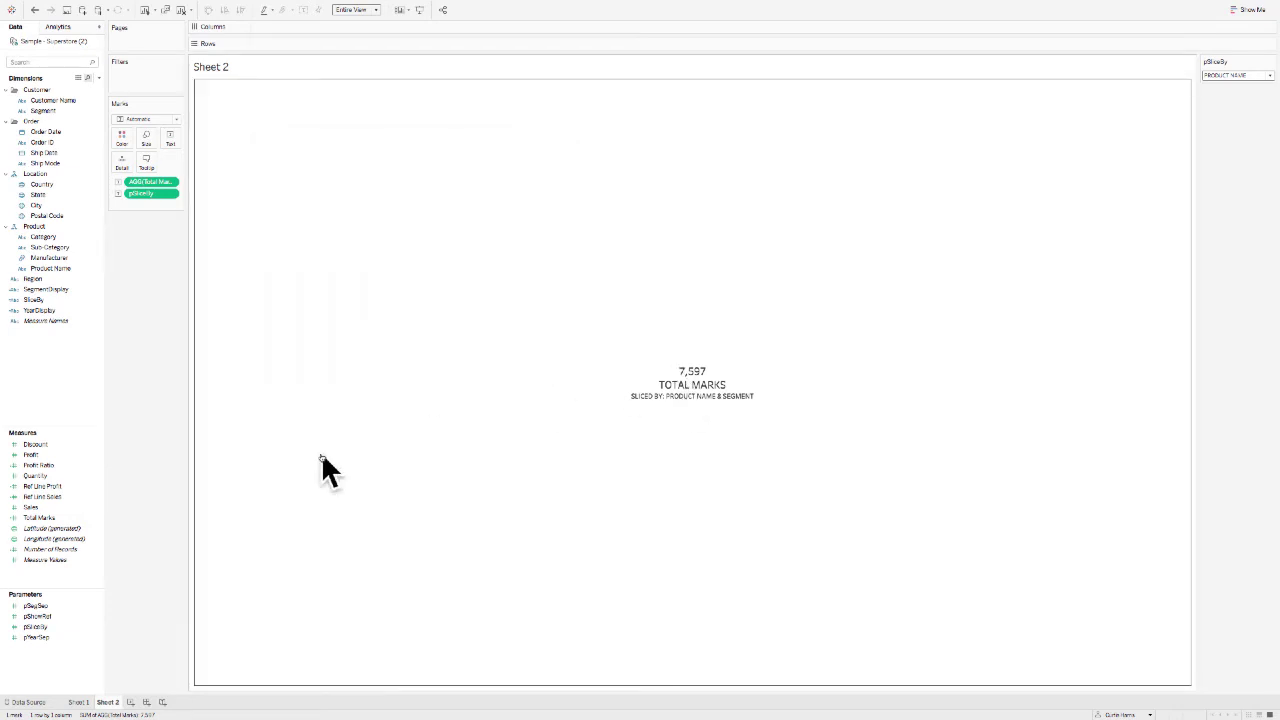
Duplicate Sheet 2 and replace the Total Marks measure on the copy's label with Sales
right_click(120, 706)
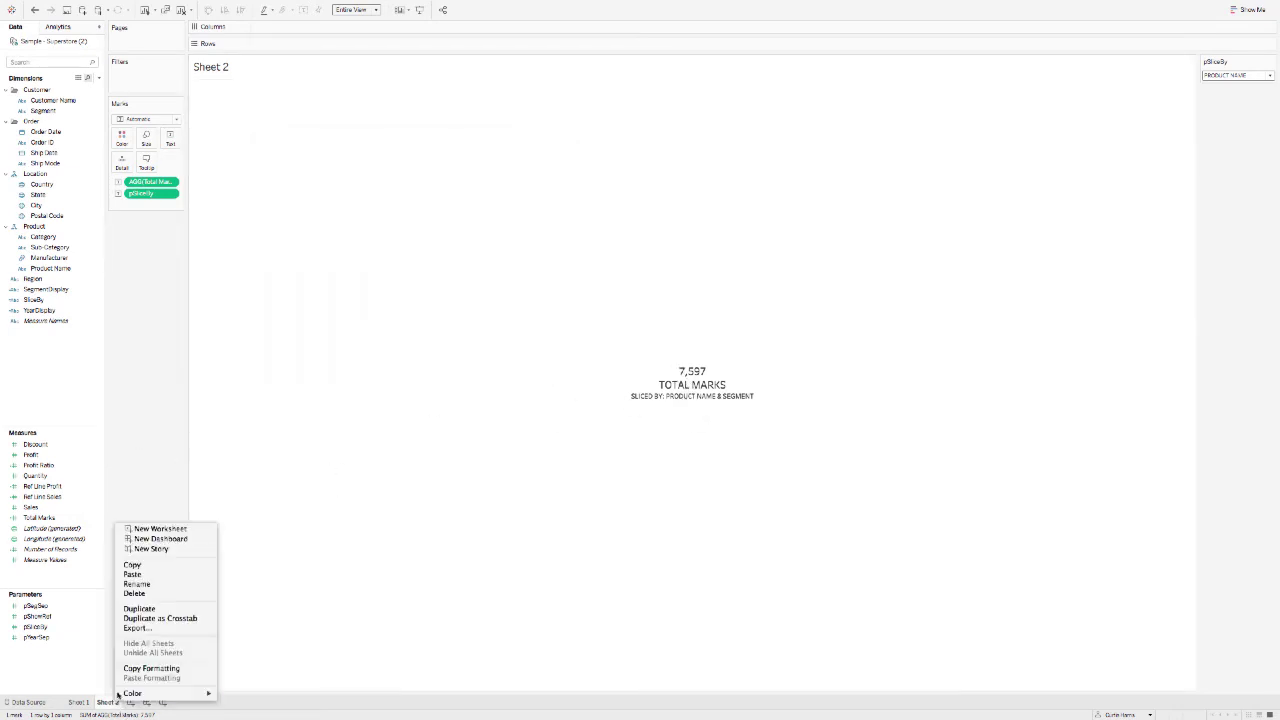
left_click(136, 606)
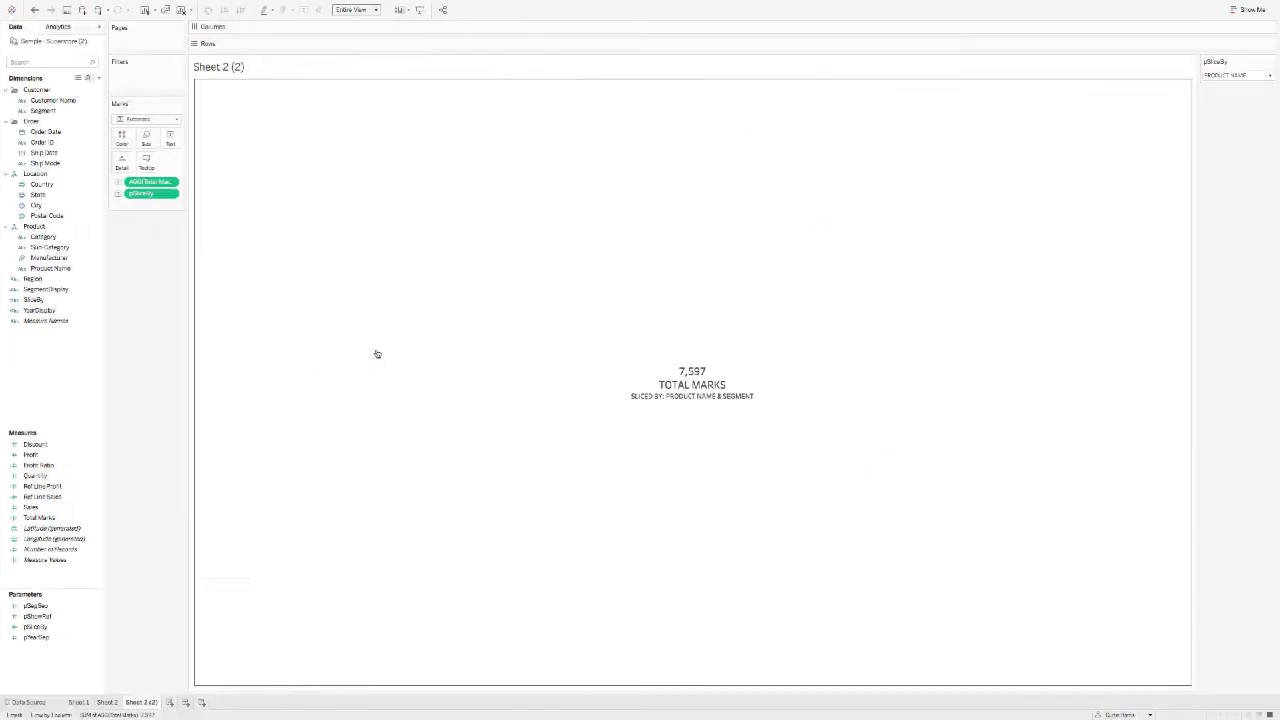
left_click_drag(40, 507, 150, 192)
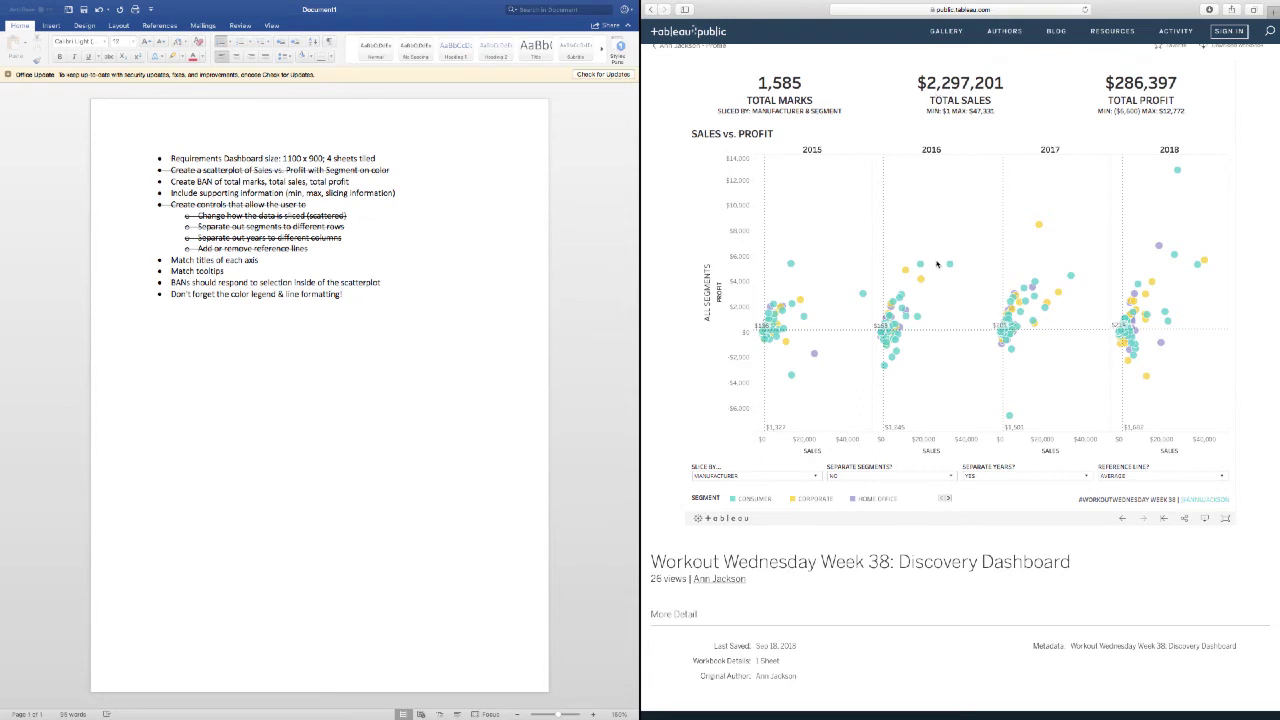
Switch to the Tableau Public reference dashboard, slice it by PRODUCT NAME, and inspect the highest 2018 mark's tooltip
left_click(736, 478)
left_click(736, 504)
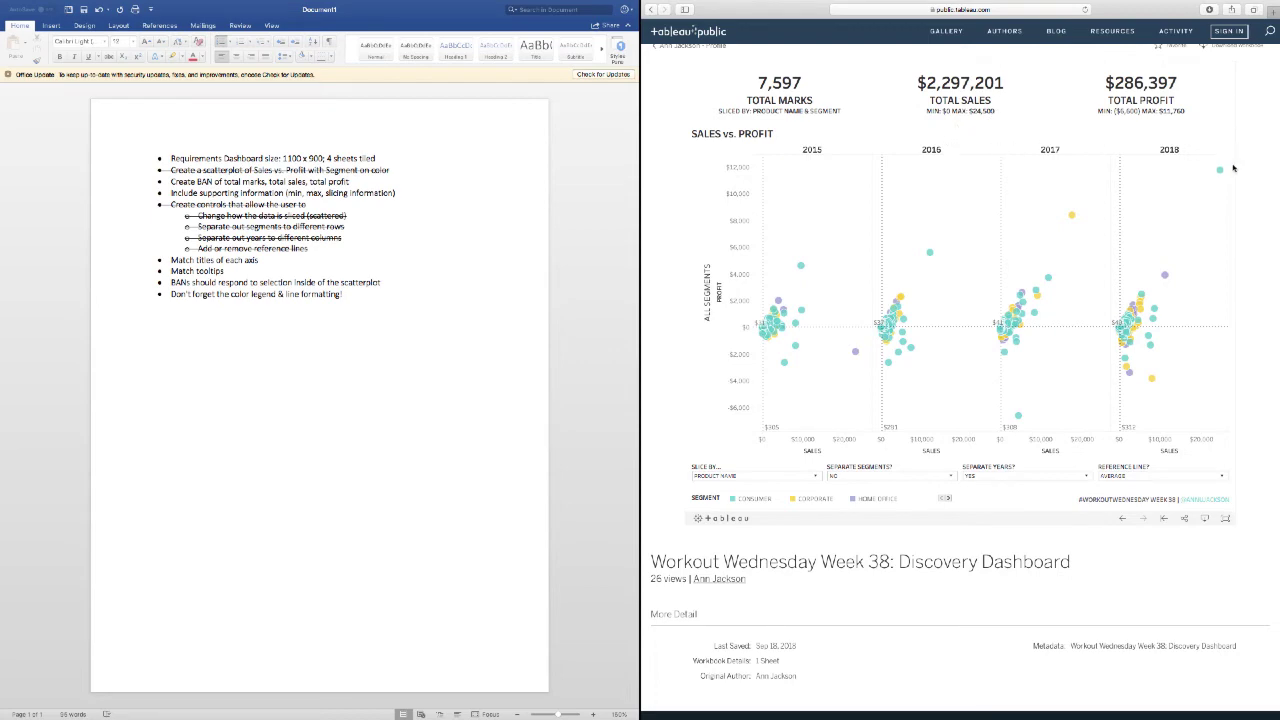
mouse_move(1220, 172)
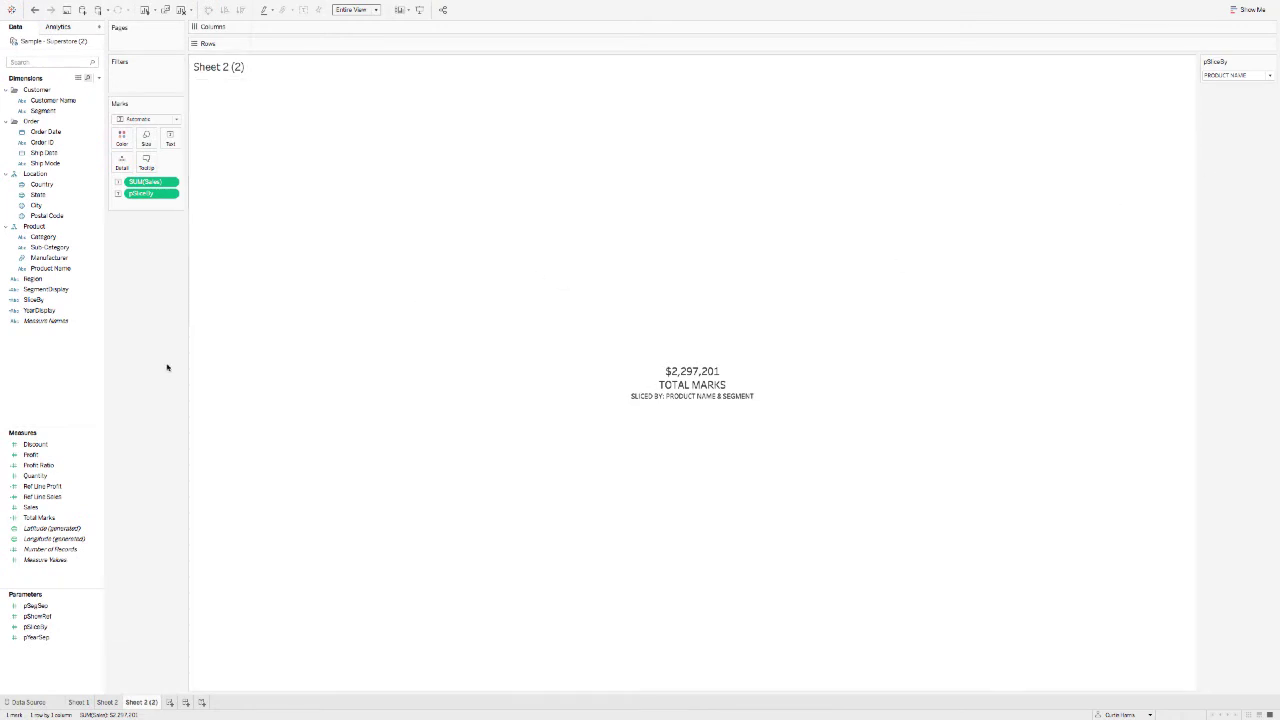
right_click(71, 369)
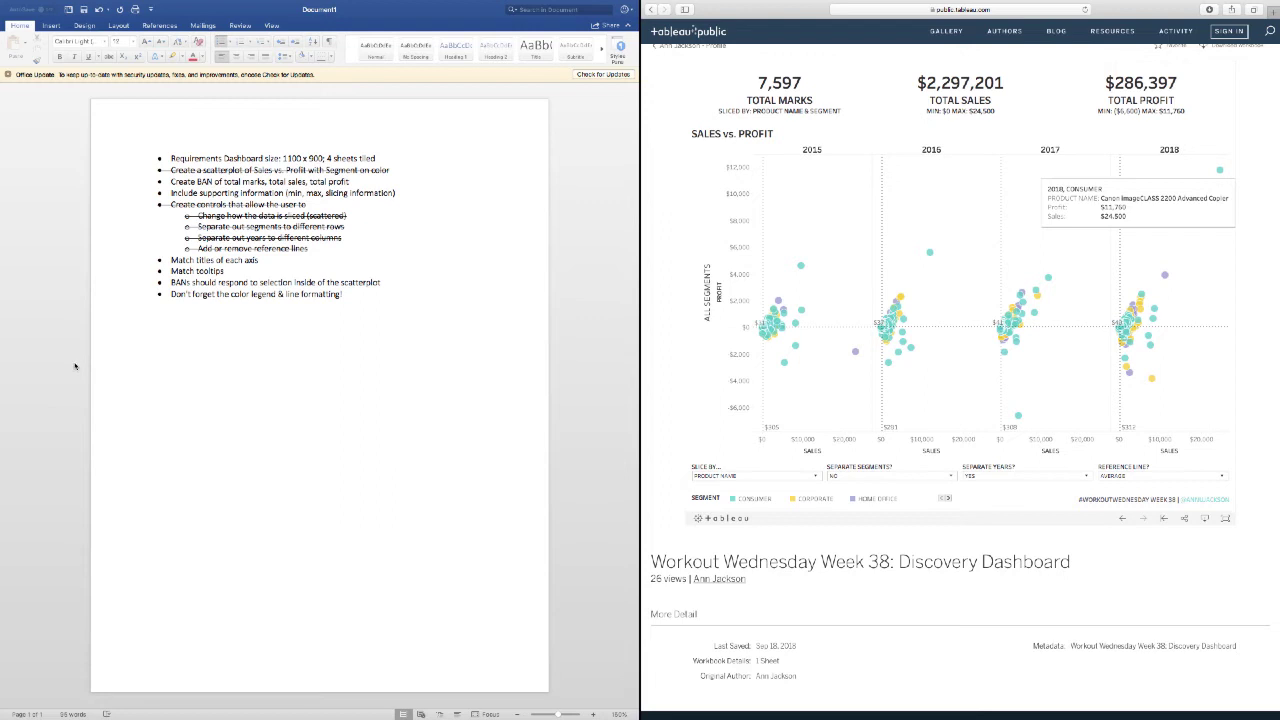
Slice the reference dashboard by SUB-CATEGORY and compare its minimum and maximum values with SEPARATE YEARS set to YES and NO
left_click(725, 477)
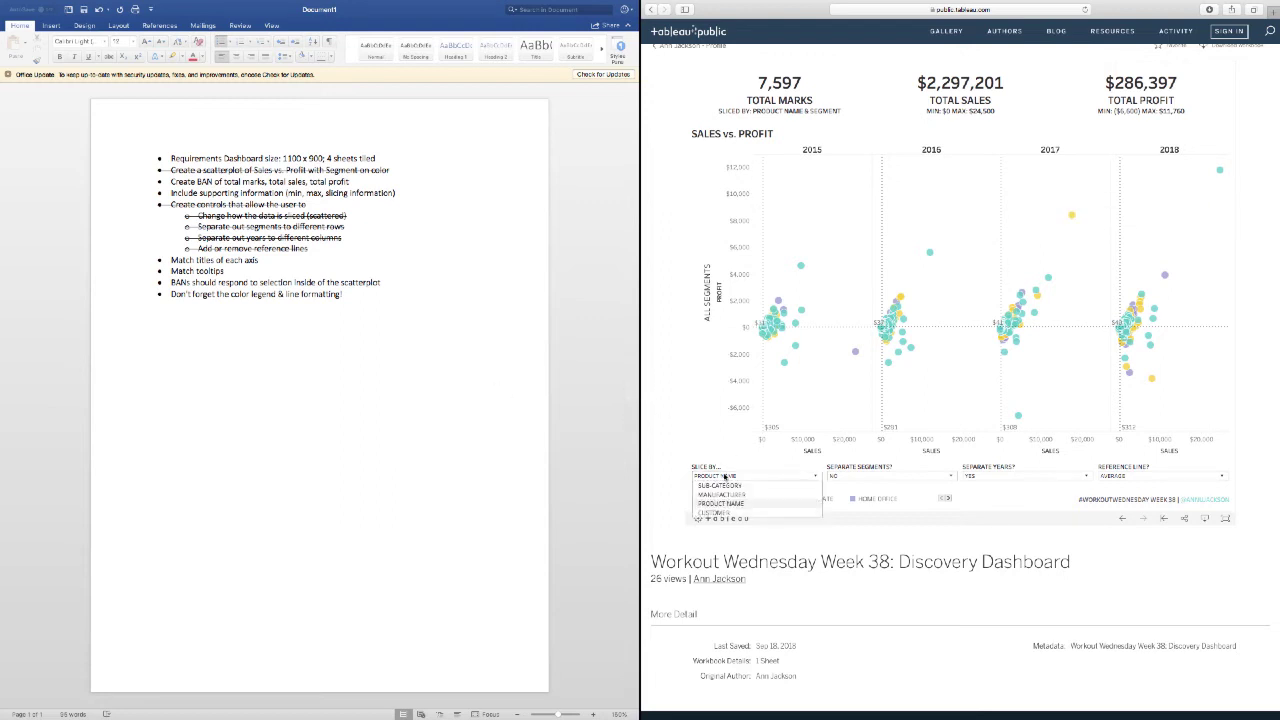
left_click(723, 488)
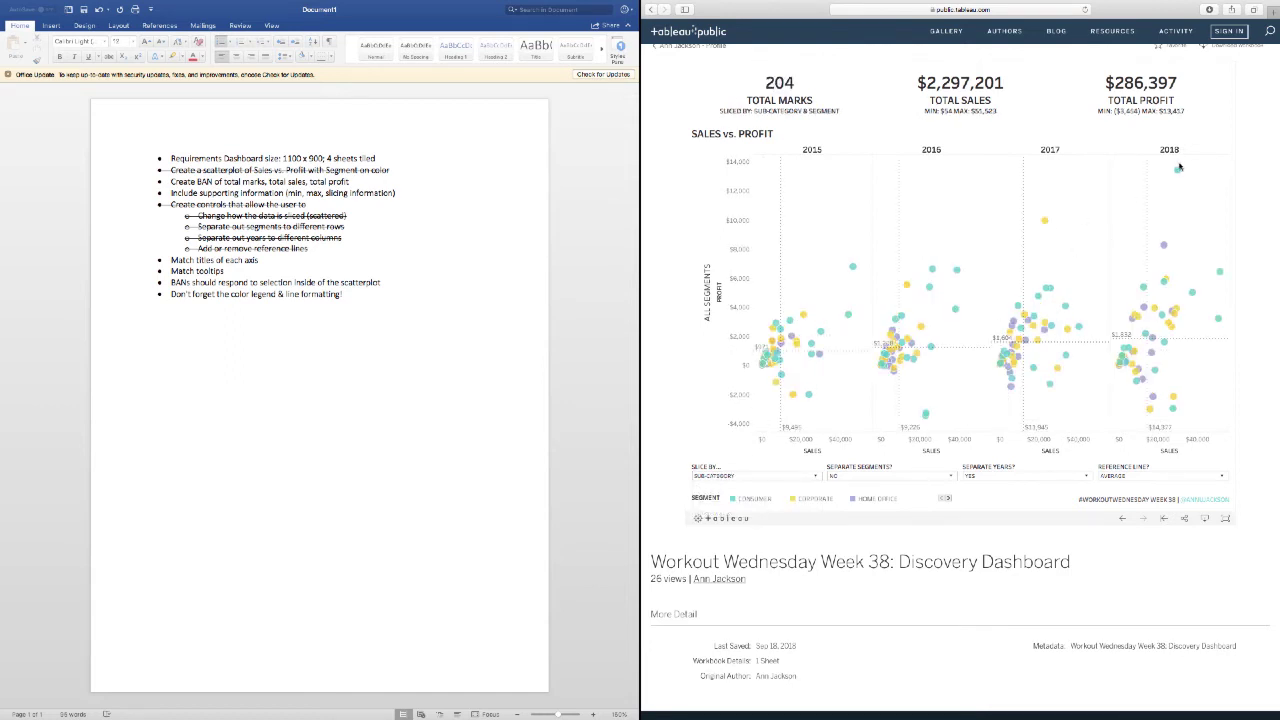
mouse_move(1177, 172)
left_click(1015, 477)
left_click(996, 499)
left_click(999, 477)
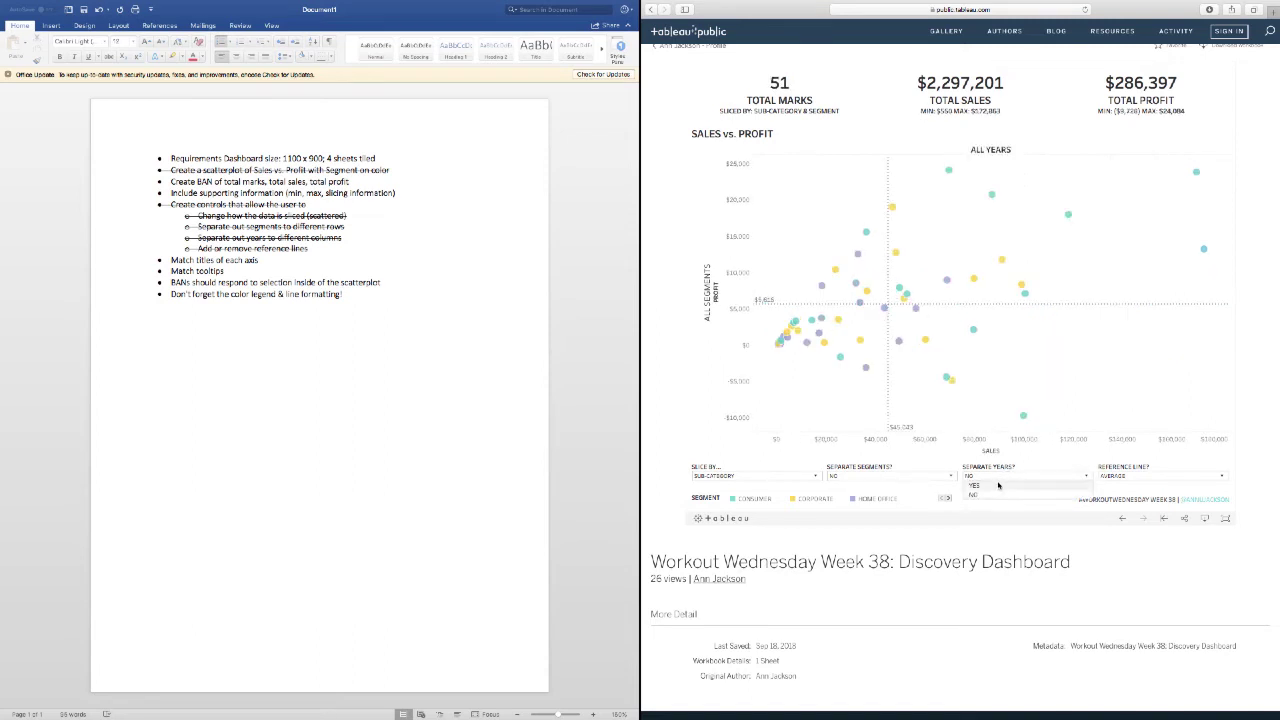
left_click(998, 486)
left_click(998, 479)
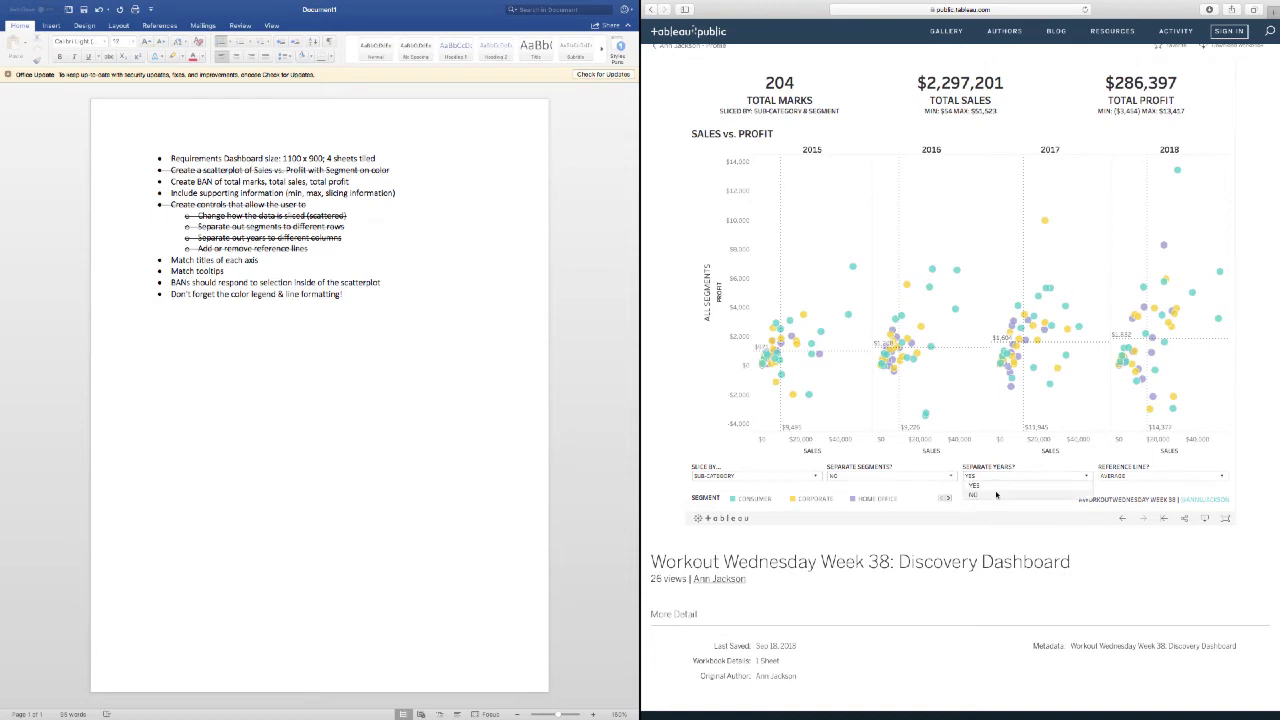
left_click(996, 498)
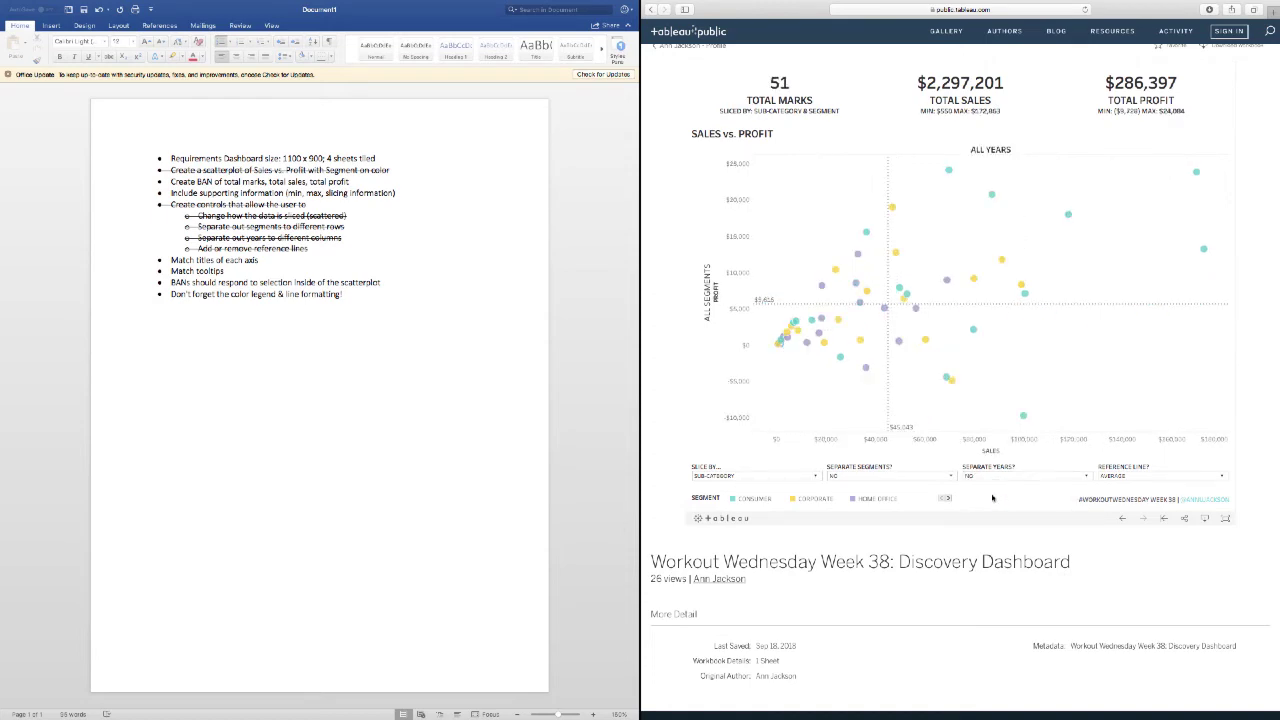
Return to the Tableau workbook and duplicate the Total Marks calculated field
key("ctrl+Right")
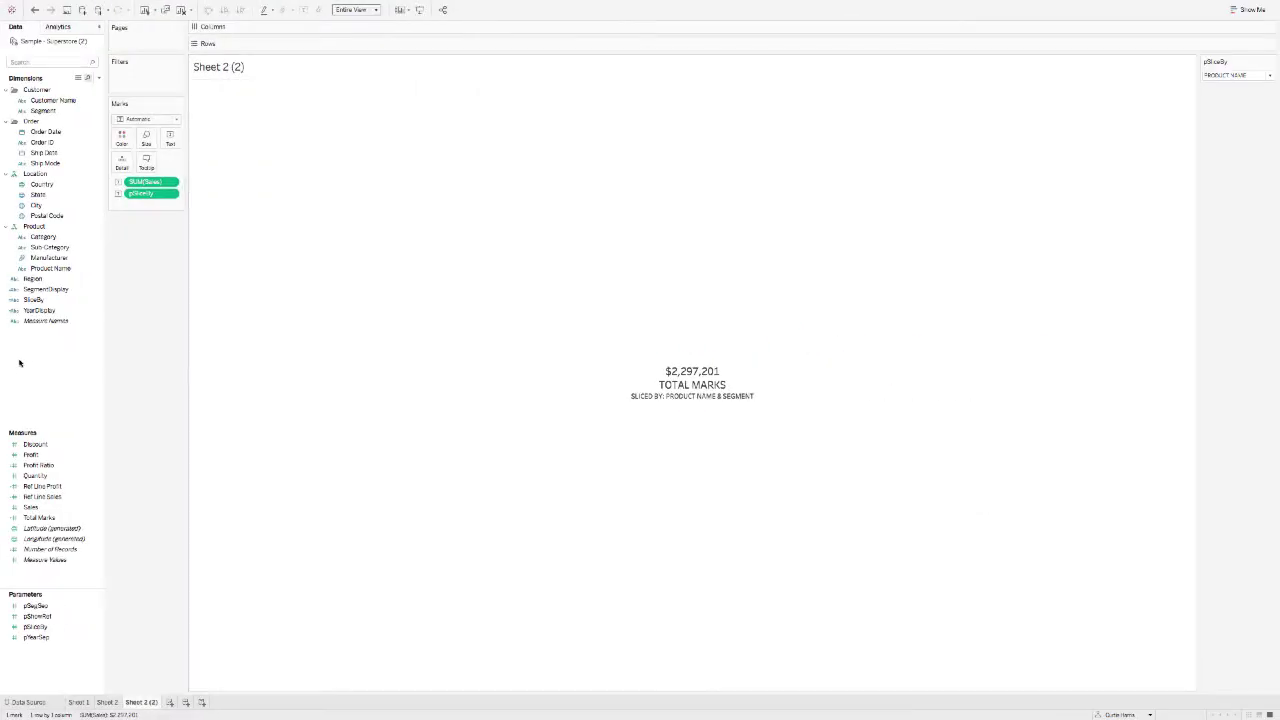
left_click(42, 518)
right_click(42, 518)
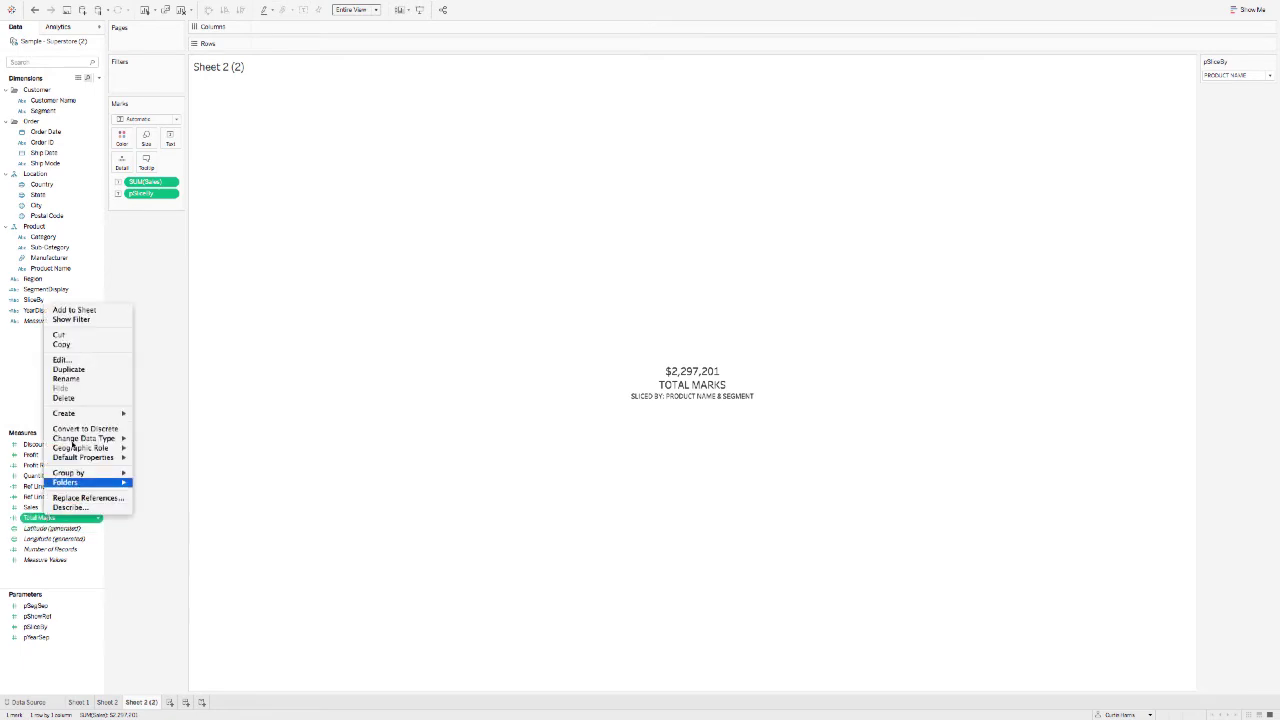
left_click(70, 371)
right_click(61, 521)
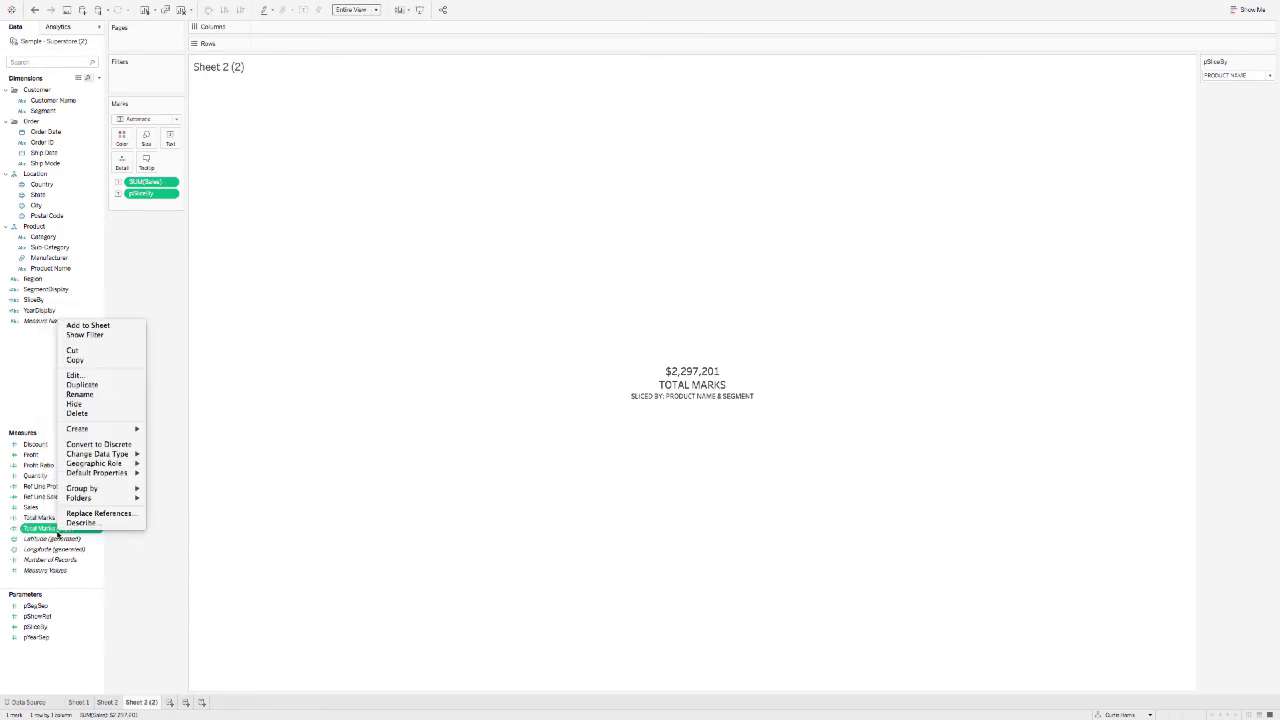
Change the copied field's formula to {FIXED [YearDisplay]+'|'+[Segment]+'|'+[SliceBy]:MAX([Sales])}
left_click(89, 377)
double_click(278, 292)
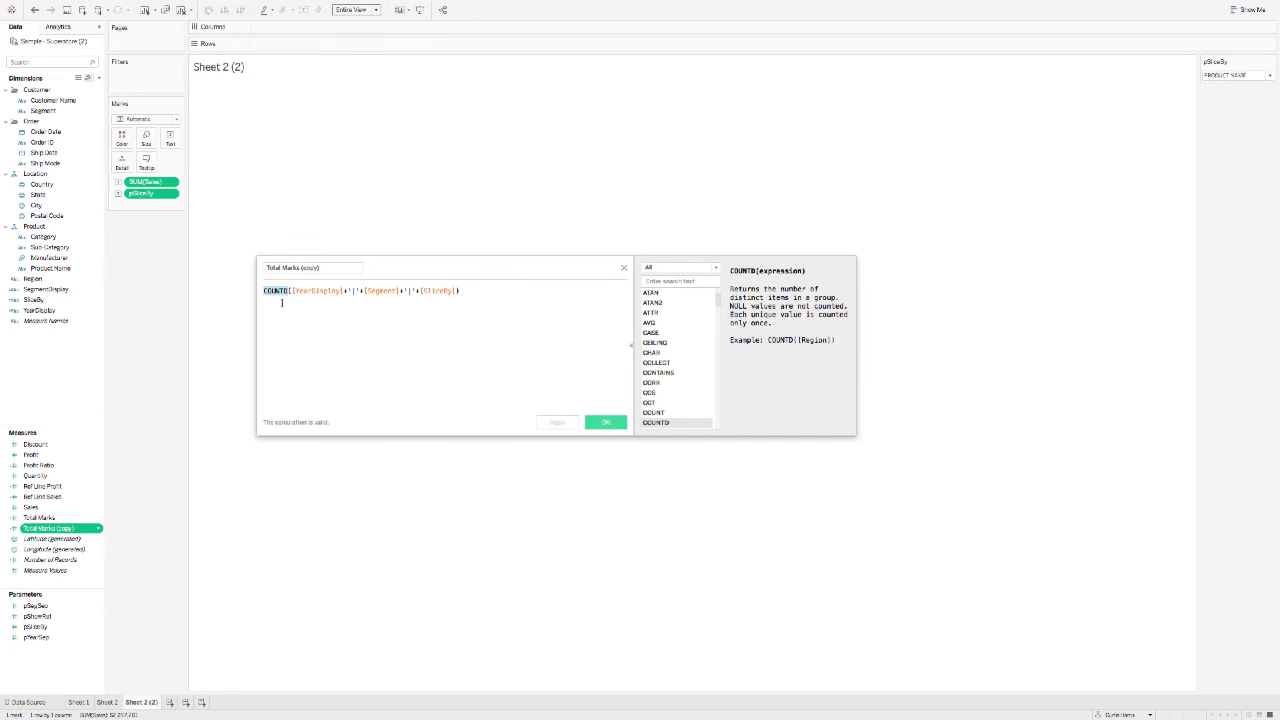
key("BackSpace")
key("Delete")
key("End")
key("BackSpace")
type("}")
key("Home")
type("{FIXED")
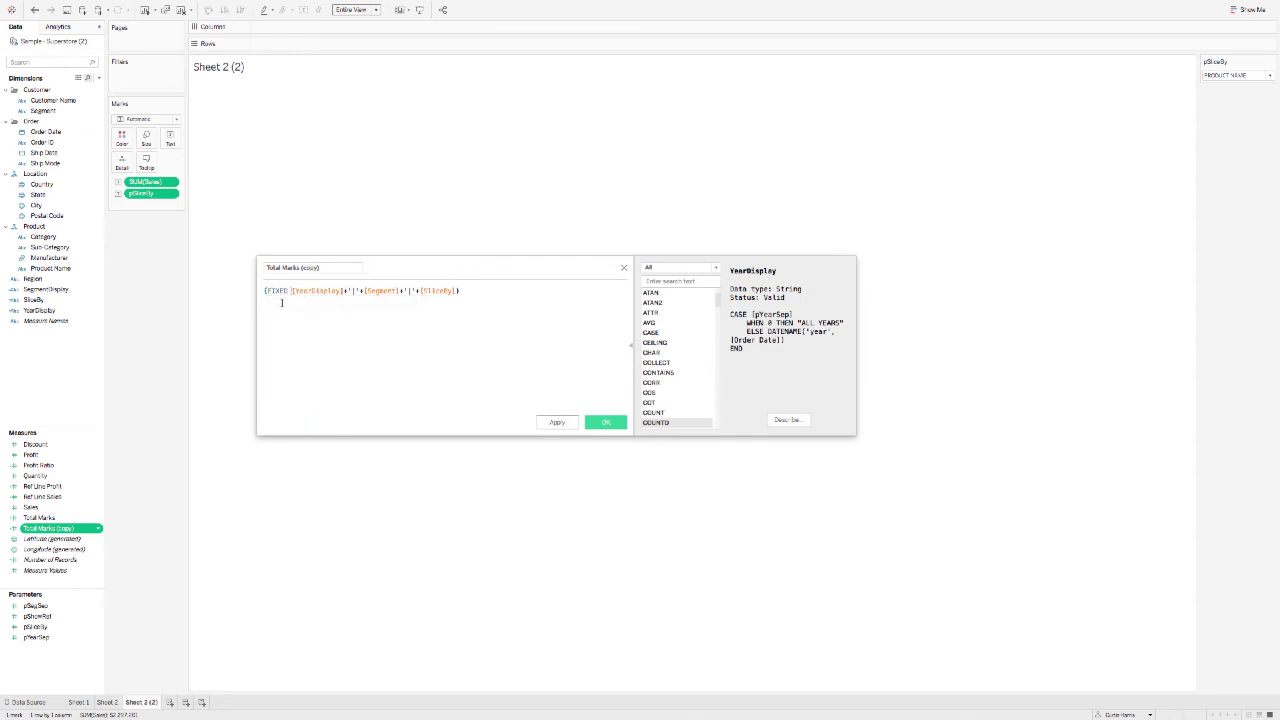
key("BackSpace")
type("MAX([Sales])")
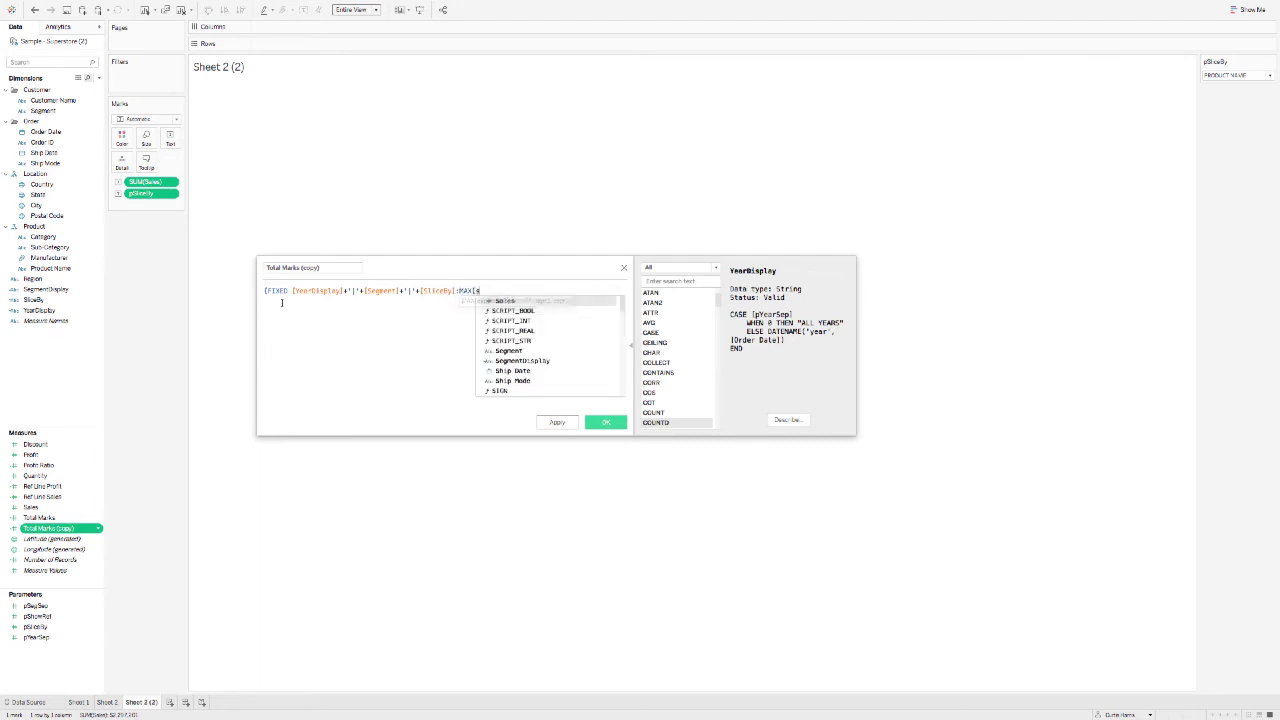
type("}")
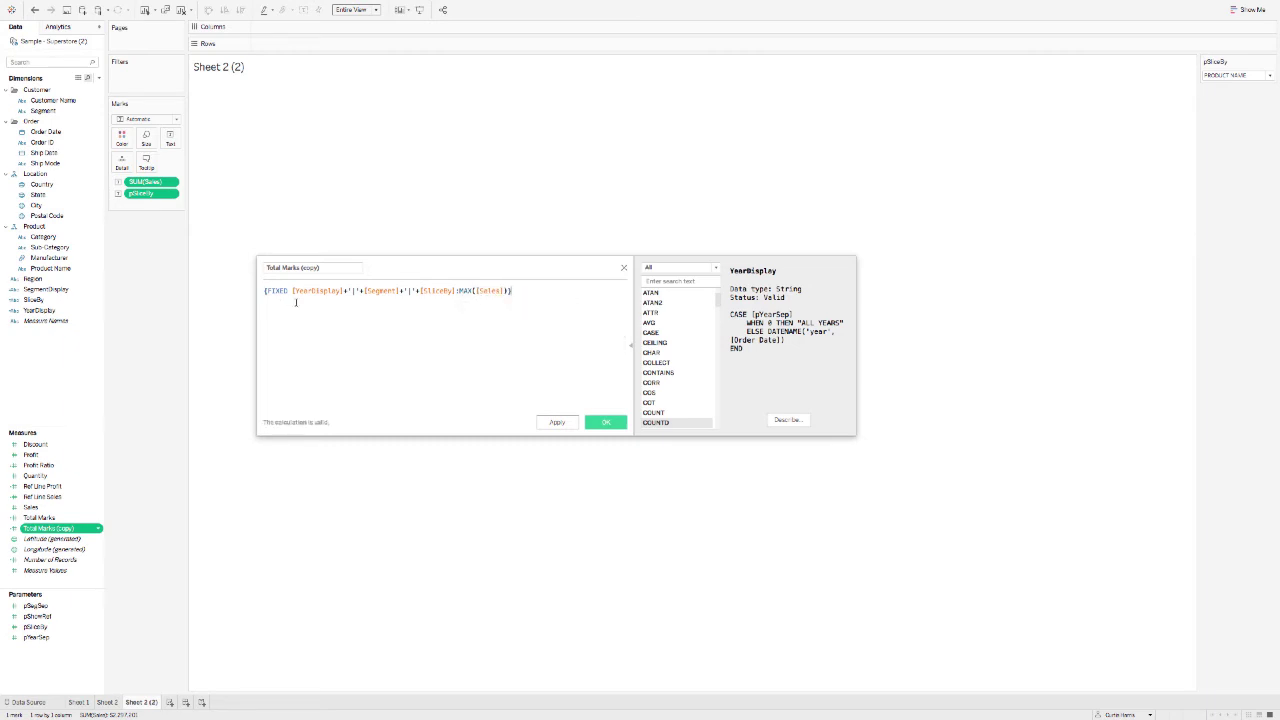
Save the copied calculation as Max Sales and add it to the text label with the MAX aggregation
left_click_drag(312, 262, 234, 277)
type("Max Sales")
left_click(605, 421)
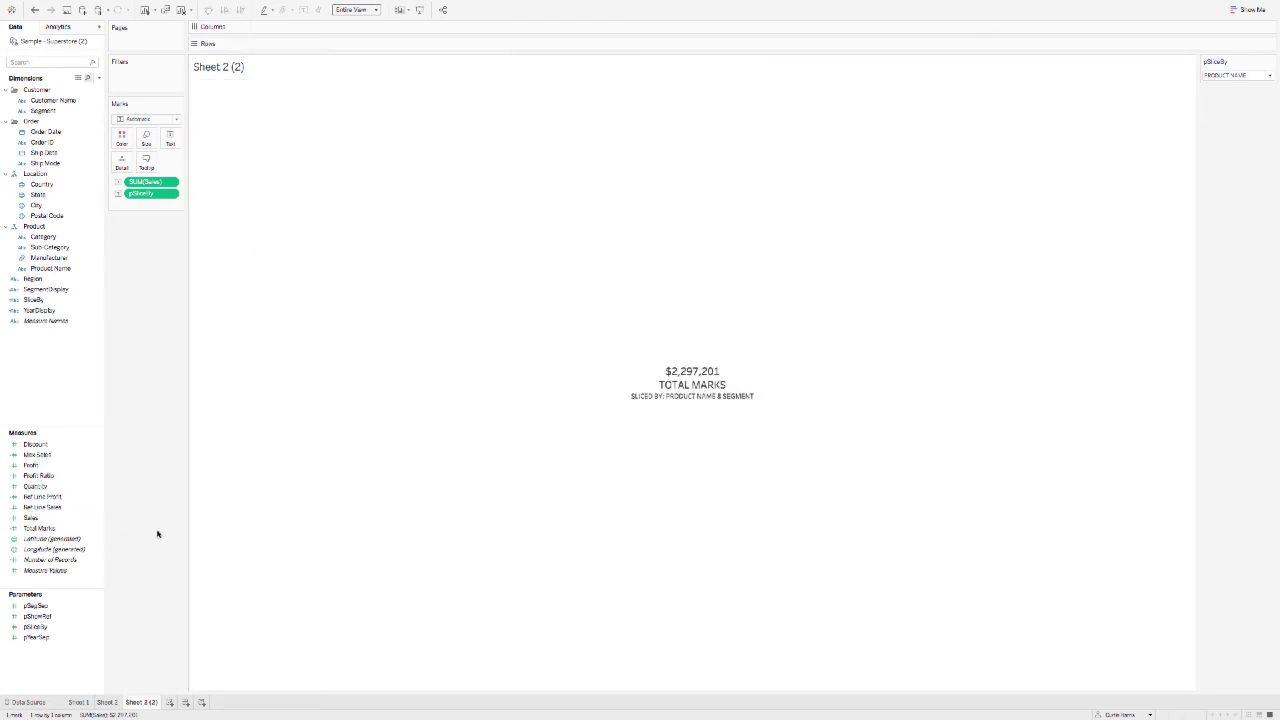
left_click_drag(46, 457, 170, 141)
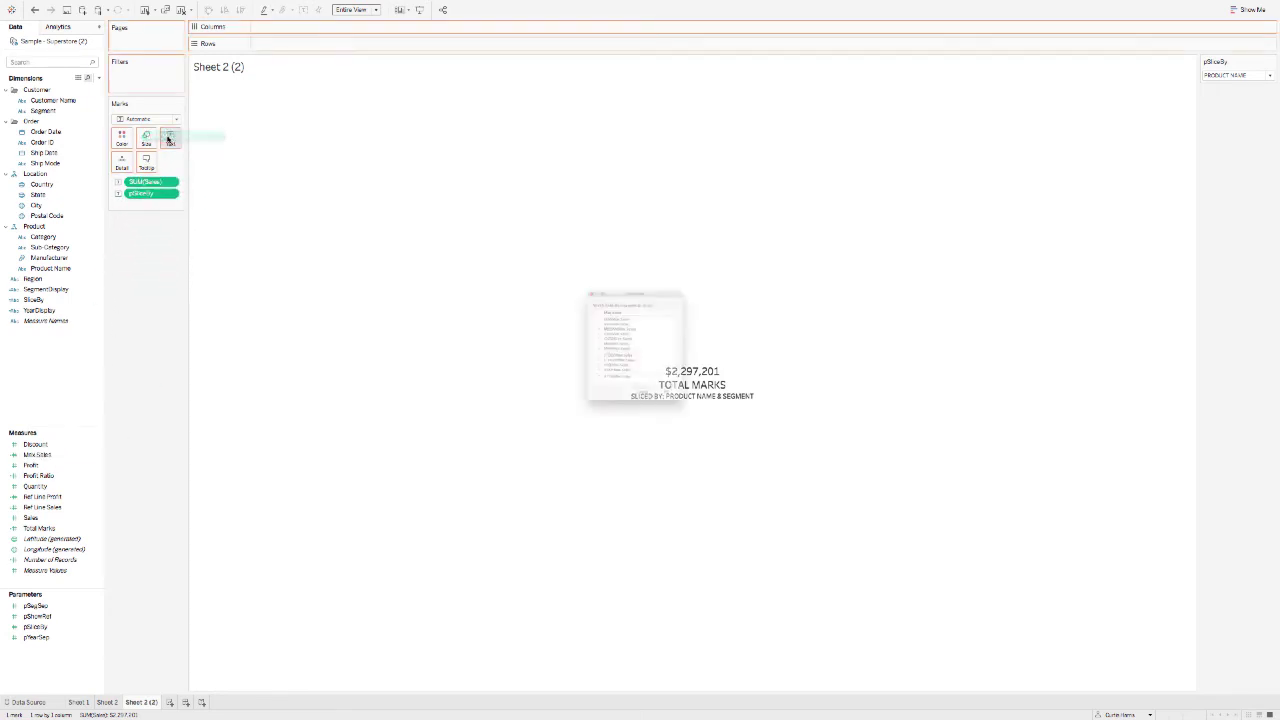
double_click(622, 360)
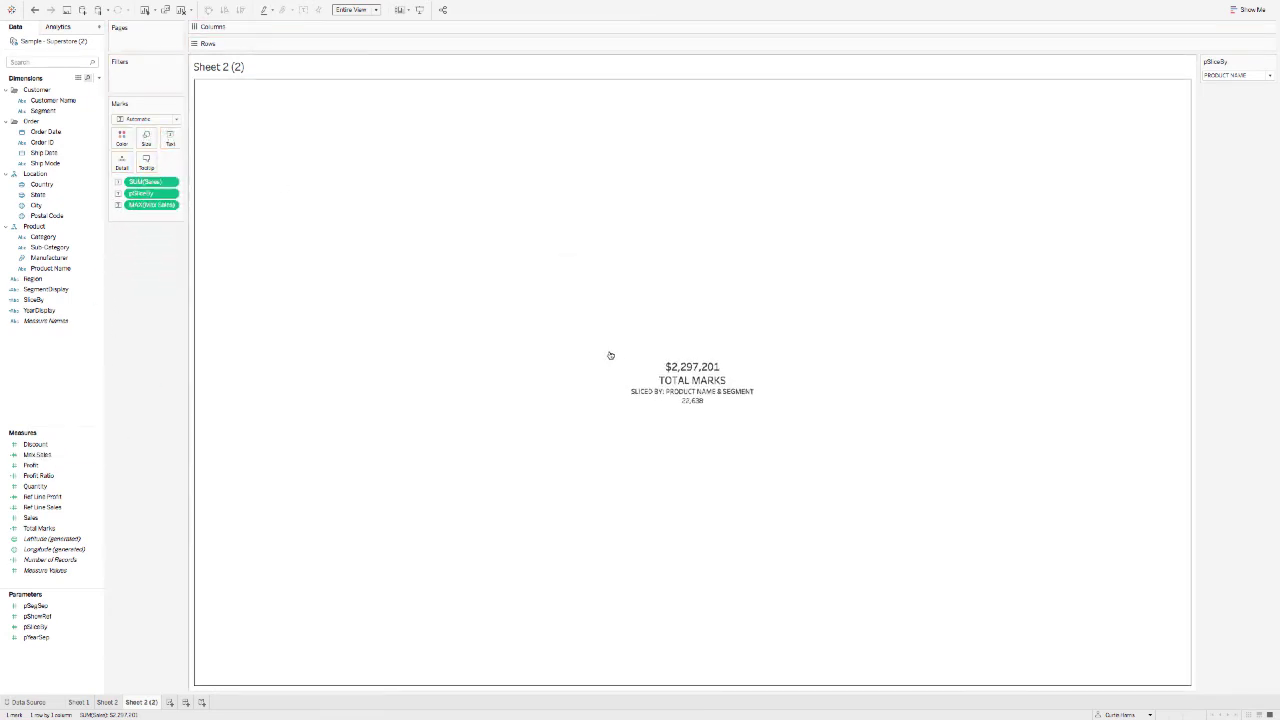
On Sheet 1, set pSliceBy to SUB-CATEGORY and pSegSep and pYearSep to NO, and return to Sheet 2 (2)
key("ctrl+Left")
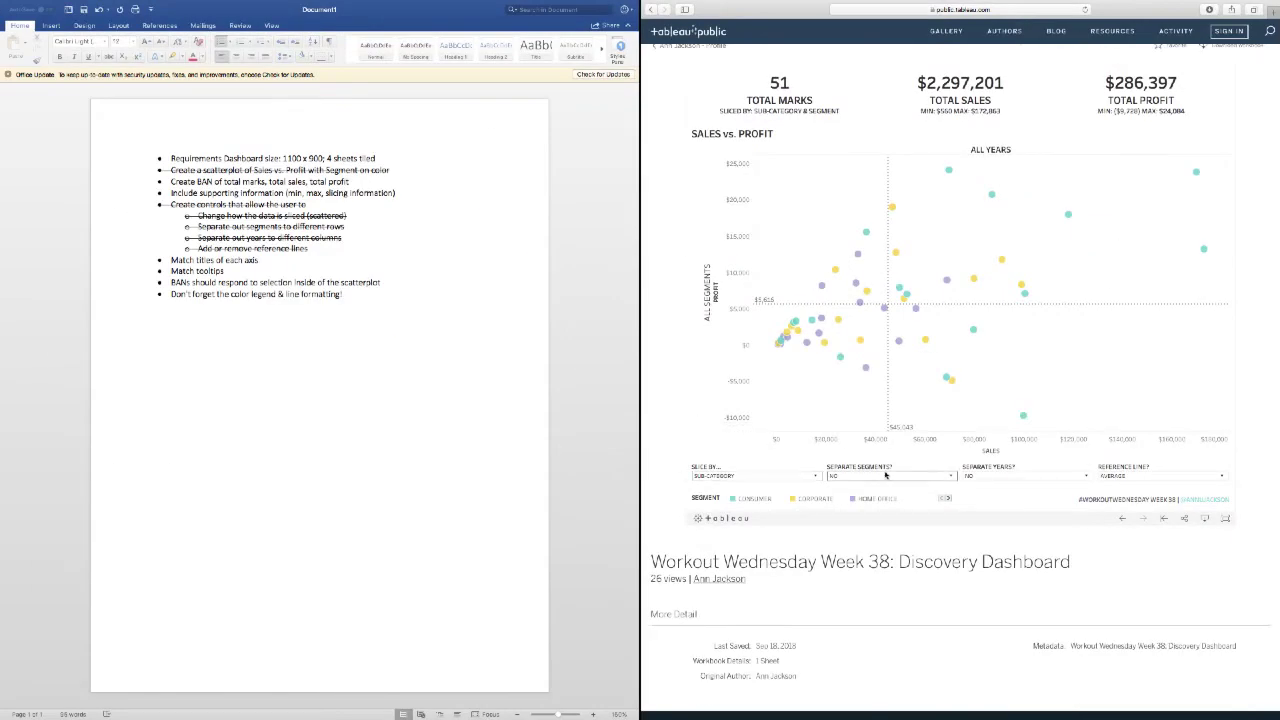
key("ctrl+Right")
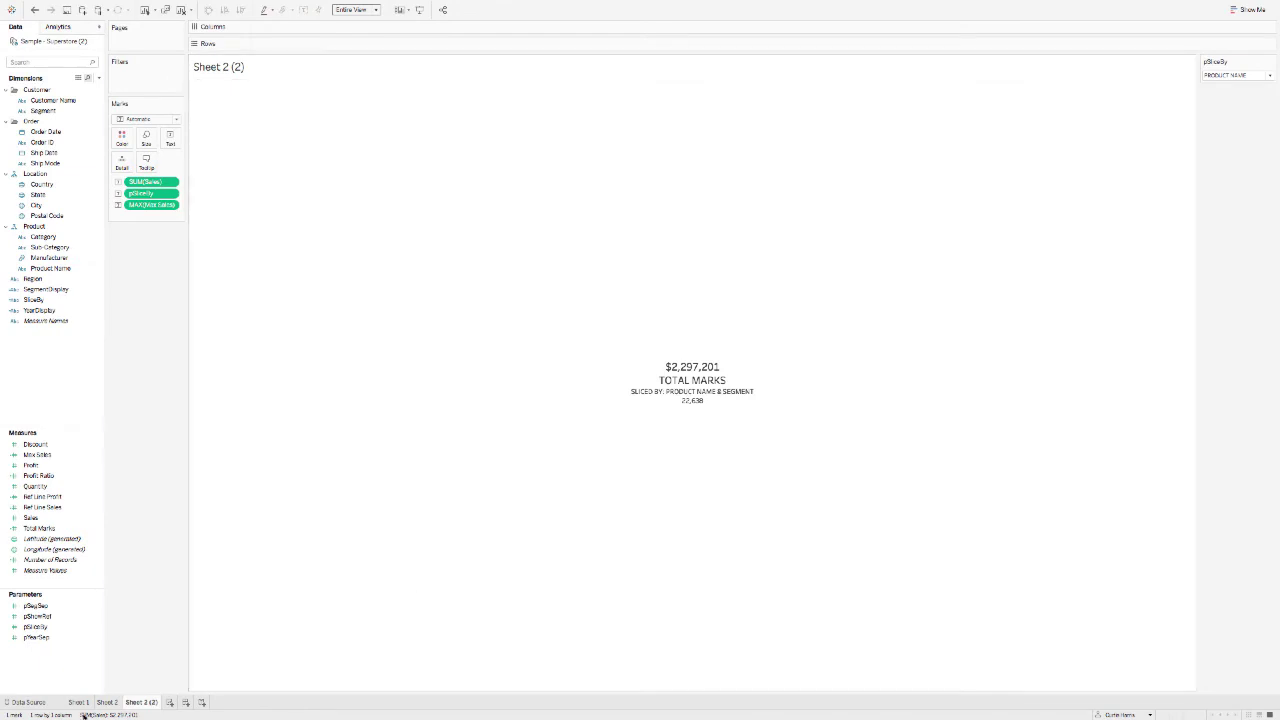
left_click(77, 702)
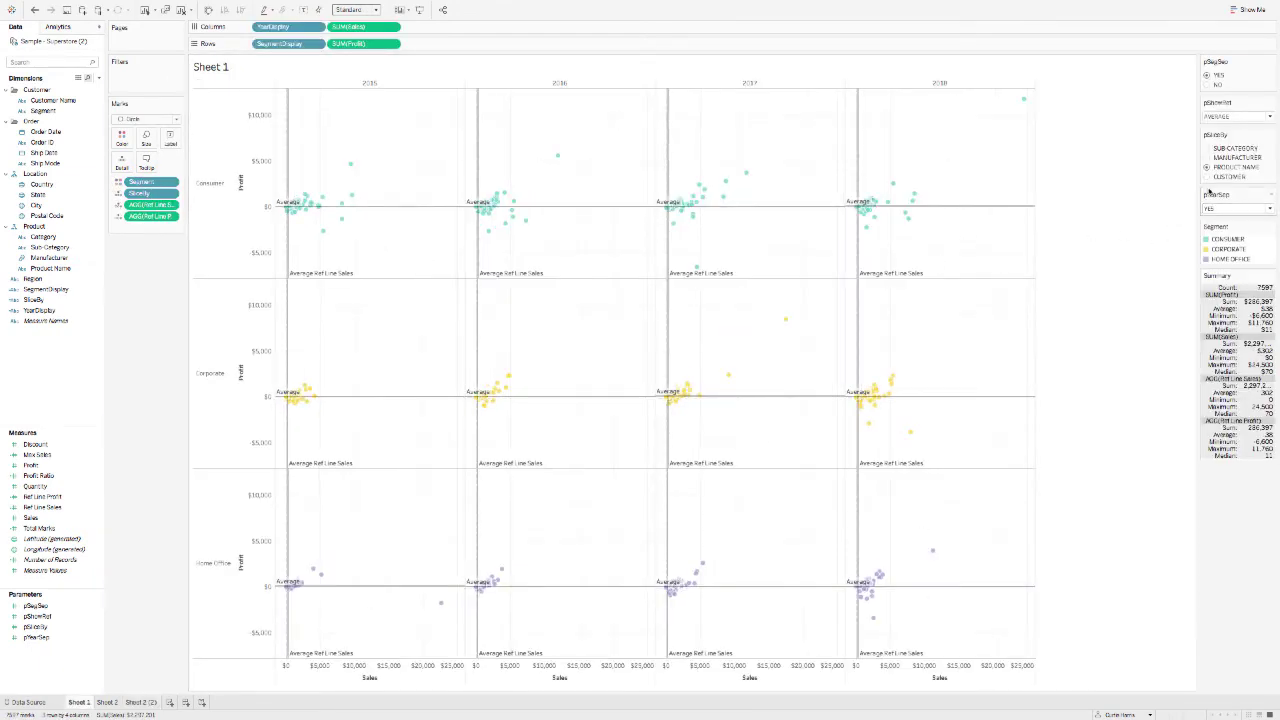
left_click(1208, 150)
left_click(1207, 84)
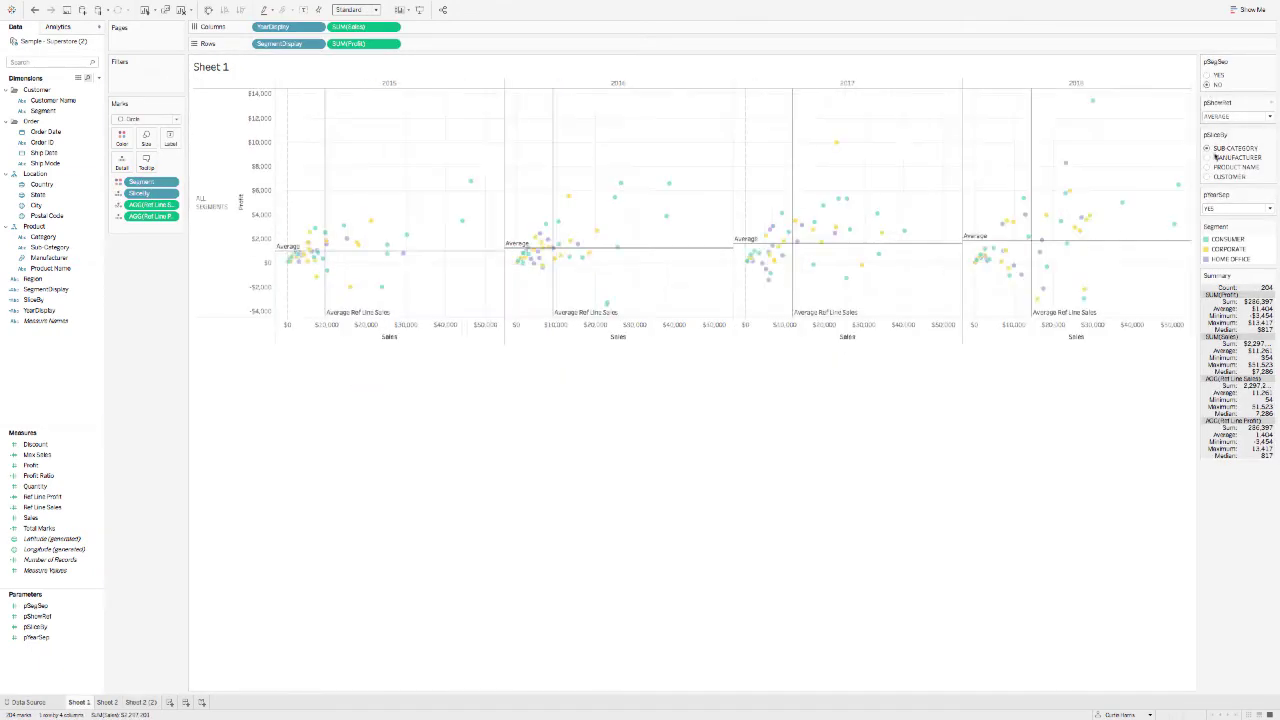
left_click(1216, 208)
left_click(1213, 227)
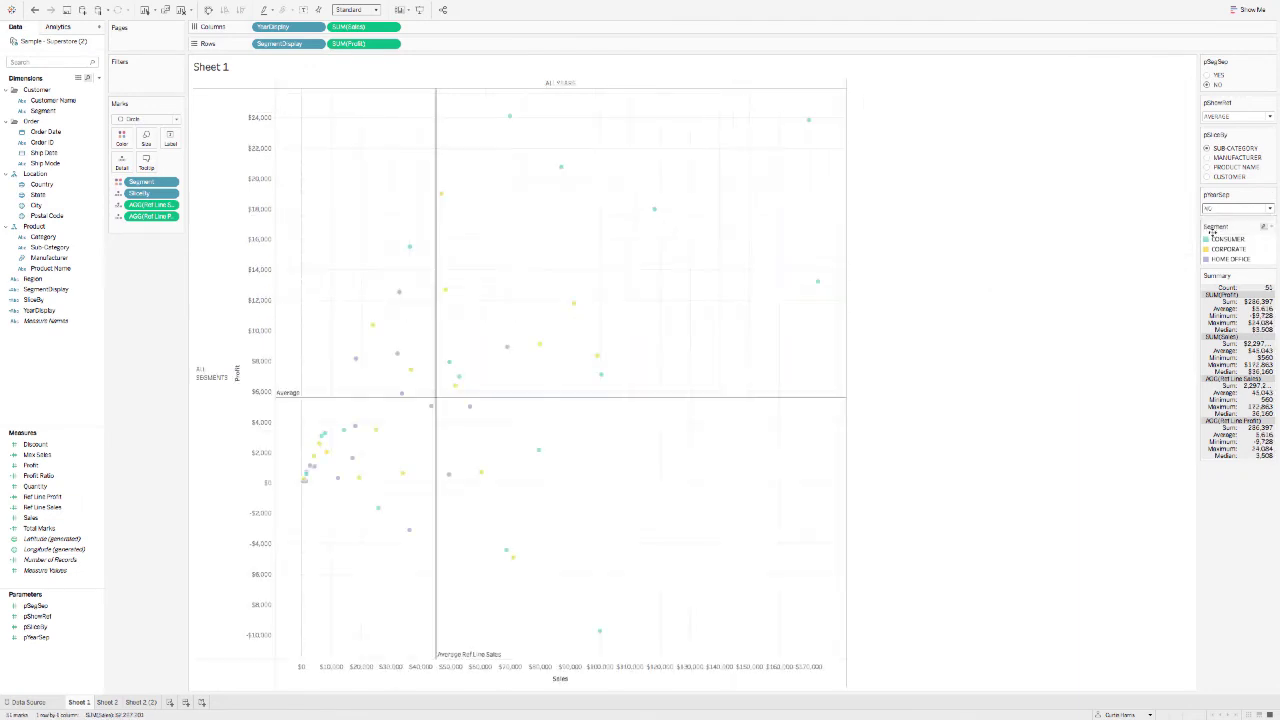
left_click(149, 703)
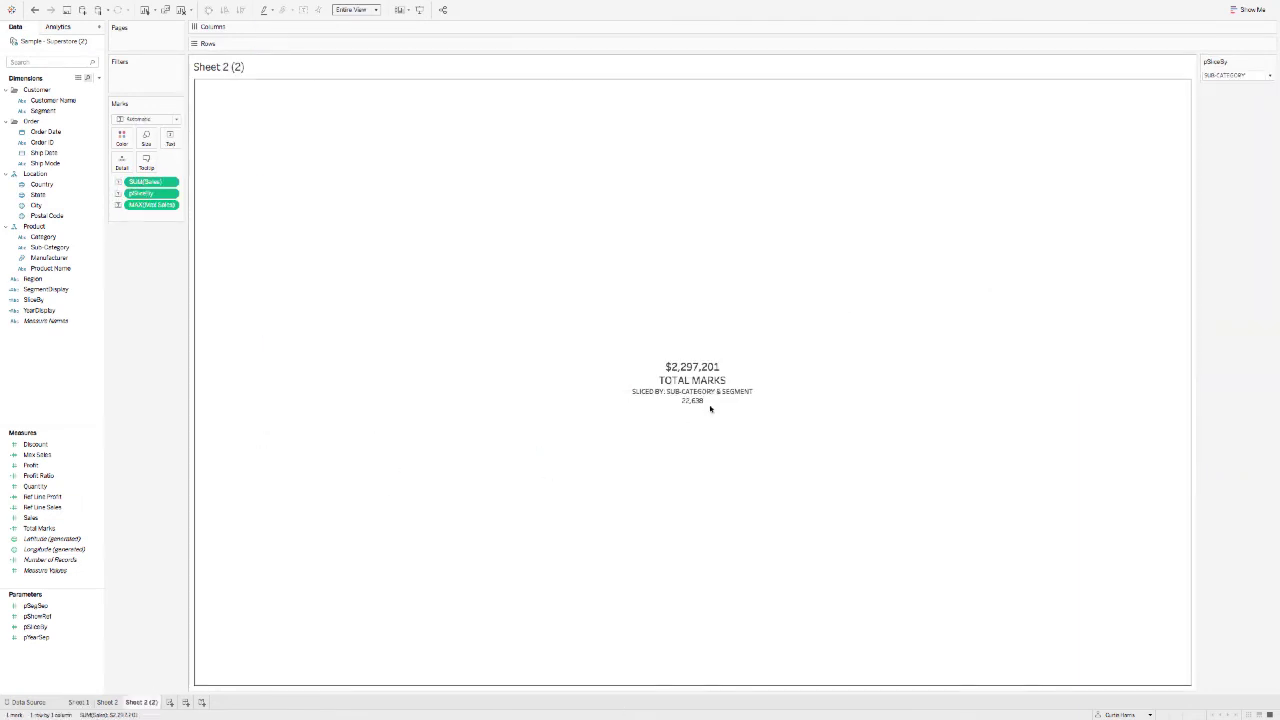
Examine the reference dashboard's min and max sales figures and the tooltips of its highest-sales marks, returning to the Tableau workbook
key("super+Tab")
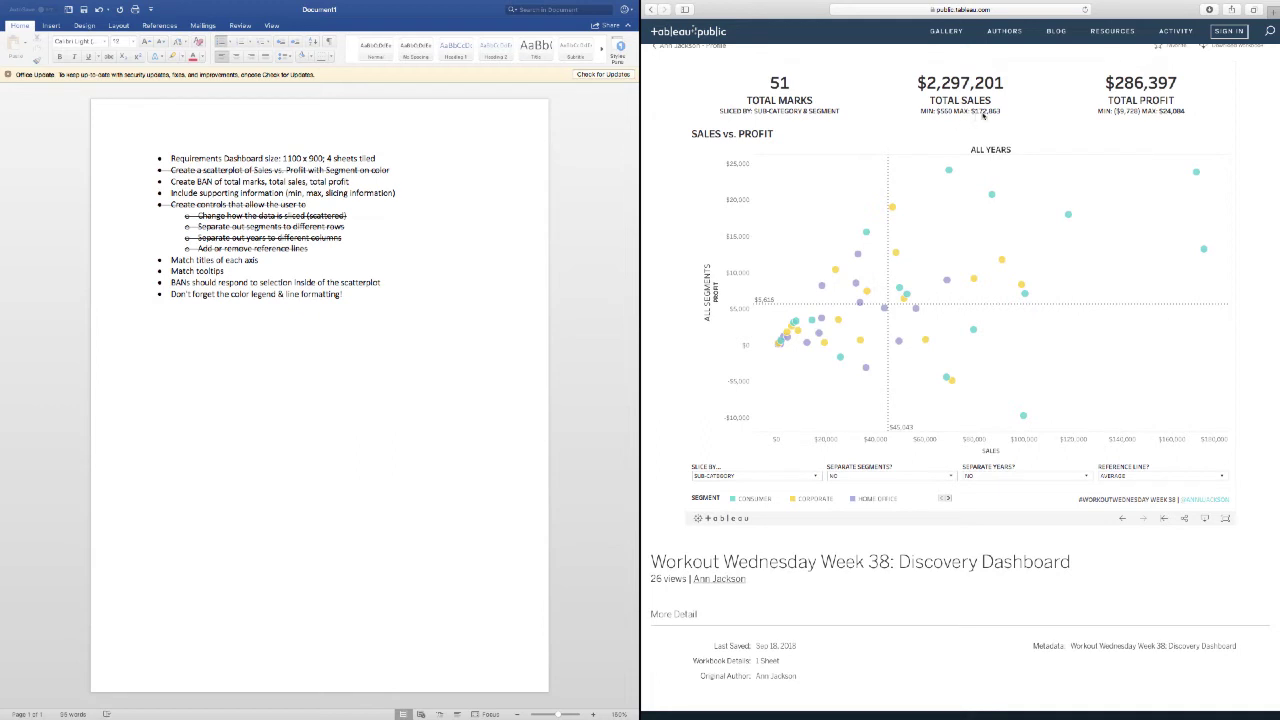
key("super+Tab")
key("super+Tab")
key("super+Tab")
key("super+Tab")
key("super+Tab")
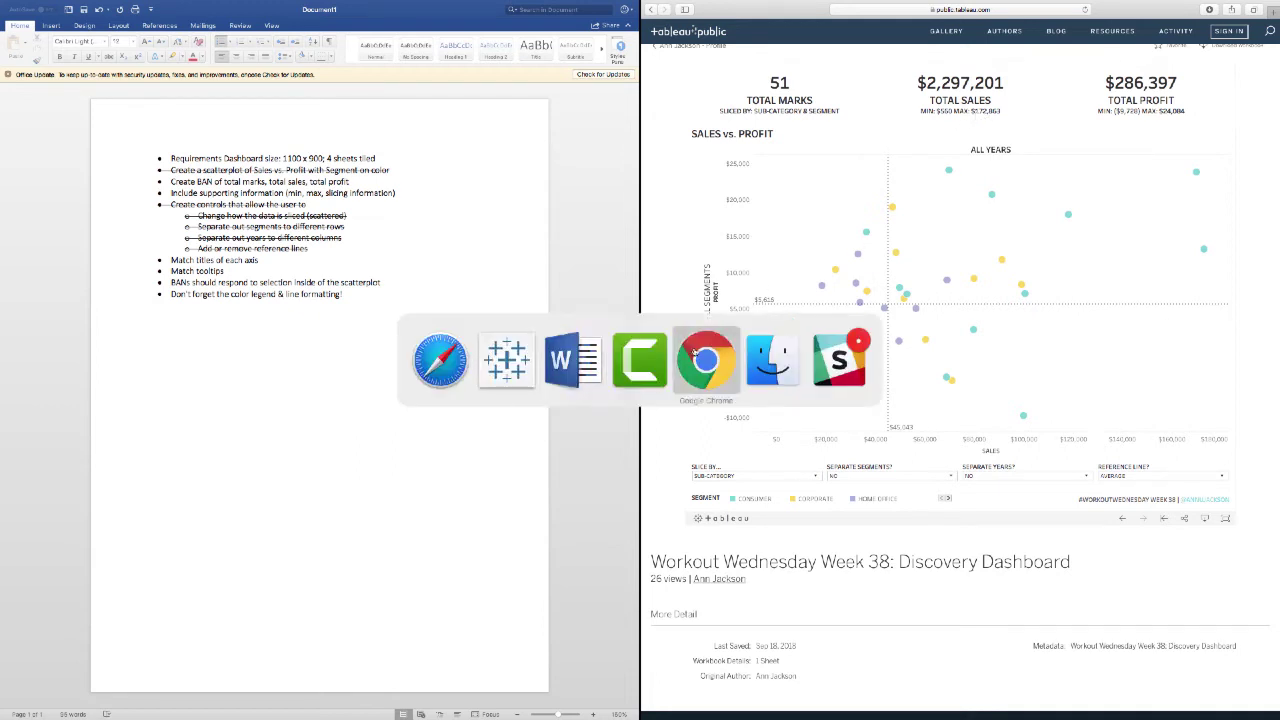
mouse_move(1197, 176)
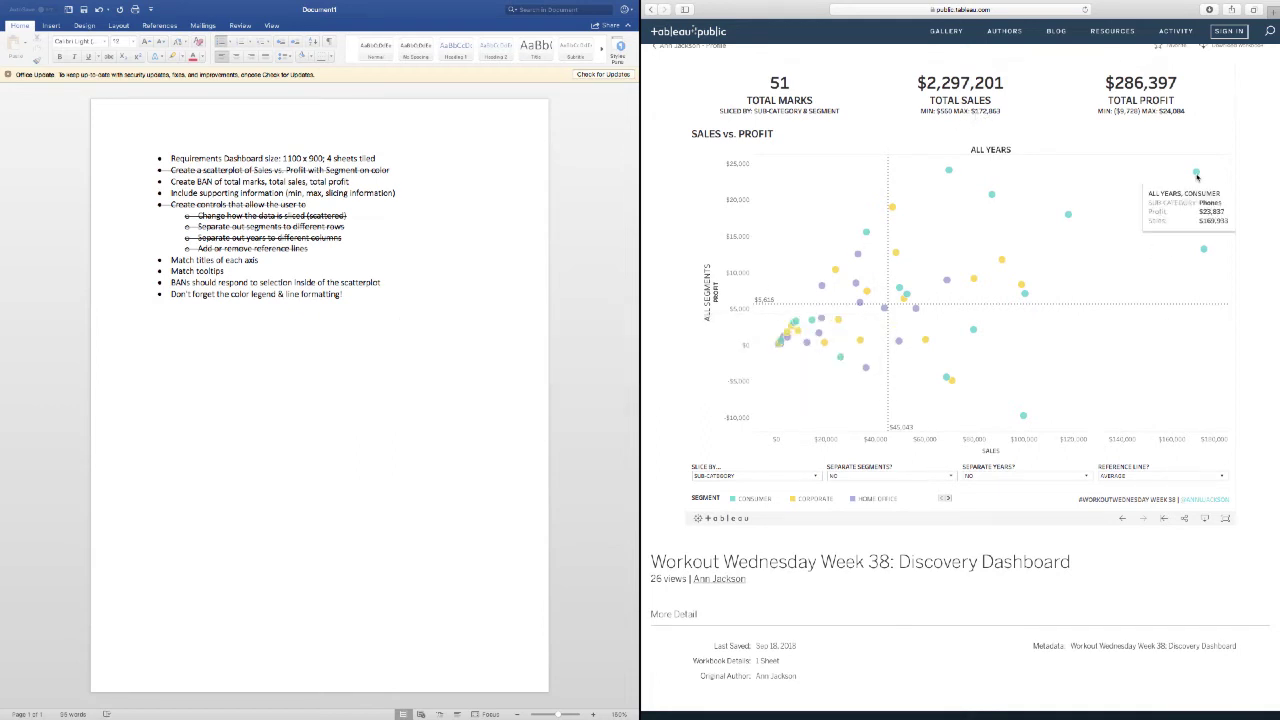
mouse_move(1204, 249)
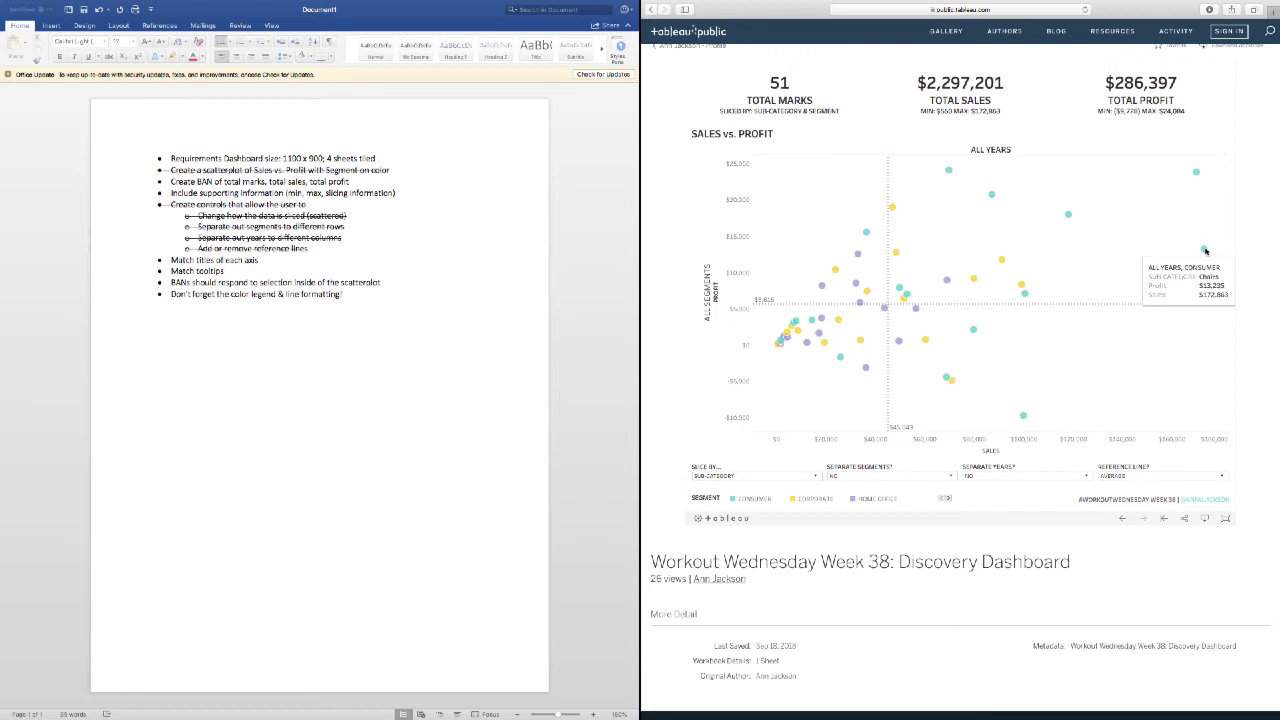
key("alt+Tab")
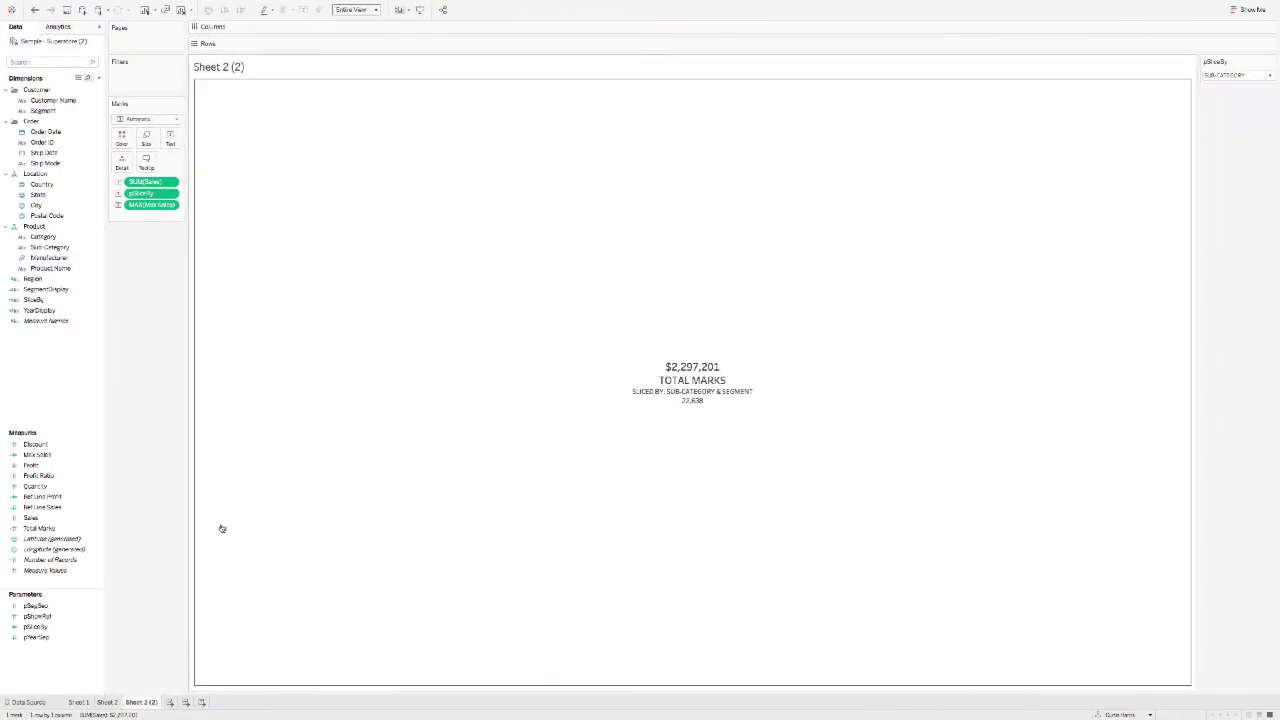
Open the Max Sales calculated field for editing
left_click(12, 540)
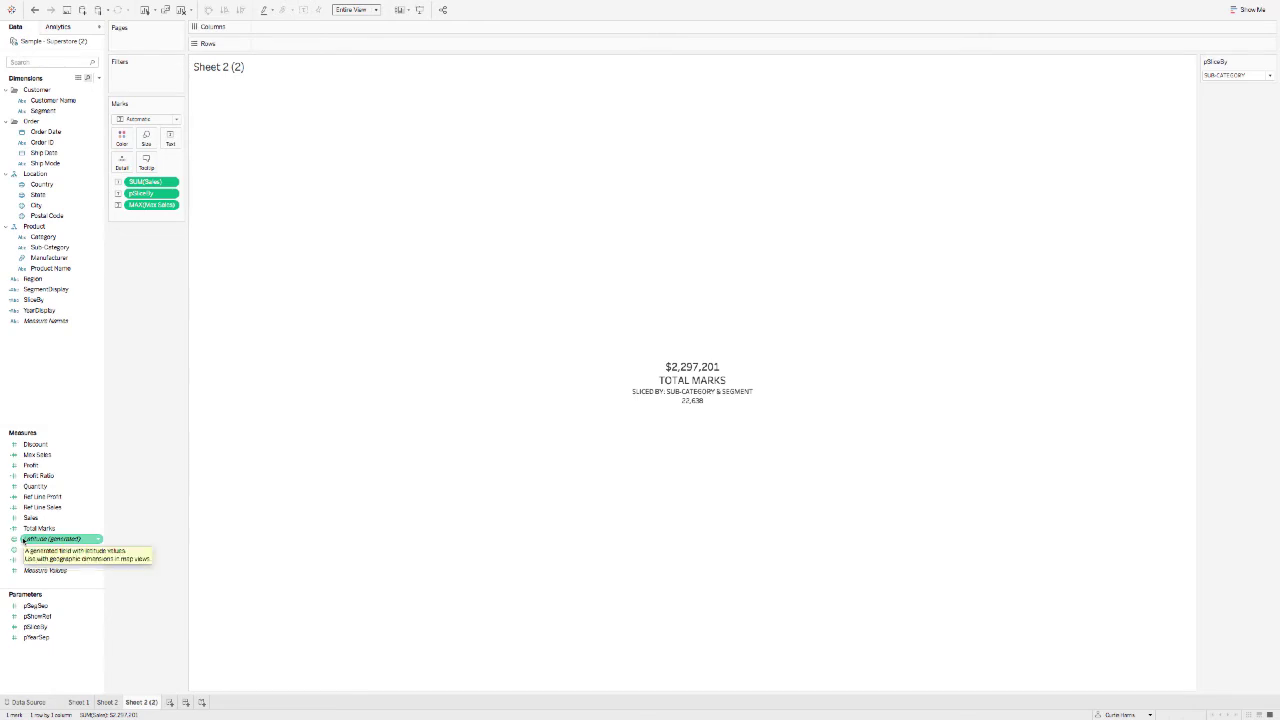
right_click(35, 455)
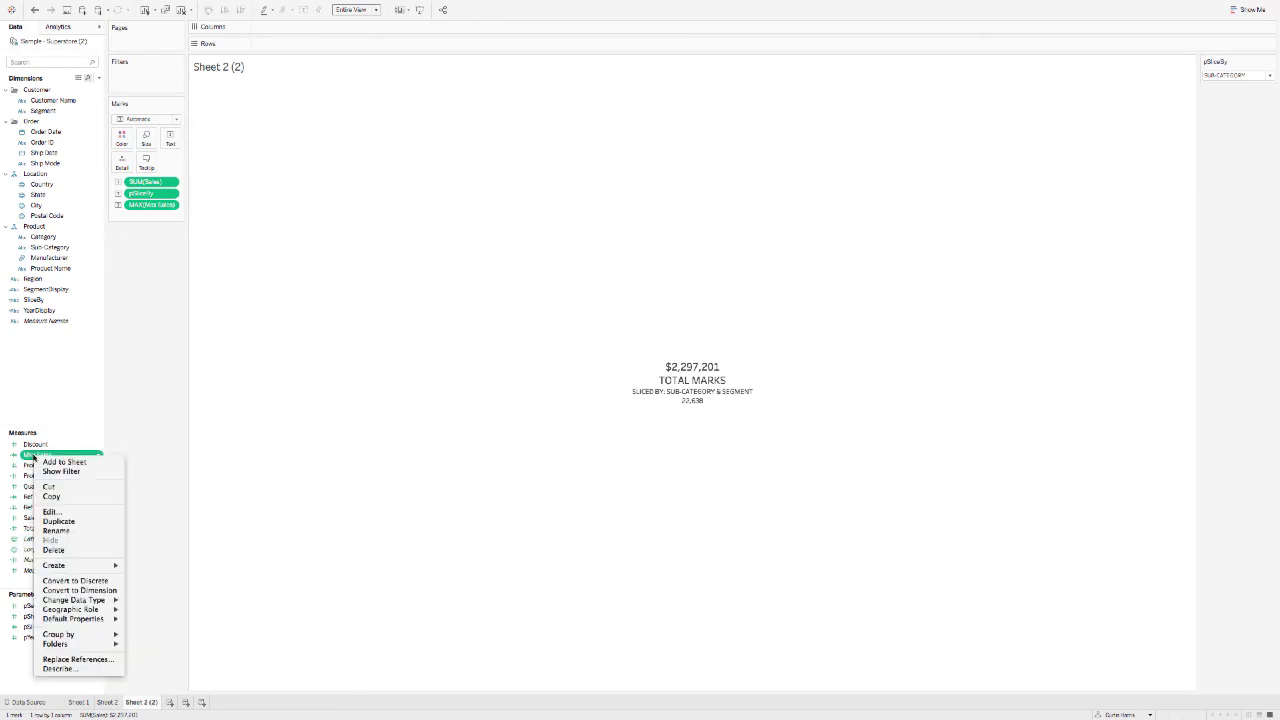
left_click(52, 512)
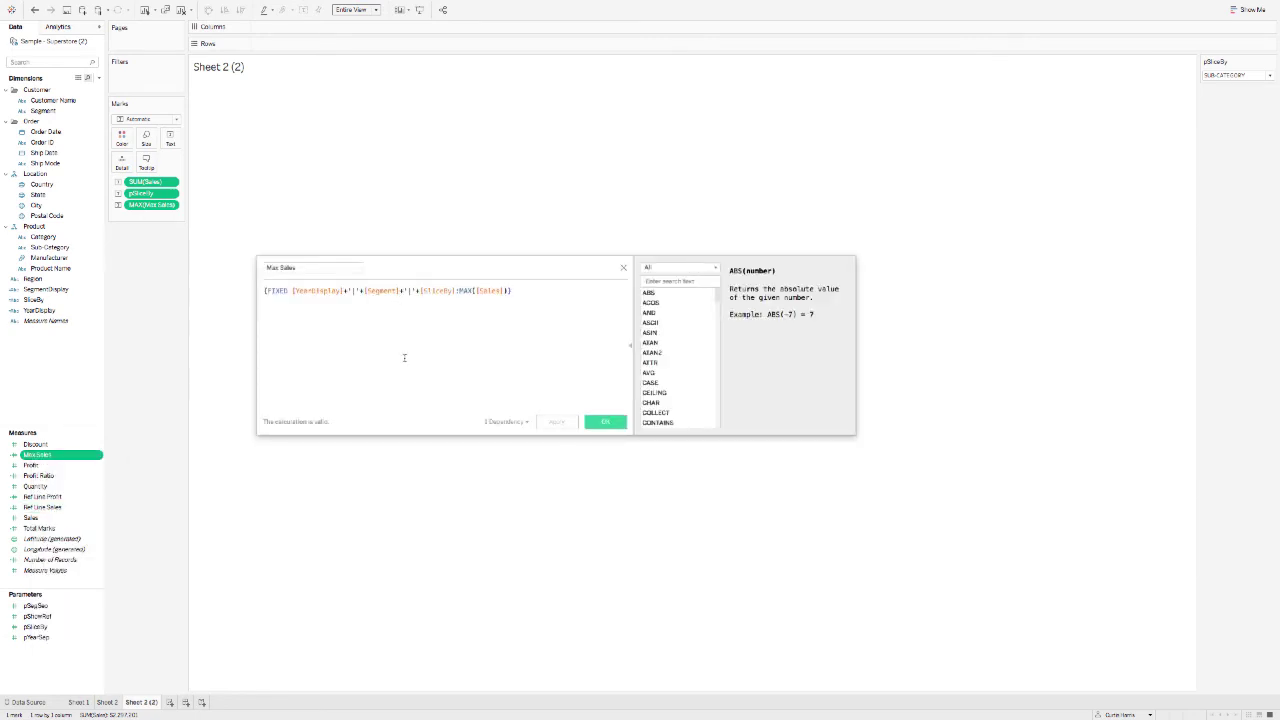
Try the Max Sales formula without the [Segment]+'|'+ part, apply it, and restore that part
key("BackSpace")
key("BackSpace")
key("BackSpace")
key("BackSpace")
key("BackSpace")
key("BackSpace")
key("BackSpace")
key("BackSpace")
key("BackSpace")
key("BackSpace")
key("BackSpace")
key("BackSpace")
key("BackSpace")
key("BackSpace")
key("BackSpace")
key("BackSpace")
left_click(552, 421)
left_click_drag(531, 275, 515, 446)
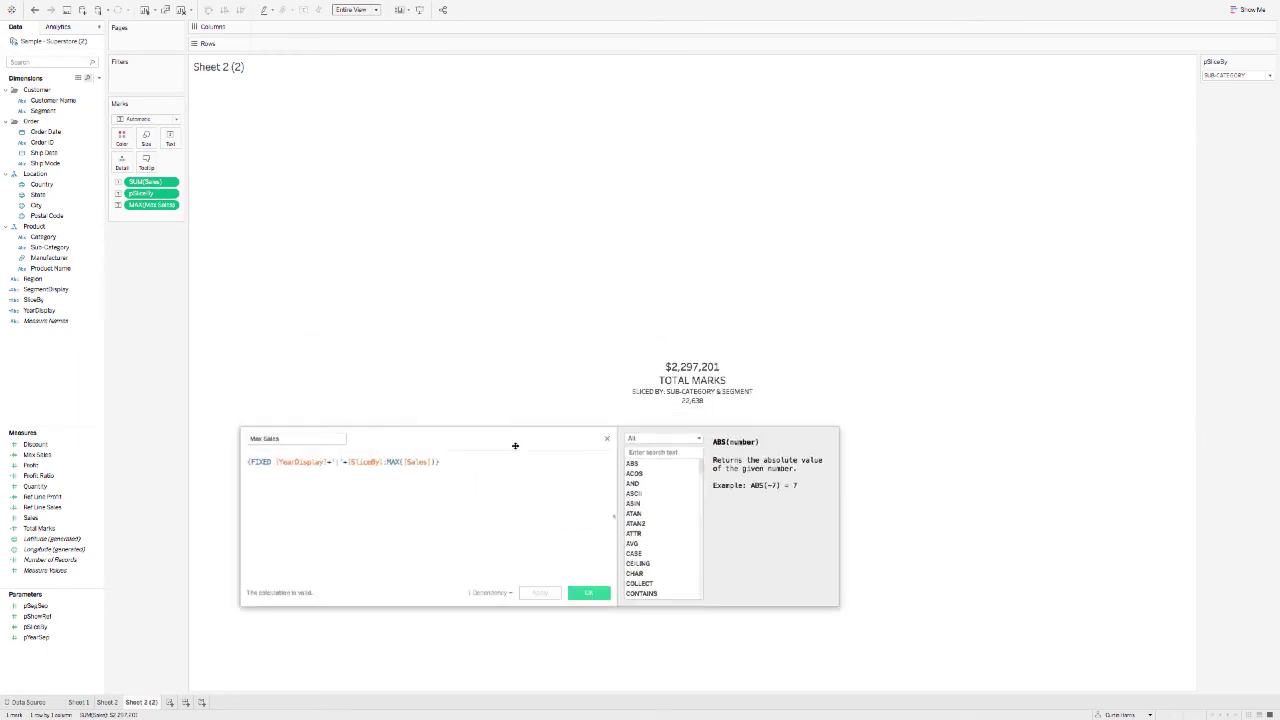
type("[Segment]+'|'+")
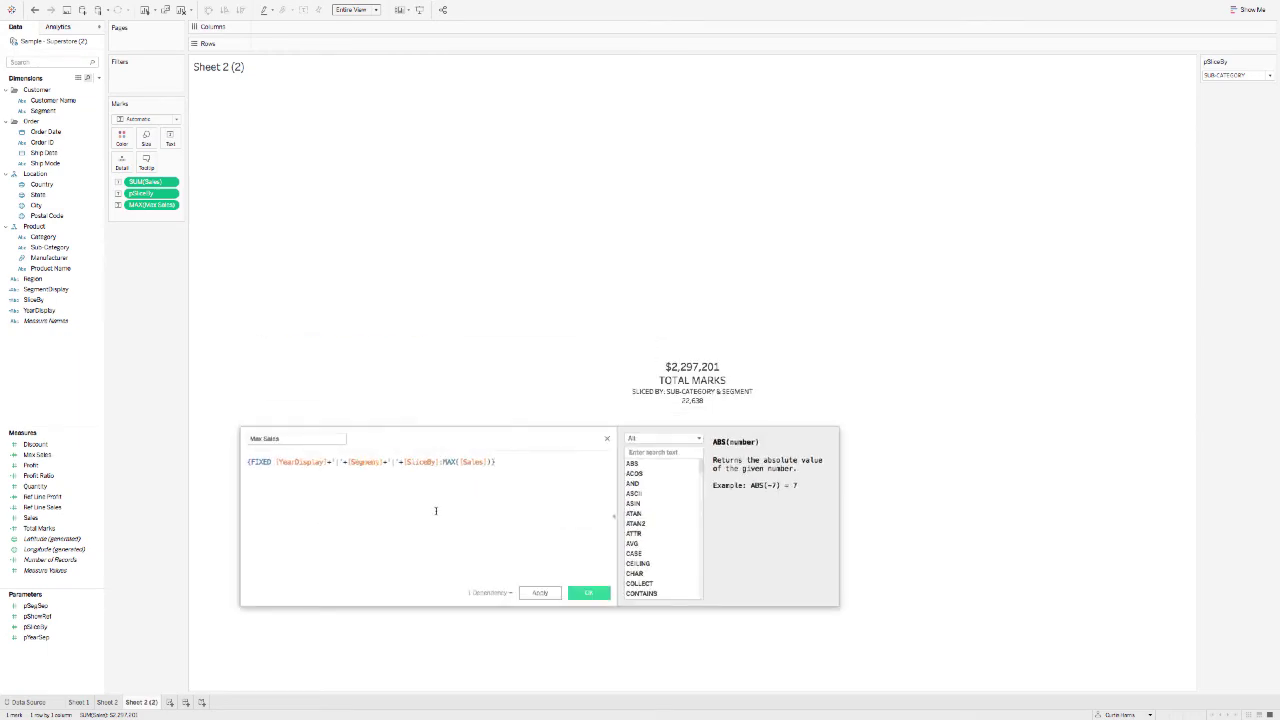
Check the reference dashboard's top mark and inspect the YearDisplay, SliceBy, Segment and Sales definitions in the Max Sales formula
key("super+Tab")
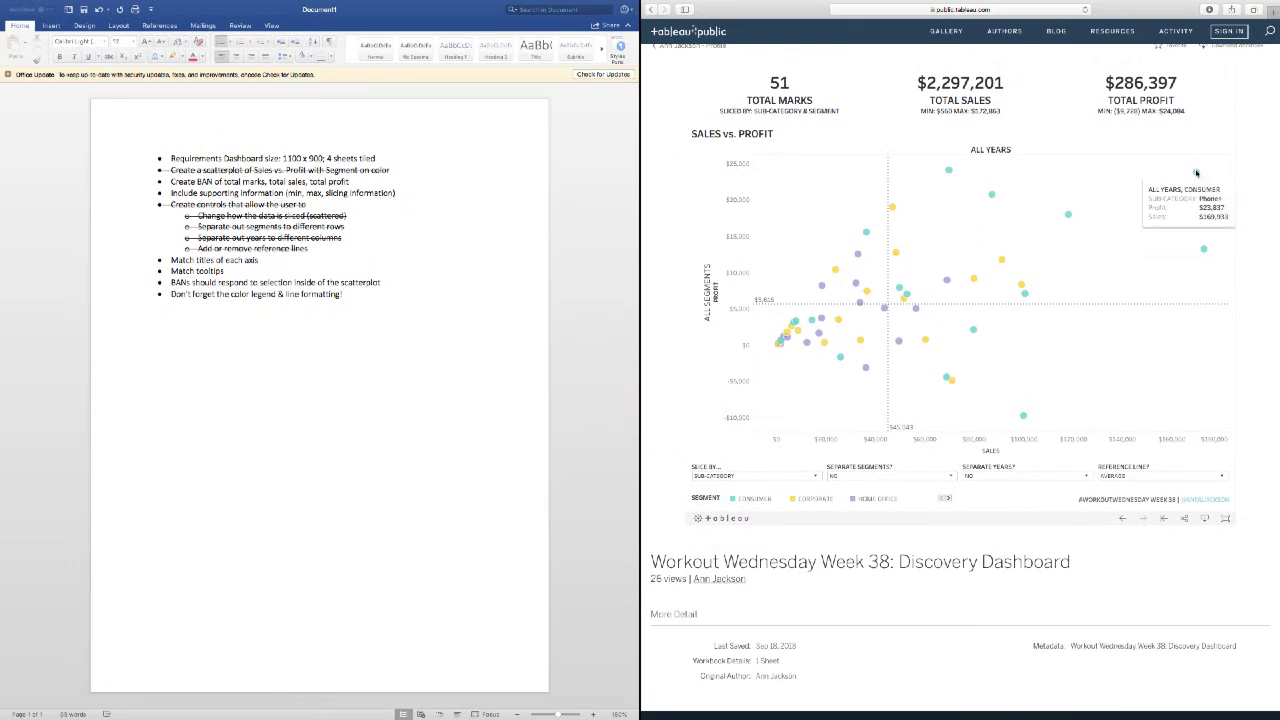
key("super+Tab")
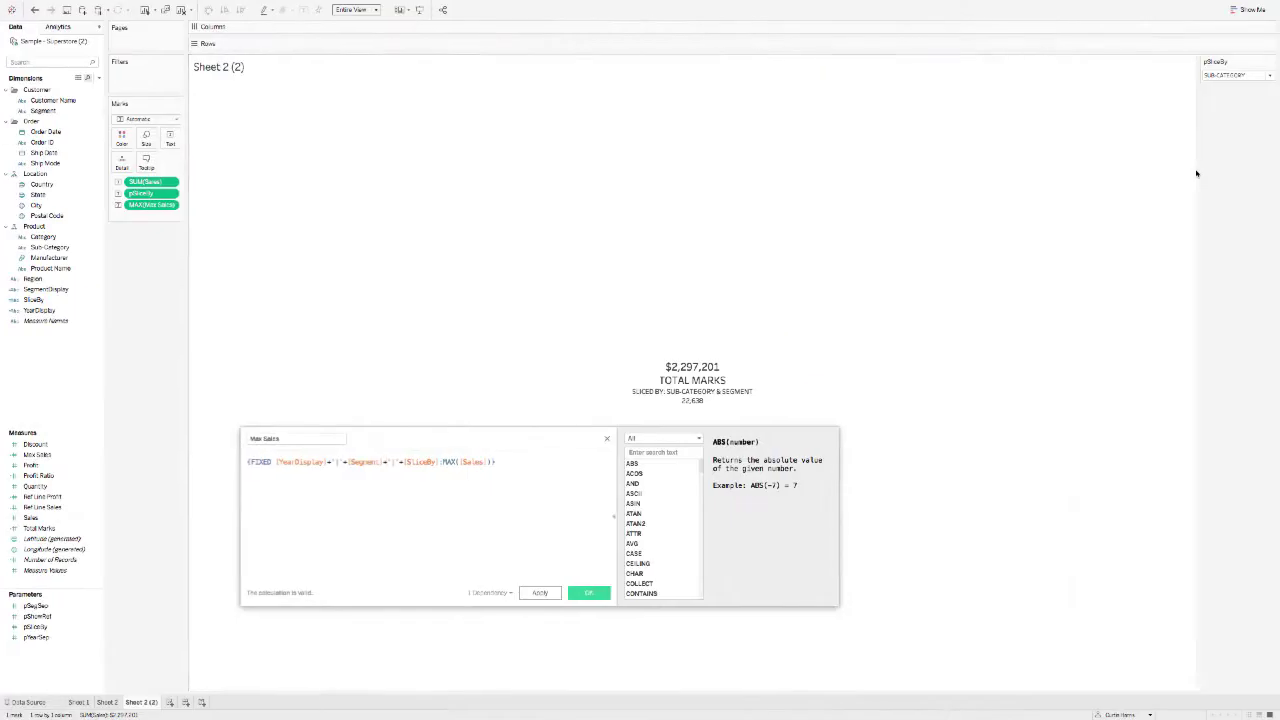
left_click(305, 462)
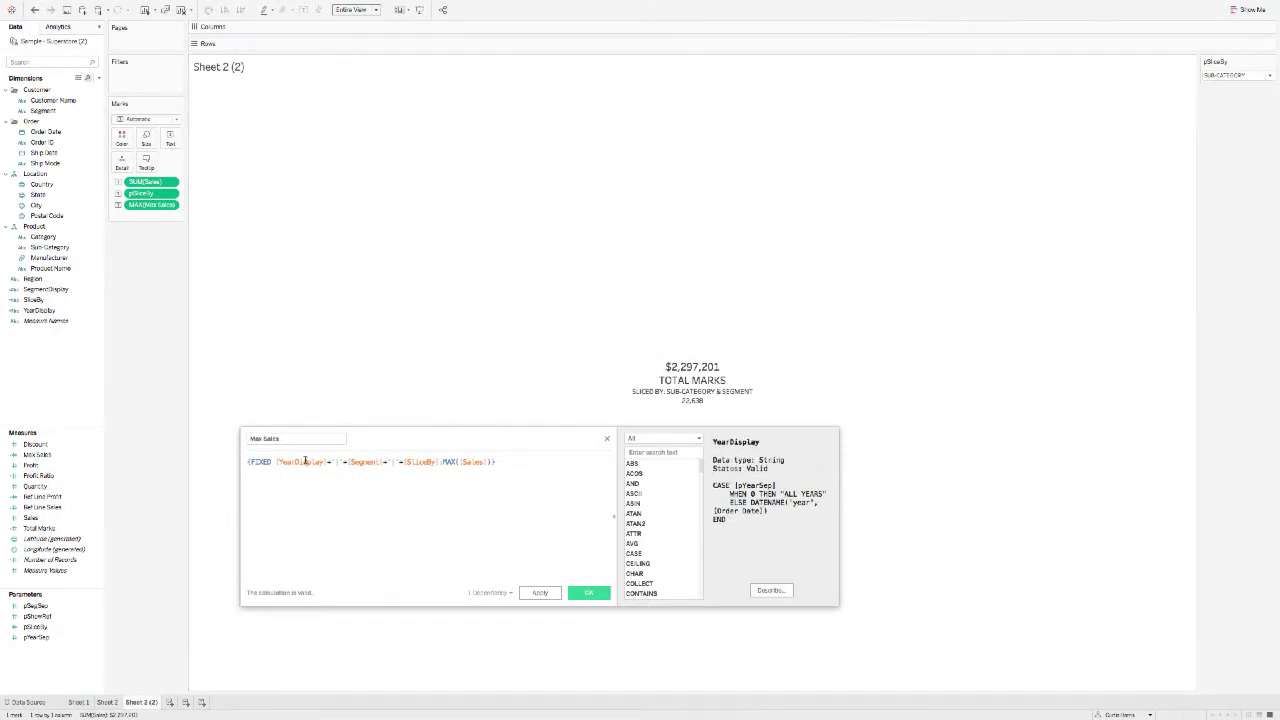
left_click(411, 461)
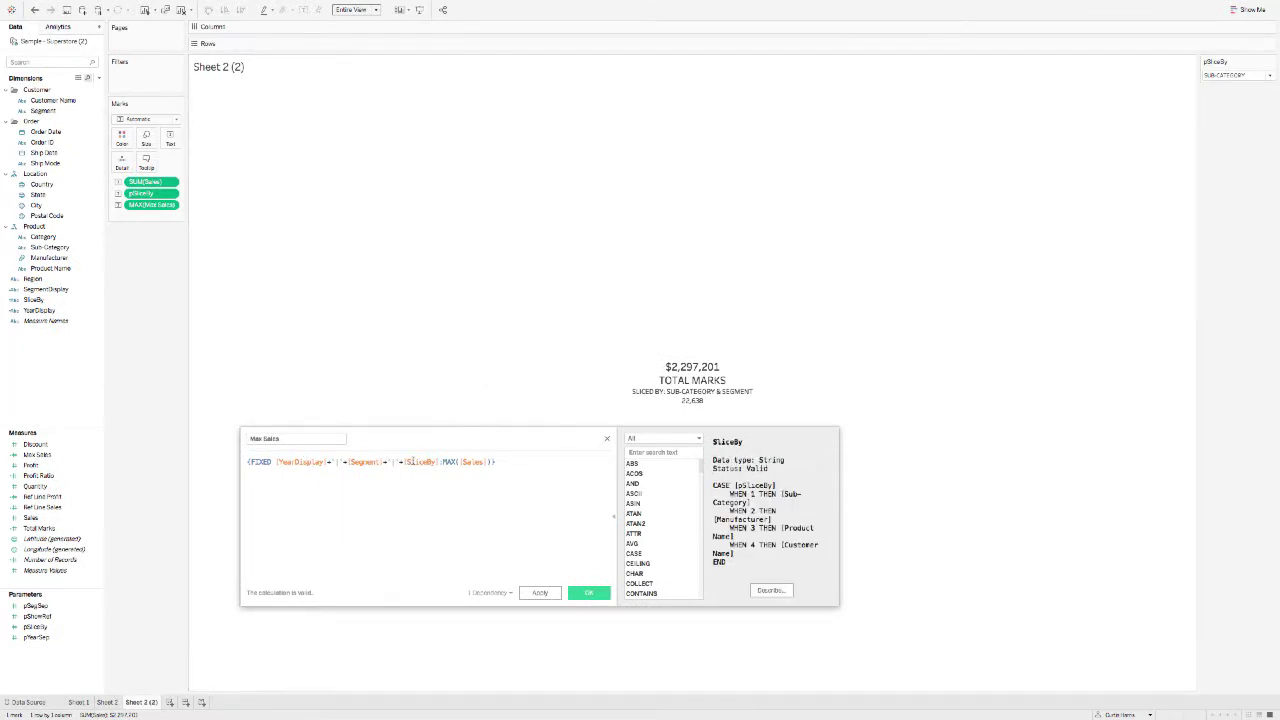
left_click(361, 462)
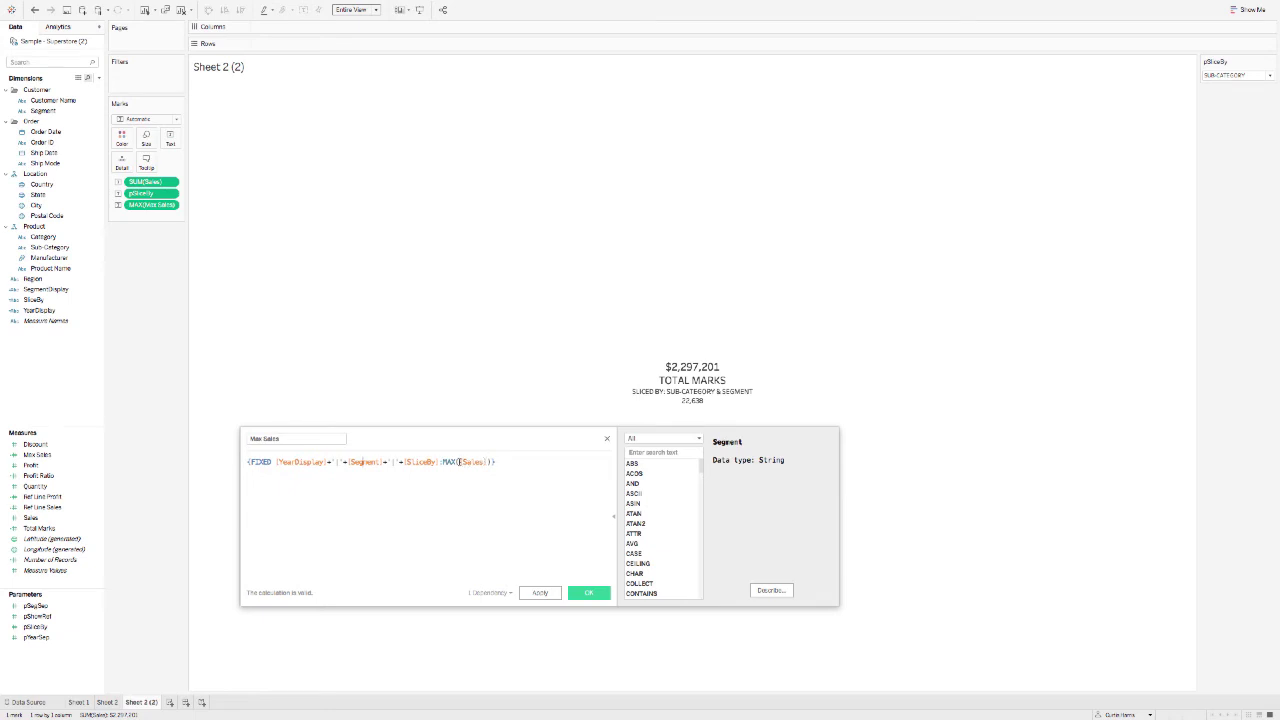
left_click(459, 461)
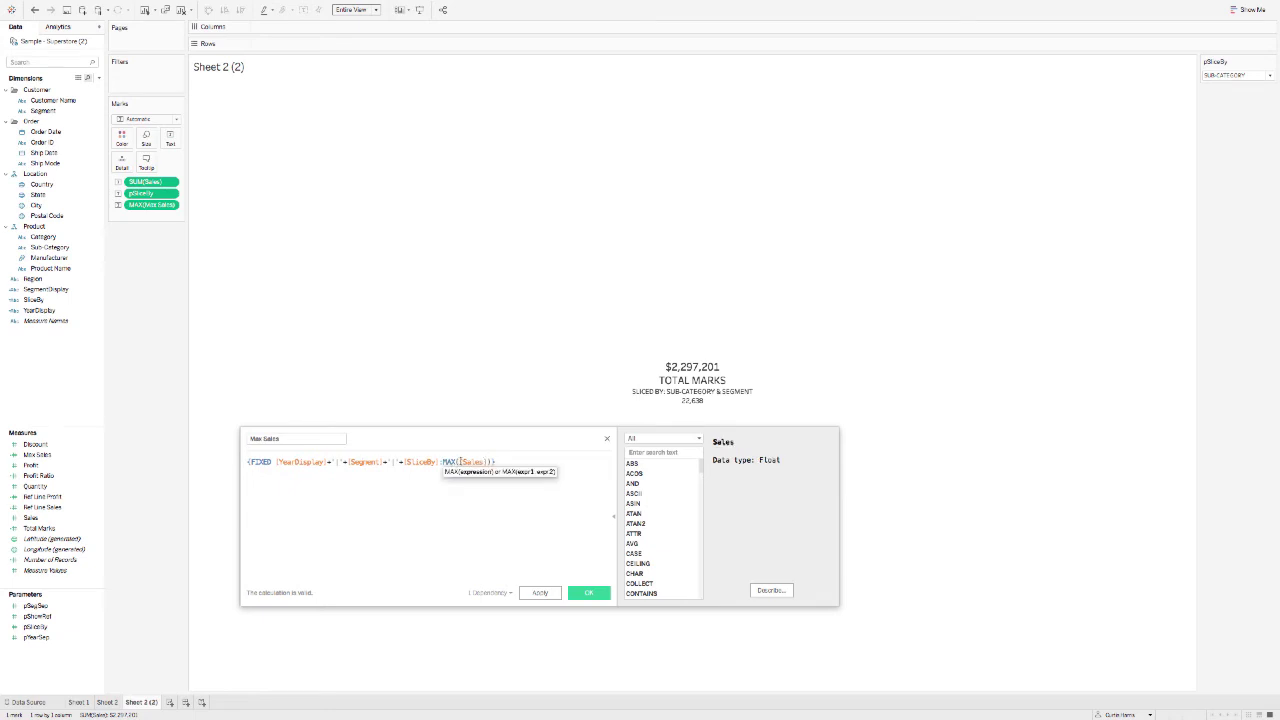
Change MAX([Sales]) to SUM([Sales]) in the Max Sales formula, compare the result with the reference dashboard, and save the calculation
double_click(448, 461)
type("SUM")
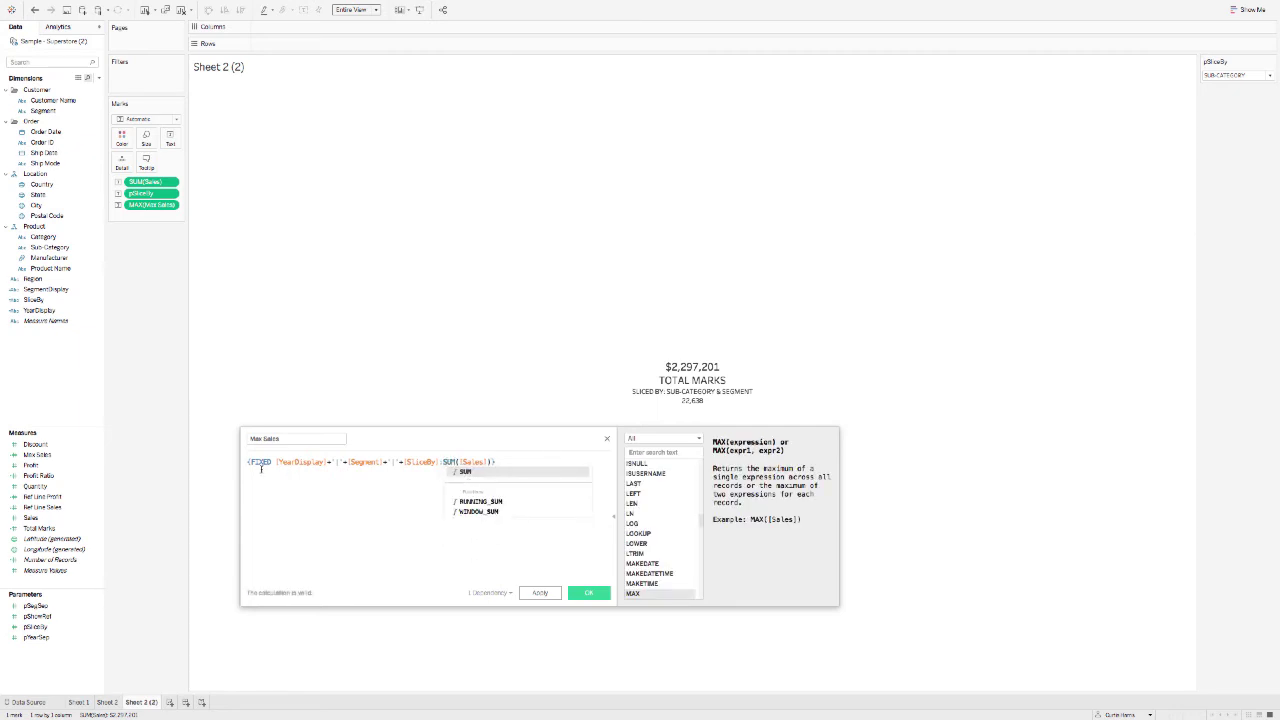
left_click(539, 593)
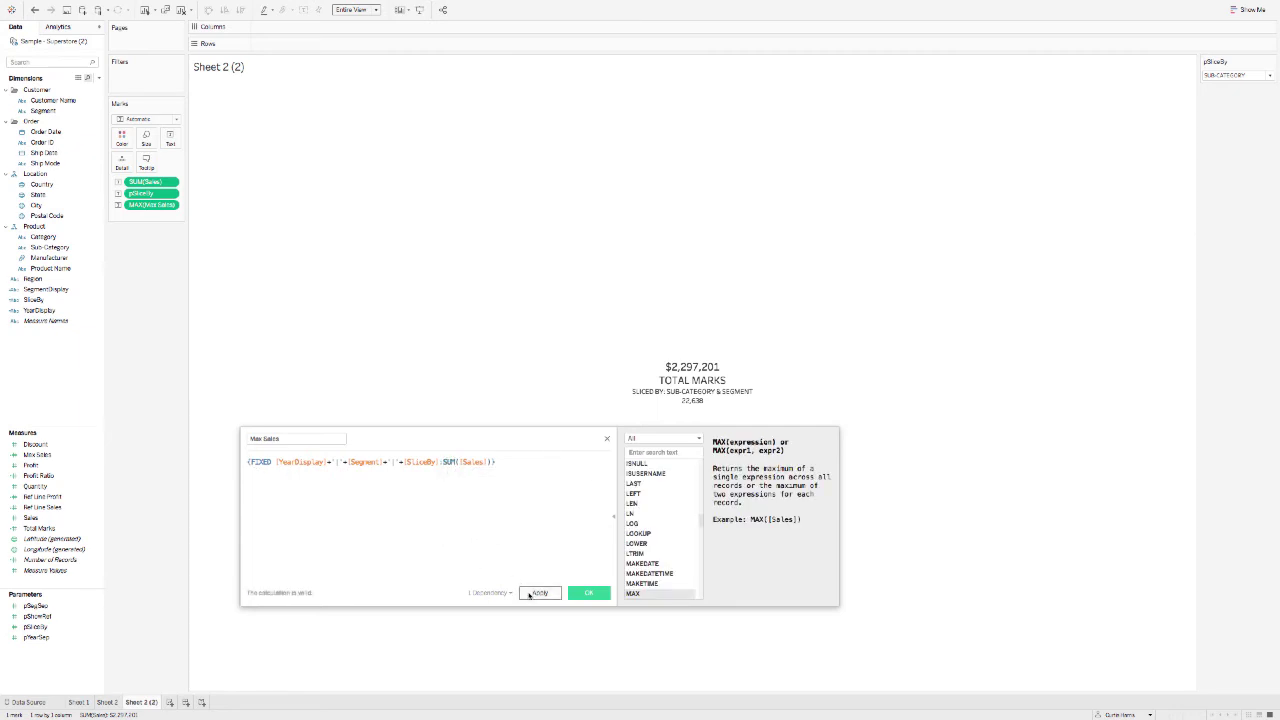
key("ctrl+Left")
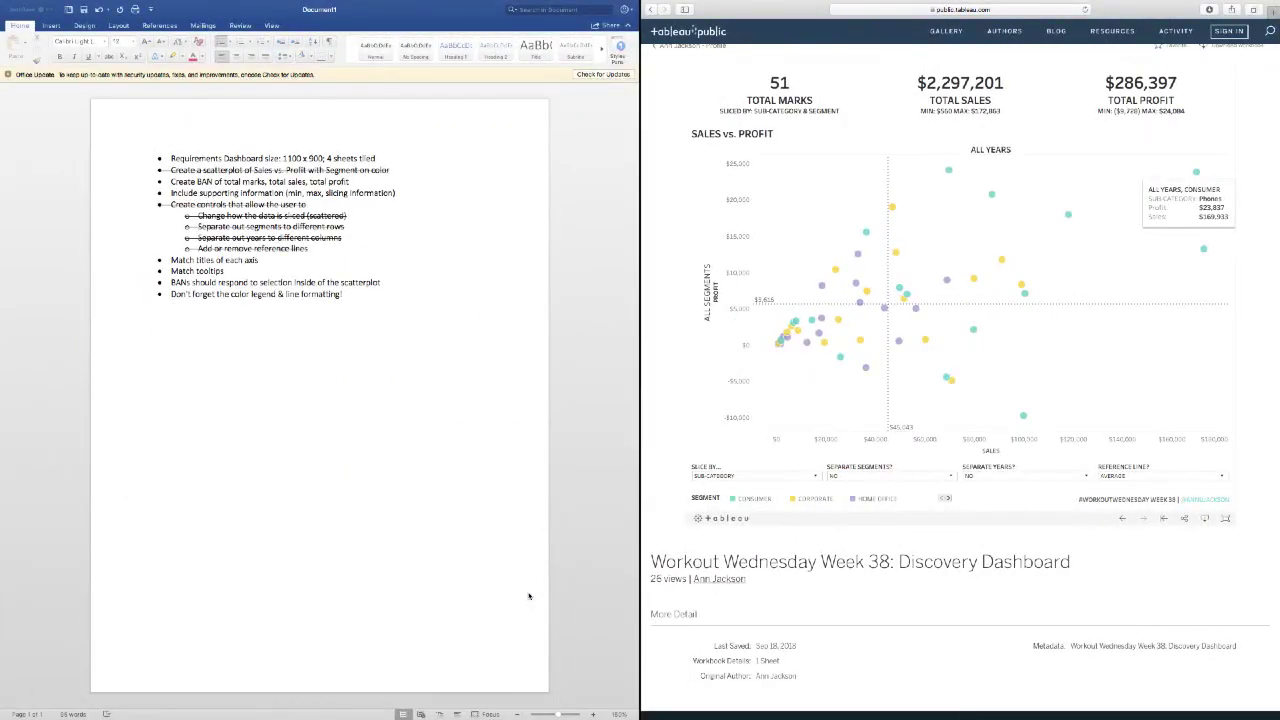
key("ctrl+Right")
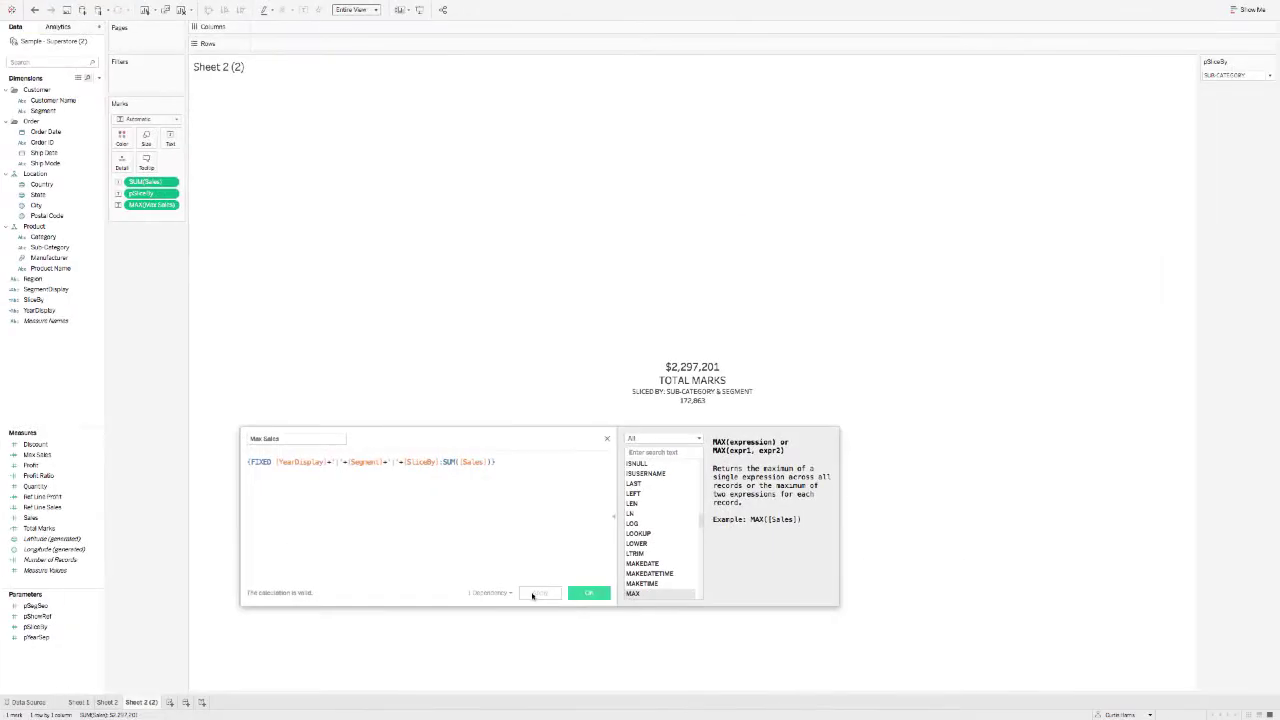
left_click(591, 593)
Duplicate the Max Sales calculated field and rename the copy to Min Sales
left_click(45, 456)
right_click(45, 456)
left_click(68, 523)
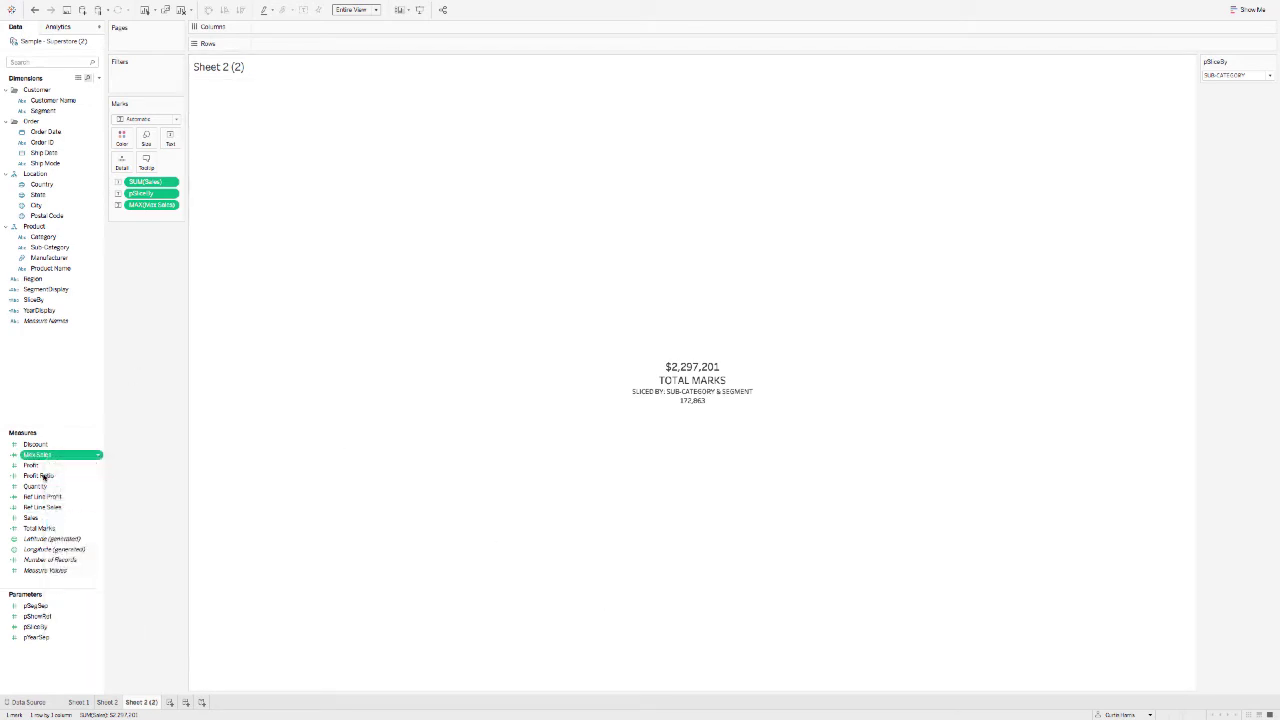
right_click(45, 467)
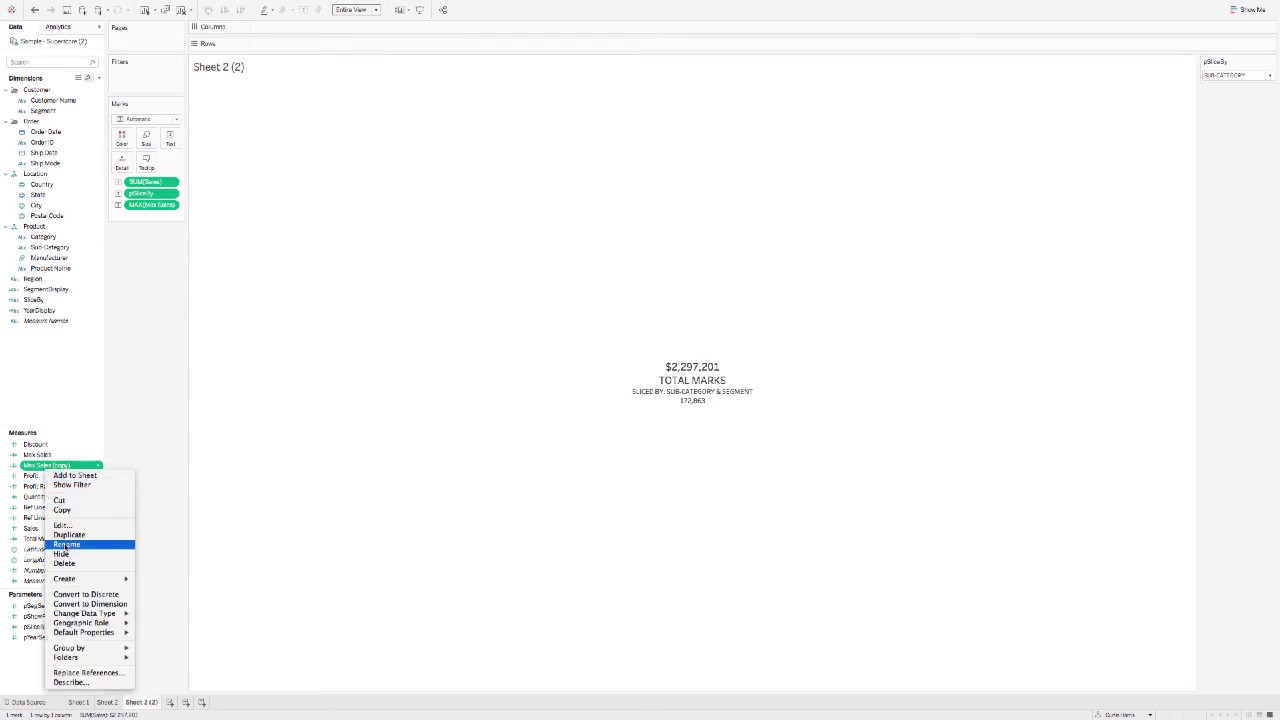
left_click(64, 548)
type("Min Sales")
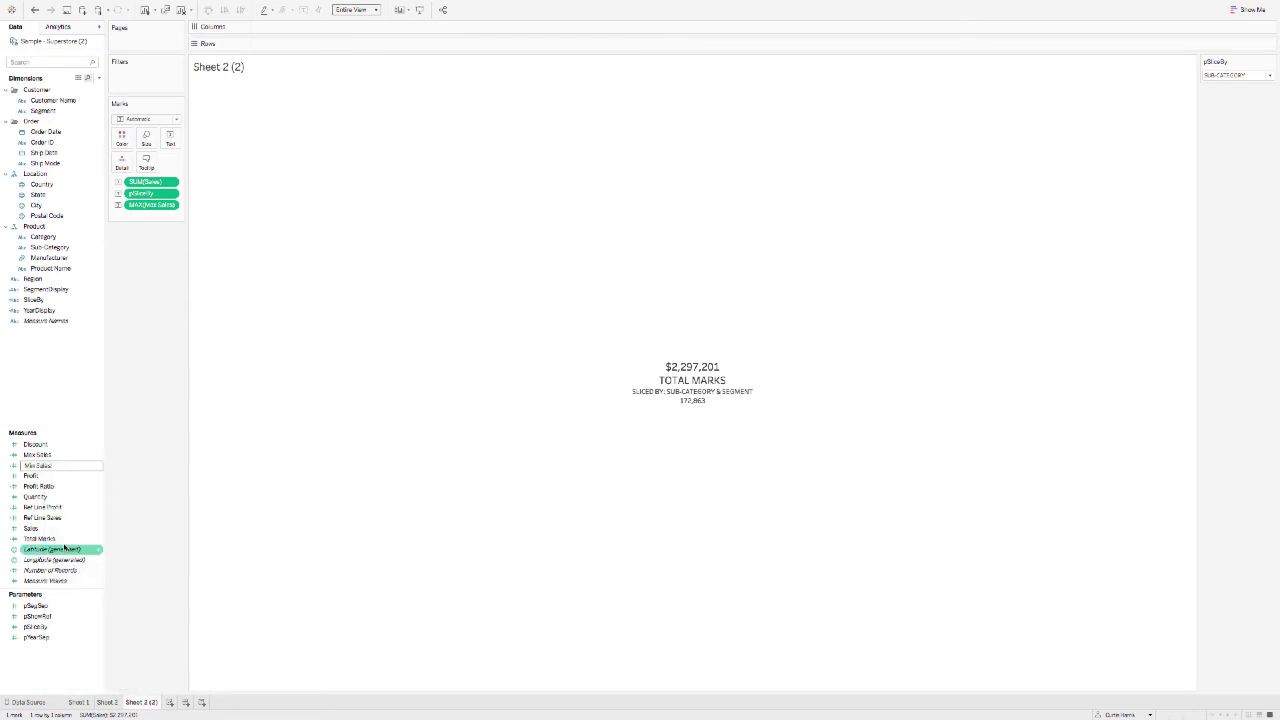
left_click(79, 466)
Add Min Sales to the text label with the MIN aggregation and compare with the reference dashboard
left_click_drag(75, 469, 155, 138)
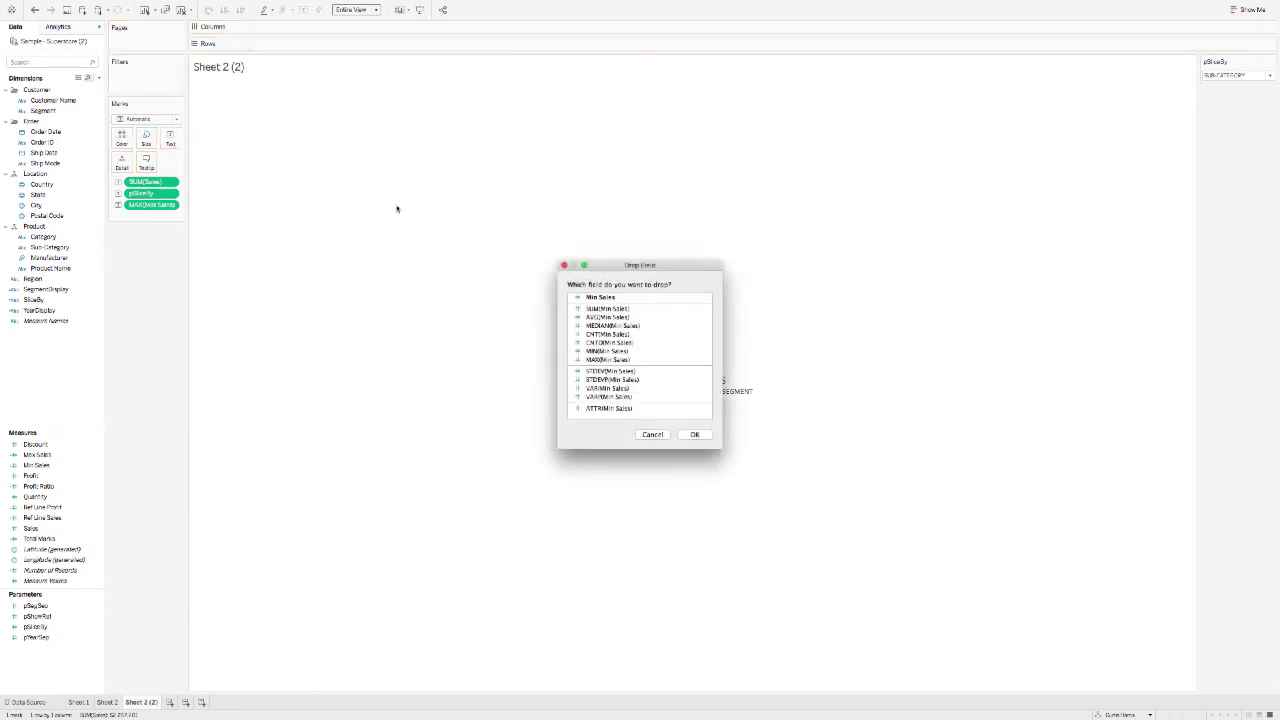
double_click(596, 351)
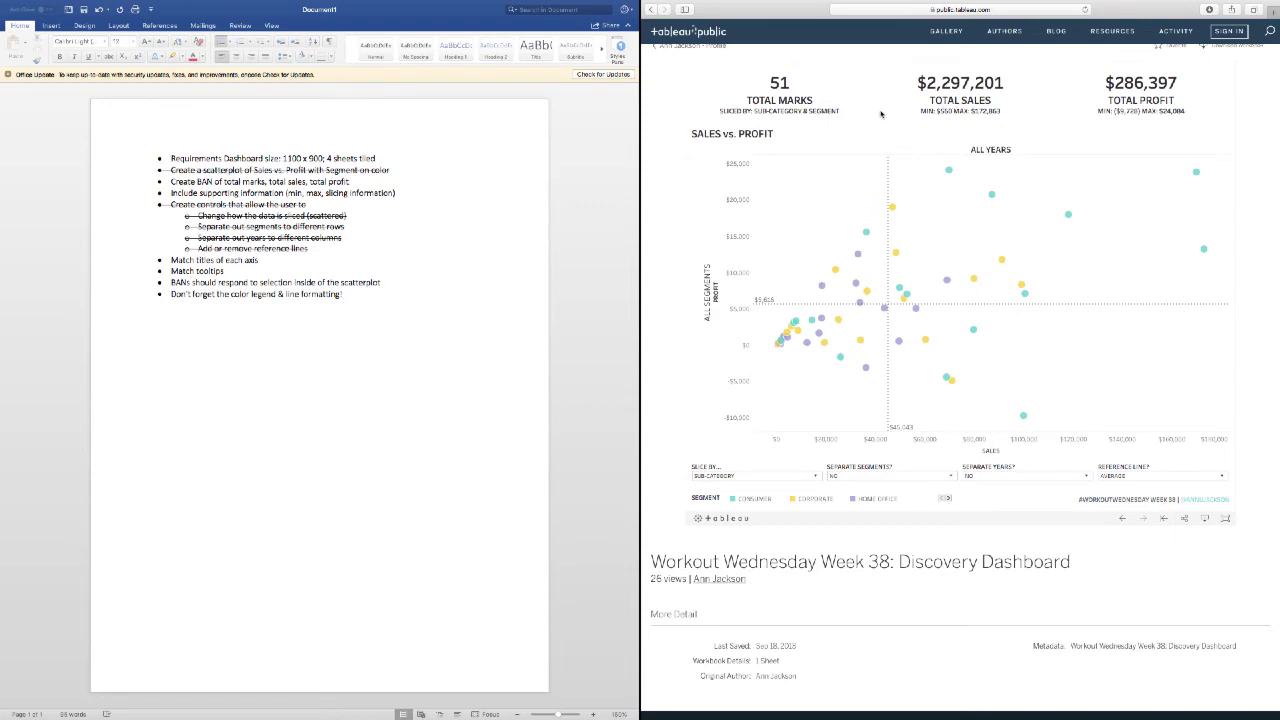
key("ctrl+Right")
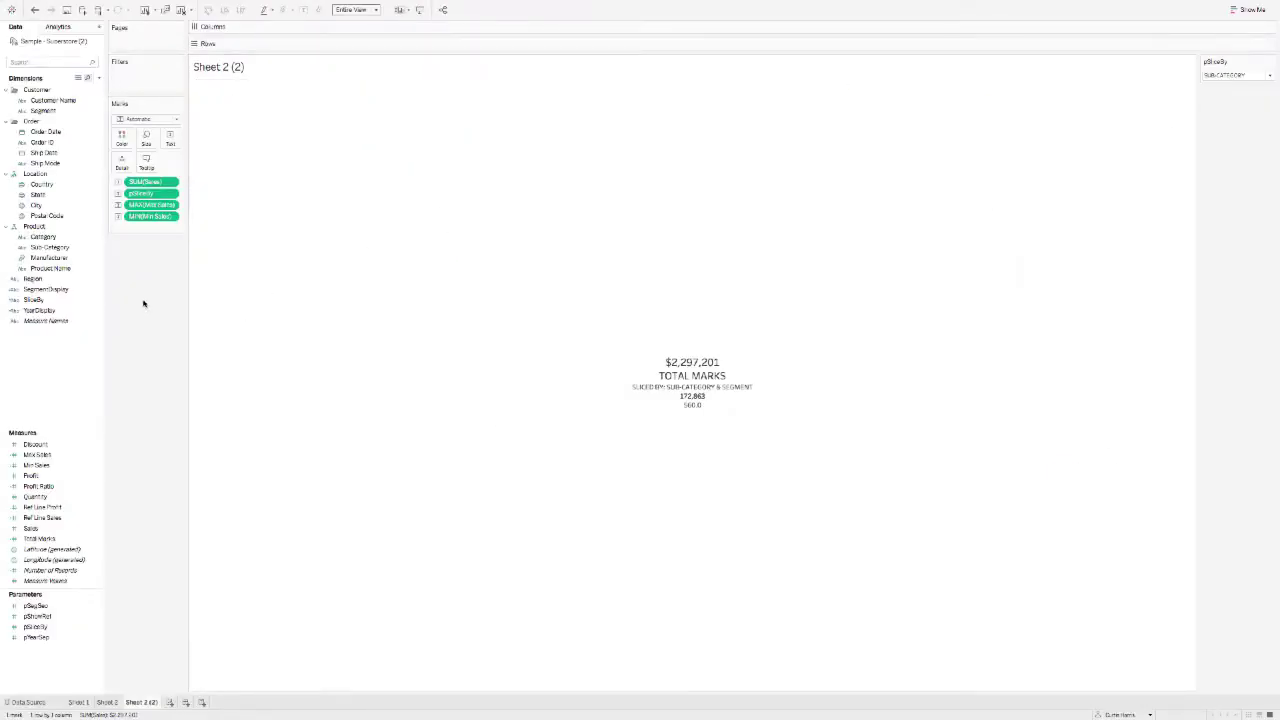
Remove pSliceBy from the marks and change the label's heading to TOTAL SALES
left_click_drag(145, 193, 145, 280)
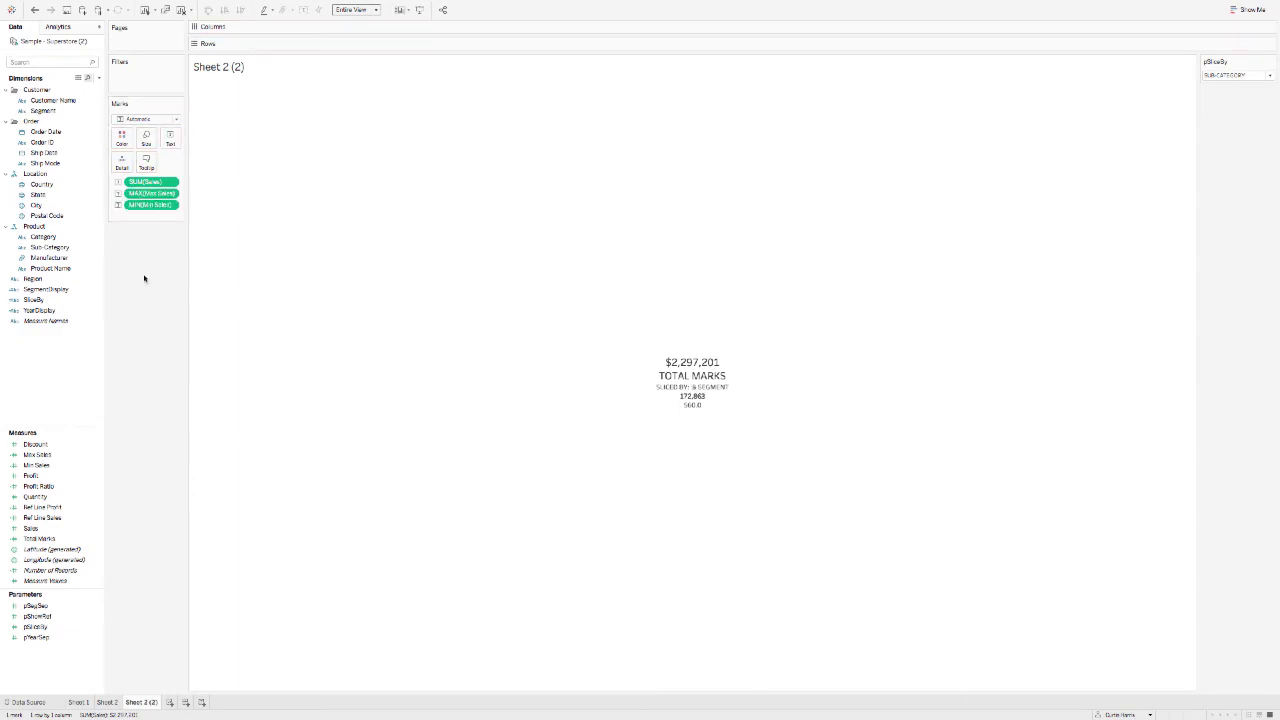
left_click(170, 138)
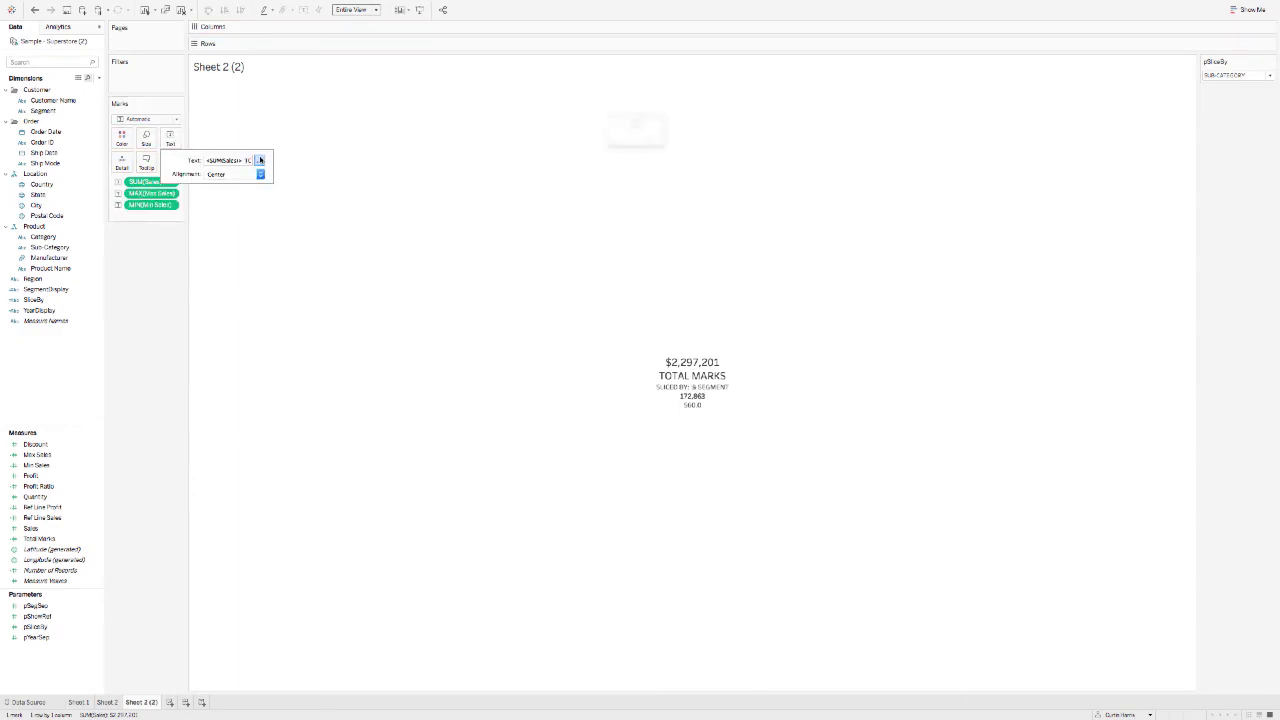
left_click(259, 160)
key("ctrl+Left")
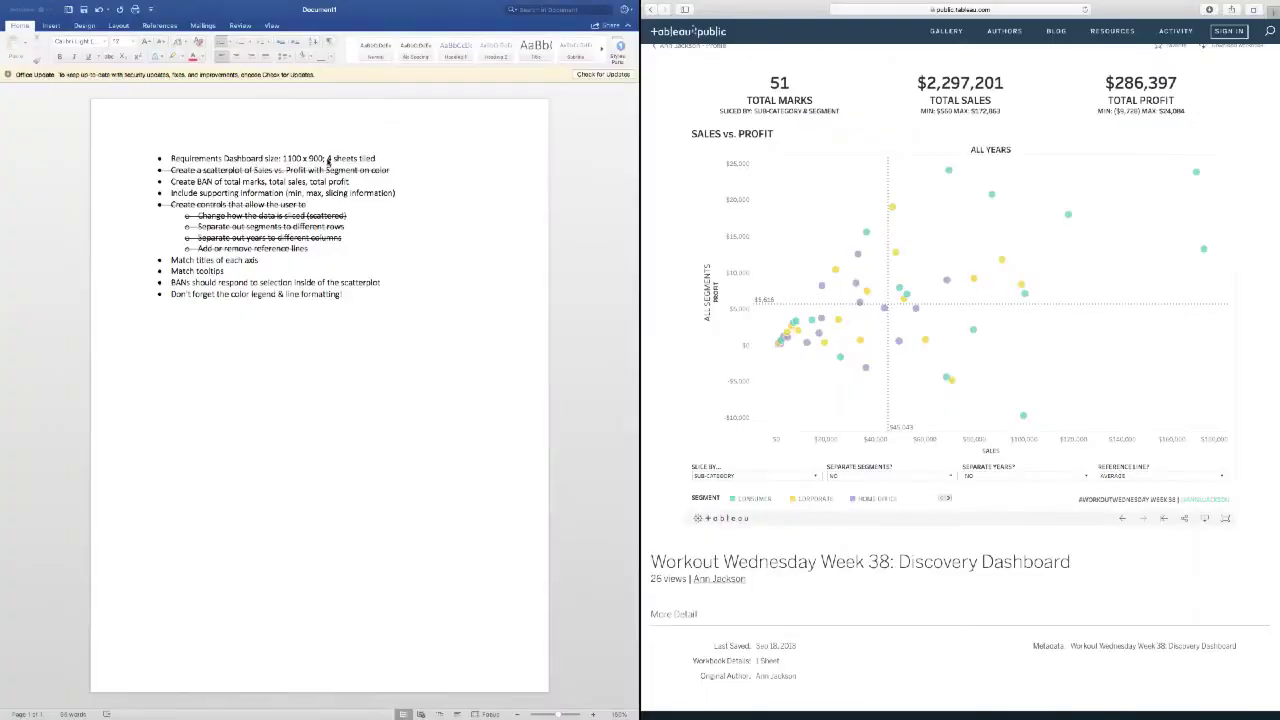
key("ctrl+Right")
double_click(650, 102)
type("SALES")
key("ctrl+Left")
key("ctrl+Right")
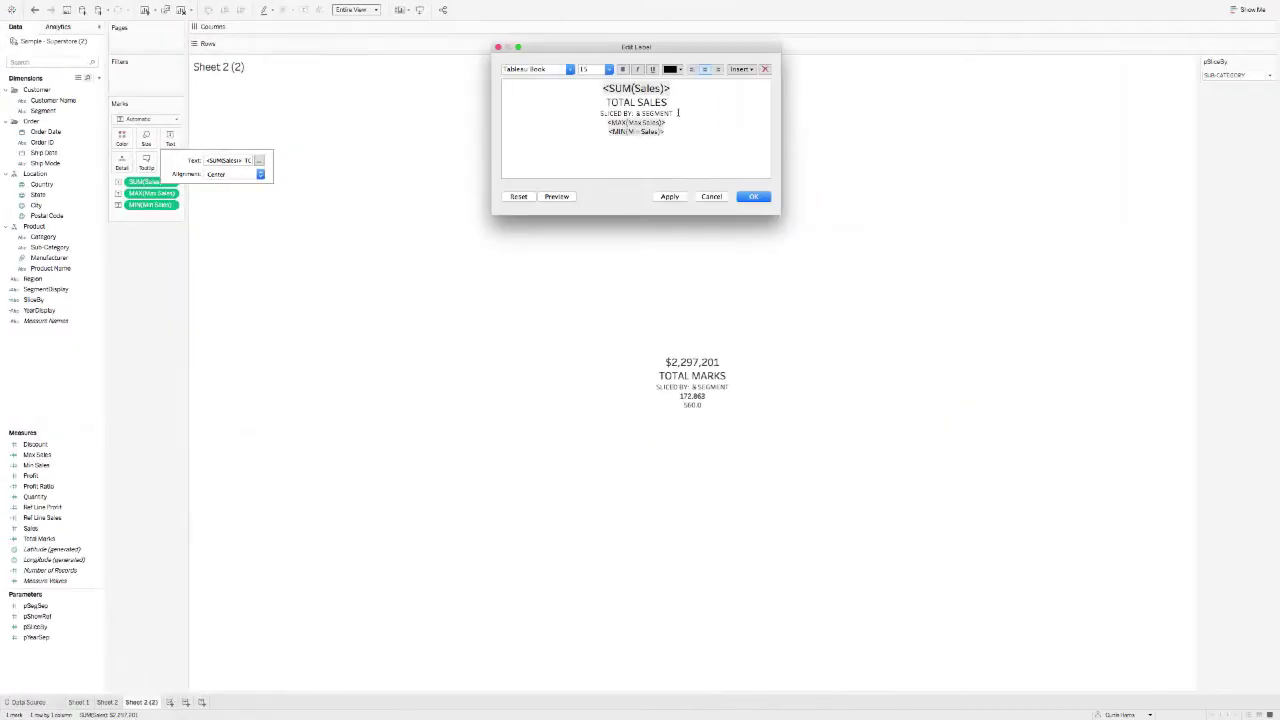
Replace the label's slicing line with "MIN: <MIN(Min Sales)> MAX: <MAX(Max Sales)>" on a single line and save the label
left_click_drag(679, 113, 583, 116)
key("BackSpace")
key("Delete")
type("MAX:")
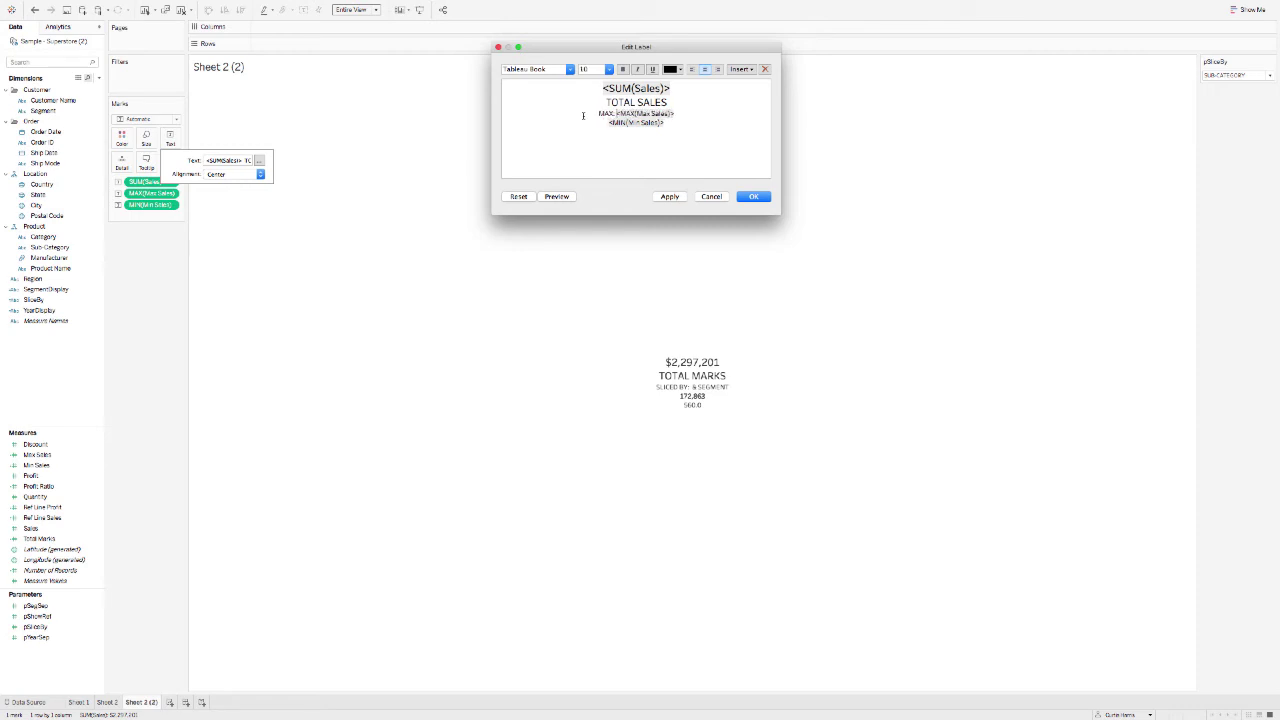
left_click_drag(605, 122, 667, 126)
key("BackSpace")
type("MIN: <MIN(Min Sales)>")
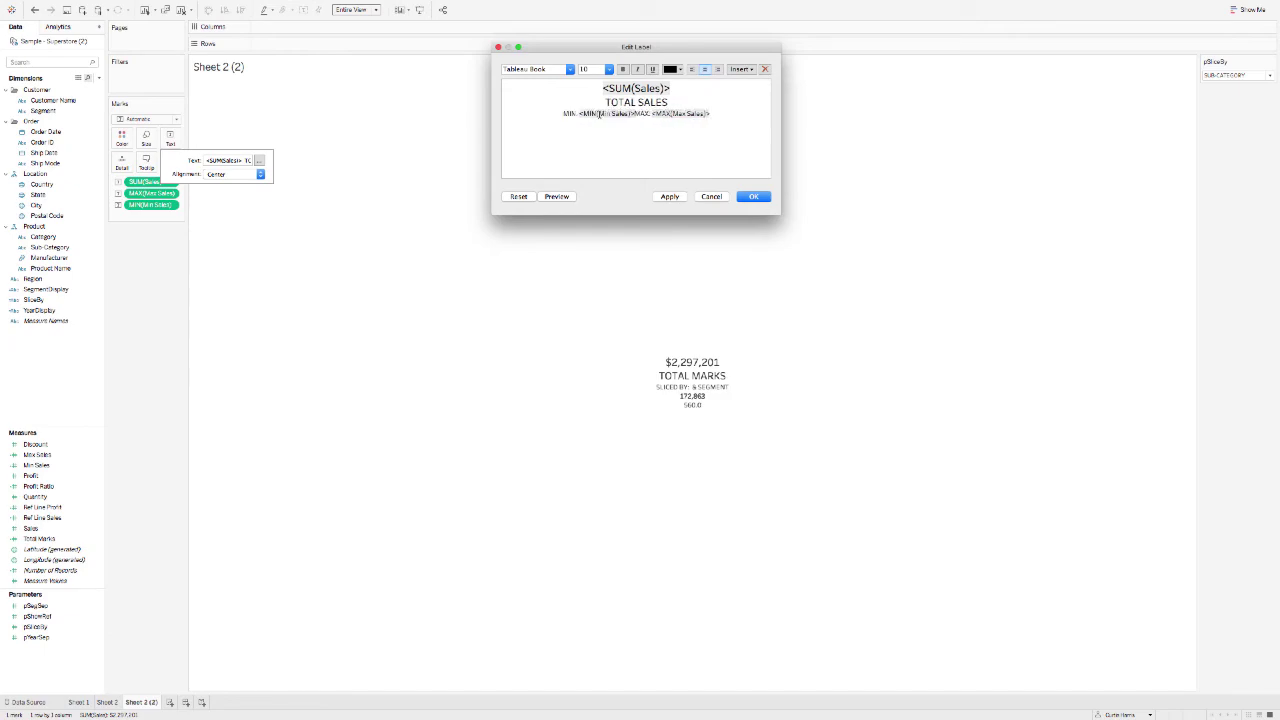
left_click(668, 197)
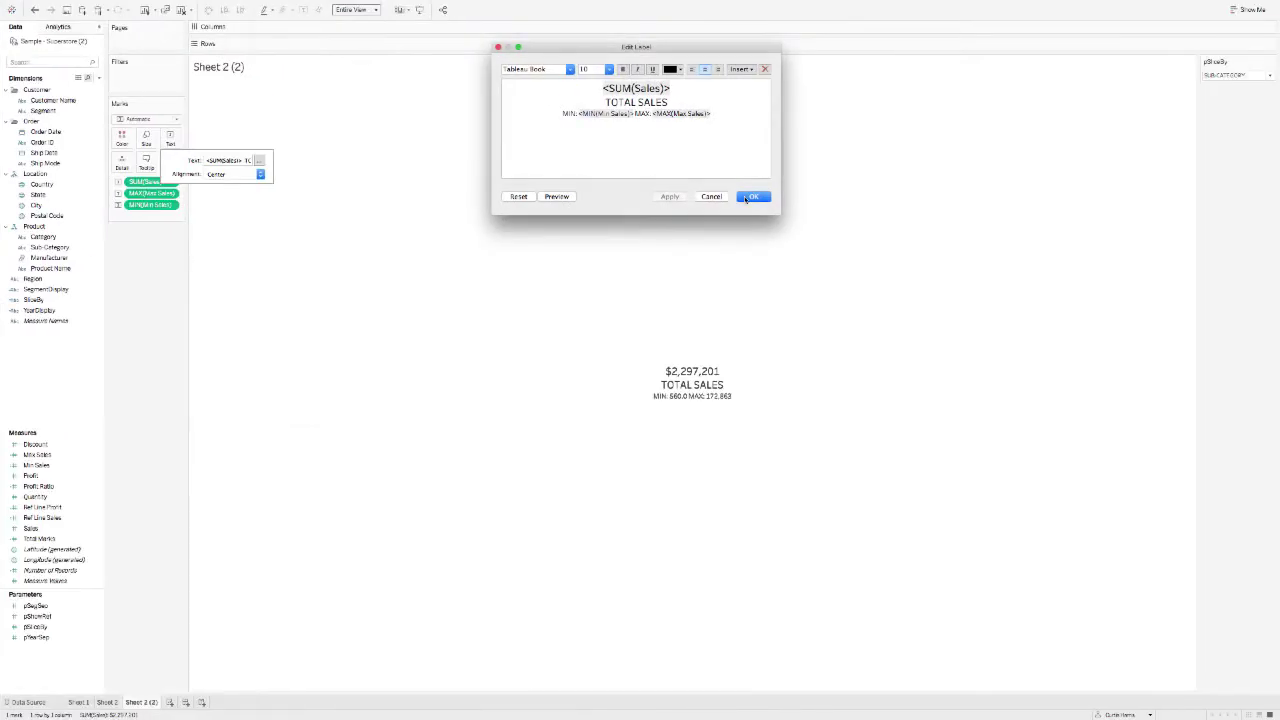
left_click(750, 197)
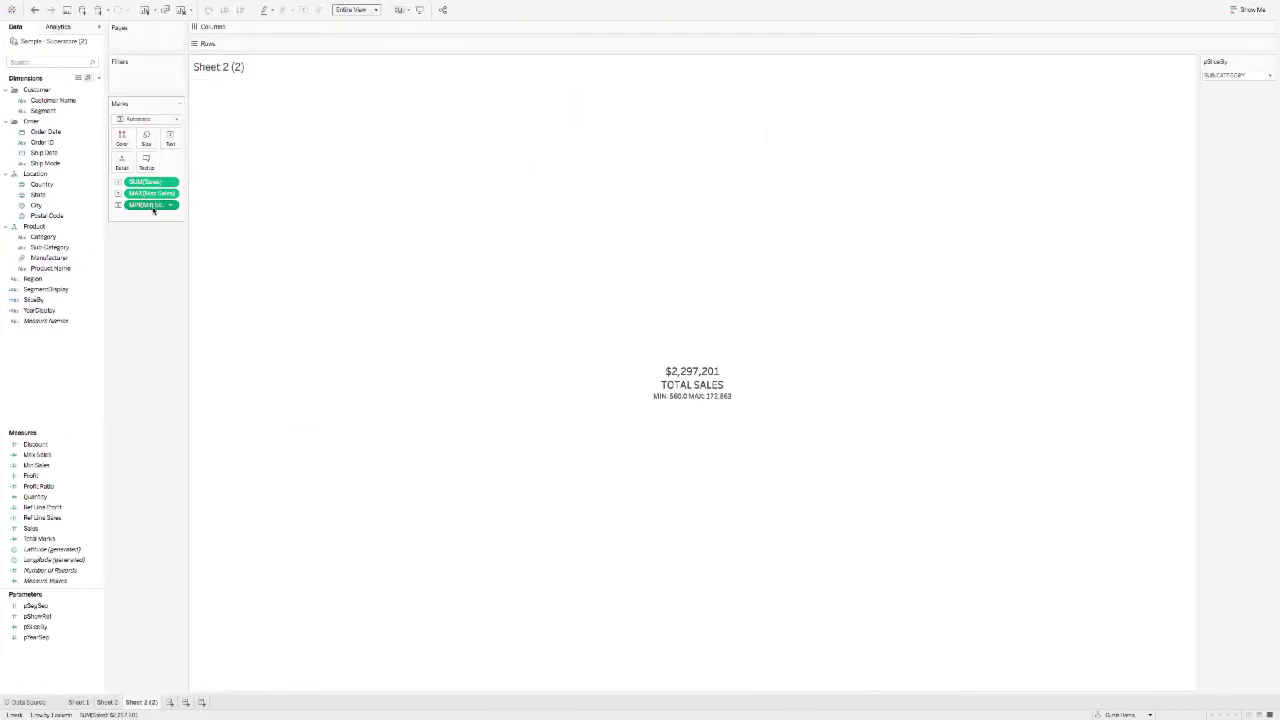
Format the MIN(Min Sales) values in the pane as custom currency with 0 decimal places
right_click(153, 206)
left_click(175, 240)
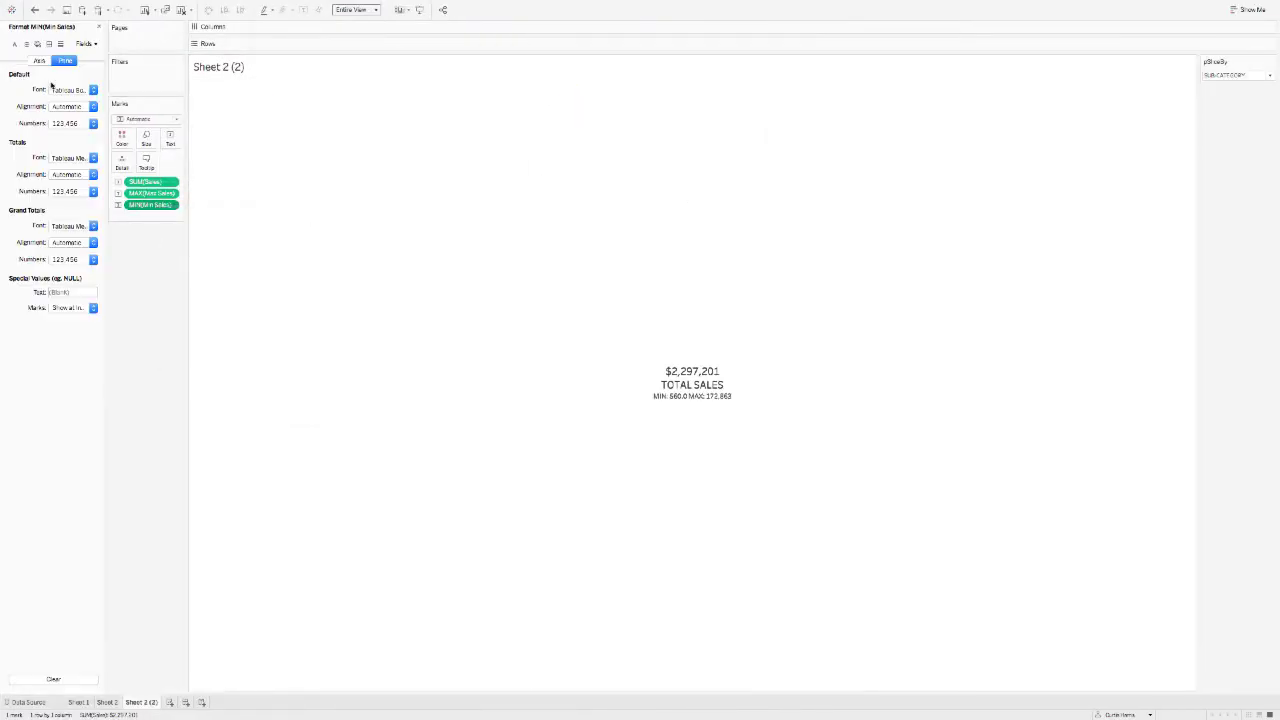
left_click(64, 123)
left_click(76, 179)
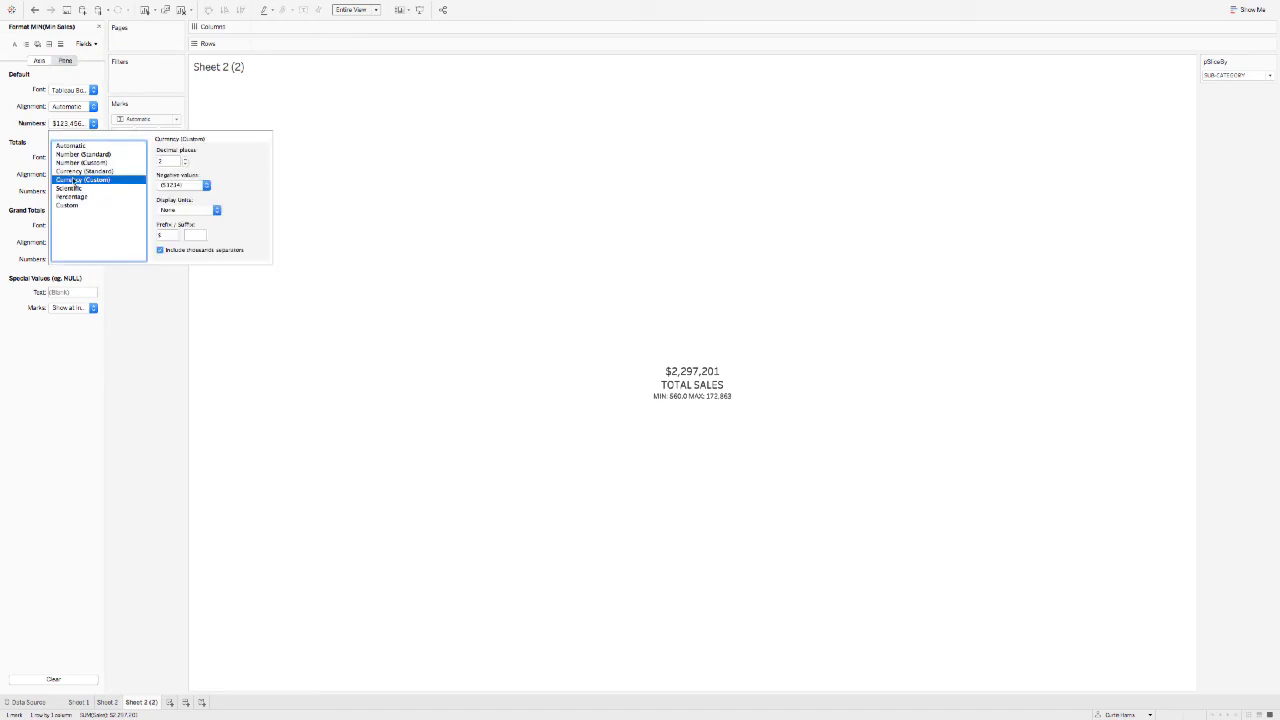
double_click(185, 164)
left_click(167, 329)
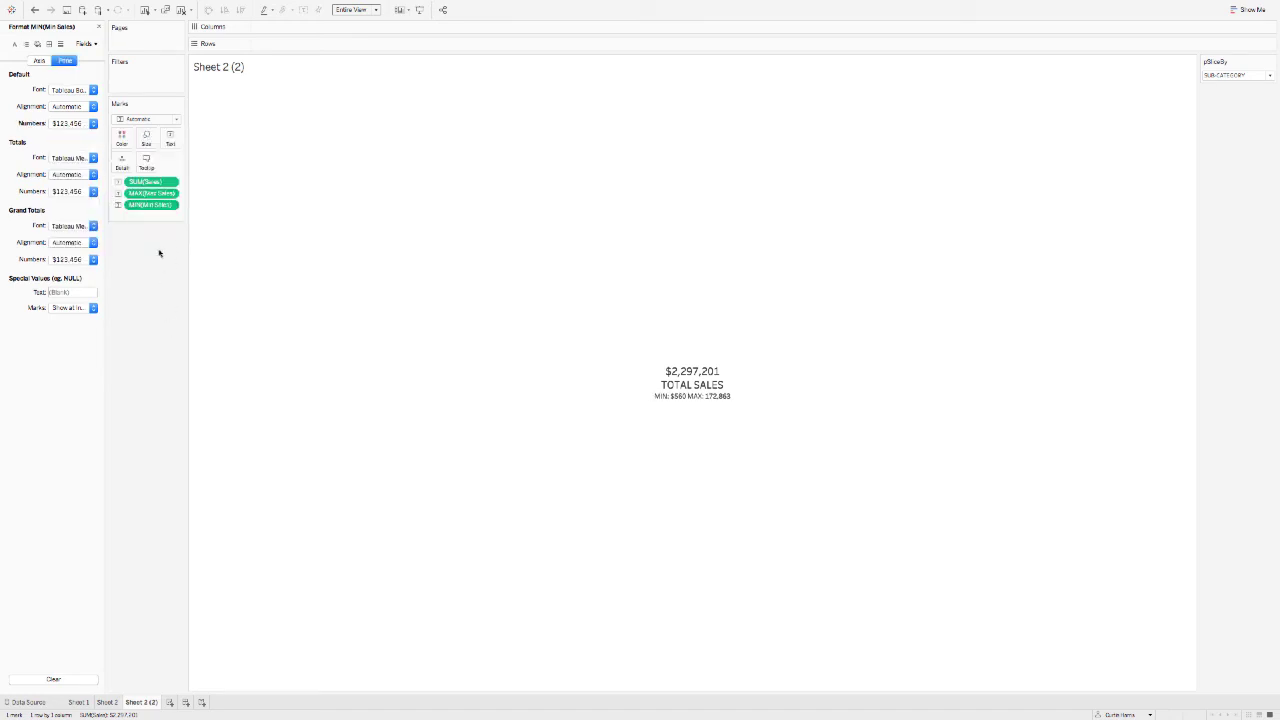
left_click(66, 123)
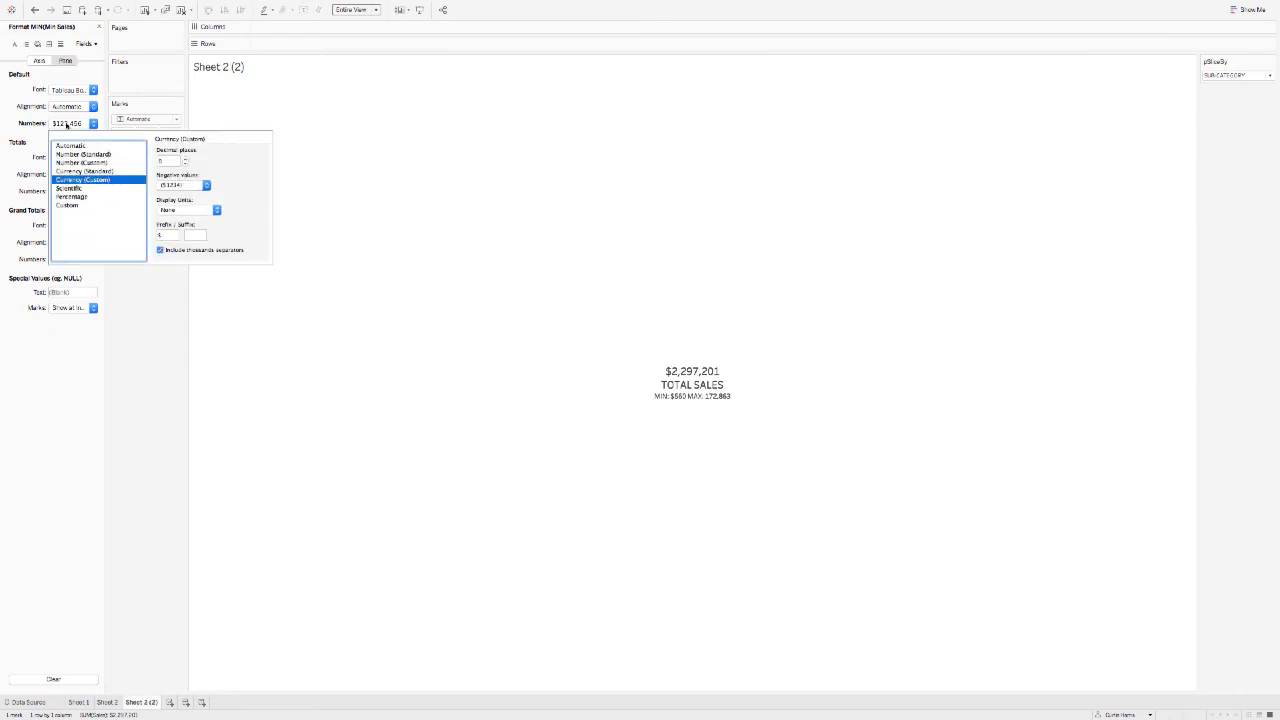
left_click(163, 320)
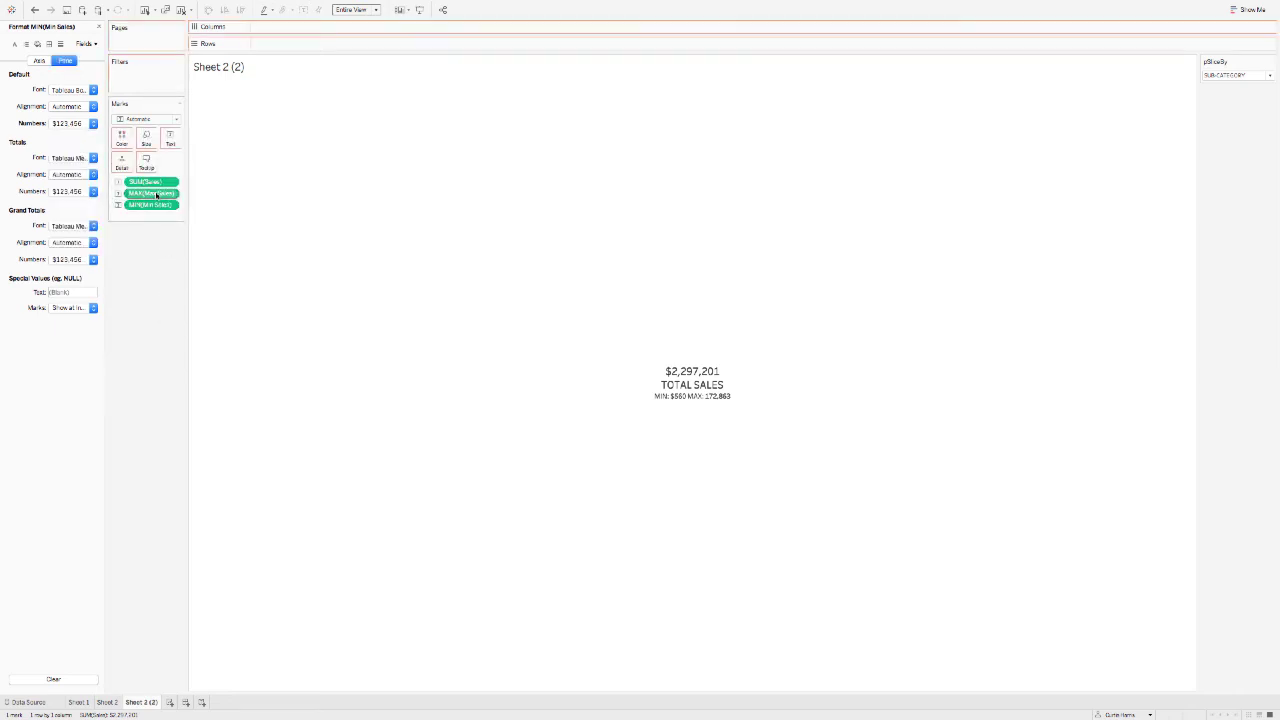
Format the MAX(Max Sales) values in the pane as custom currency without decimals
right_click(157, 195)
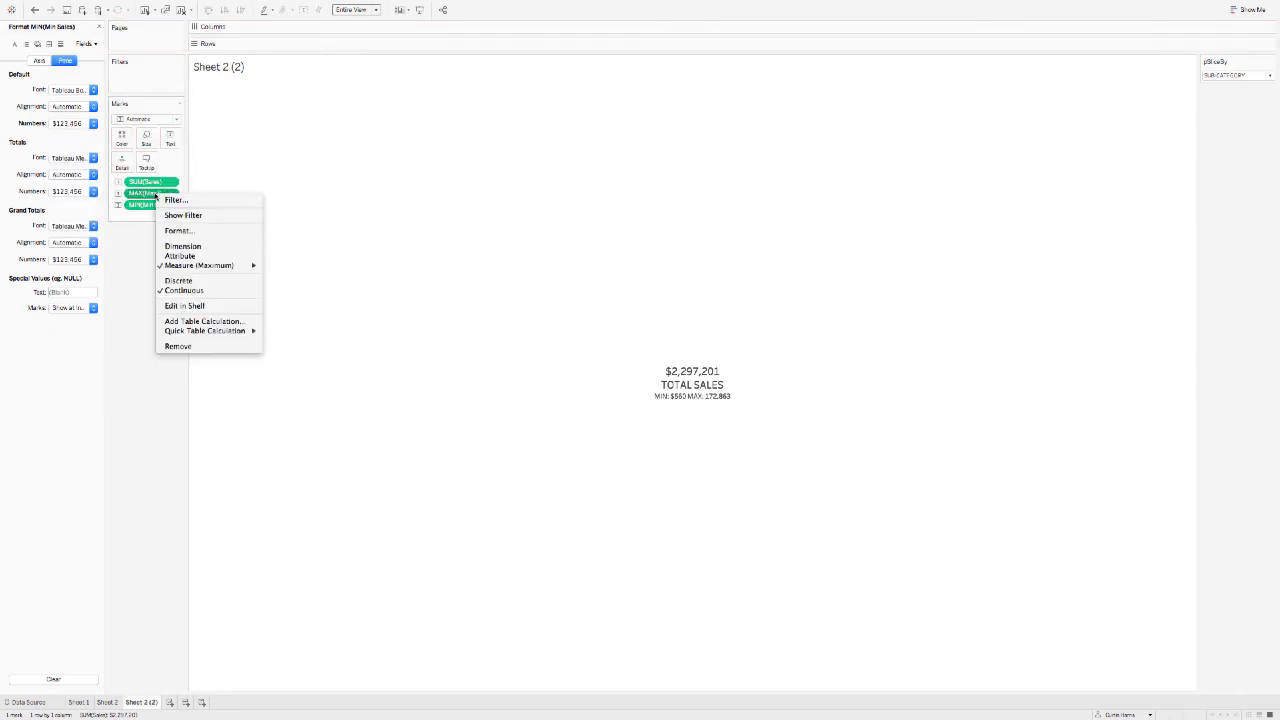
left_click(177, 232)
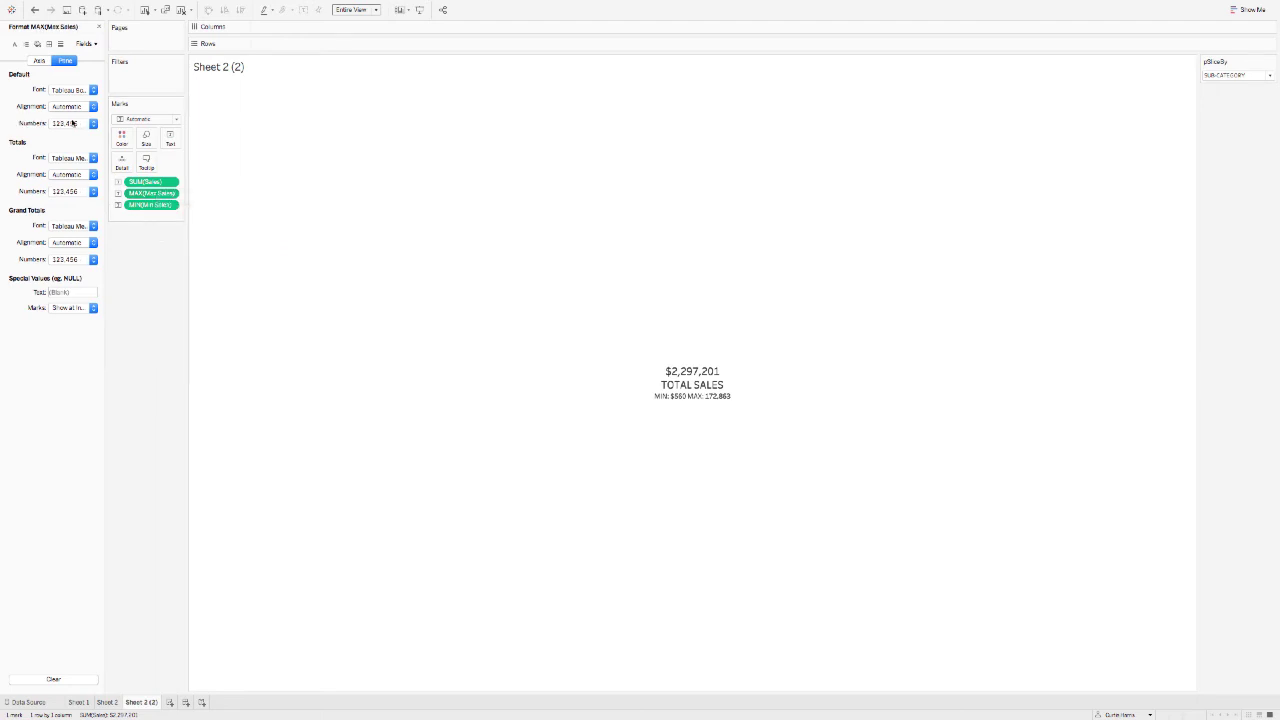
left_click(72, 123)
left_click(74, 180)
left_click(172, 354)
Duplicate the Sheet 2 (2) worksheet and replace SUM(Sales) on the copy's marks with Profit
right_click(153, 700)
left_click(176, 601)
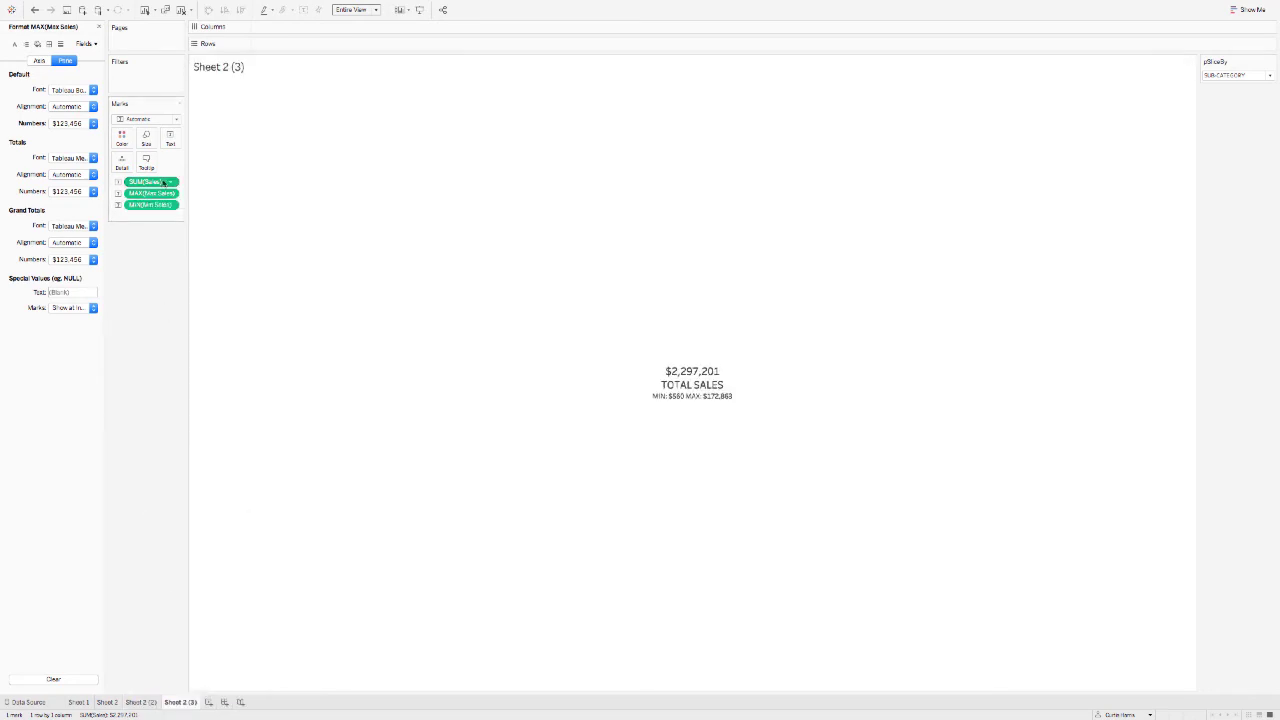
left_click(99, 27)
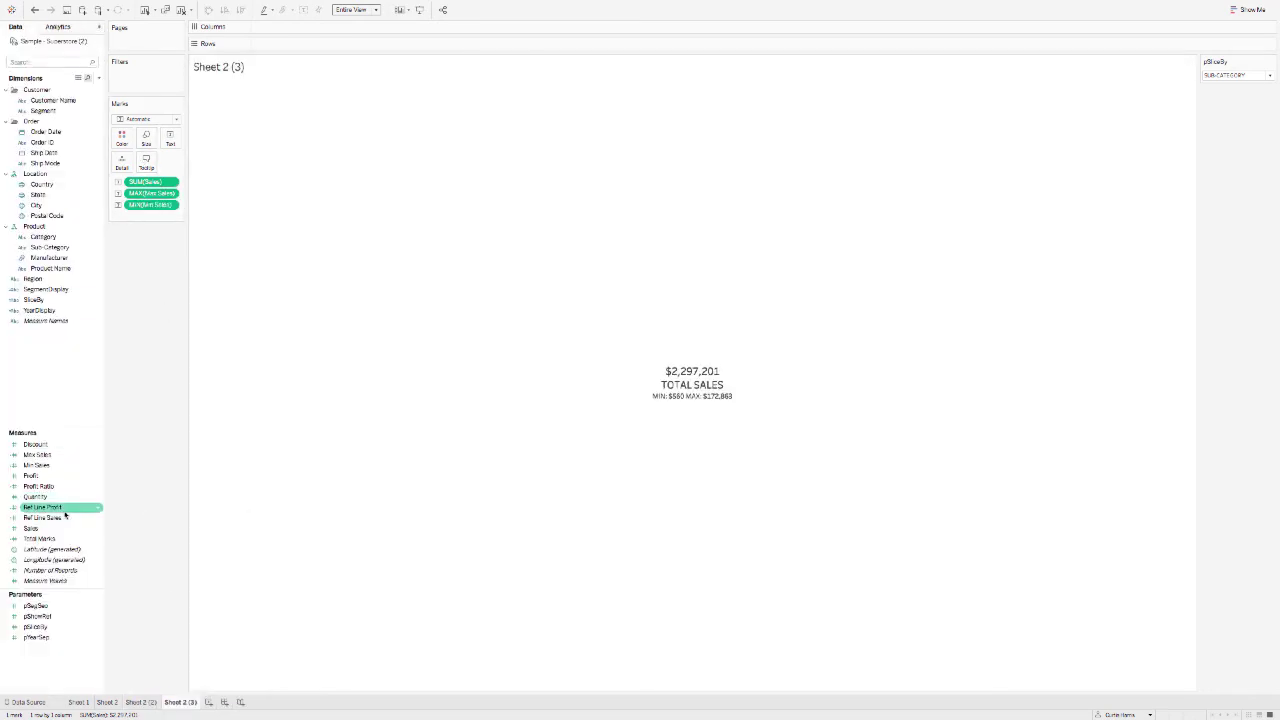
left_click_drag(35, 477, 147, 187)
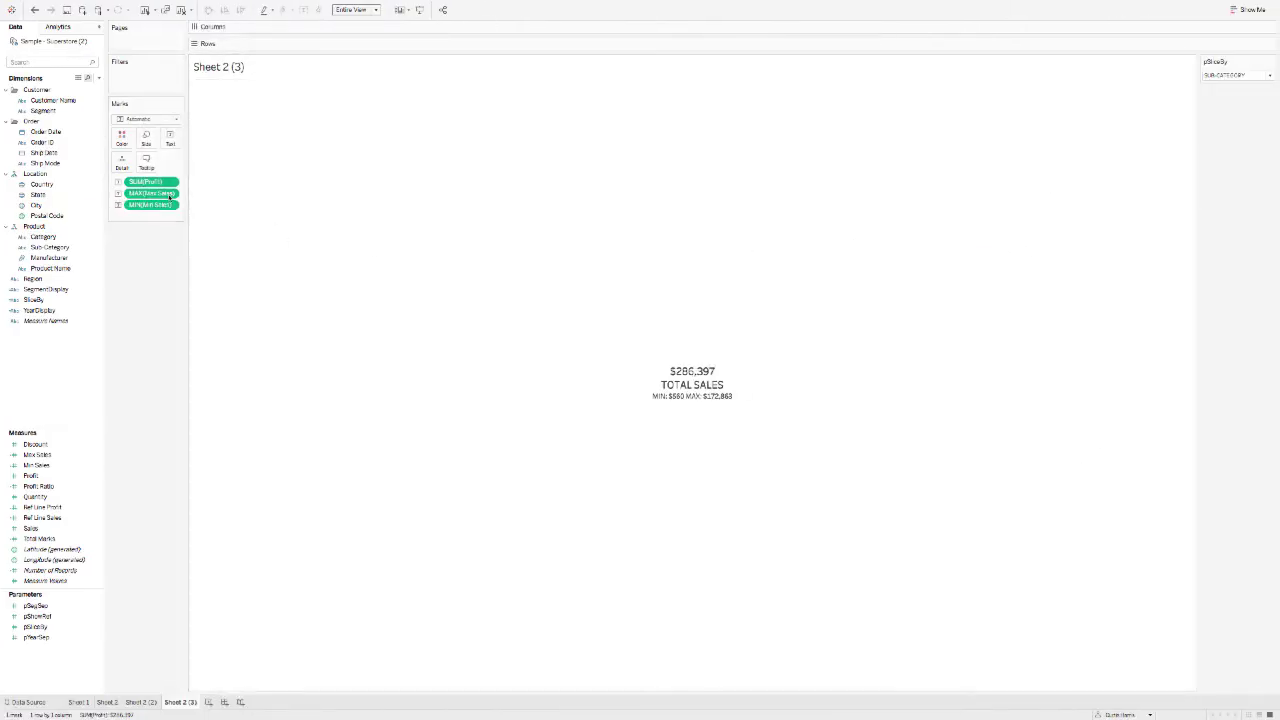
Change the label's heading to TOTAL PROFIT, save the label and compare it with the reference dashboard
left_click(171, 137)
left_click(258, 160)
double_click(648, 102)
type("PROFIT")
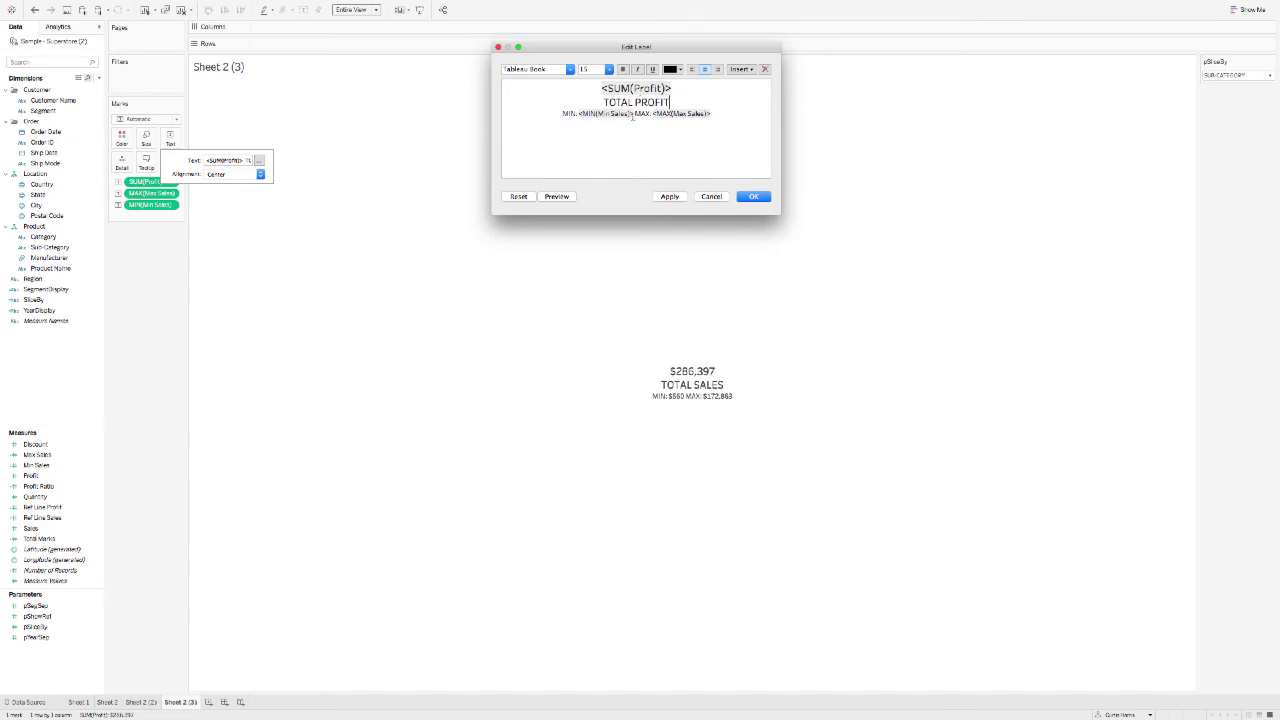
left_click(670, 196)
left_click(753, 196)
key("ctrl+Left")
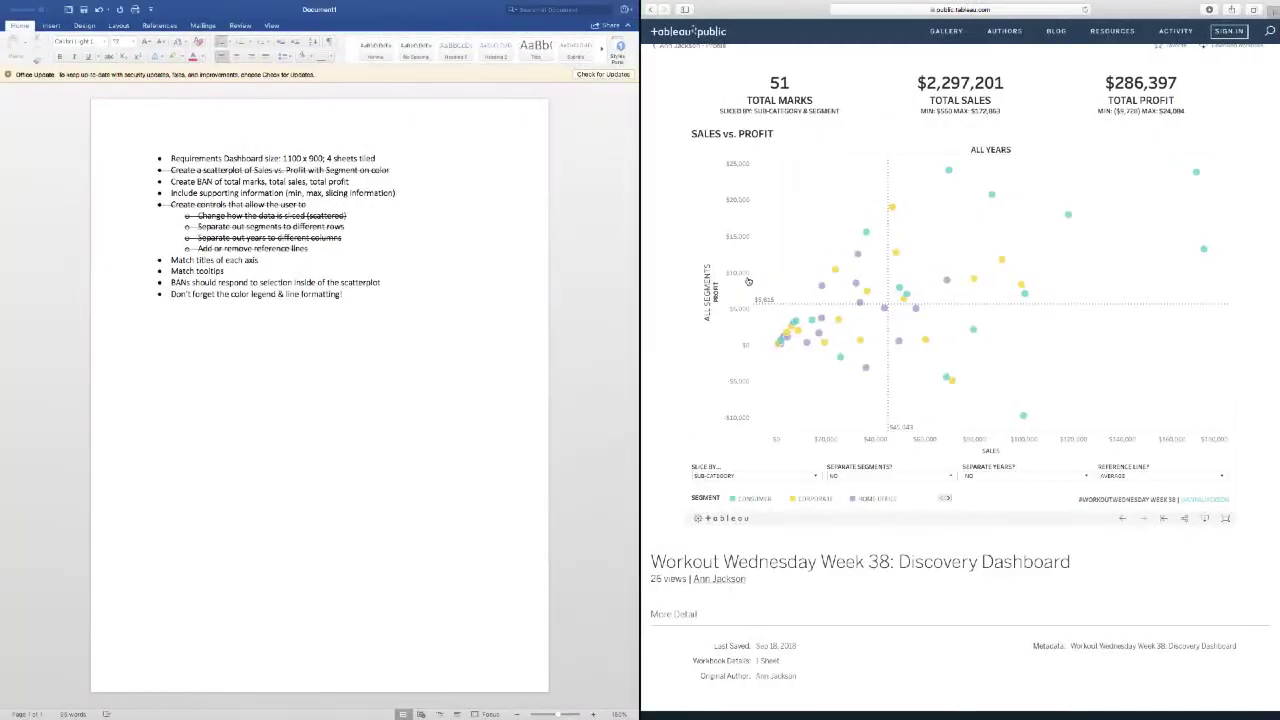
key("ctrl+Right")
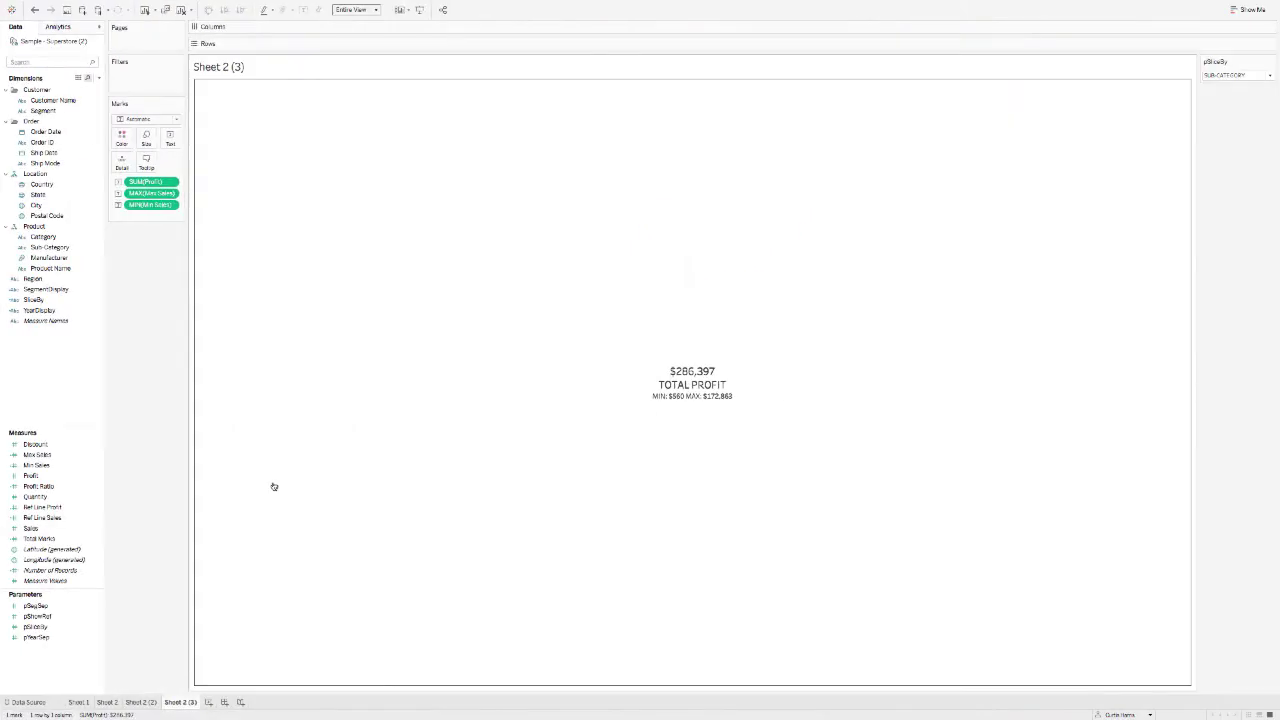
Duplicate the Max Sales and Min Sales calculated fields
right_click(38, 456)
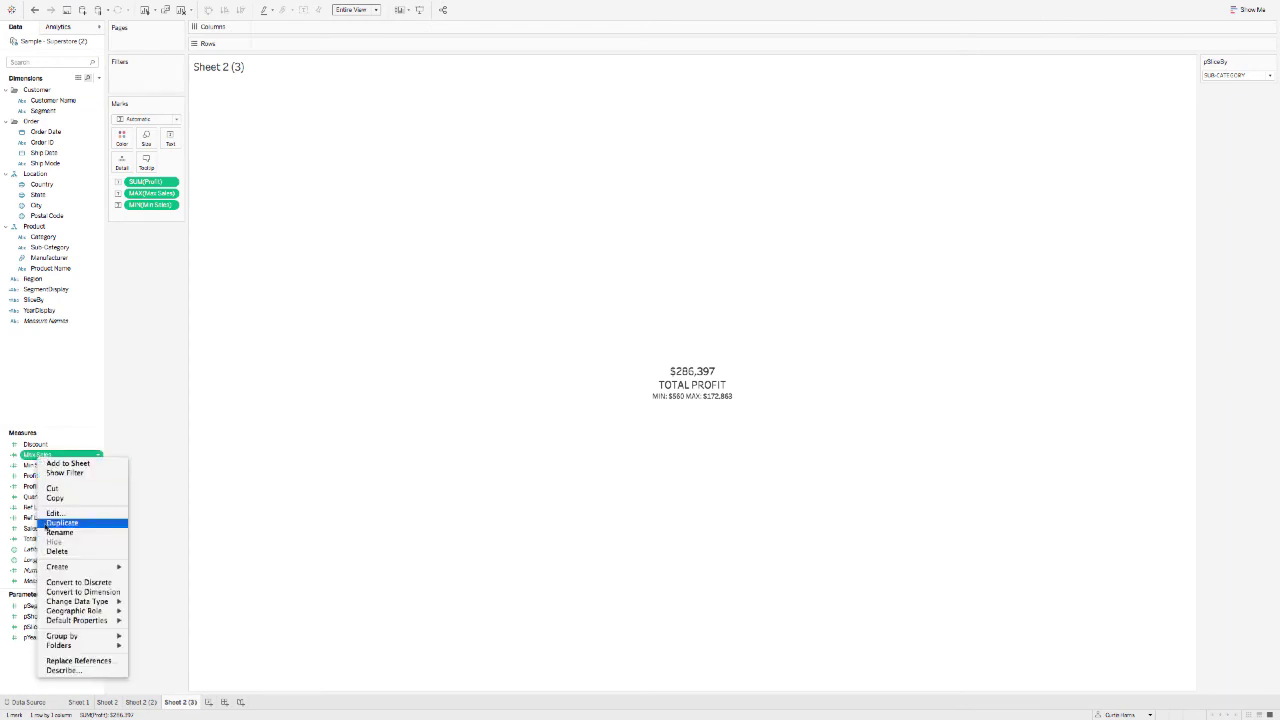
left_click(62, 522)
right_click(38, 475)
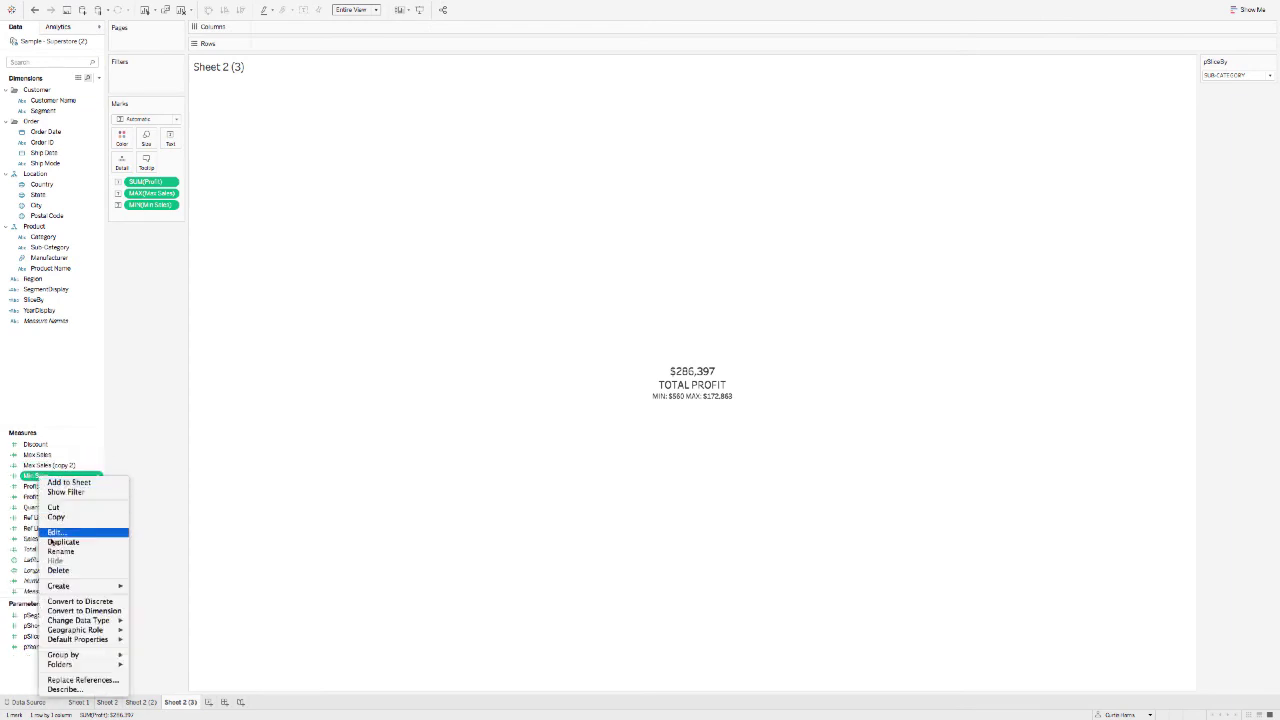
left_click(52, 541)
Rename the Min Sales copy to Min Profit and make its FIXED calculation sum Profit instead of Sales
right_click(48, 486)
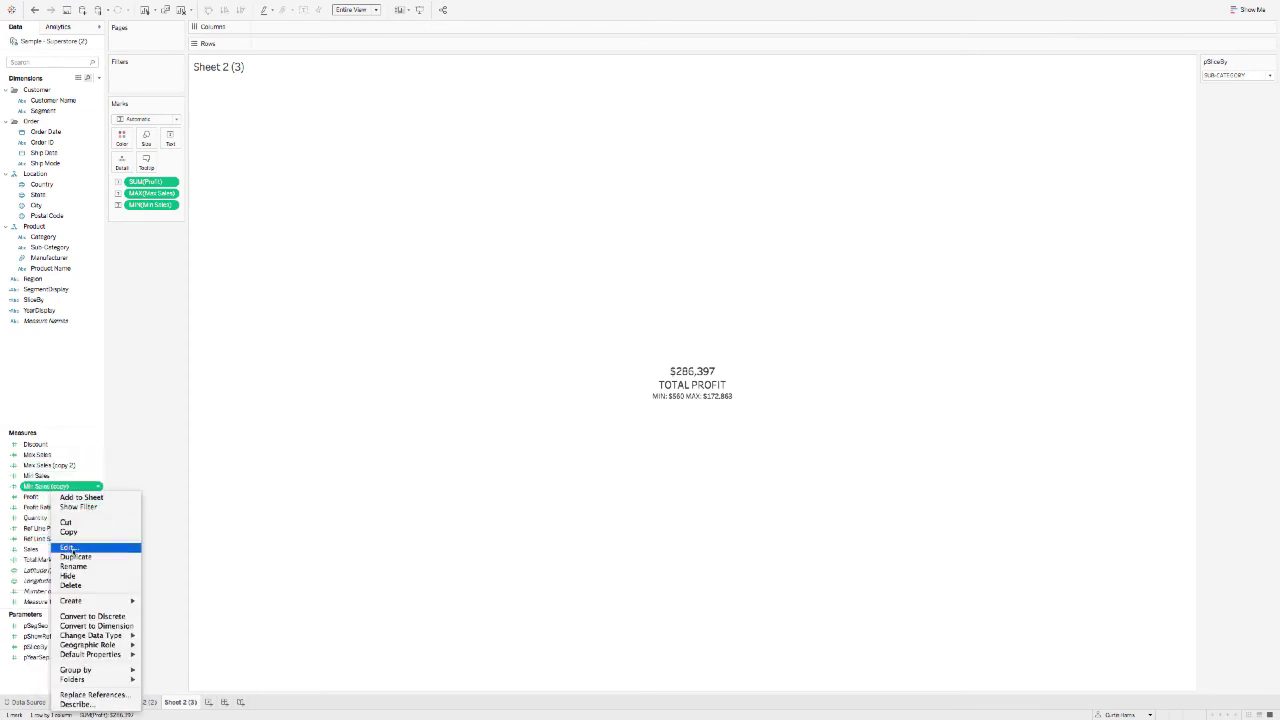
left_click(60, 542)
left_click_drag(300, 438, 264, 438)
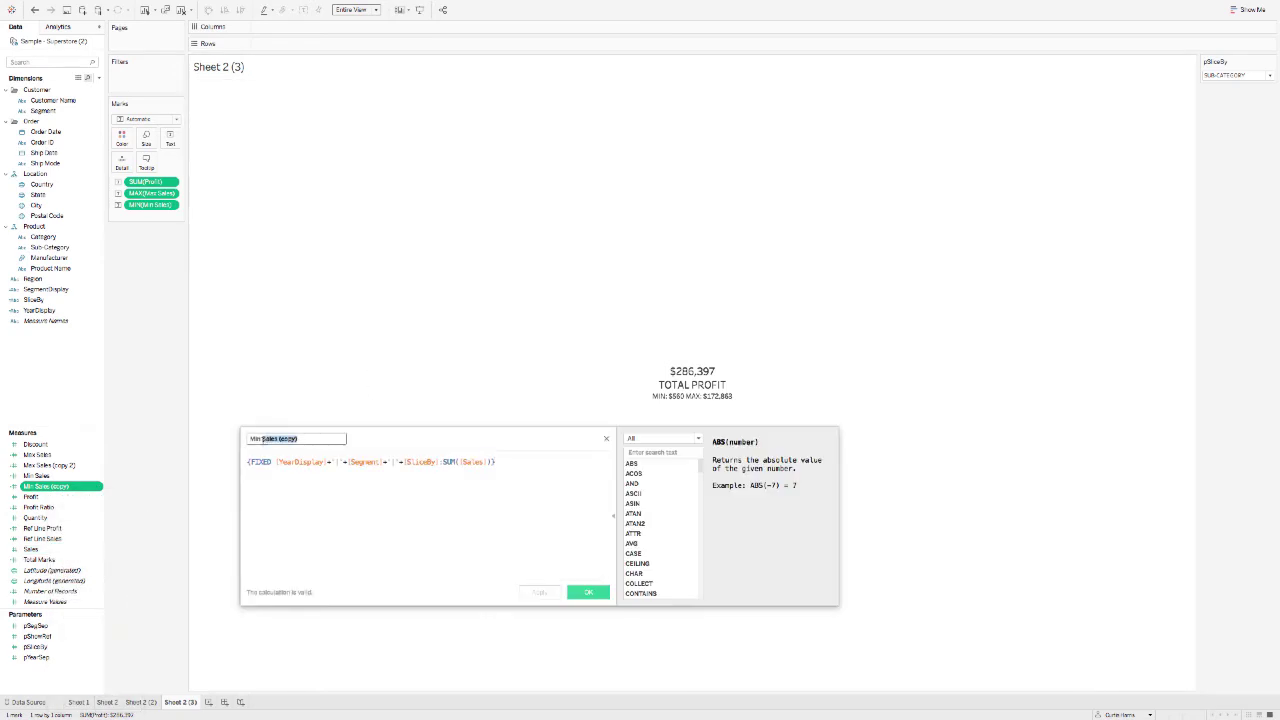
type("Pr")
double_click(484, 458)
type("prof")
key("Return")
left_click(588, 592)
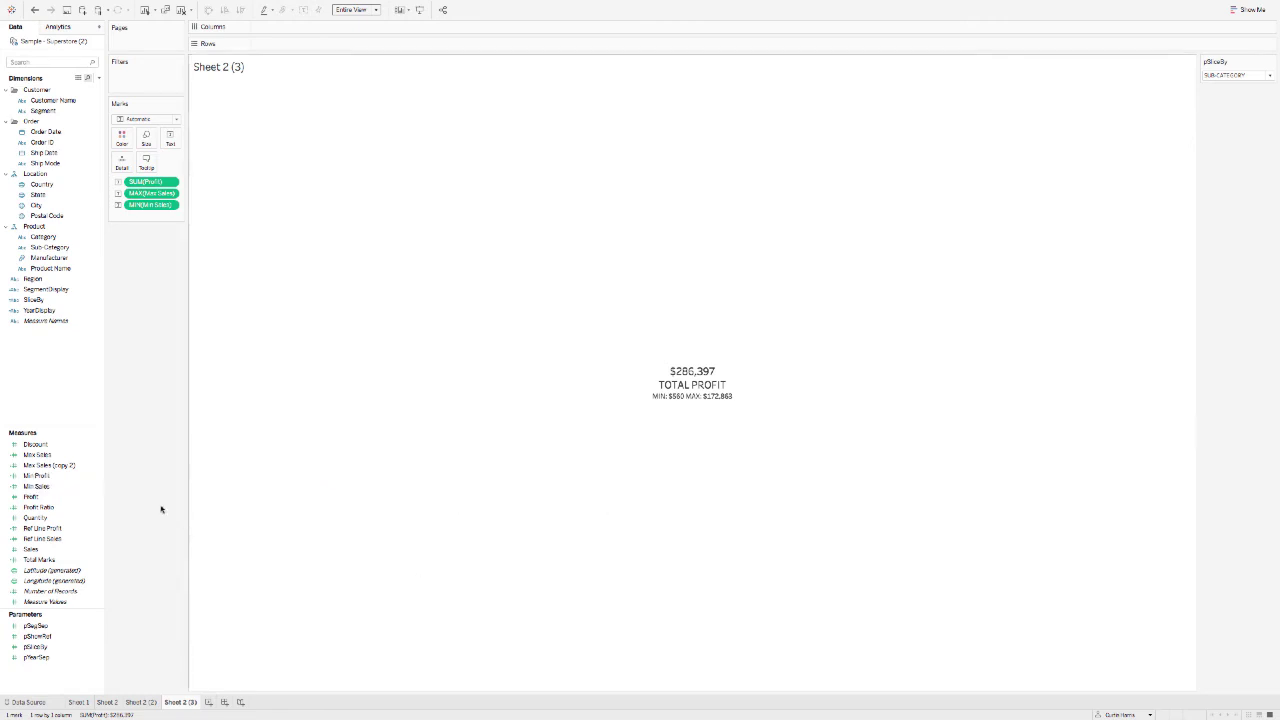
Rename the Max Sales copy to Max Profit and make its FIXED calculation sum Profit instead of Sales
right_click(68, 467)
left_click(90, 525)
left_click(334, 440)
key("ctrl+shift+Left")
key("ctrl+shift+Left")
key("ctrl+shift+Left")
type("S")
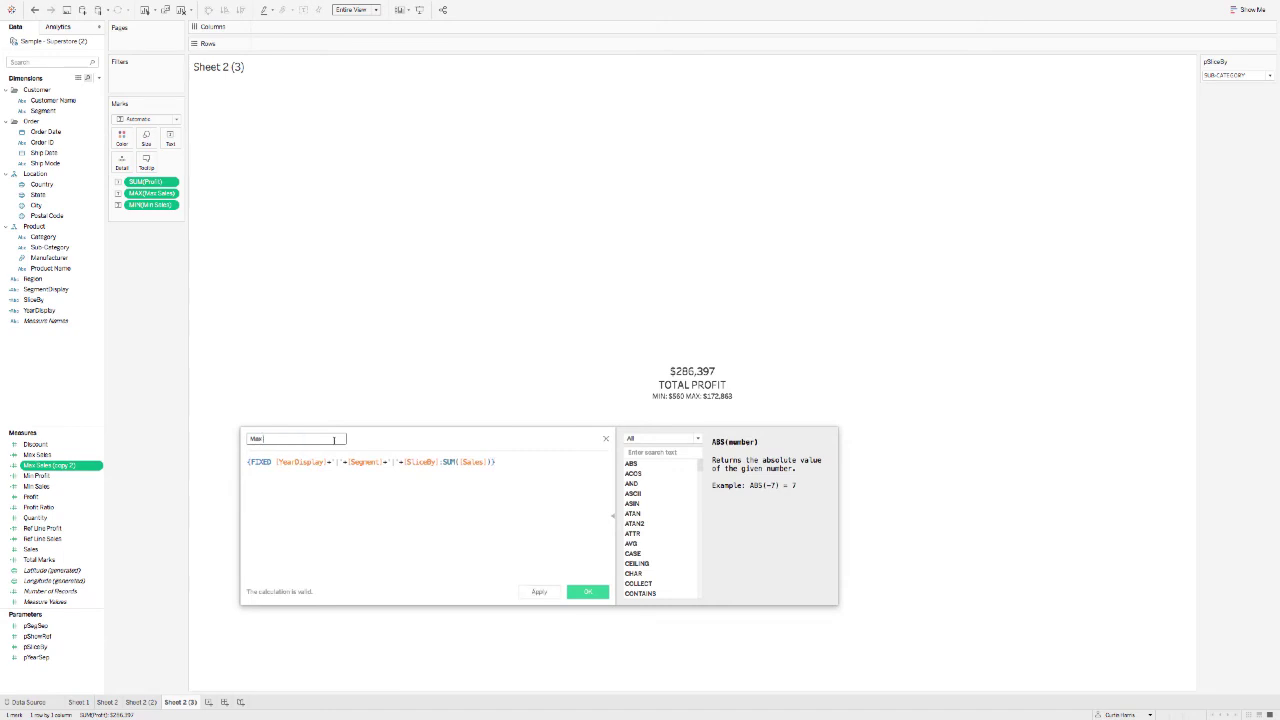
double_click(465, 462)
type("Profit")
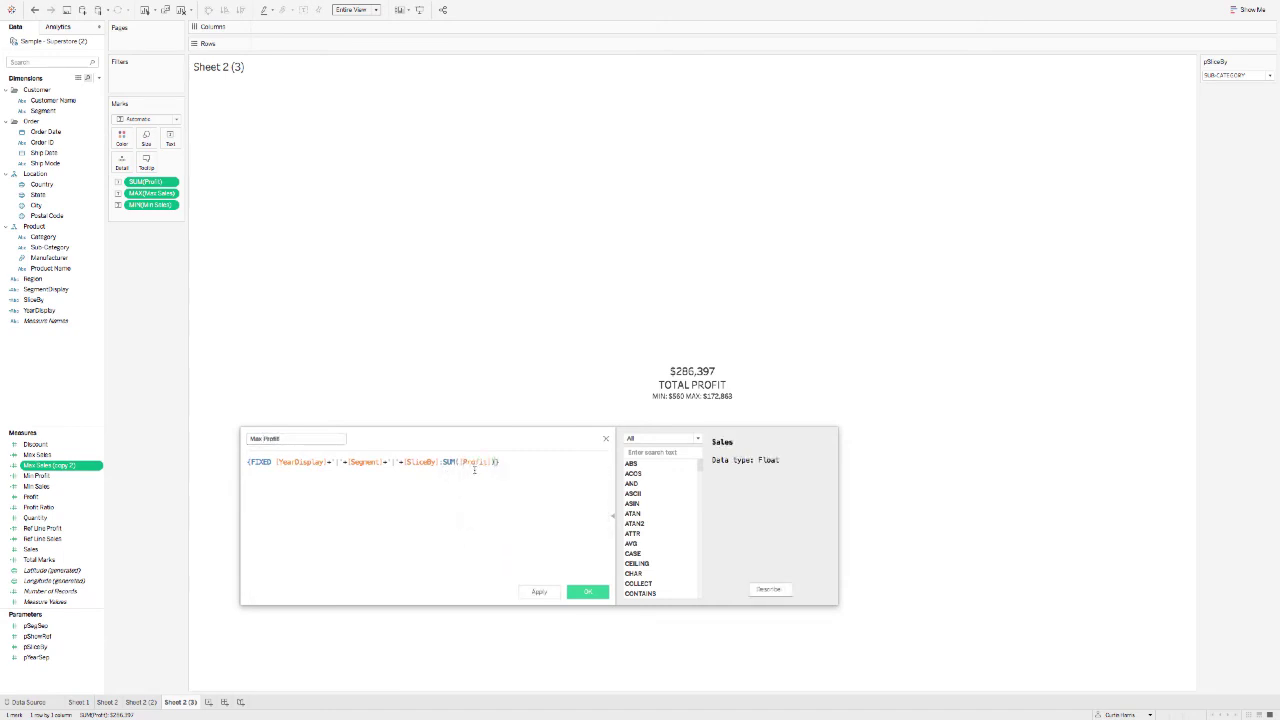
left_click(587, 592)
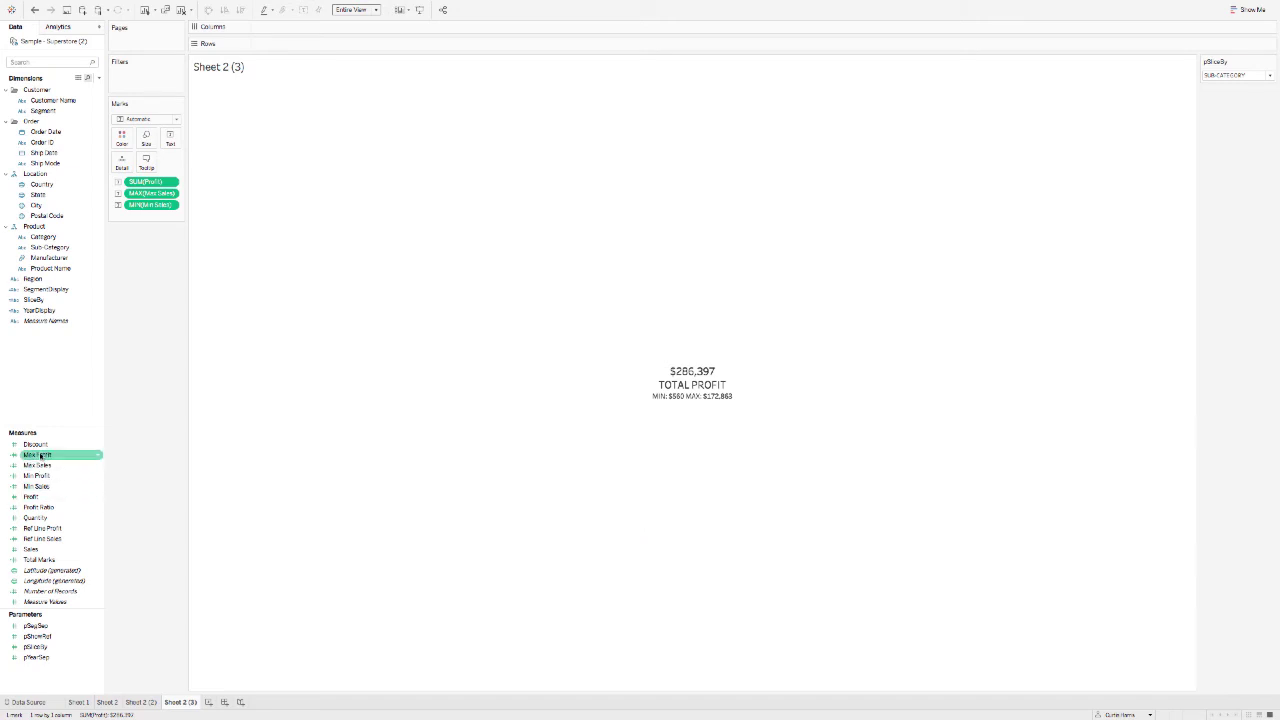
Replace the Max Sales and Min Sales marks with MAX(Max Profit) and MIN(Min Profit)
left_click_drag(40, 455, 156, 196)
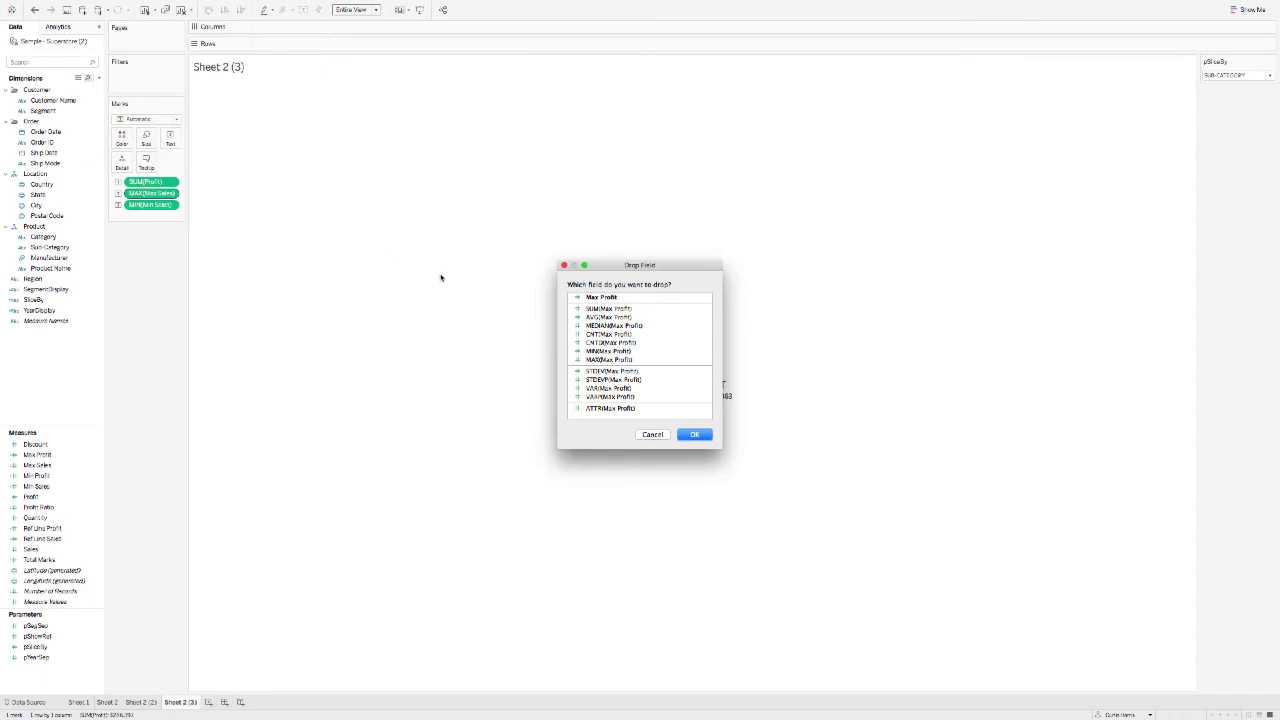
double_click(605, 359)
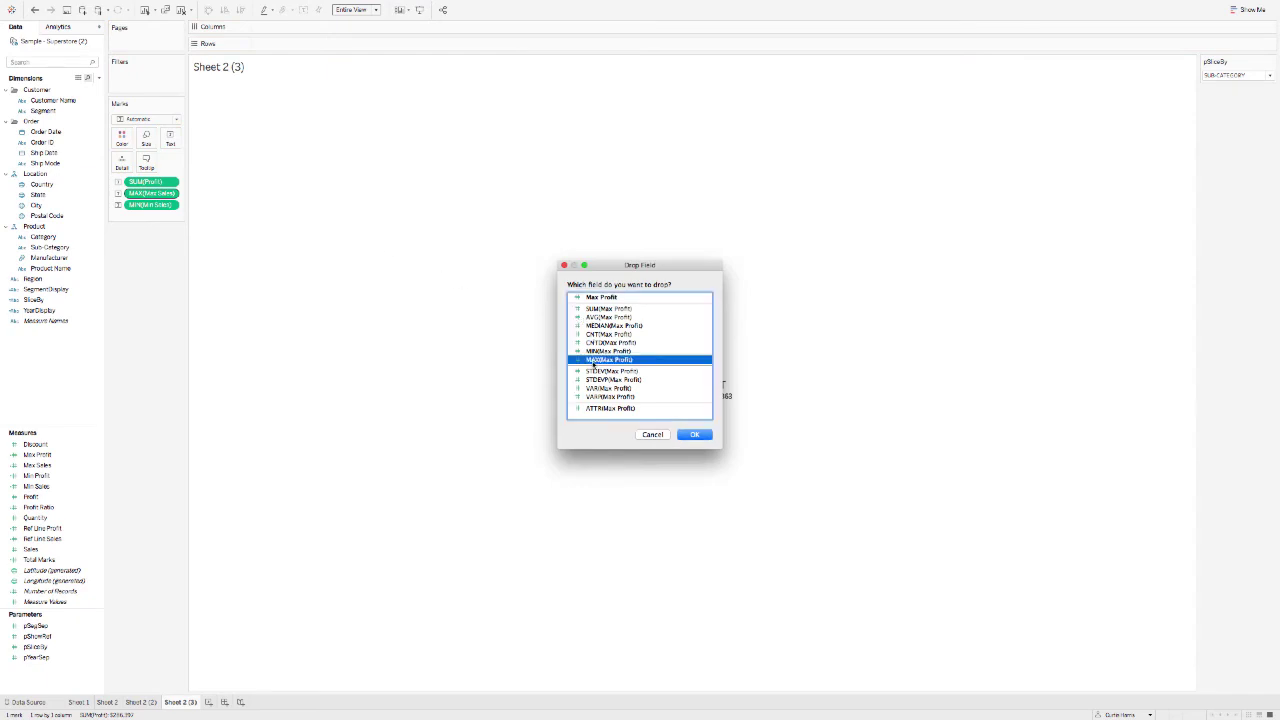
left_click(80, 489)
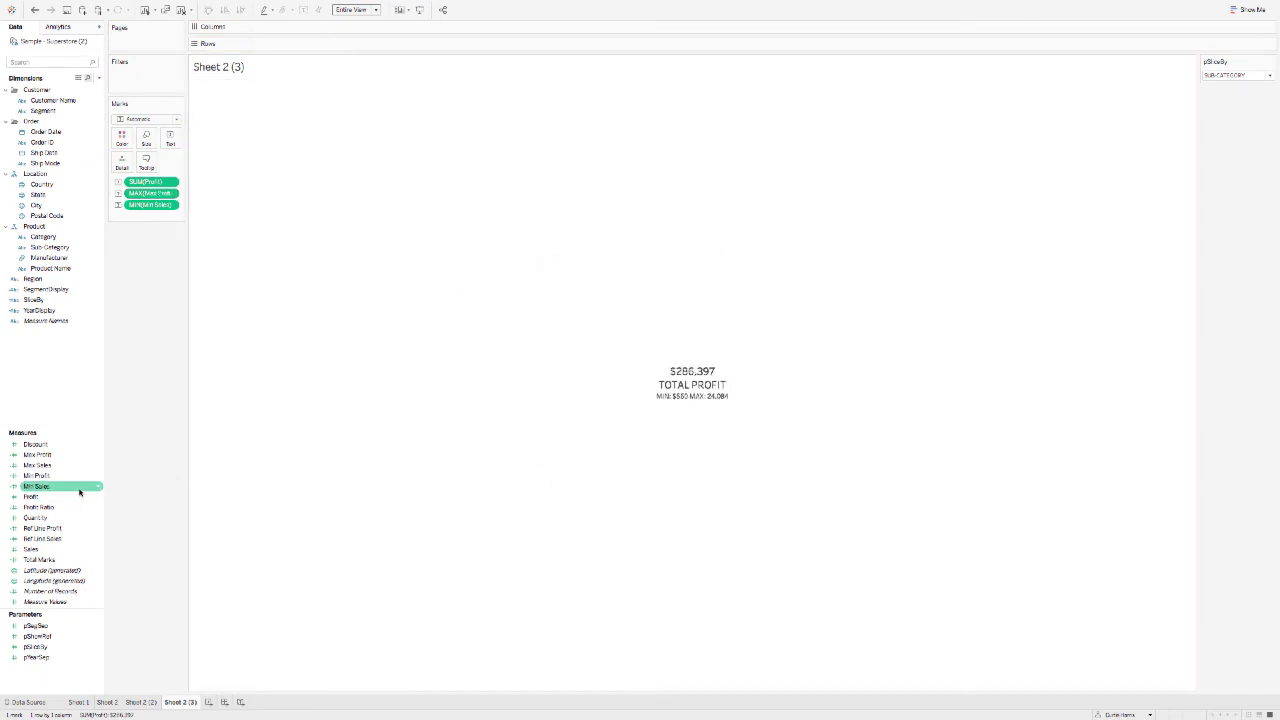
left_click(57, 477)
left_click_drag(57, 481, 158, 210)
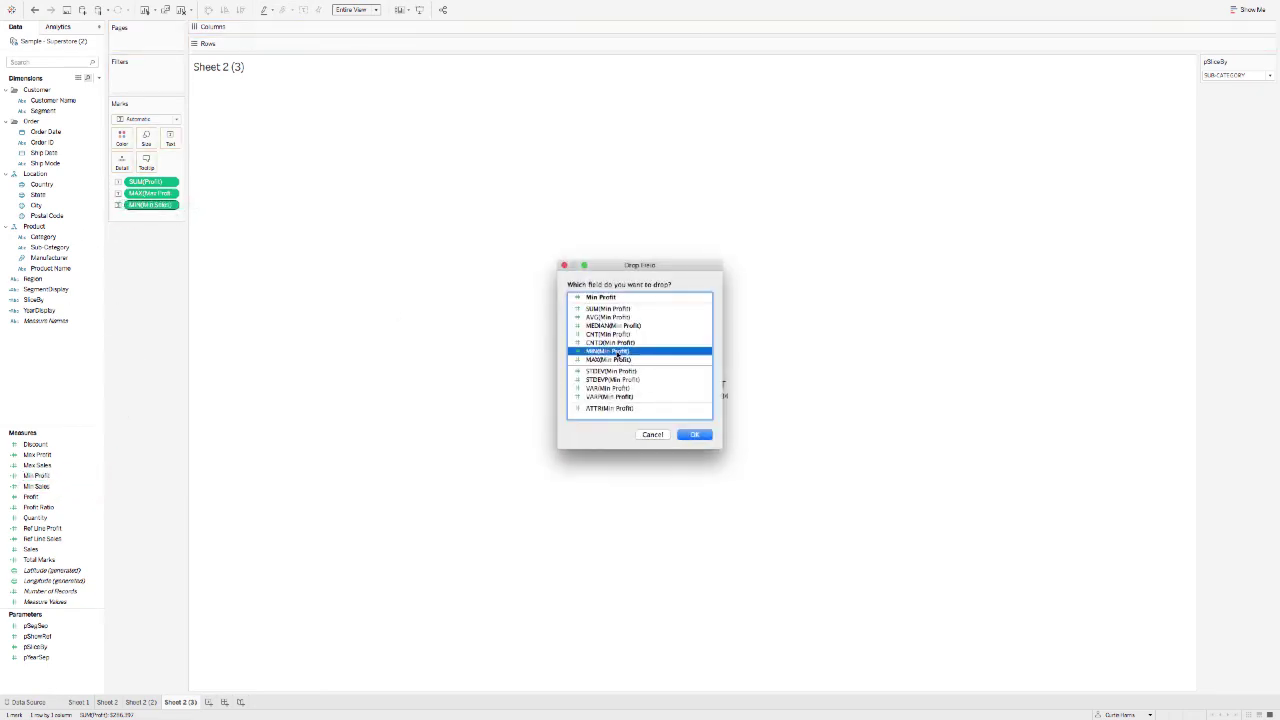
double_click(616, 352)
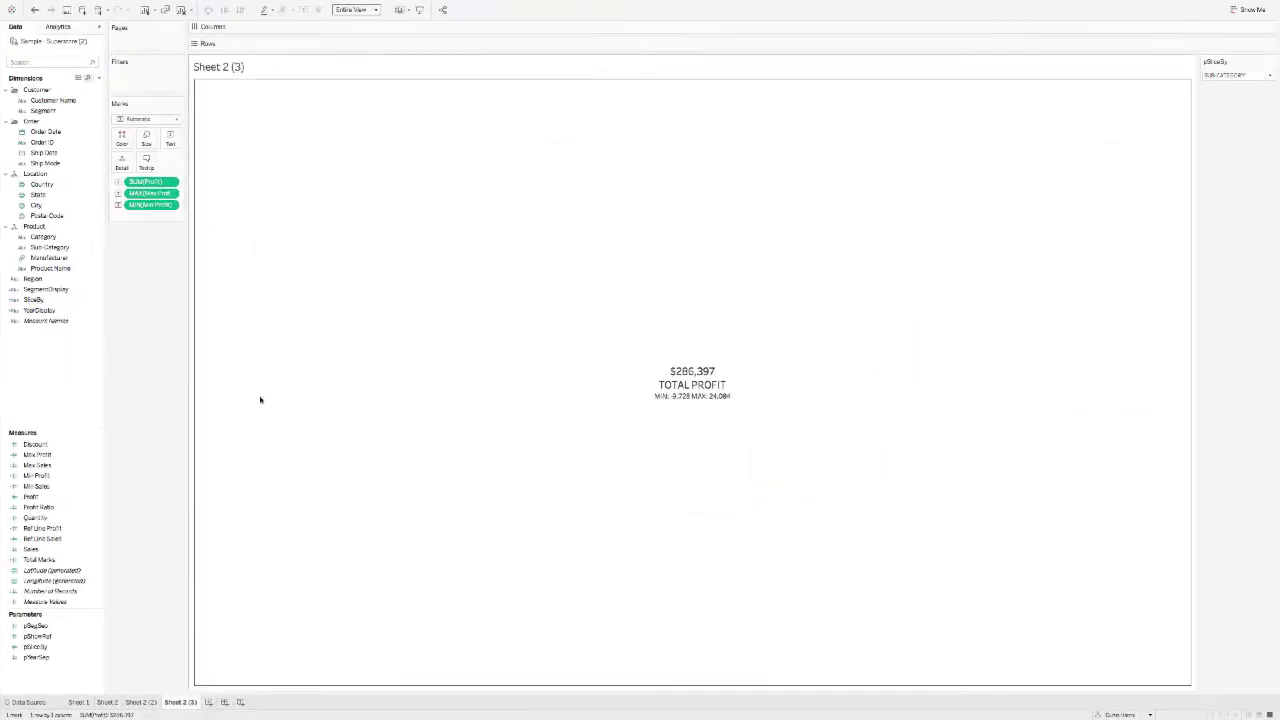
Format the MIN(Min Profit) values in the pane as custom currency with 0 decimal places
right_click(150, 204)
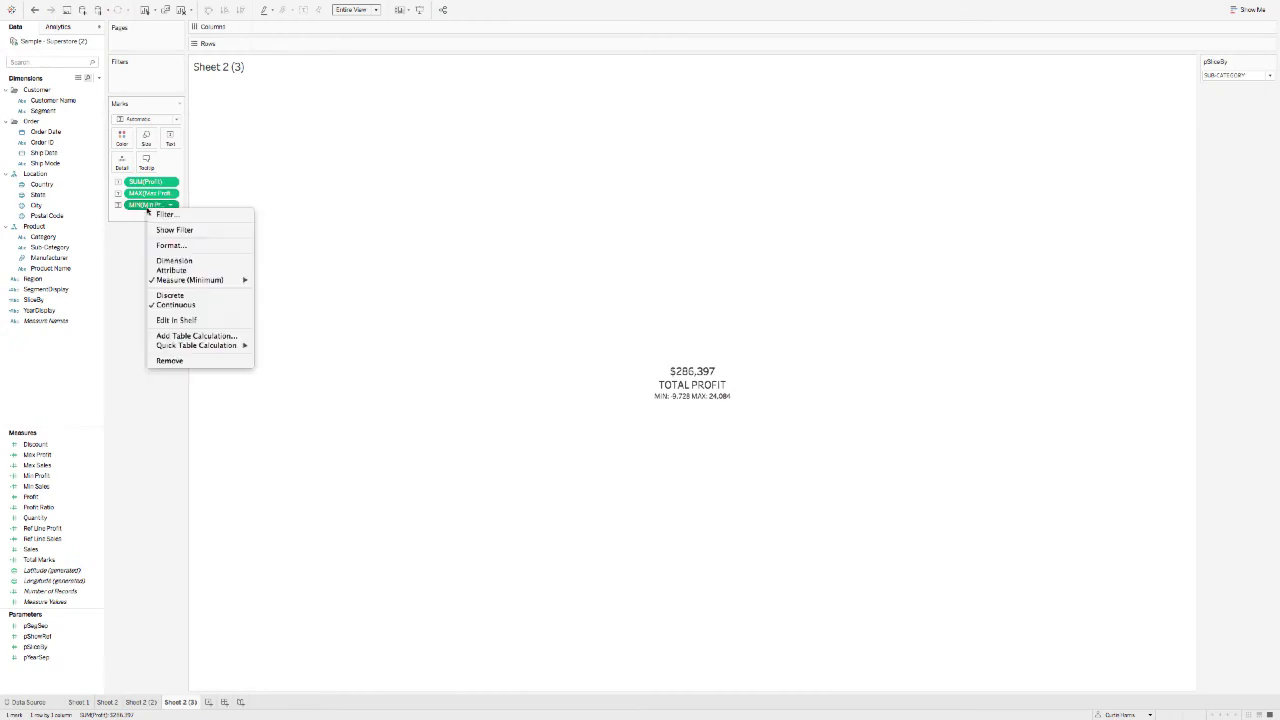
left_click(162, 244)
left_click(65, 123)
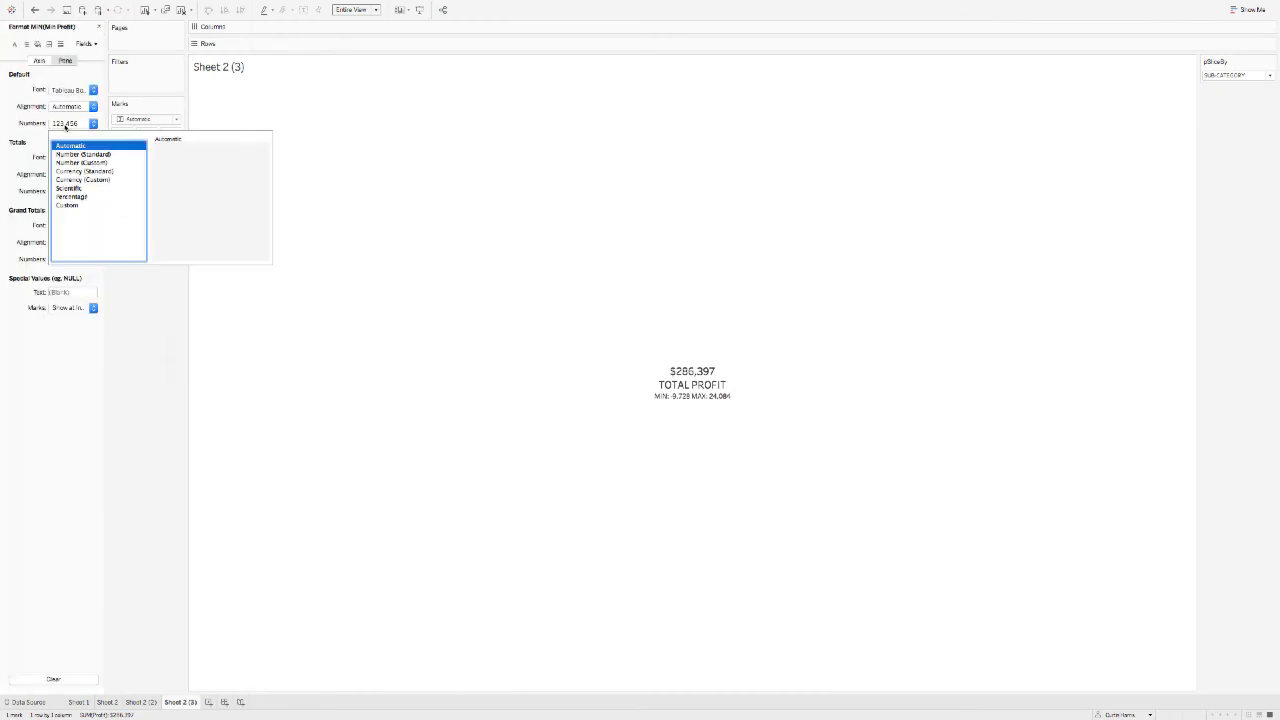
left_click(71, 180)
left_click(183, 166)
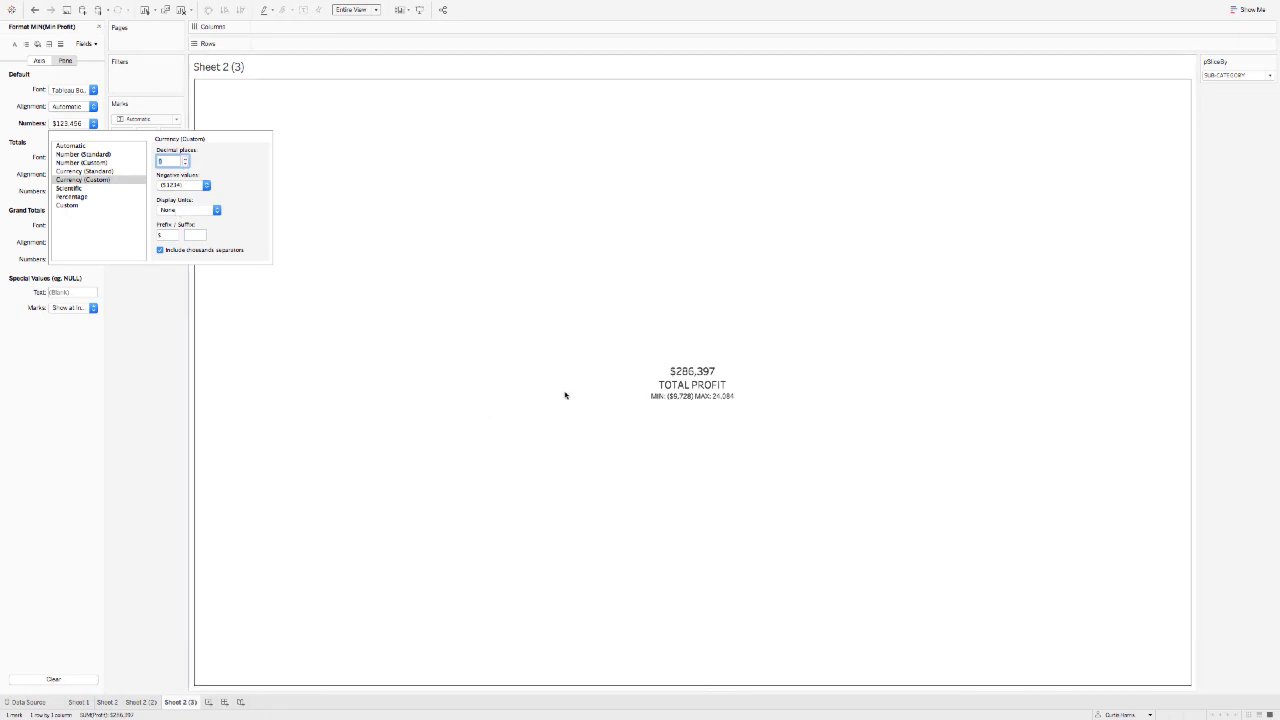
left_click(171, 351)
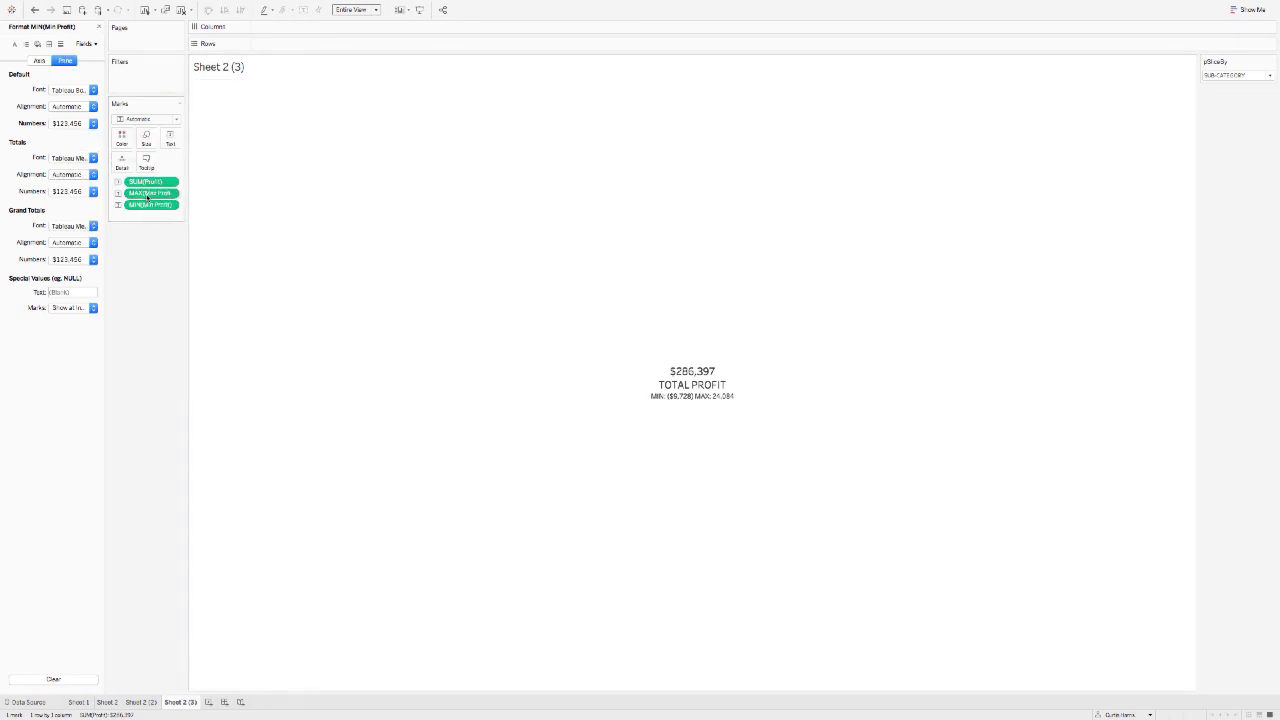
Format the MAX(Max Profit) values in the pane as custom currency with 0 decimal places
right_click(147, 194)
left_click(167, 232)
left_click(78, 123)
left_click(72, 179)
left_click(187, 167)
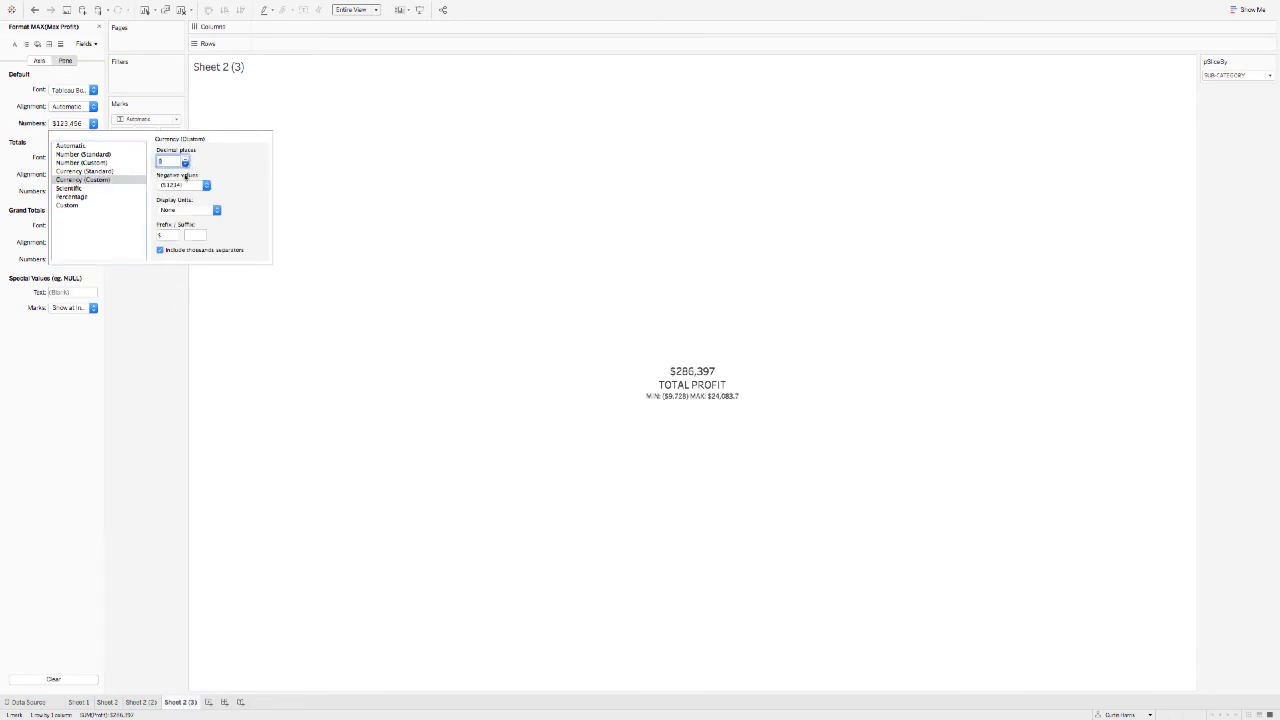
left_click(187, 167)
left_click(153, 323)
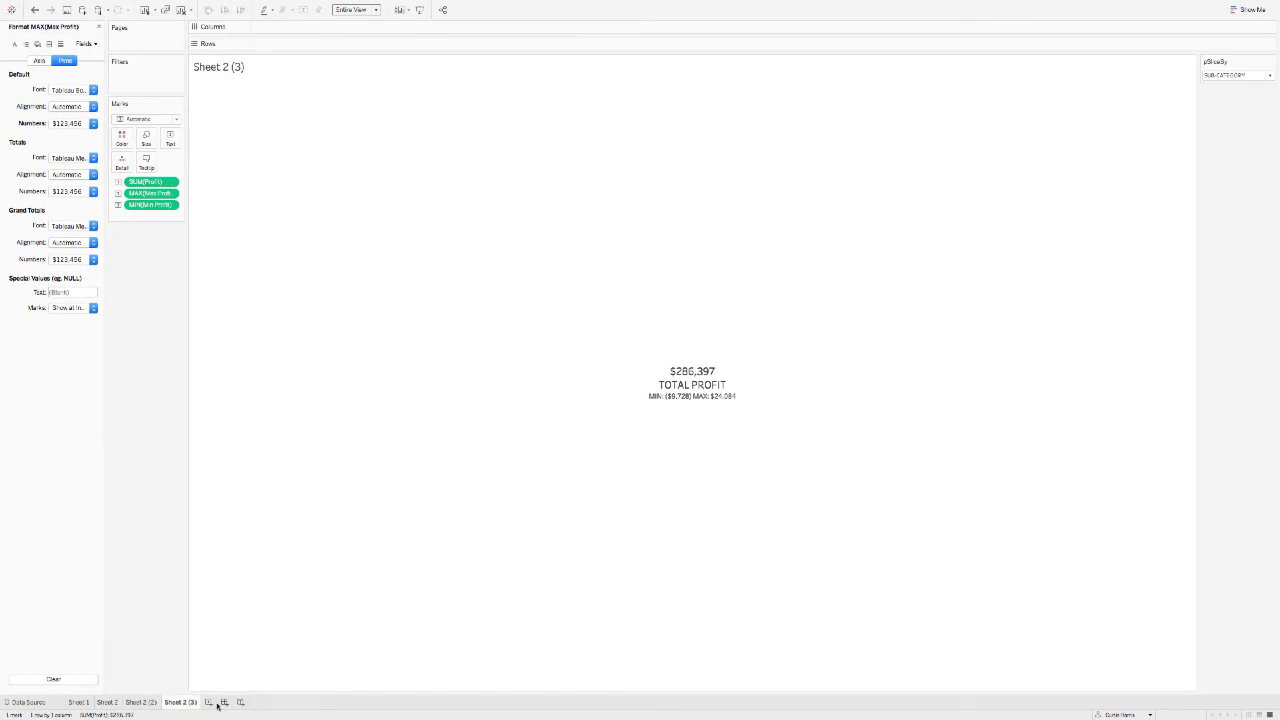
Create a new dashboard and set its fixed size to 1100 px wide by 900 px high
left_click(218, 704)
left_click(54, 77)
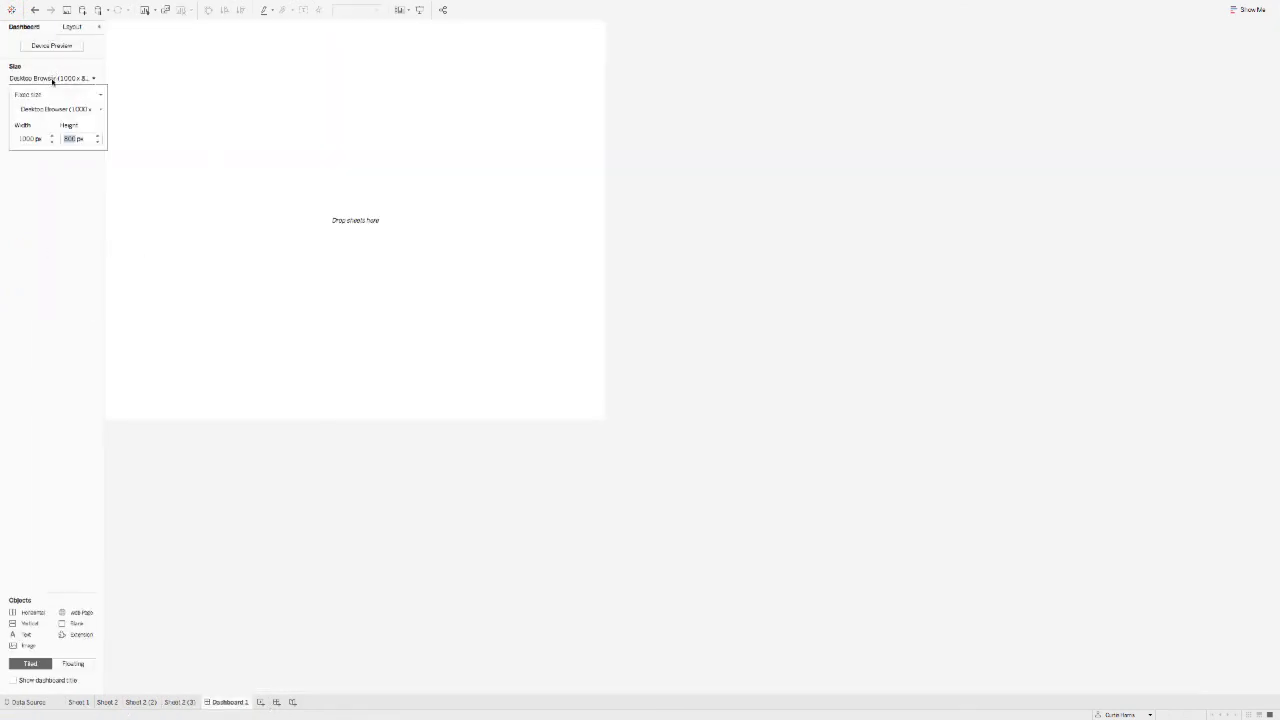
left_click(25, 138)
key("BackSpace")
type("11")
key("Tab")
type("900")
key("Return")
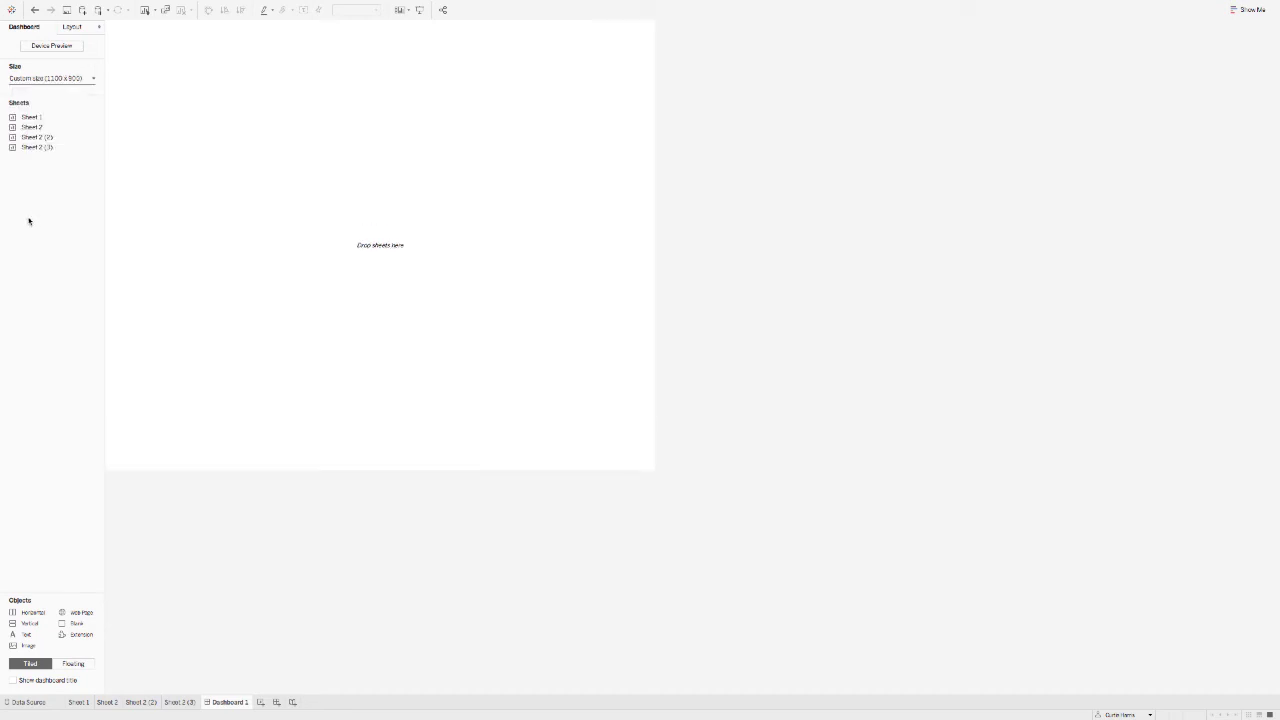
Switch new dashboard objects to floating and place a vertical layout container on the empty canvas
key("ctrl+Right")
left_click(76, 664)
left_click_drag(21, 629, 197, 183)
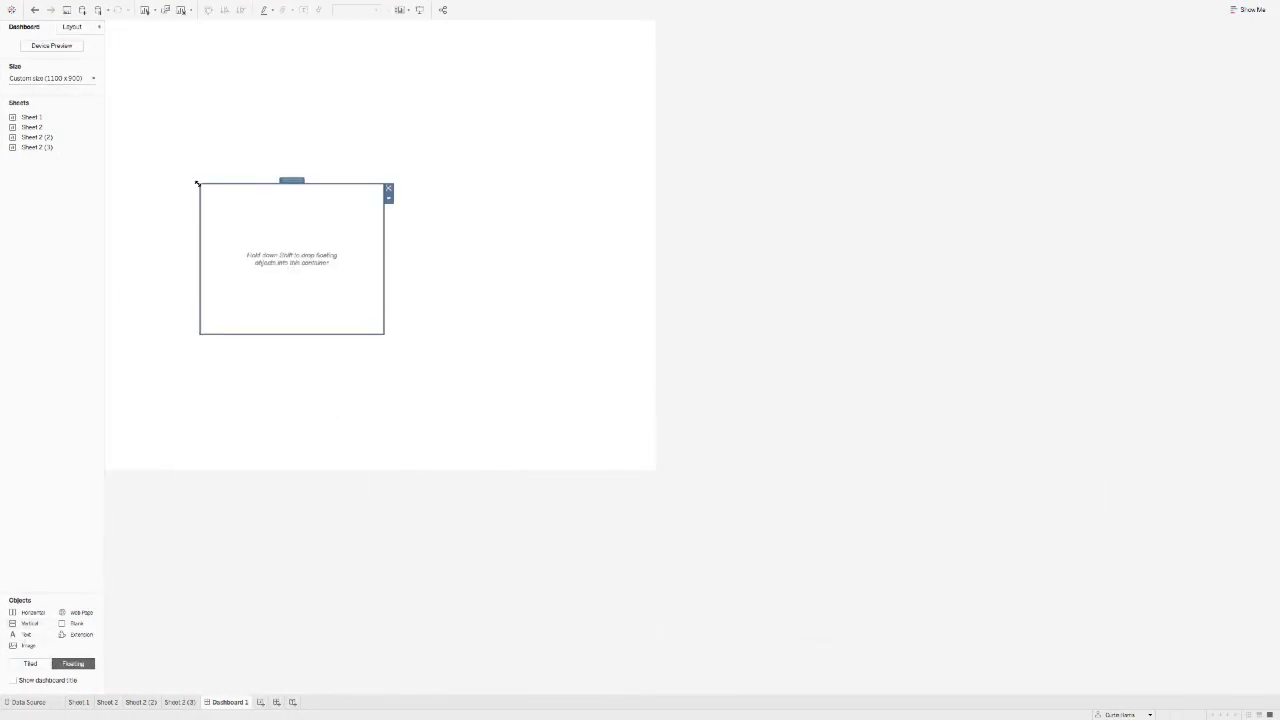
Place the vertical container at x 0, y 0 and size it 1,100 wide by 900 high
left_click(72, 27)
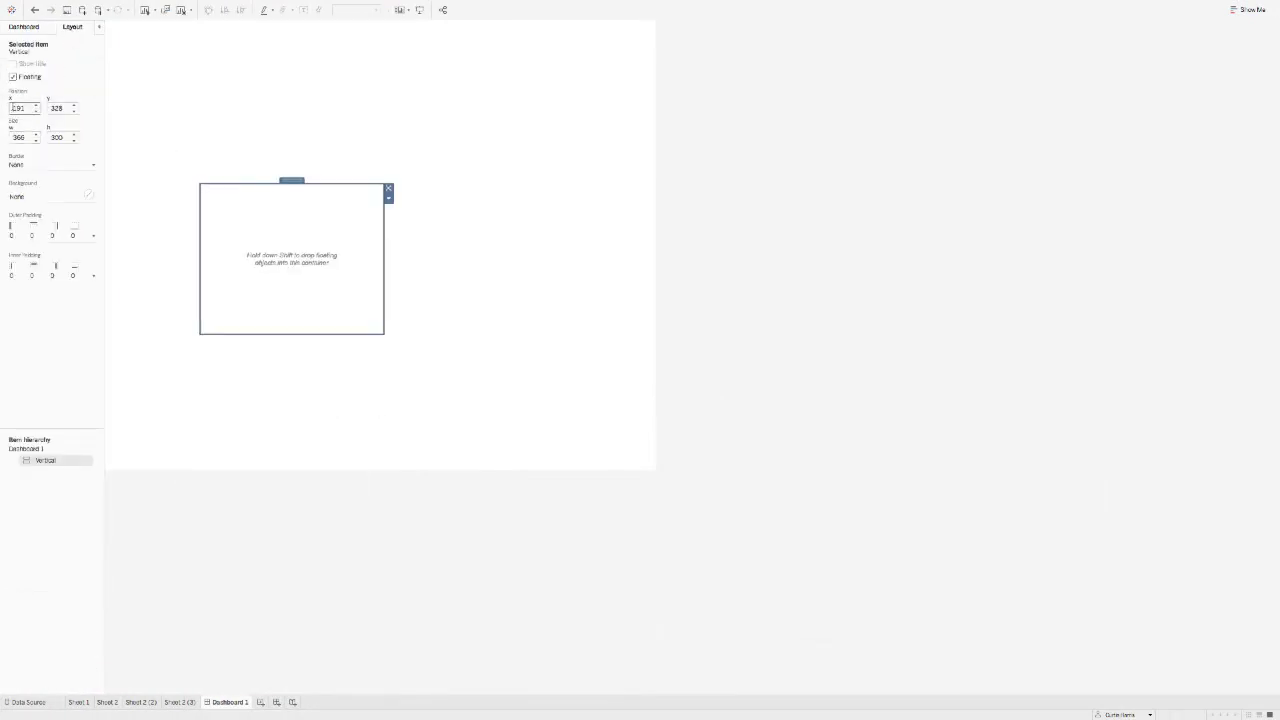
type("0")
key("Tab")
type("0")
key("Tab")
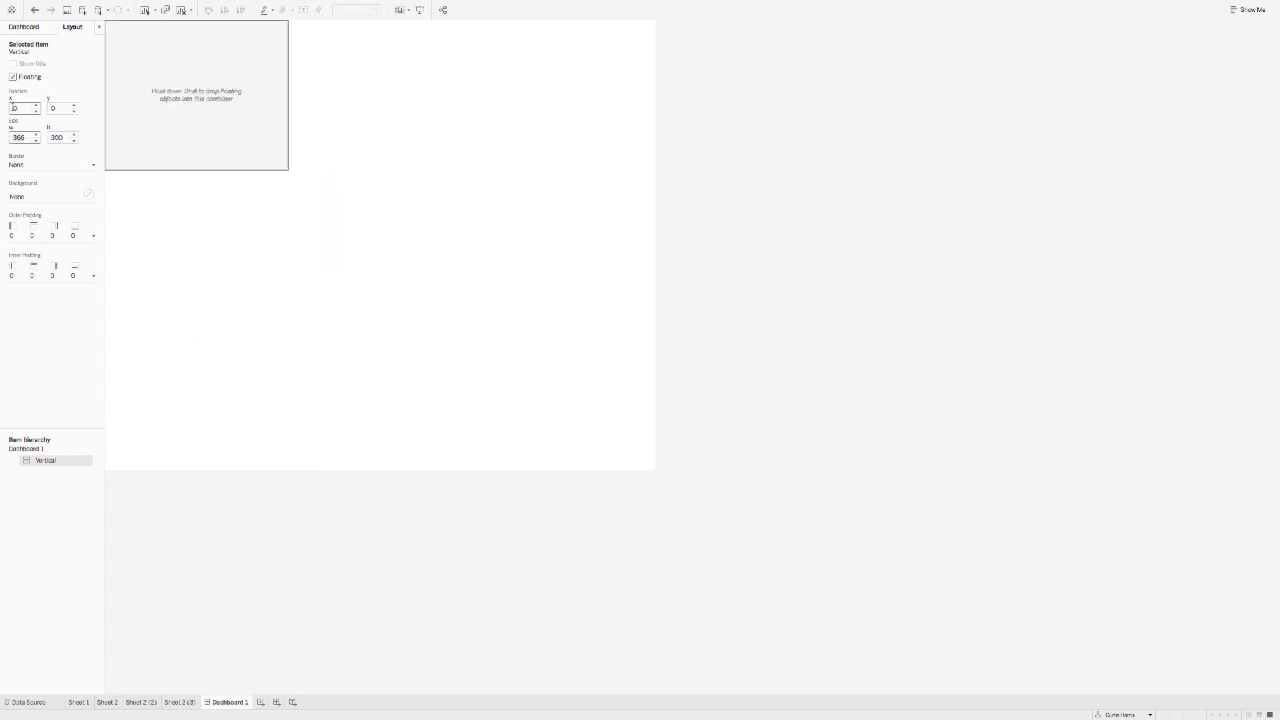
type("1,100")
key("Tab")
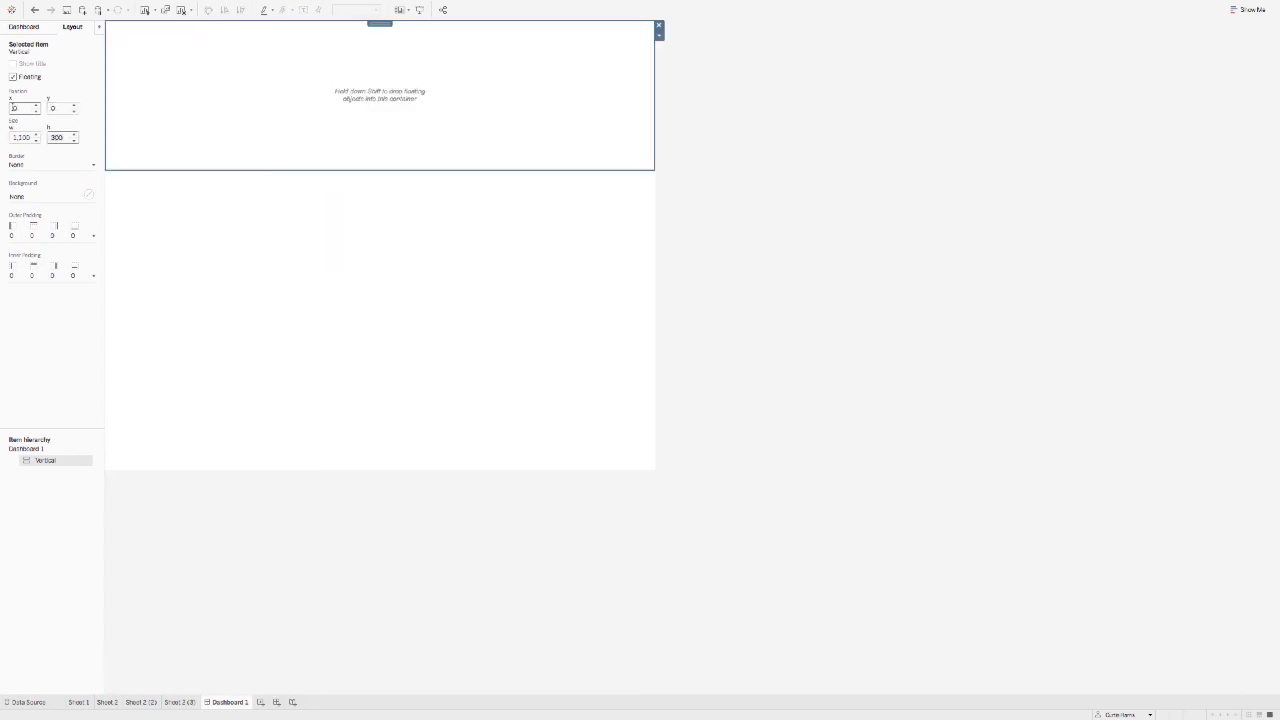
left_click(205, 491)
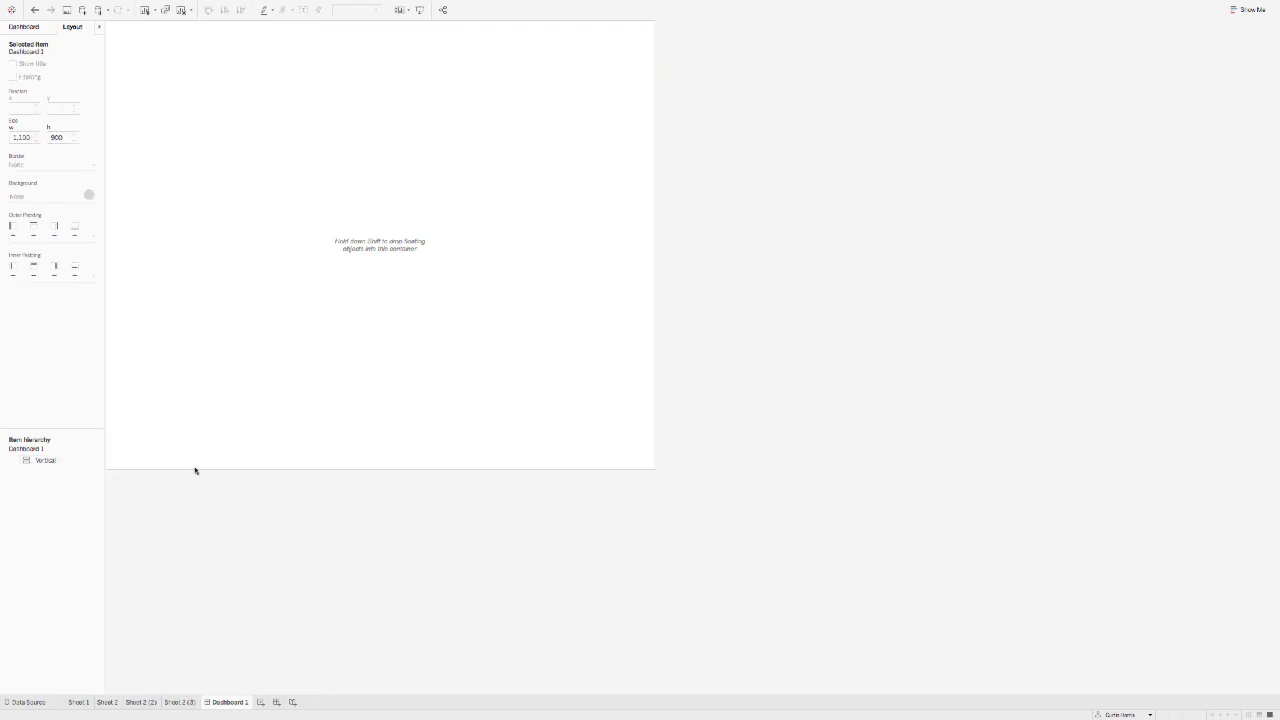
Switch to tiled placement and fill the vertical container with two blank objects and a horizontal container between them
left_click(35, 28)
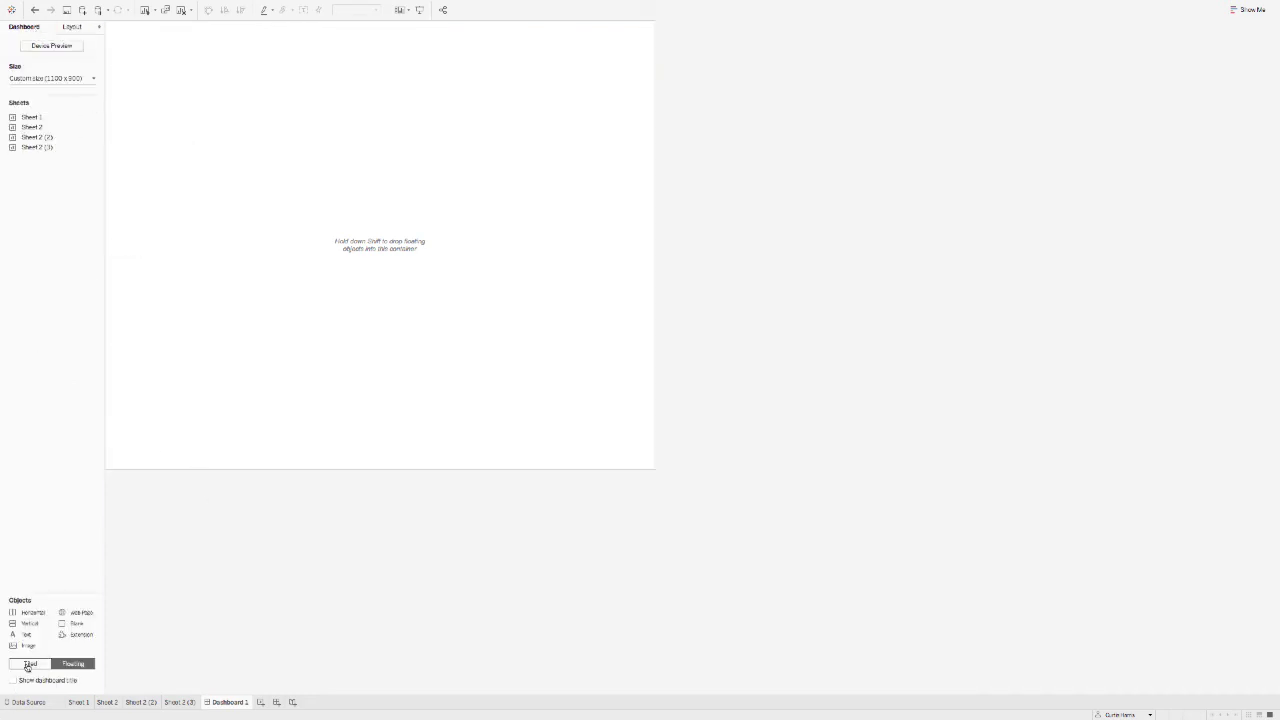
left_click_drag(70, 625, 311, 291)
left_click_drag(77, 623, 283, 457)
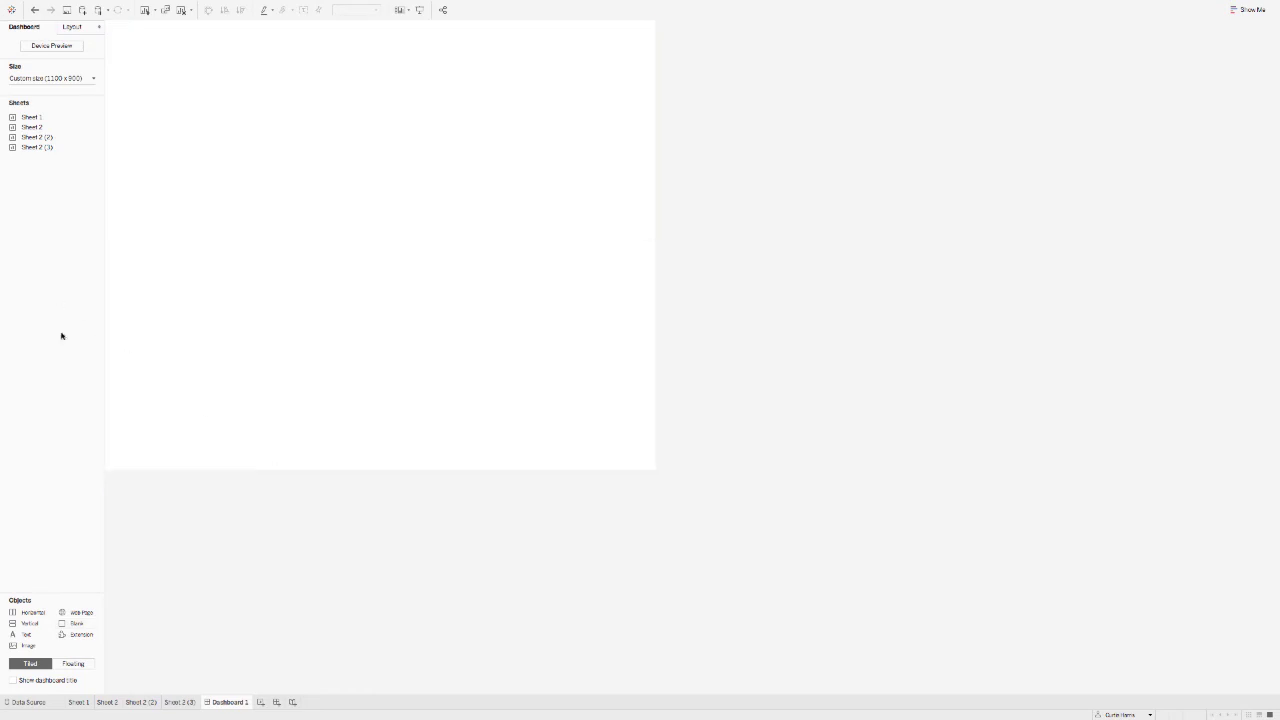
left_click_drag(32, 617, 257, 231)
Add Sheet 2, Sheet 2 (2) and Sheet 2 (3) side by side in the horizontal container
mouse_move(71, 126)
left_click_drag(37, 127, 181, 142)
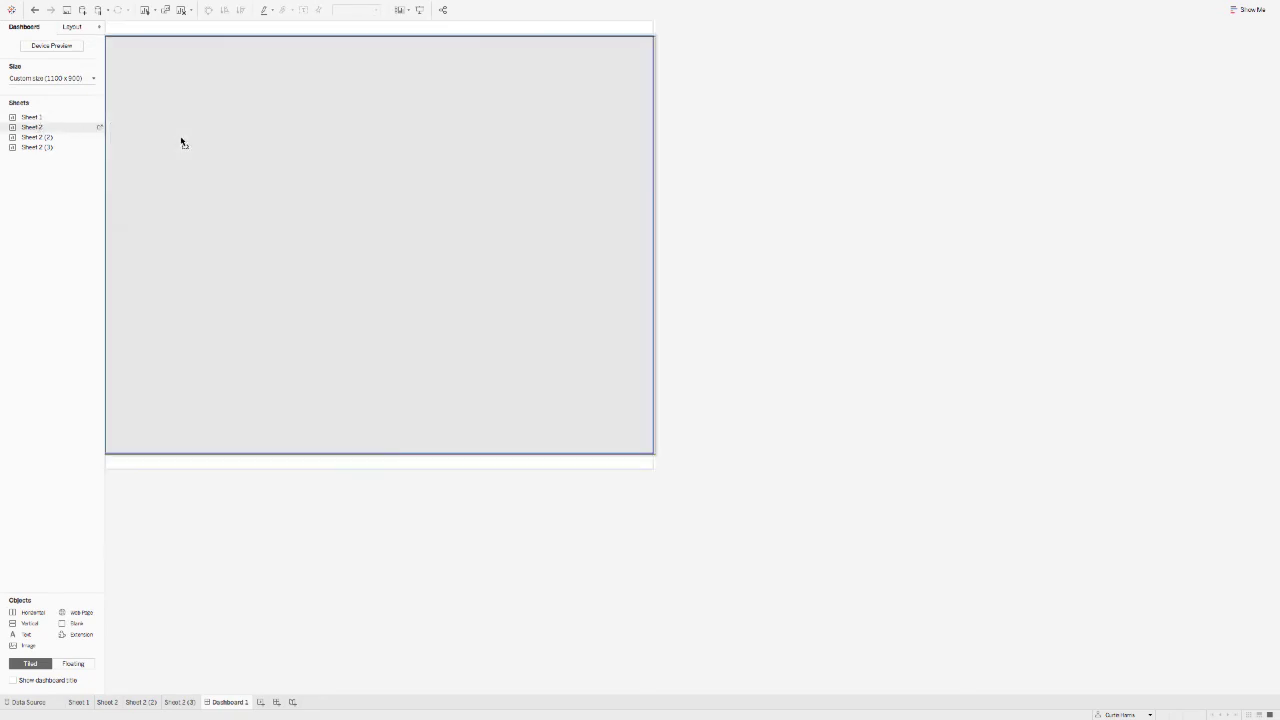
left_click_drag(34, 137, 640, 256)
left_click(646, 257)
Hide the titles of Sheet 2 (2) and Sheet 2 (3) on the dashboard
right_click(359, 240)
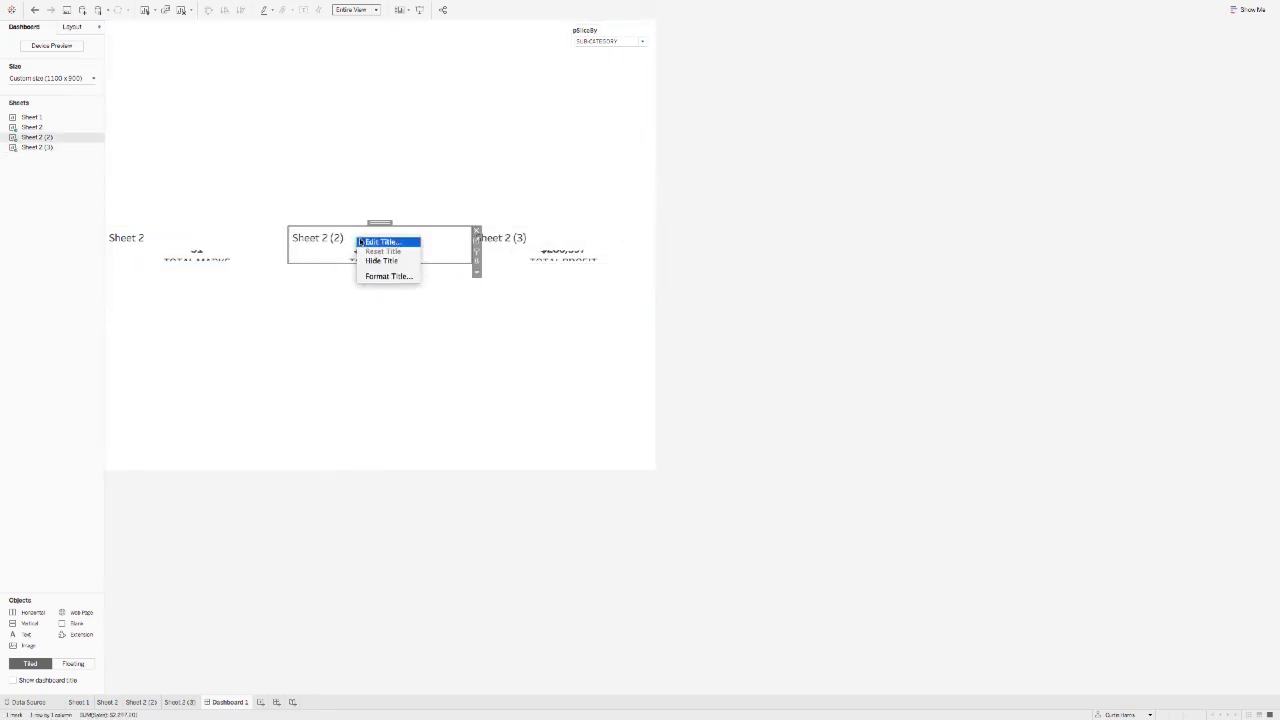
left_click(376, 270)
right_click(326, 240)
left_click(350, 260)
right_click(511, 240)
left_click(520, 266)
left_click(118, 238)
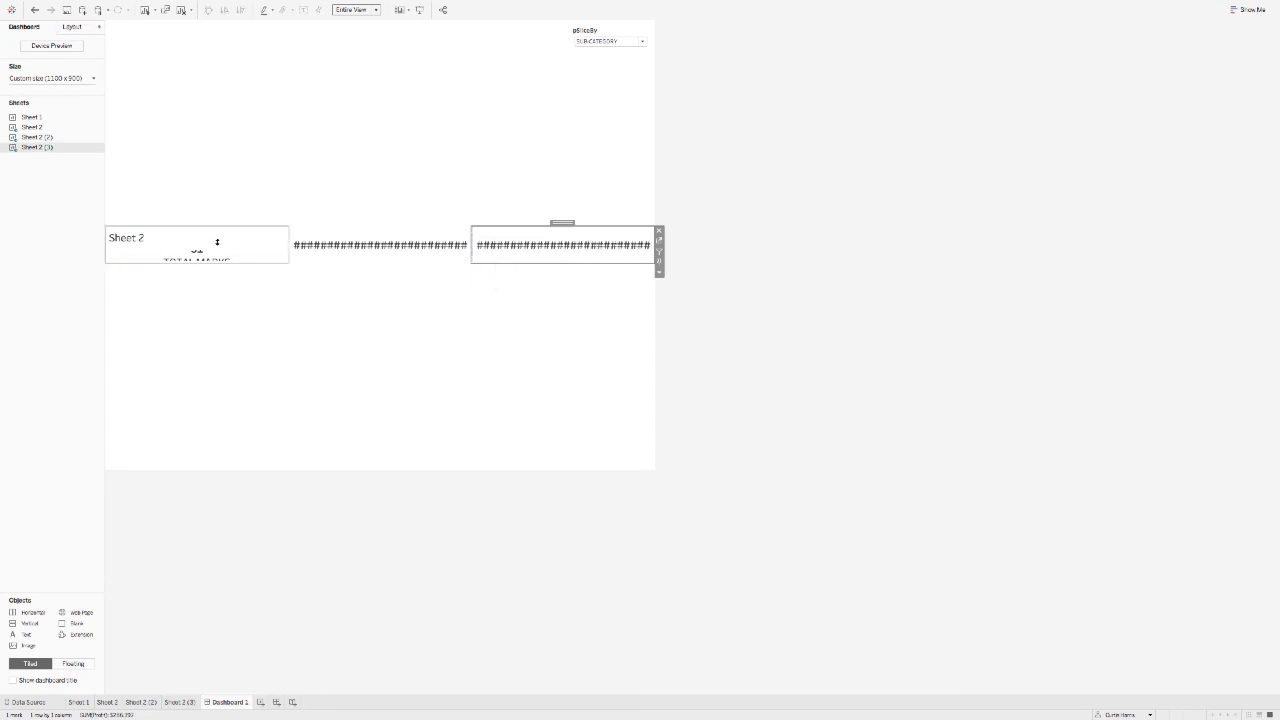
right_click(118, 238)
left_click(351, 163)
Check the reference layout and add the Sheet 1 scatterplot to the vertical container below the big-number row
left_click(104, 423)
key("ctrl+Right")
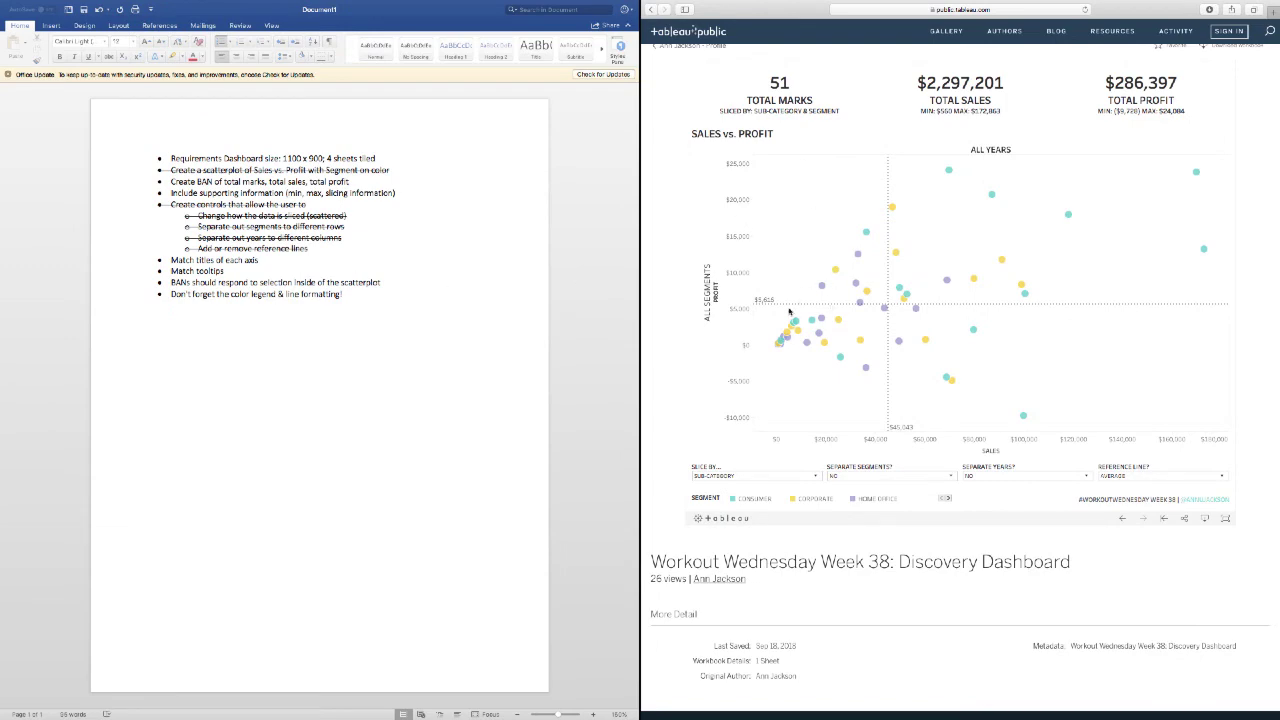
key("ctrl+Left")
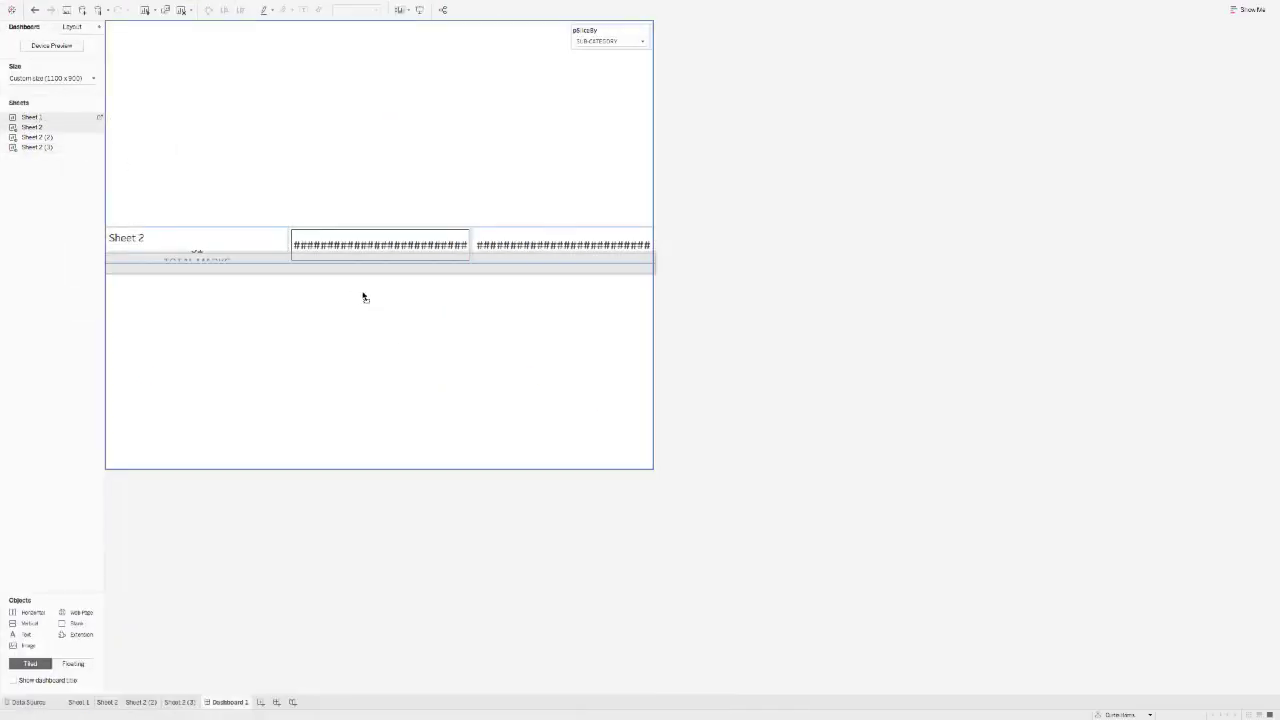
left_click_drag(363, 305, 360, 302)
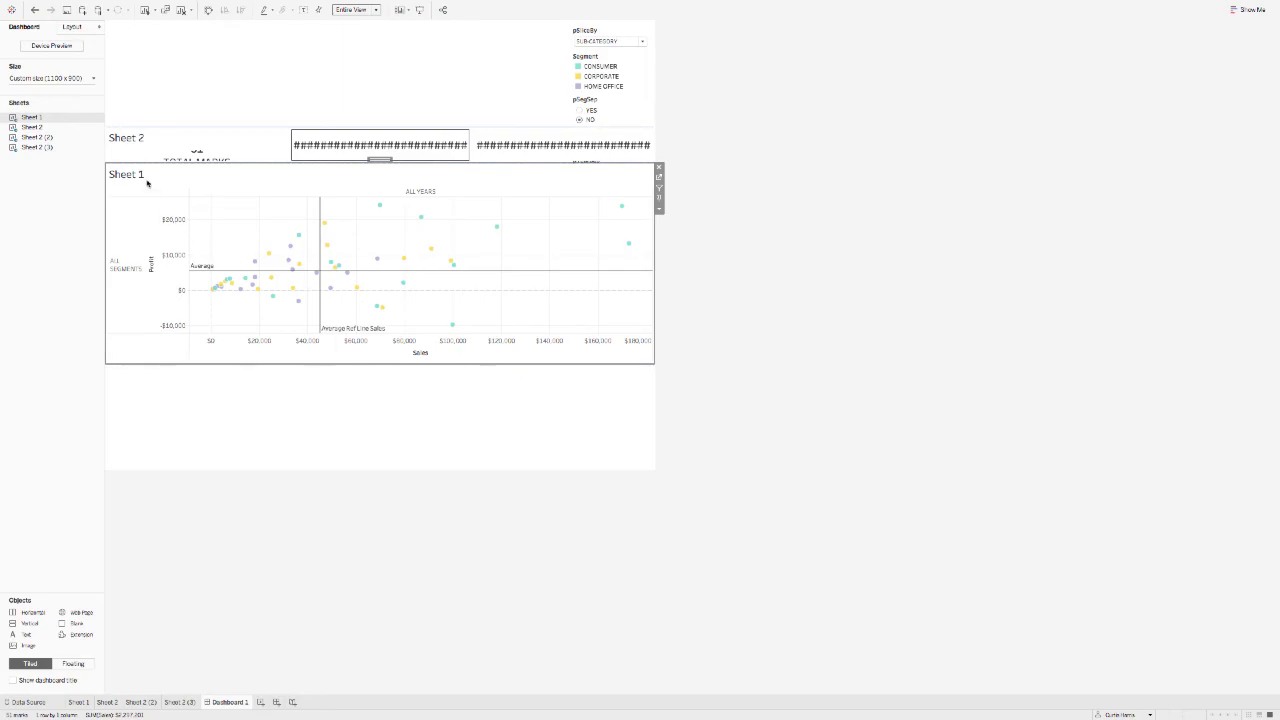
Replace the scatterplot's sheet-name title with SALES VS PROFIT
key("ctrl+Right")
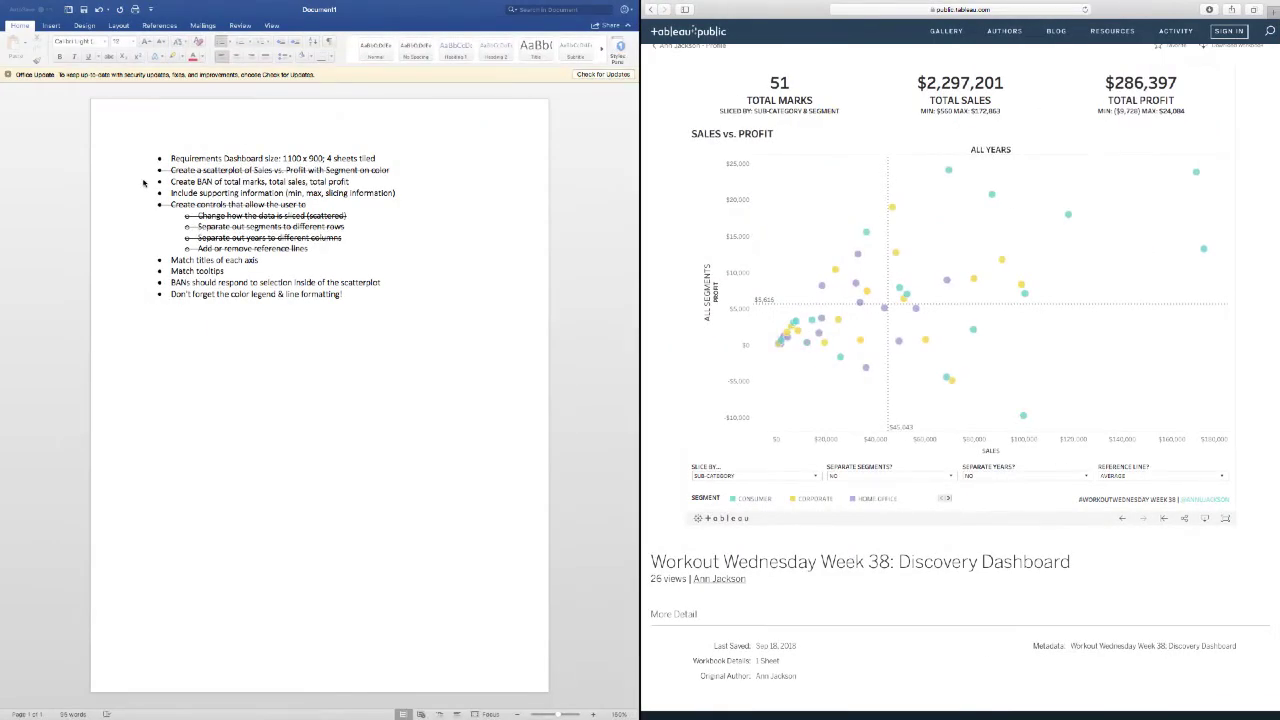
key("ctrl+Left")
type("SALES VS P")
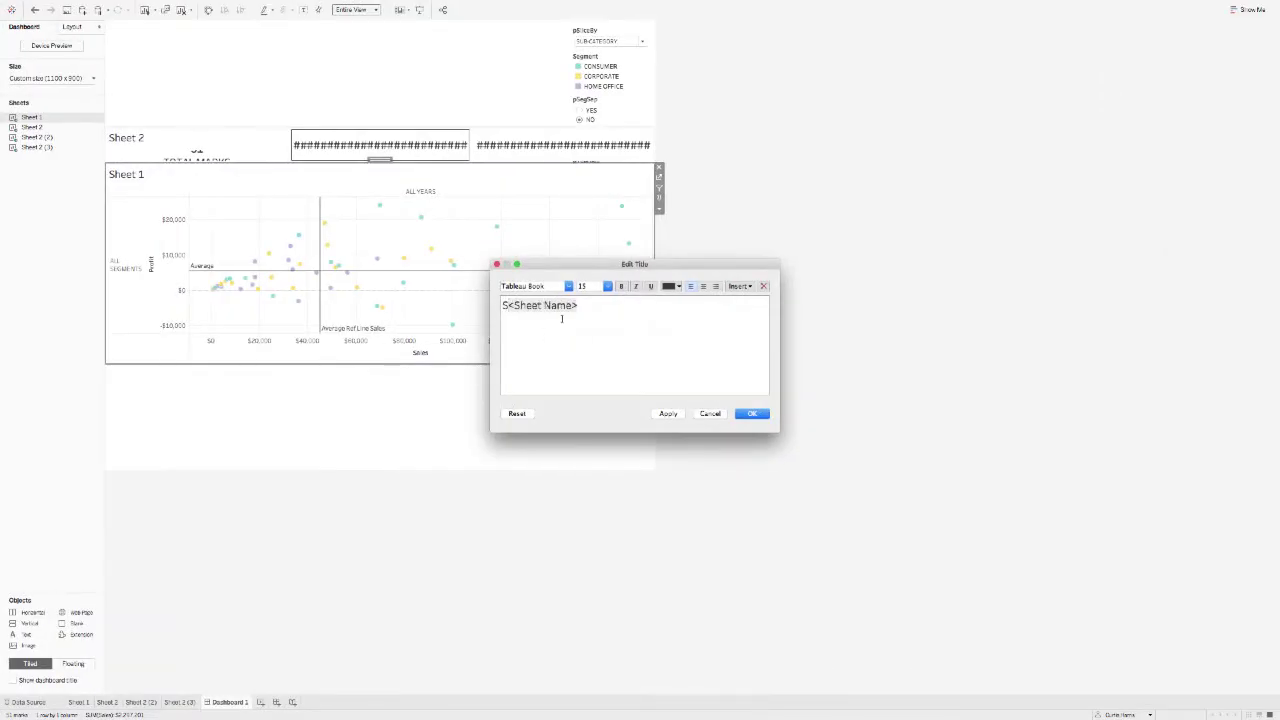
type("ROFIT")
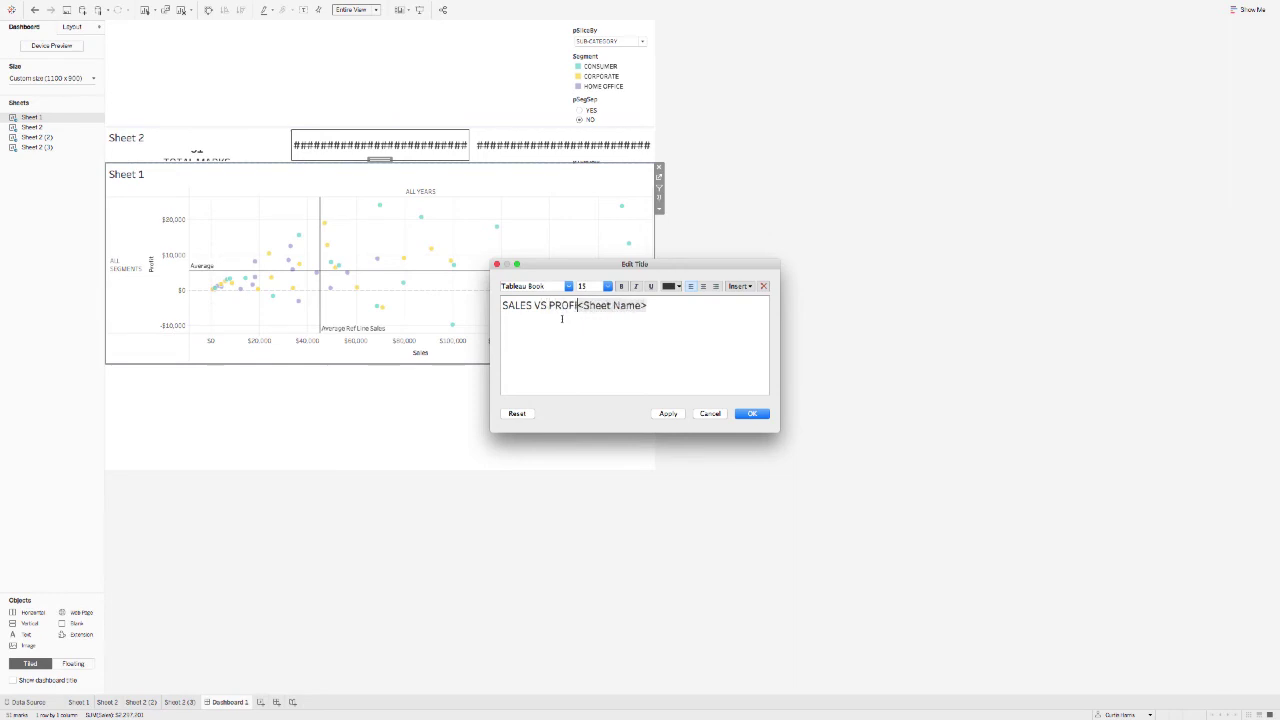
key("Delete")
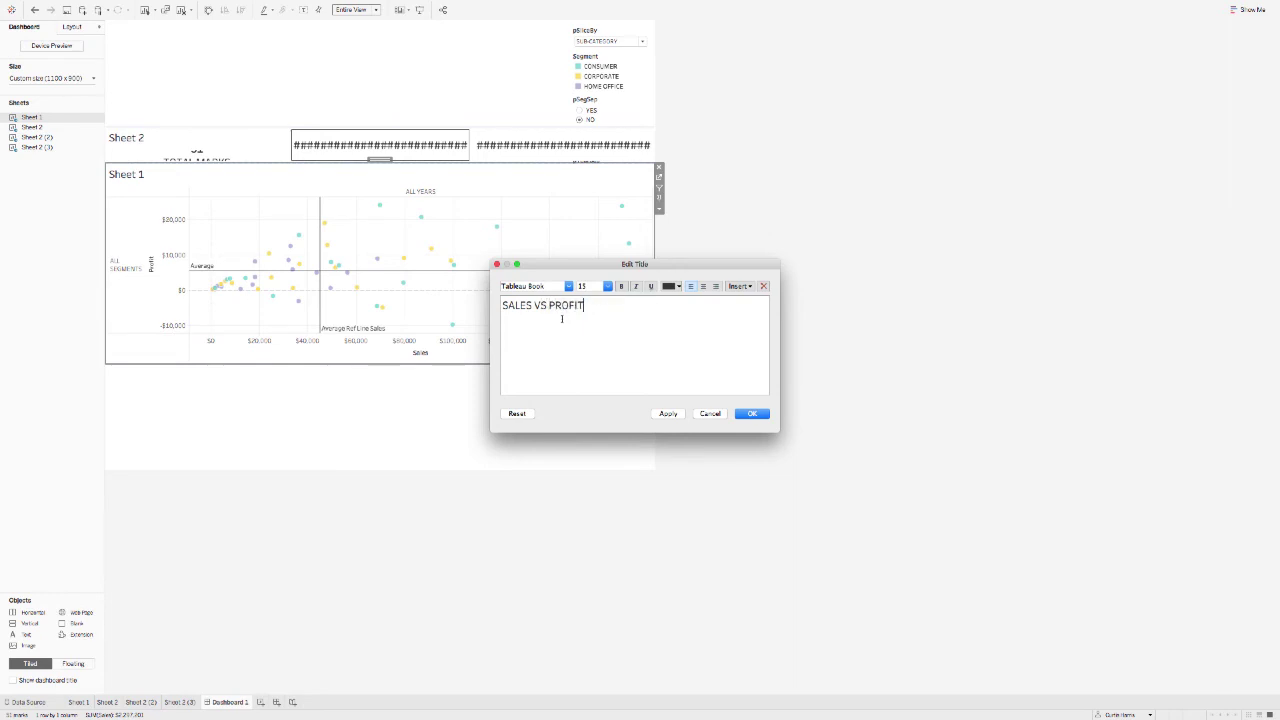
left_click(742, 414)
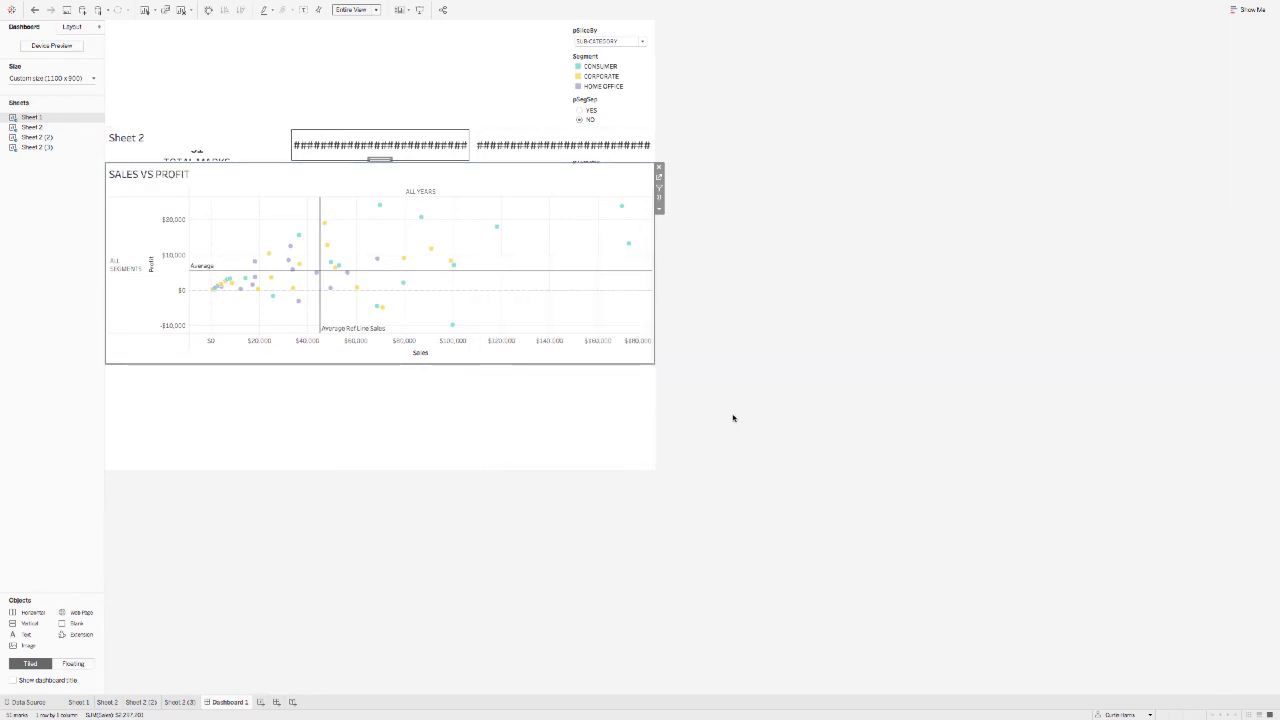
Hide the title of Sheet 2 and remove the blank object above the big numbers
key("ctrl+Right")
key("ctrl+Left")
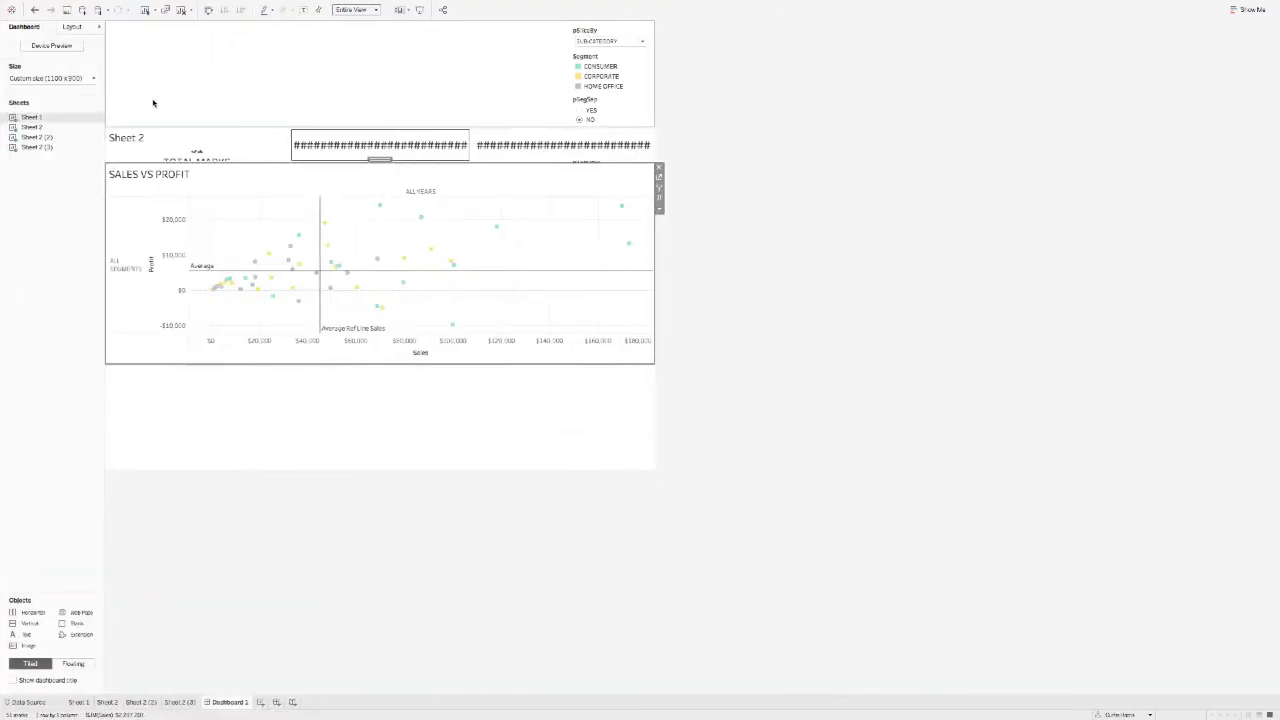
right_click(126, 137)
left_click(130, 158)
left_click(446, 52)
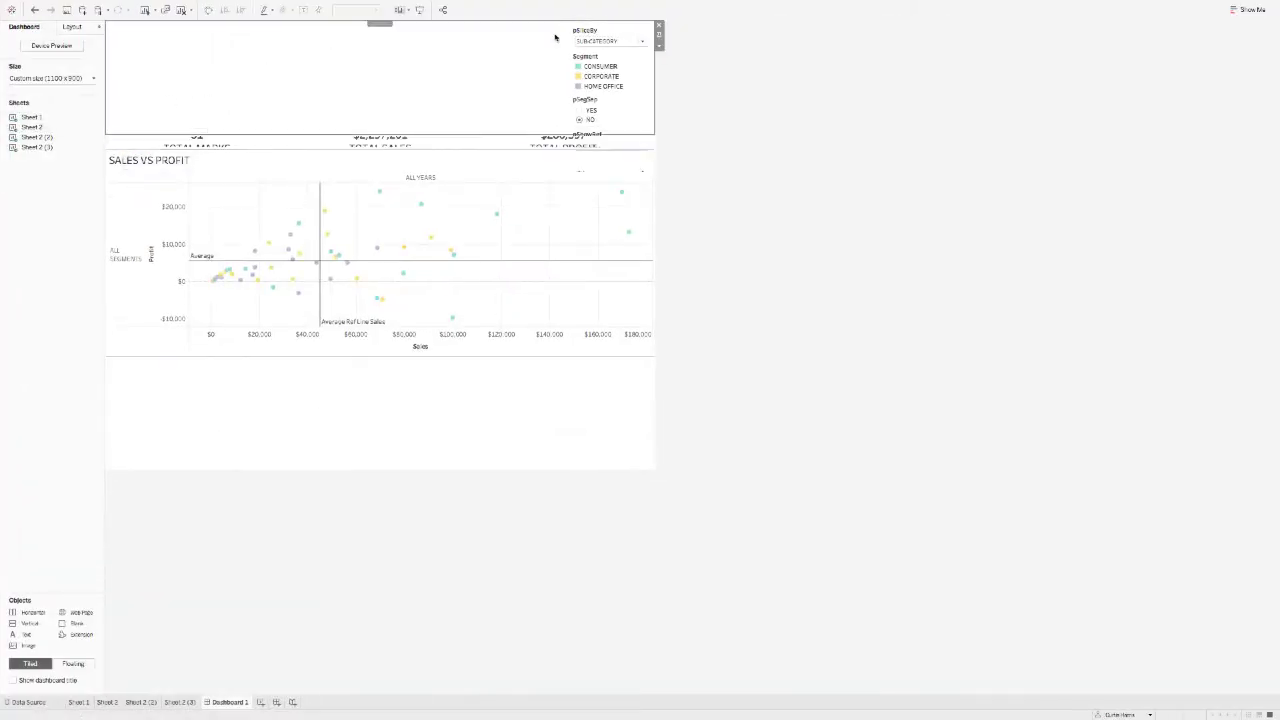
left_click(657, 25)
Check the reference's control layout and add a horizontal container between the scatterplot and the remaining blank
left_click(389, 388)
key("ctrl+Left")
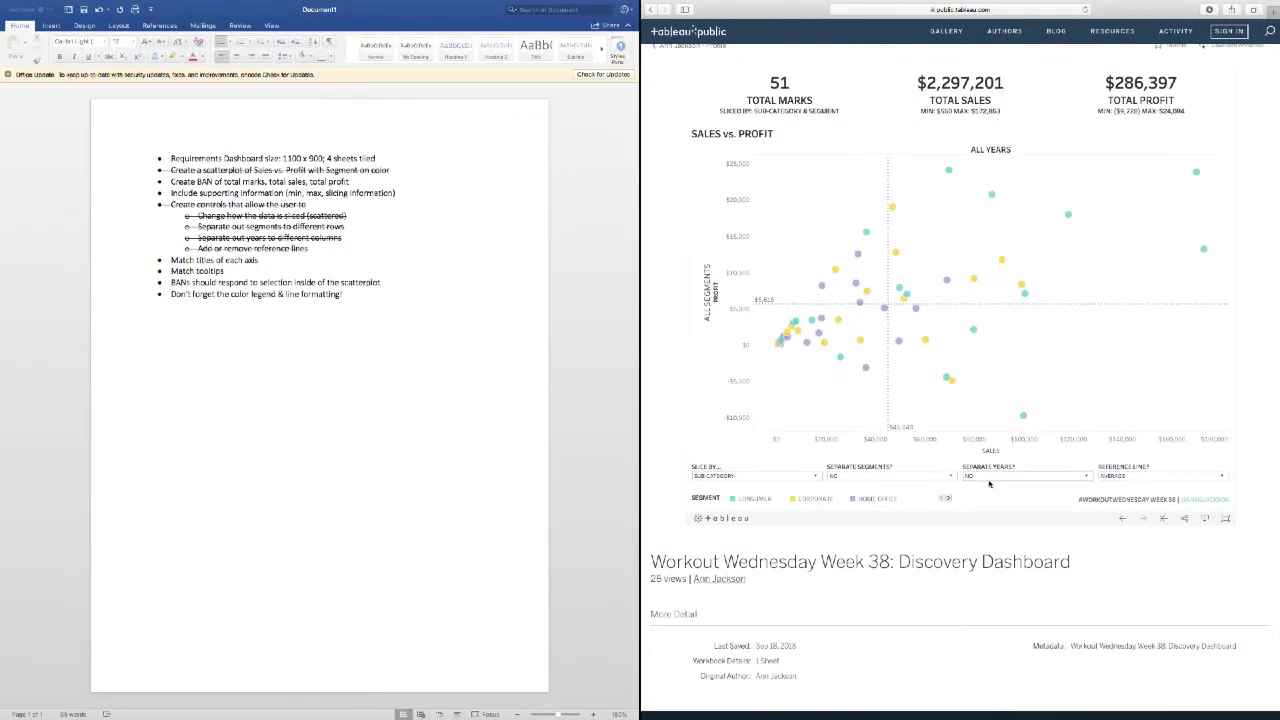
key("ctrl+Right")
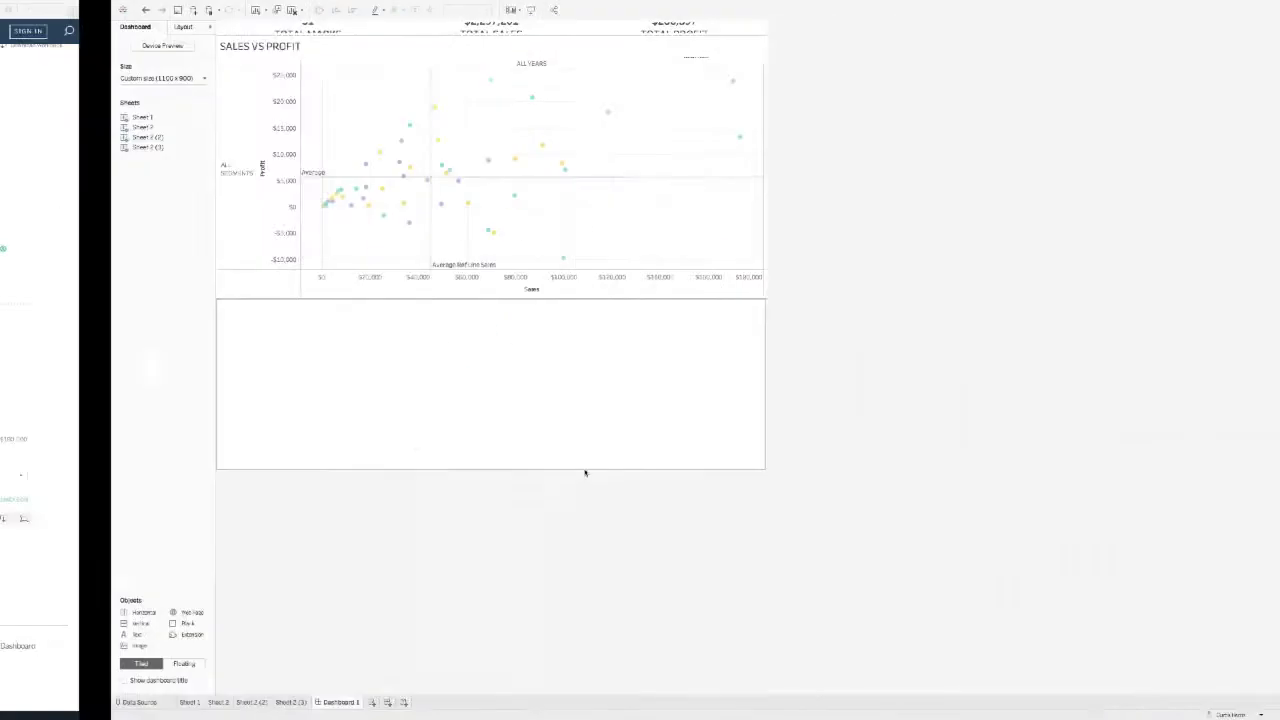
left_click_drag(22, 612, 318, 324)
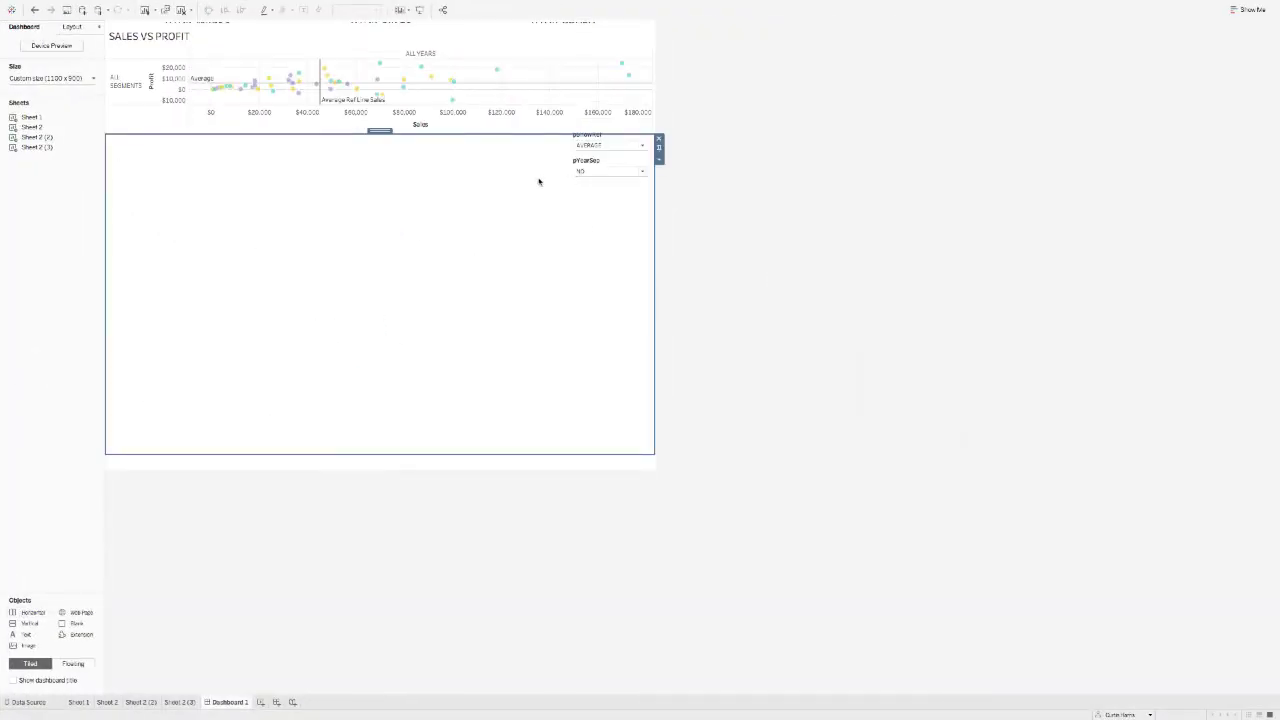
Remove the tiled container with its parameter controls and Segment legend from the dashboard
left_click(71, 28)
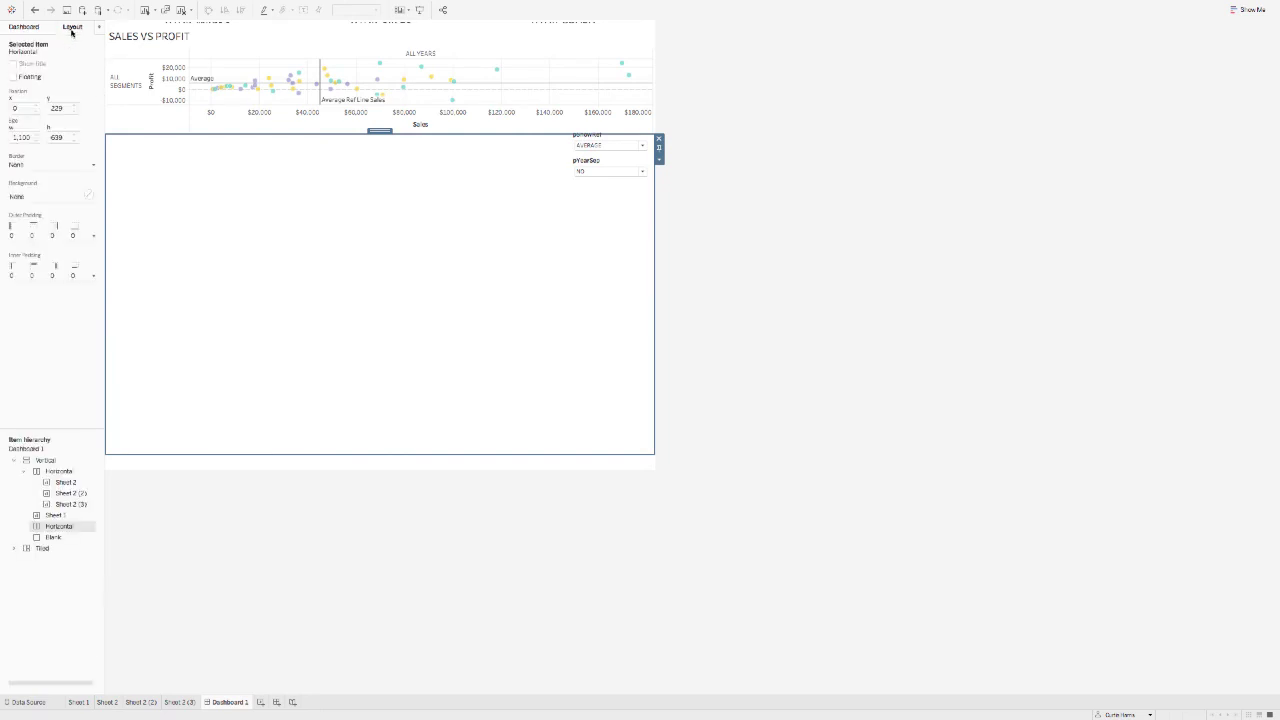
left_click(13, 549)
left_click(34, 582)
left_click(59, 595)
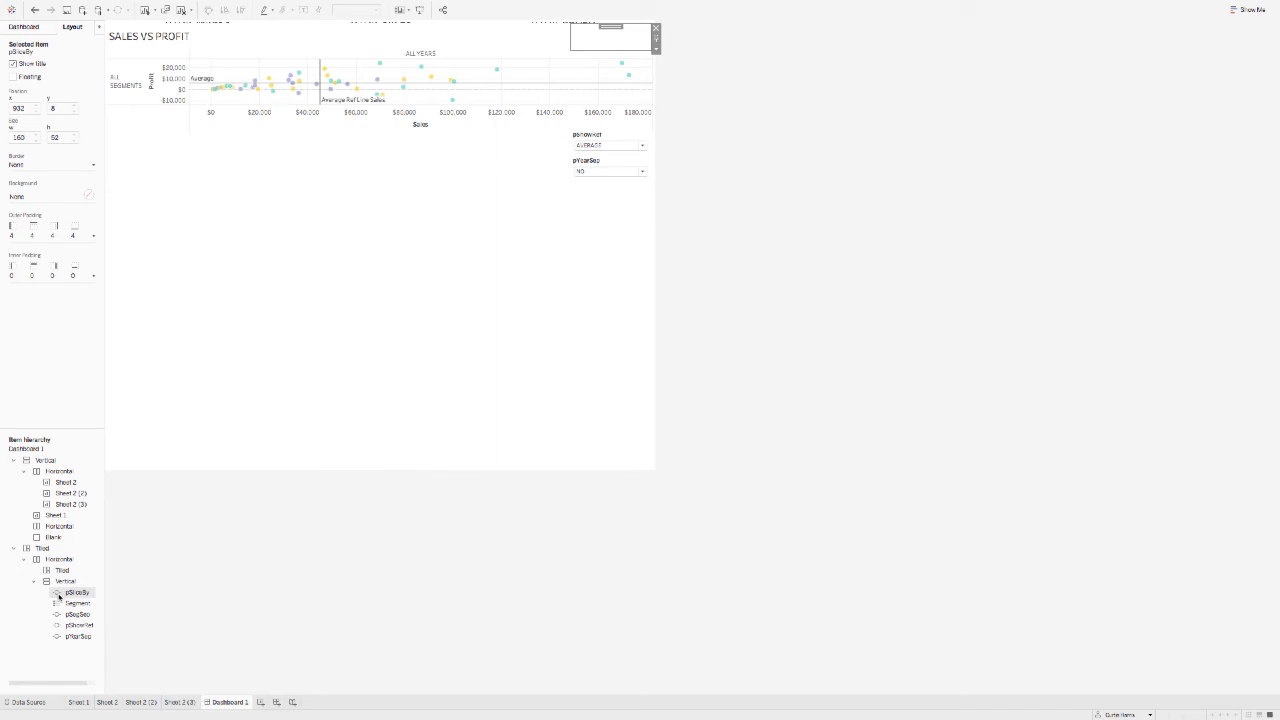
right_click(39, 549)
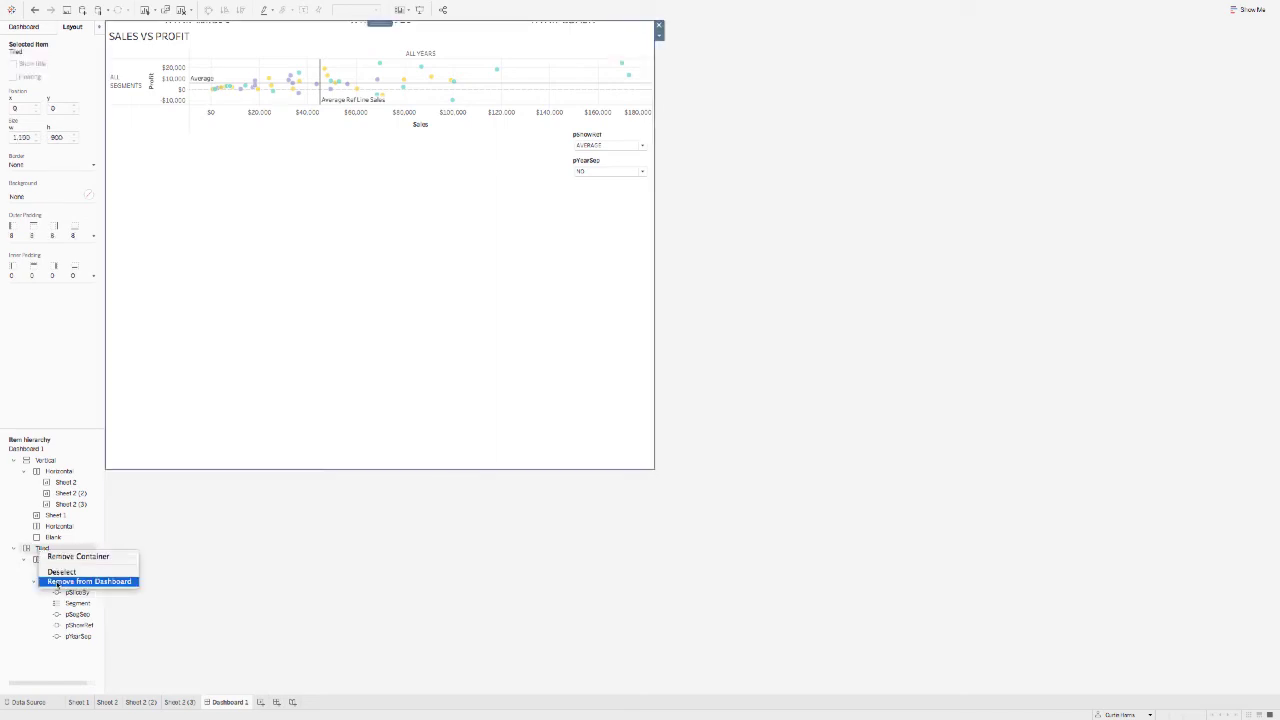
left_click(60, 581)
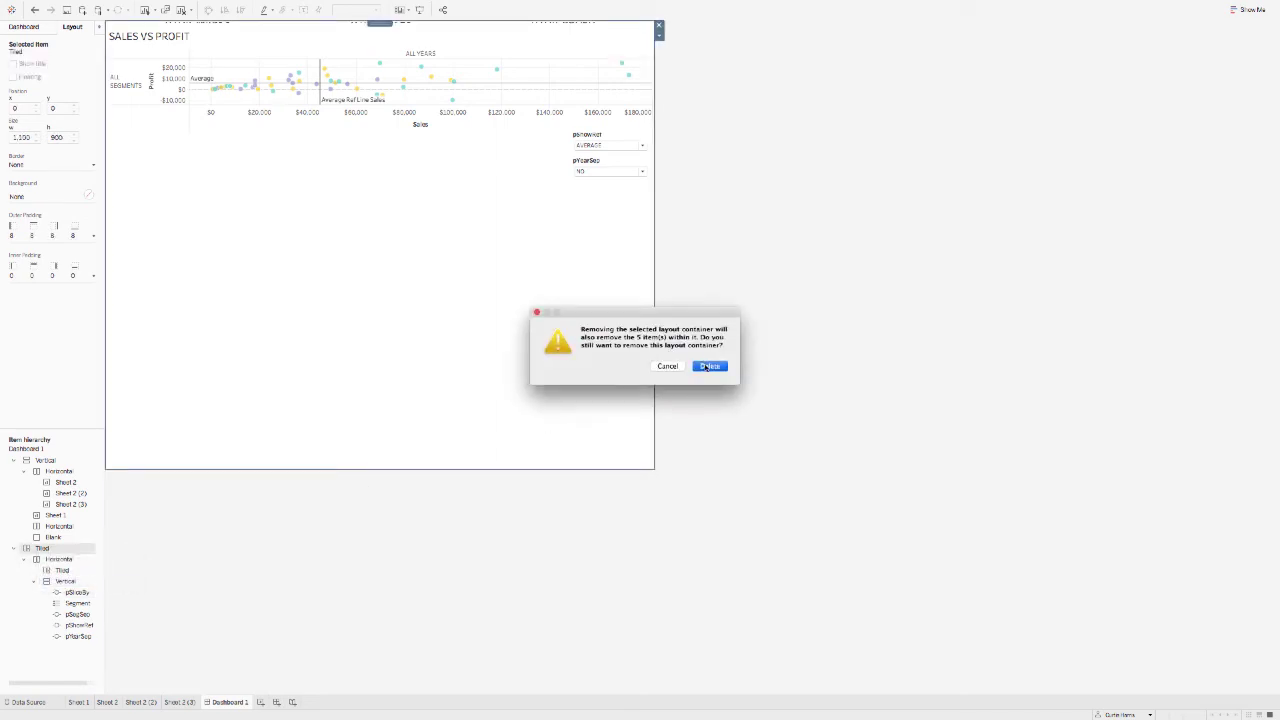
left_click(708, 366)
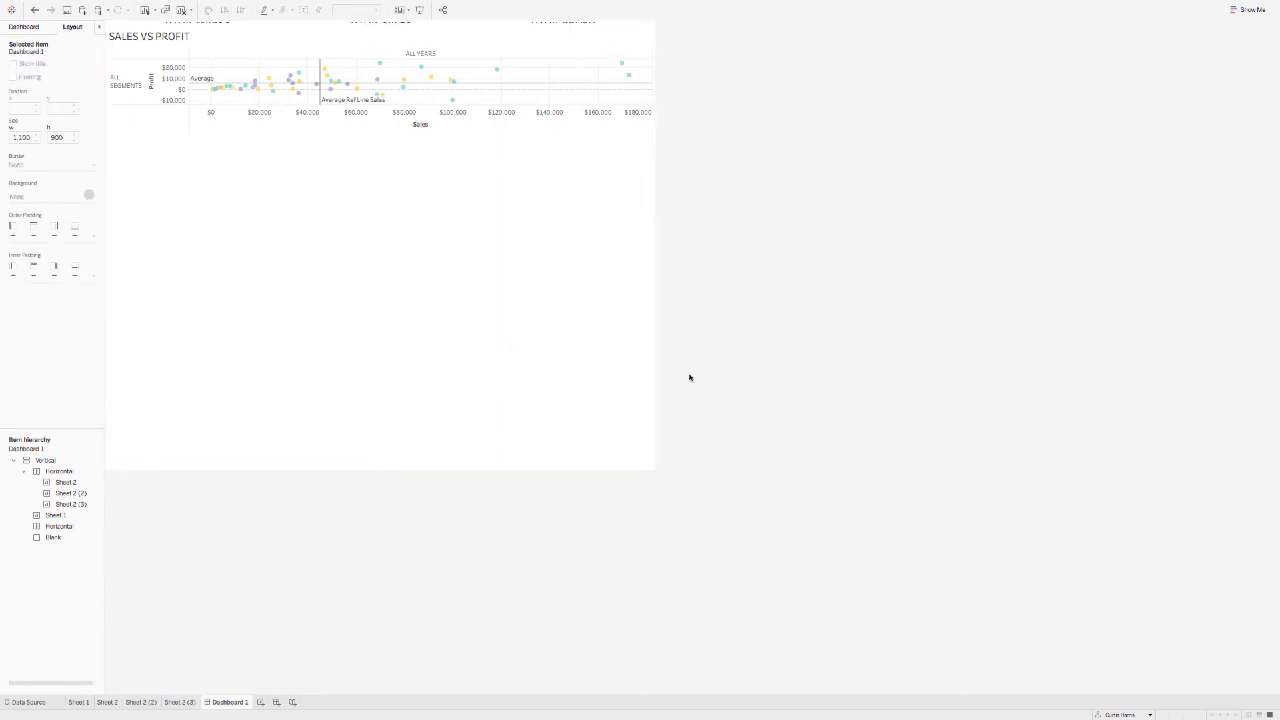
Show the pSegSep parameter control for the scatterplot sheet on the dashboard
left_click(233, 48)
left_click(236, 5)
mouse_move(268, 169)
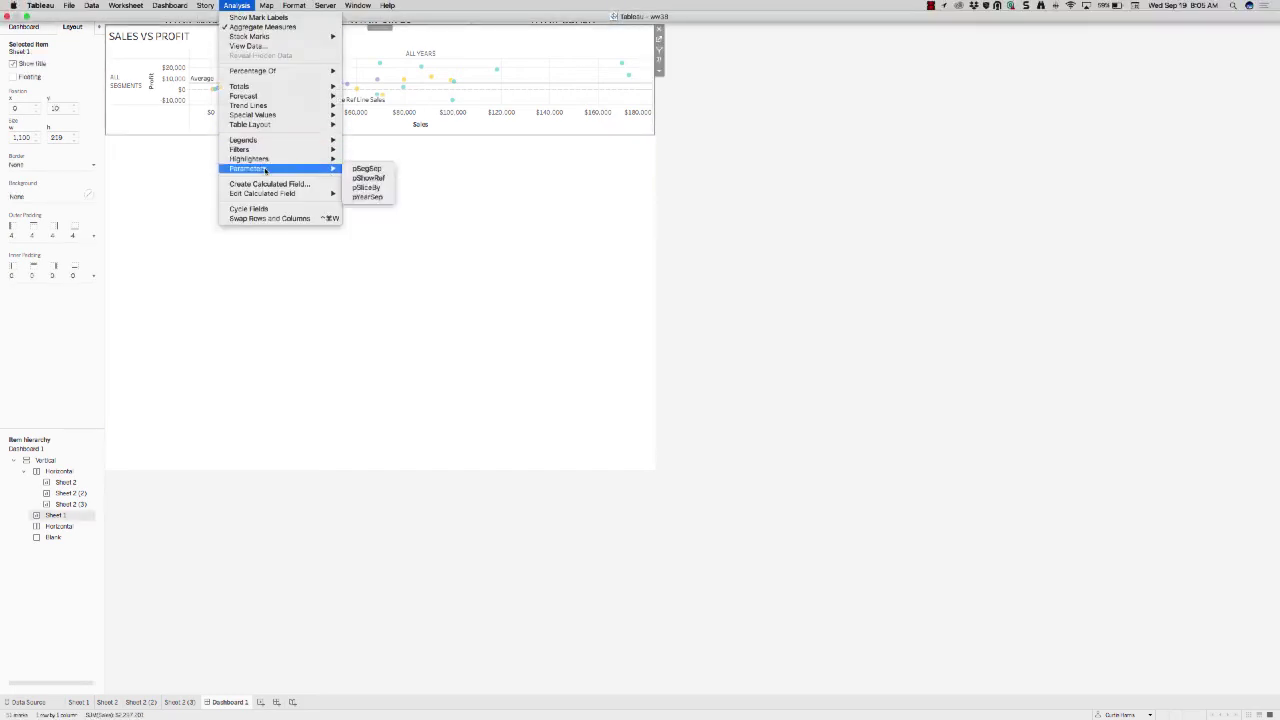
left_click(366, 169)
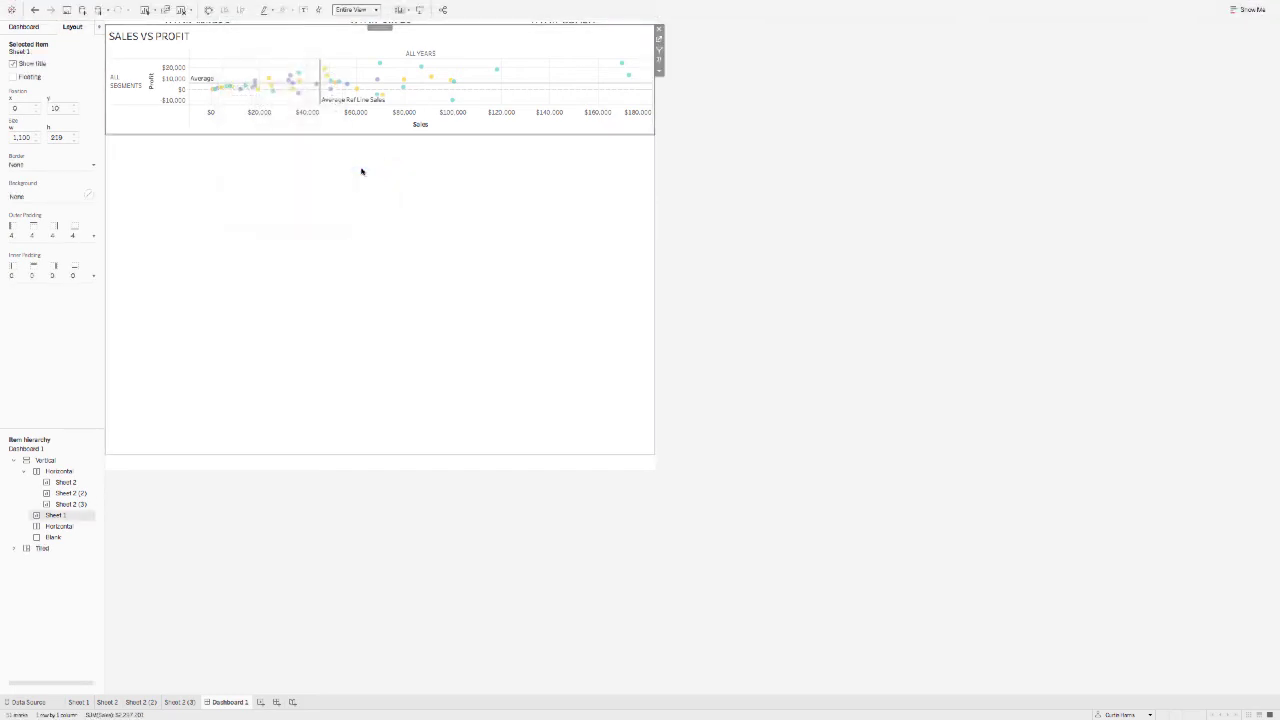
Make the pSliceBy, pSegSep, pShowRef and pYearSep parameter controls and the Segment legend from the tiled container floating
left_click(15, 550)
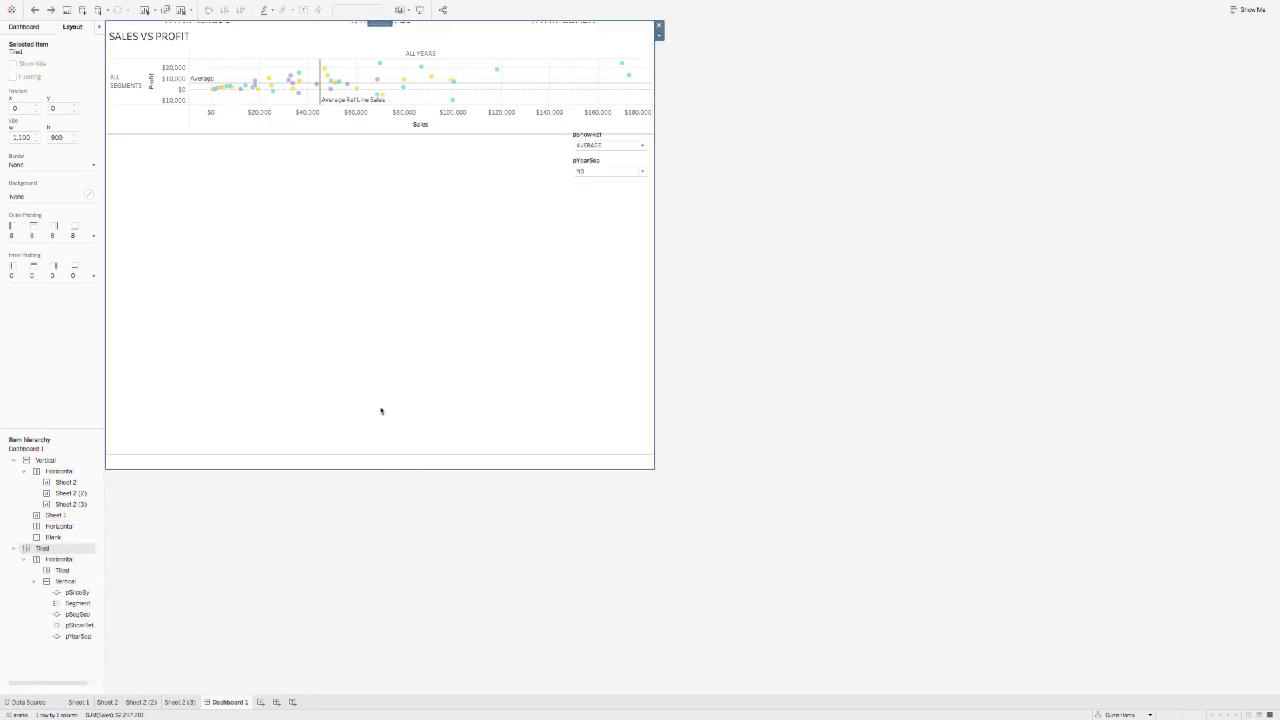
left_click(72, 593)
right_click(70, 593)
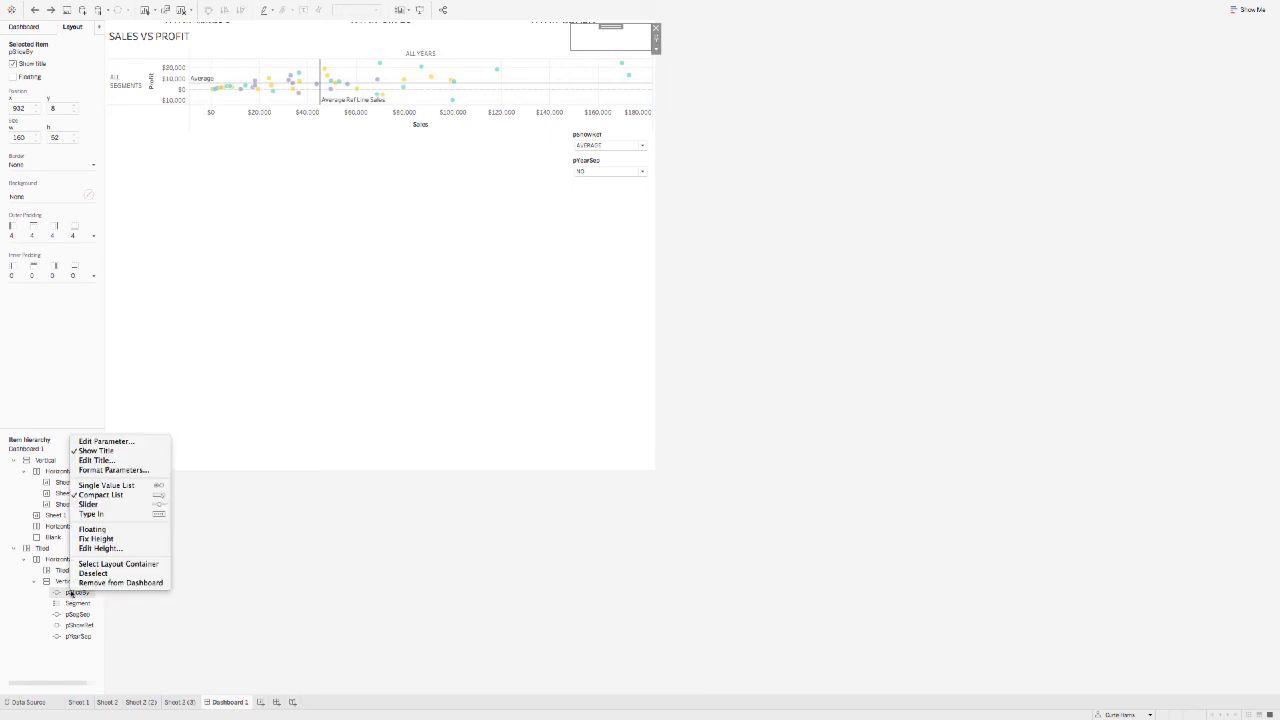
left_click(95, 531)
right_click(76, 614)
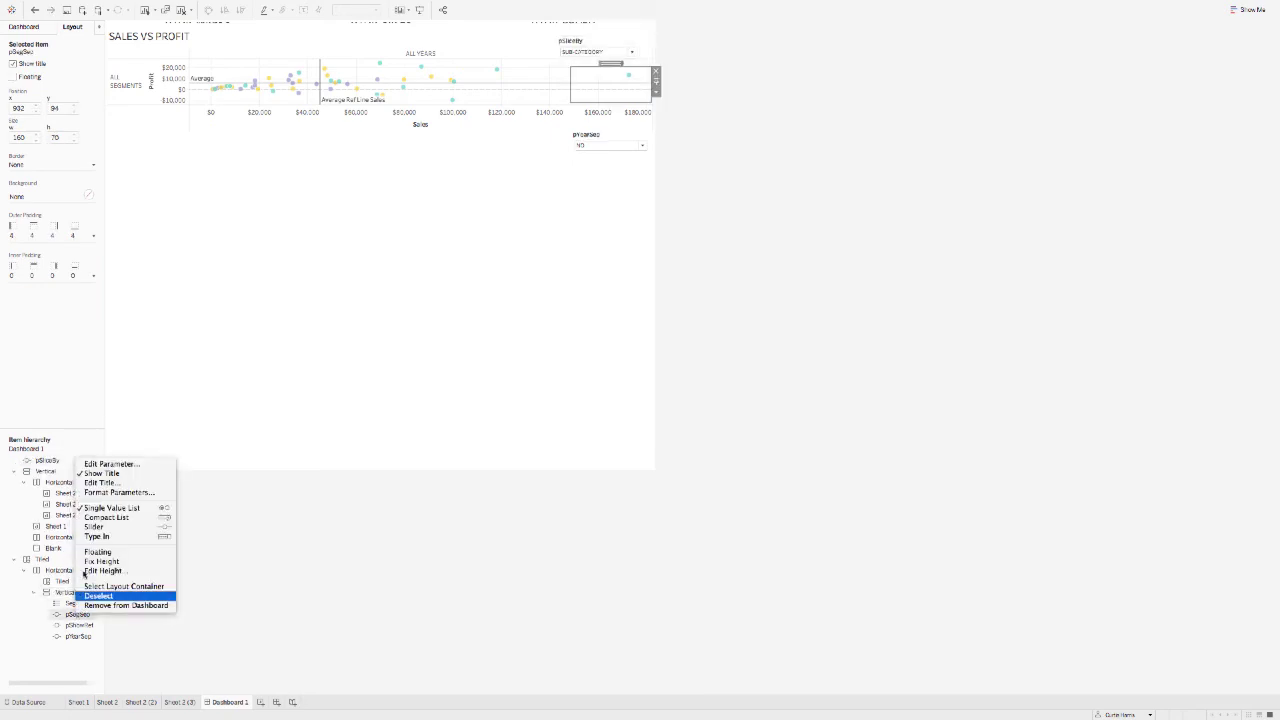
left_click(94, 552)
right_click(76, 627)
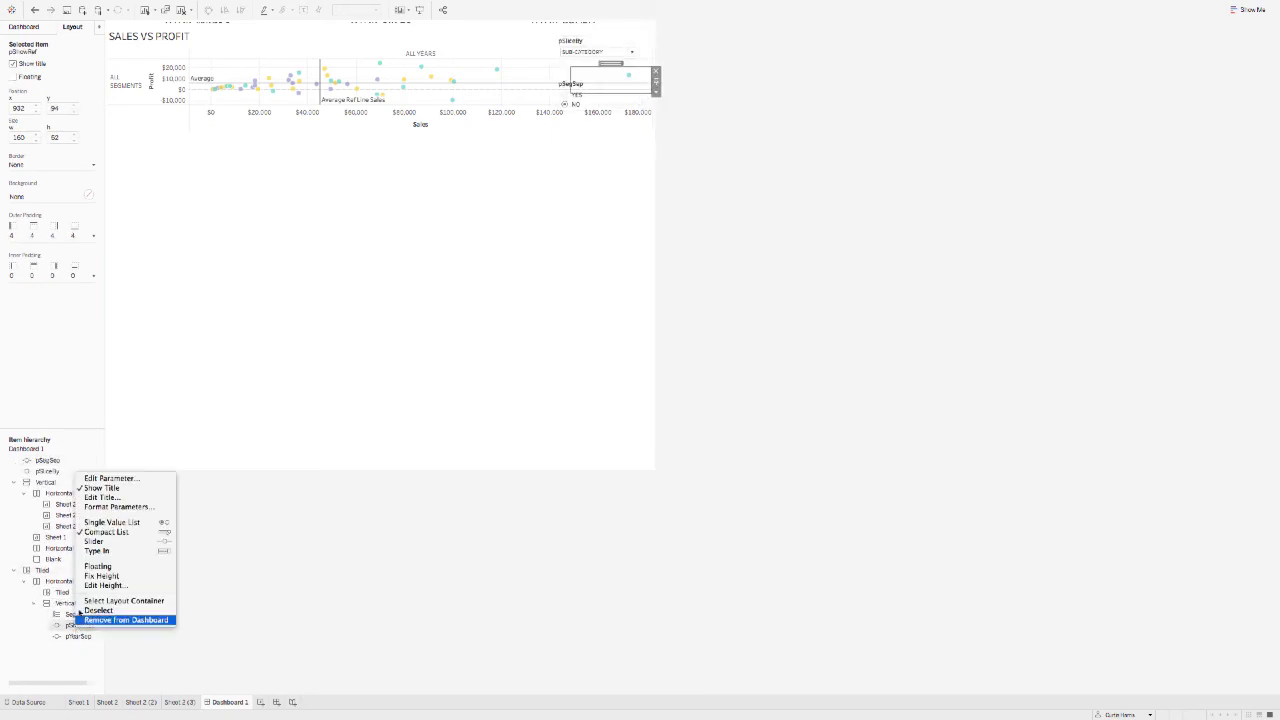
left_click(97, 571)
right_click(76, 636)
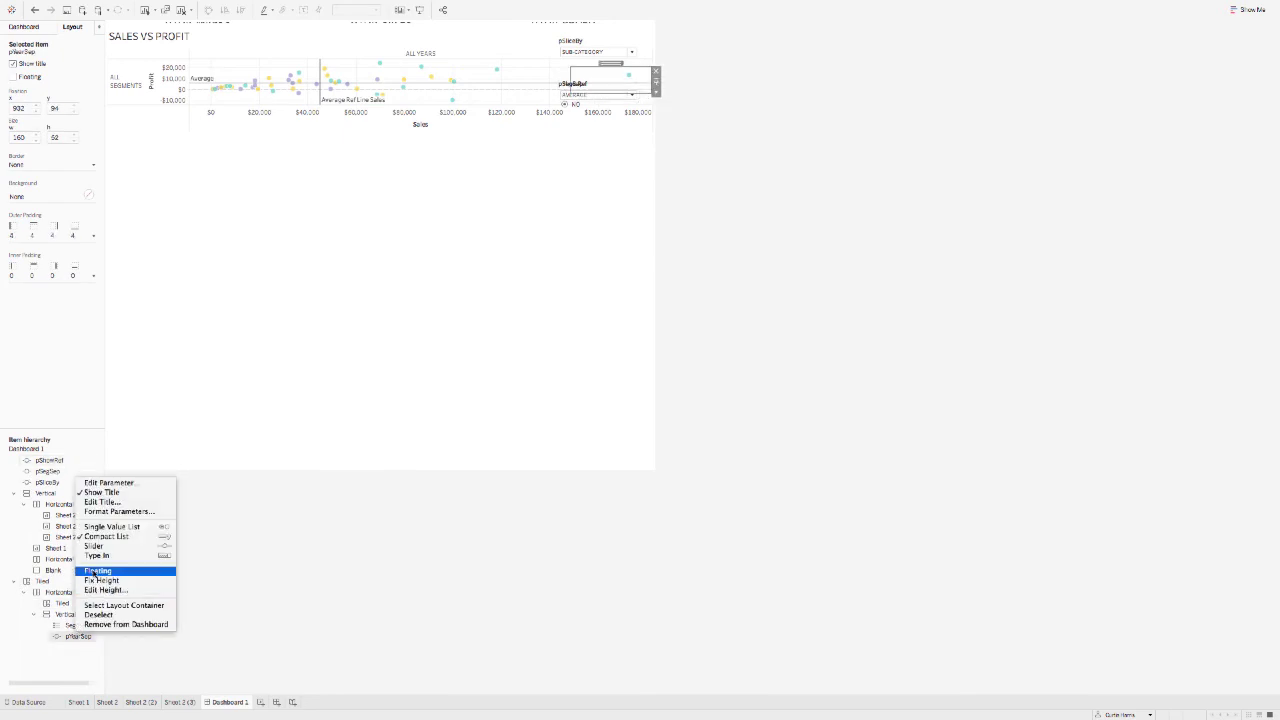
left_click(97, 570)
right_click(76, 636)
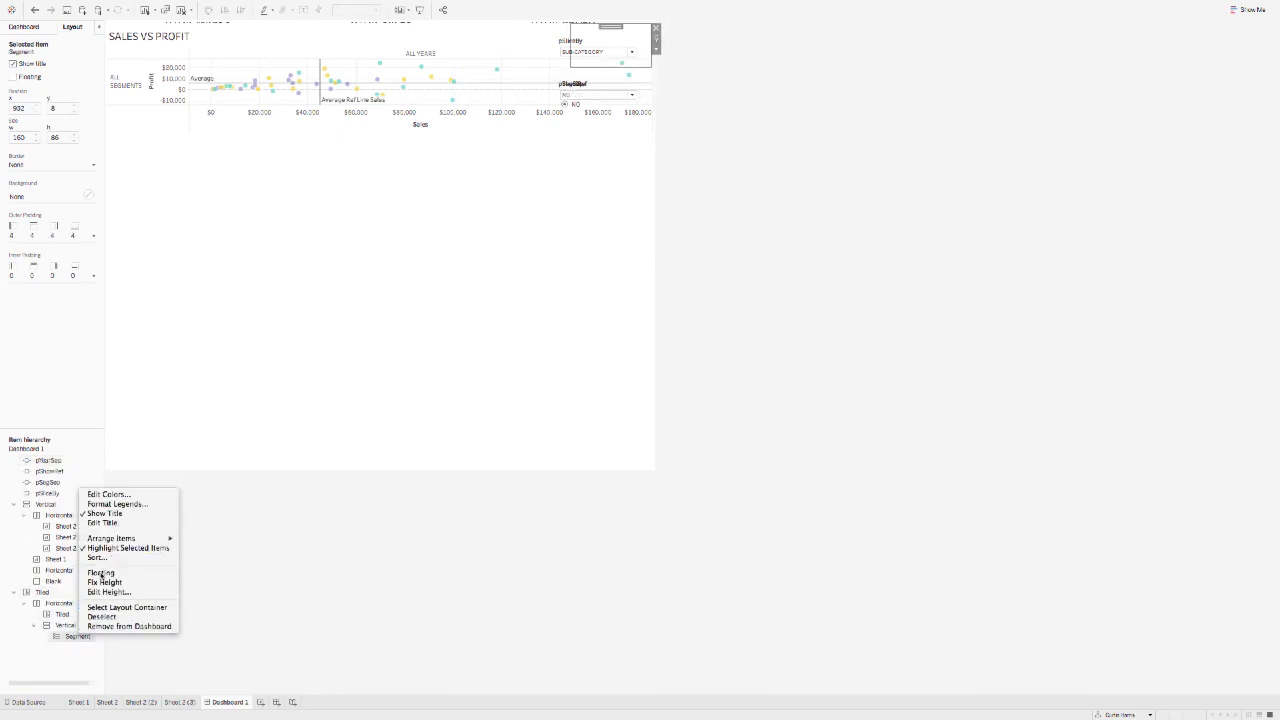
left_click(97, 572)
Delete the leftover Tiled container, including its nested container, from the dashboard
left_click(53, 604)
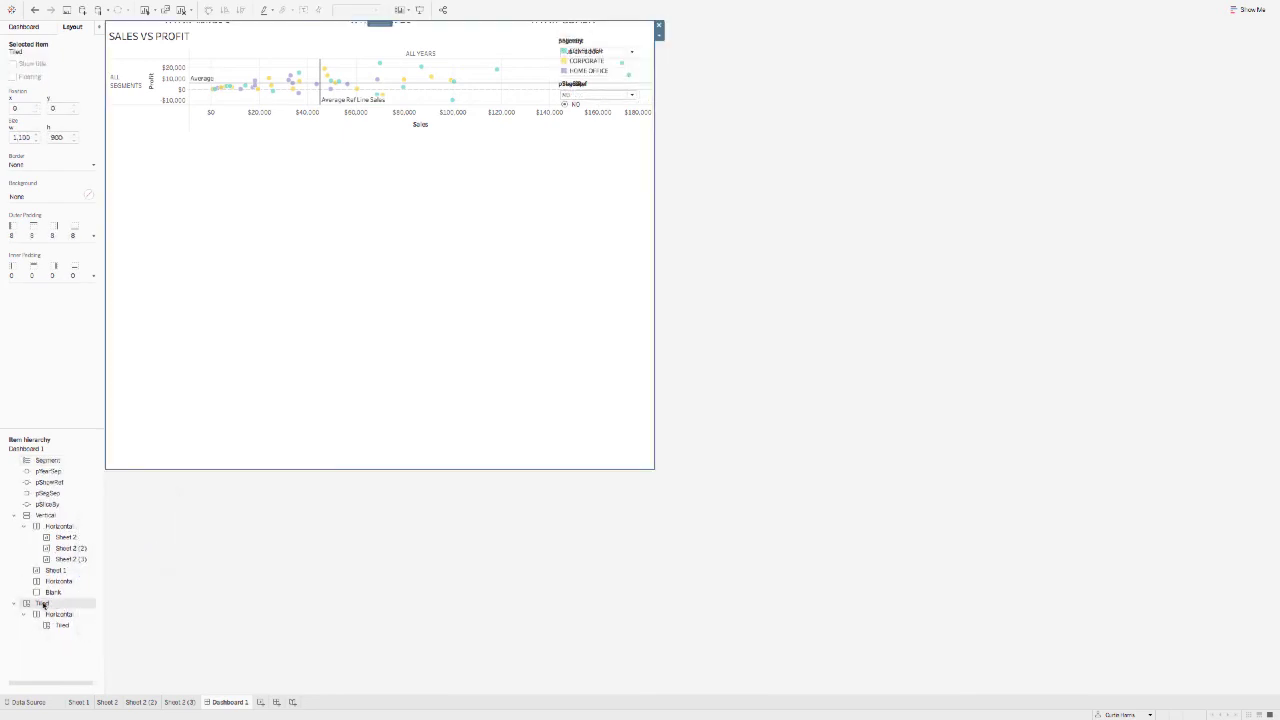
right_click(43, 605)
left_click(54, 634)
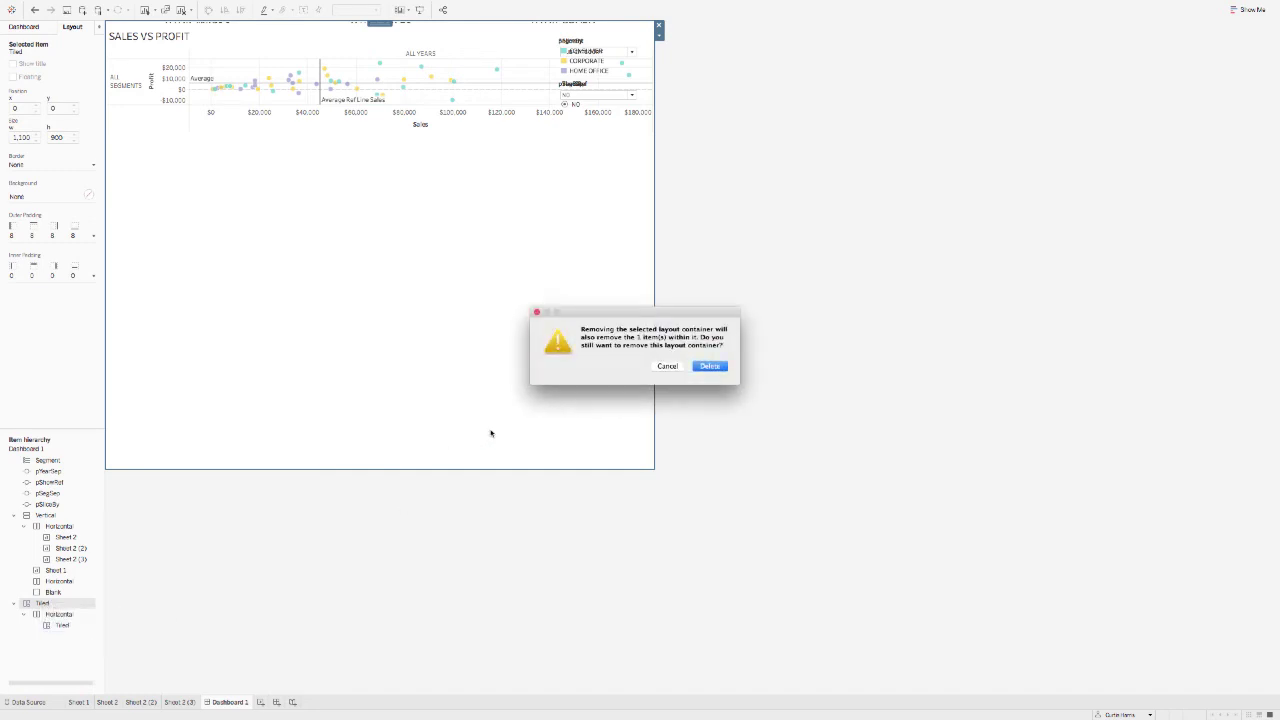
left_click(708, 366)
Move the floating Segment legend down into the empty area and place pSliceBy and pYearSep side by side in the lower horizontal container
left_click(592, 40)
left_click_drag(592, 34, 590, 322)
left_click(597, 36)
left_click_drag(597, 36, 281, 150)
left_click(600, 91)
left_click_drag(600, 91, 624, 300)
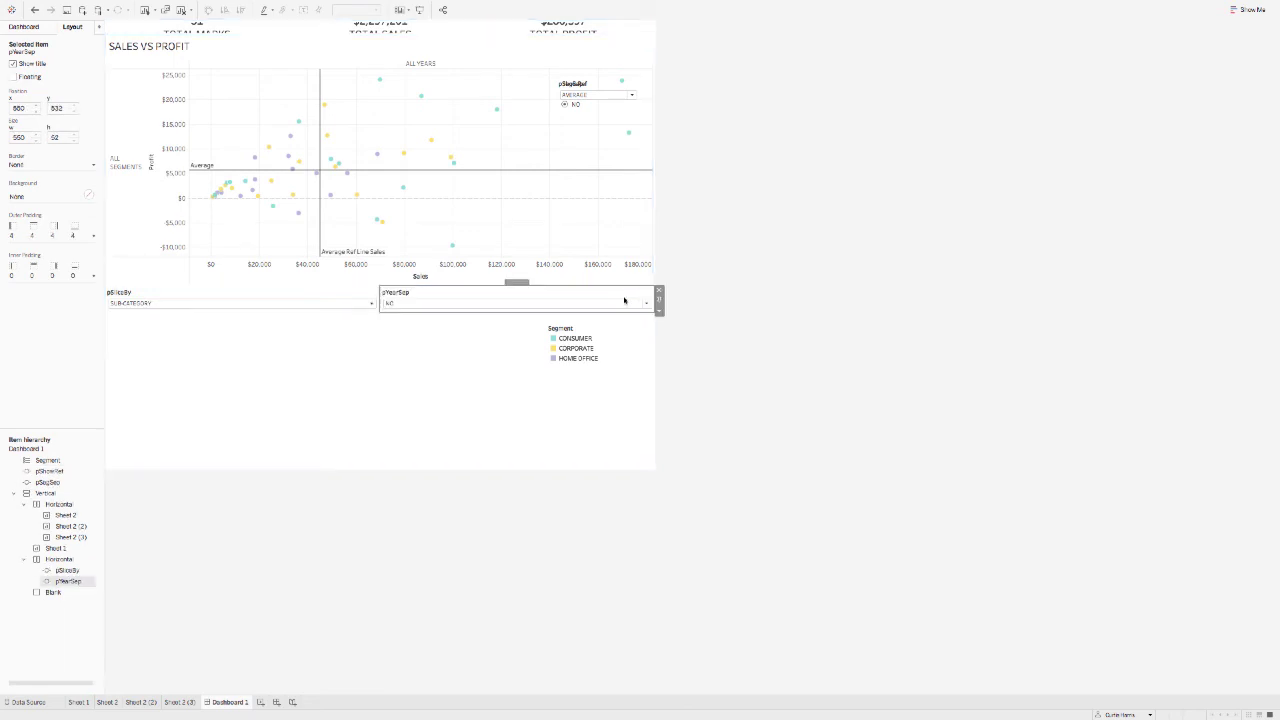
Insert pShowRef and pSegSep between pSliceBy and pYearSep in the horizontal container, with pSegSep before pShowRef
left_click(579, 93)
left_click_drag(587, 170, 380, 298)
left_click(568, 100)
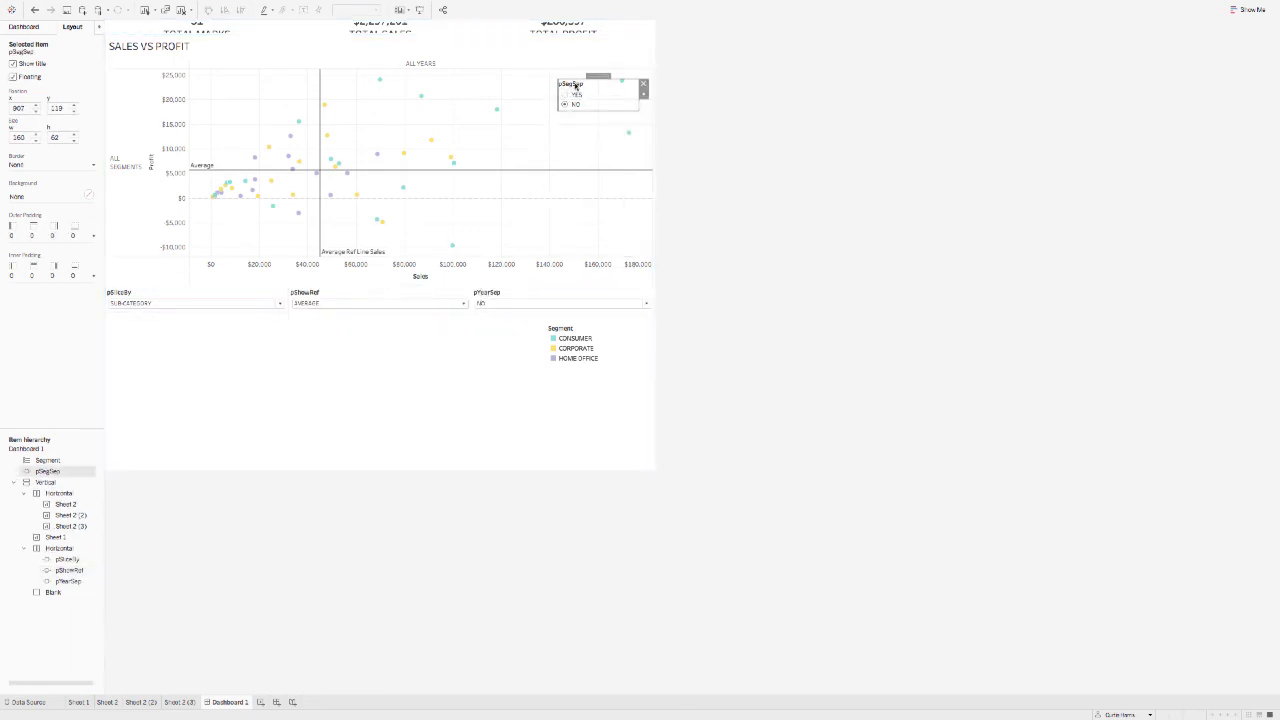
left_click_drag(586, 77, 309, 289)
Distribute the four parameter controls evenly across their horizontal container
left_click(312, 281)
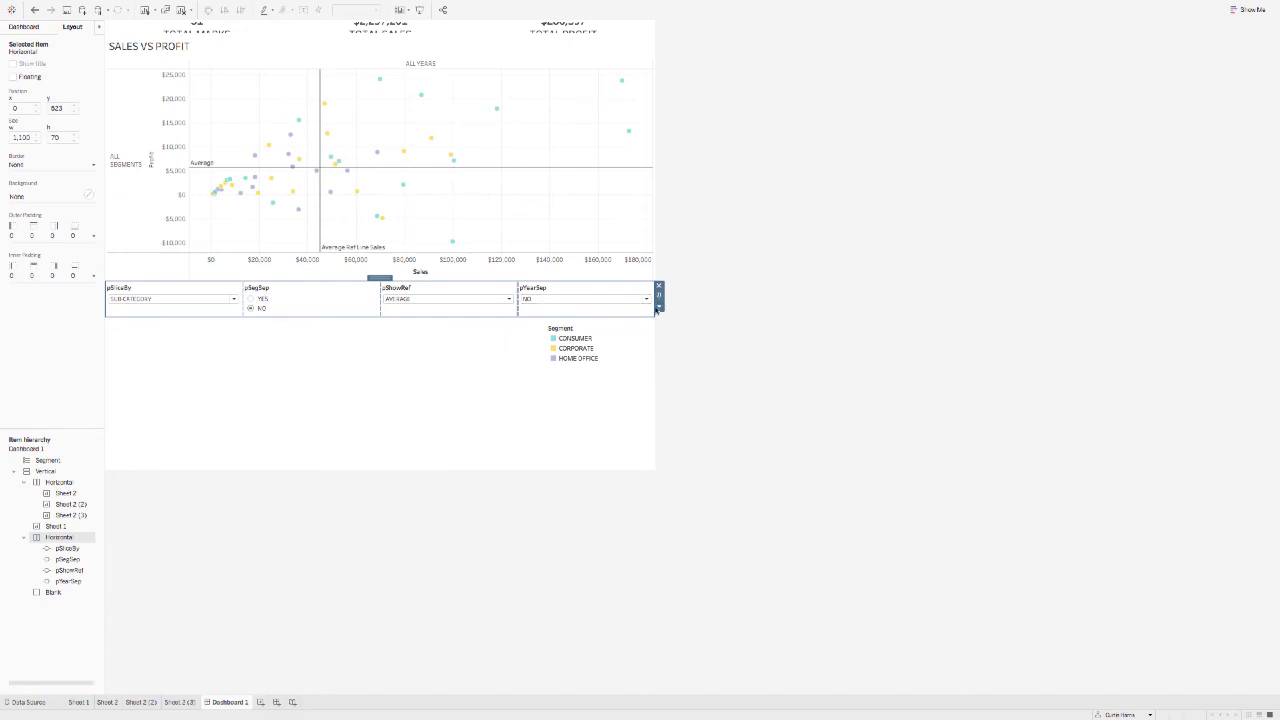
left_click(659, 307)
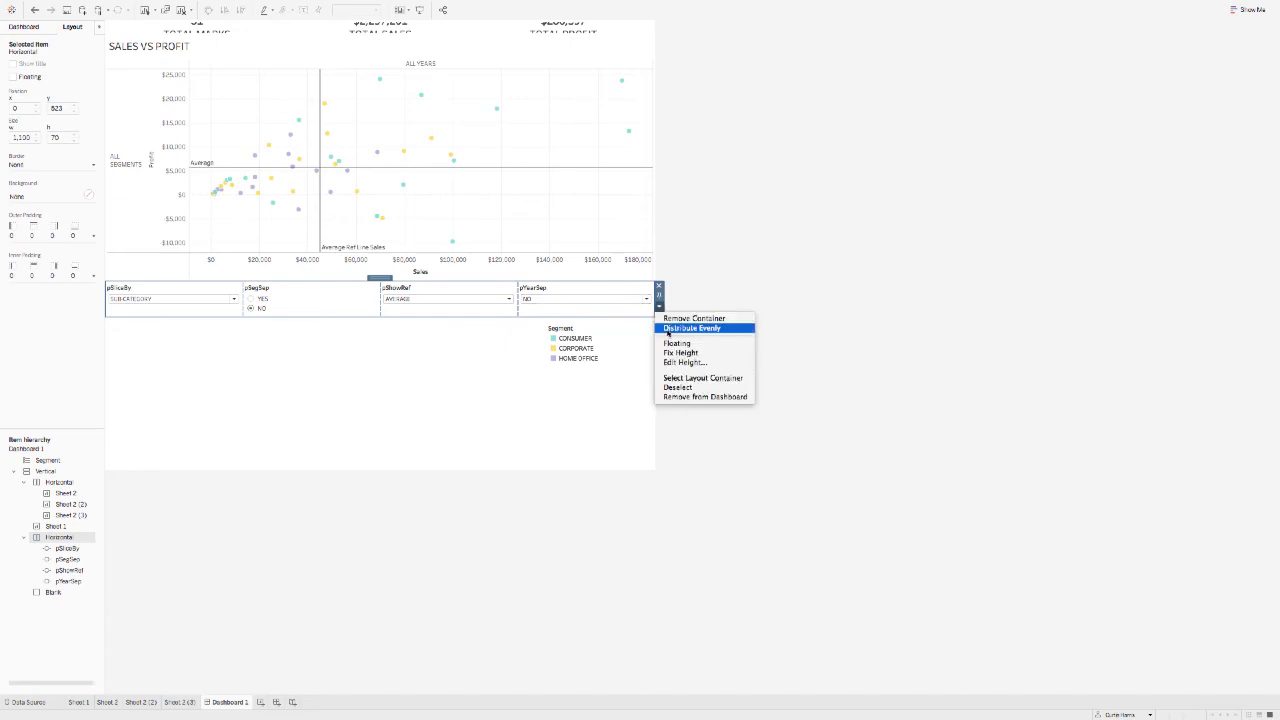
left_click(668, 330)
Check the control order in the reference dashboard and move pYearSep between pSegSep and pShowRef
key("ctrl+Right")
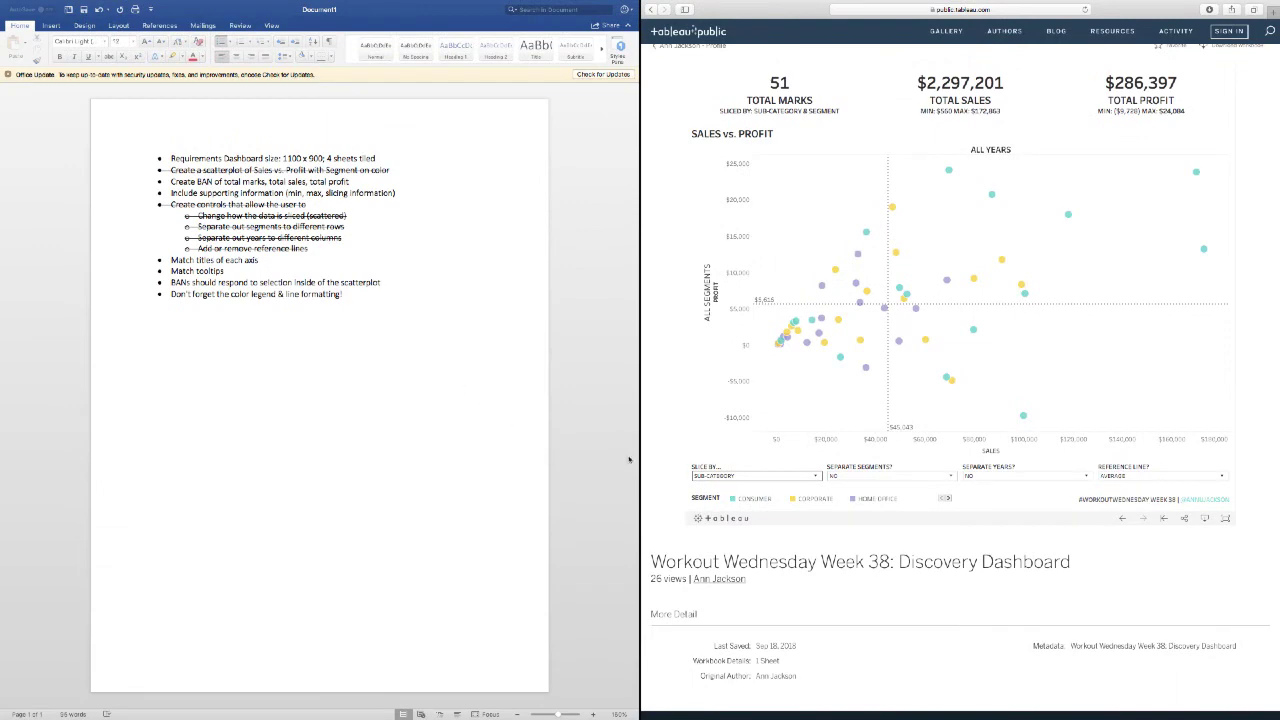
key("ctrl+Left")
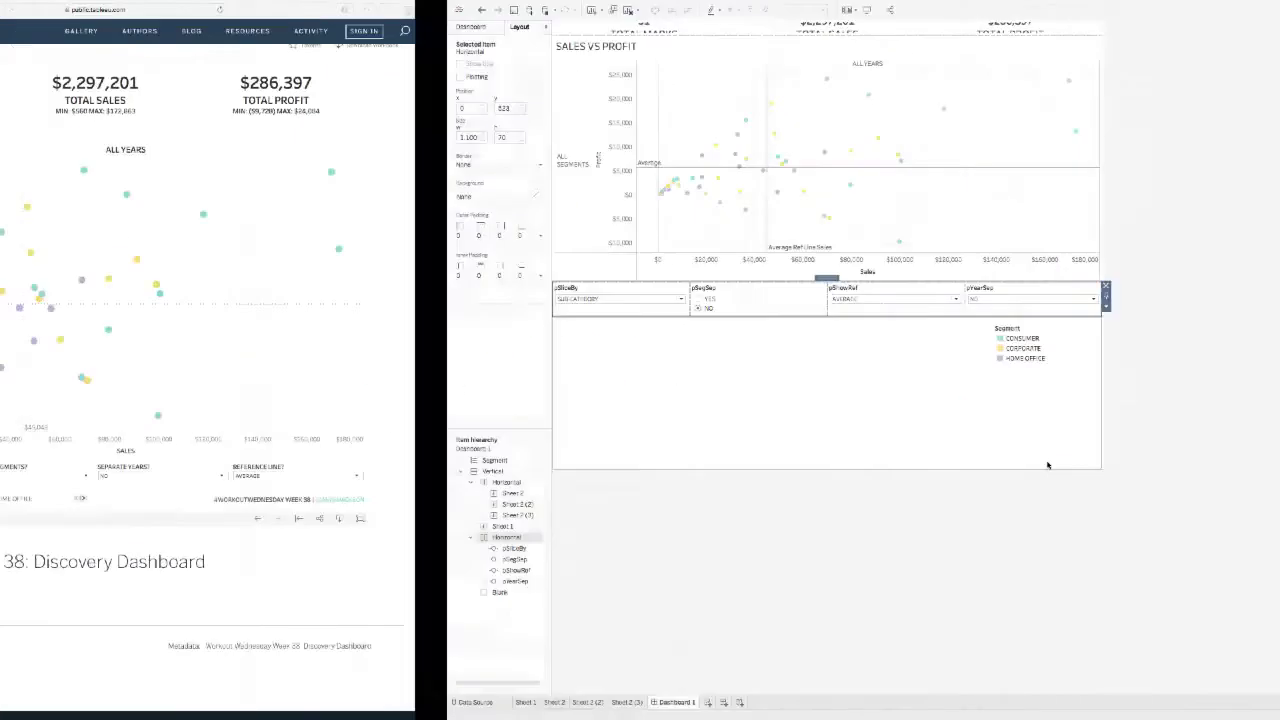
left_click(430, 292)
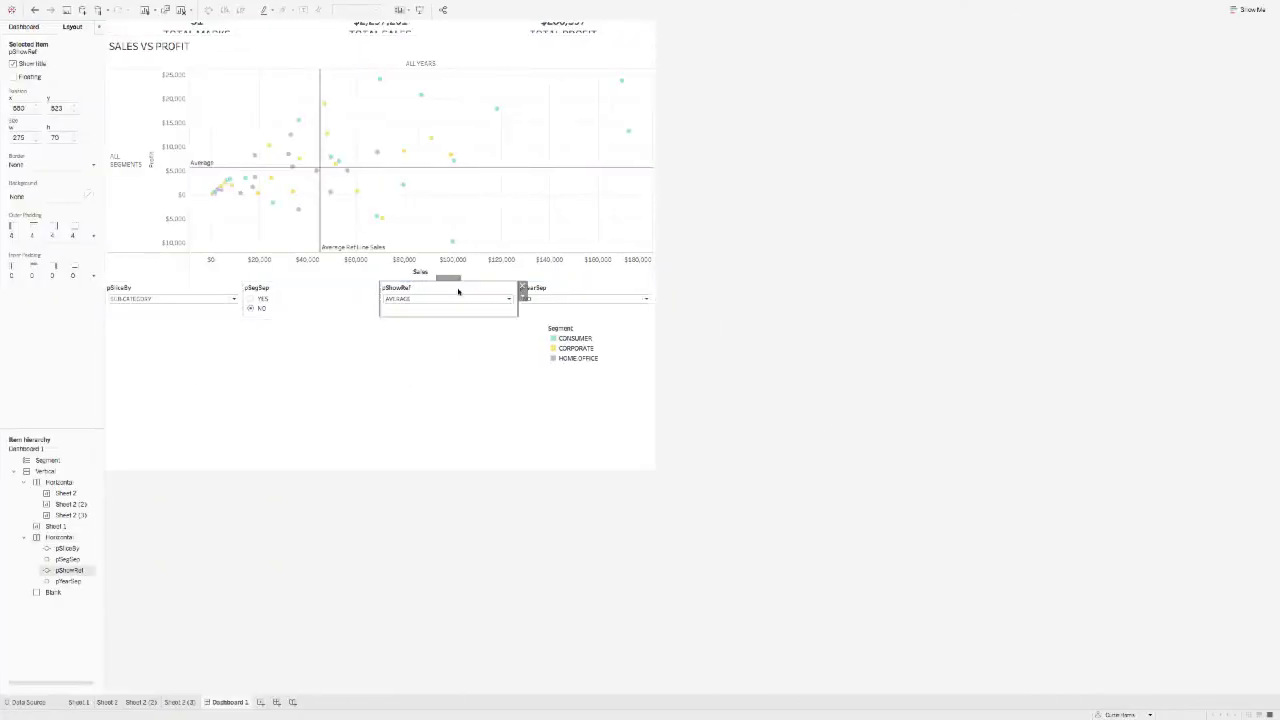
left_click(580, 288)
left_click_drag(587, 281, 382, 294)
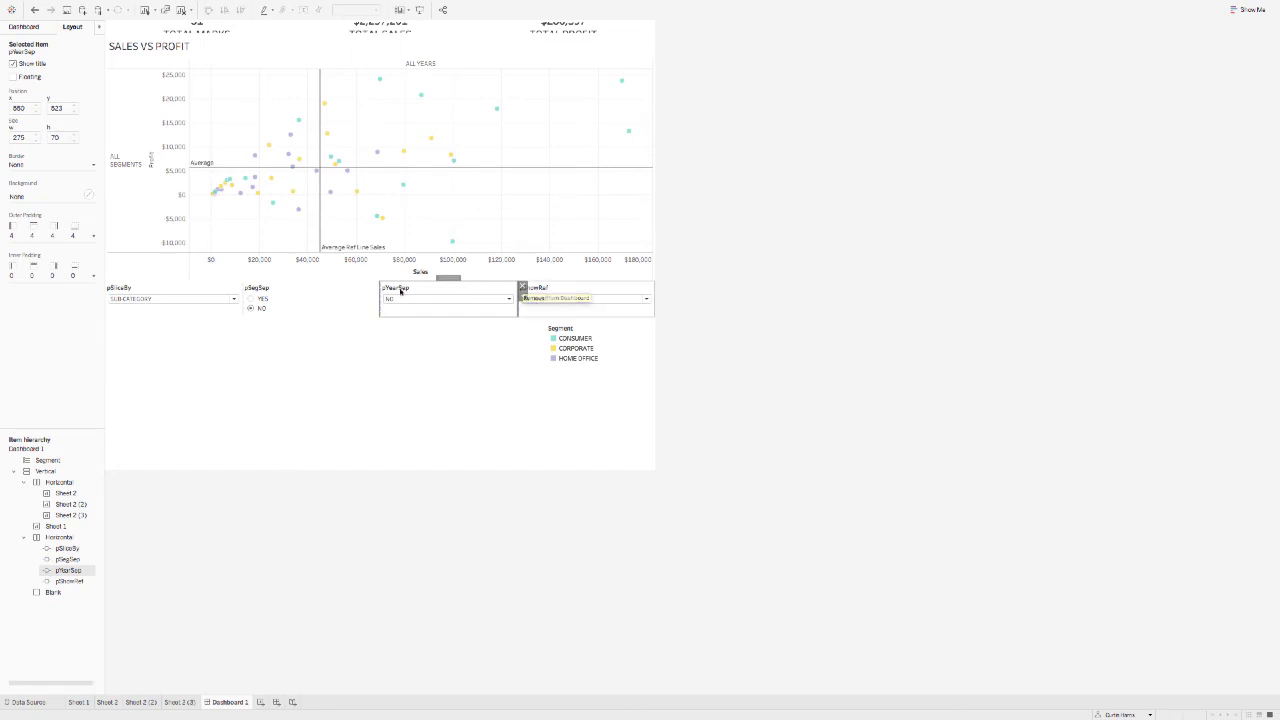
Change the title of the pSliceBy parameter control to "SLICE BY..."
double_click(126, 291)
type("SLICE BY...")
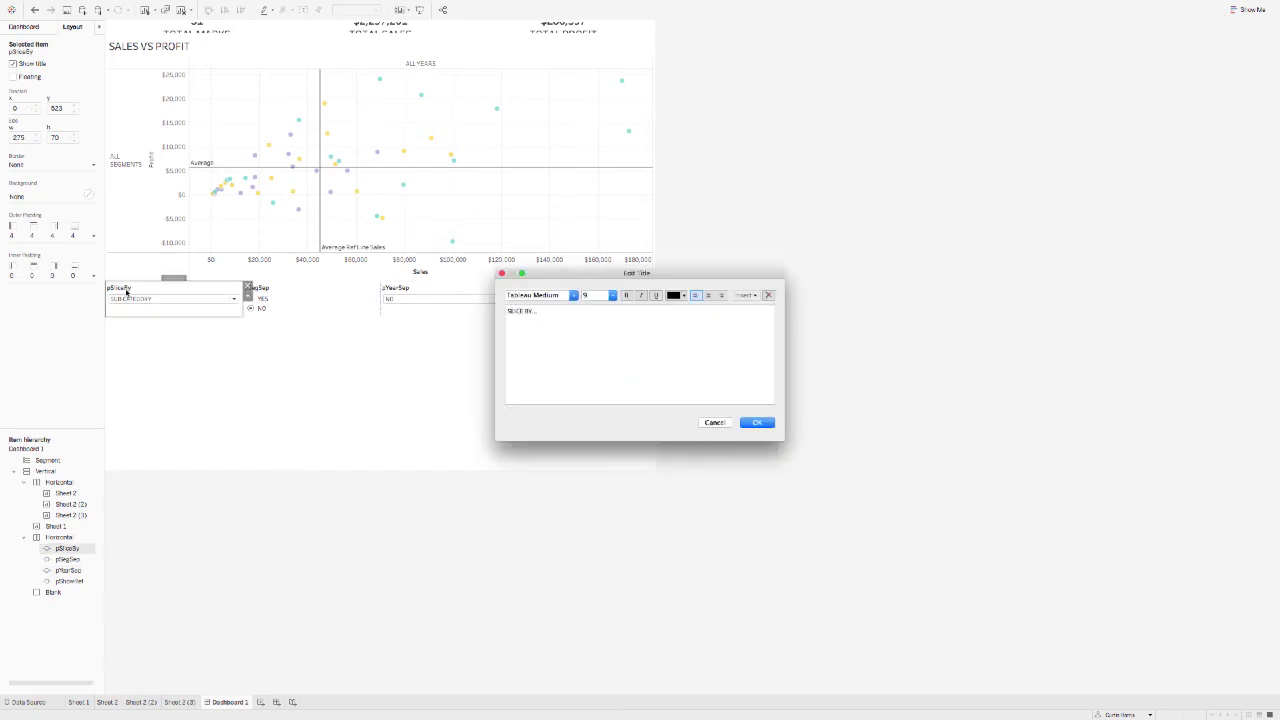
left_click(757, 423)
left_click(757, 422)
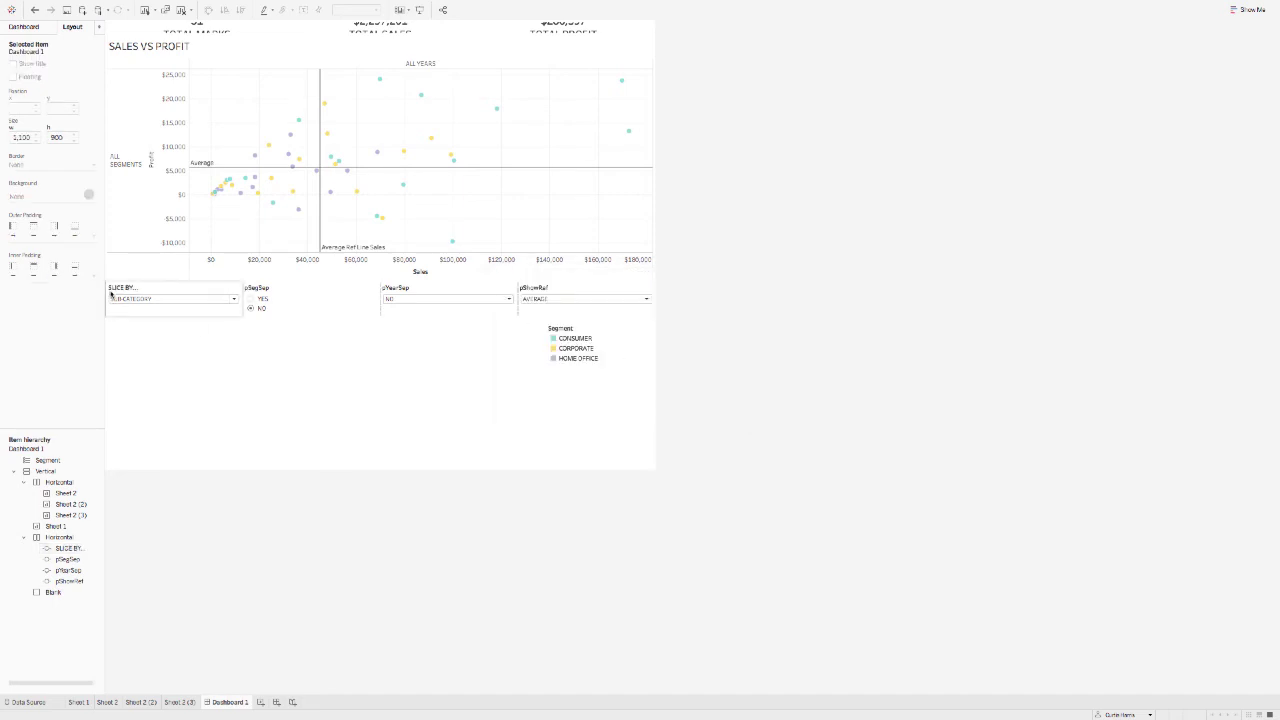
Check the reference titles, retitle the pSegSep control "SEPARATE SEGMENTS?" and display it as a compact list
key("ctrl+Left")
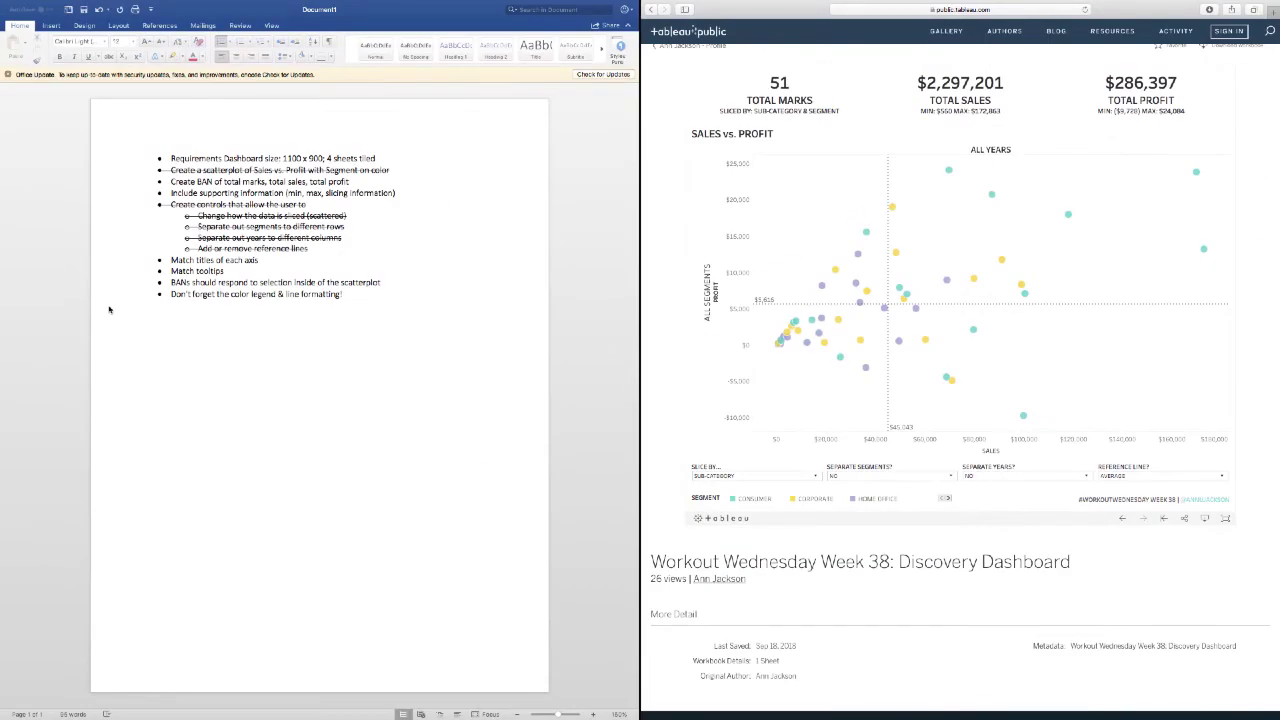
key("ctrl+Right")
double_click(267, 289)
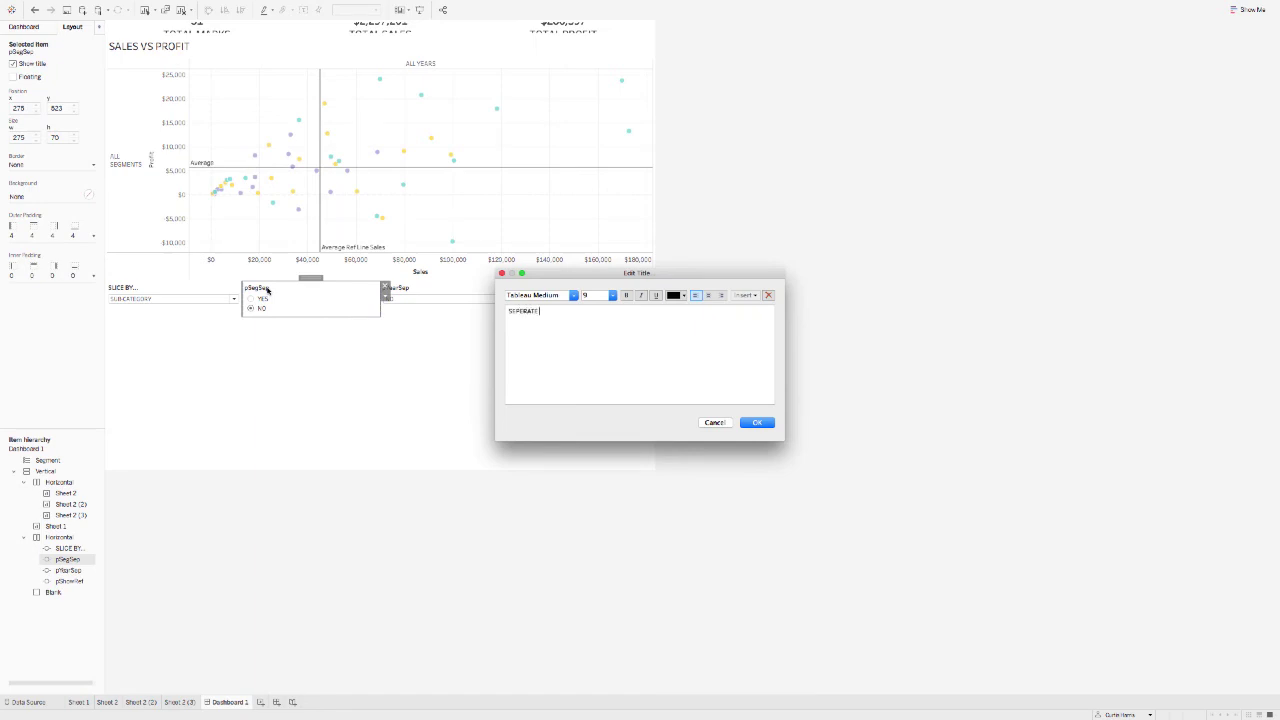
key("ctrl+Left")
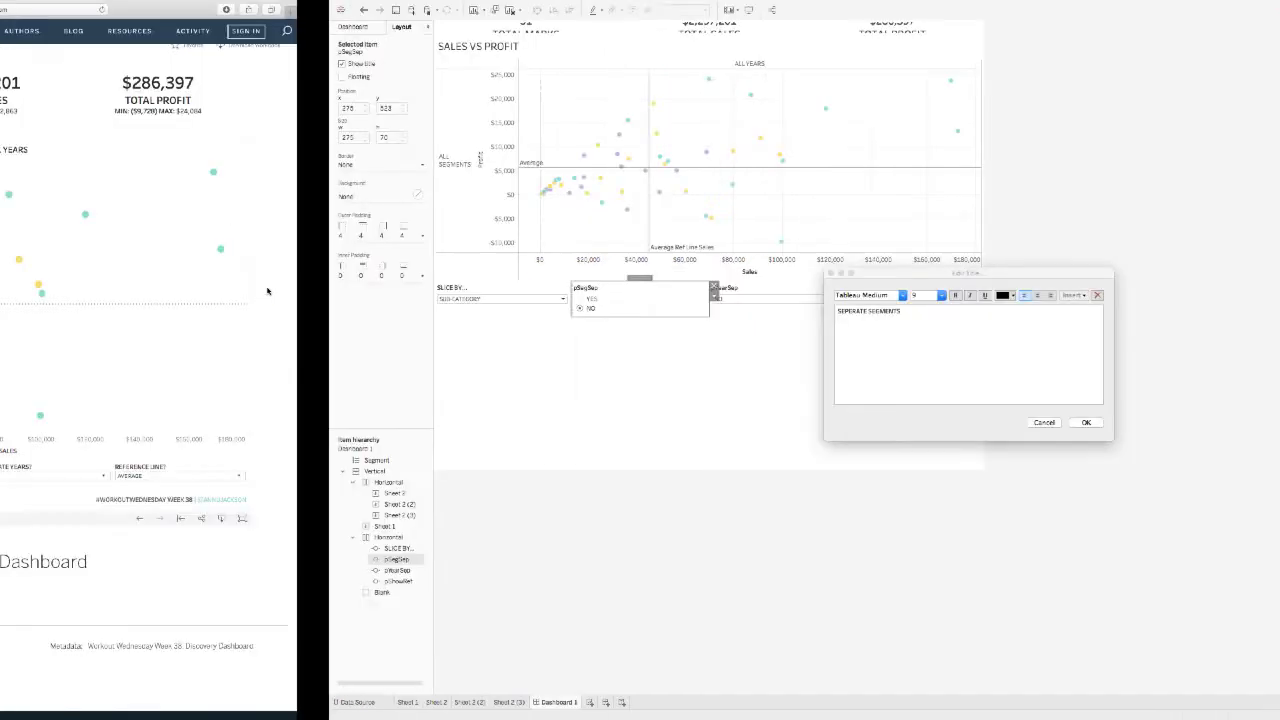
key("ctrl+Right")
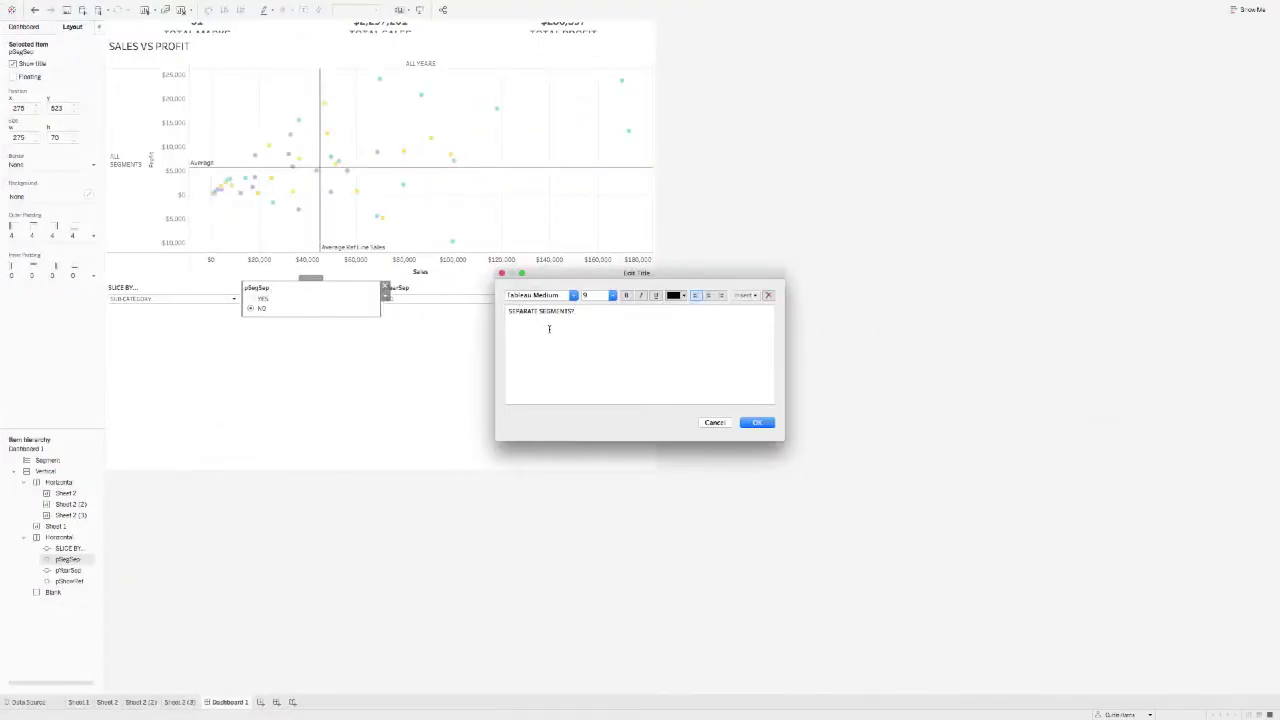
left_click(760, 423)
left_click(385, 295)
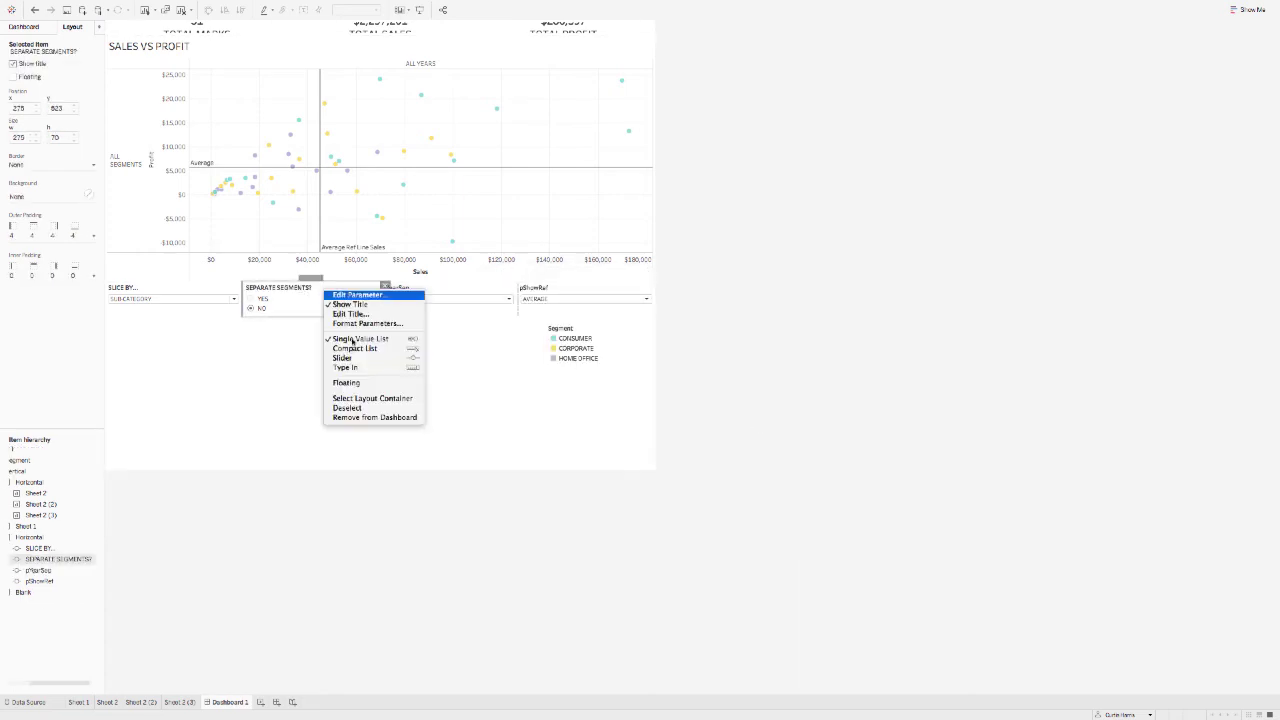
left_click(351, 350)
Retitle the pYearSep control "SEPARATE YEARS?" and the pShowRef control "REFERENCE LINE?"
left_click(397, 295)
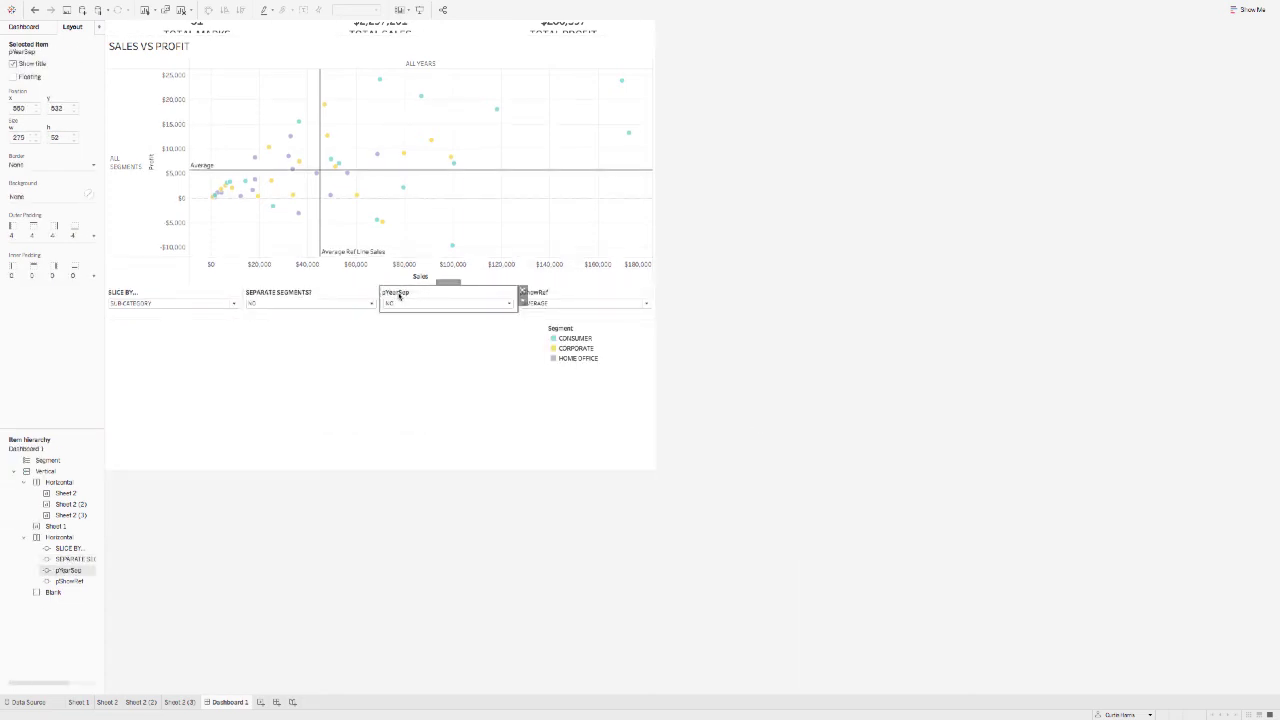
double_click(398, 294)
key("super+a")
key("BackSpace")
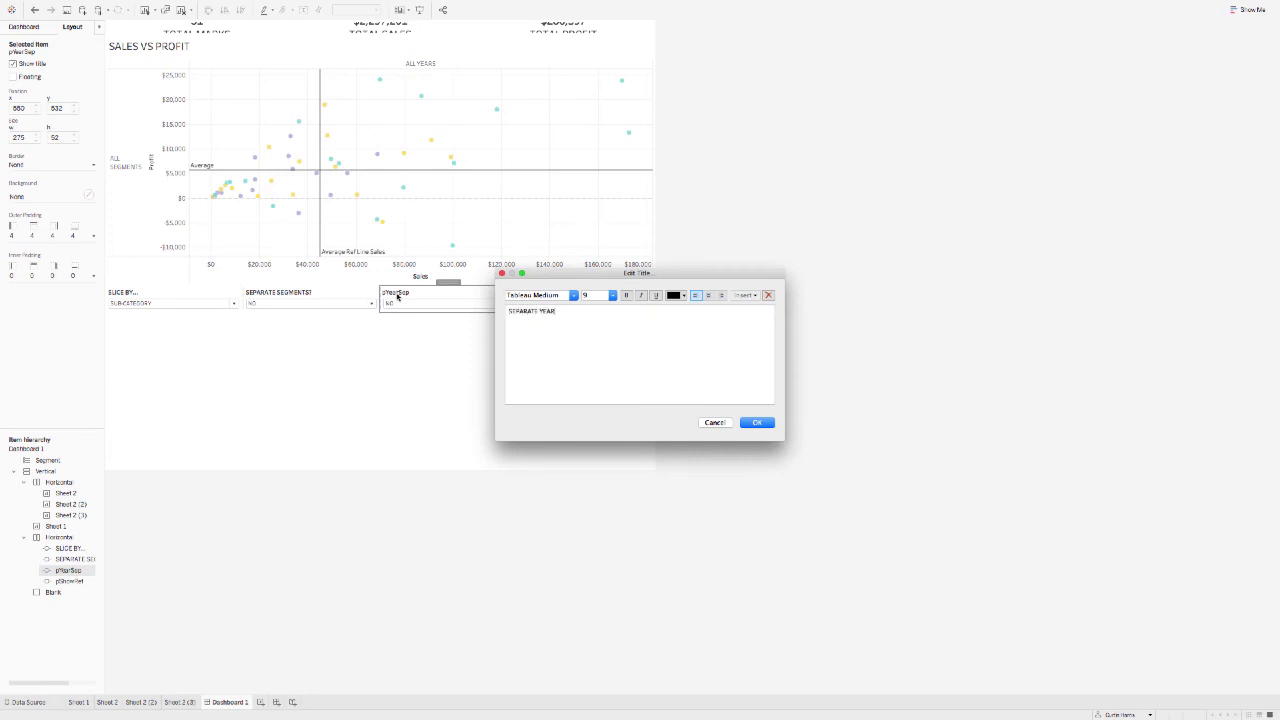
left_click(758, 423)
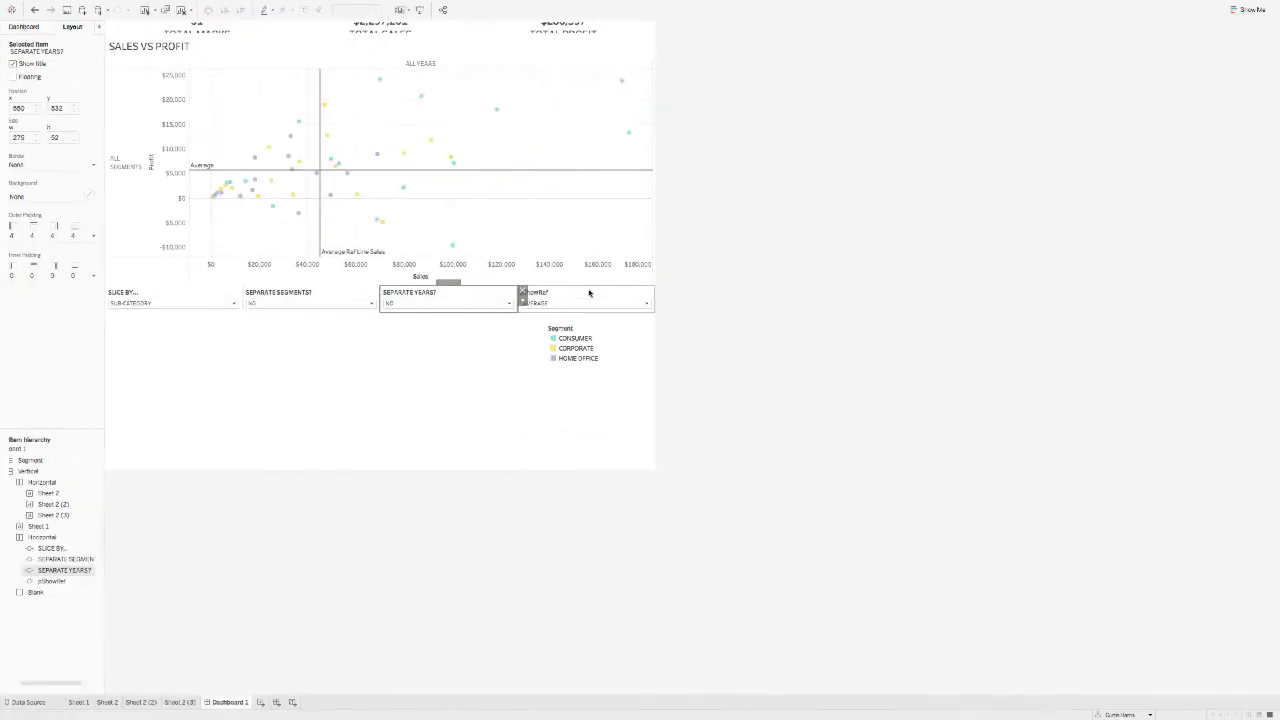
double_click(592, 292)
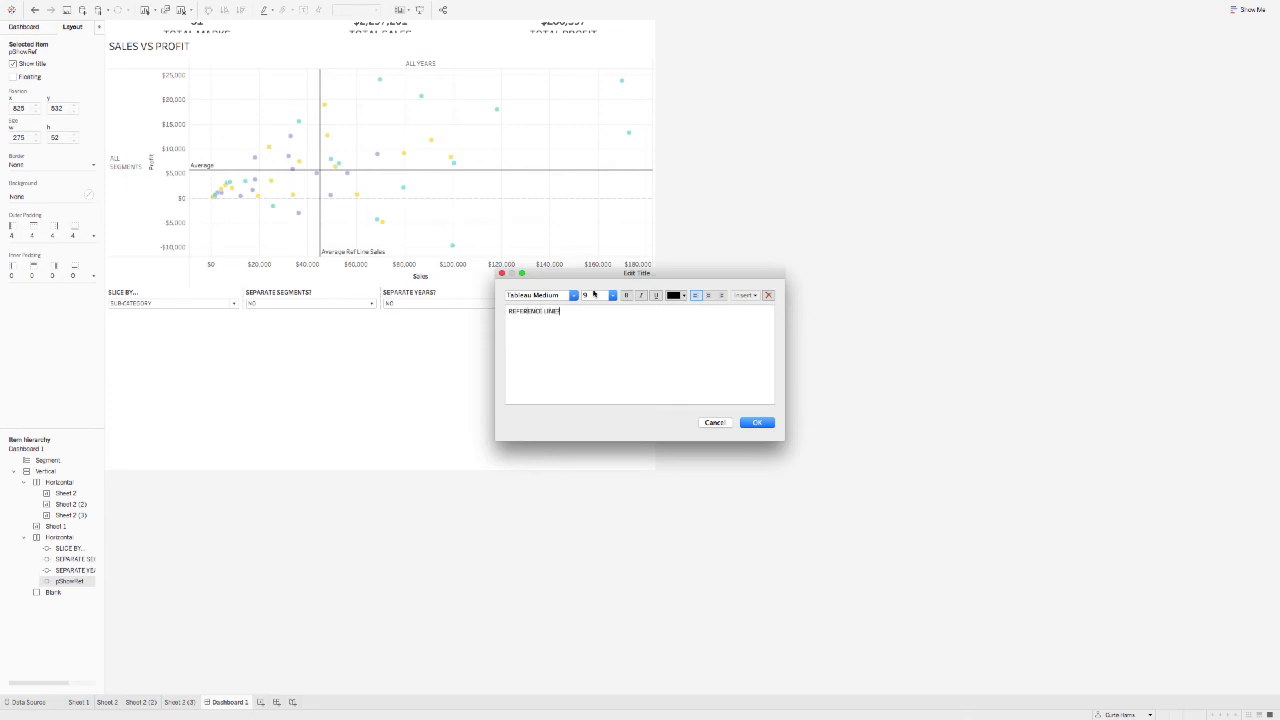
left_click(757, 422)
Dock the floating Segment legend in the vertical container, directly between the row of parameter controls and the blank
left_click(608, 378)
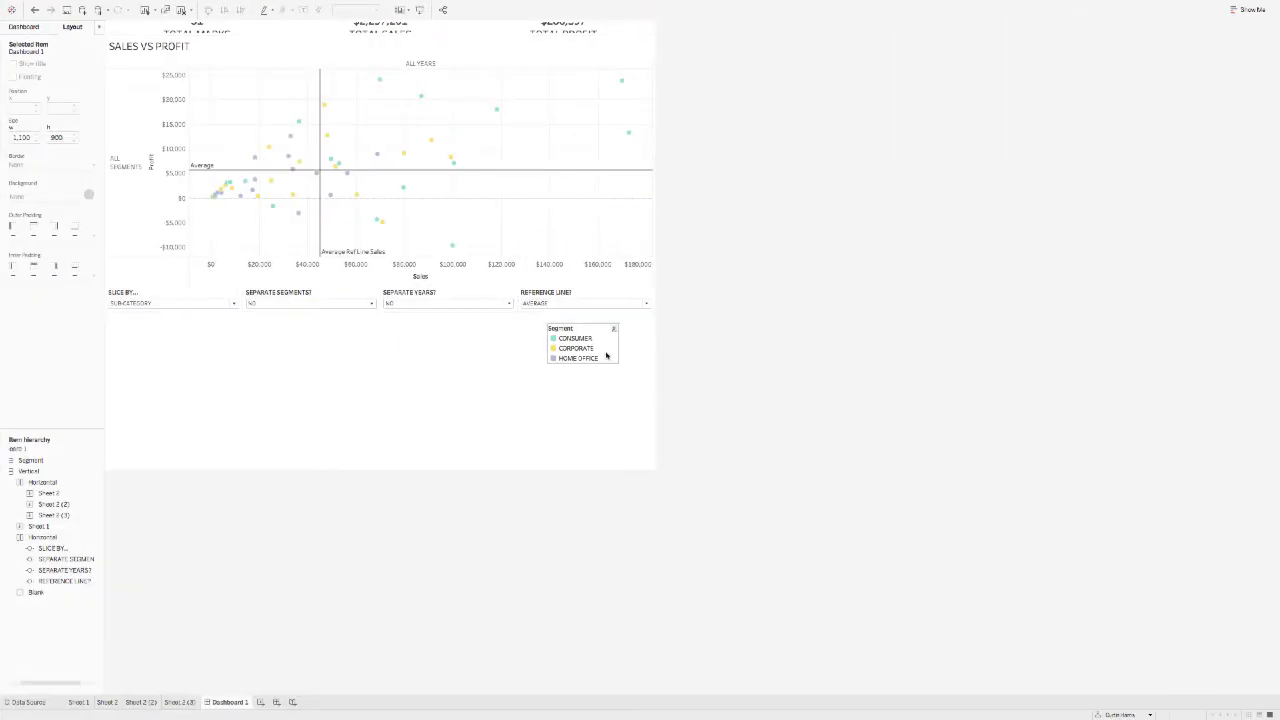
left_click(600, 334)
left_click_drag(586, 320, 531, 310)
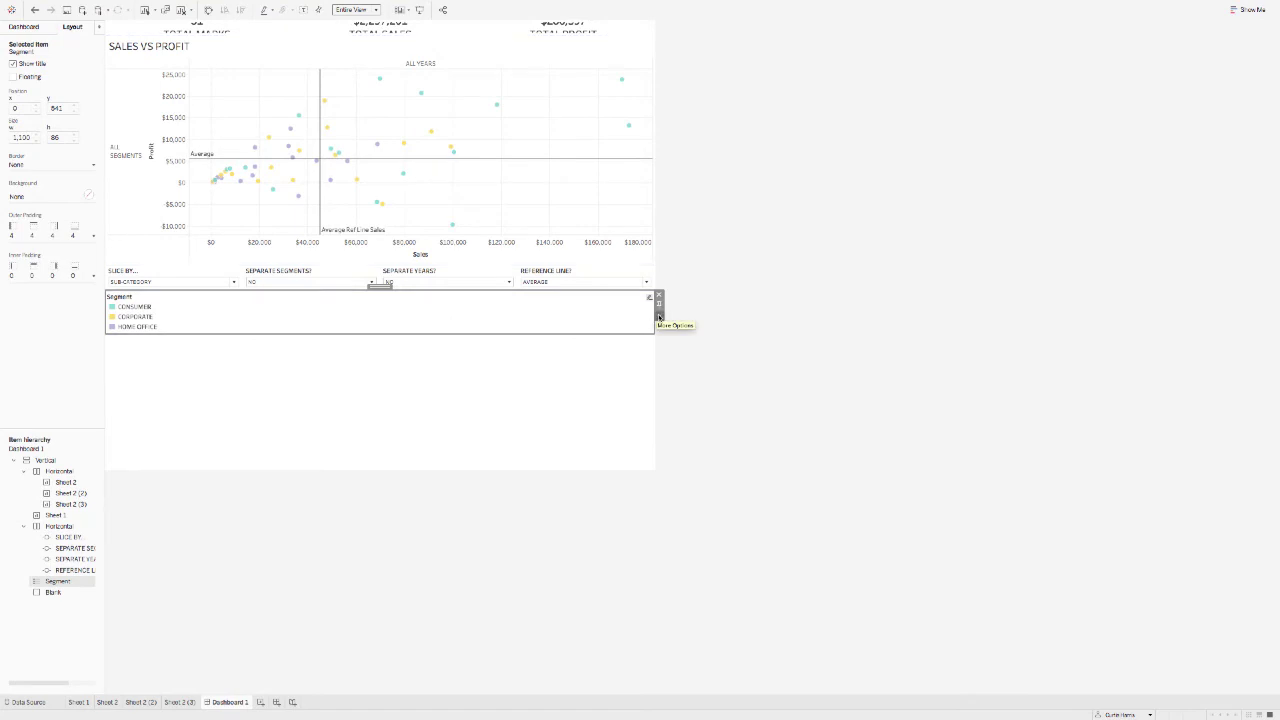
Set the height of the Segment legend to 25 pixels
left_click(659, 317)
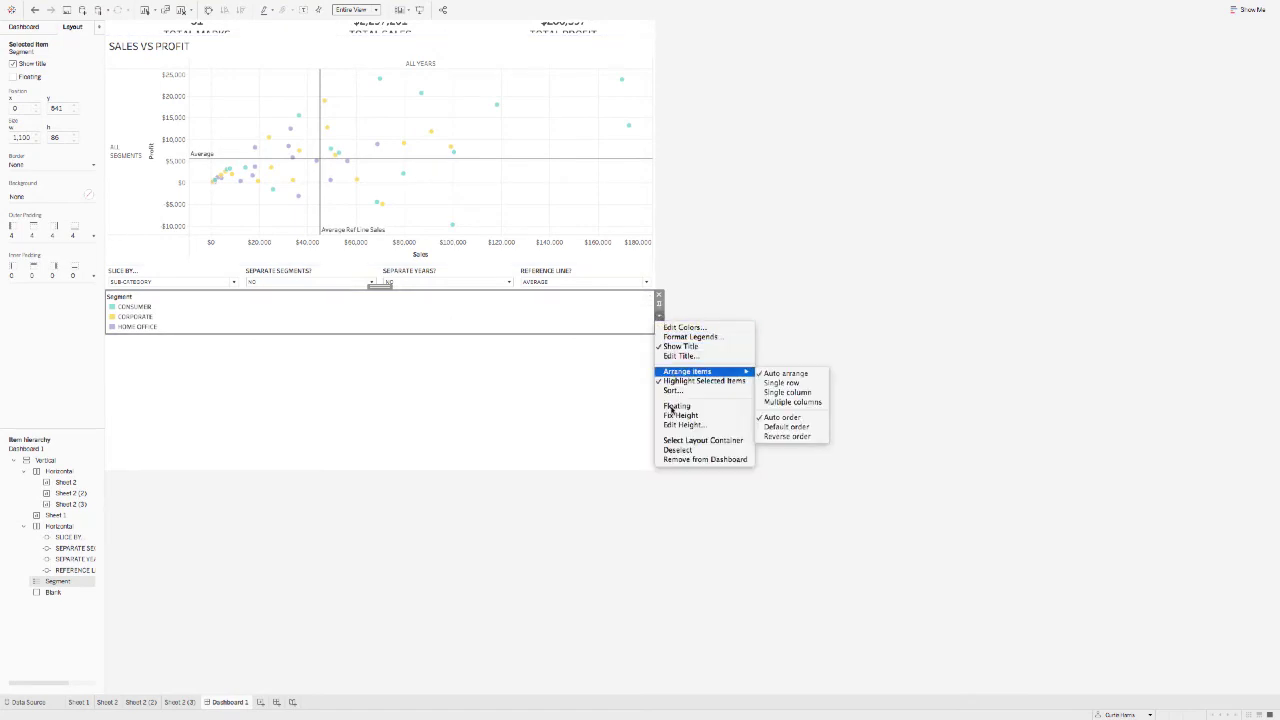
left_click(682, 425)
type("2")
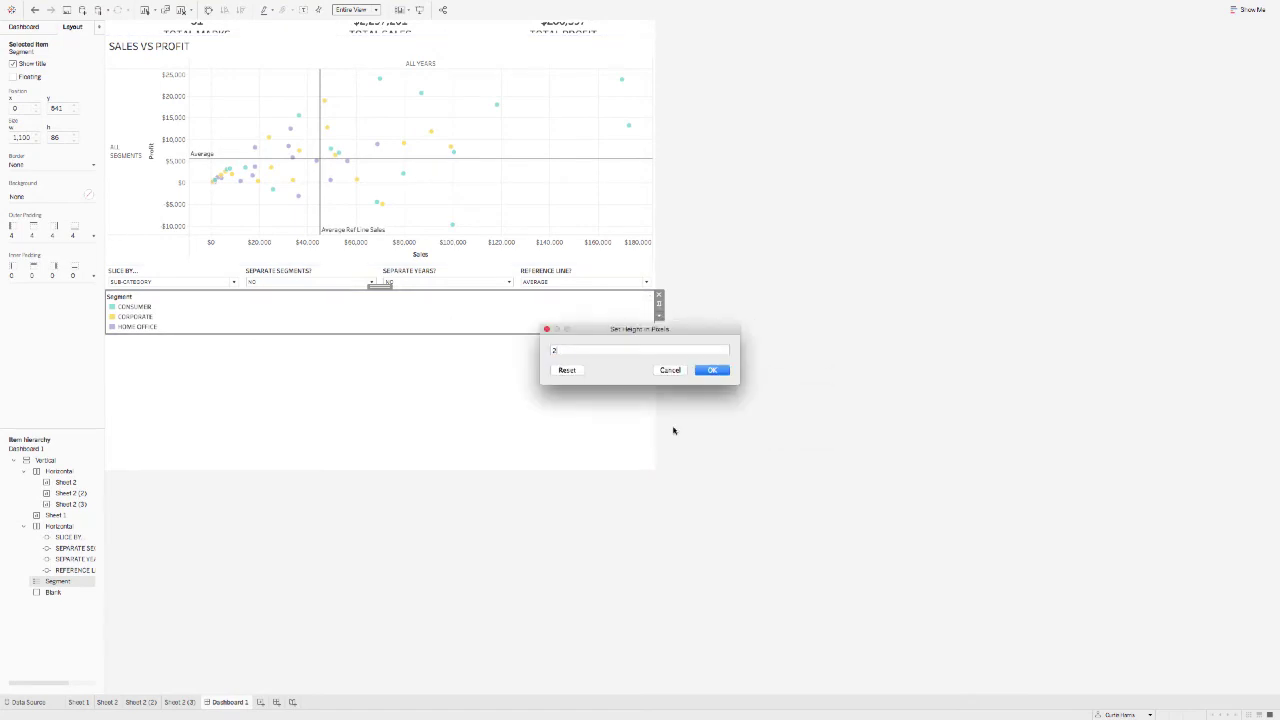
type("5")
key("Return")
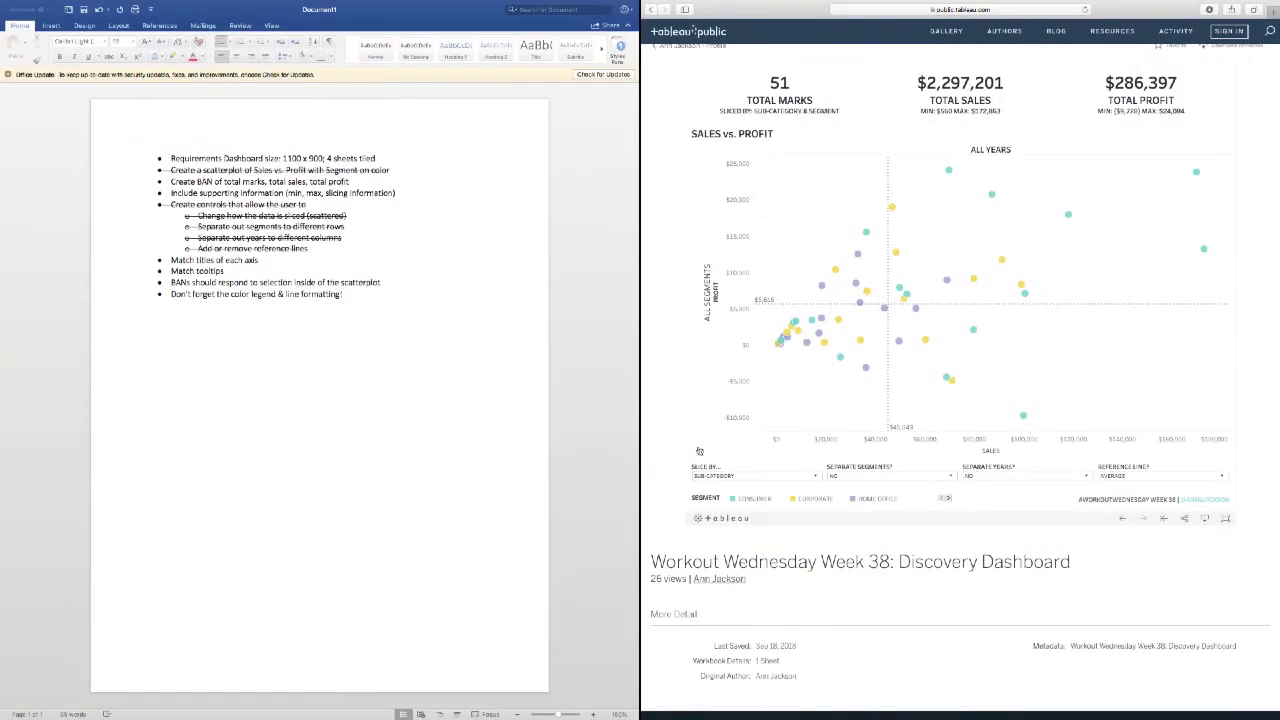
Check the legend in the reference dashboard and widen the spacing between the Segment legend's items
left_click(949, 498)
left_click(940, 498)
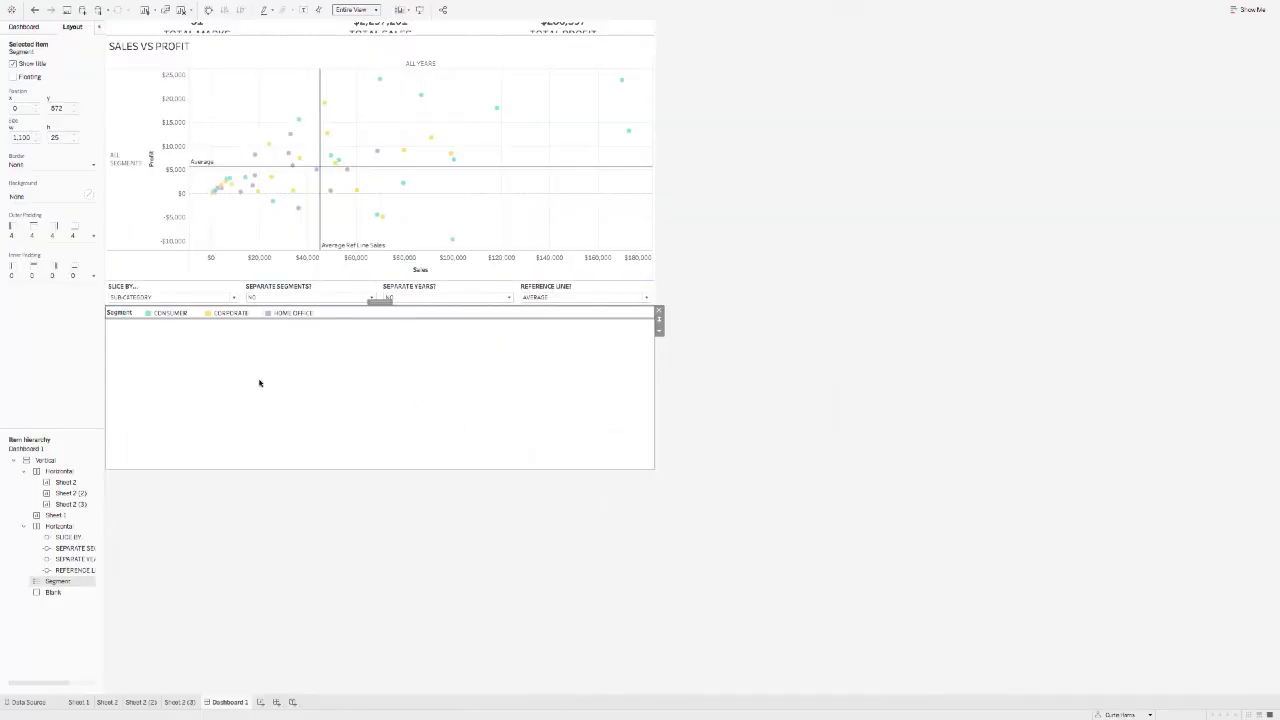
left_click(255, 385)
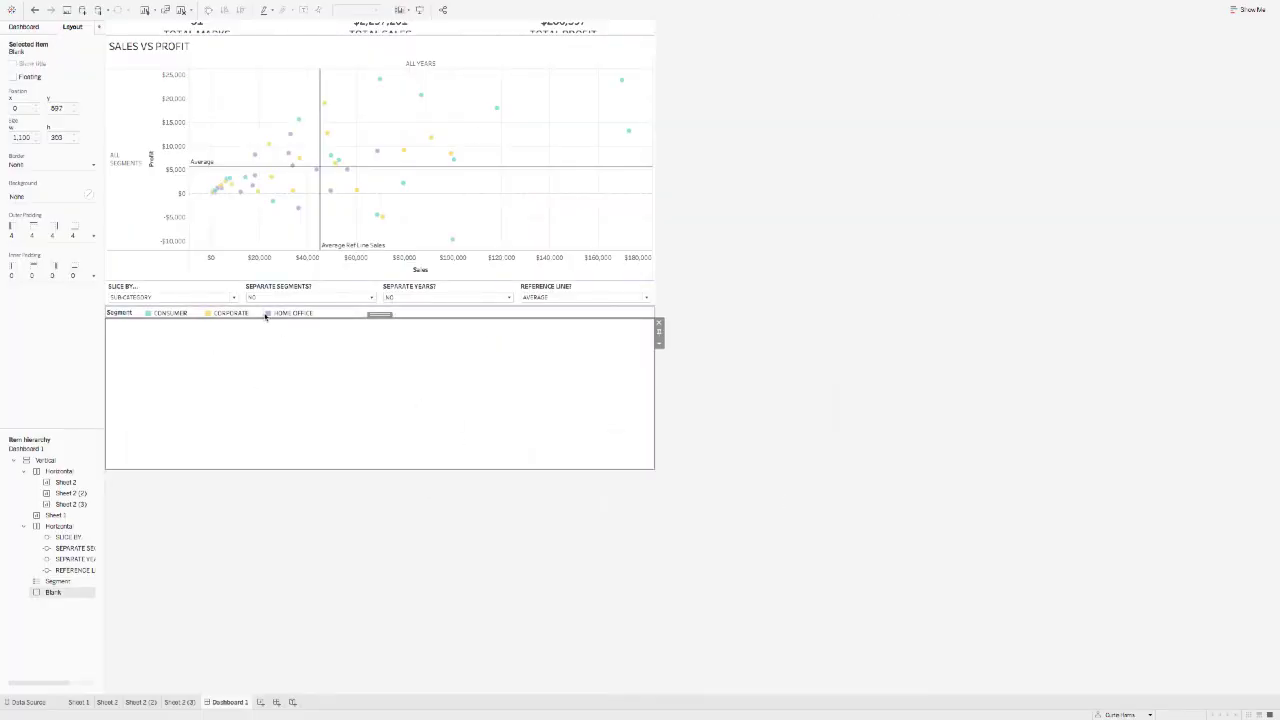
left_click_drag(264, 313, 314, 313)
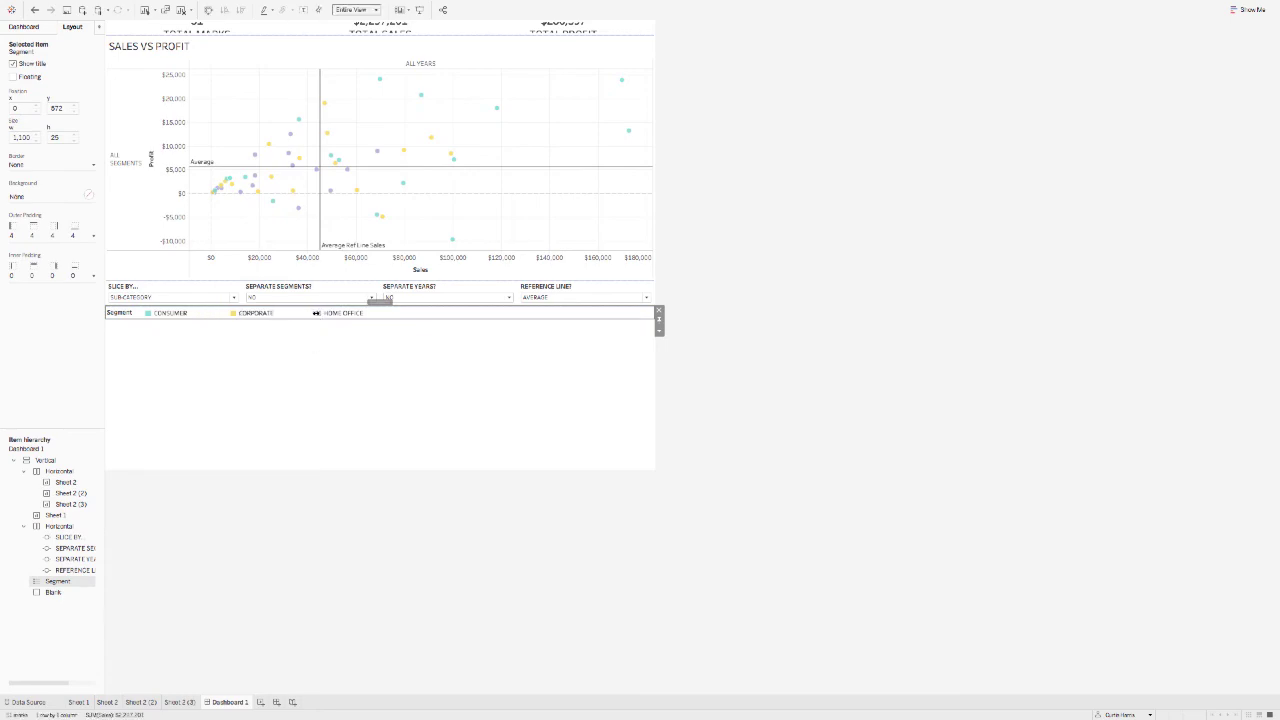
Check the legend title in the reference dashboard and retitle the Segment legend "SEGMENT"
left_click(317, 378)
key("ctrl+Left")
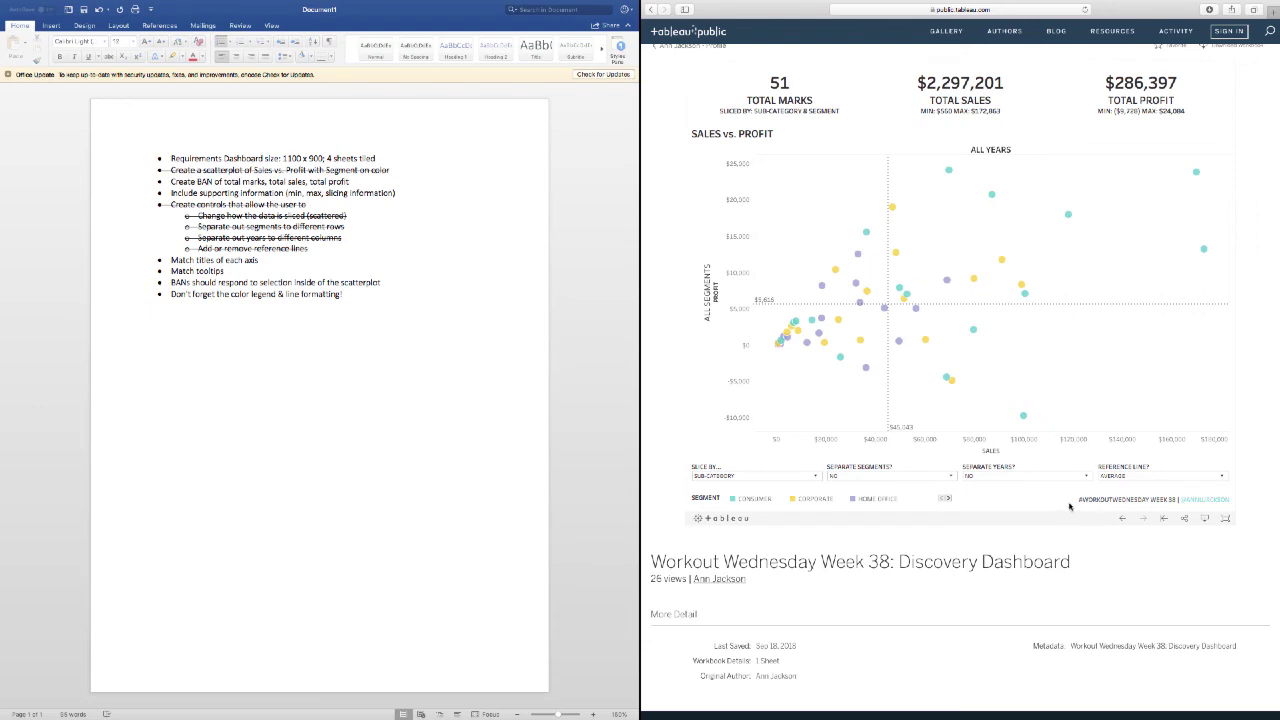
scroll(1069, 507, "up", 1)
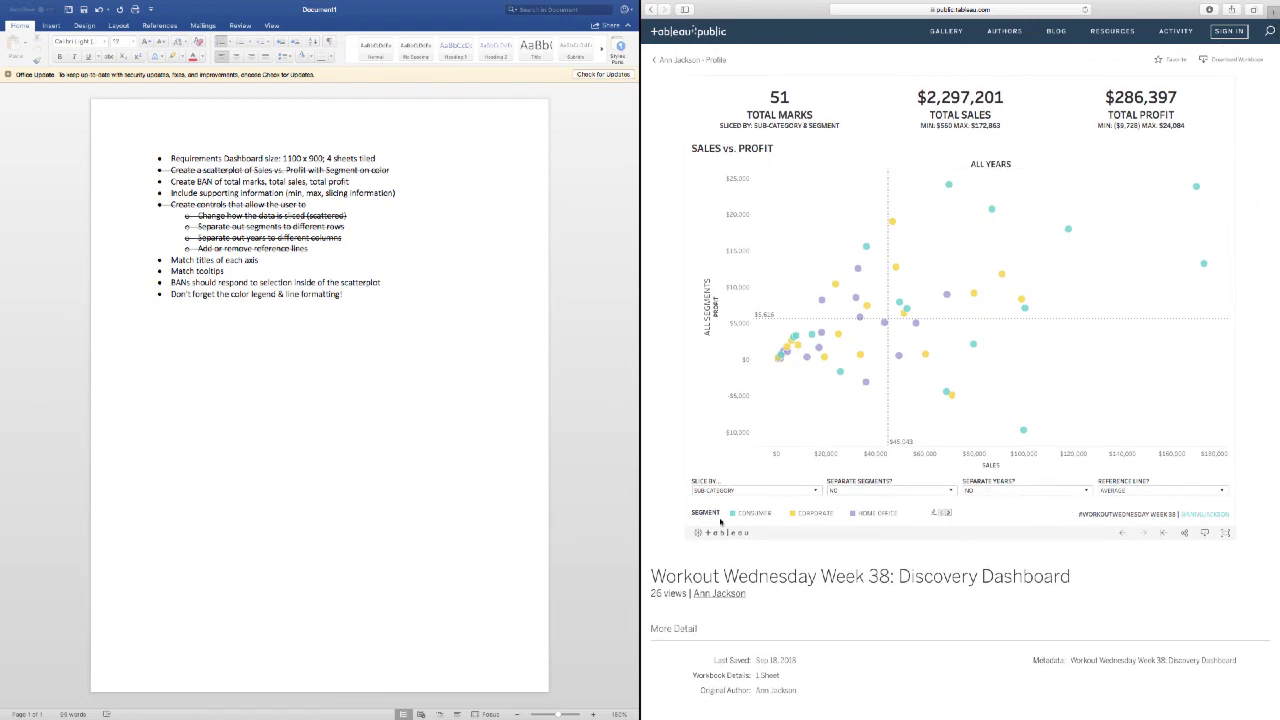
key("super+Tab")
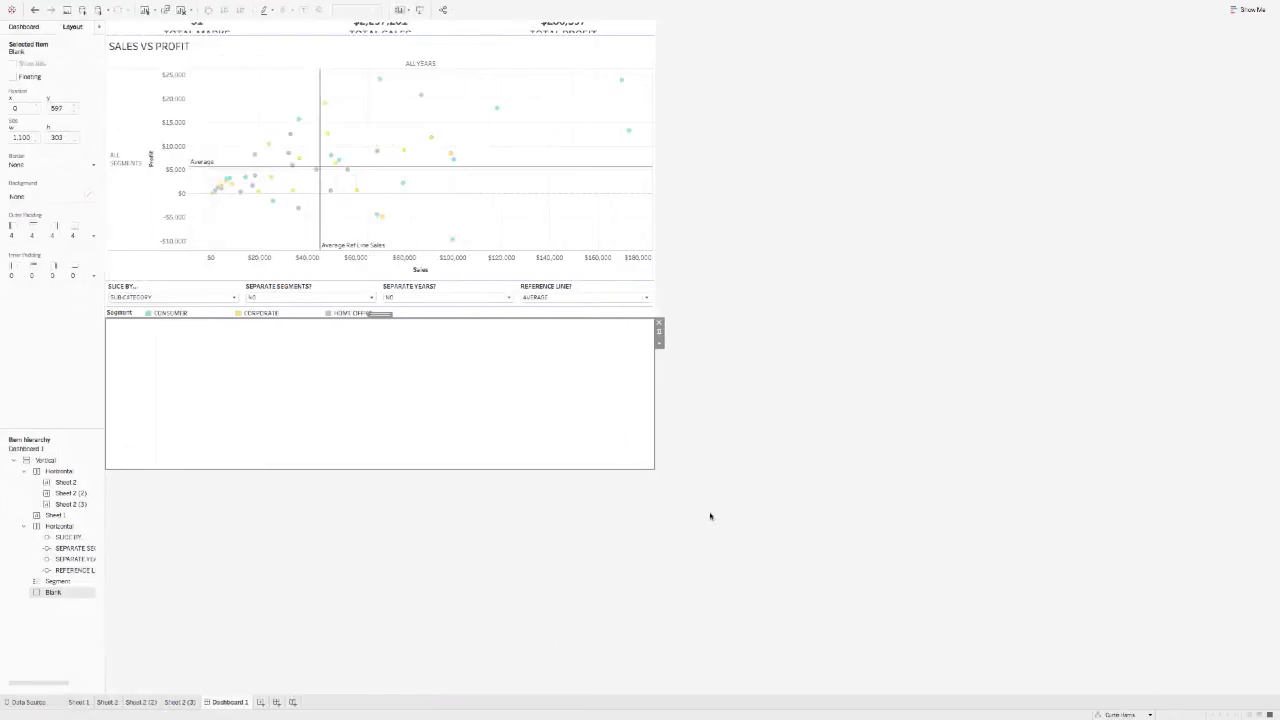
double_click(116, 313)
key("super+a")
type("S")
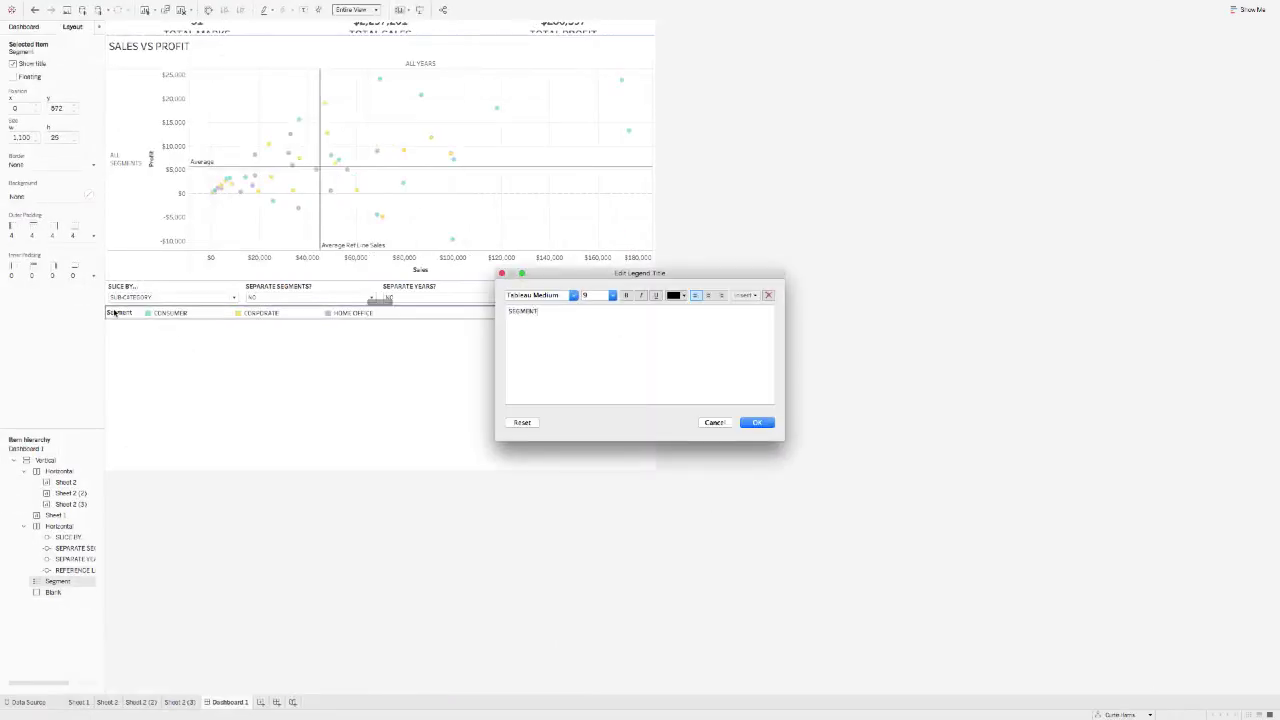
left_click(757, 423)
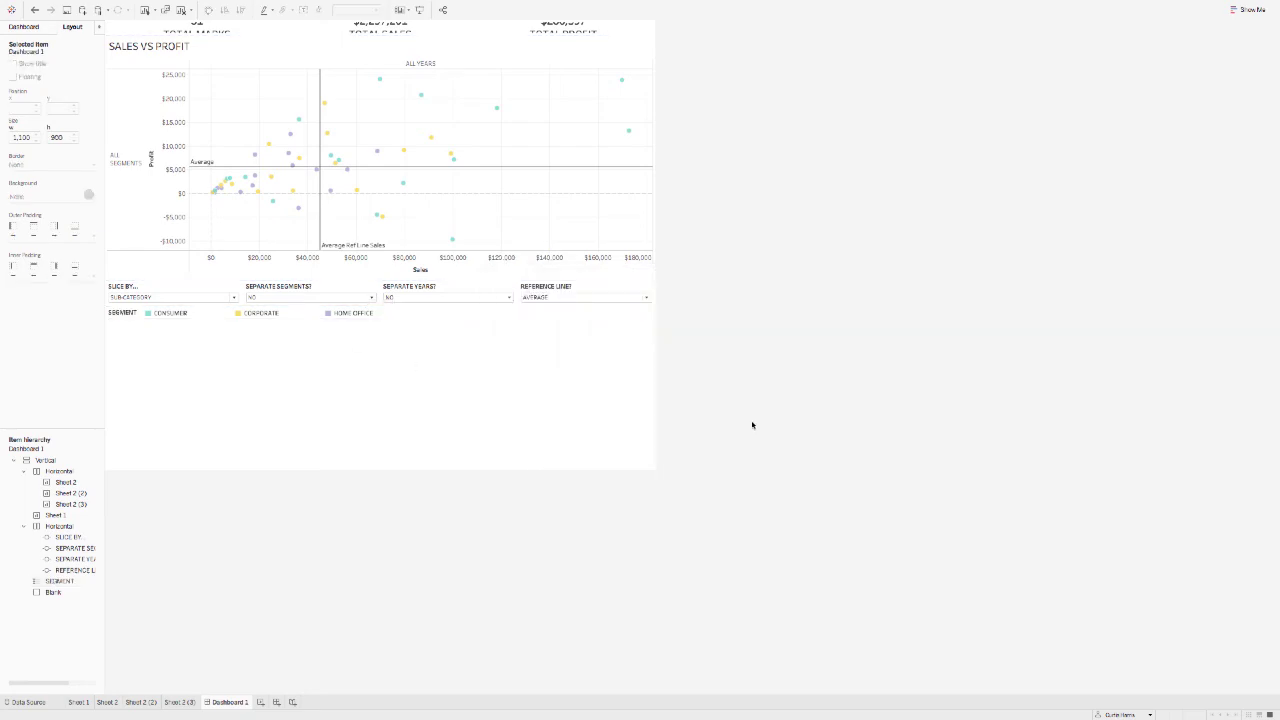
Remove the blank object below the Segment legend from the dashboard
key("ctrl+Right")
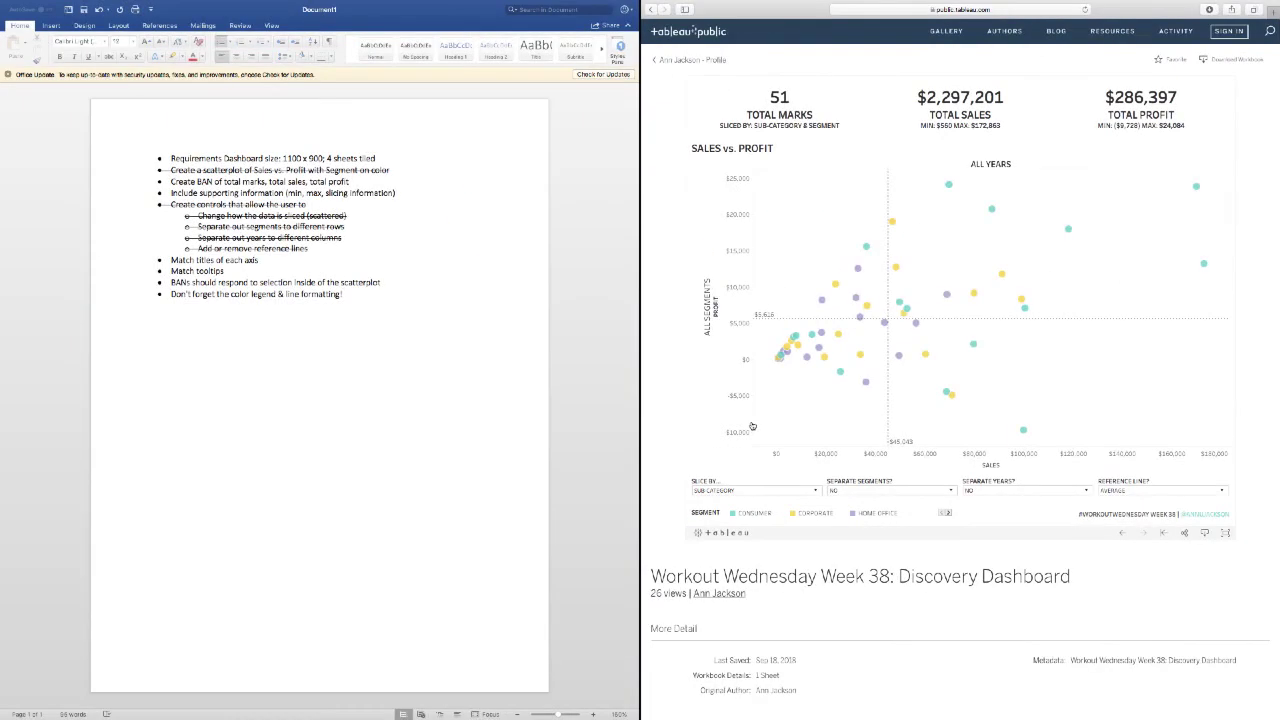
key("ctrl+Right")
left_click(549, 380)
left_click(658, 326)
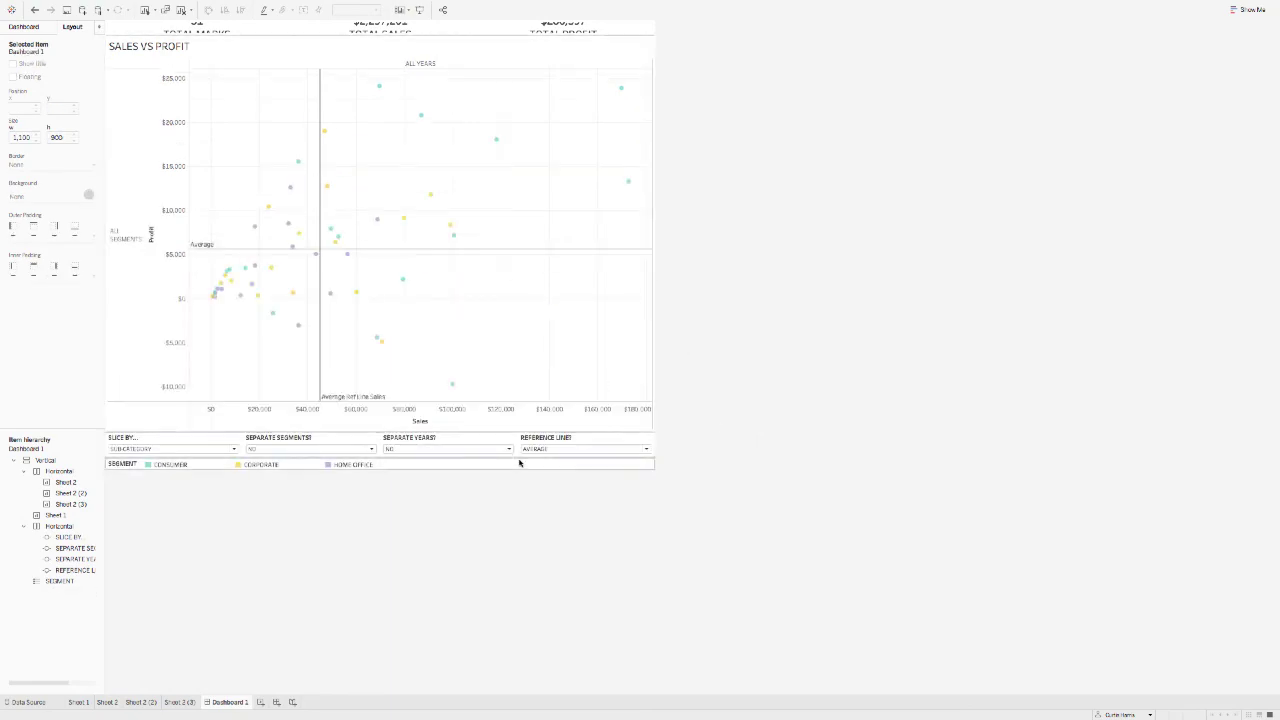
Set the height of the Segment legend to 35 pixels
key("ctrl+Left")
key("ctrl+Right")
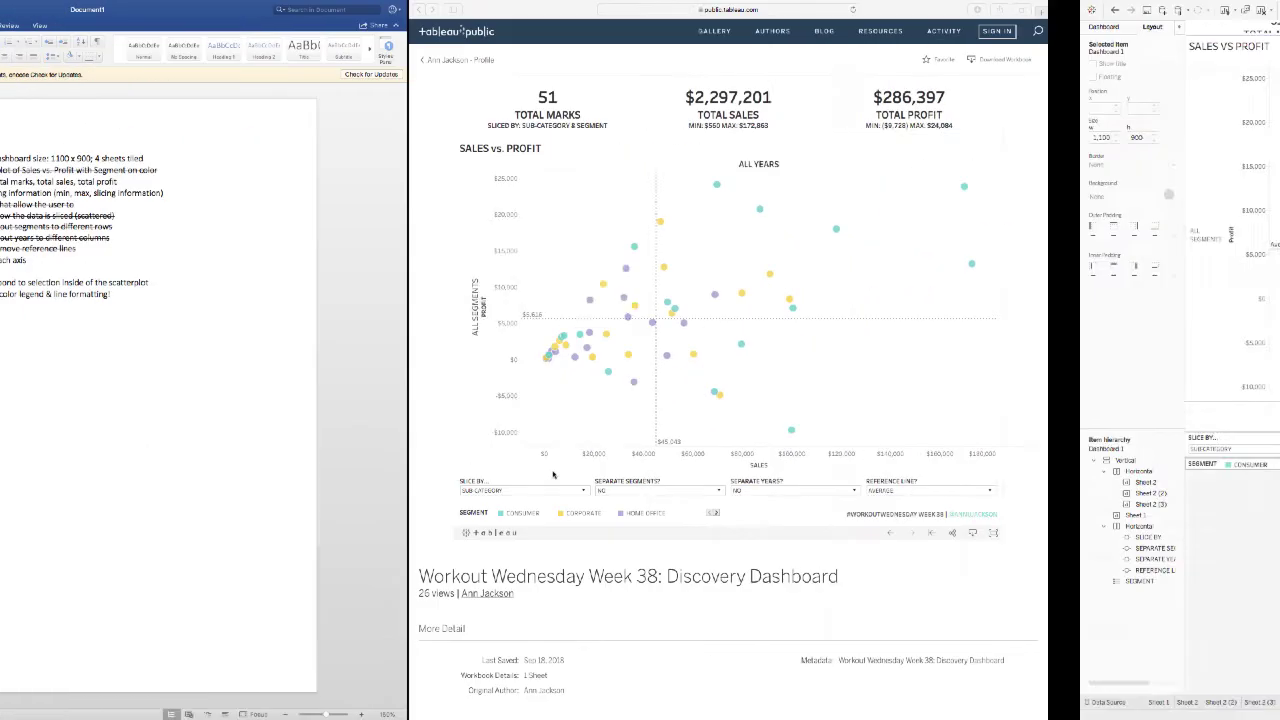
left_click(574, 466)
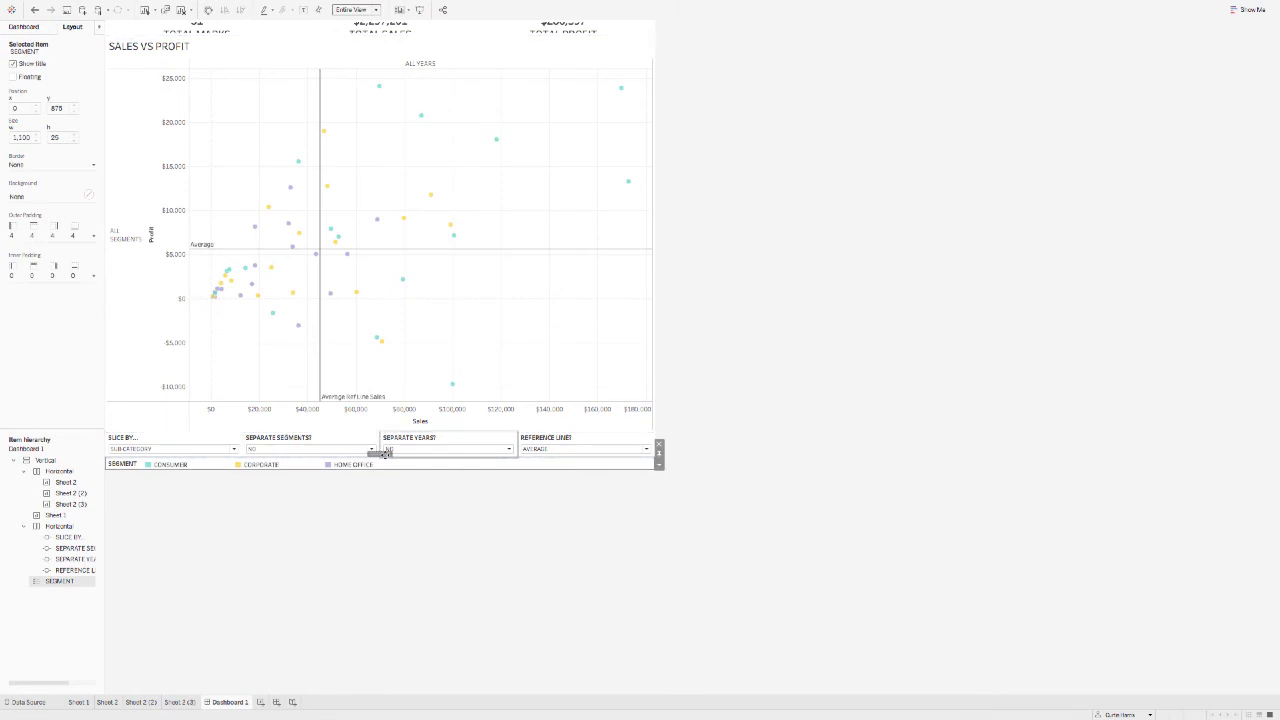
left_click(659, 467)
left_click(686, 576)
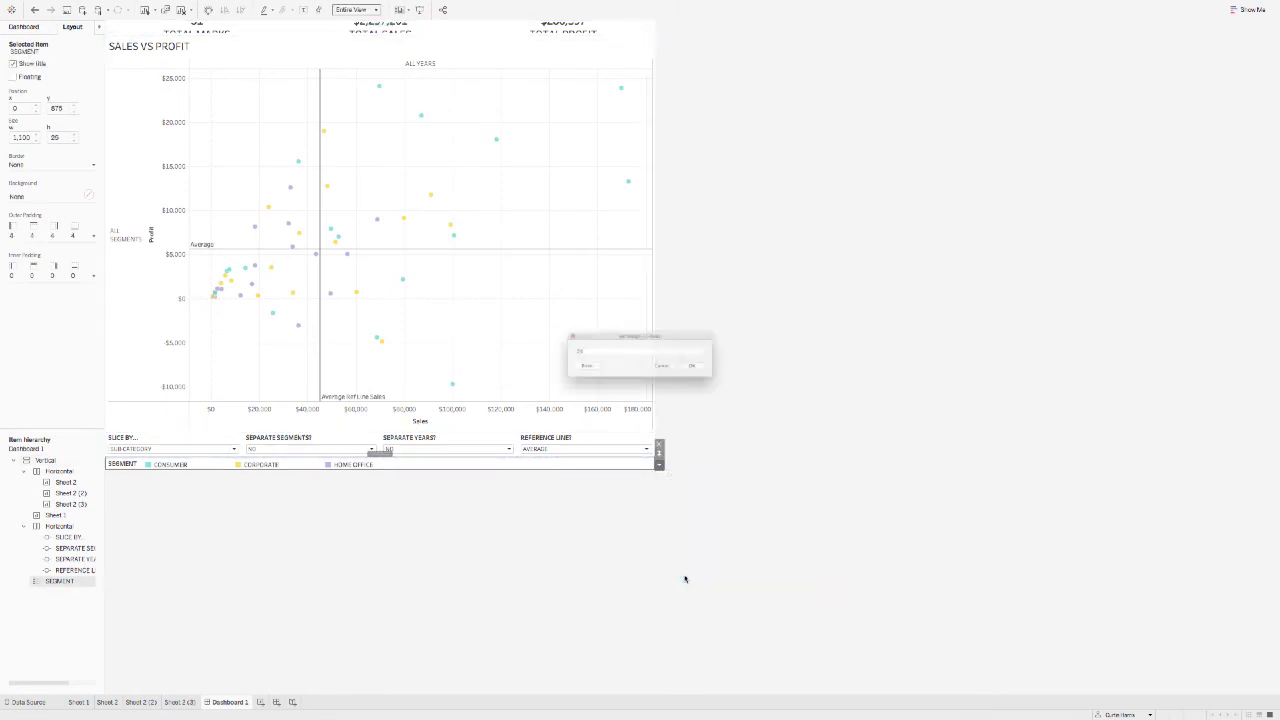
type("35")
key("Return")
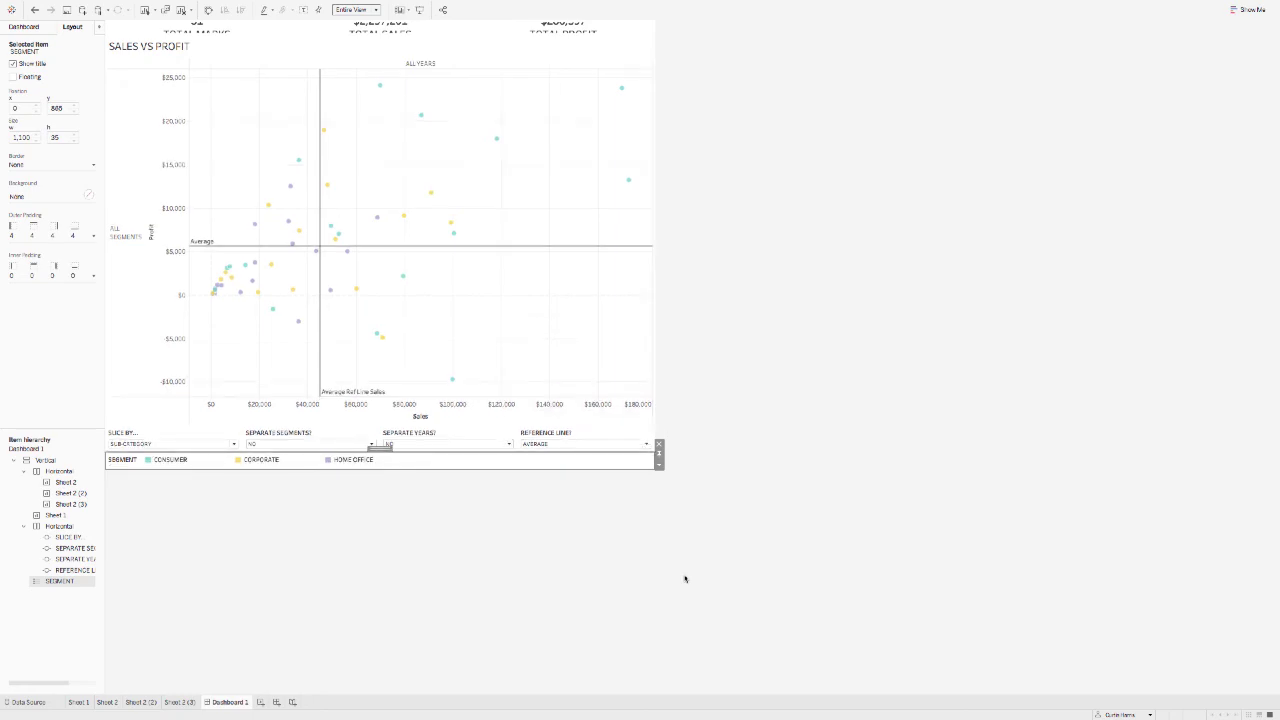
Set the height of the horizontal container holding the four parameter controls to 80 pixels
key("ctrl+Right")
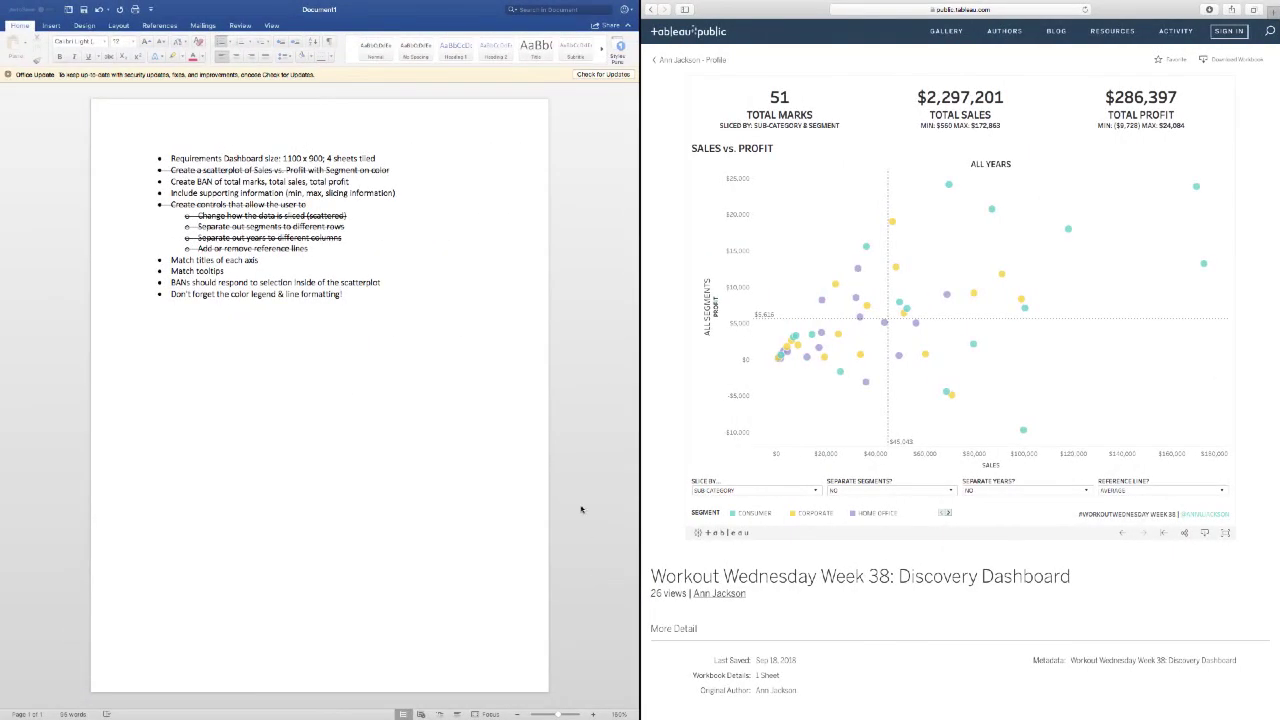
key("ctrl+Left")
left_click(477, 436)
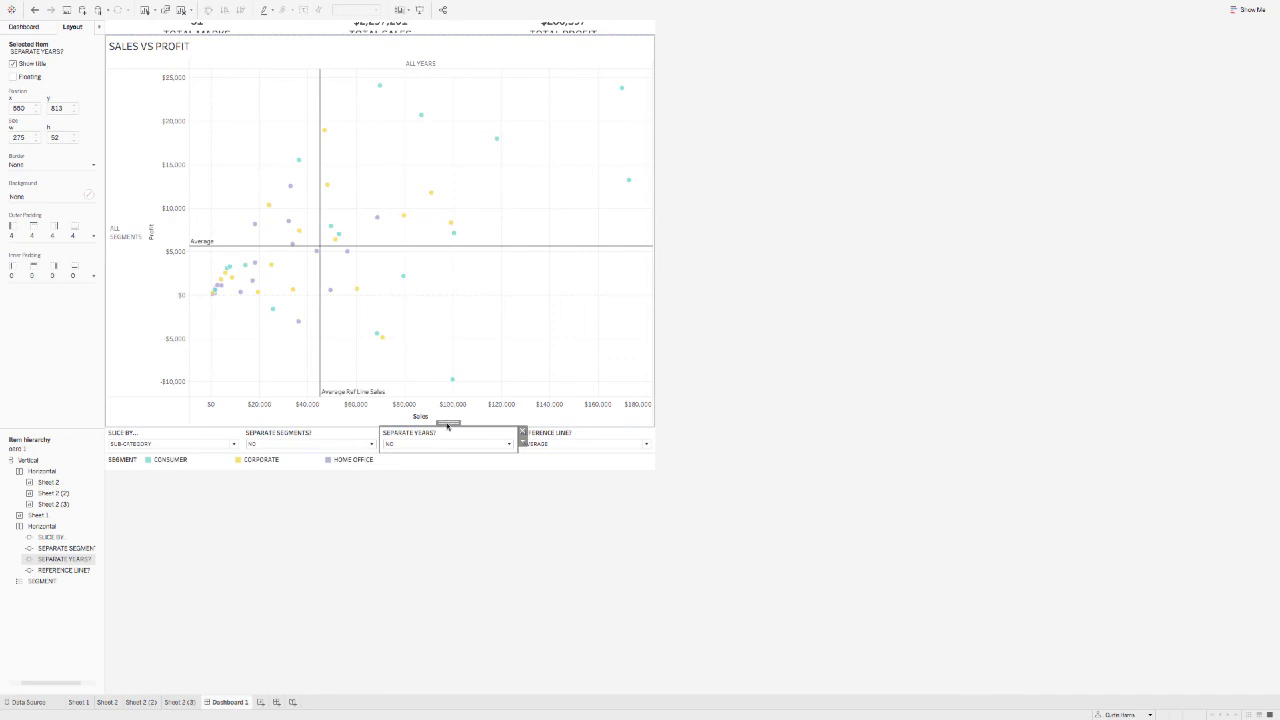
double_click(447, 426)
left_click(659, 449)
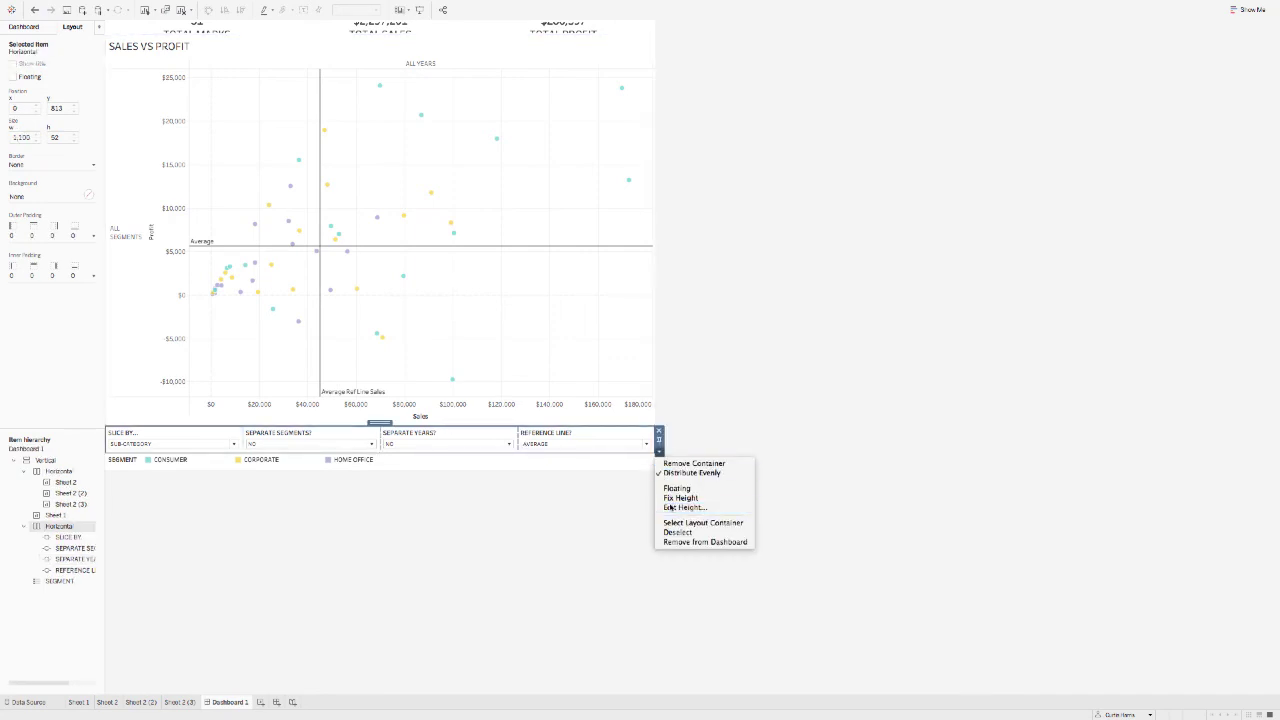
left_click(670, 507)
type("80")
key("Return")
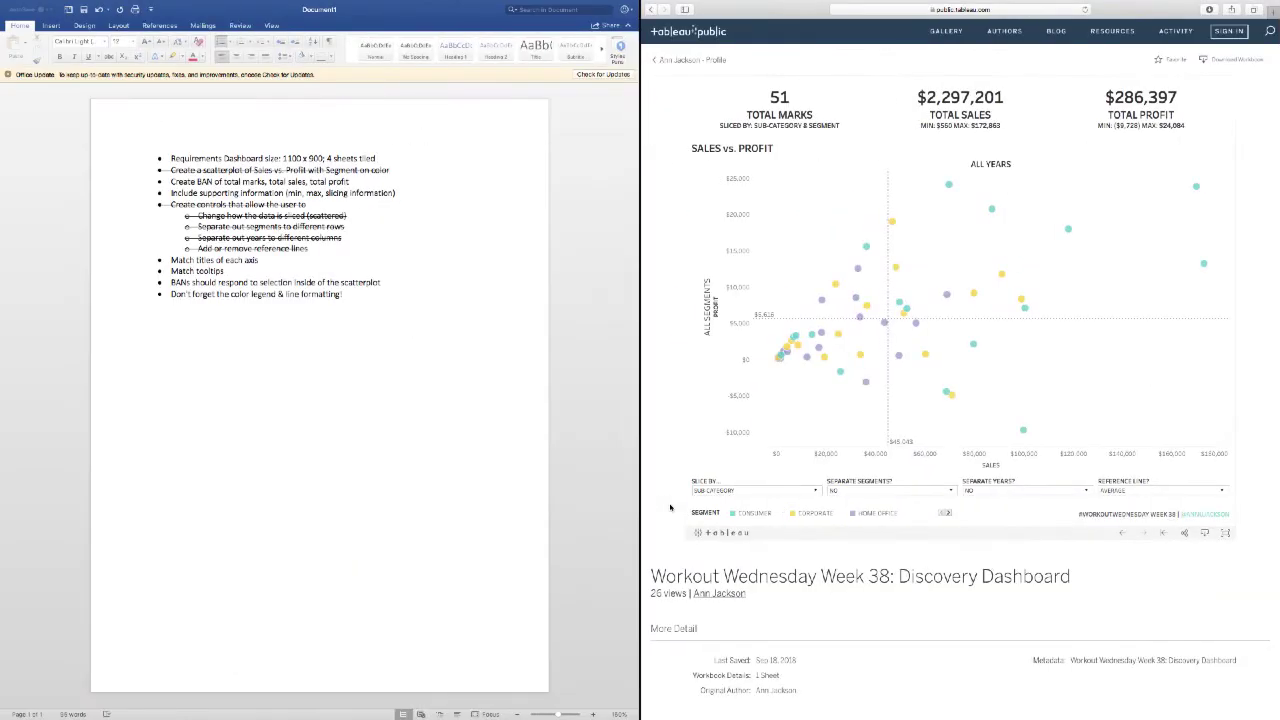
key("super+Tab")
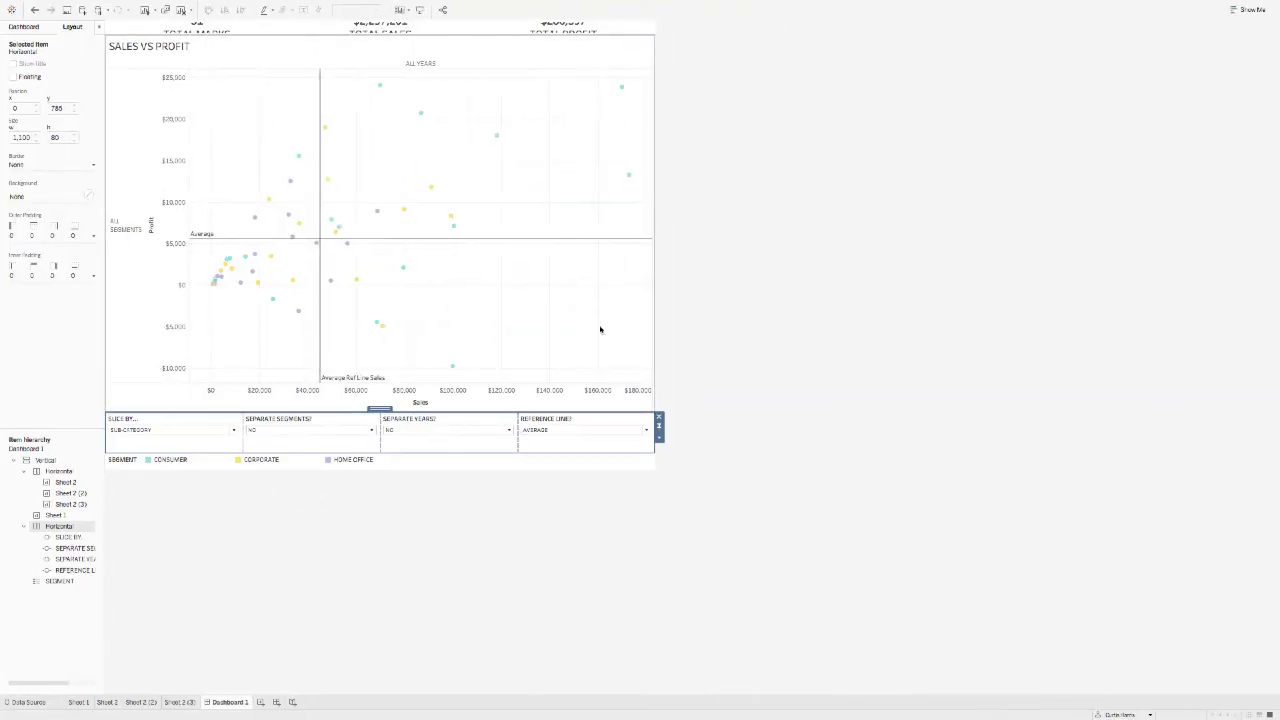
Set the height of the horizontal container holding the total marks, sales and profit sheets to 125 pixels
key("ctrl+Left")
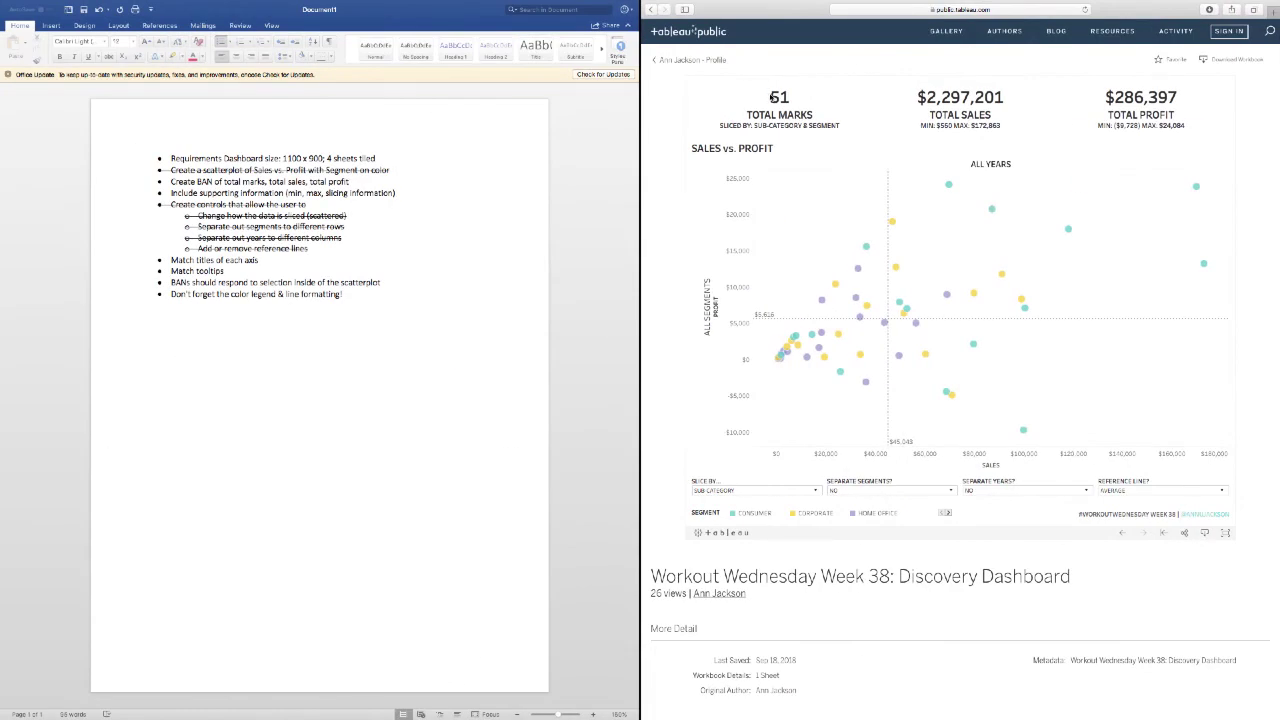
key("ctrl+Right")
left_click(575, 25)
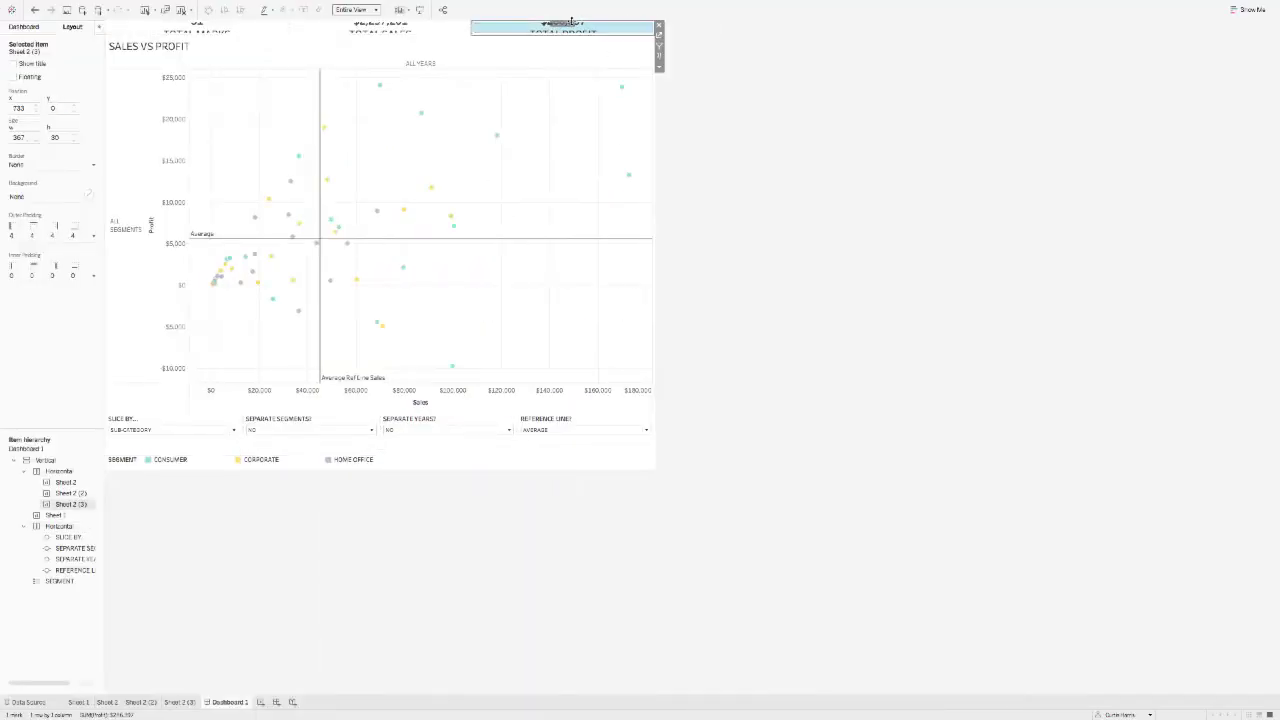
double_click(571, 22)
left_click(659, 45)
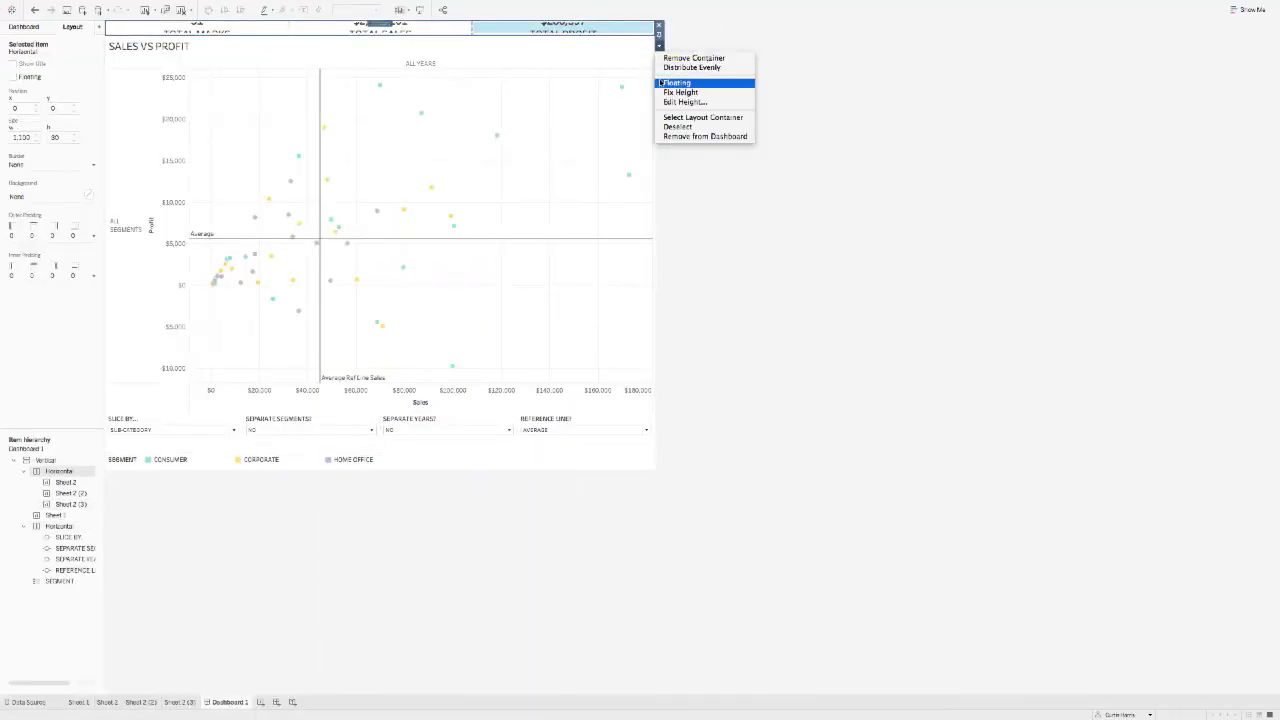
left_click(663, 103)
type("125")
key("Return")
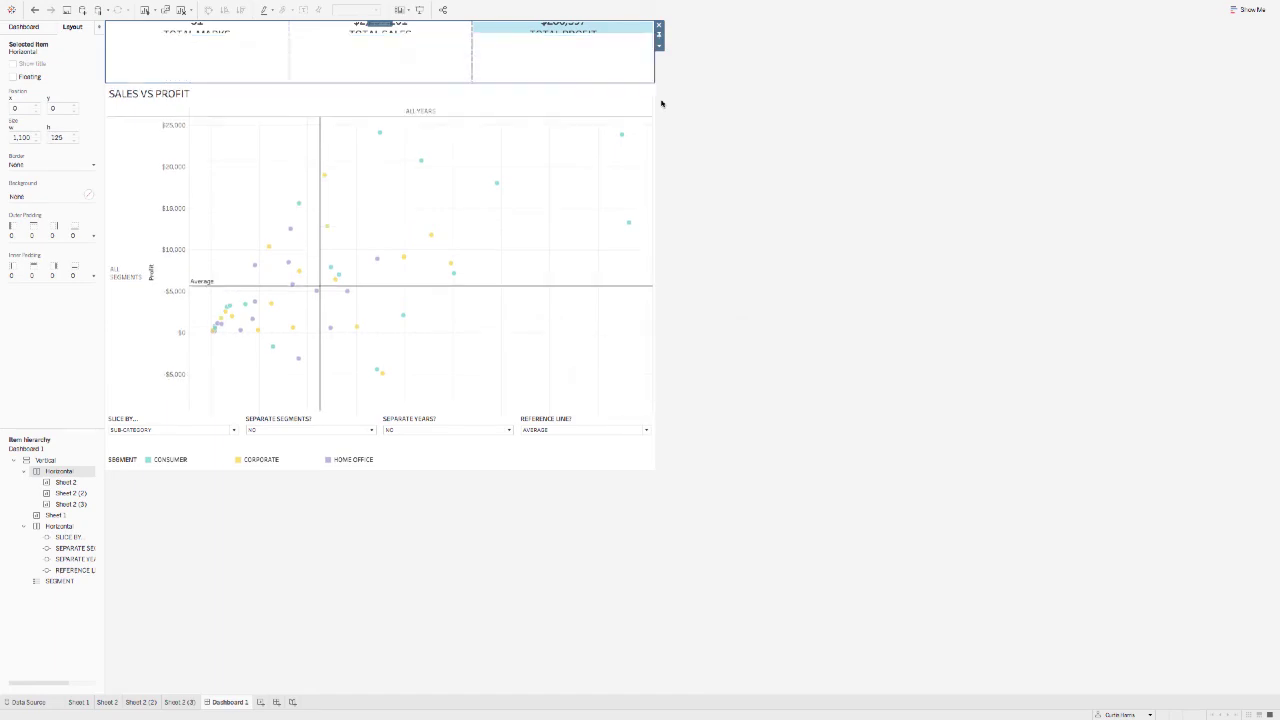
left_click(554, 65)
left_click(737, 107)
Compare the layout with the reference dashboard and rotate the scatterplot's ALL SEGMENTS row label to vertical
key("ctrl+Right")
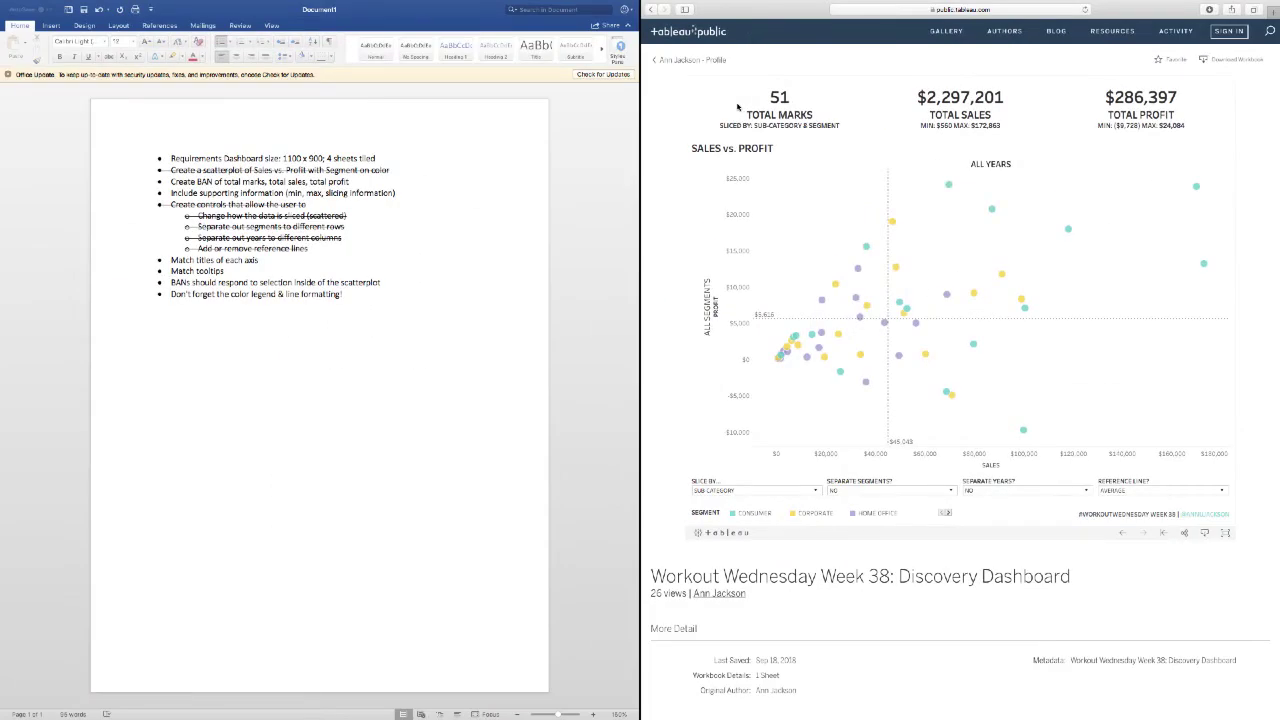
key("ctrl+Left")
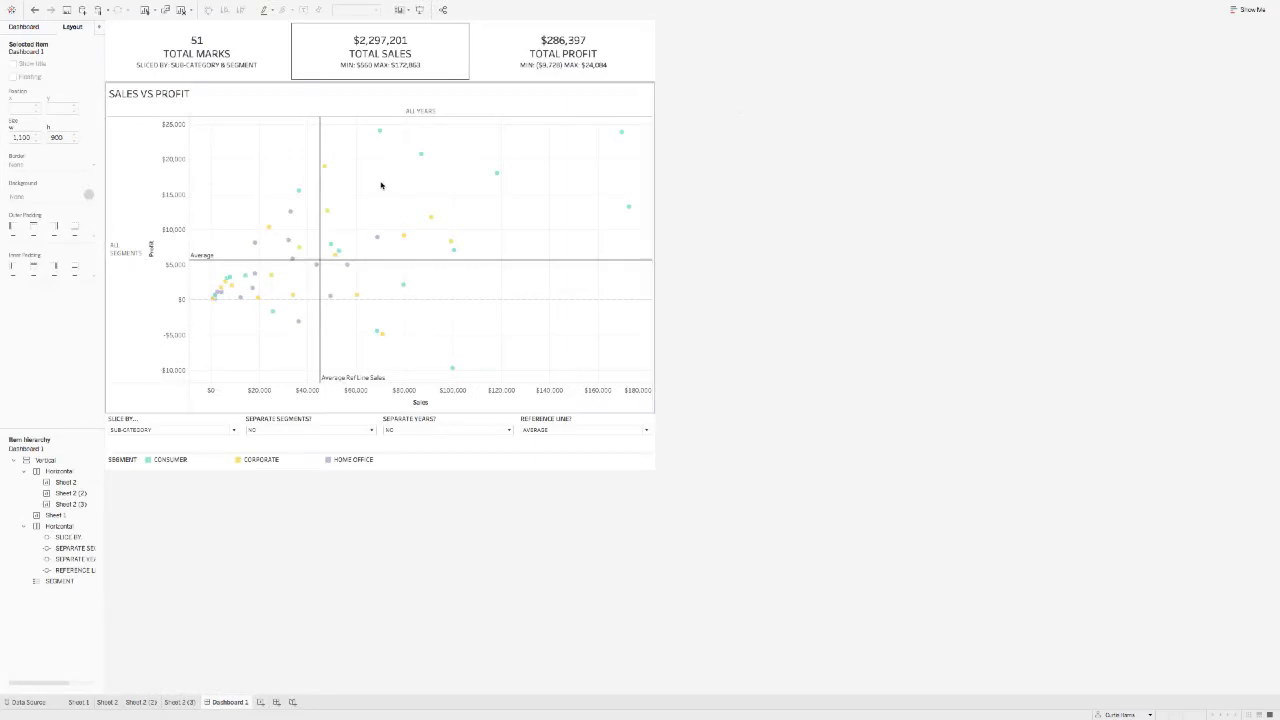
right_click(127, 257)
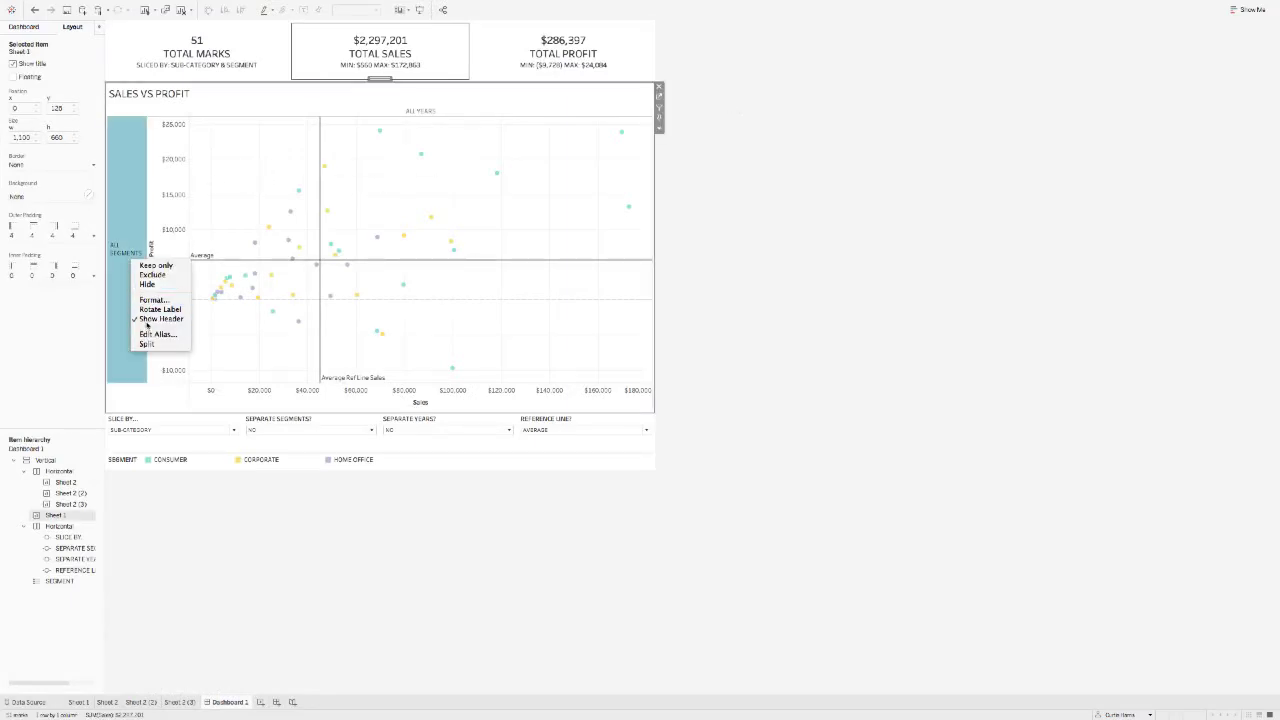
left_click(158, 309)
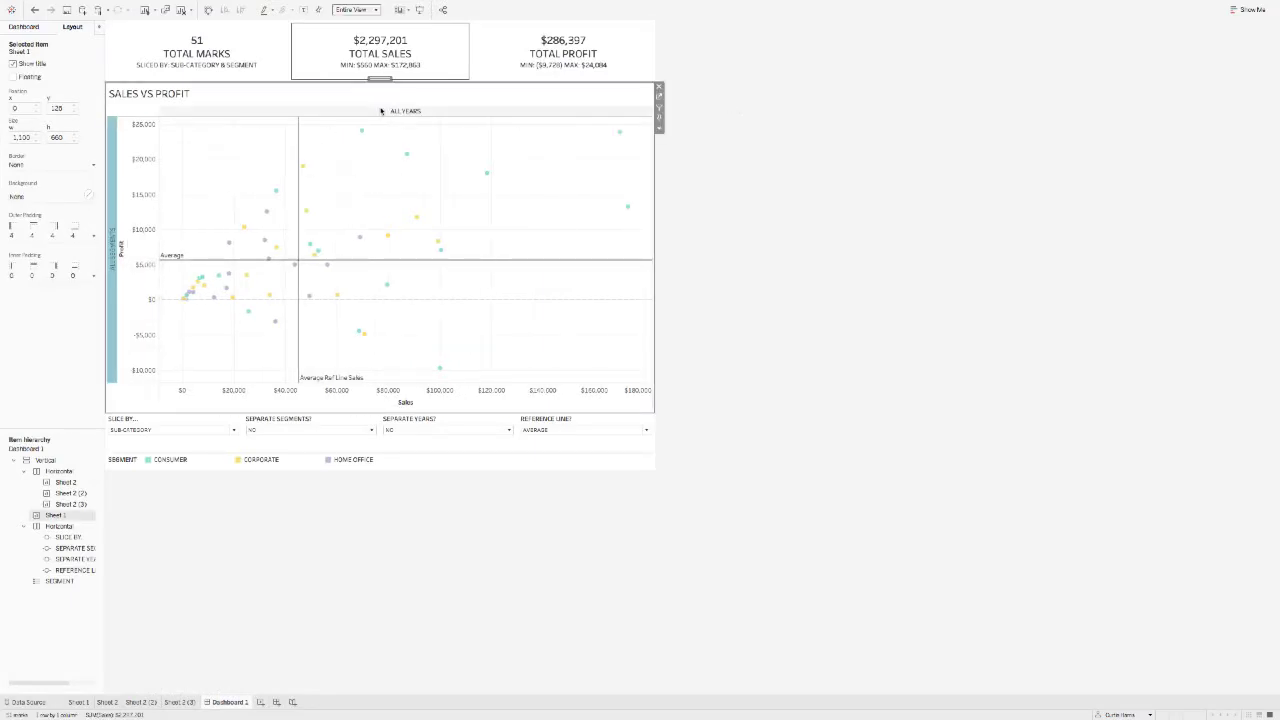
Check the reference dashboard's lines and set the scatterplot's grid lines and zero lines to None
key("ctrl+Right")
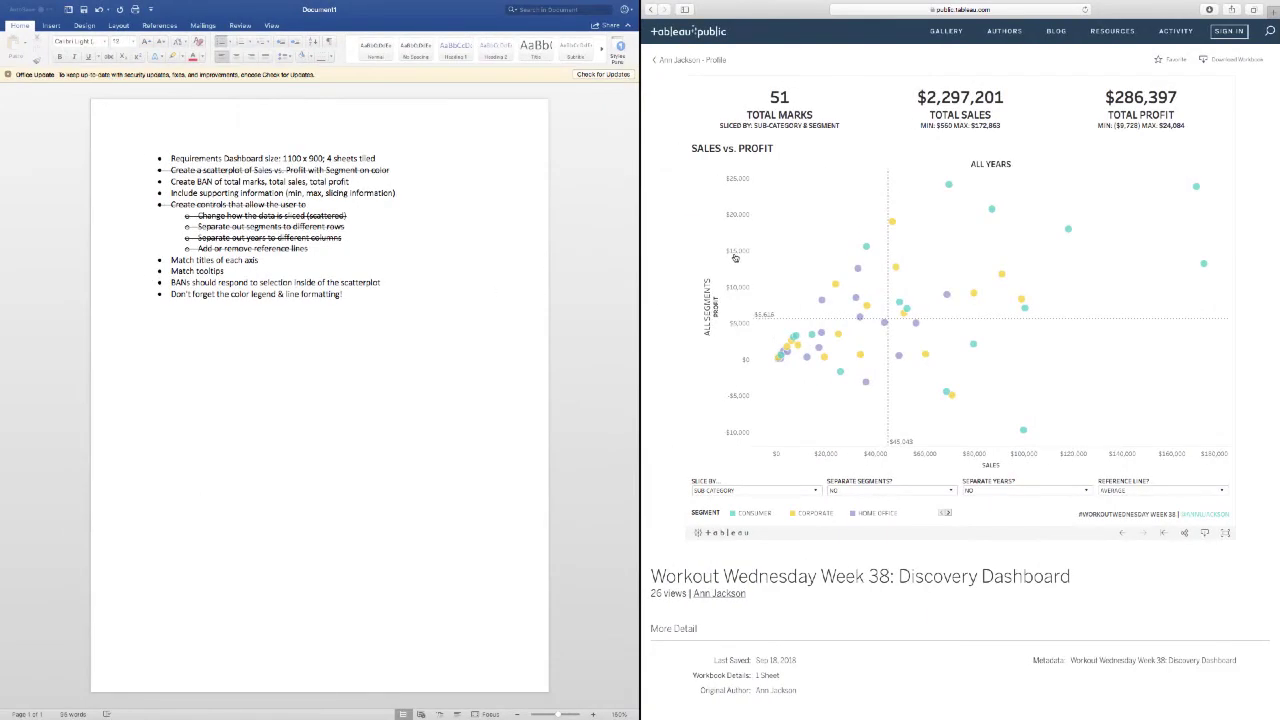
key("super+Tab")
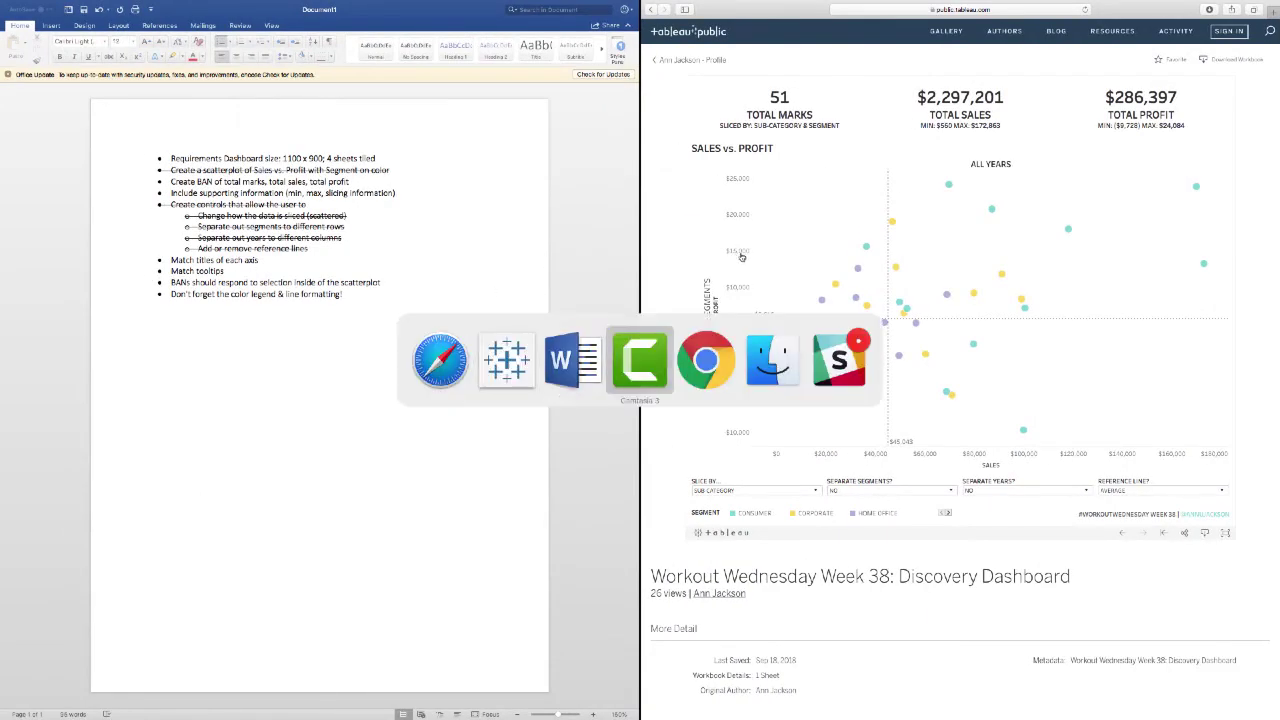
left_click(505, 370)
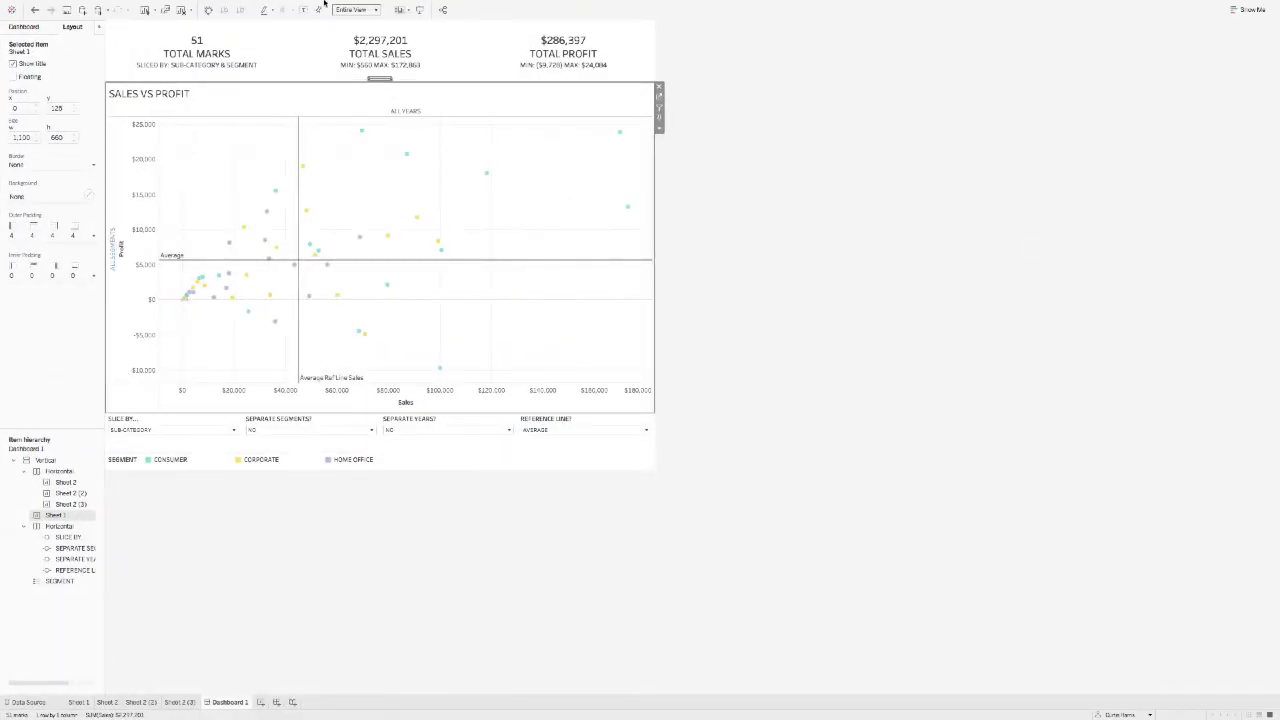
left_click(295, 5)
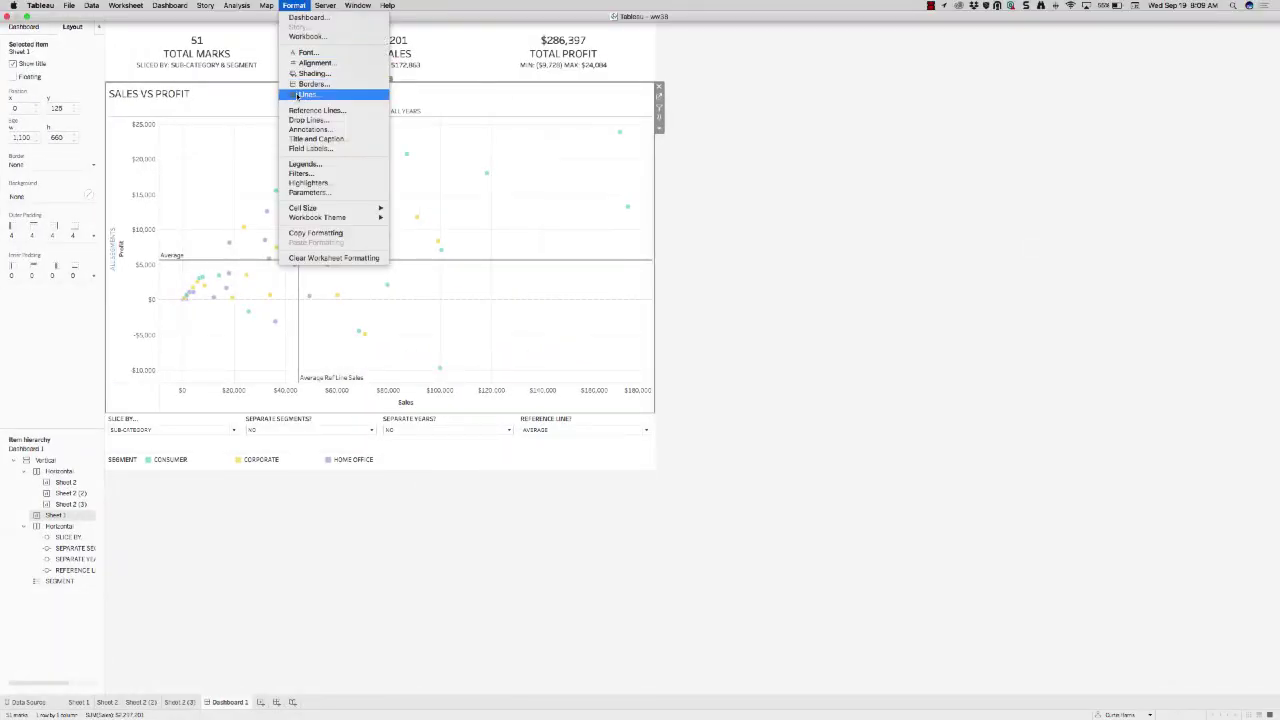
left_click(300, 92)
left_click(57, 107)
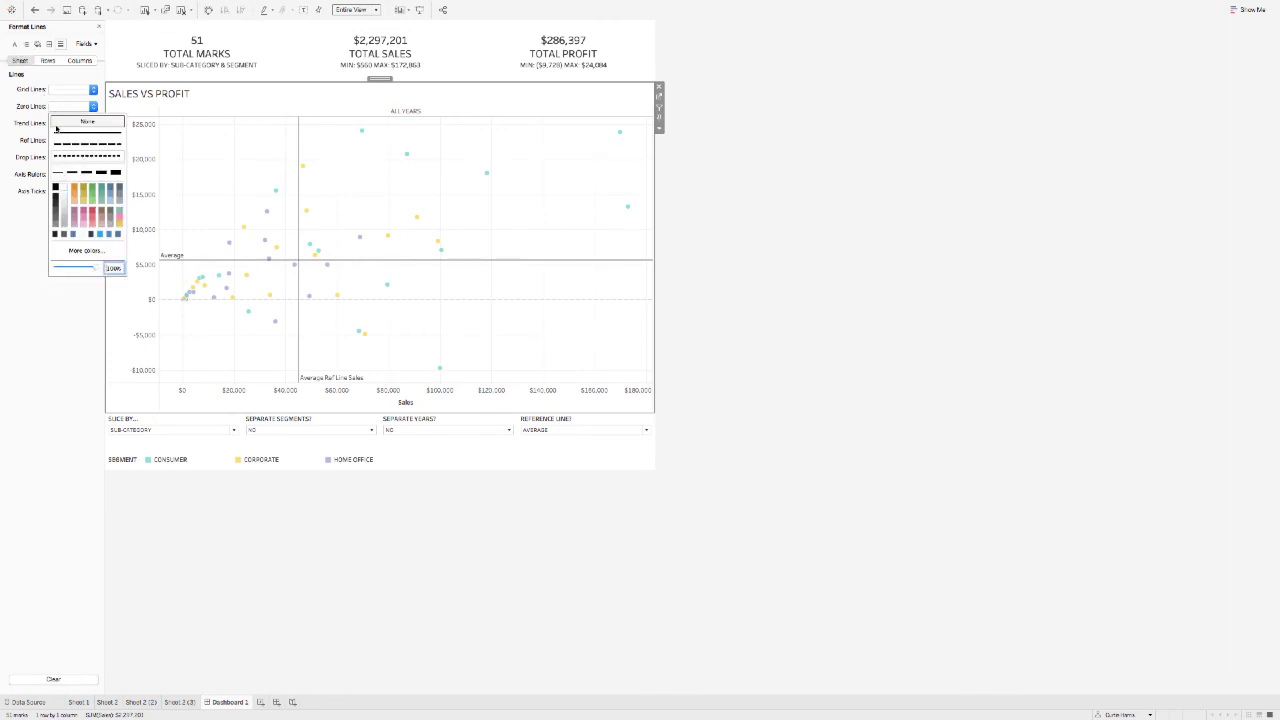
left_click(58, 90)
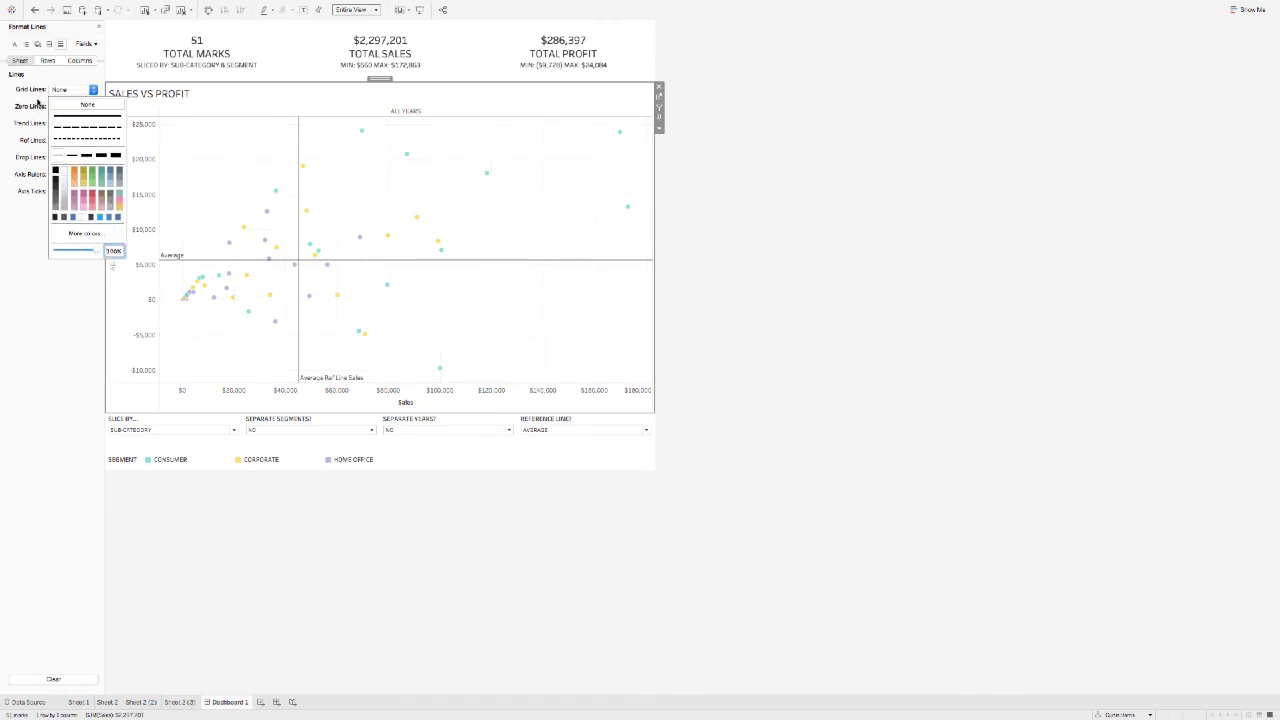
Set the scatterplot's row divider and column divider borders to None for both pane and header
left_click(49, 44)
left_click(63, 330)
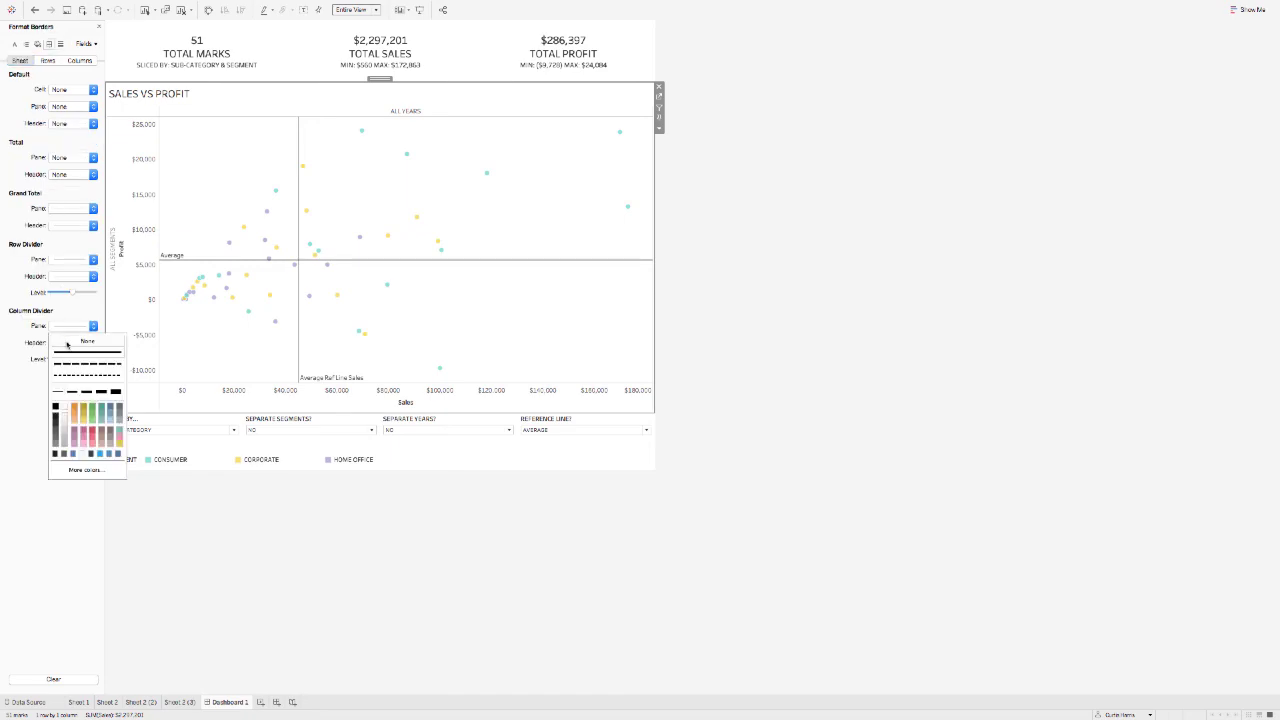
left_click(65, 261)
left_click(674, 302)
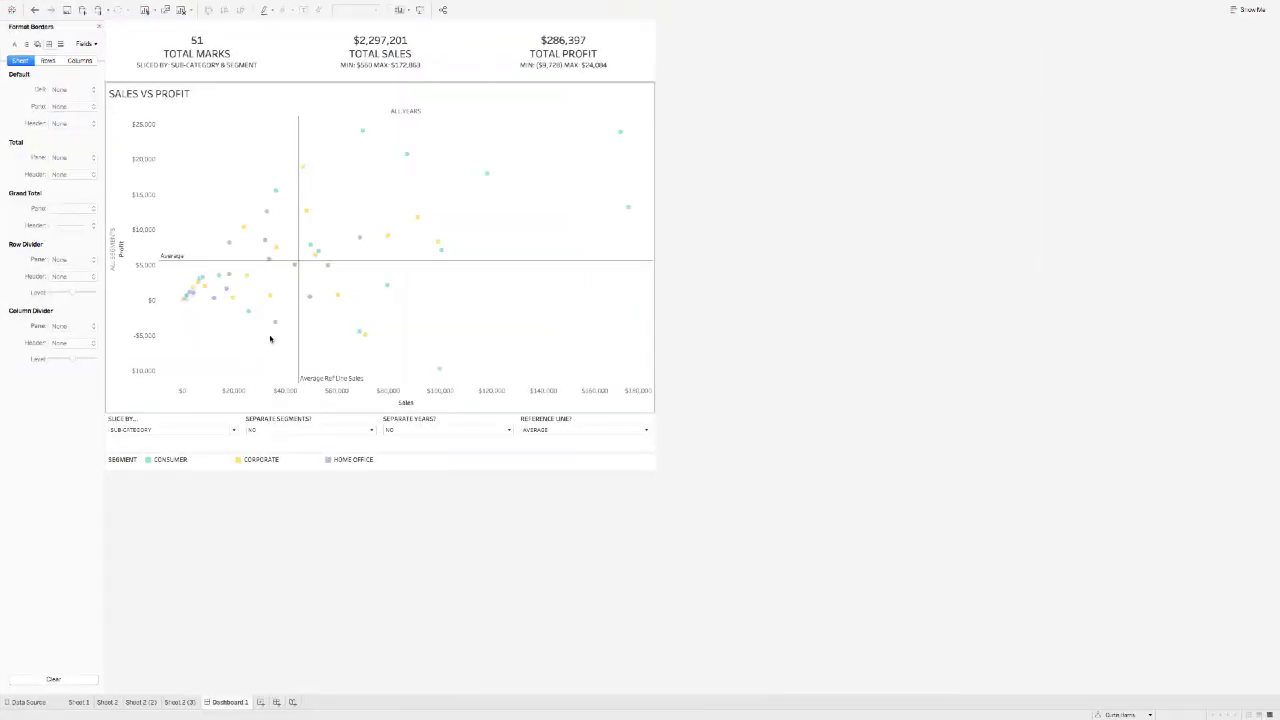
Give the scatterplot's vertical Sales reference line a dotted light gray style and set its label to Value
right_click(299, 343)
left_click(308, 348)
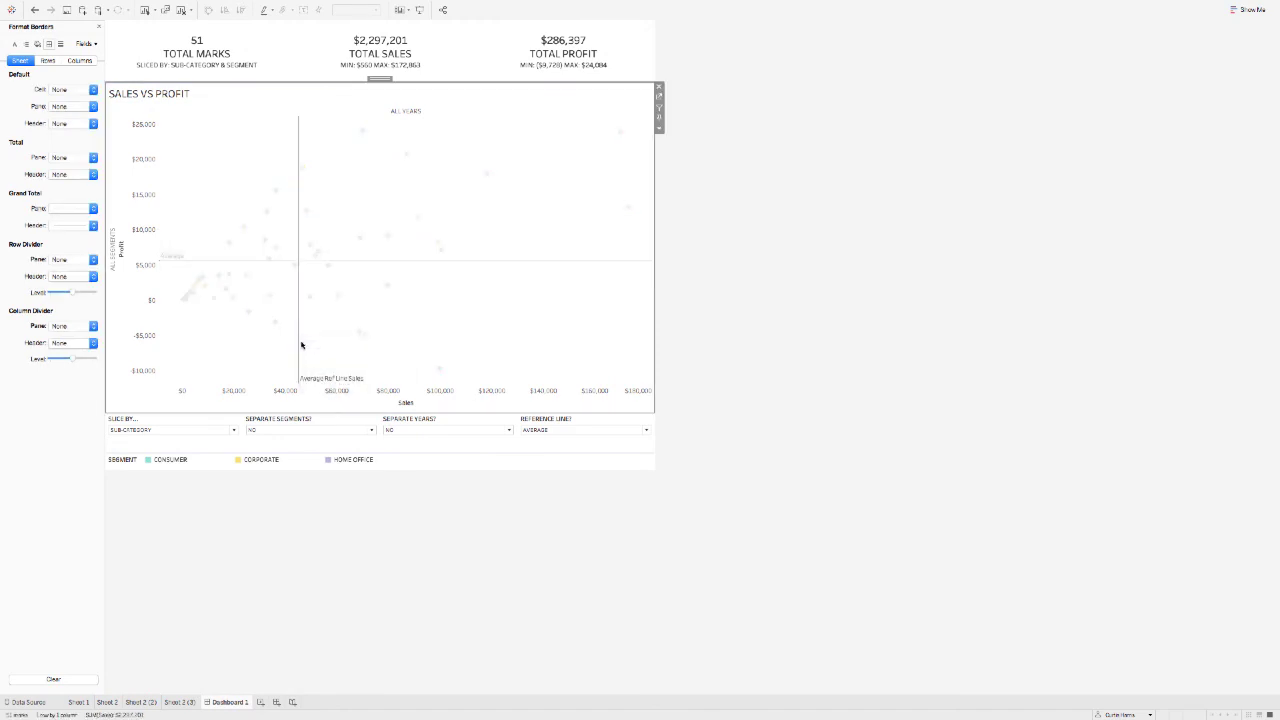
left_click(558, 392)
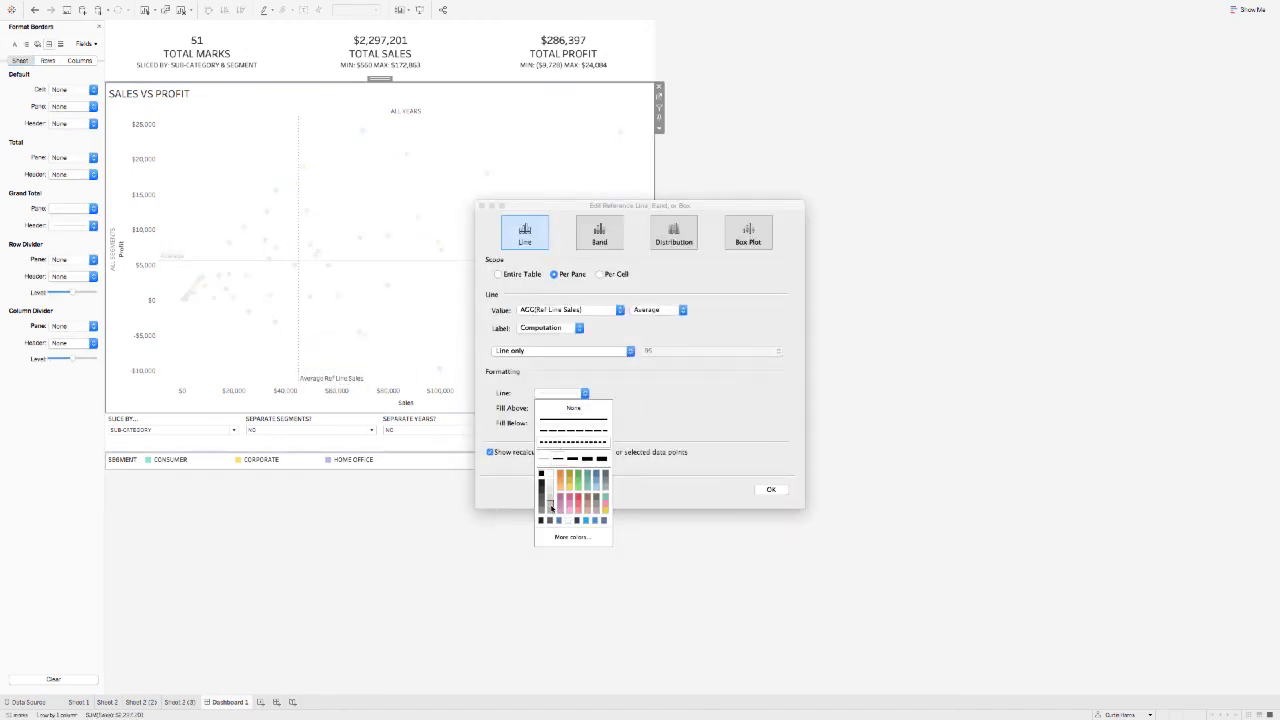
left_click(550, 330)
left_click(537, 321)
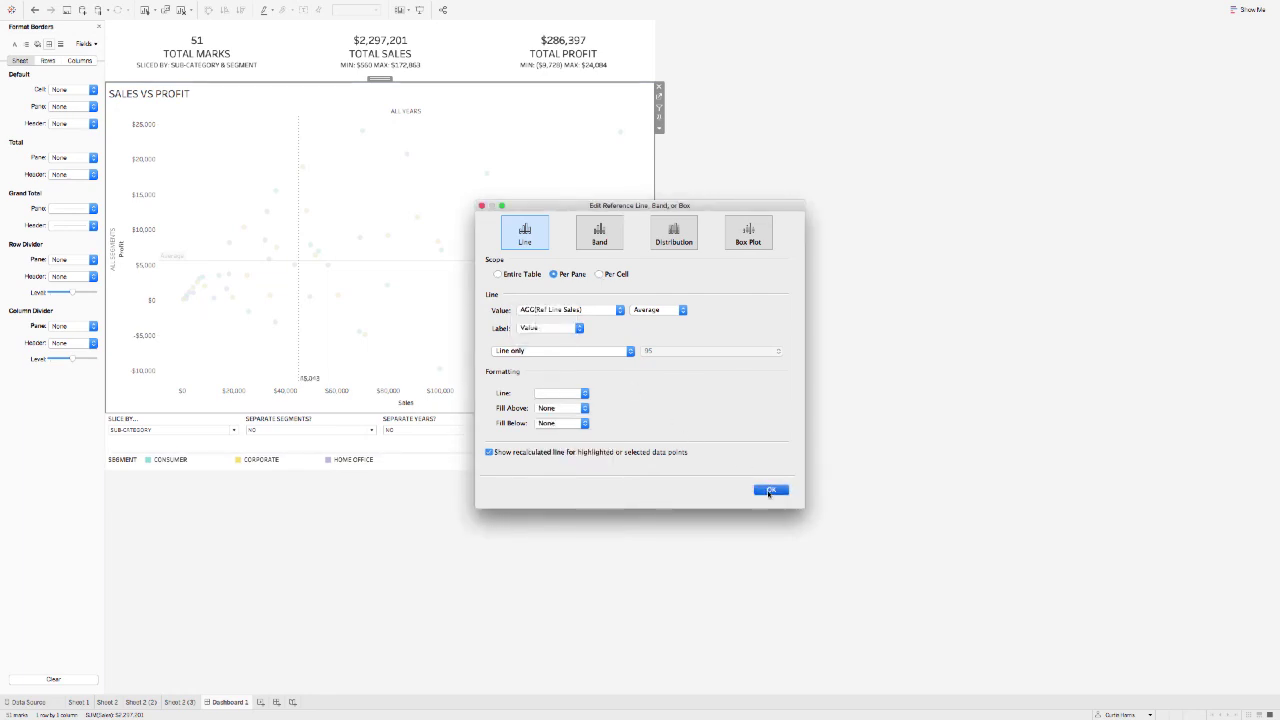
left_click(769, 490)
Give the horizontal Profit reference line the same dotted light gray style and set its label to Value
left_click(510, 265)
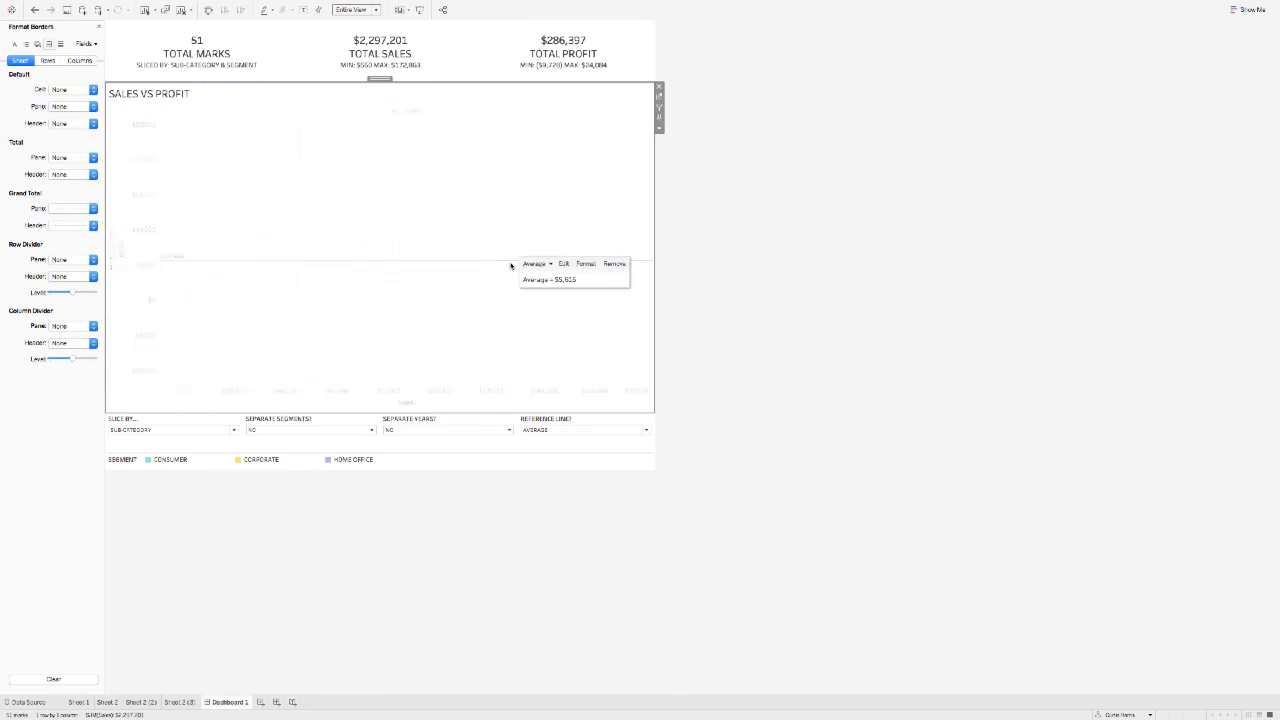
left_click(562, 263)
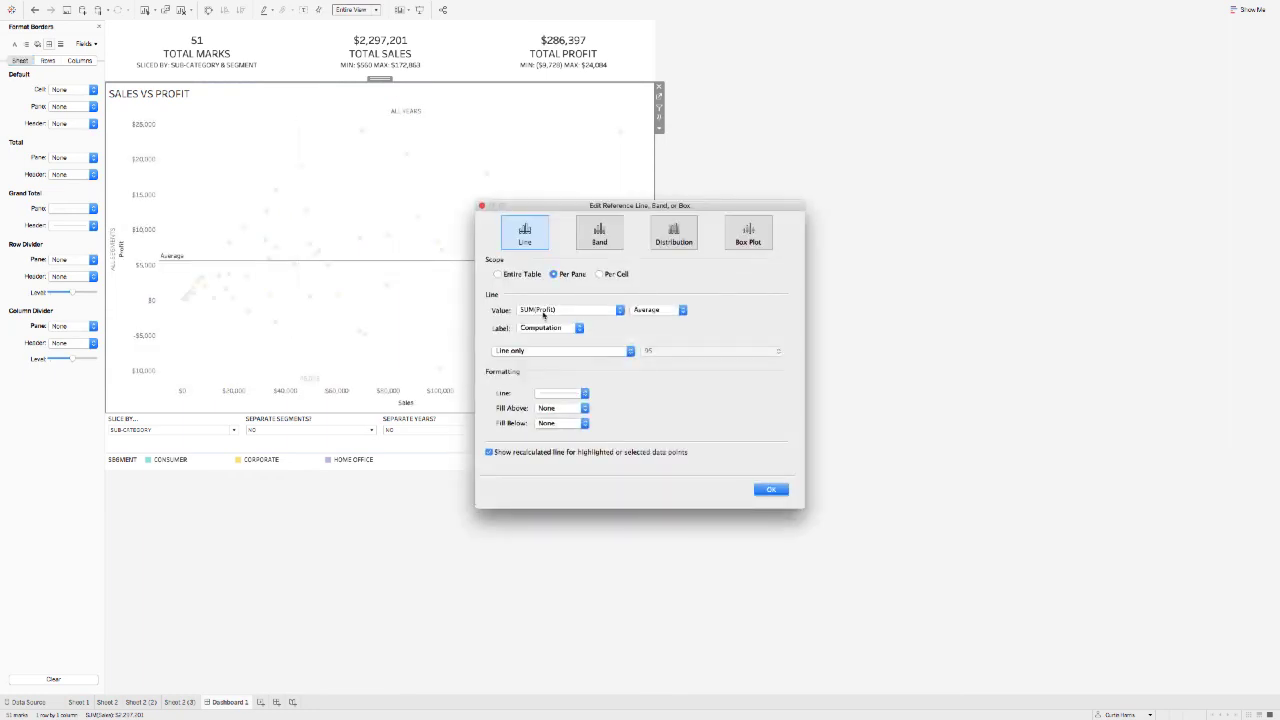
left_click(552, 395)
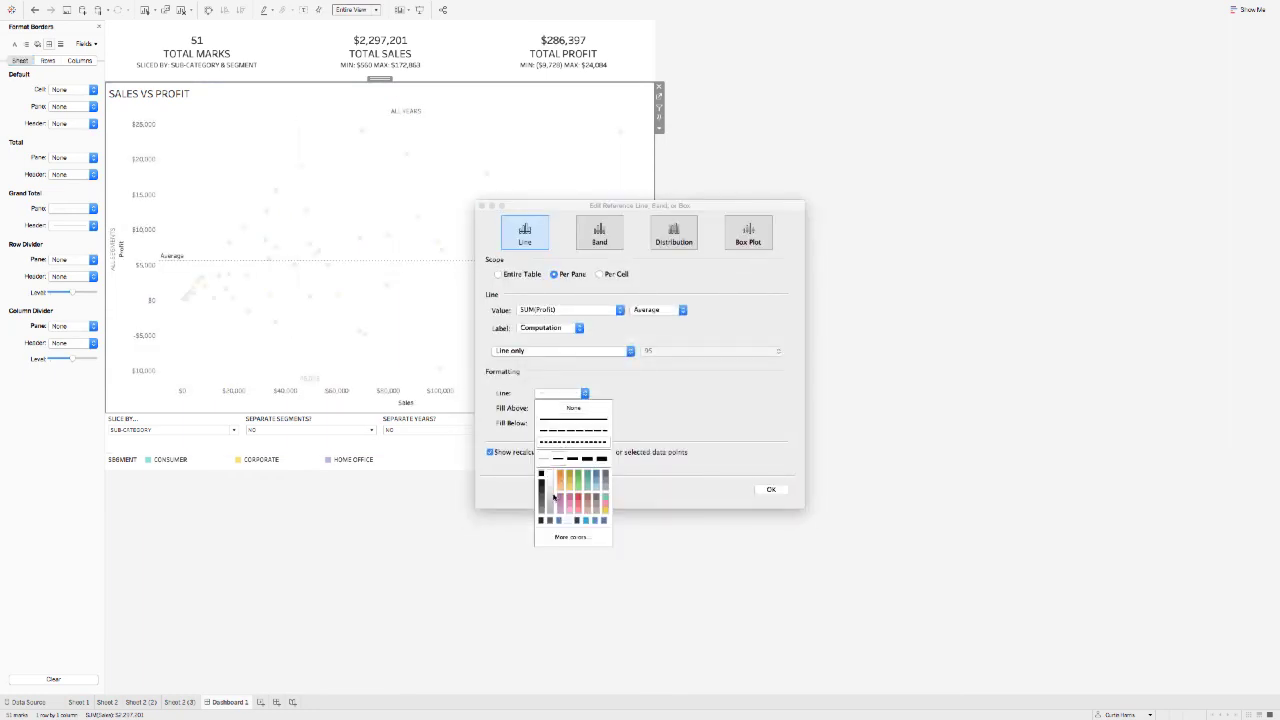
left_click(581, 433)
left_click(550, 328)
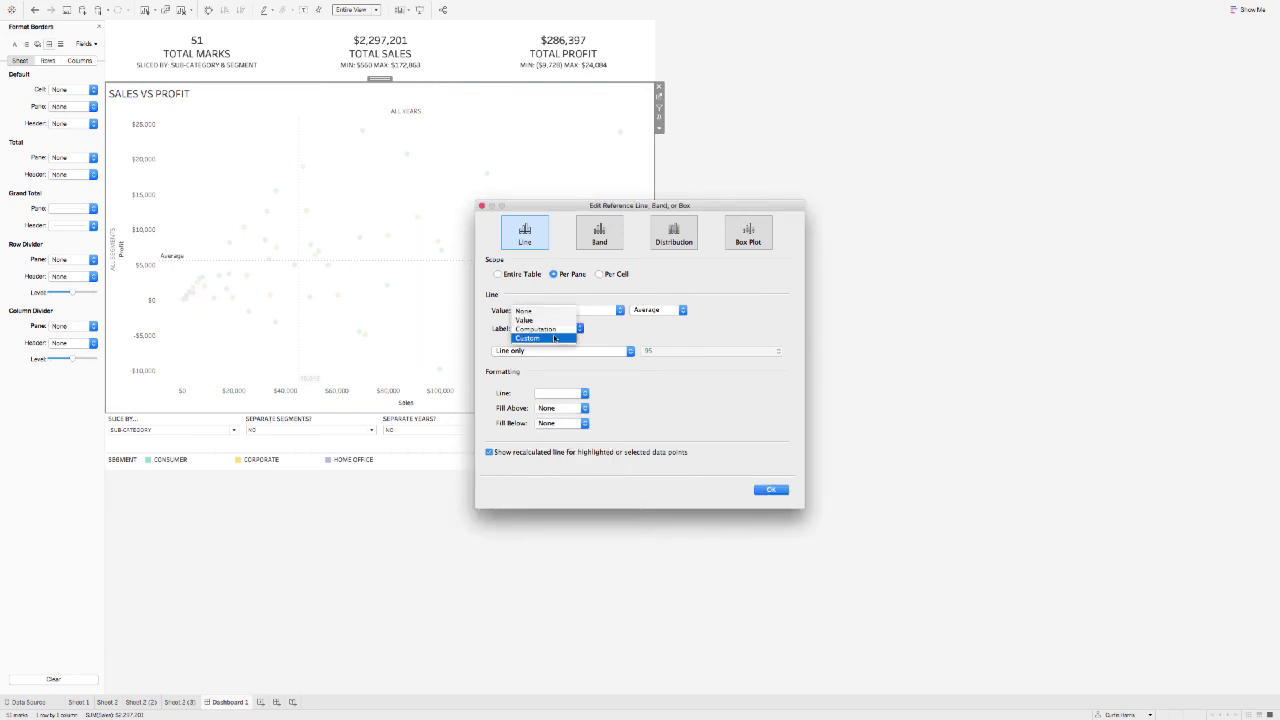
left_click(548, 321)
left_click(771, 490)
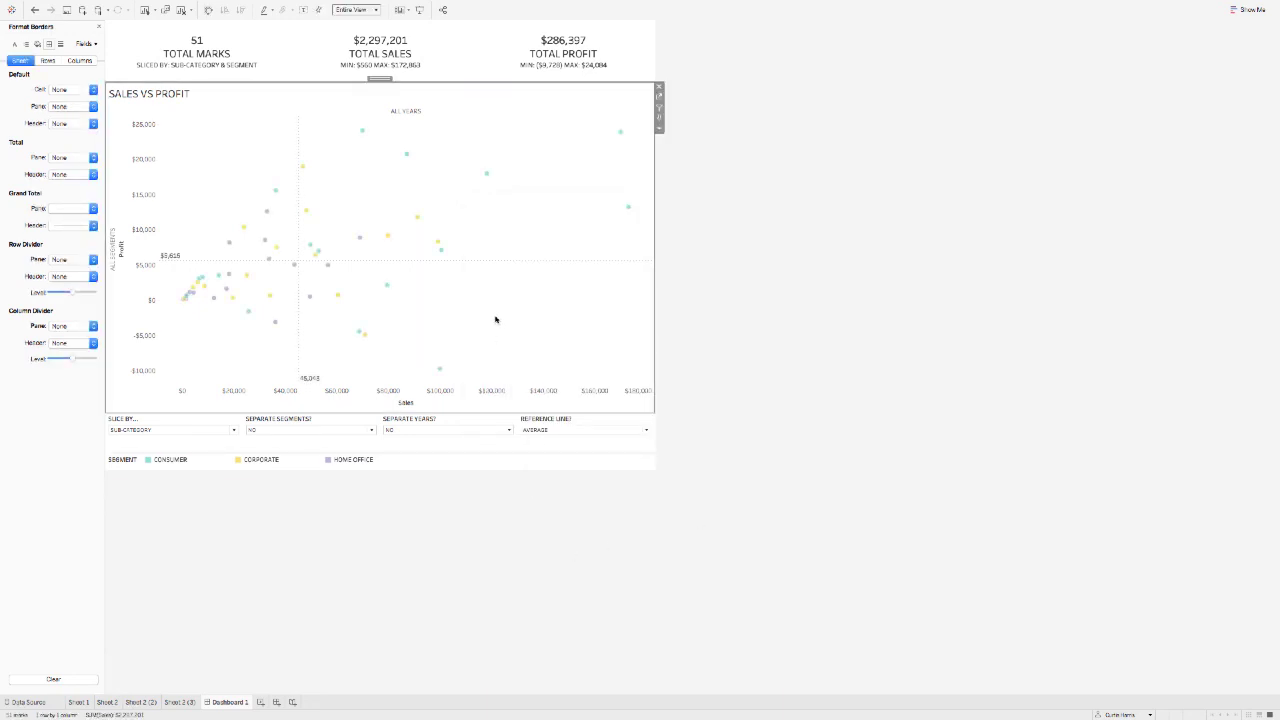
Check the line style settings of the vertical Sales reference line
right_click(298, 348)
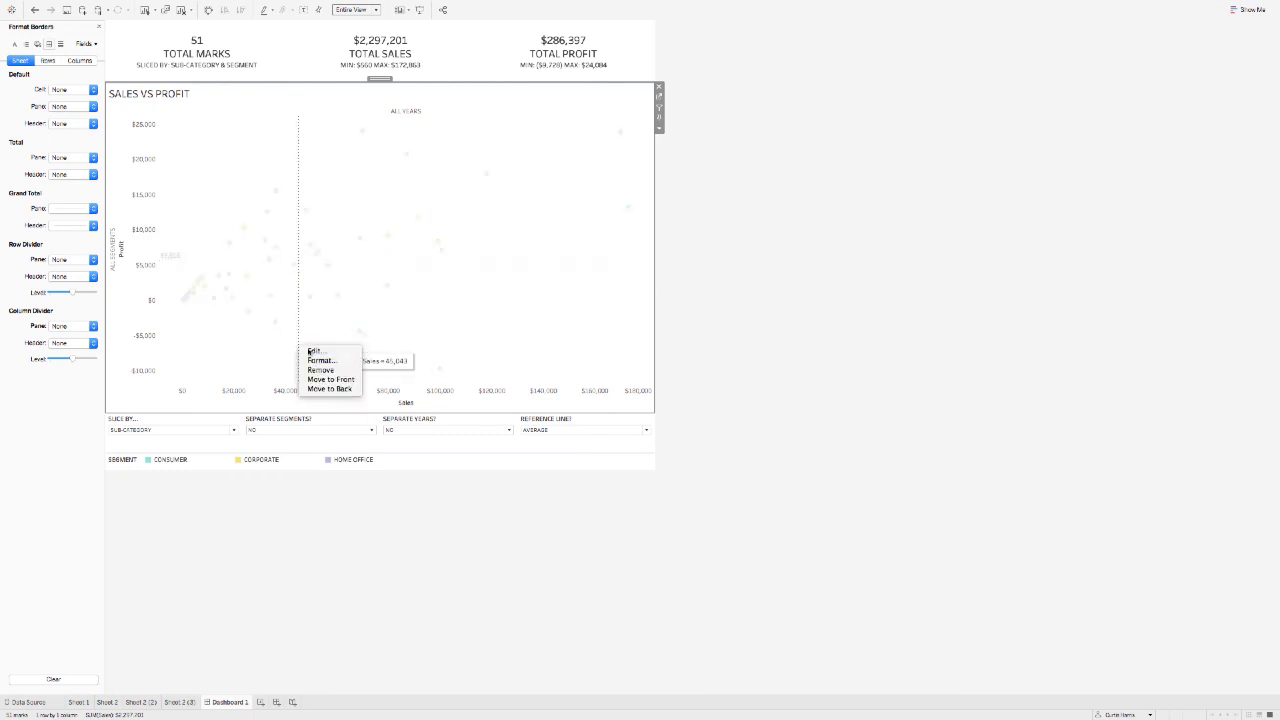
left_click(315, 351)
left_click(560, 393)
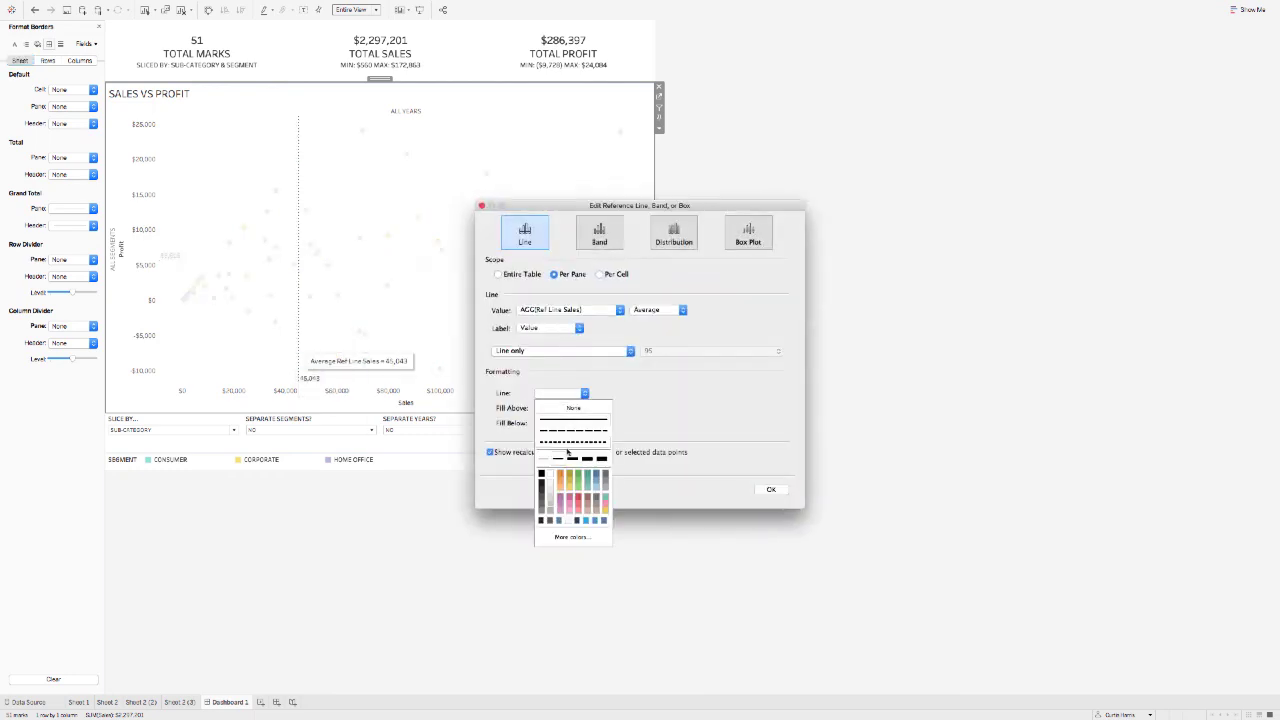
left_click(781, 490)
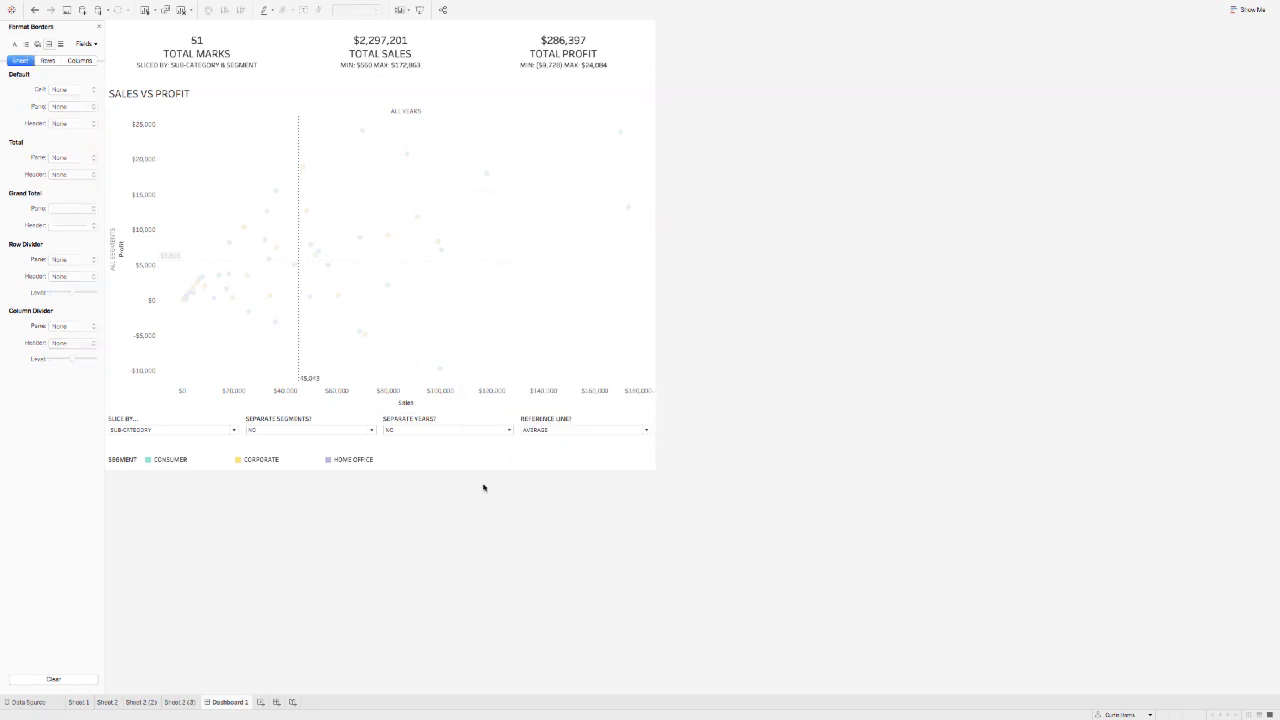
Format the Sales reference line's label numbers as Currency (Custom) with no decimal places
right_click(310, 381)
left_click(323, 399)
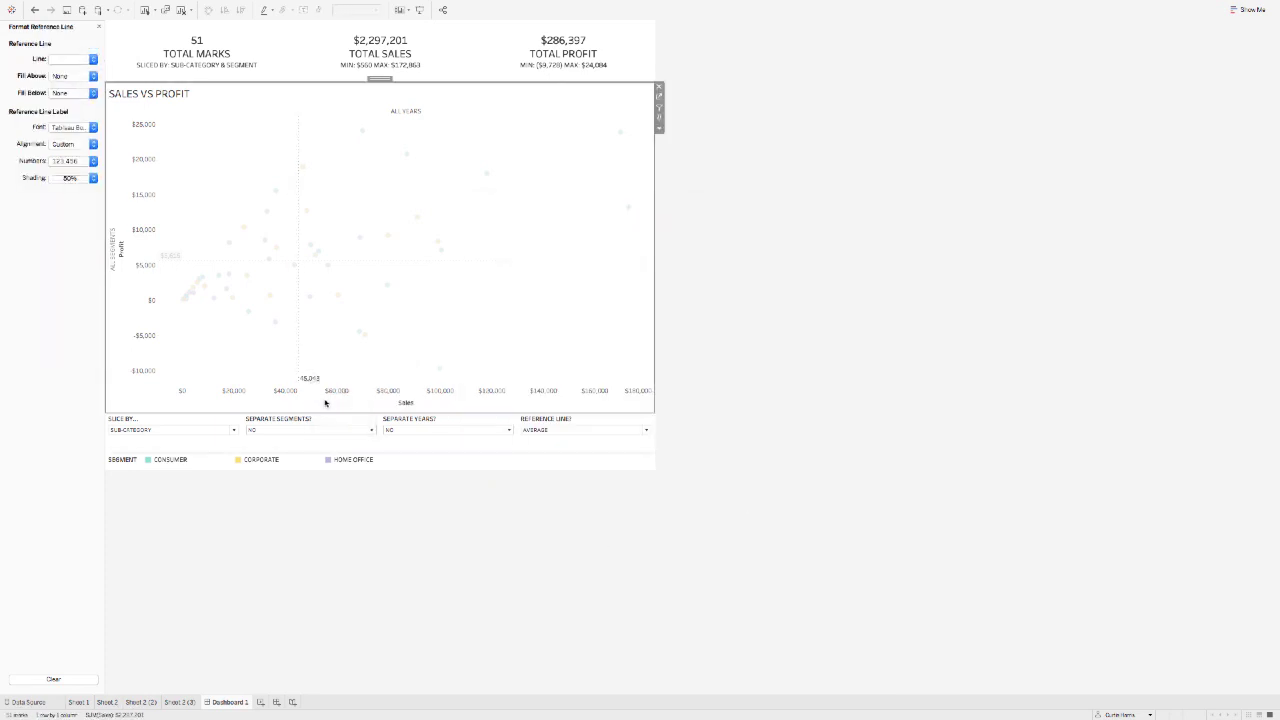
left_click(68, 161)
left_click(82, 217)
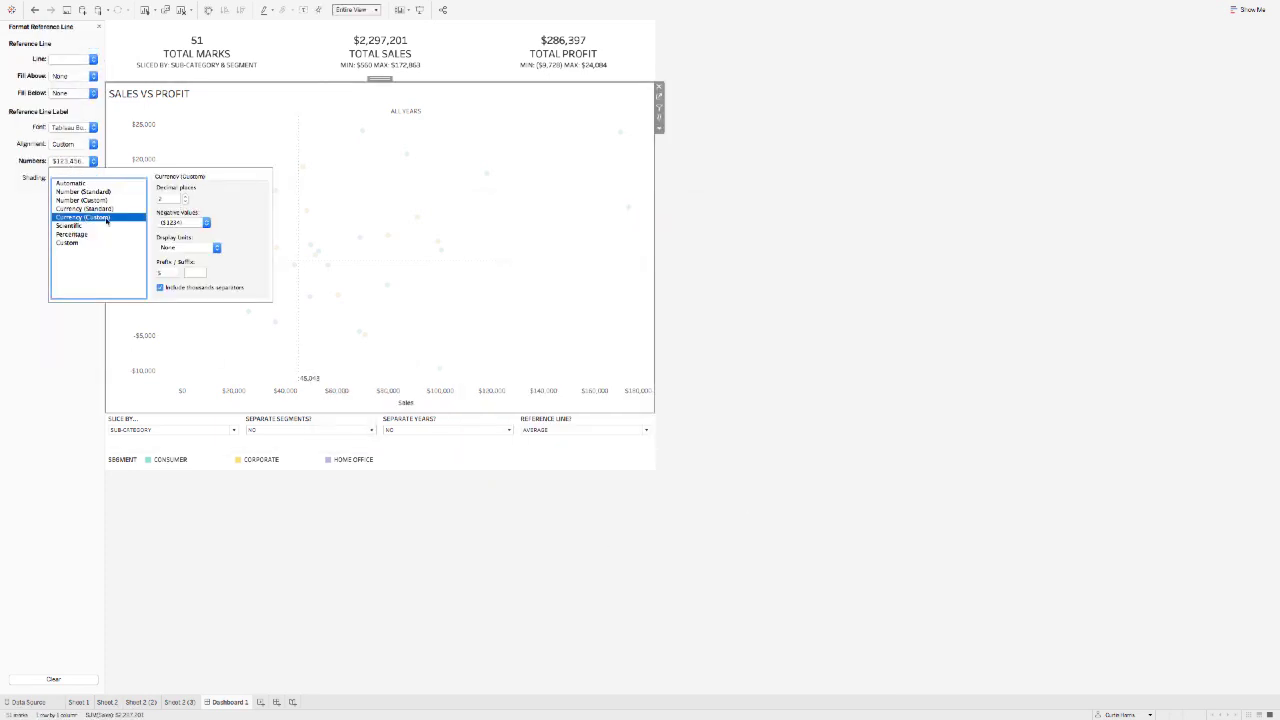
left_click(184, 200)
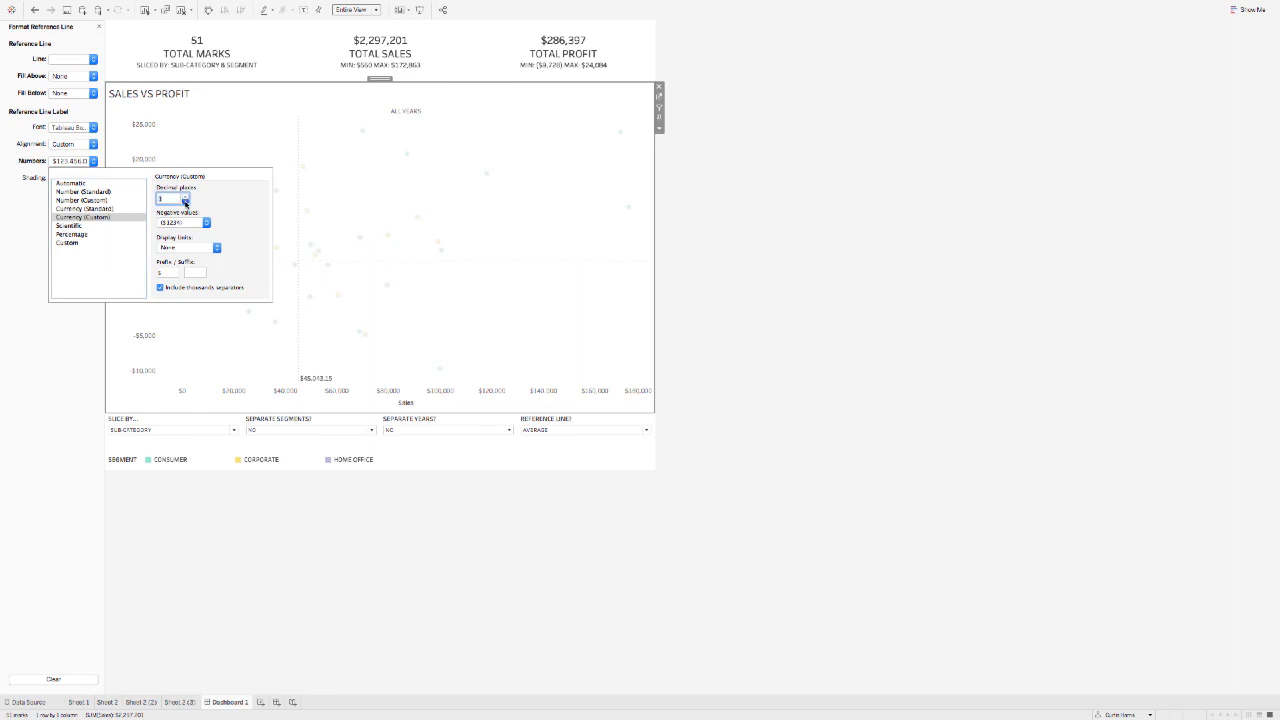
left_click(375, 291)
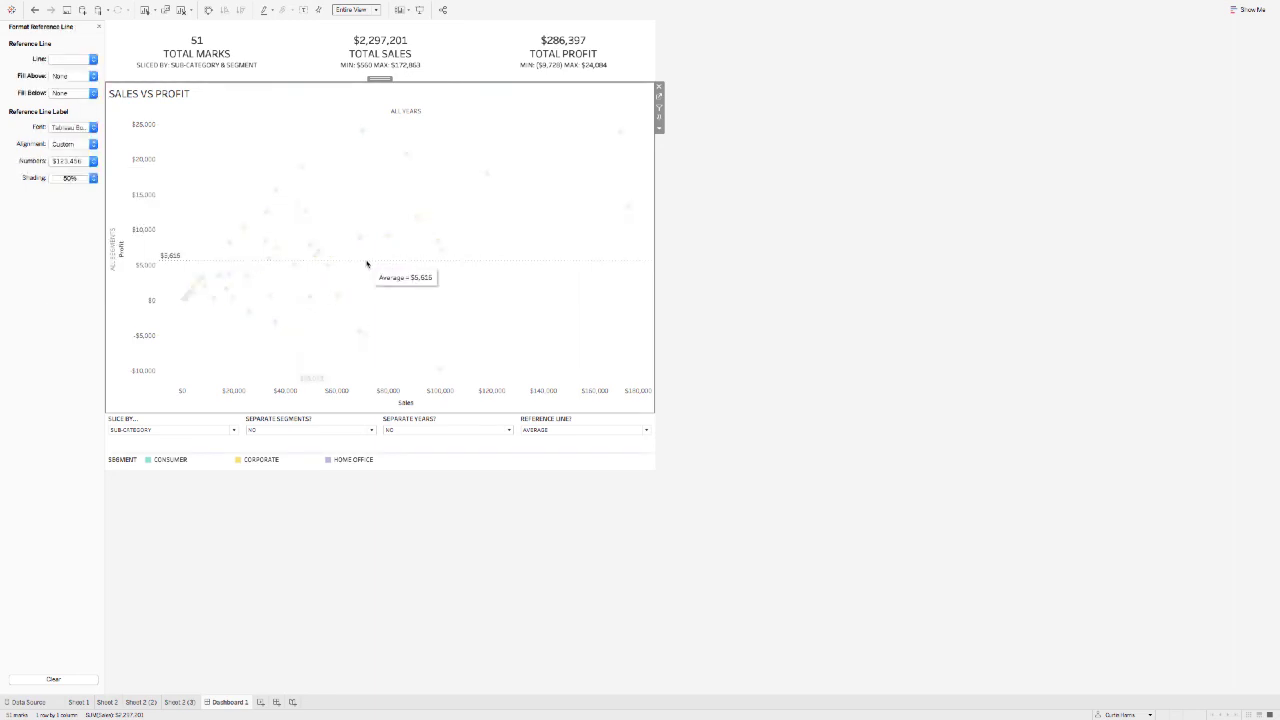
left_click(75, 161)
left_click(76, 217)
left_click(184, 200)
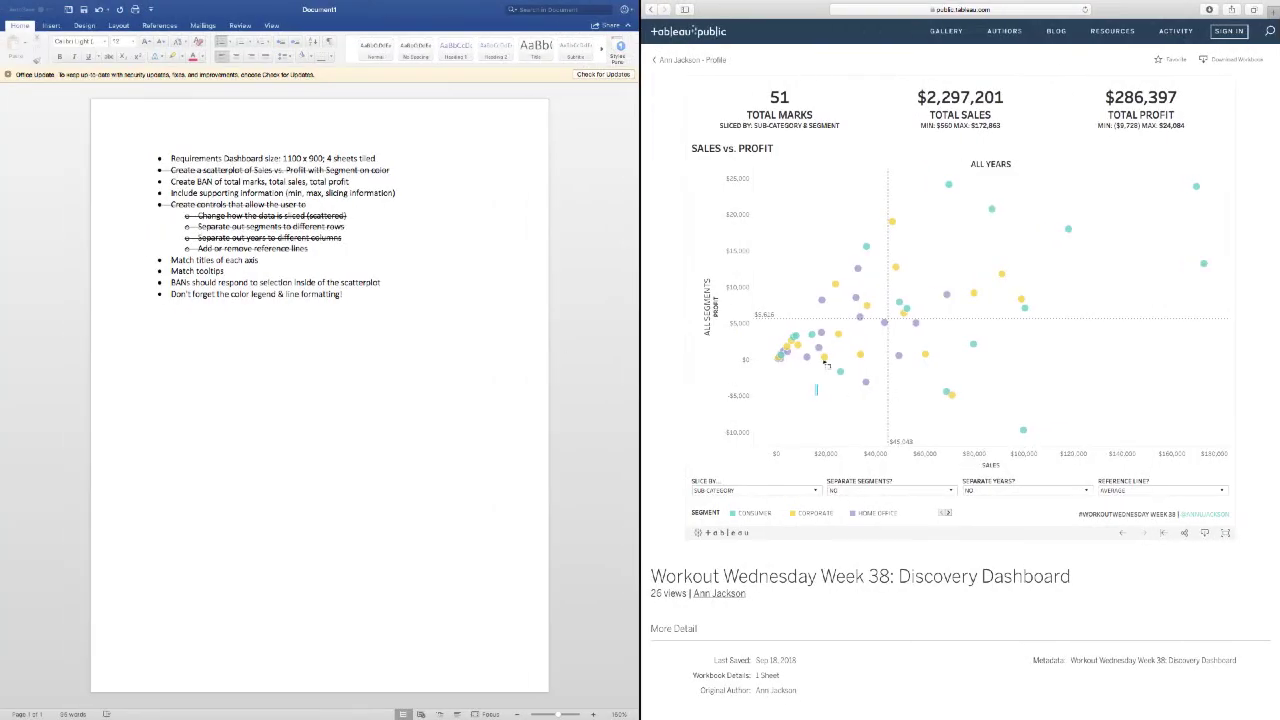
Select a cluster of low-sales marks in the reference dashboard and compare its reference lines and axes with the rebuilt scatterplot
left_click_drag(816, 395, 783, 320)
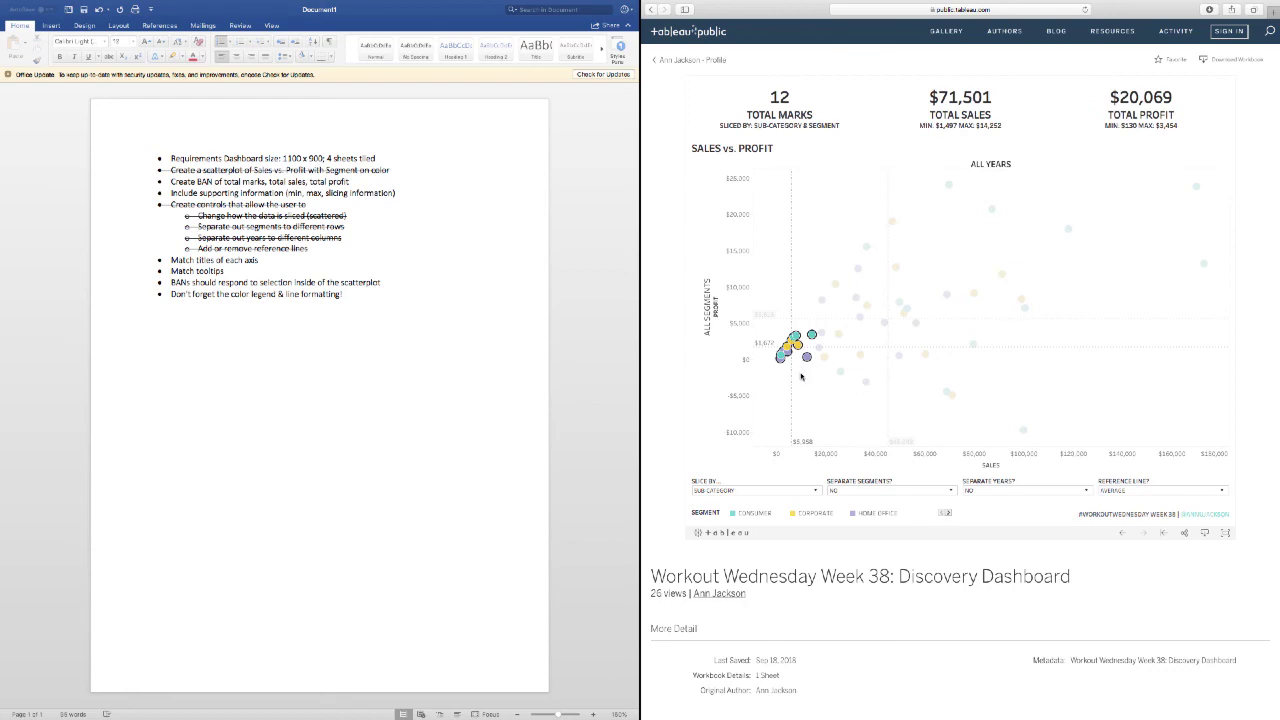
key("ctrl+Right")
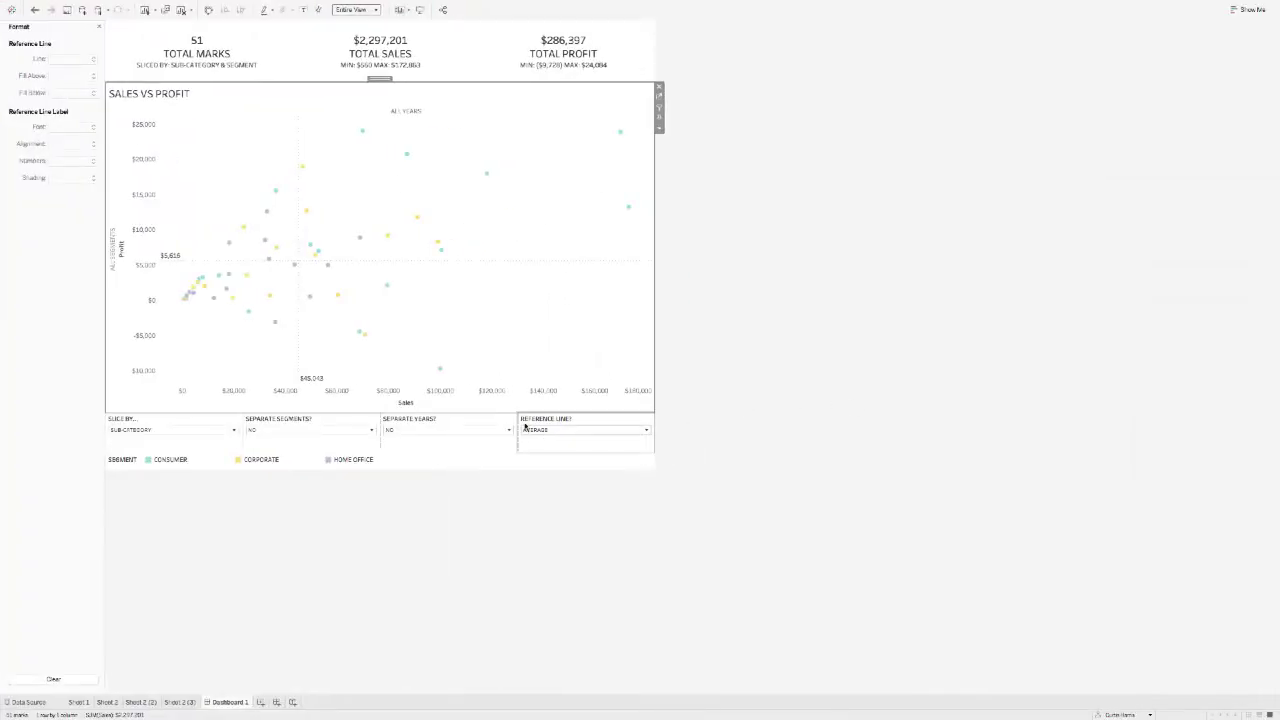
left_click(733, 253)
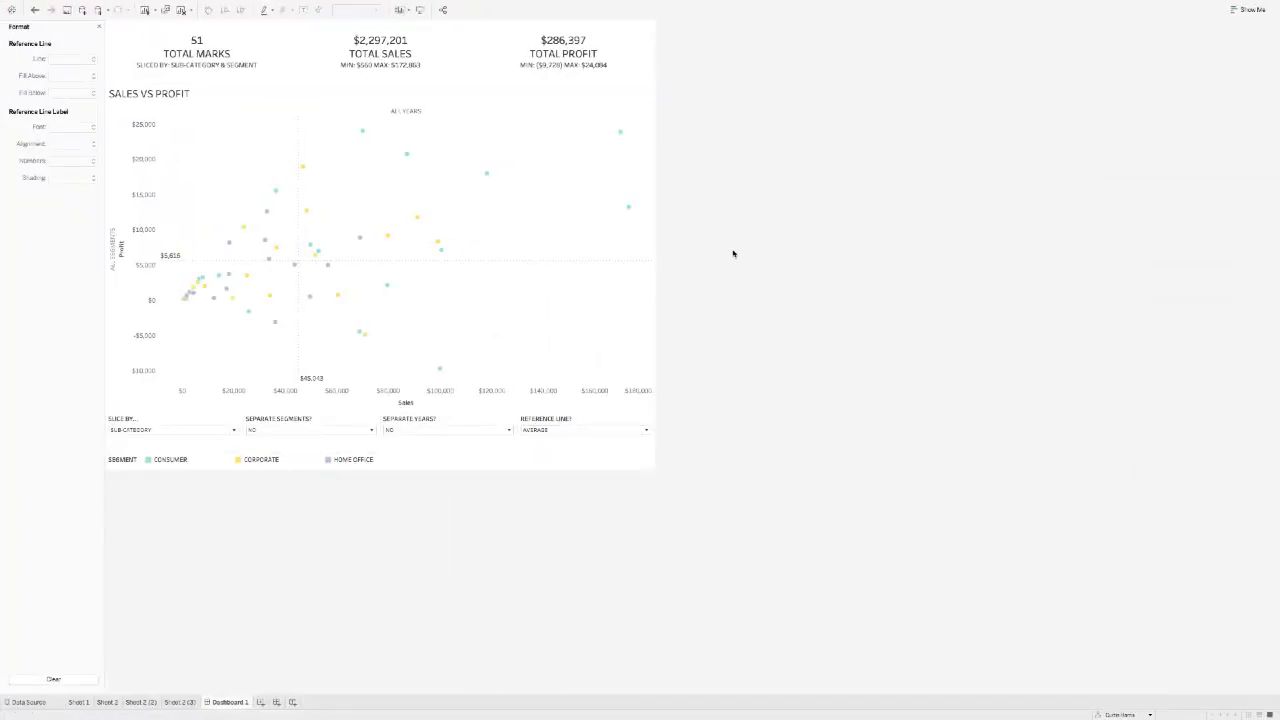
key("ctrl+Left")
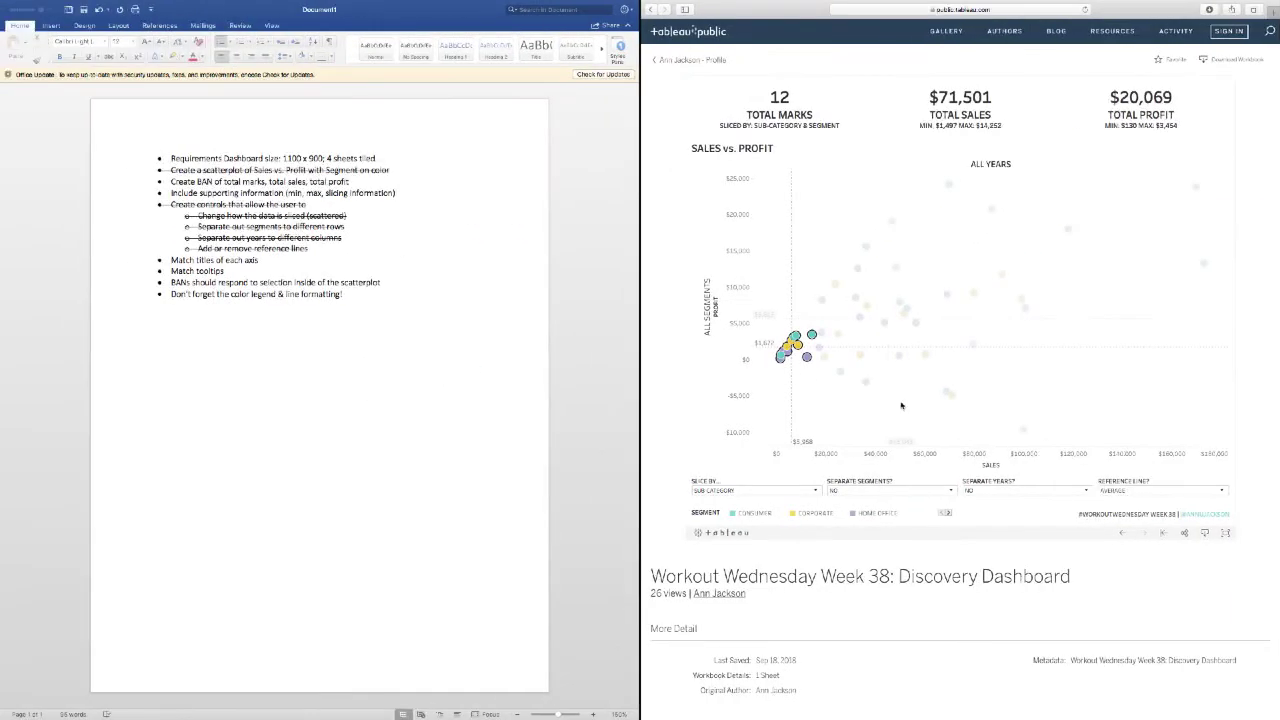
key("ctrl+Right")
Change the title of the scatterplot's horizontal axis to SALES
right_click(406, 406)
key("Escape")
double_click(411, 408)
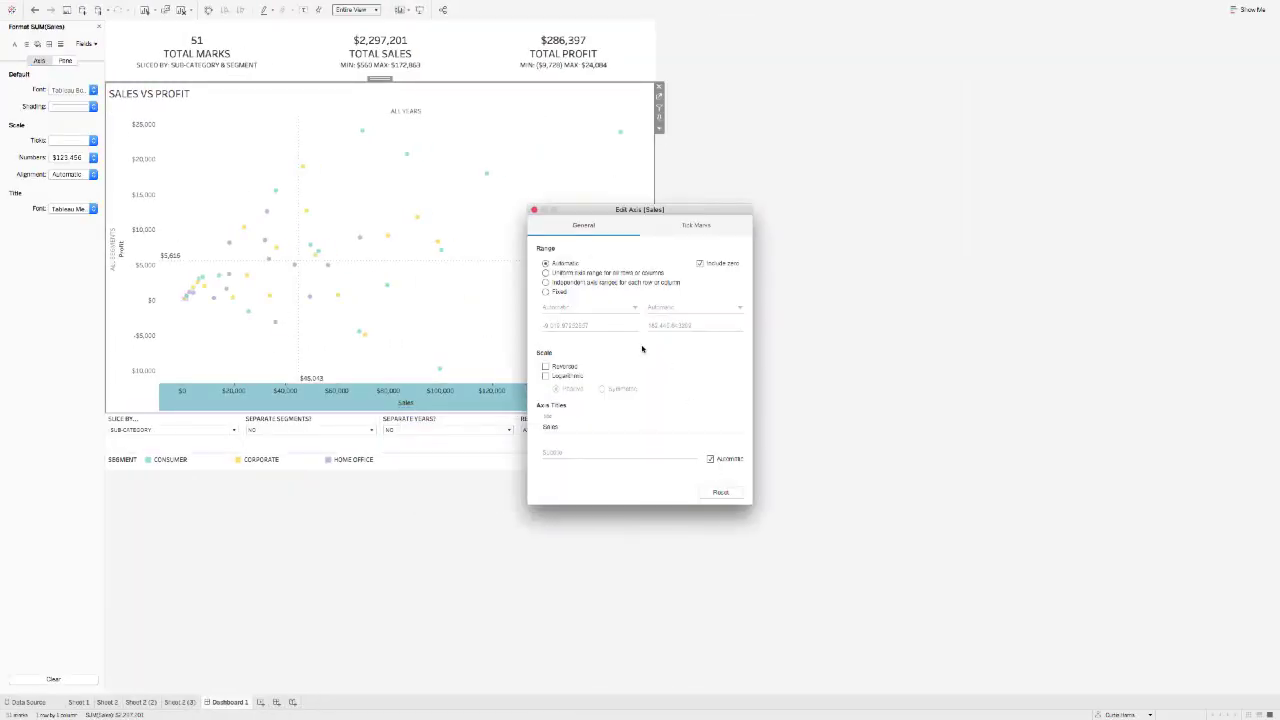
double_click(581, 427)
type("SALES")
left_click(534, 210)
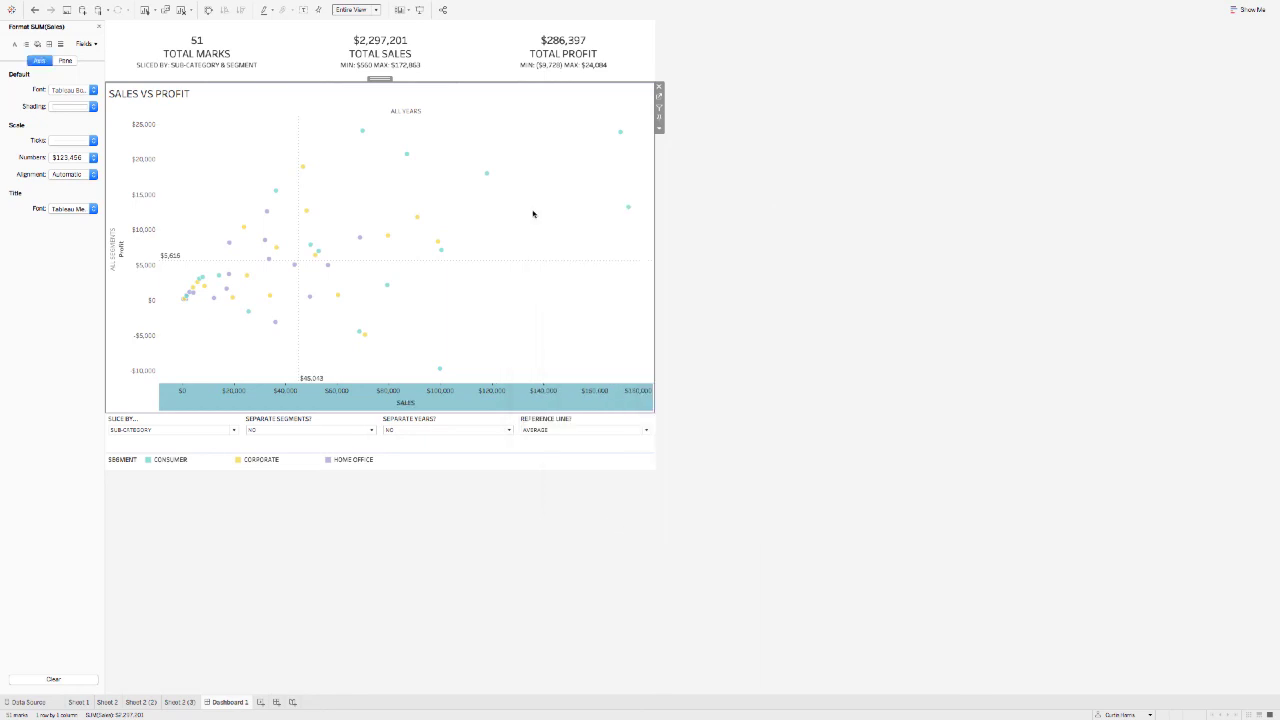
Change the title of the scatterplot's vertical axis to PROFIT
right_click(127, 246)
left_click(155, 250)
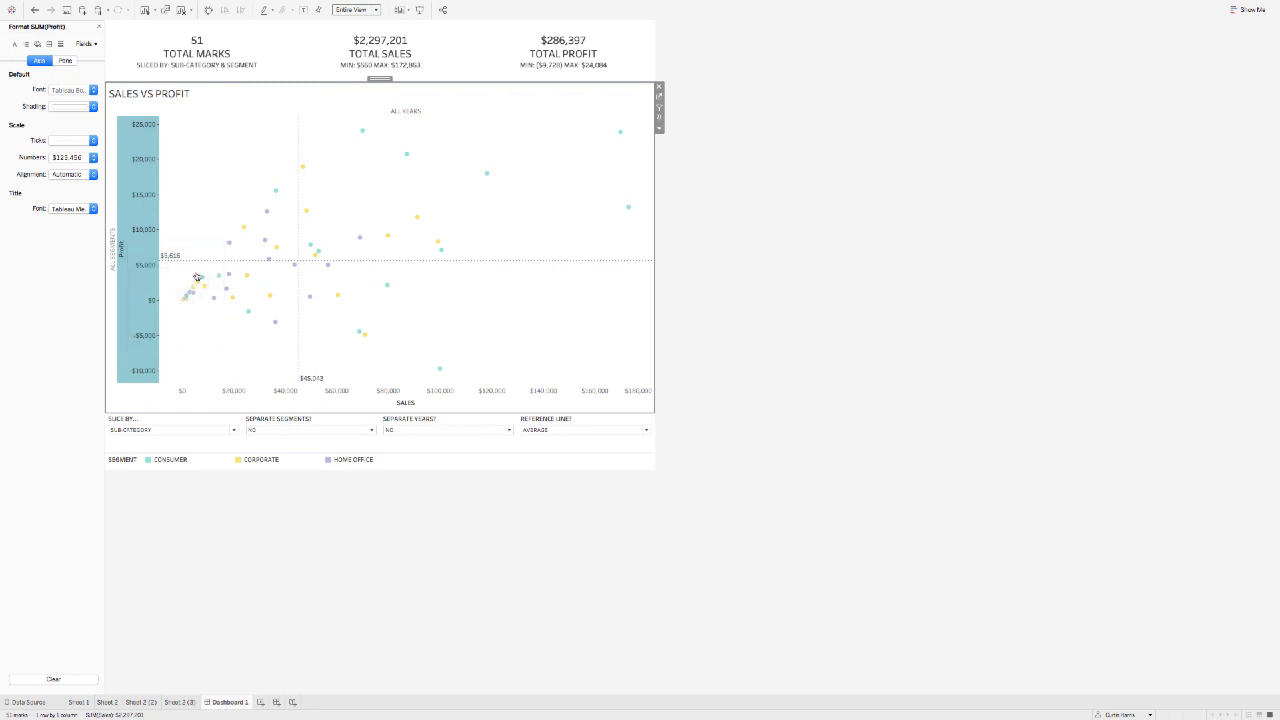
left_click_drag(562, 427, 537, 435)
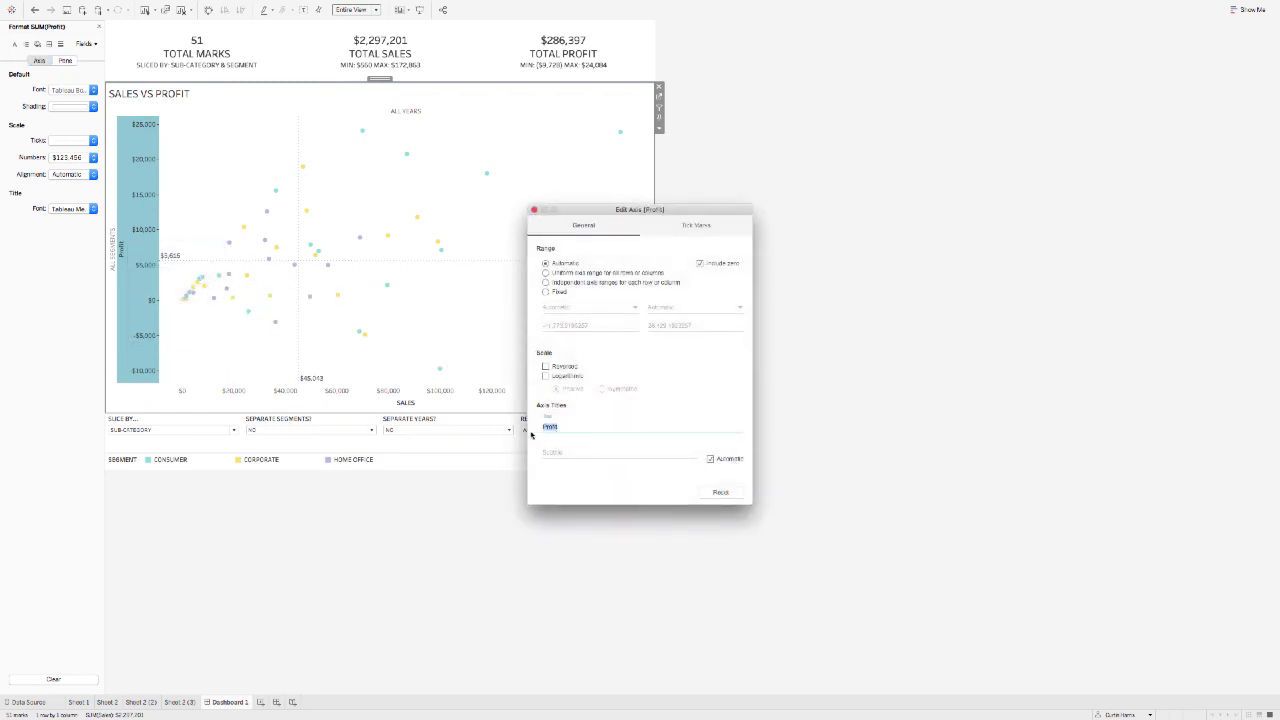
type("PROFIT")
left_click(534, 210)
Check the reference dashboard again and set the Separate Segments parameter to YES
key("ctrl+Left")
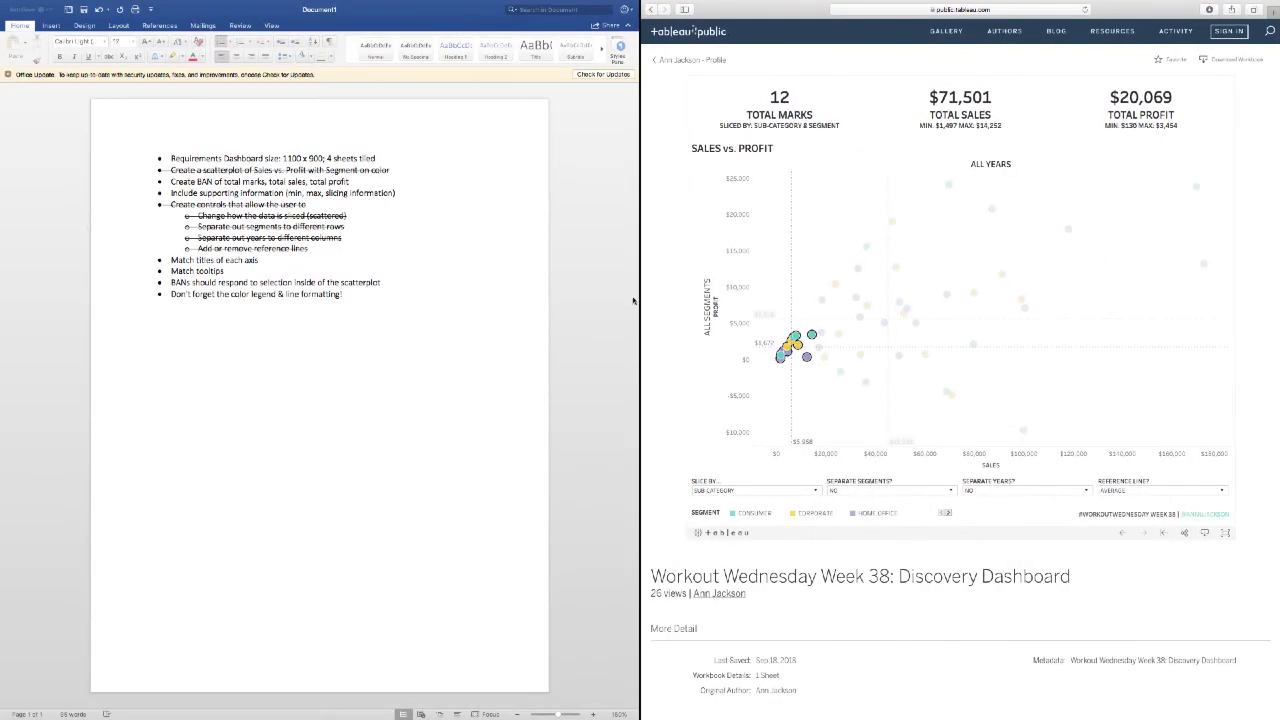
key("ctrl+Right")
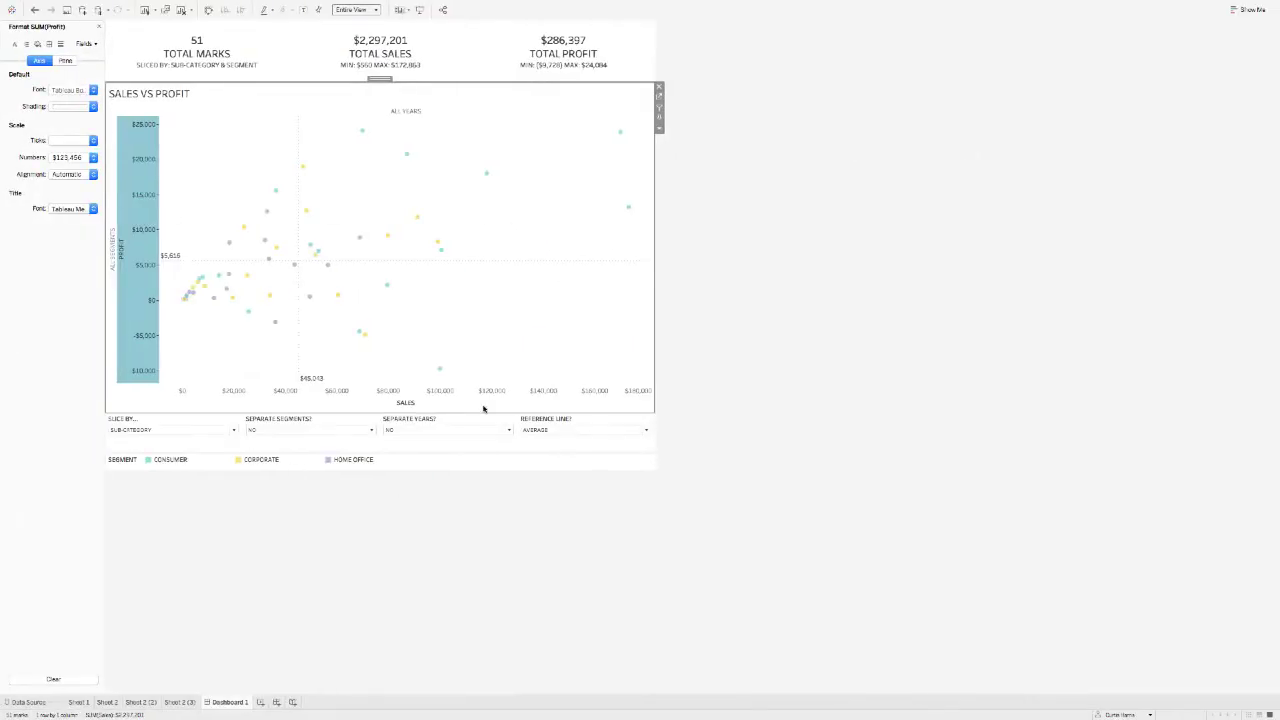
left_click(260, 432)
left_click(263, 443)
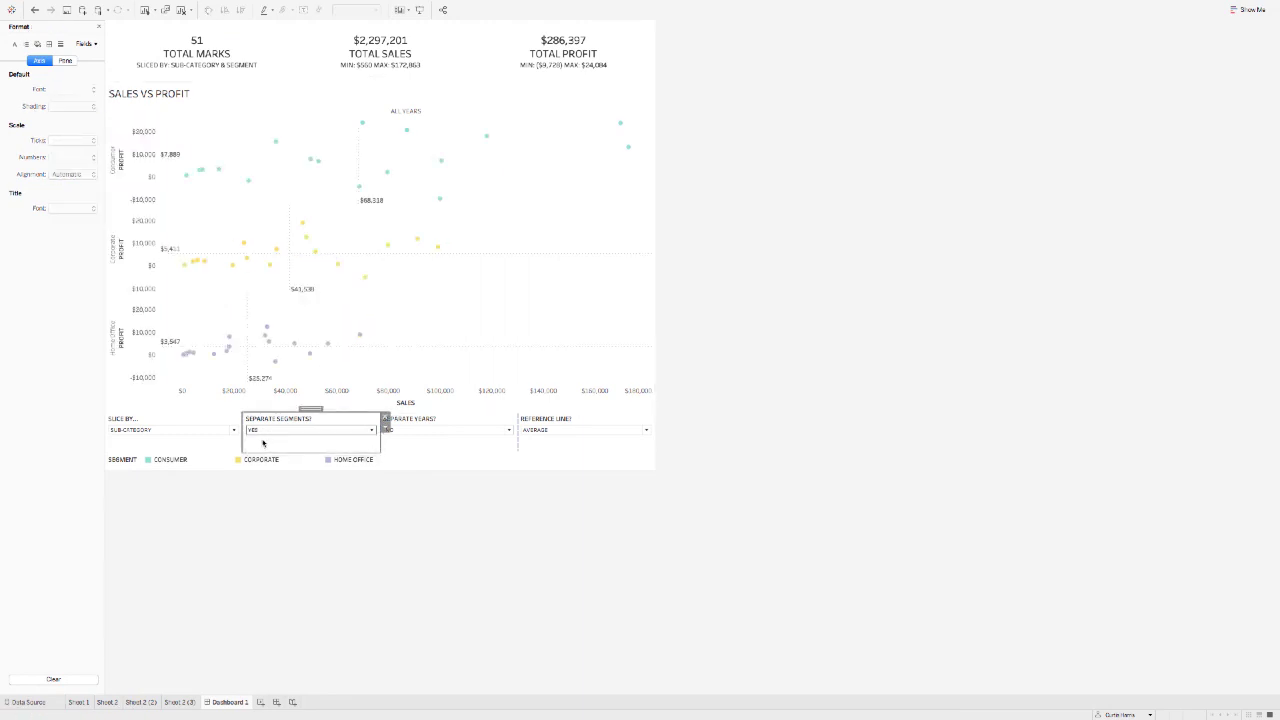
Set the scatterplot's row divider and column divider borders to thin light gray solid lines
left_click(266, 116)
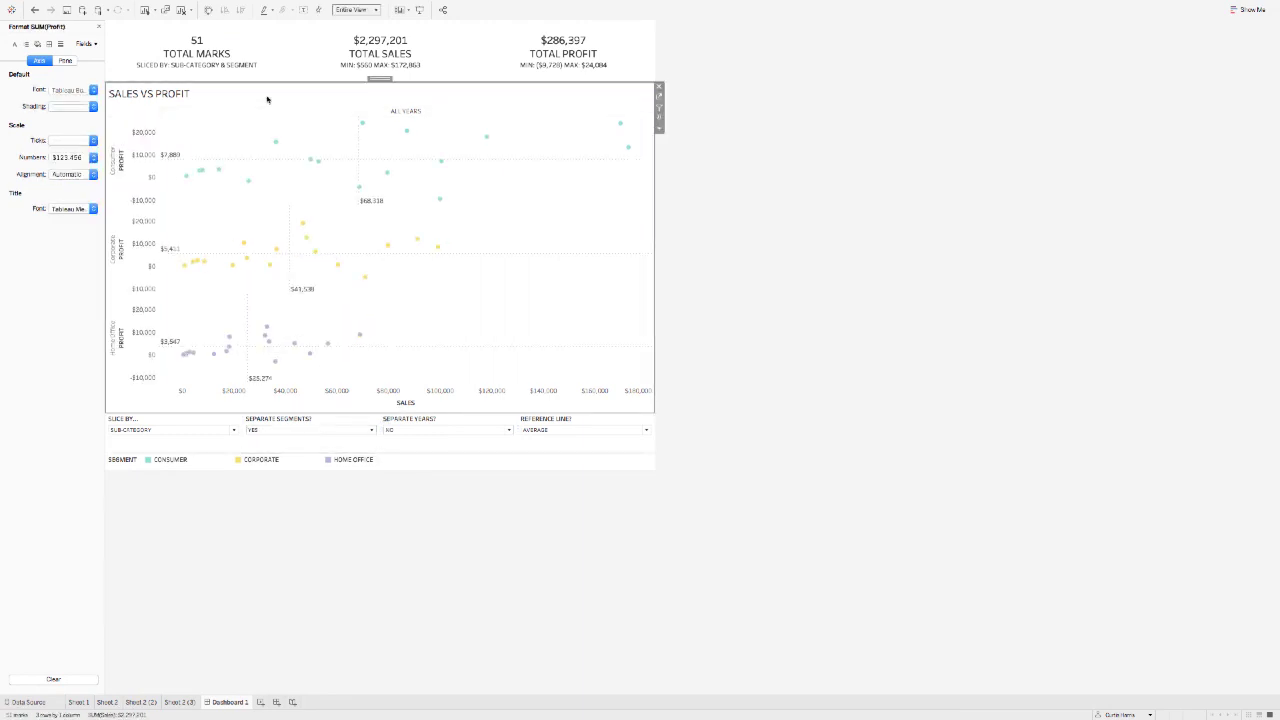
left_click(294, 5)
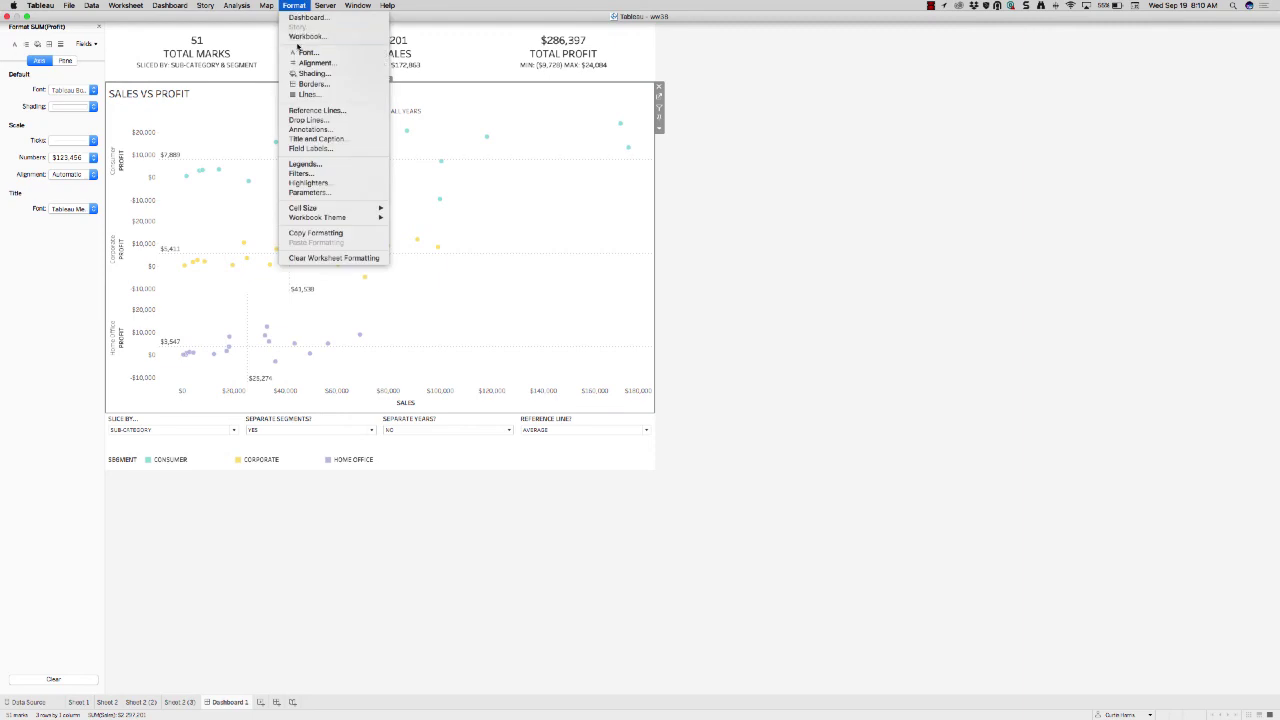
left_click(297, 85)
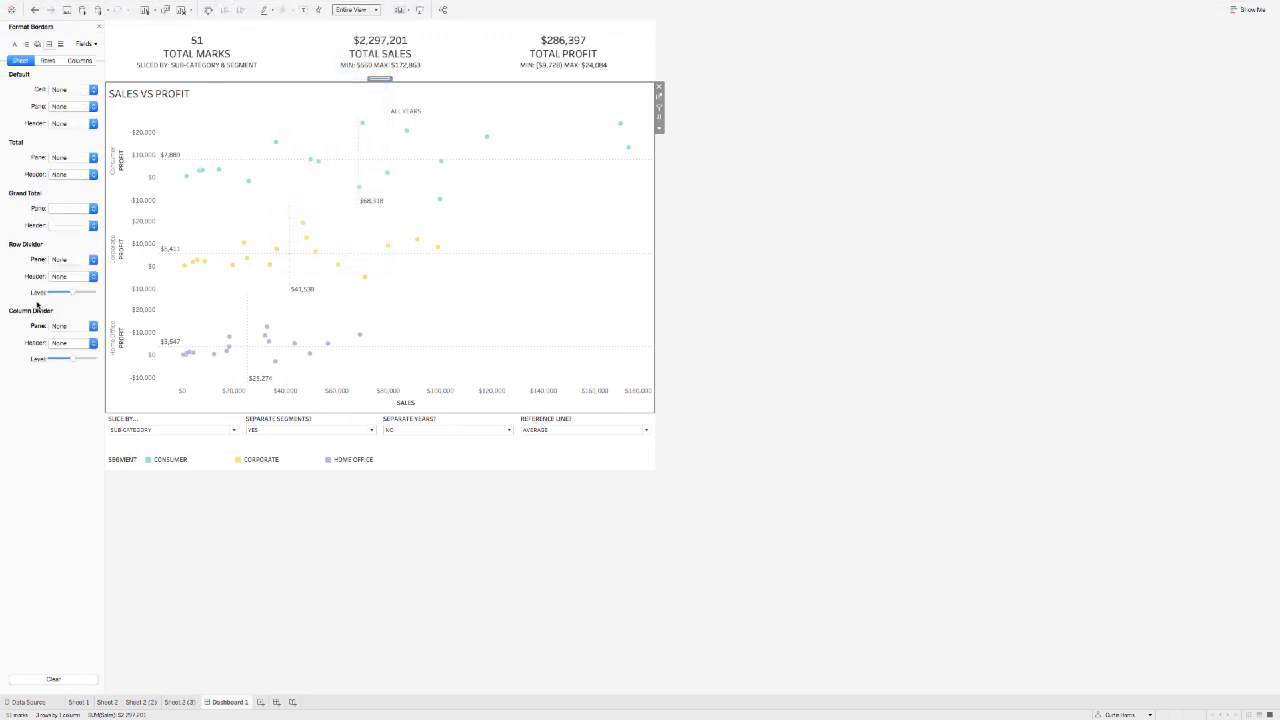
left_click(58, 327)
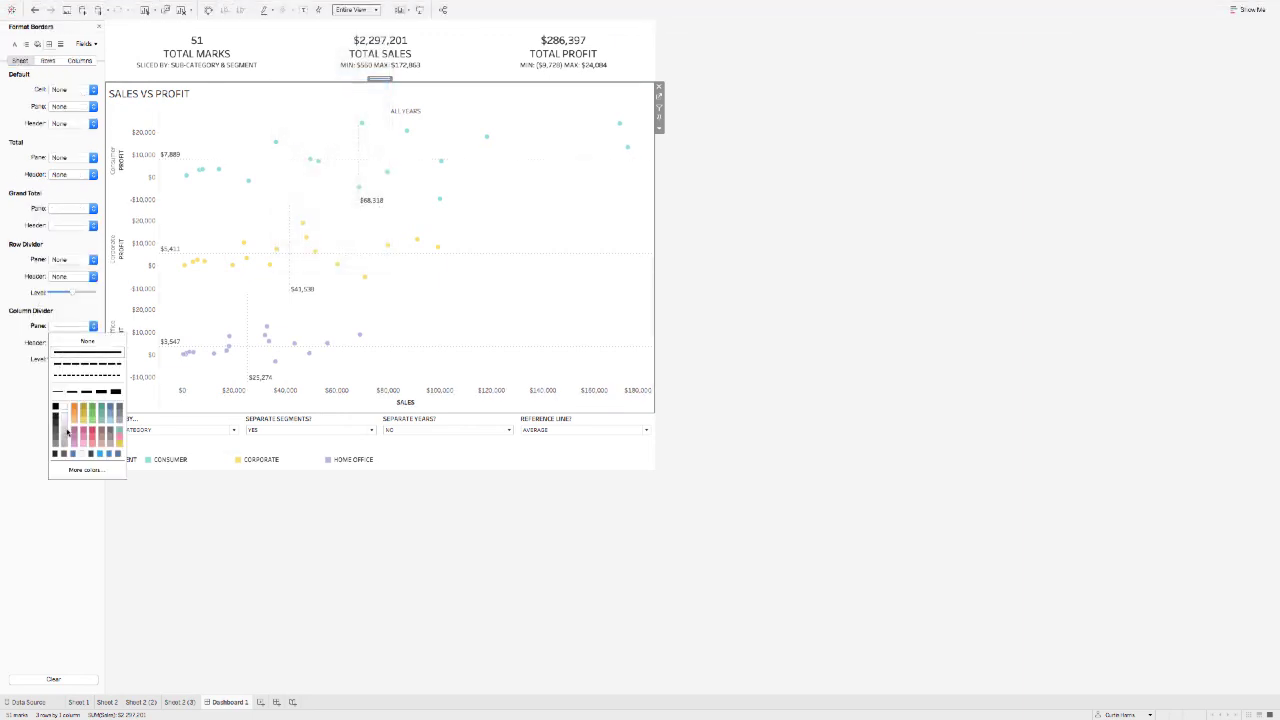
left_click(1, 399)
left_click(68, 260)
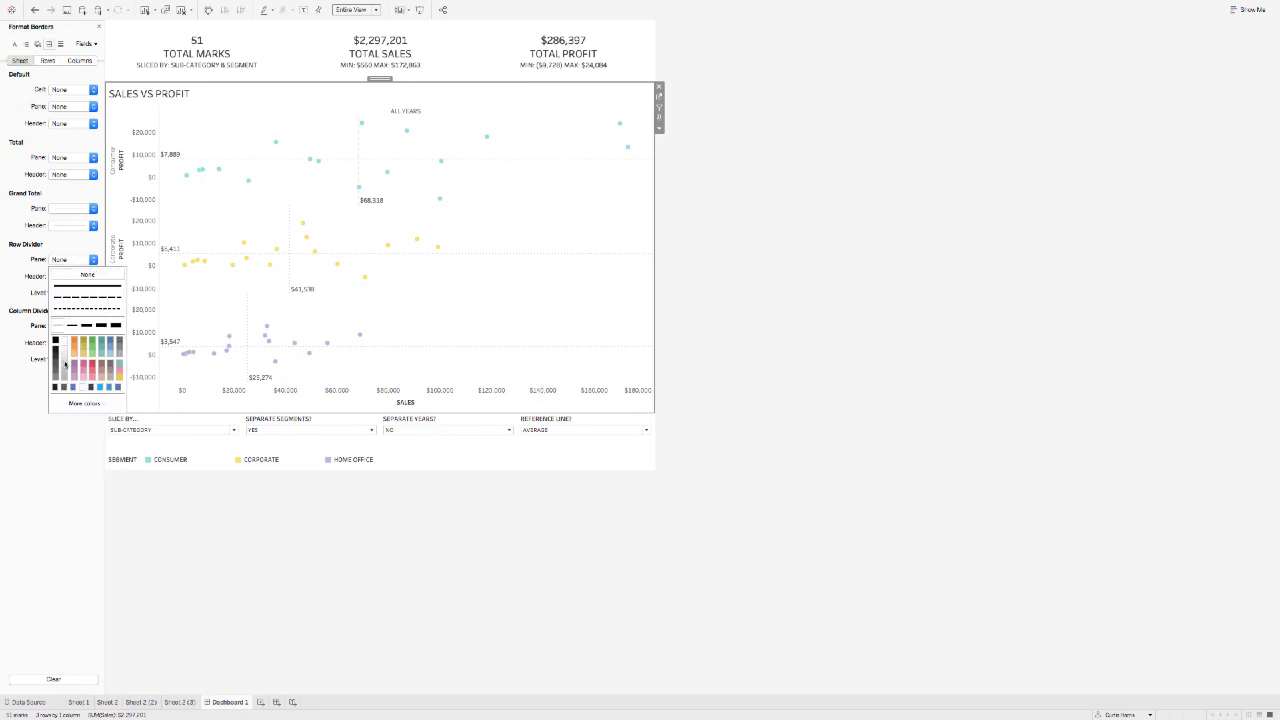
left_click(87, 287)
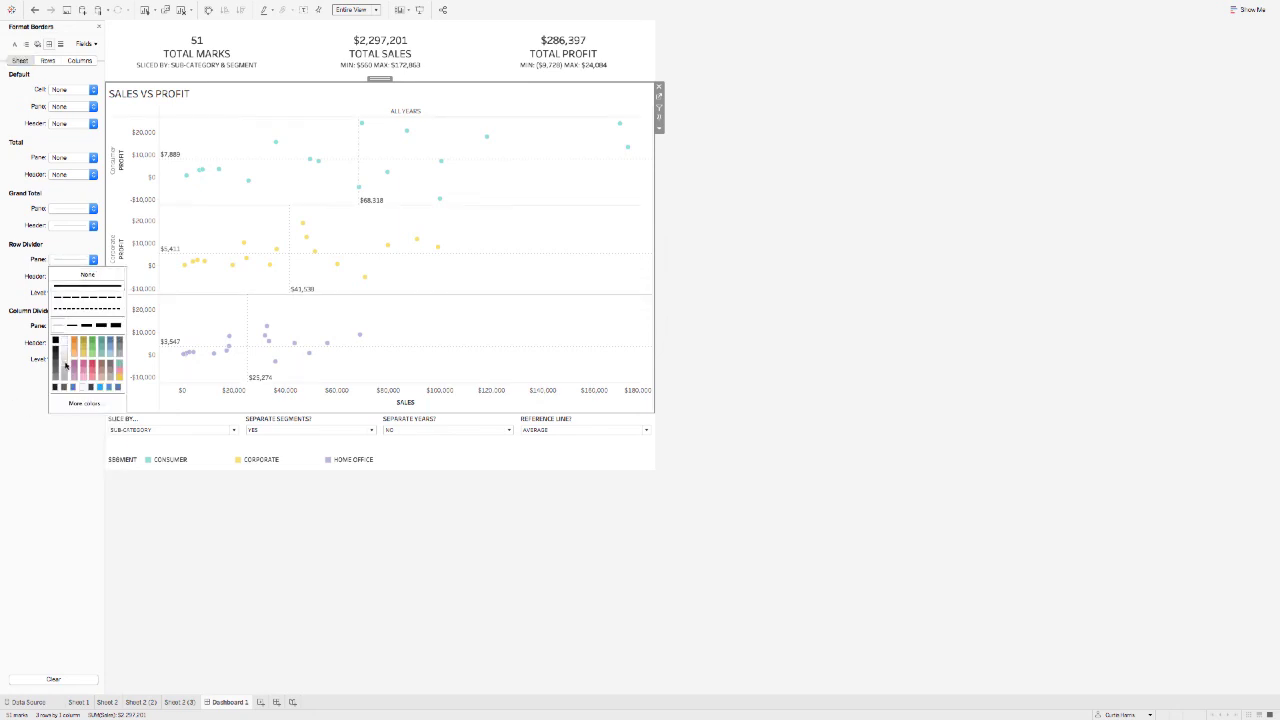
left_click(64, 360)
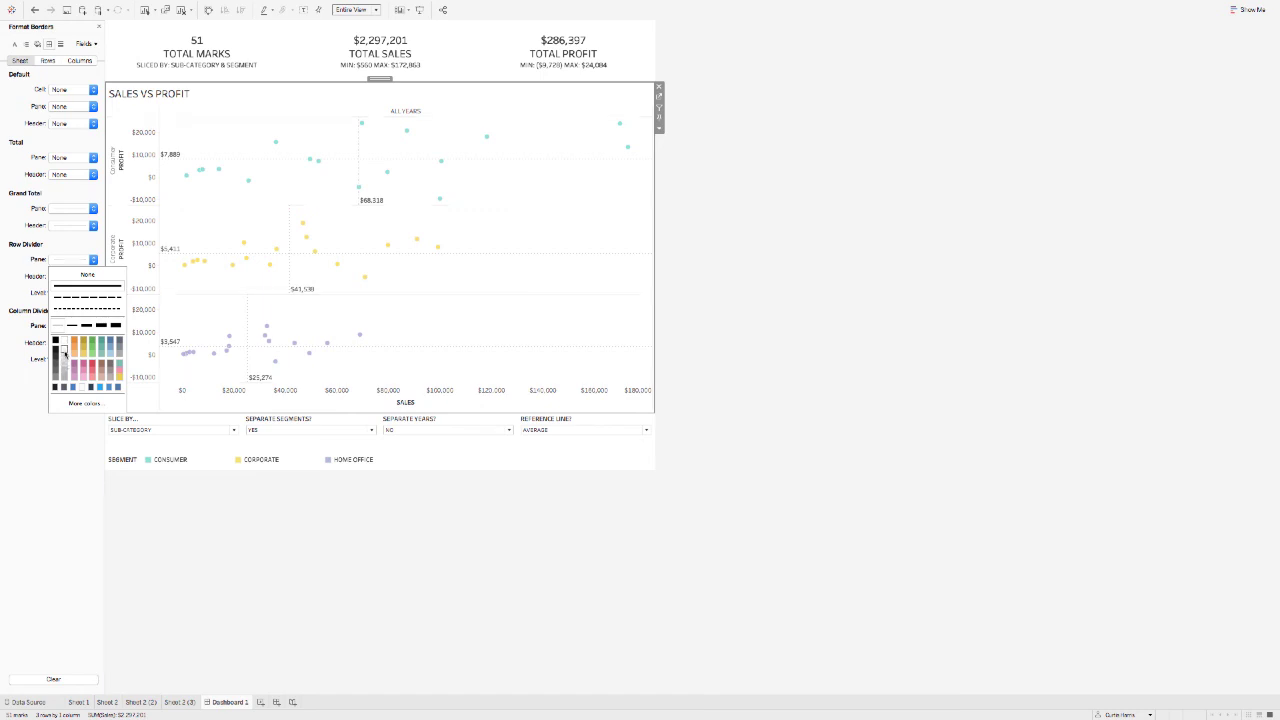
left_click(58, 326)
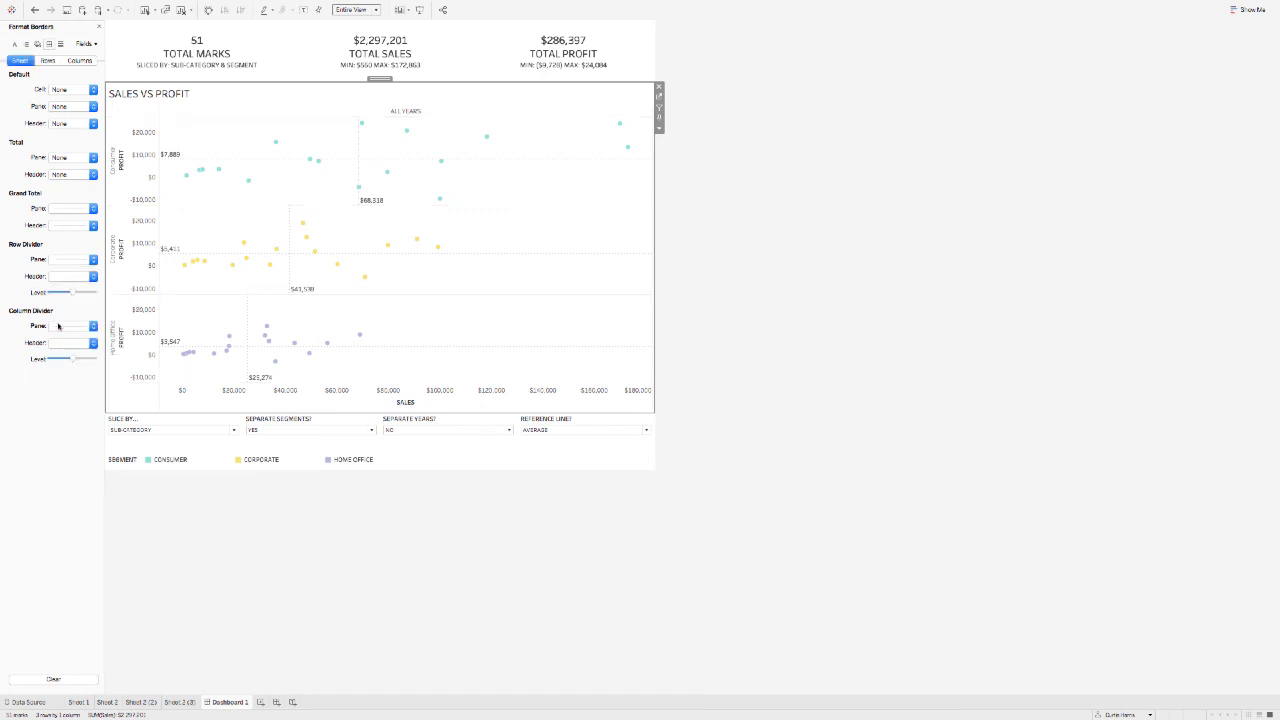
Set the reference dashboard's Separate Segments to YES and set the scatterplot's row and column divider header borders to None
left_click(58, 327)
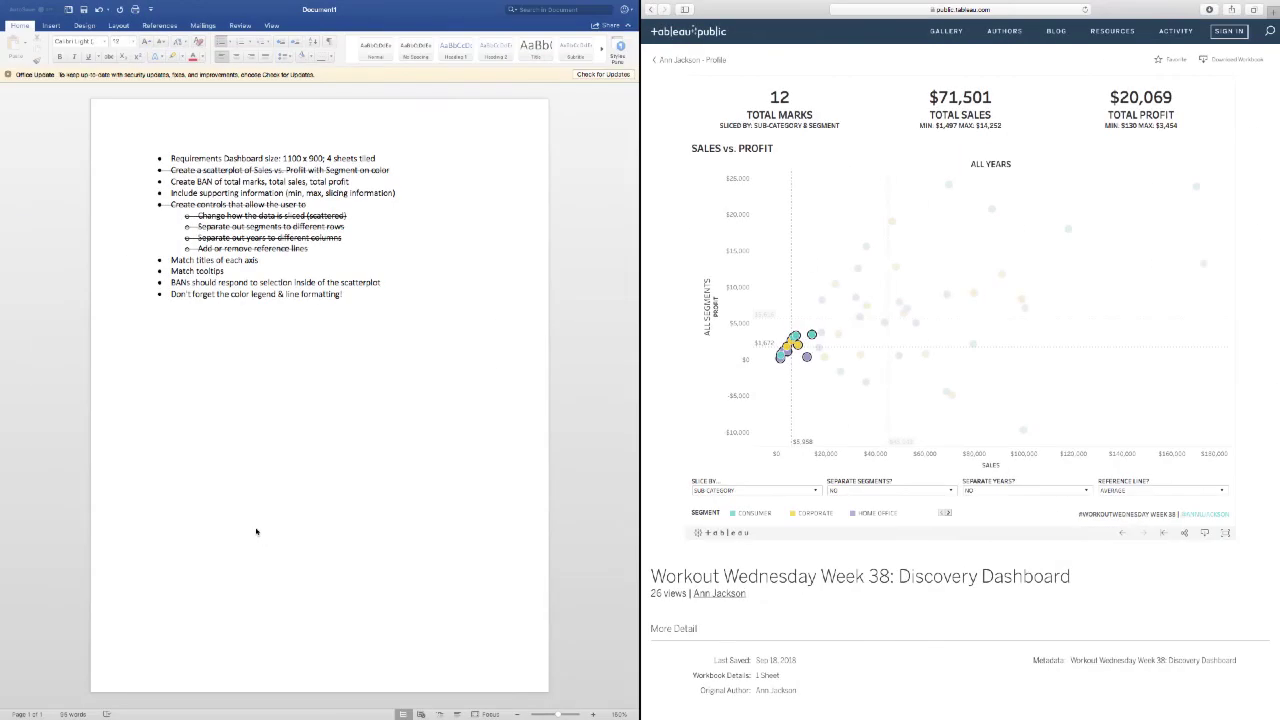
left_click(880, 490)
left_click(846, 506)
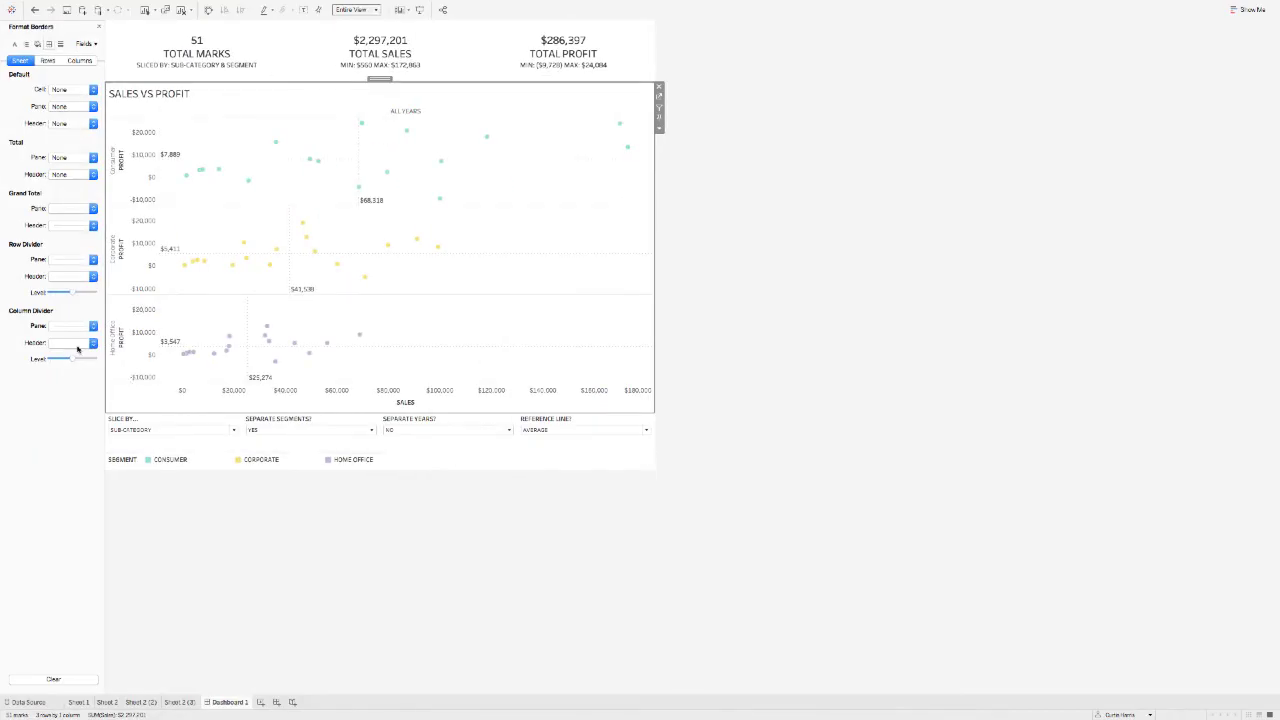
left_click(78, 346)
left_click(67, 278)
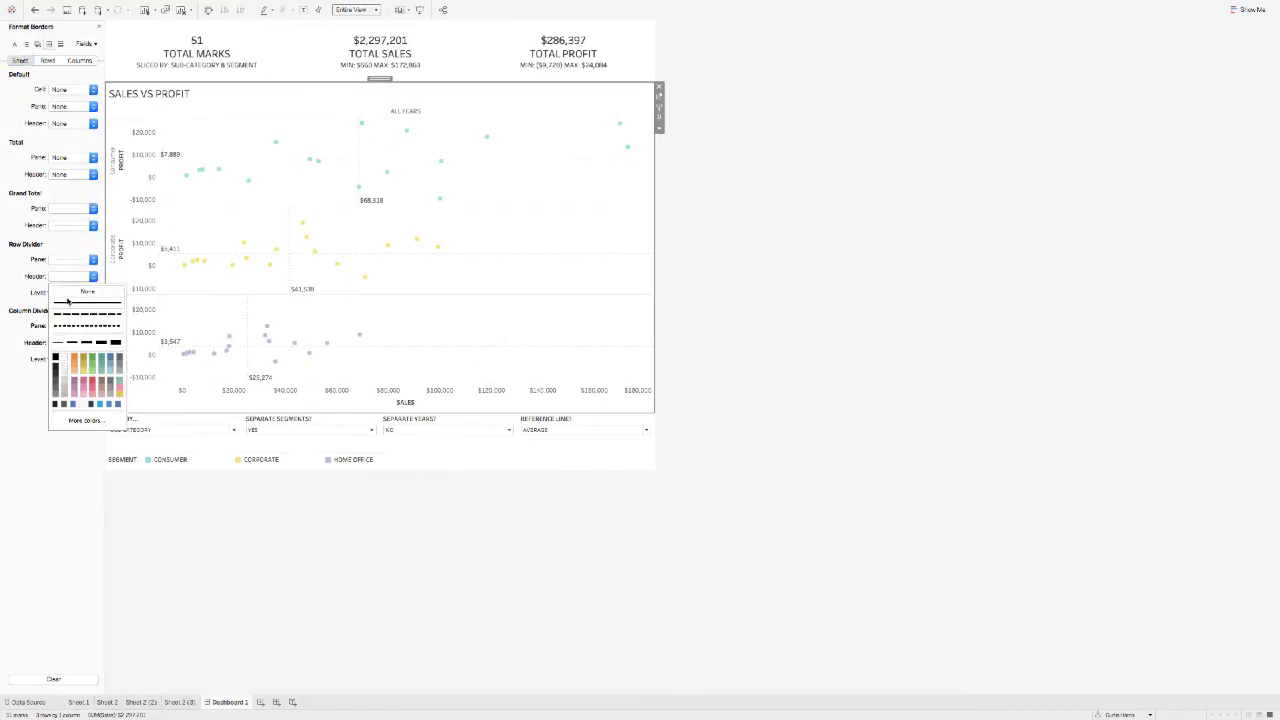
left_click(246, 547)
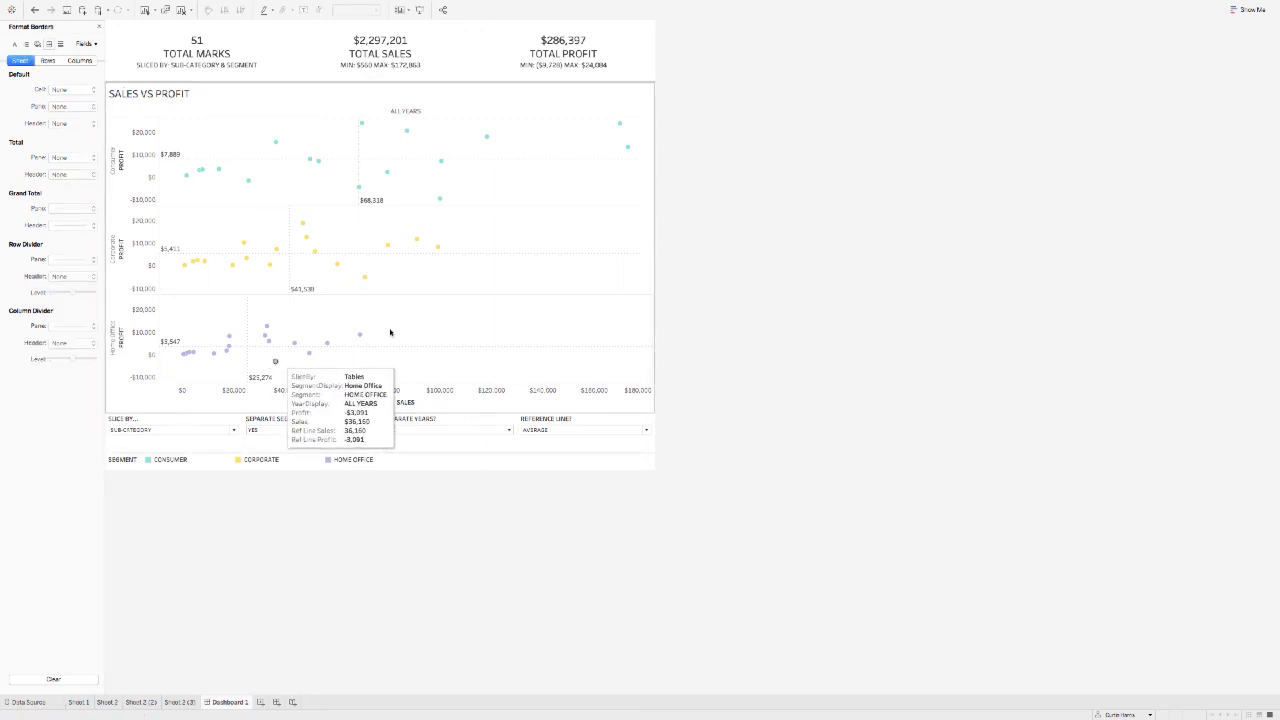
Set the Separate Years parameter to YES in both the workbook's dashboard and the reference dashboard
left_click(454, 326)
left_click(434, 430)
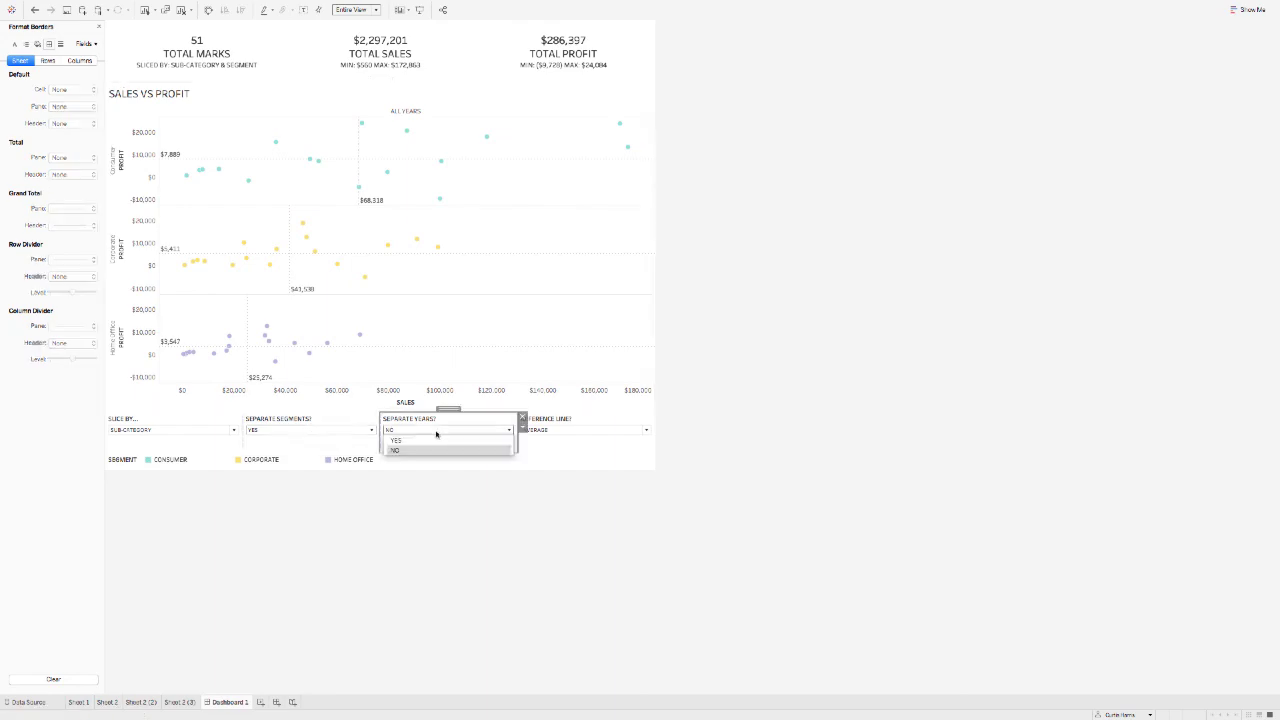
left_click(434, 451)
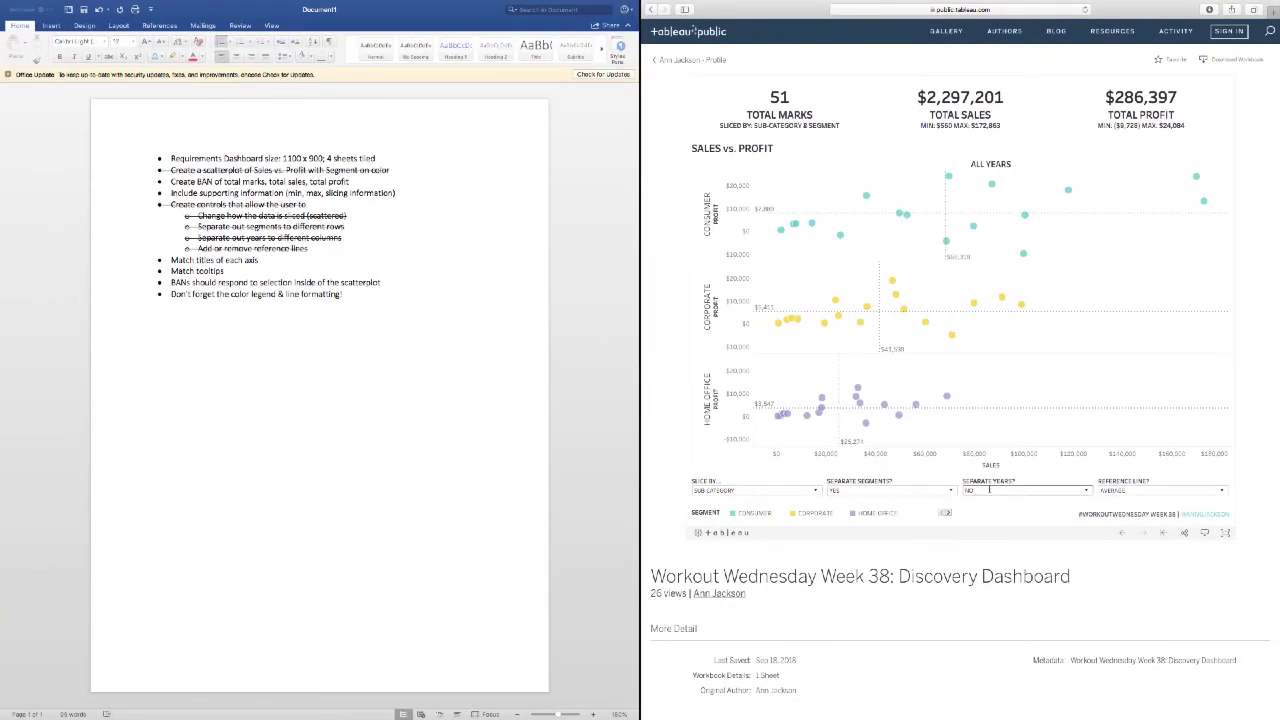
left_click(989, 490)
left_click(990, 504)
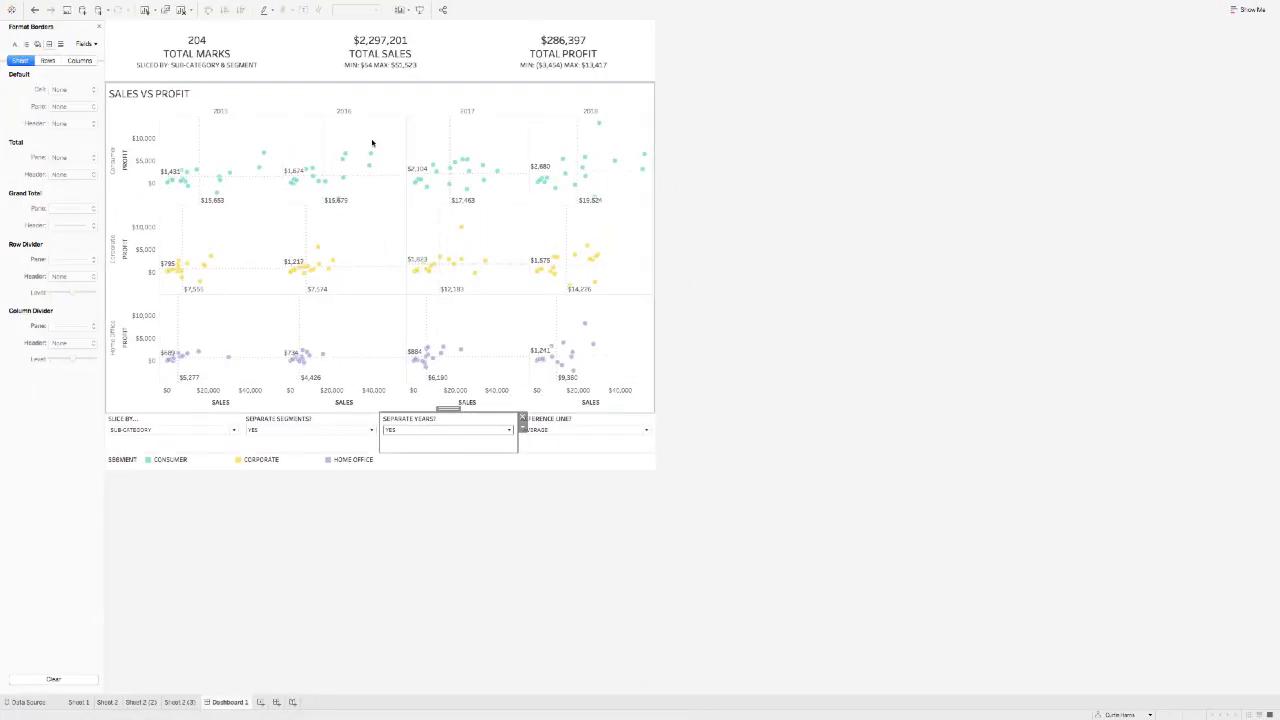
Increase the font size of the scatterplot's year column headers to 11
right_click(223, 112)
left_click(249, 151)
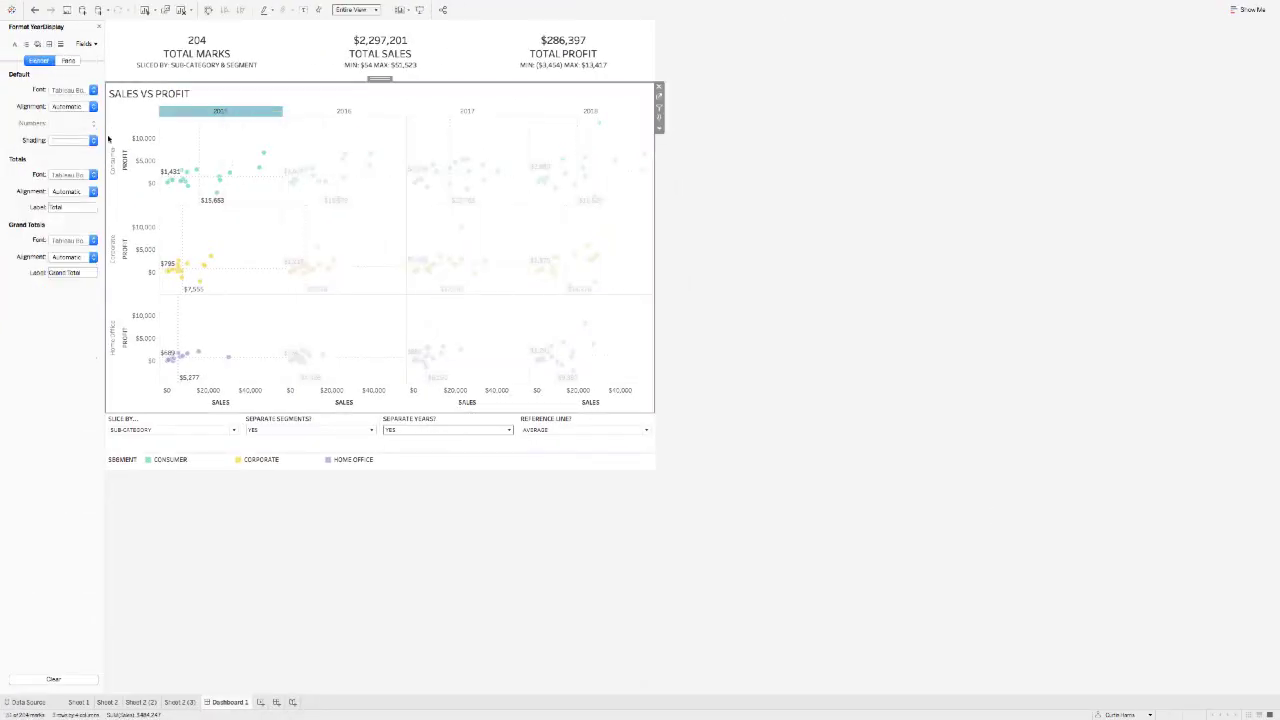
left_click(66, 91)
left_click(73, 120)
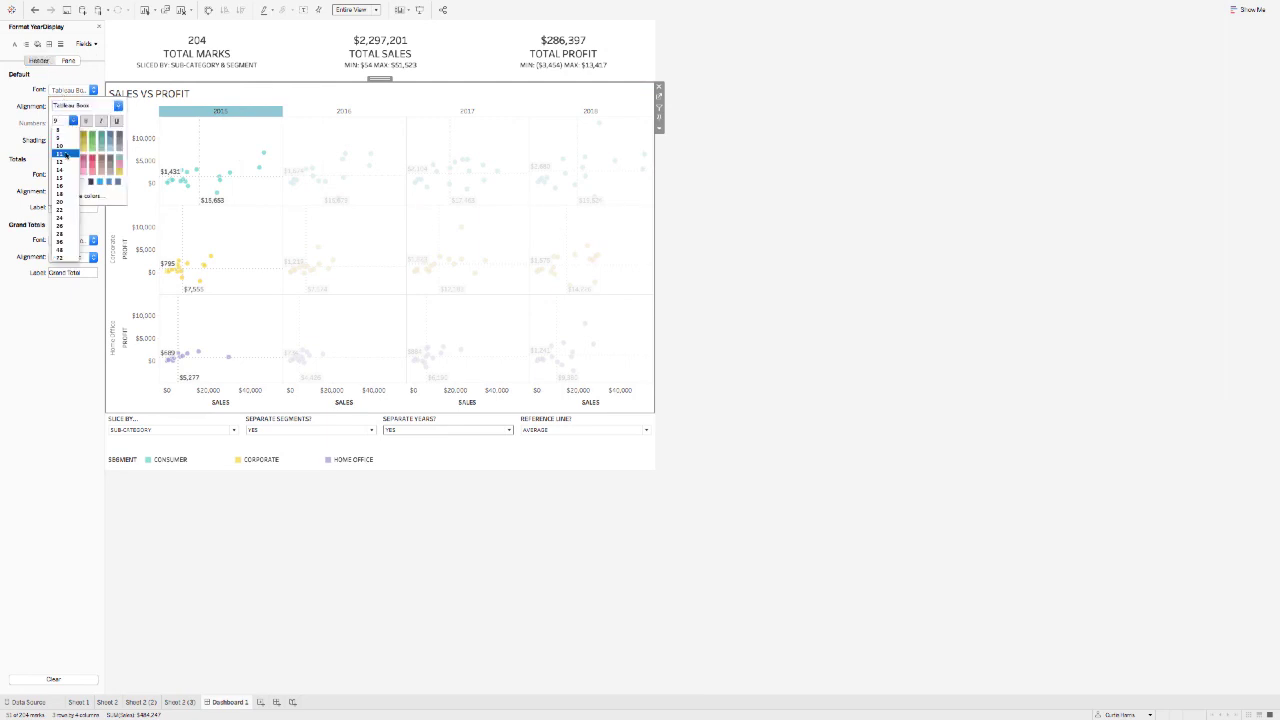
left_click(66, 153)
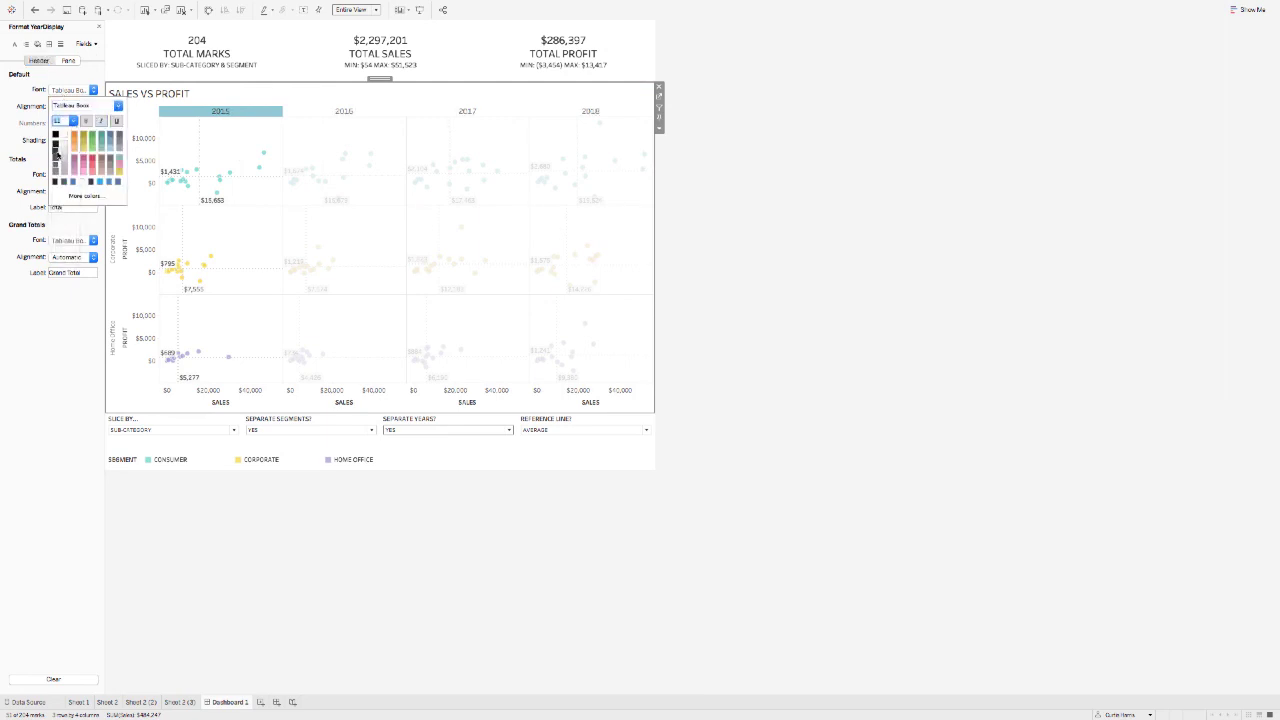
left_click(191, 119)
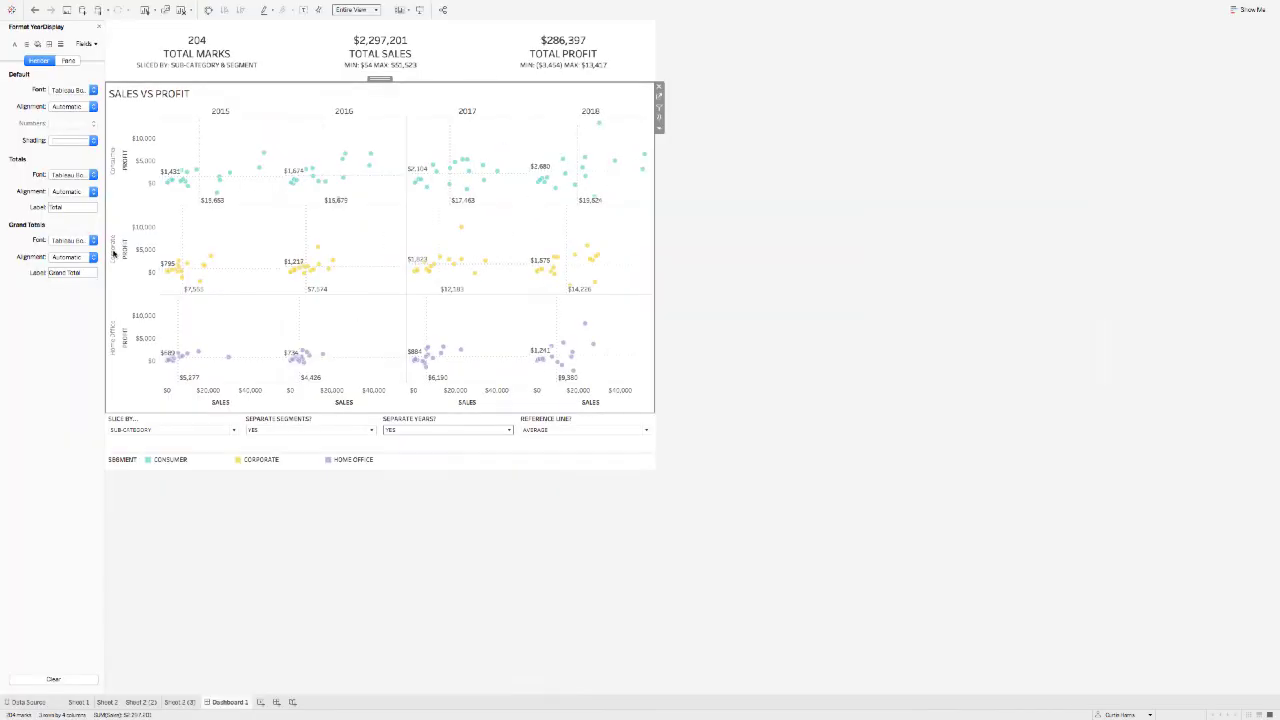
On Sheet 1, create a calculated field named upper segment with the formula UPPER([Segment])
left_click(113, 250)
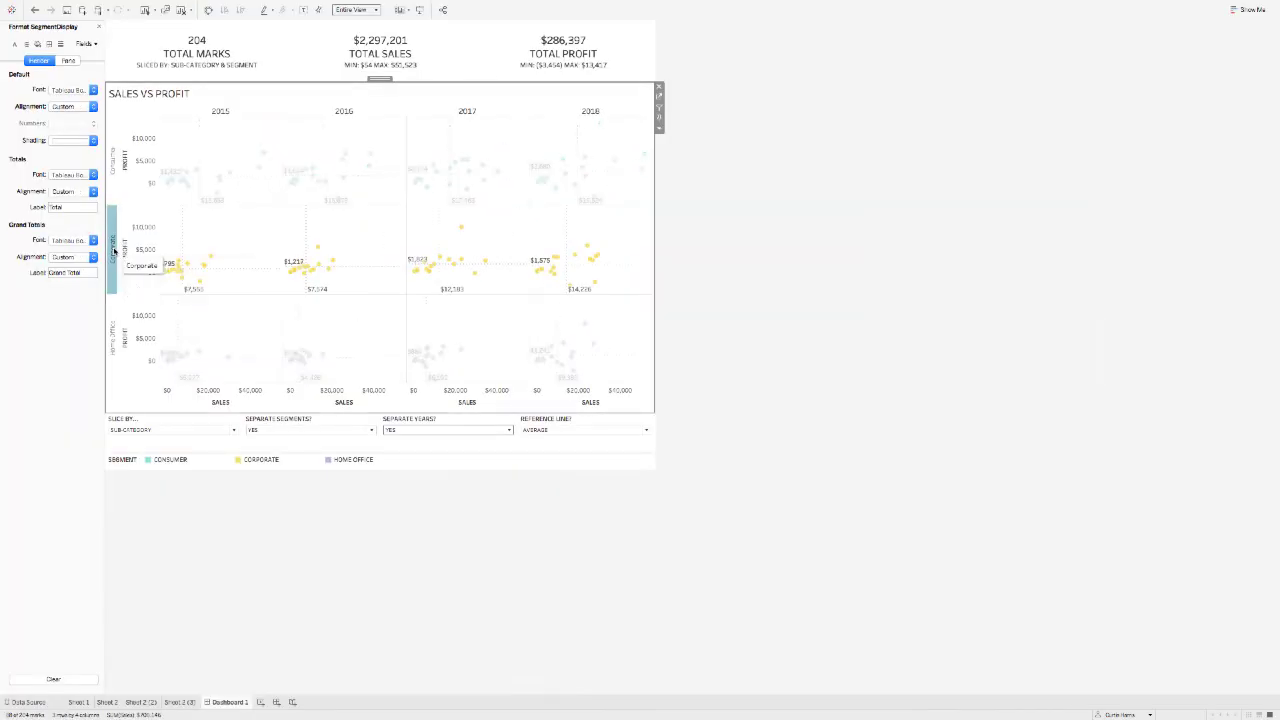
left_click(659, 97)
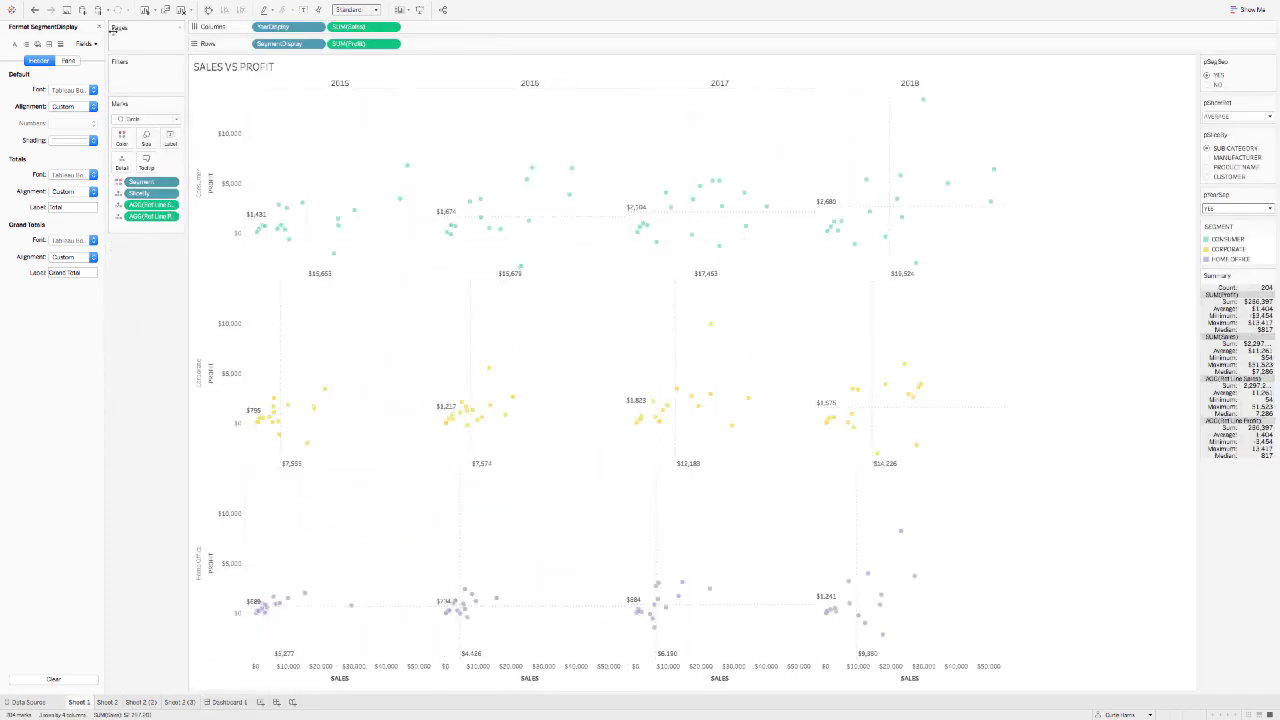
left_click(98, 27)
right_click(41, 380)
left_click(49, 384)
type("upper segment")
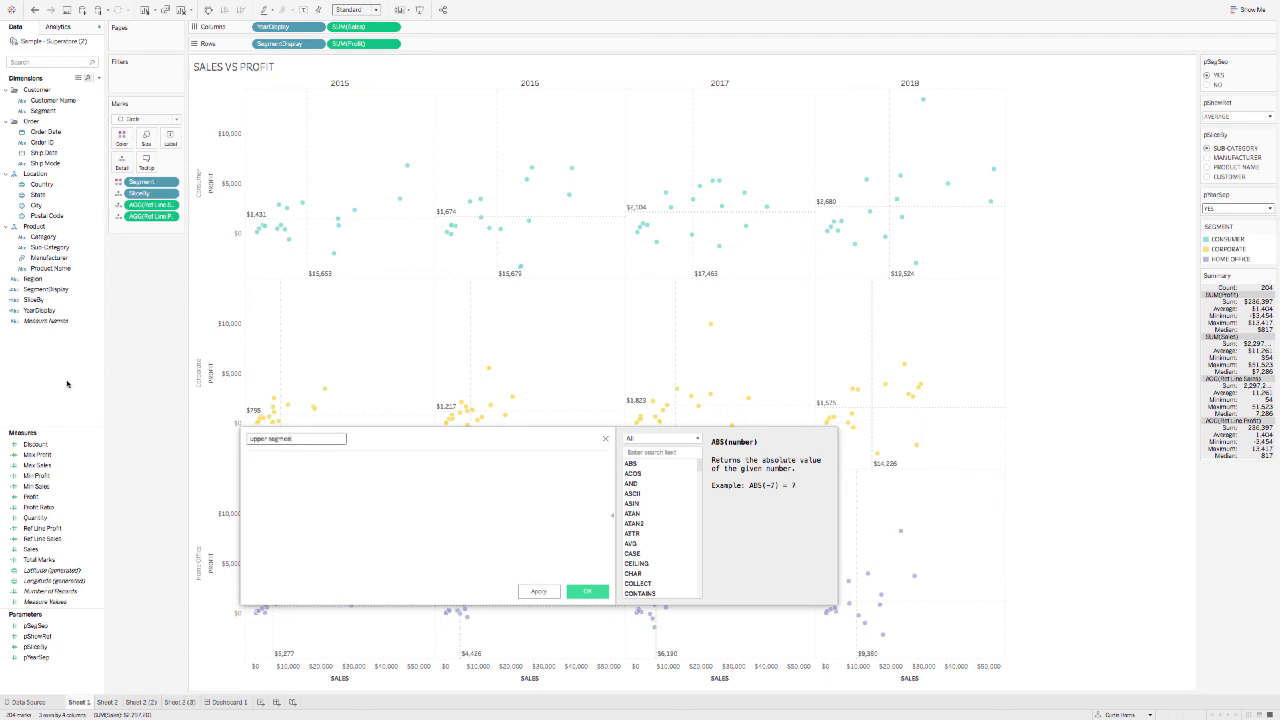
key("Tab")
type("upp")
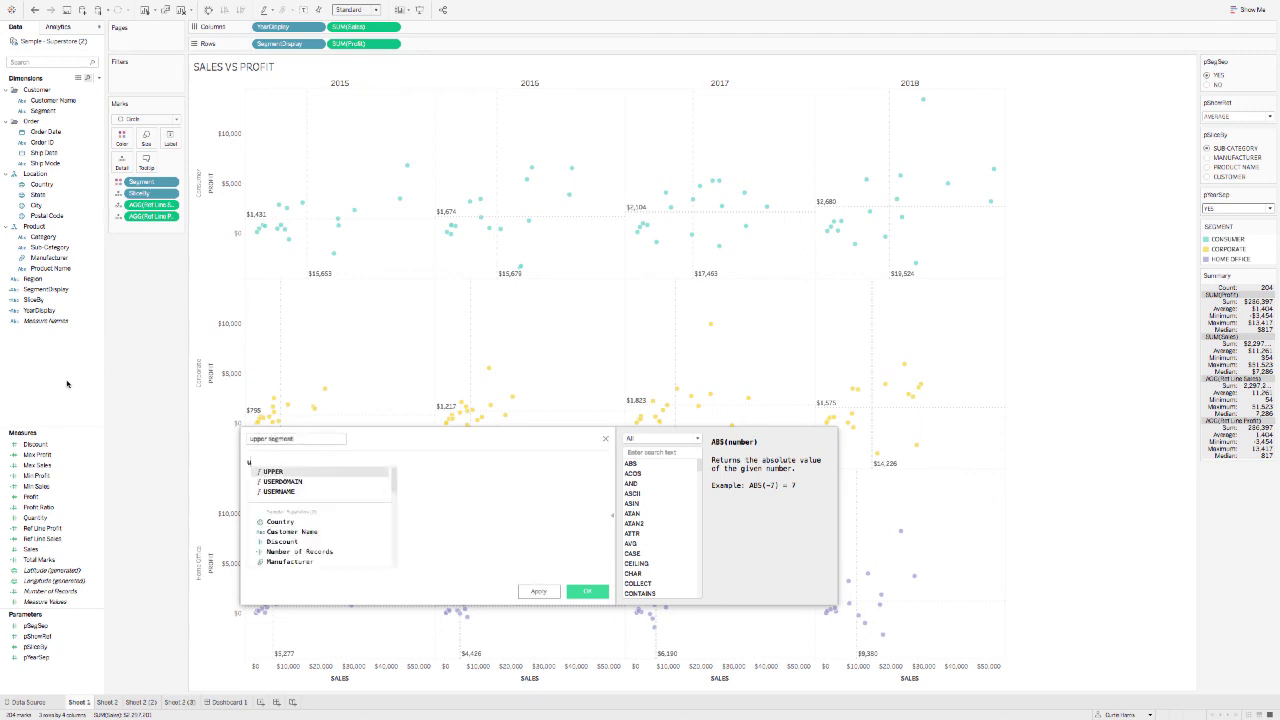
key("Return")
type("seg")
key("Return")
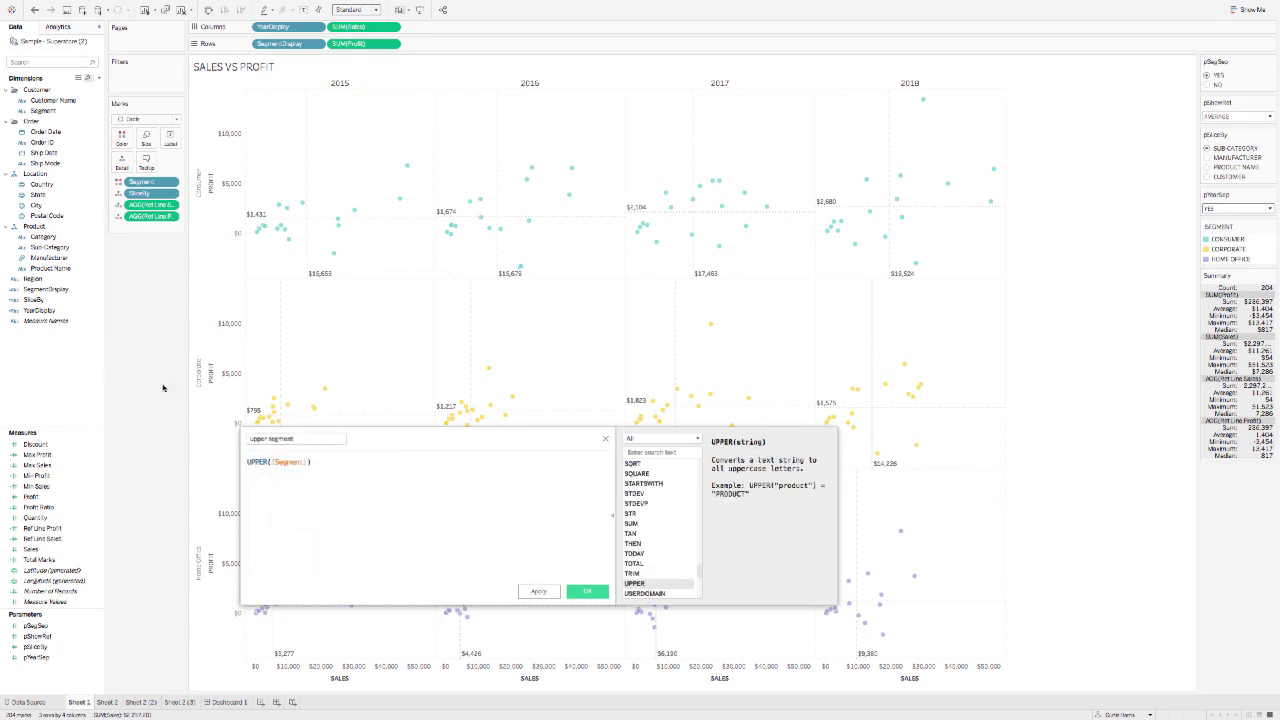
left_click(587, 591)
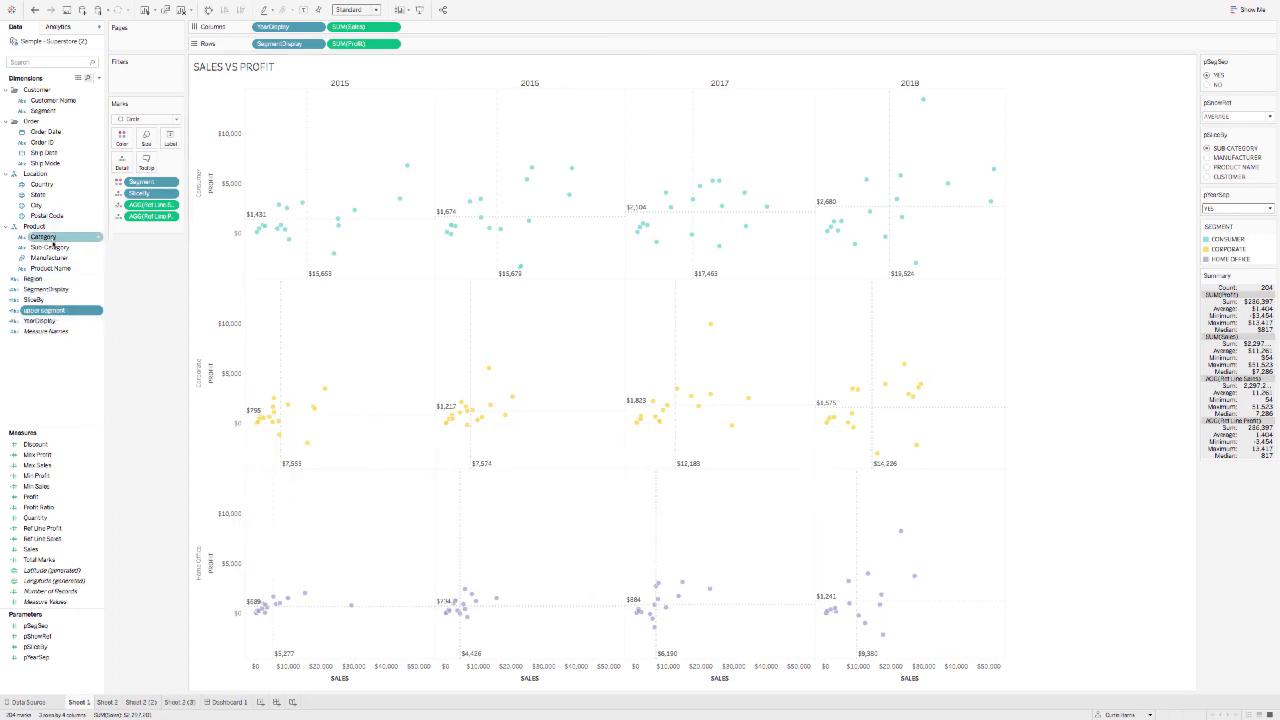
Replace all references to the Segment field with the upper segment field
right_click(56, 111)
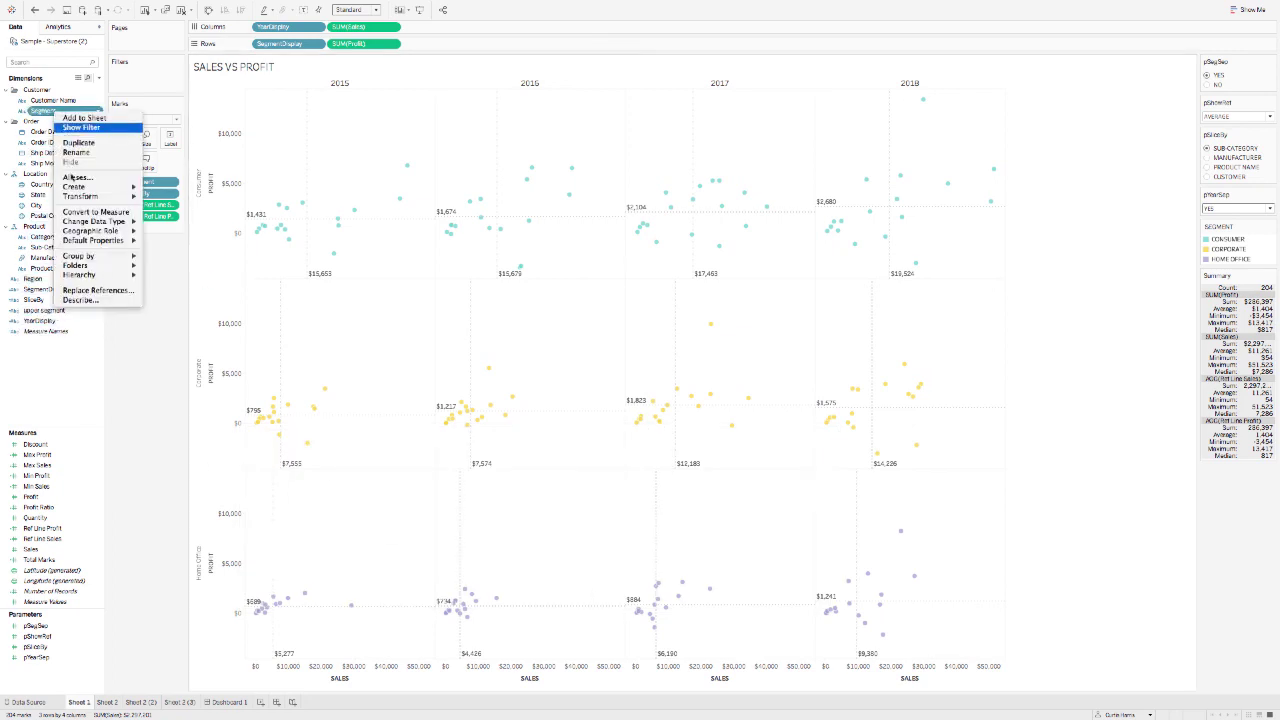
left_click(80, 290)
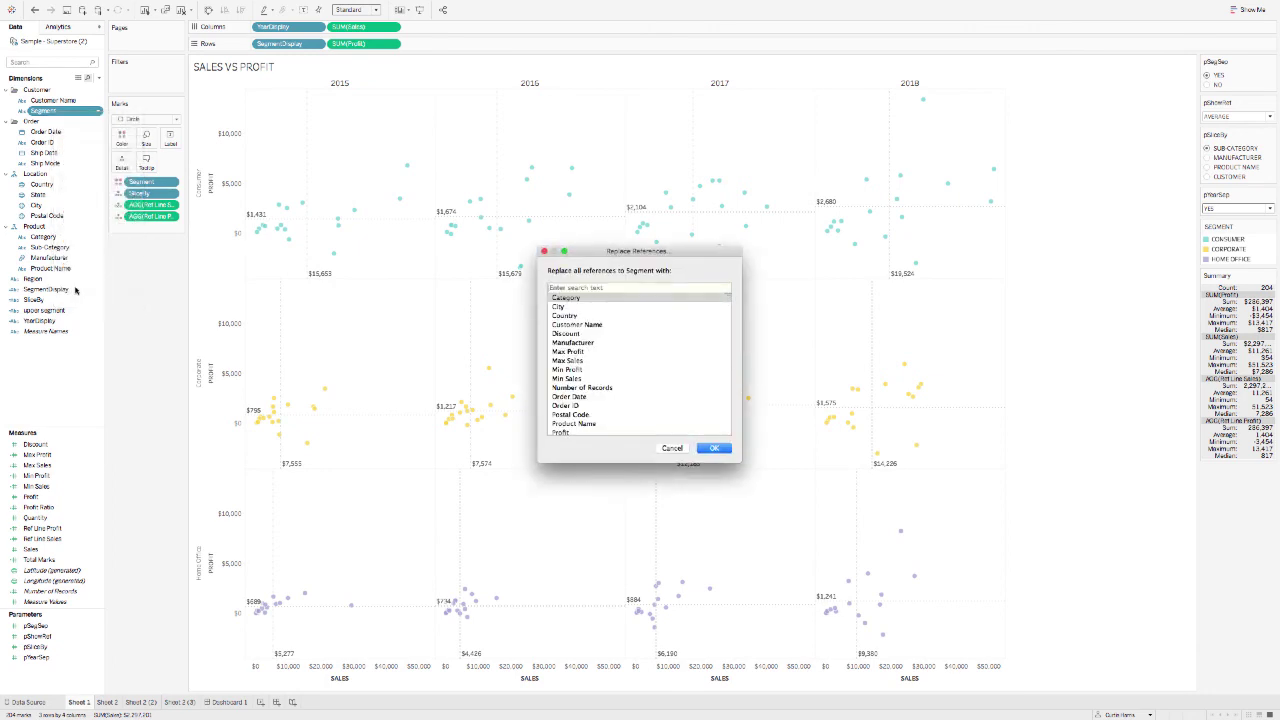
type("upp")
key("Return")
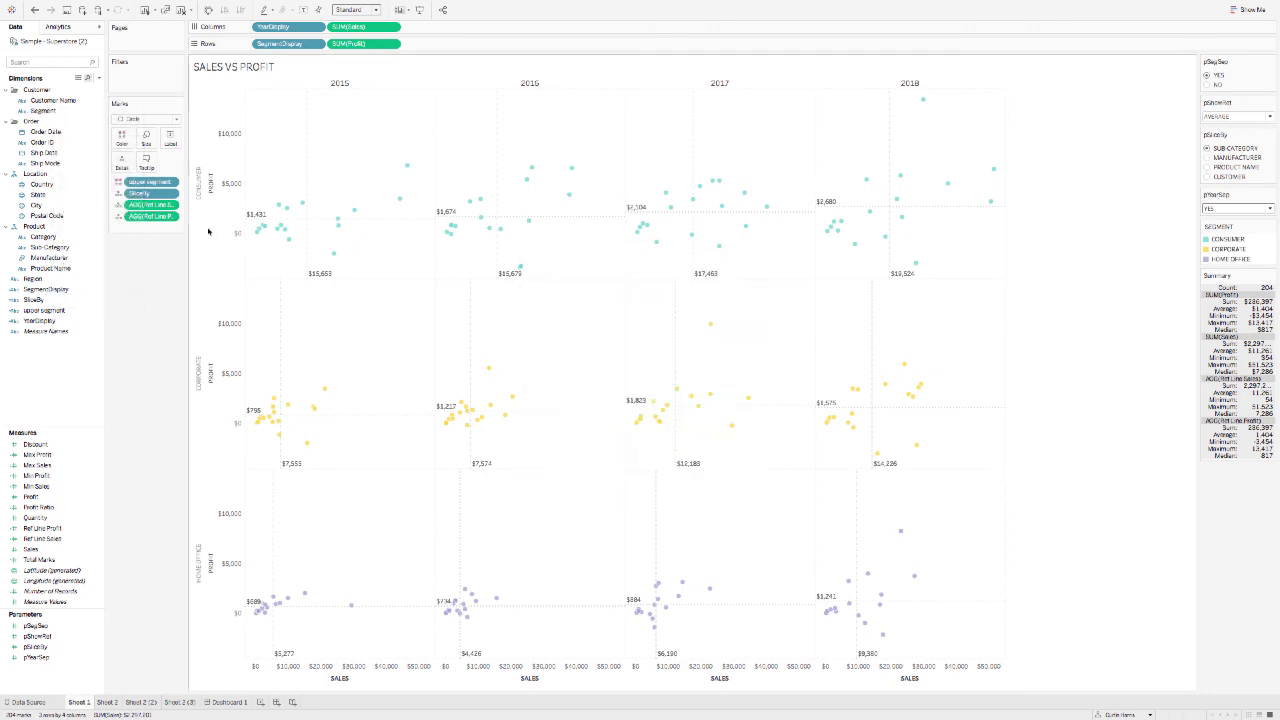
On Dashboard 1, increase the font size of the scatterplot's segment row headers to 11
left_click(208, 707)
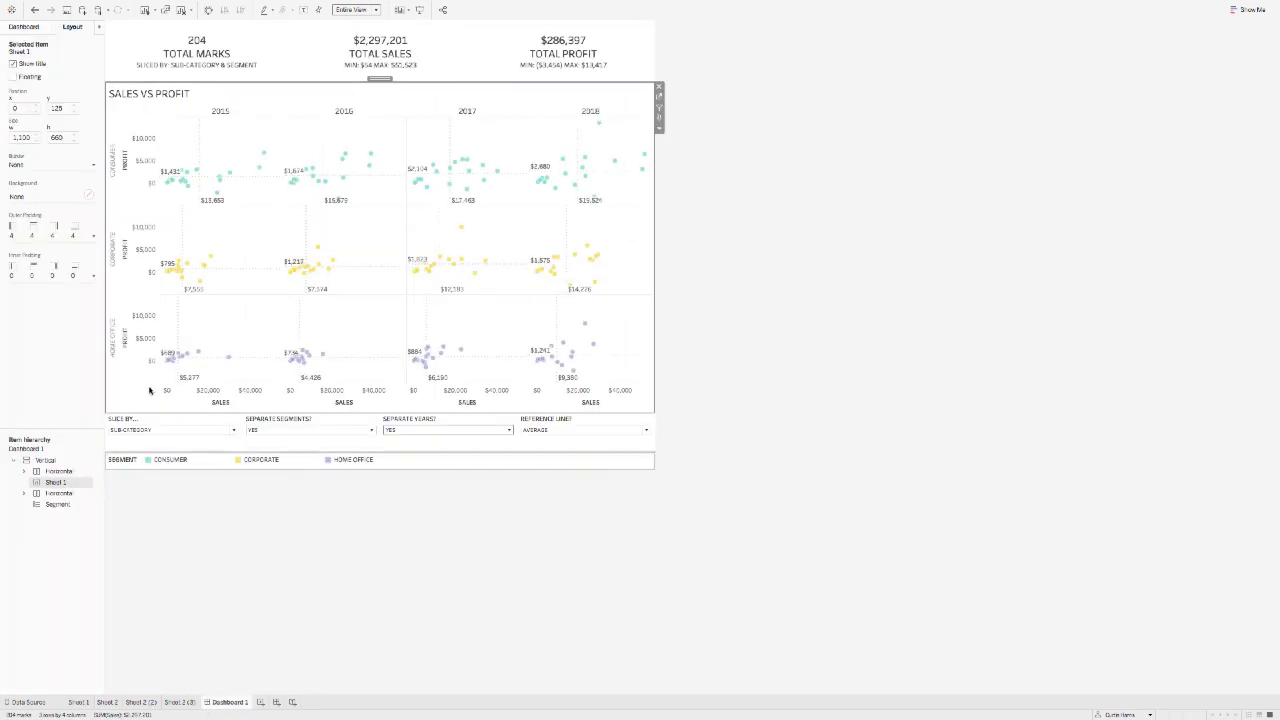
right_click(114, 343)
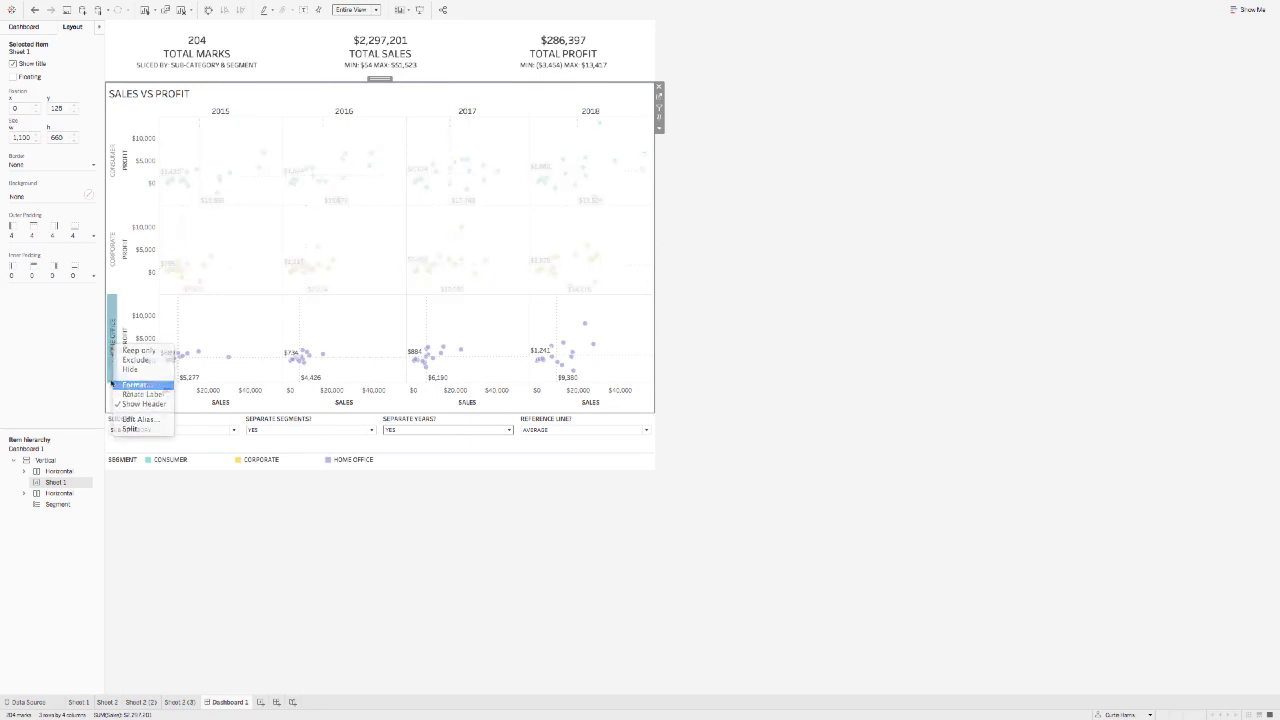
left_click(131, 386)
left_click(66, 91)
left_click(67, 124)
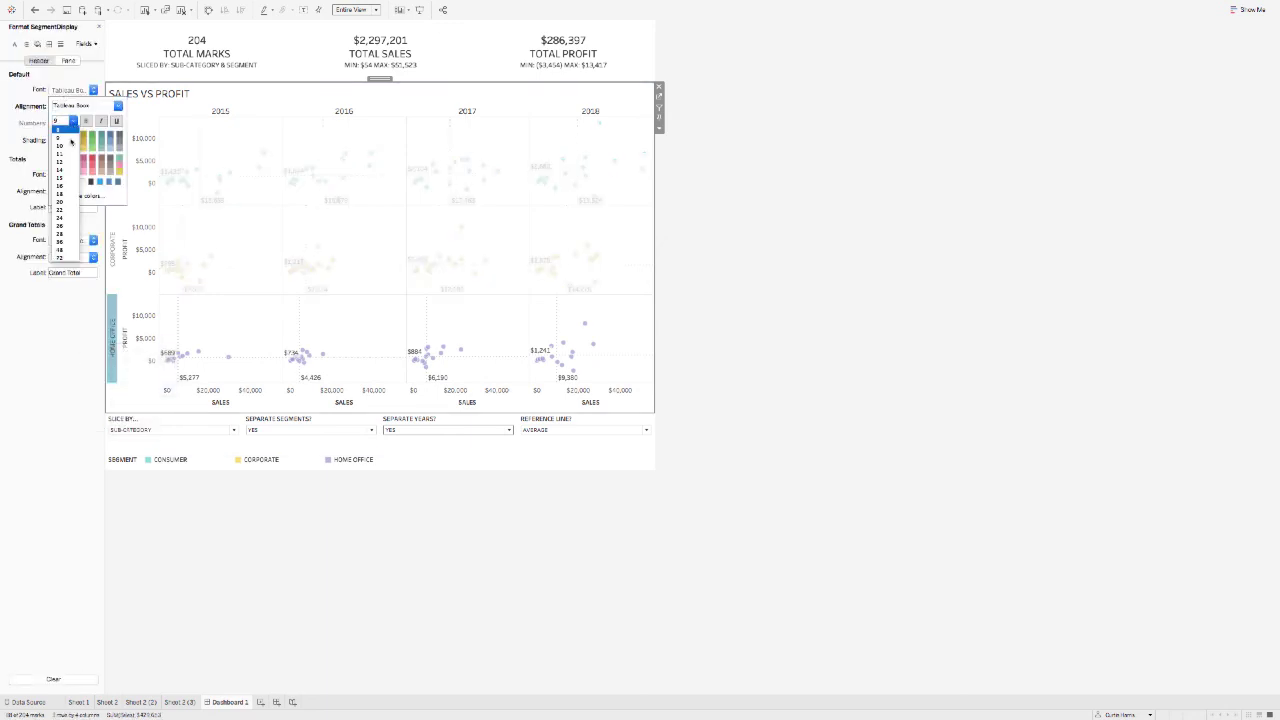
left_click(58, 156)
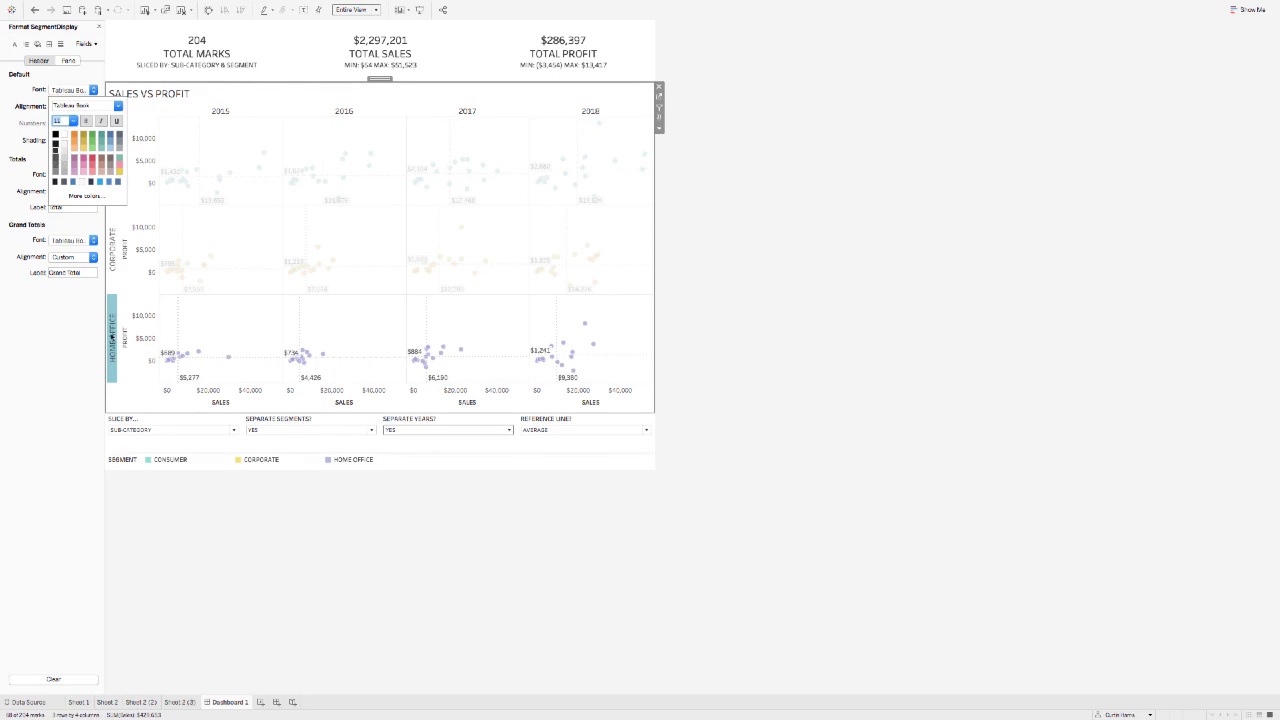
left_click(18, 402)
Compare the layout with the reference dashboard and set the scatterplot's inner padding to 20 on all sides
key("ctrl+Left")
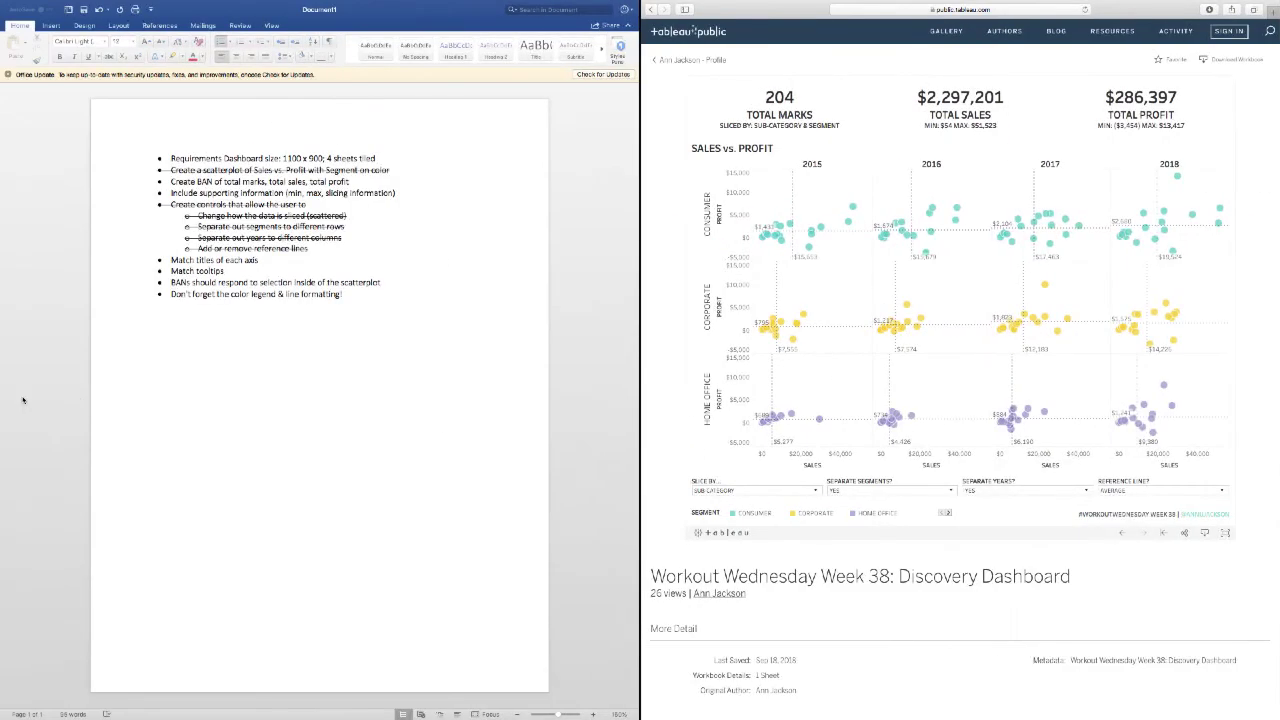
key("ctrl+Right")
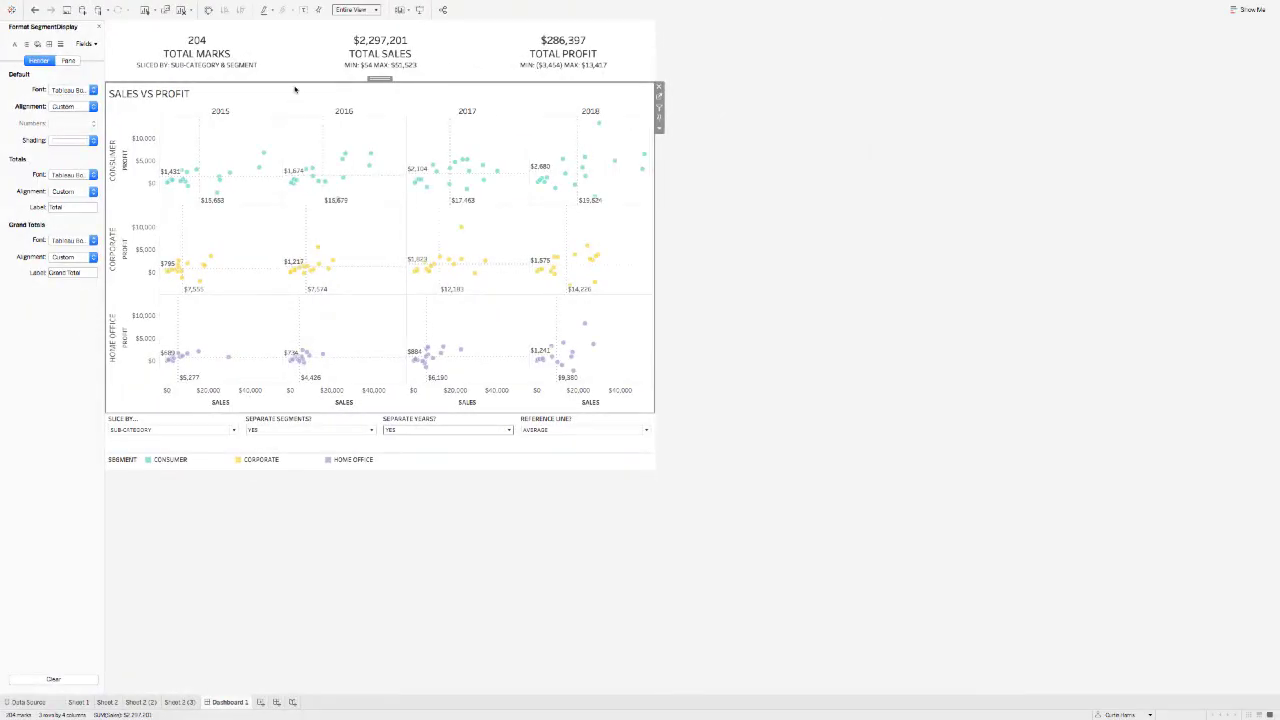
left_click(98, 26)
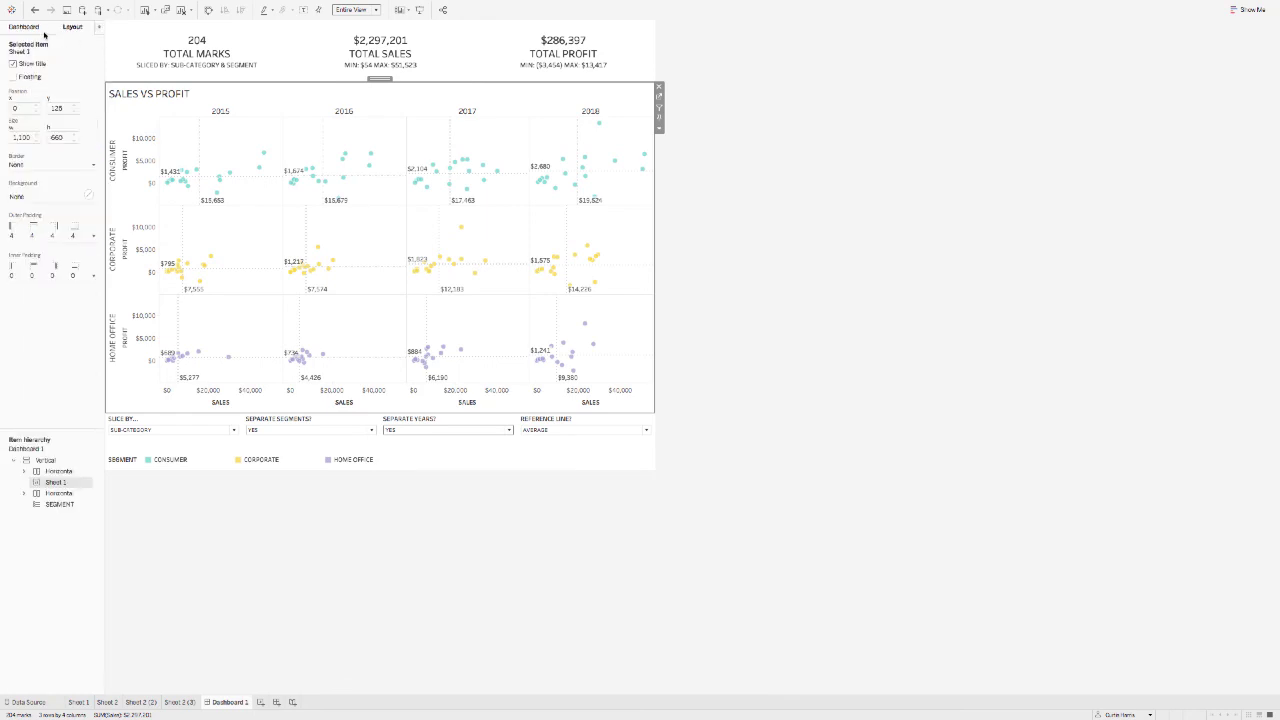
left_click(54, 279)
type("20")
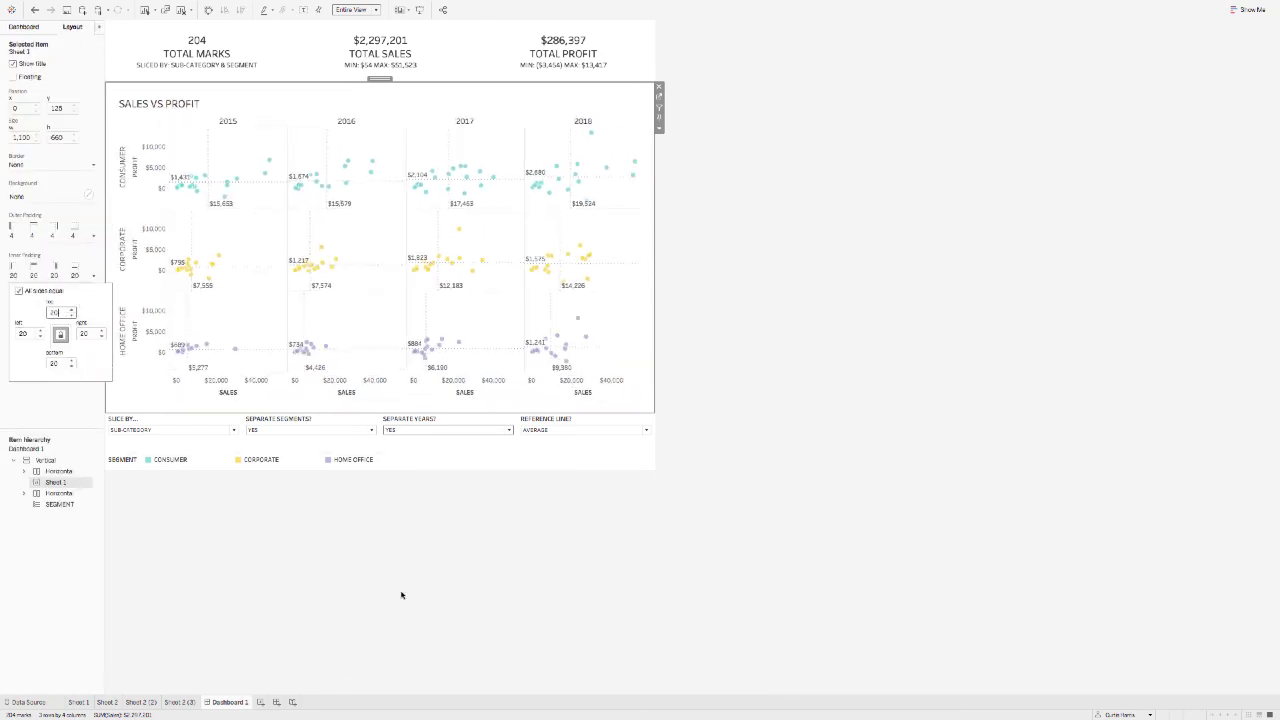
left_click(317, 571)
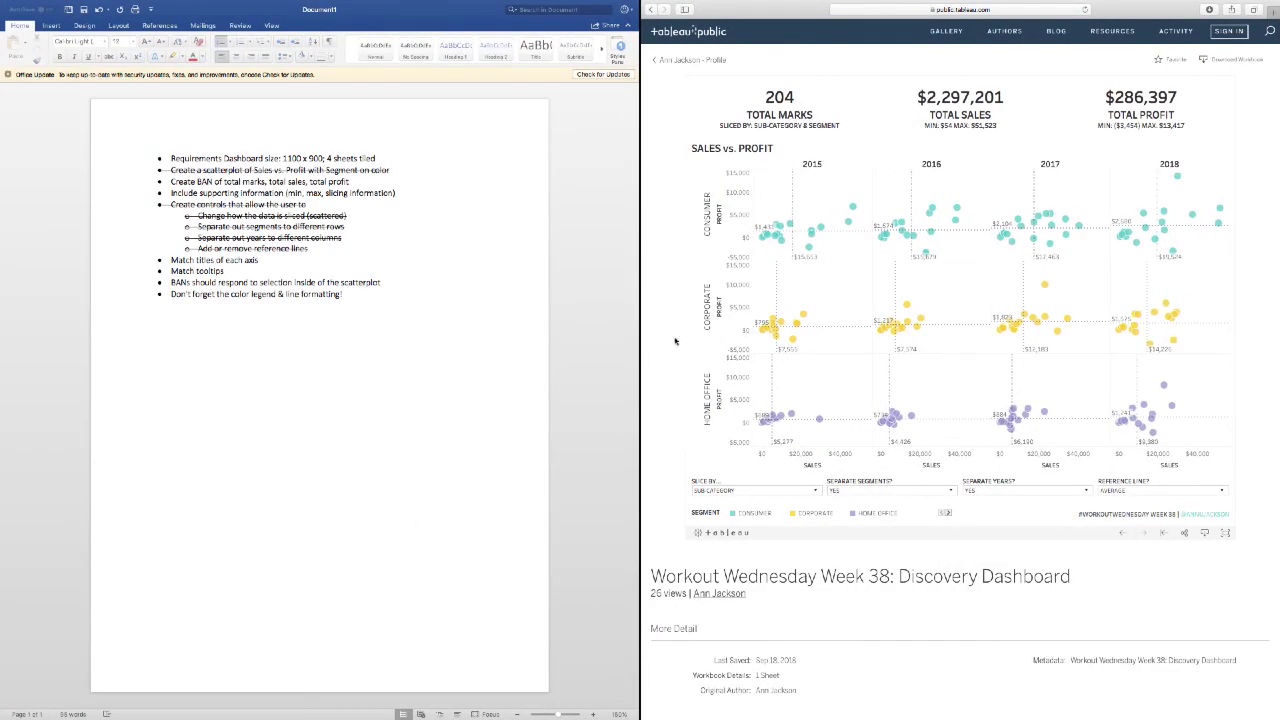
Check the reference tooltip and delete the Ref Line Sales and Ref Line Profit lines from the scatterplot's tooltip
mouse_move(802, 317)
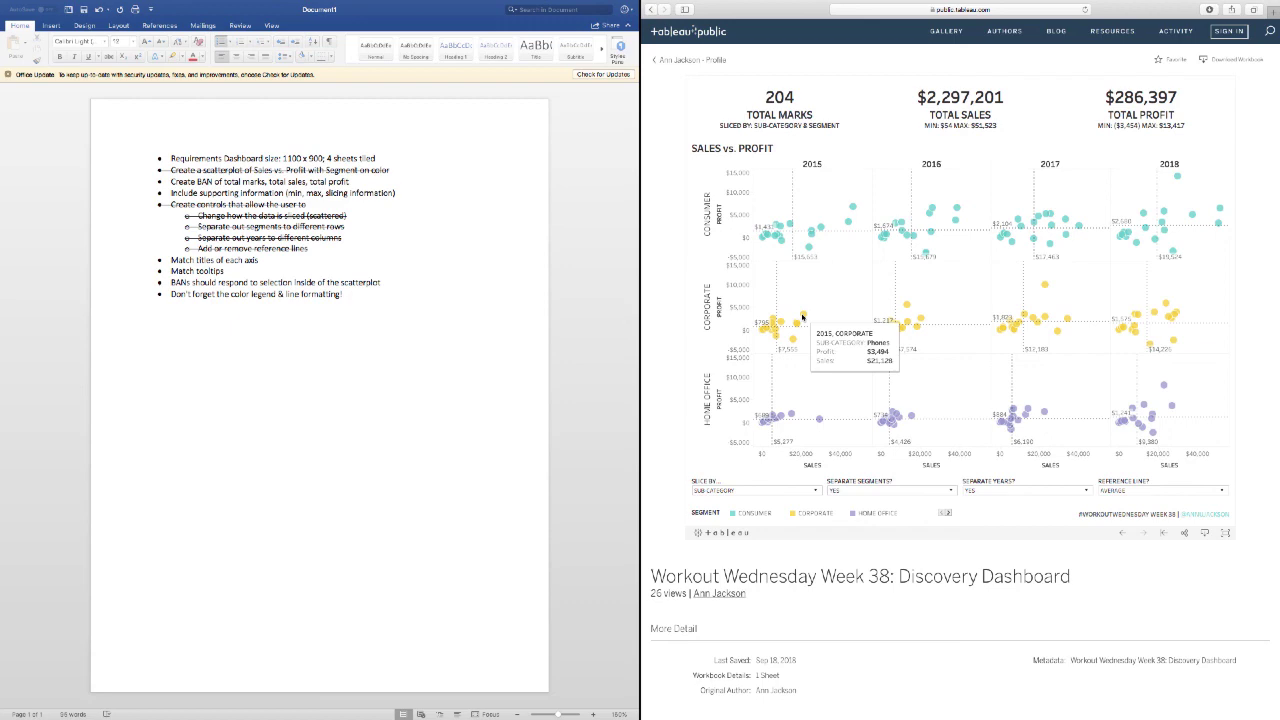
key("ctrl+Right")
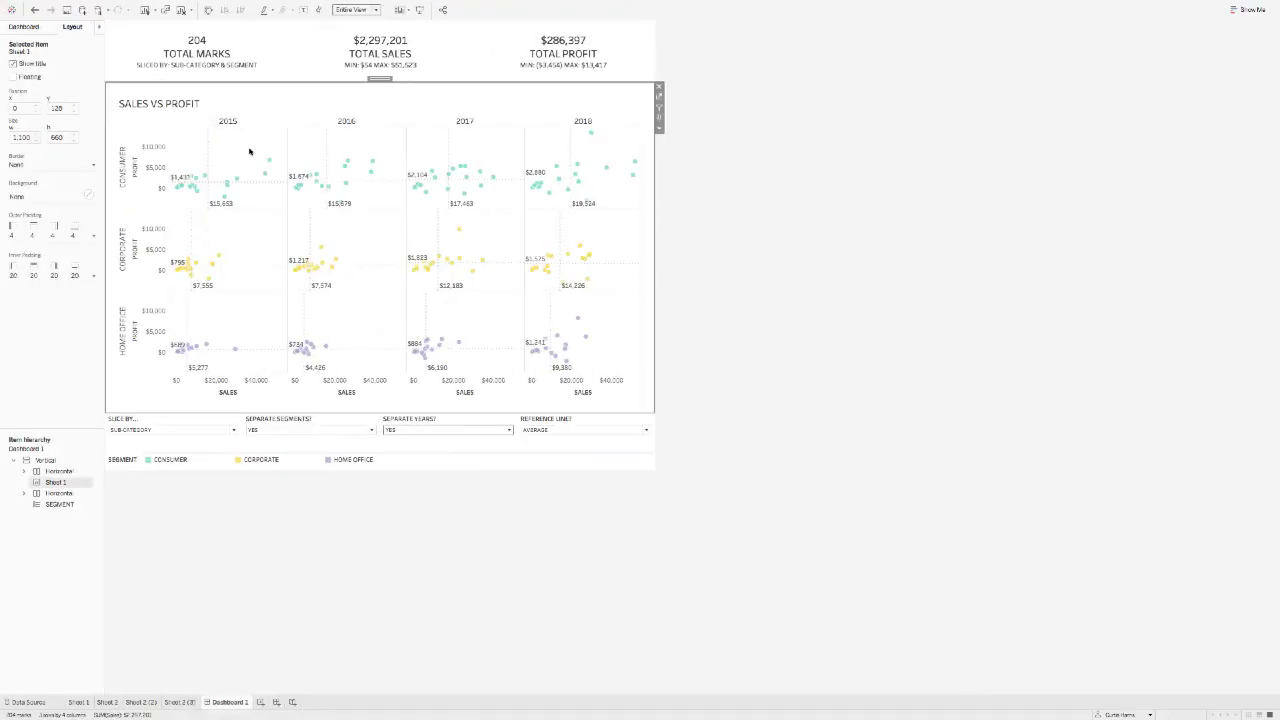
left_click(126, 5)
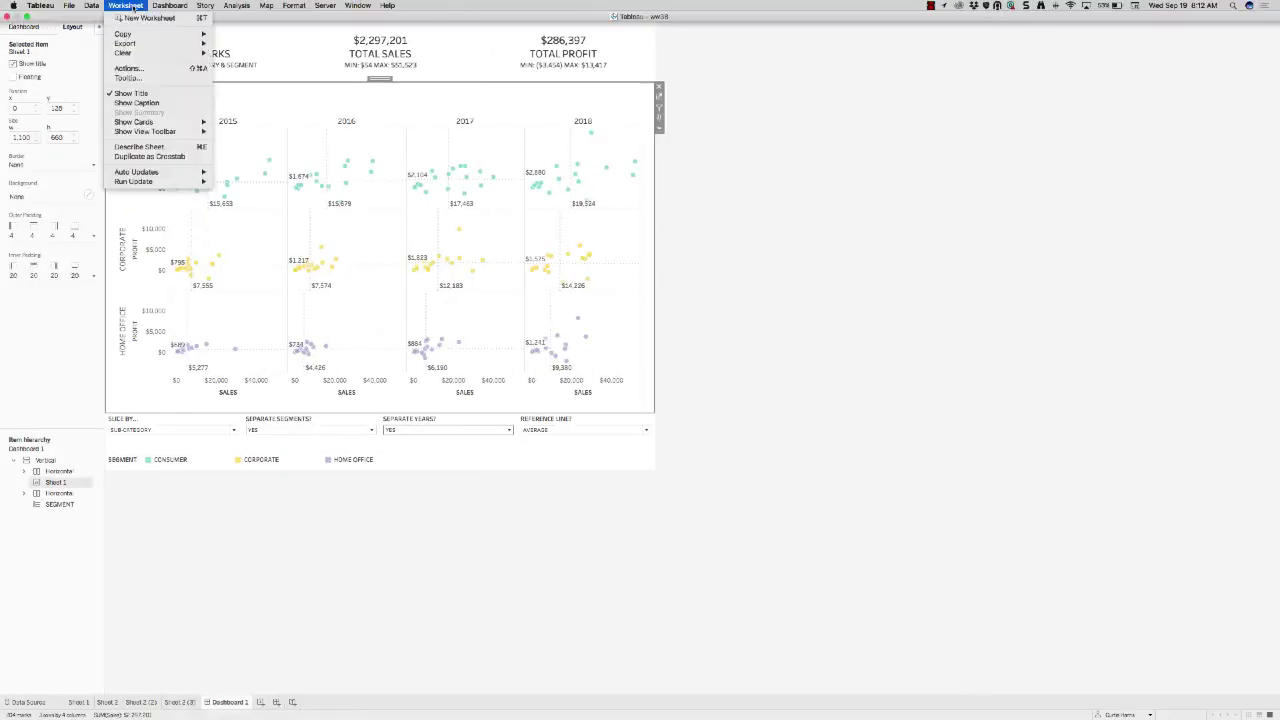
left_click(130, 78)
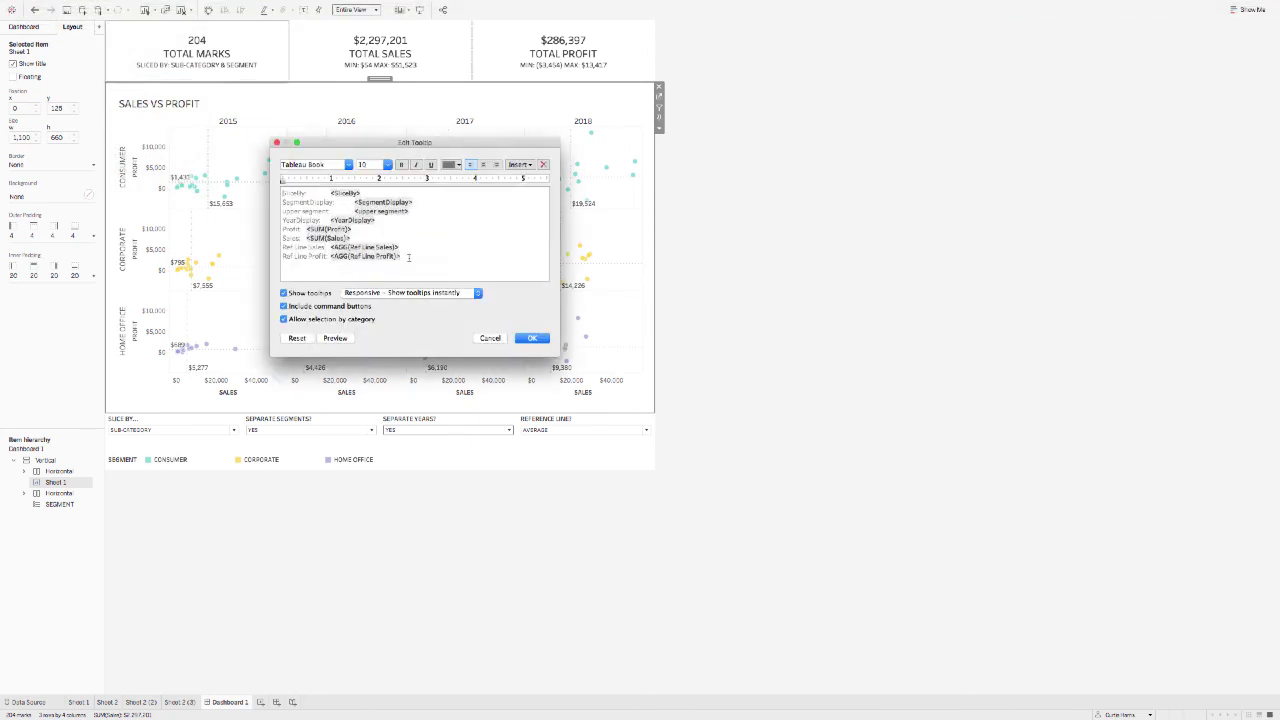
left_click_drag(409, 257, 278, 252)
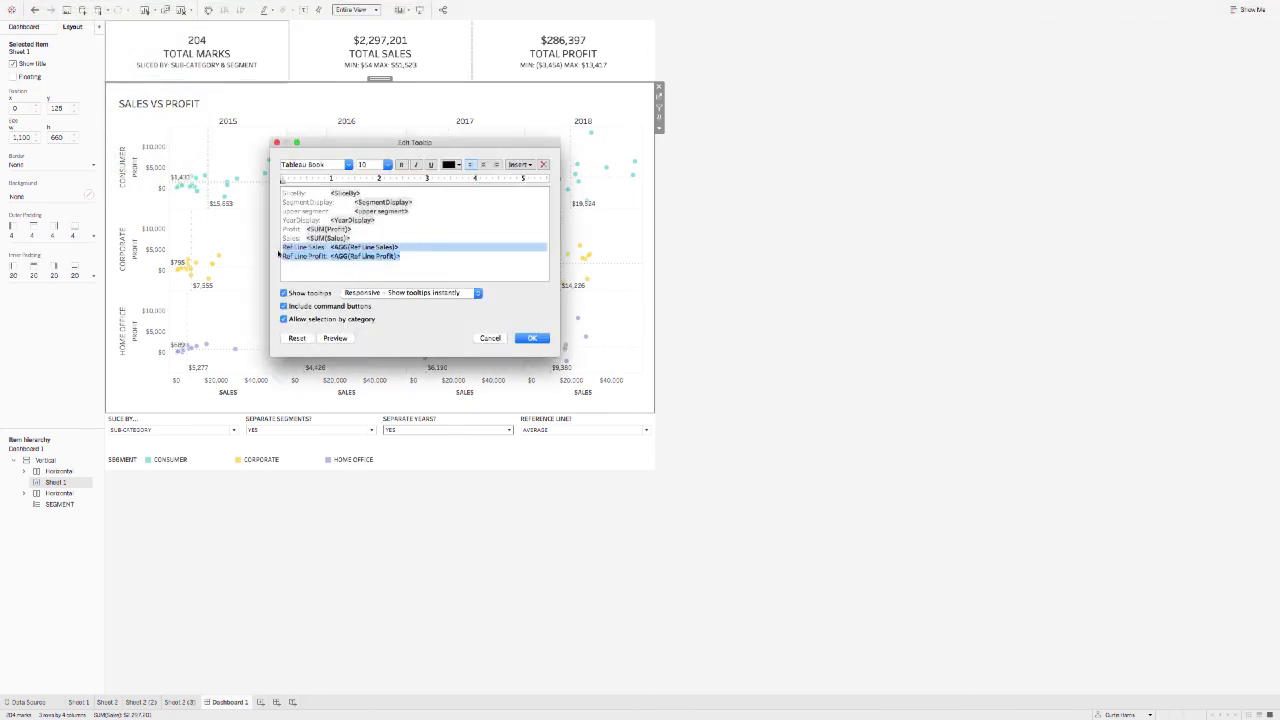
key("BackSpace")
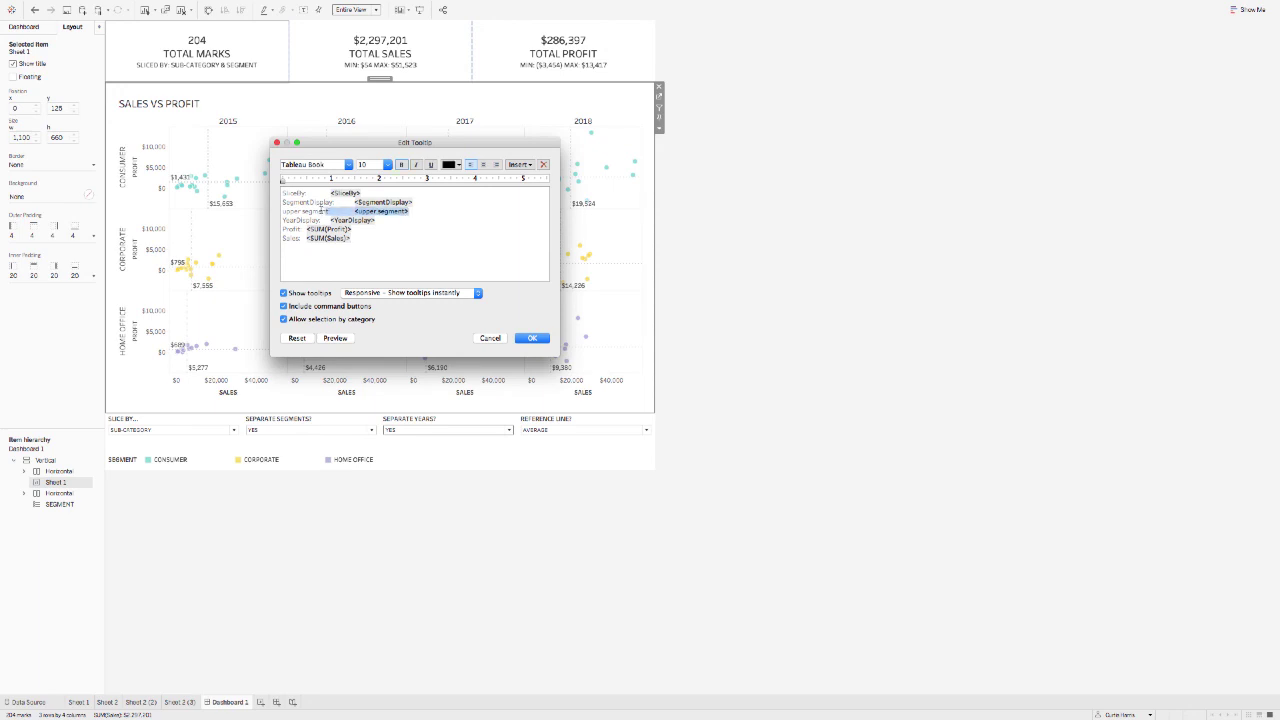
Delete the SegmentDisplay line from the scatterplot's tooltip
left_click(418, 202)
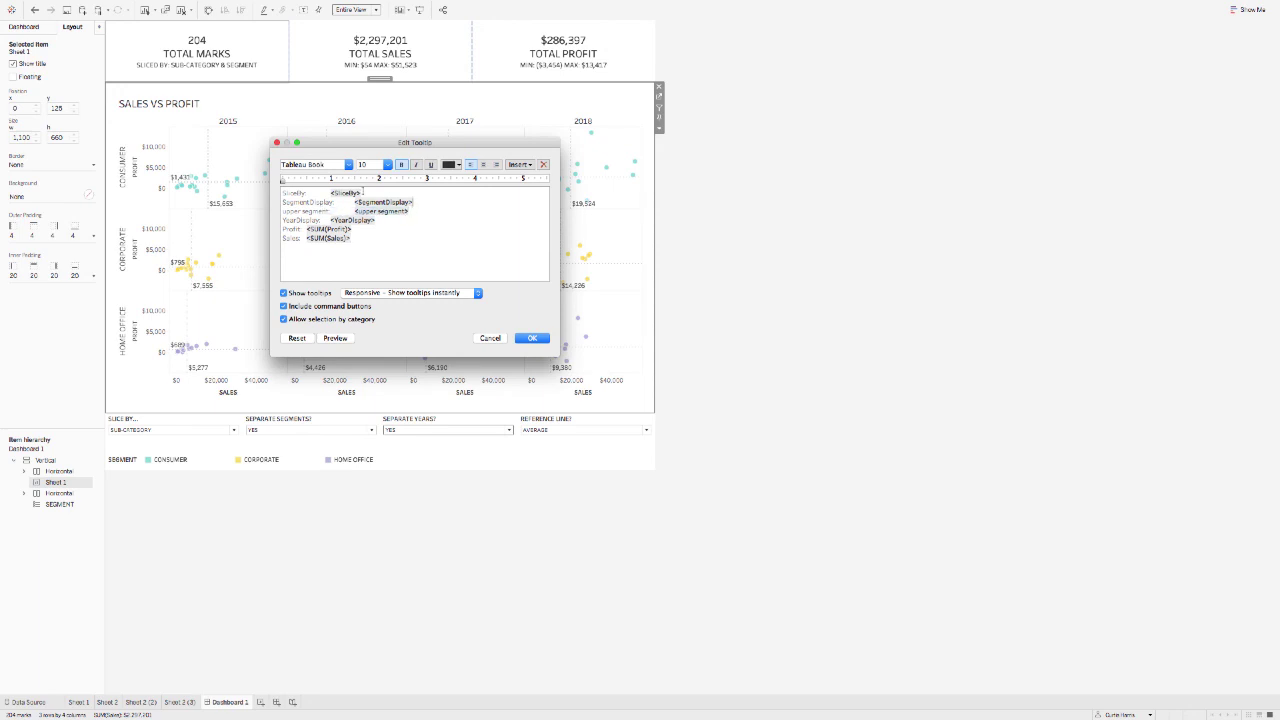
left_click_drag(362, 191, 267, 194)
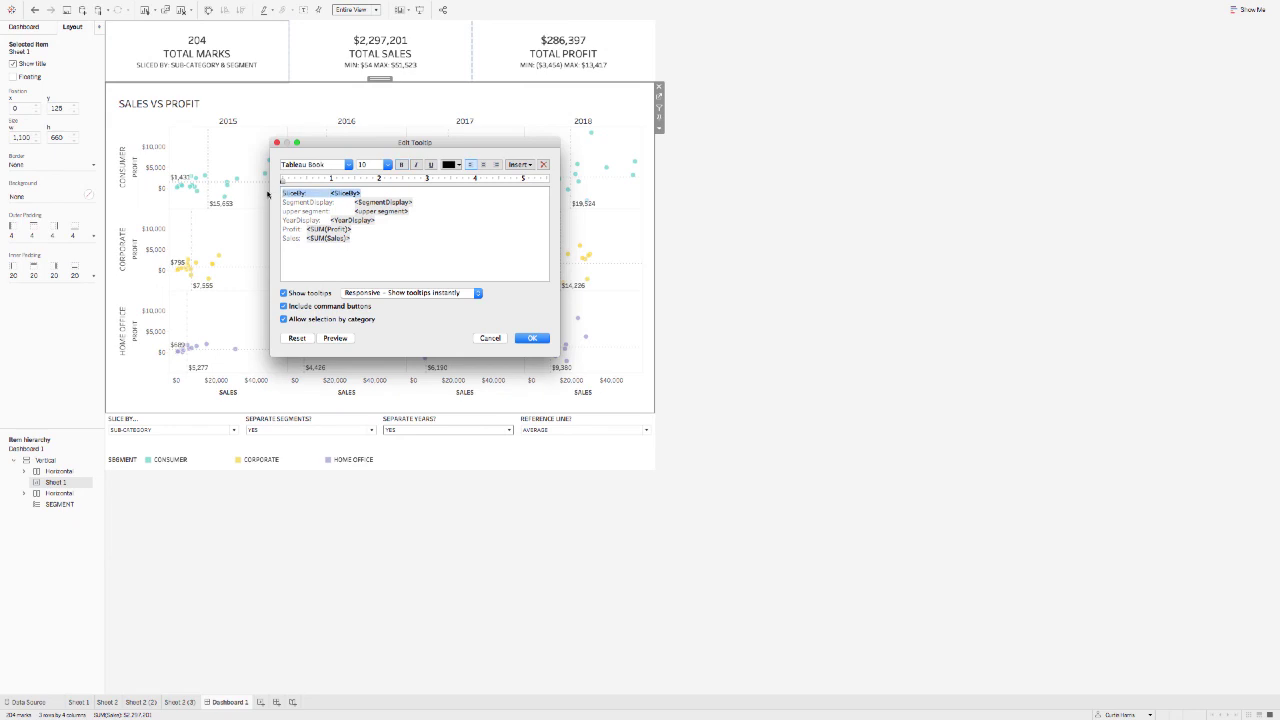
left_click(267, 194)
key("Down")
key("shift+End")
key("BackSpace")
key("BackSpace")
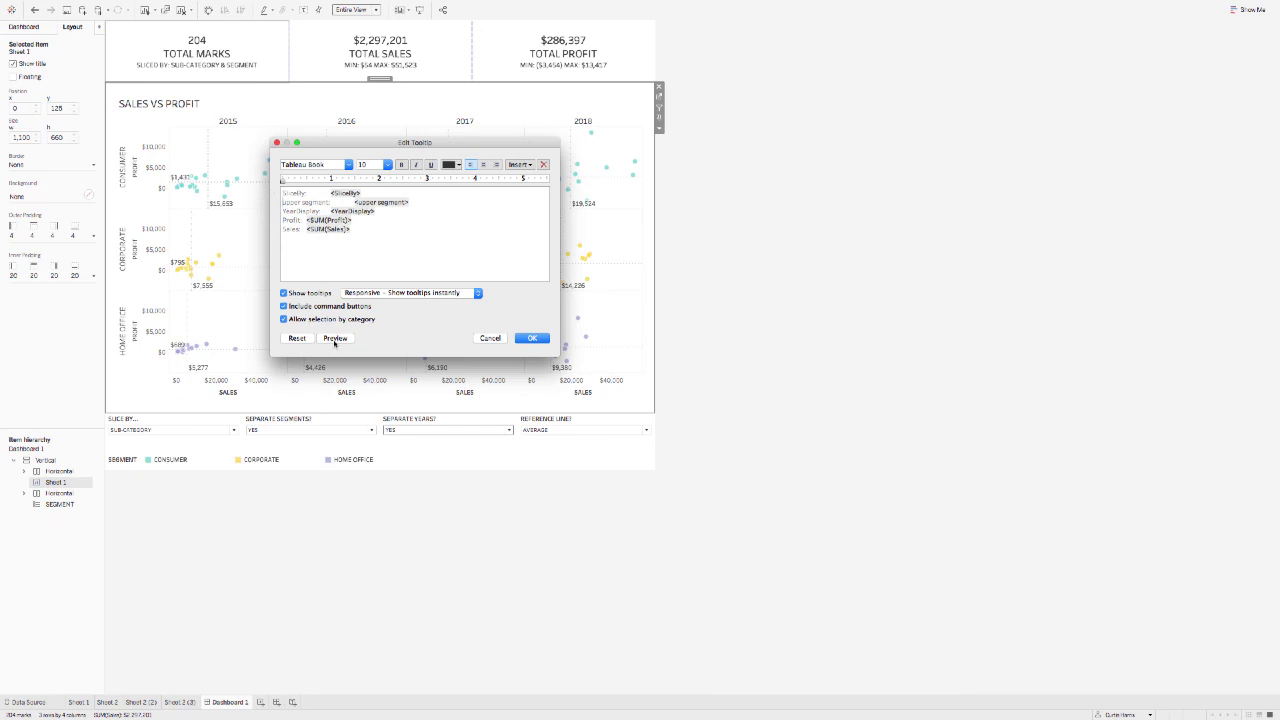
Add a first tooltip line reading <YearDisplay>, <upper segment> and delete the separate upper segment line
left_click_drag(378, 212, 335, 212)
left_click(285, 193)
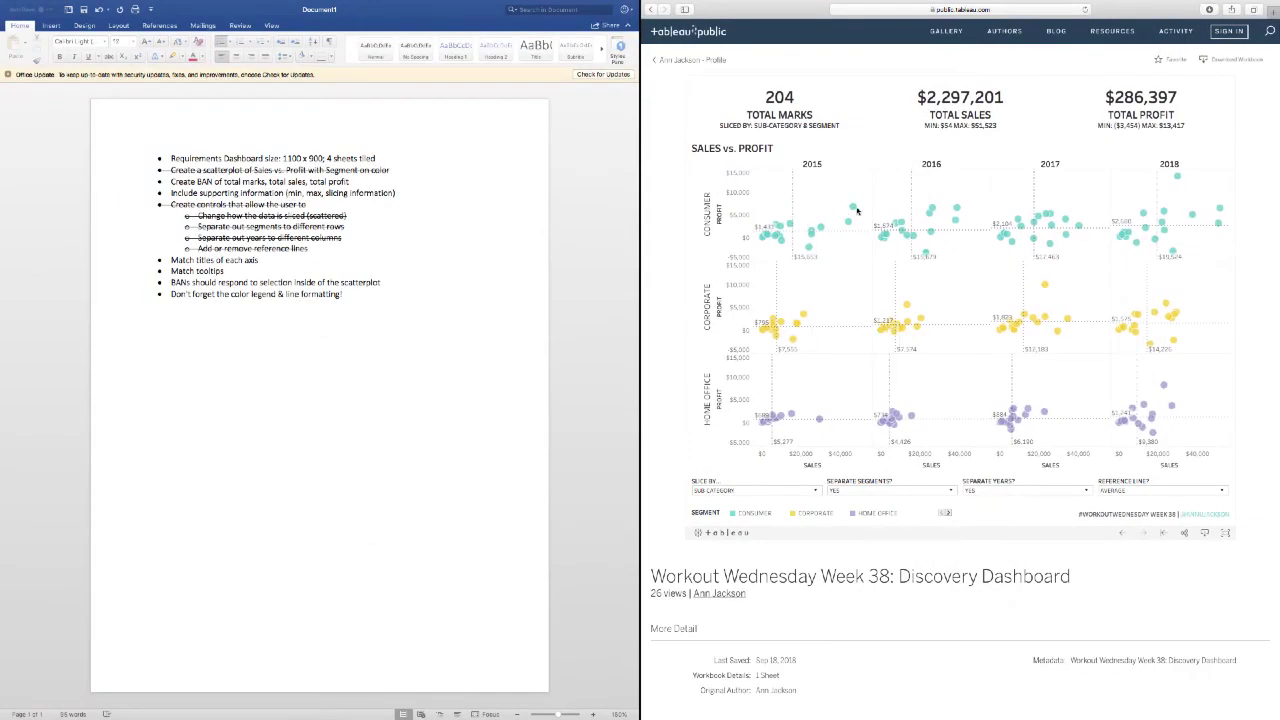
mouse_move(856, 210)
key("ctrl+Right")
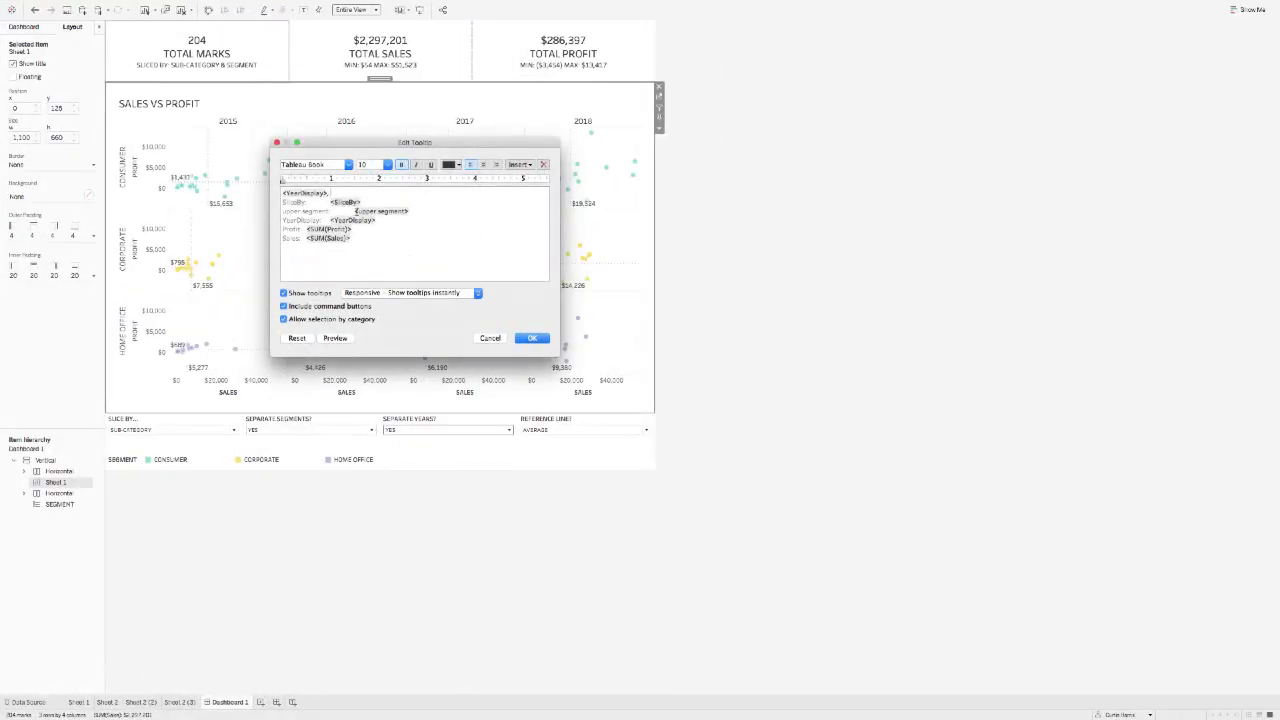
left_click_drag(356, 212, 410, 212)
left_click(358, 194)
key("super+v")
left_click_drag(423, 211, 283, 211)
key("BackSpace")
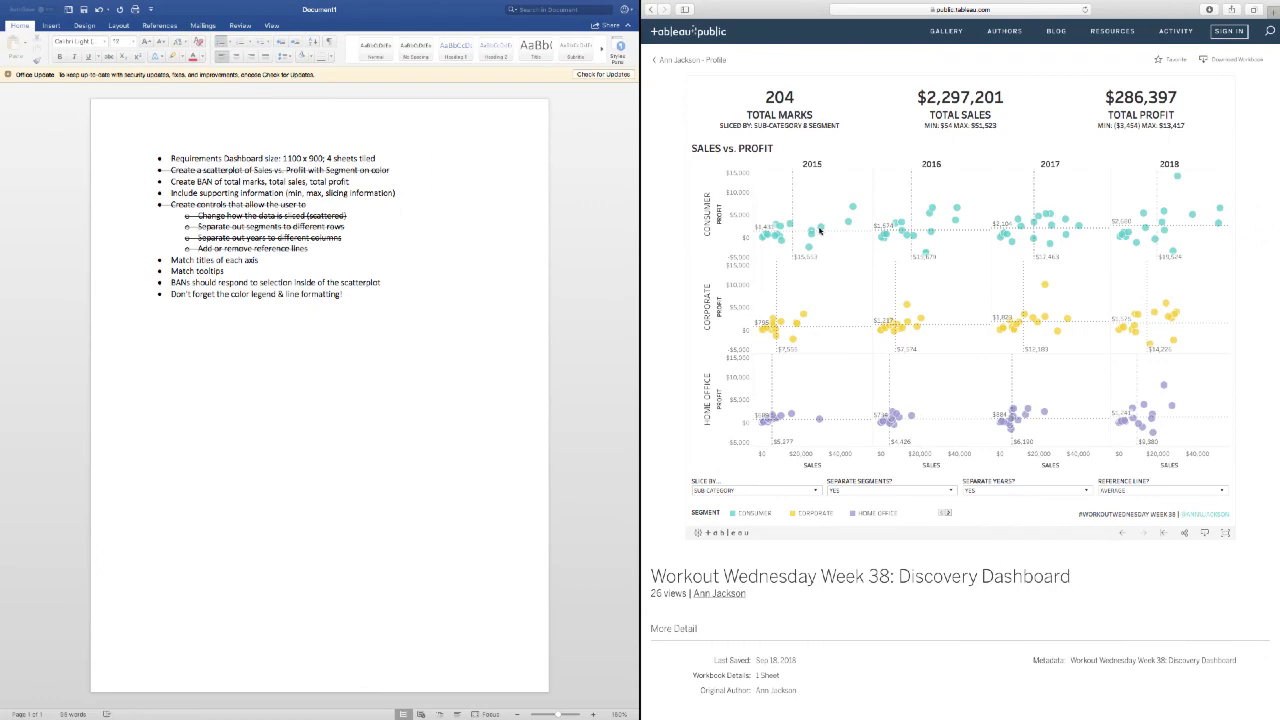
Replace the tooltip's SliceBy label with the inserted pSliceBy parameter to match the reference
mouse_move(819, 230)
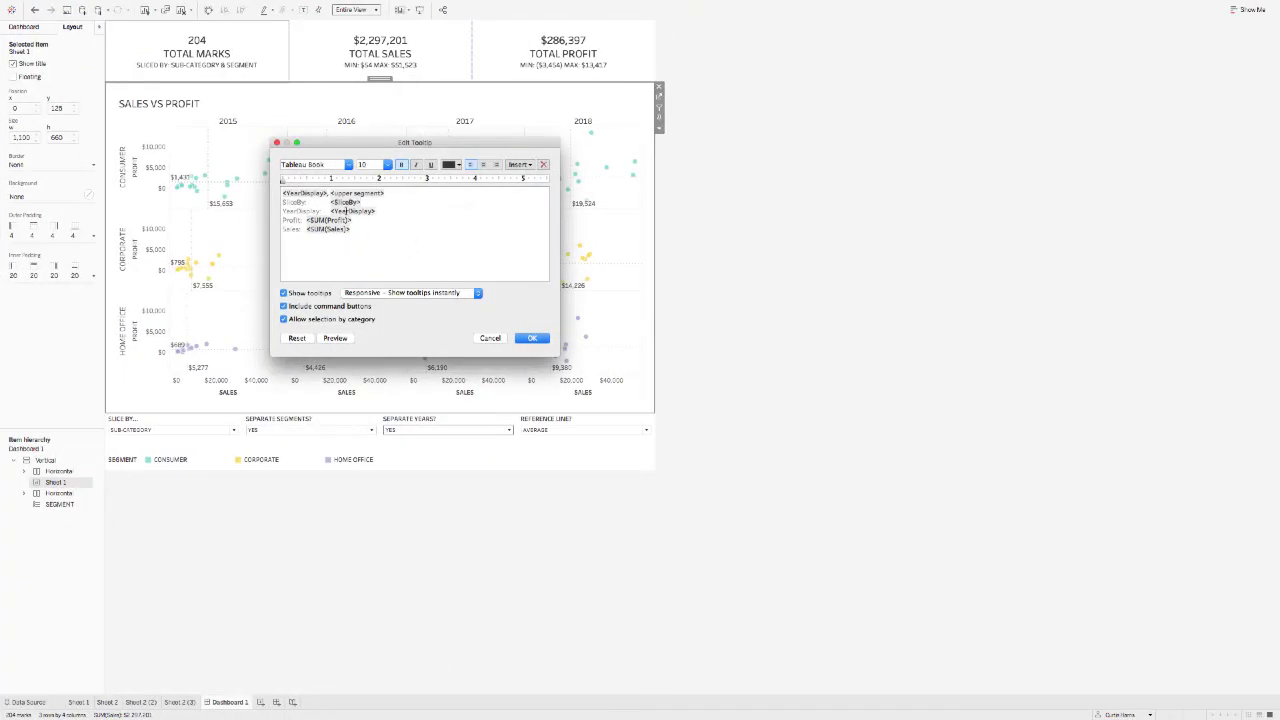
double_click(297, 202)
left_click(512, 165)
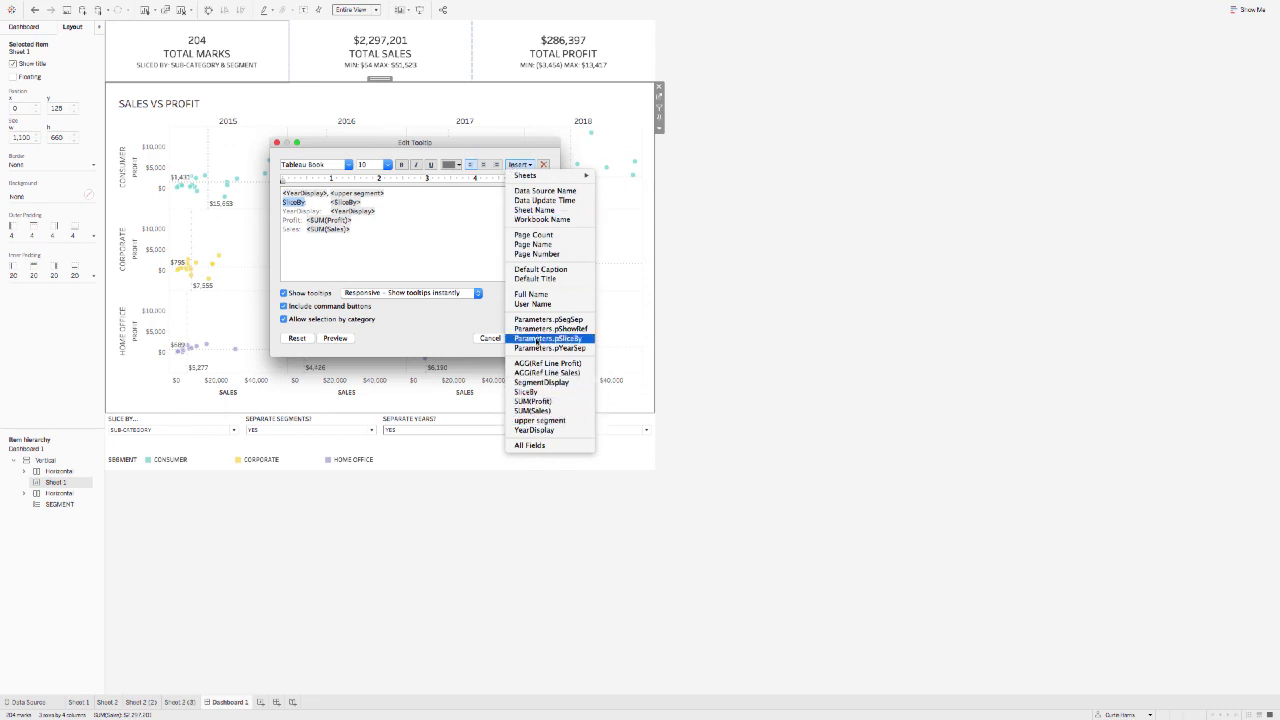
left_click(538, 340)
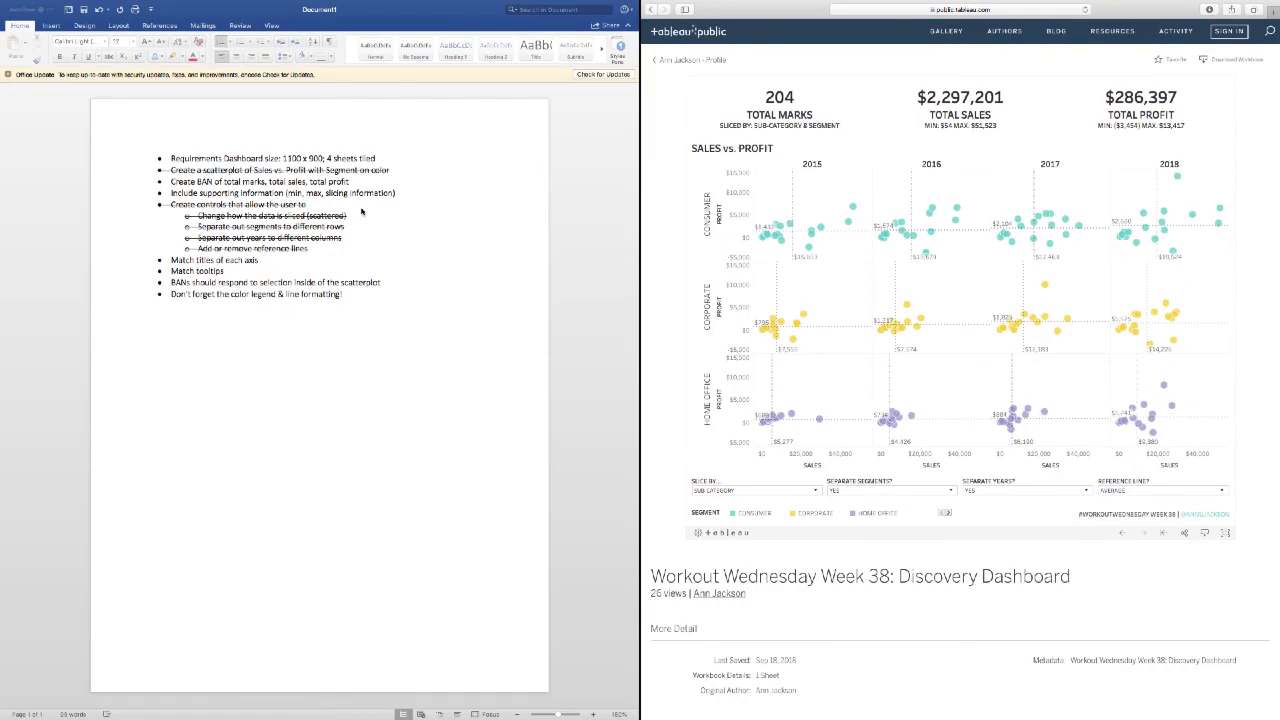
Remove the separate YearDisplay line from the tooltip, turn off command buttons and selection by category, and apply the changes
mouse_move(824, 229)
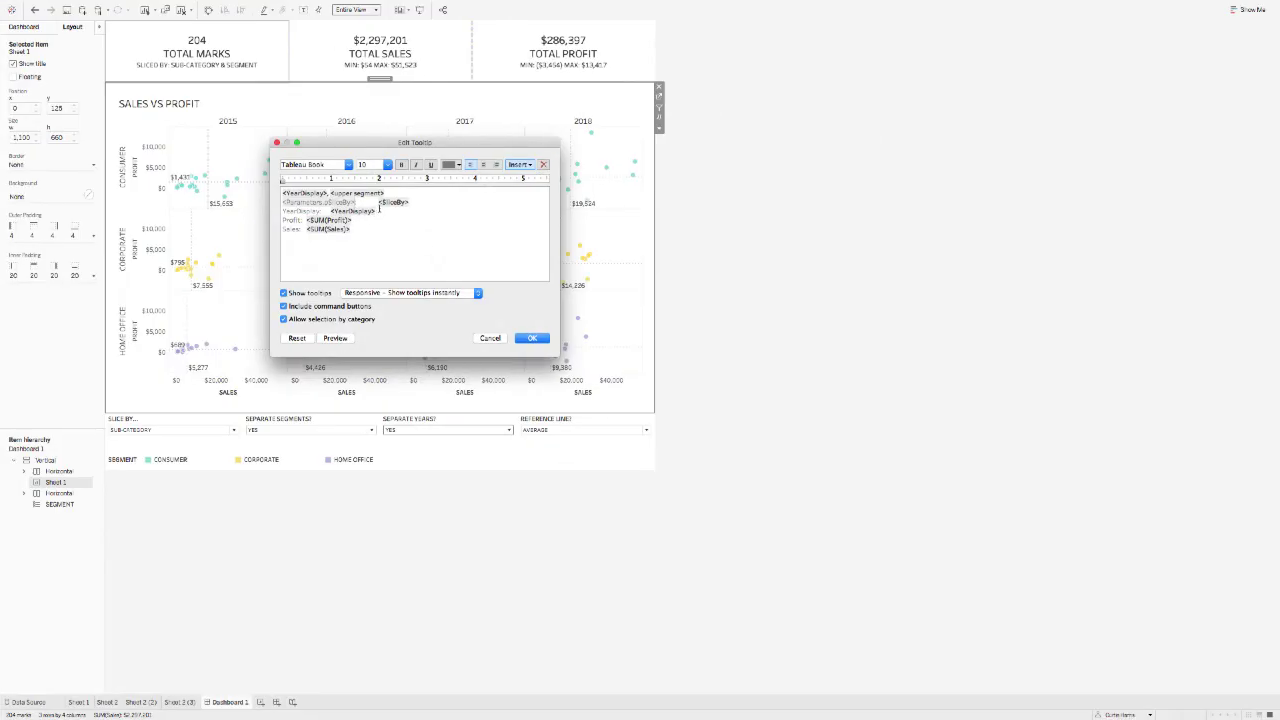
left_click_drag(379, 209, 277, 212)
key("BackSpace")
key("BackSpace")
left_click(283, 318)
left_click(283, 305)
left_click(533, 338)
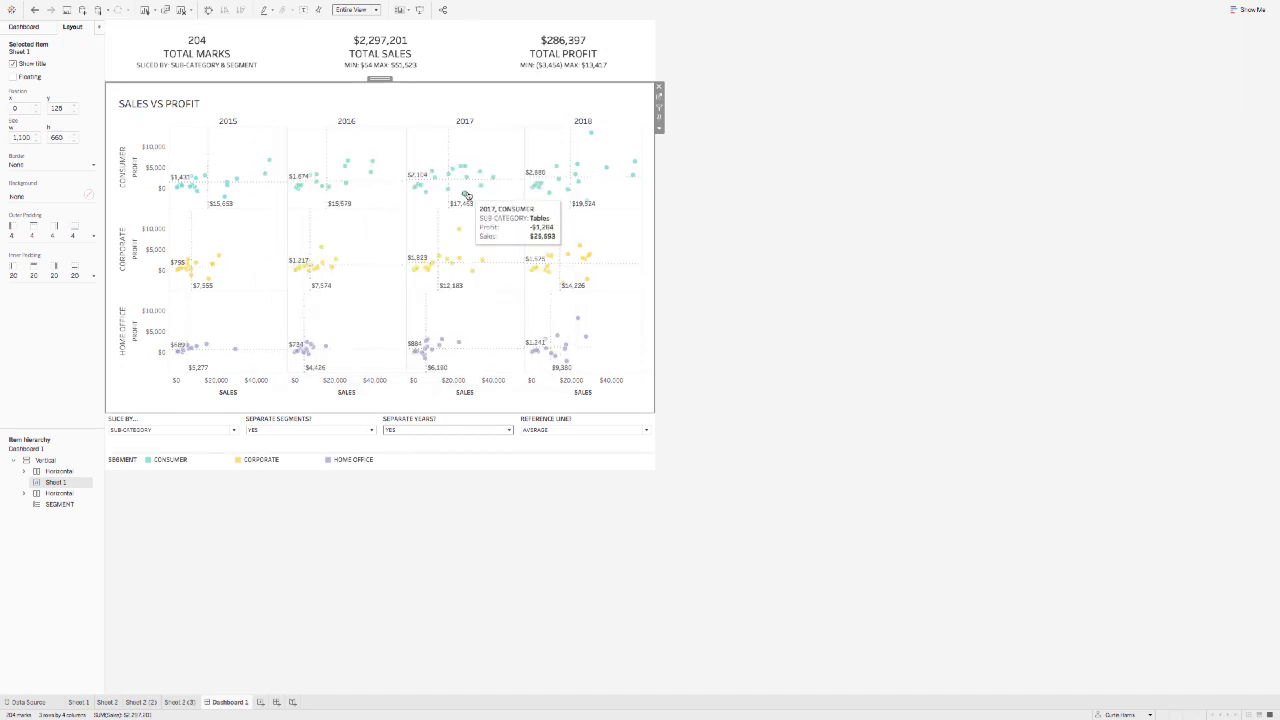
Compare the dashboard with the reference, examining the scatterplot and the total profit sheet
left_click(734, 216)
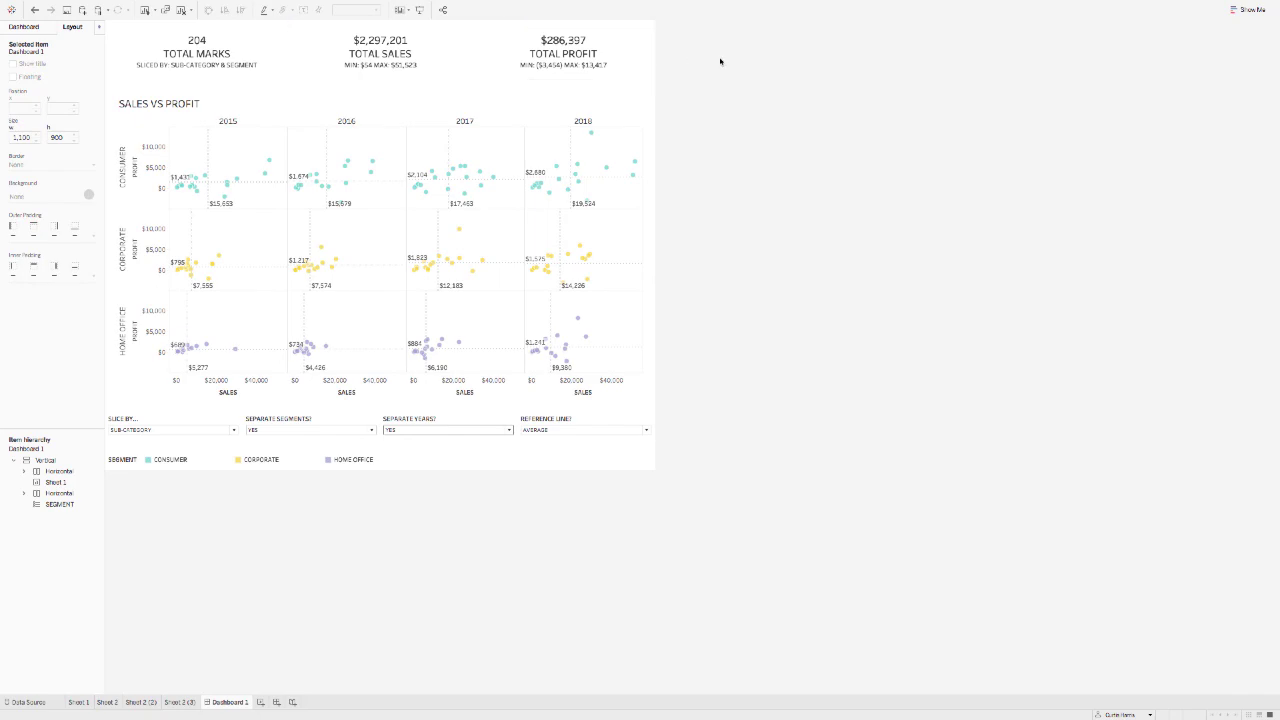
key("ctrl+Right")
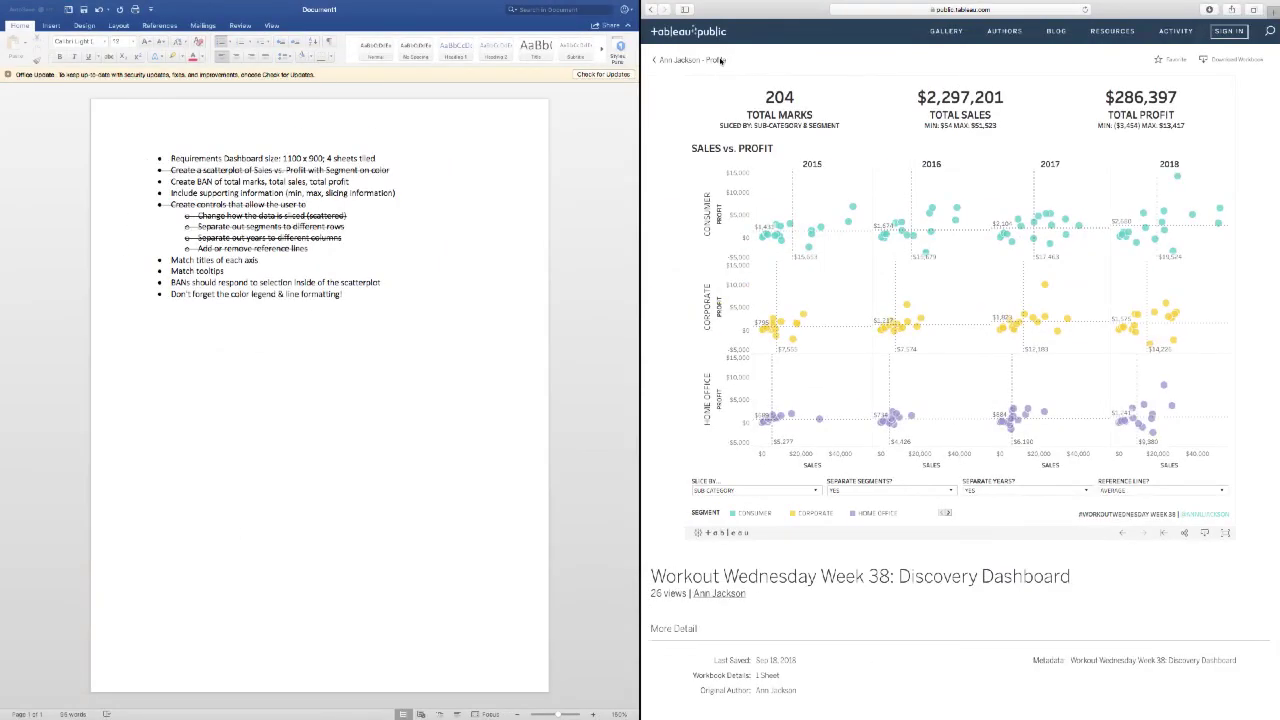
key("ctrl+Right")
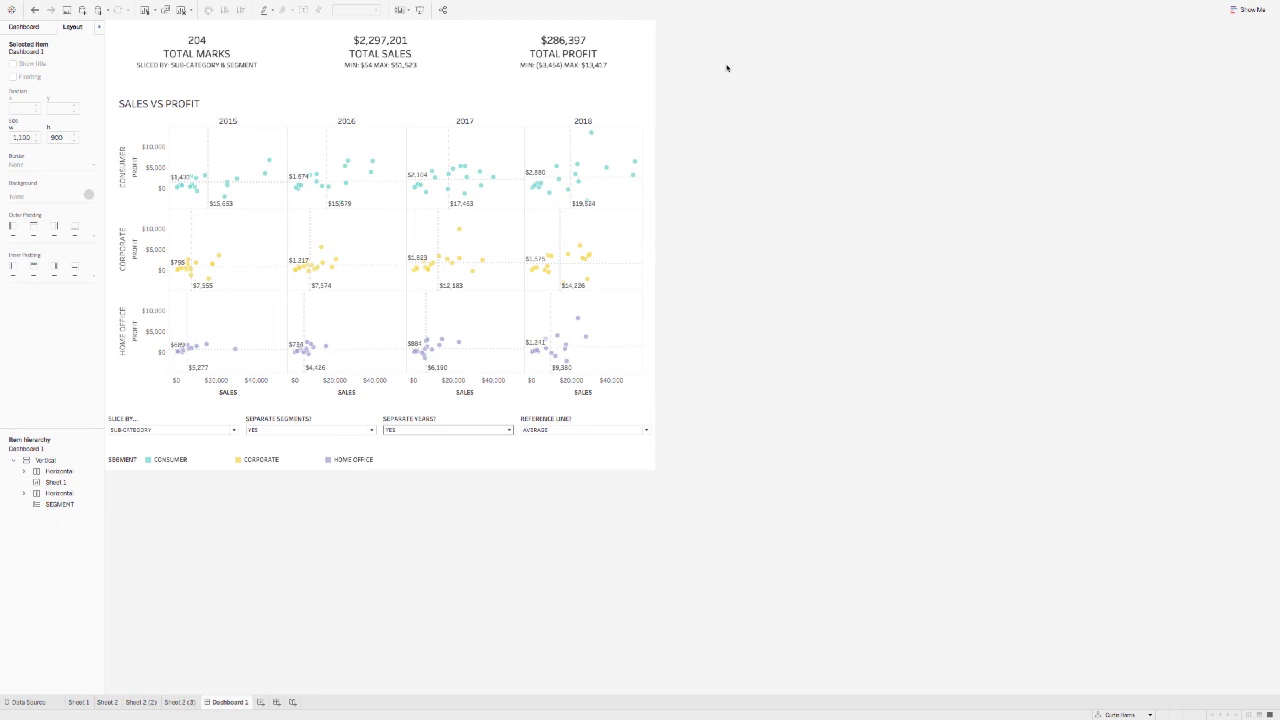
left_click(599, 152)
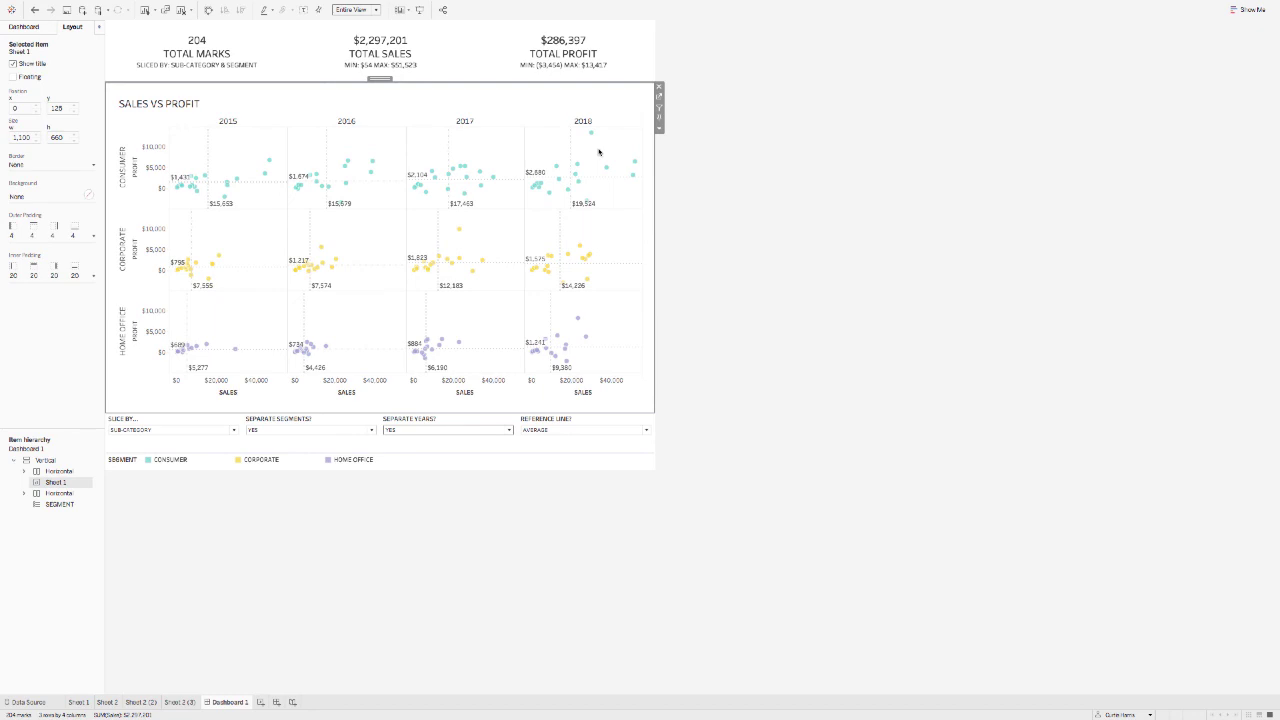
left_click(610, 53)
left_click(610, 53)
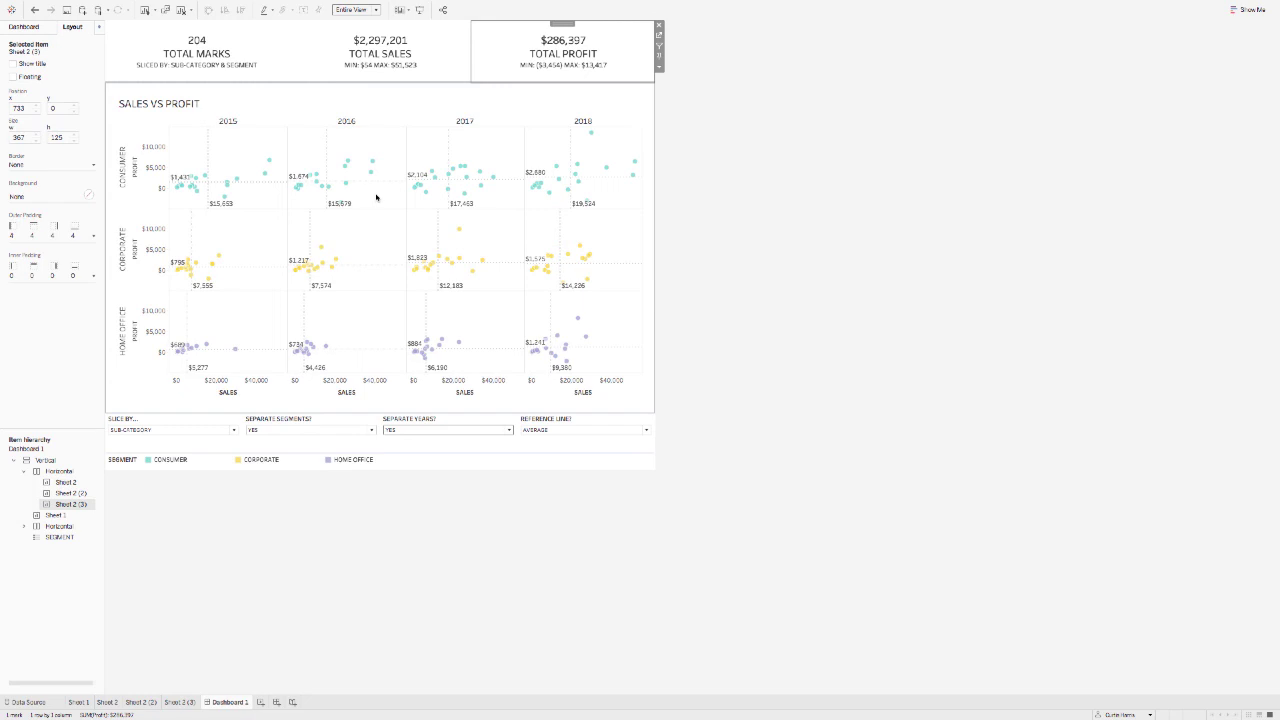
left_click(376, 197)
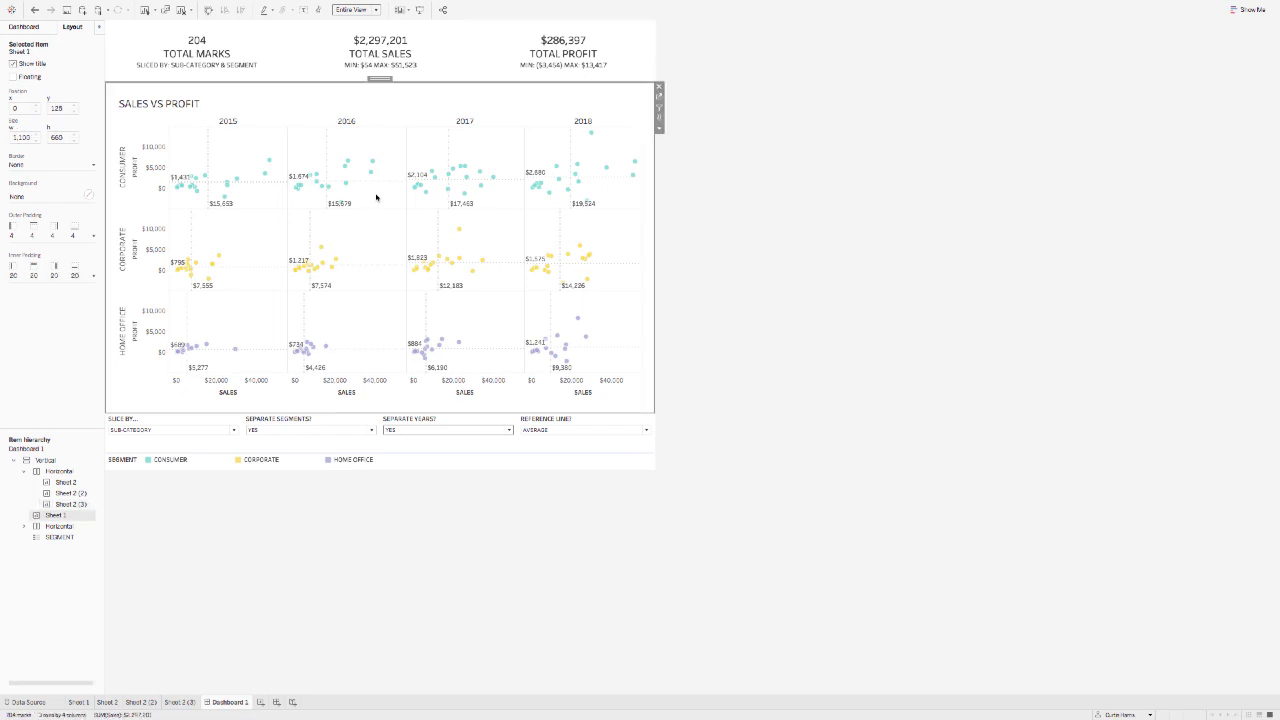